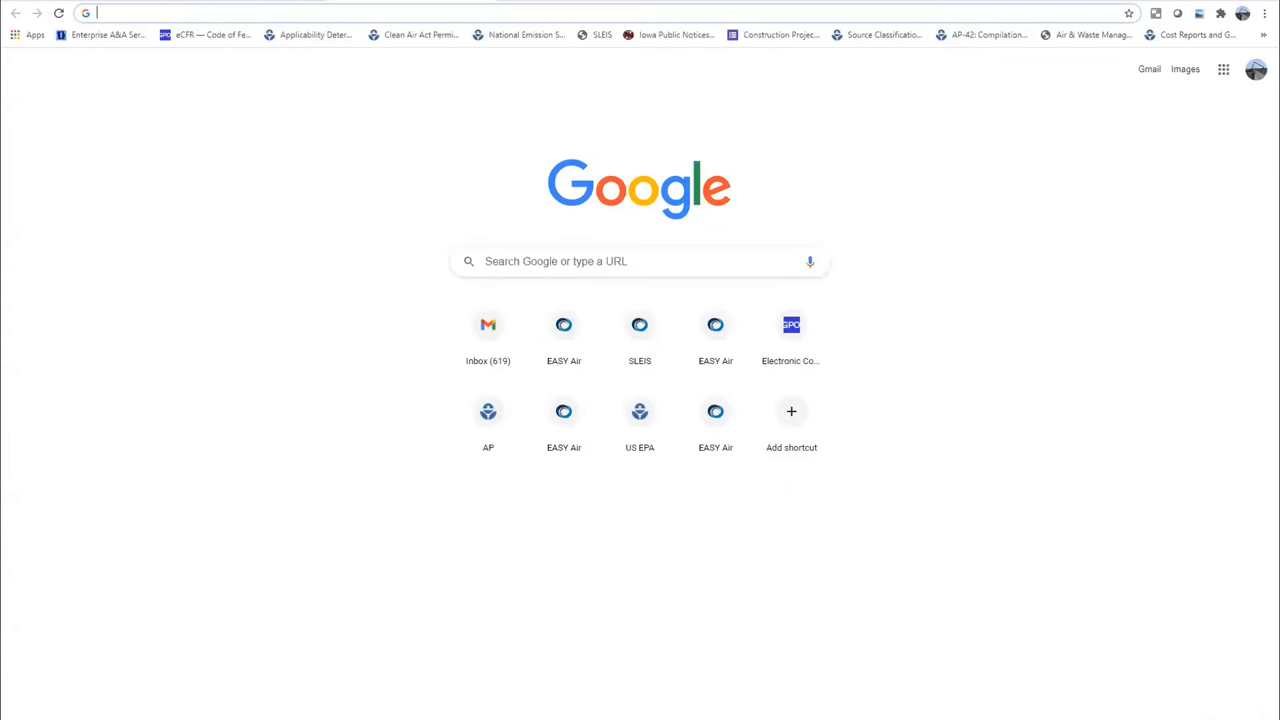
Show the Bookmarks submenu from the Chrome menu
{"action": "left_click", "coordinate": [1265, 14]}
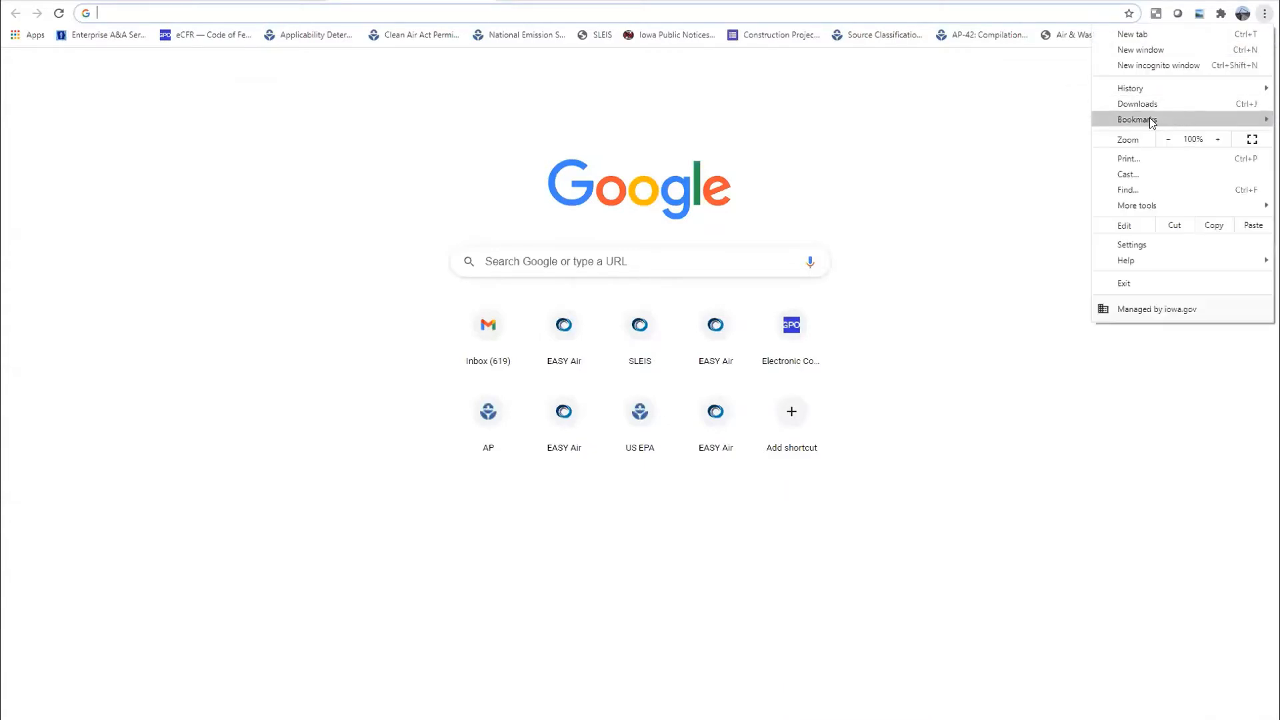
{"action": "mouse_move", "coordinate": [1149, 120]}
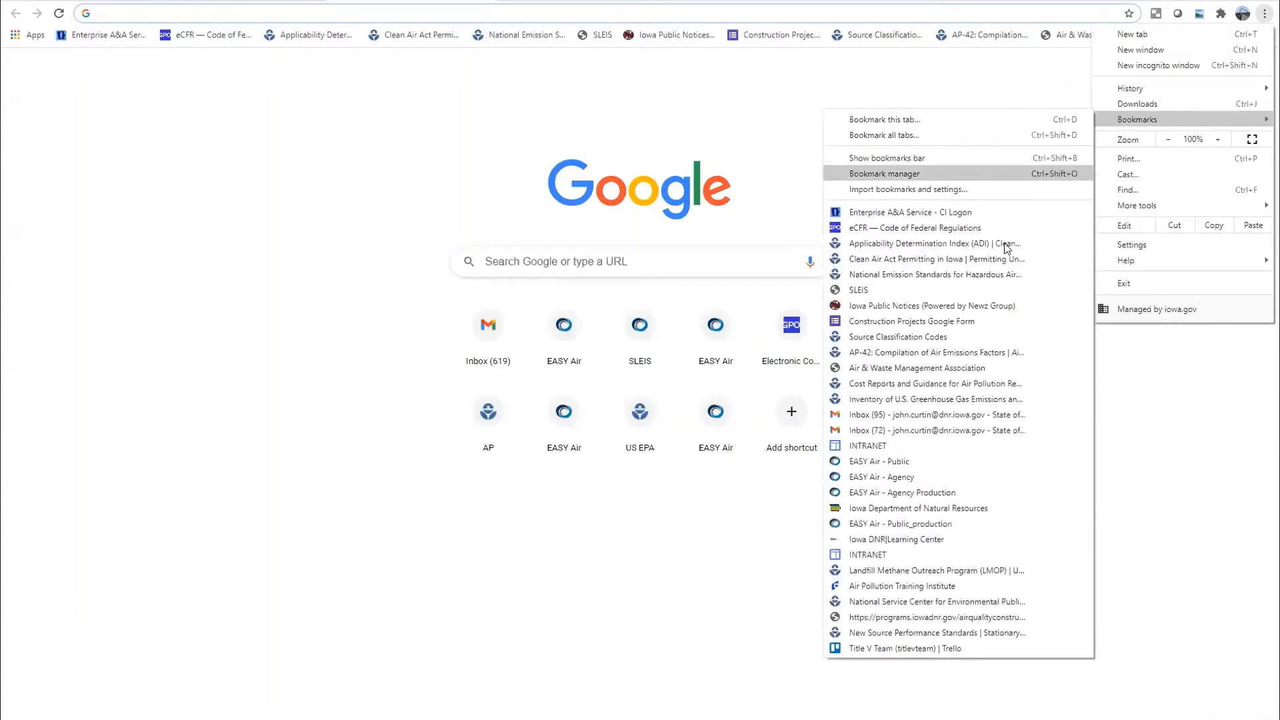
Open the 'EASY Air - Public' bookmark to reach the Facility/Public Login page
{"action": "left_click", "coordinate": [897, 462]}
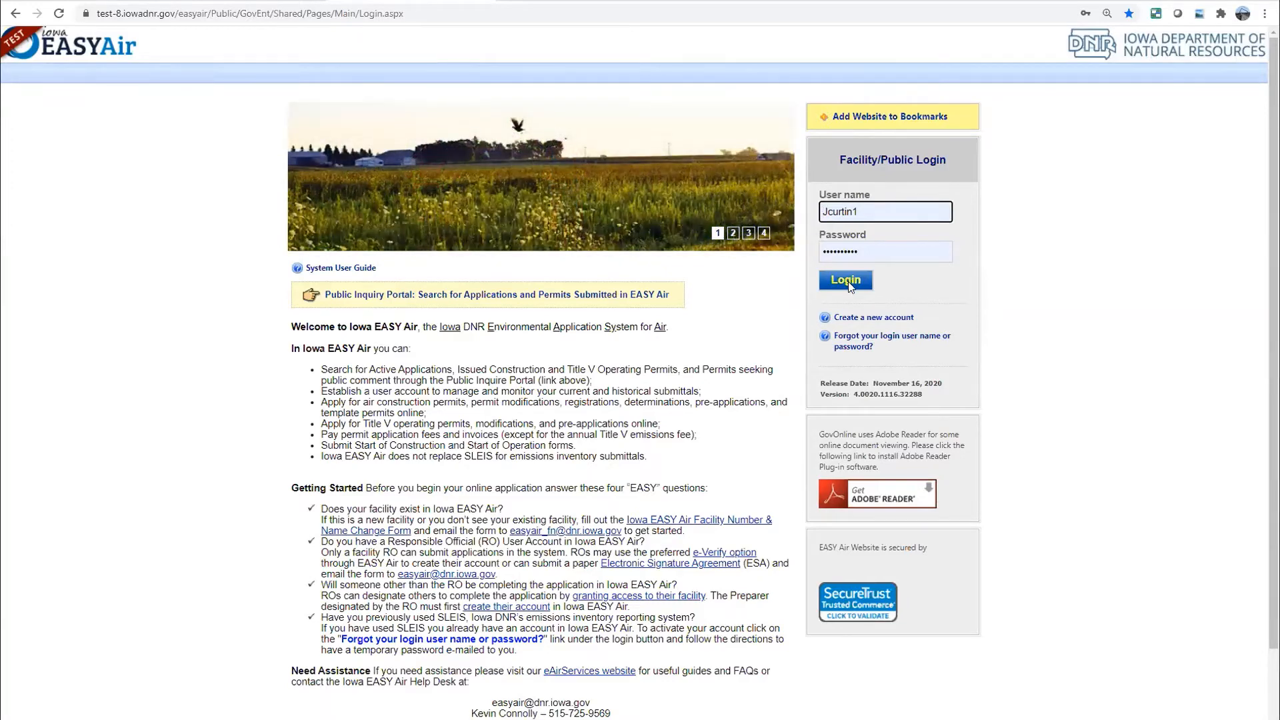
Log in to load My Dashboard with the account's 25 permits and licenses
{"action": "left_click", "coordinate": [847, 281]}
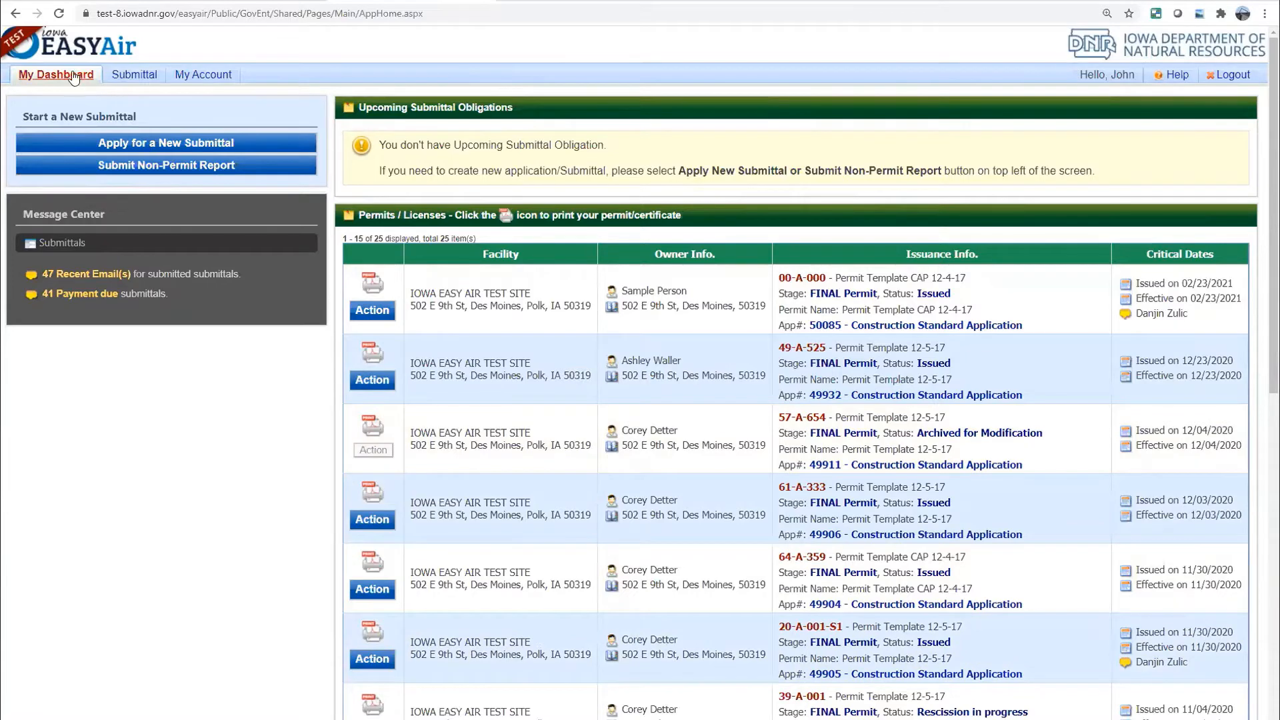
Show the Submittal dropdown menu in the top navigation
{"action": "left_click", "coordinate": [191, 77]}
{"action": "mouse_move", "coordinate": [123, 80]}
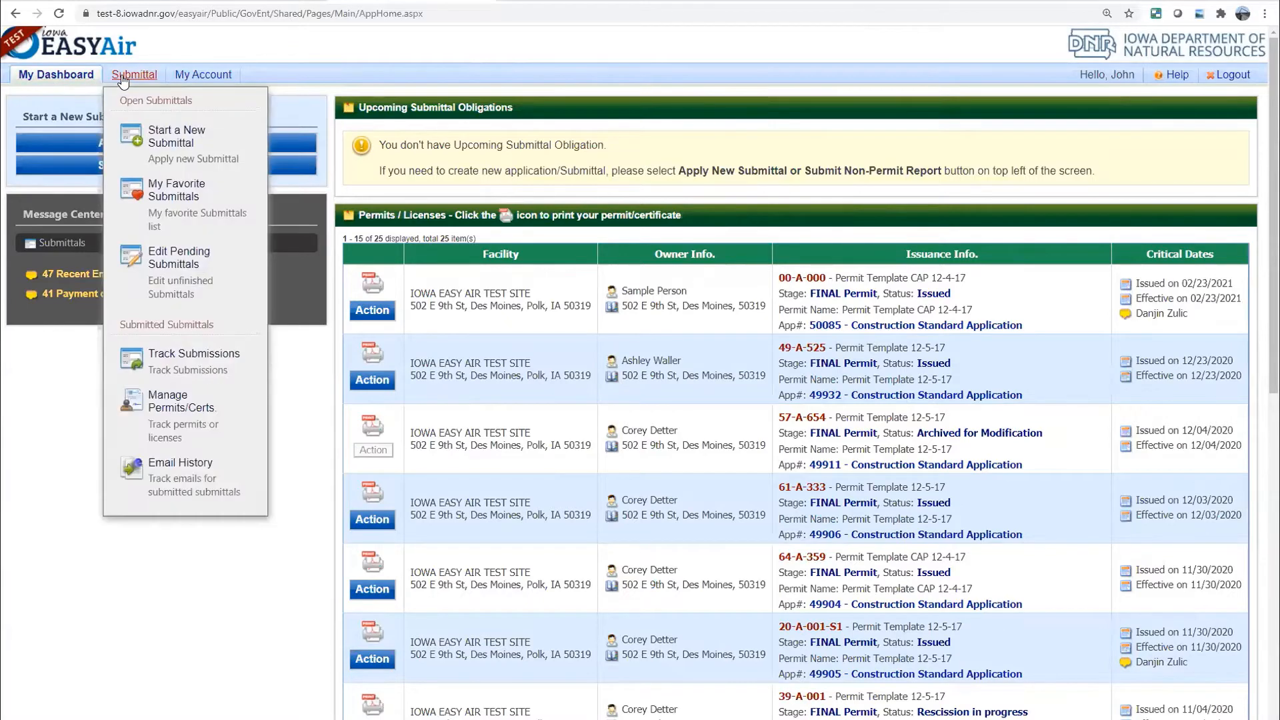
{"action": "mouse_move", "coordinate": [197, 78]}
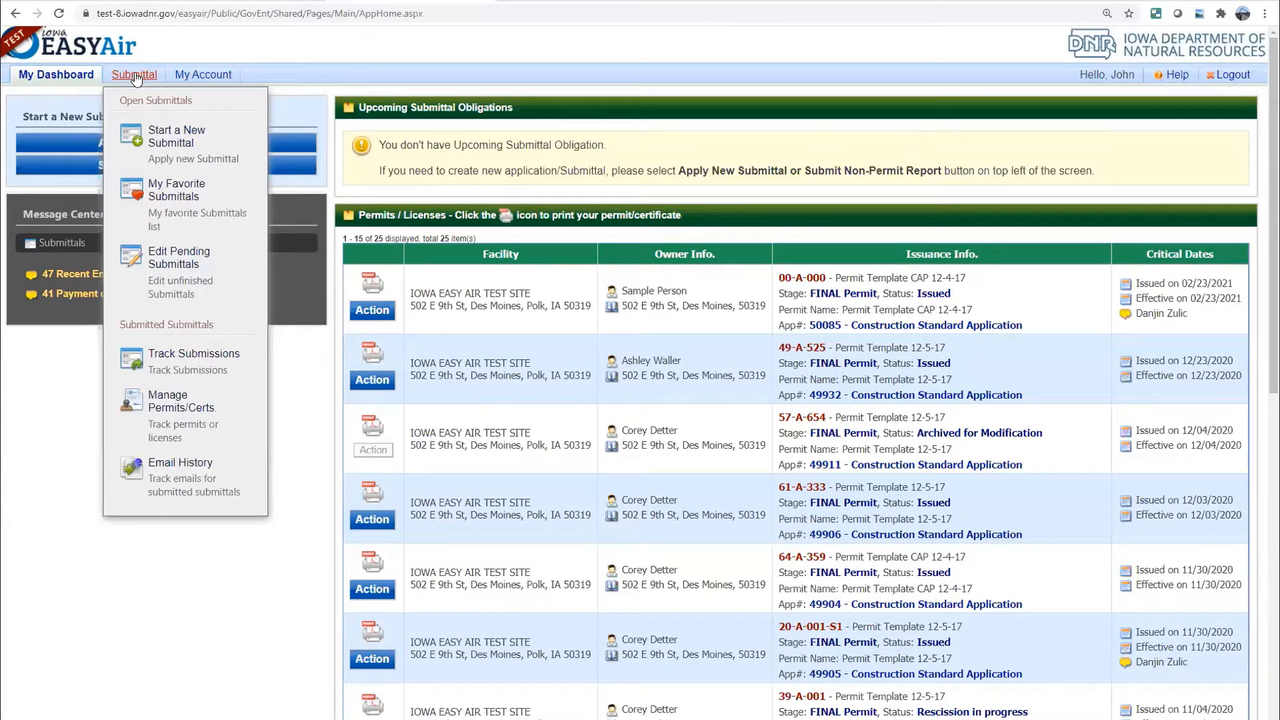
{"action": "left_click", "coordinate": [189, 143]}
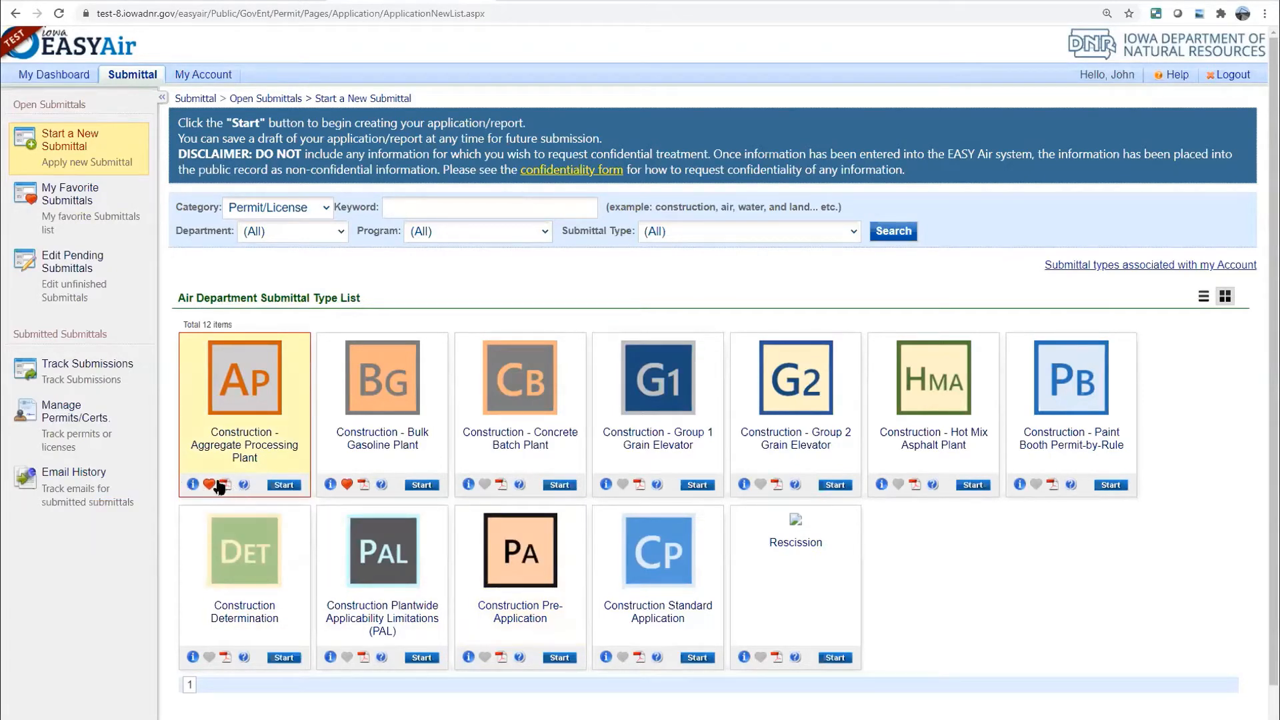
{"action": "mouse_move", "coordinate": [193, 486]}
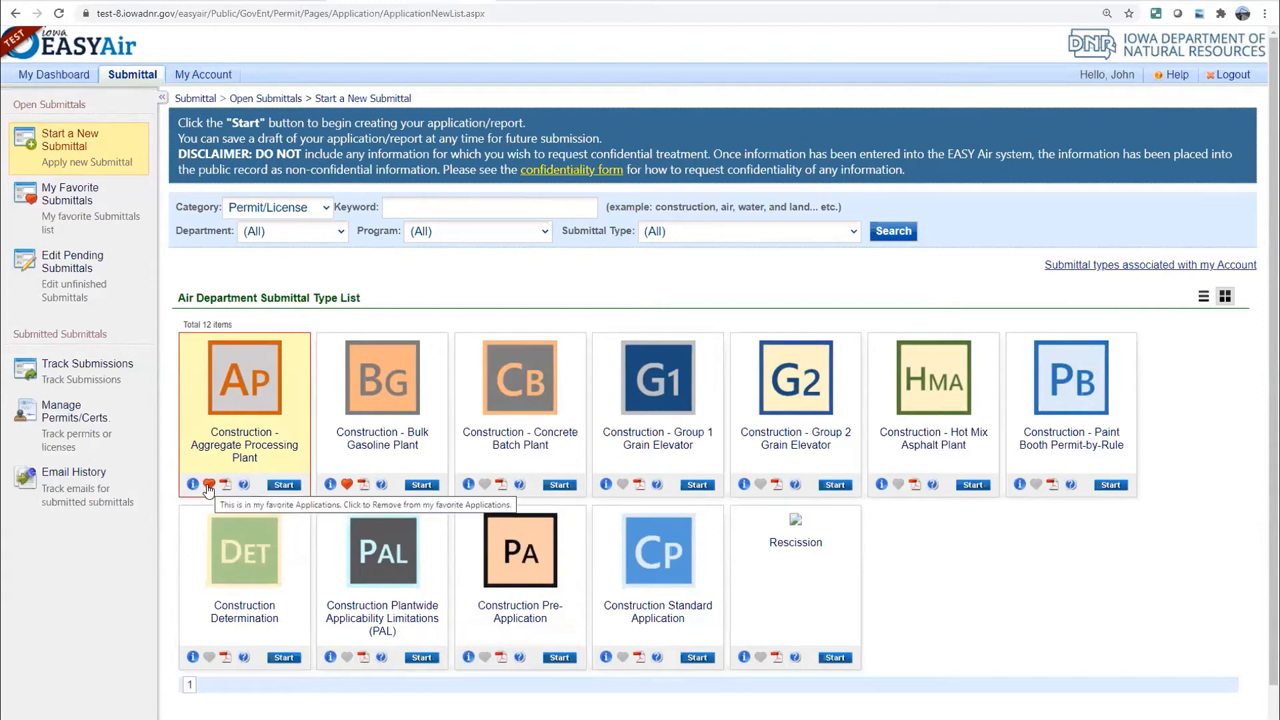
{"action": "left_click", "coordinate": [243, 485]}
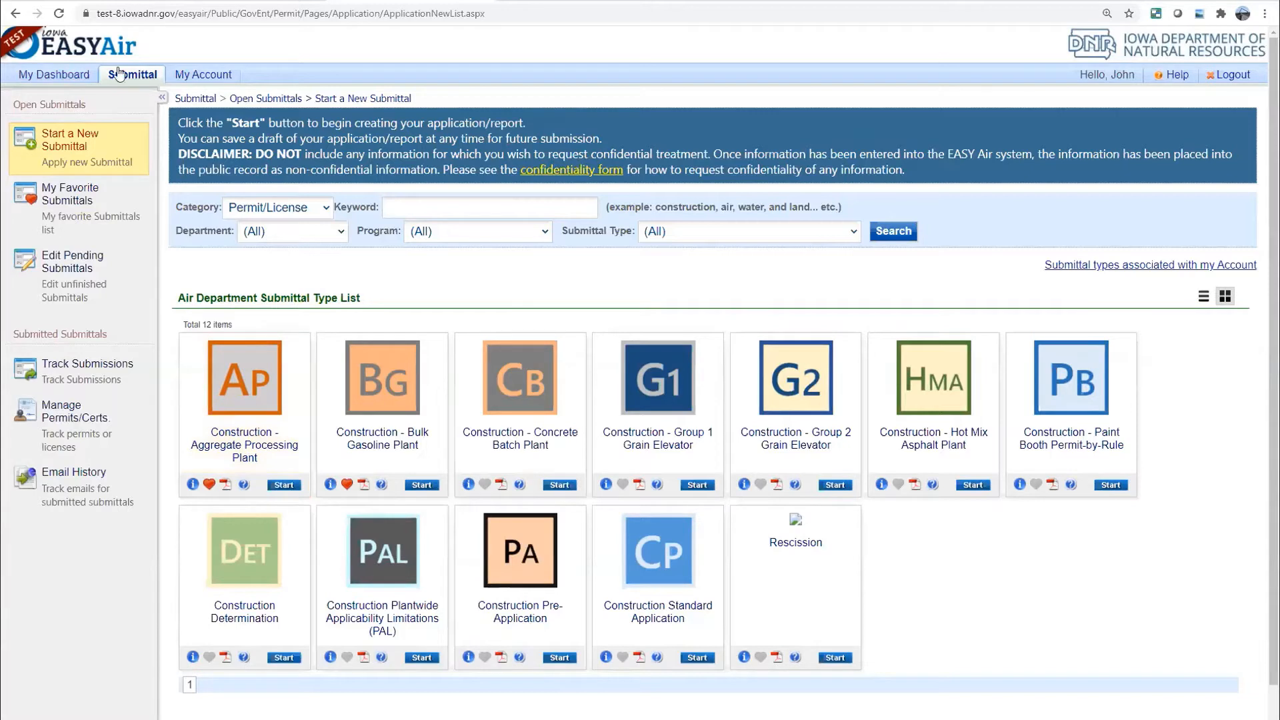
Open My Favorite Submittals from the Submittal menu
{"action": "mouse_move", "coordinate": [118, 77]}
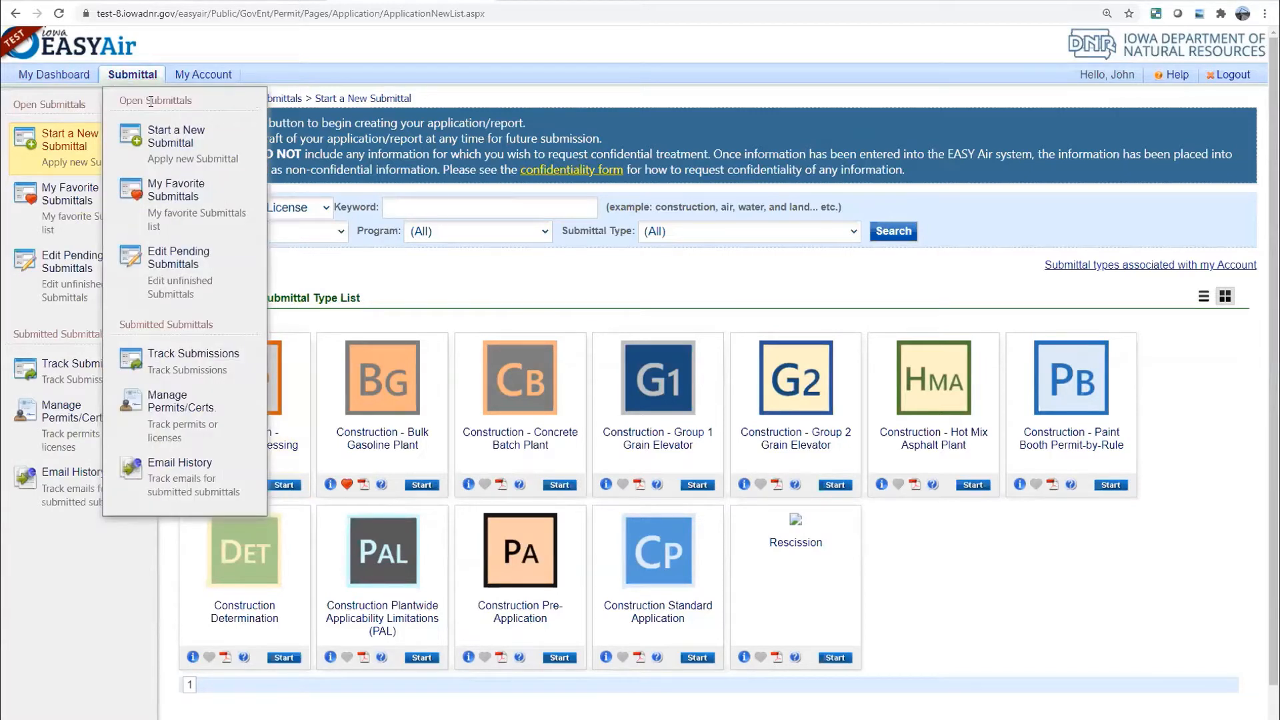
{"action": "left_click", "coordinate": [180, 200]}
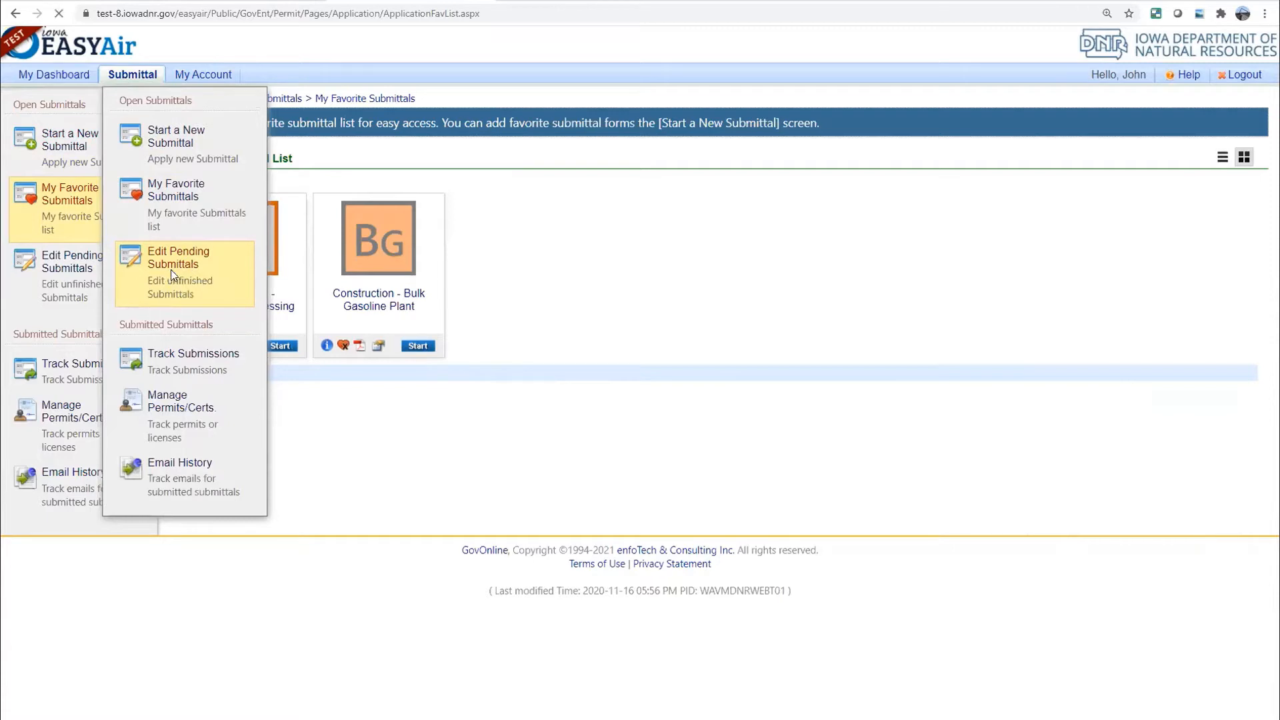
Open Edit Pending Submittals to list drafted but unsubmitted submittals
{"action": "left_click", "coordinate": [172, 274]}
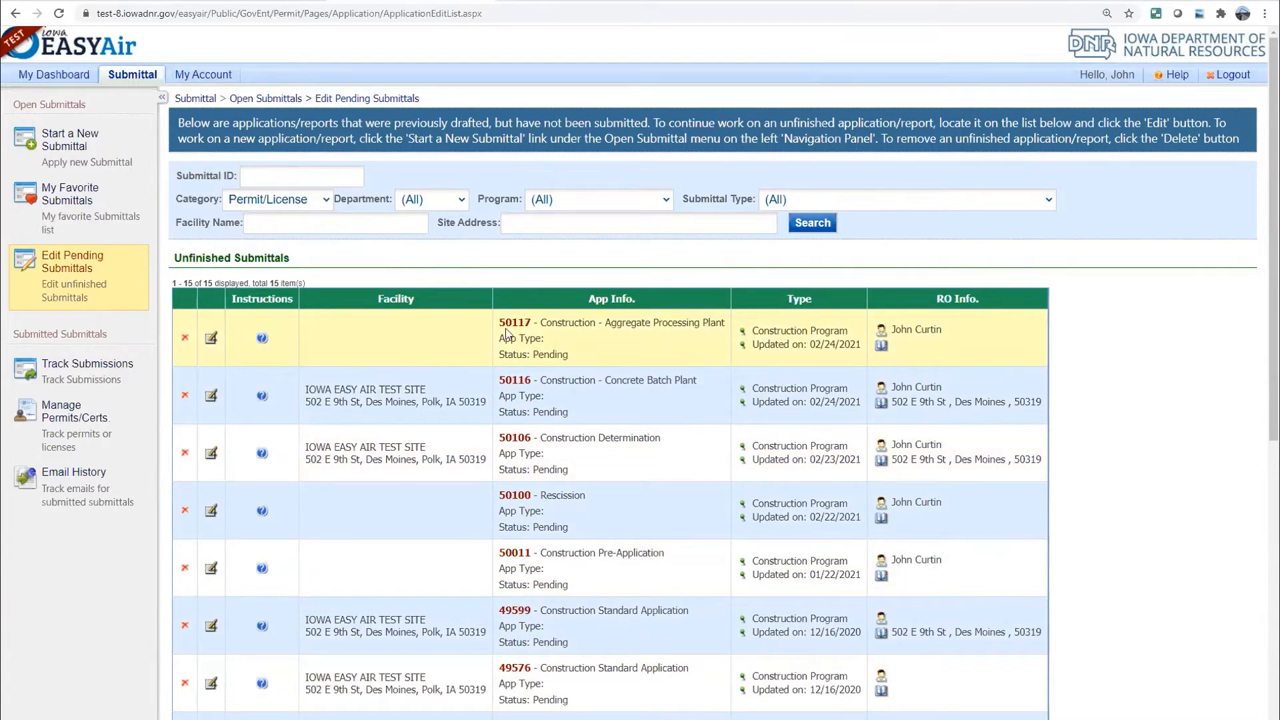
{"action": "left_click", "coordinate": [210, 341]}
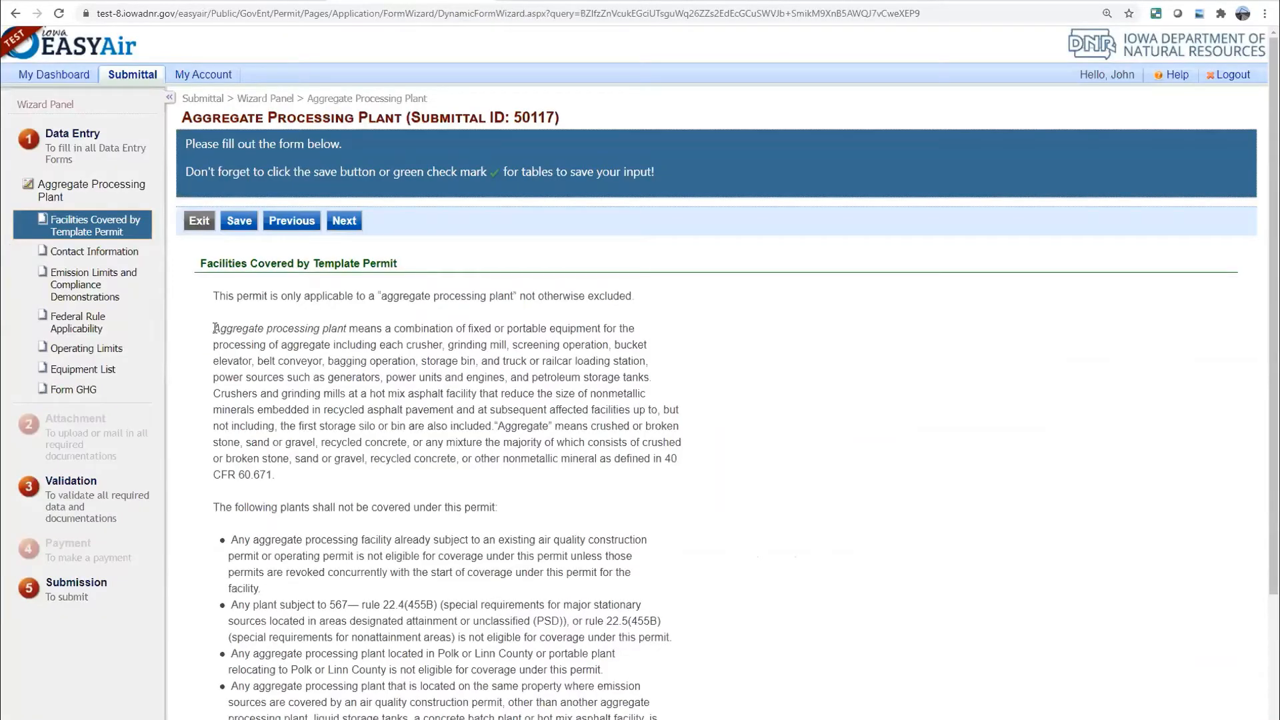
{"action": "left_click", "coordinate": [197, 222]}
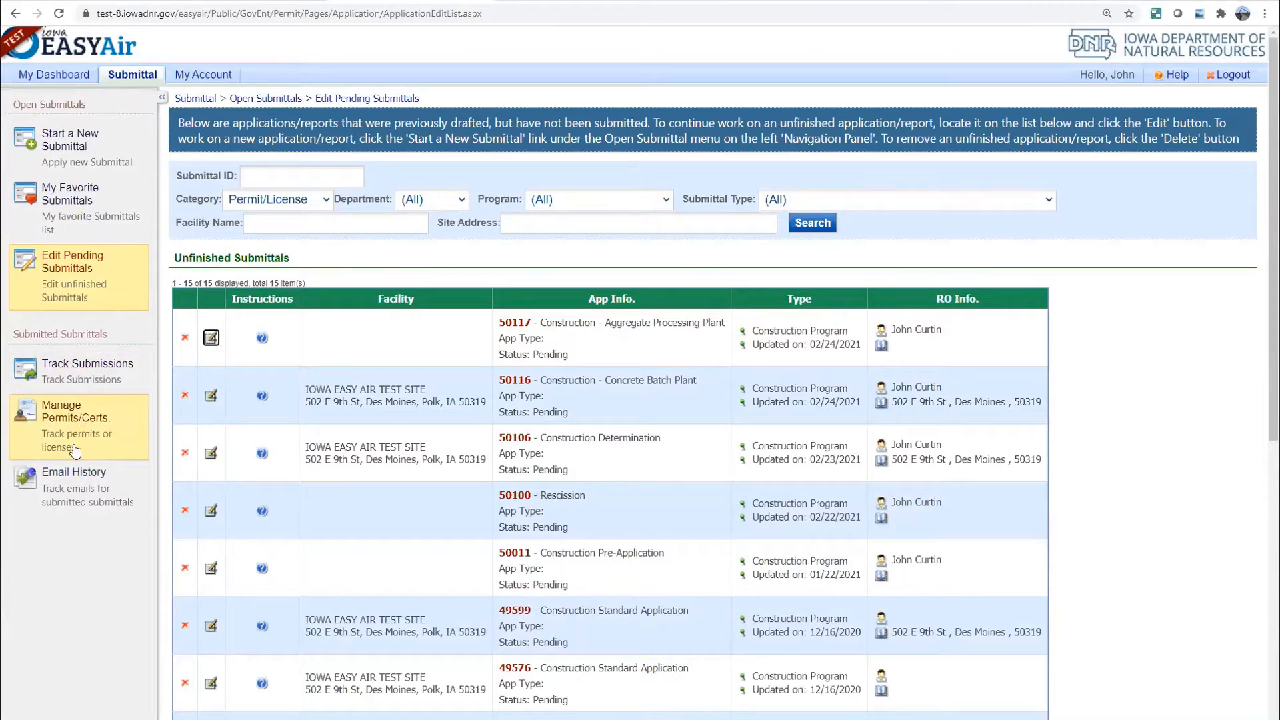
Open Track Submissions to list the 132 submitted items and their review statuses
{"action": "left_click", "coordinate": [78, 378]}
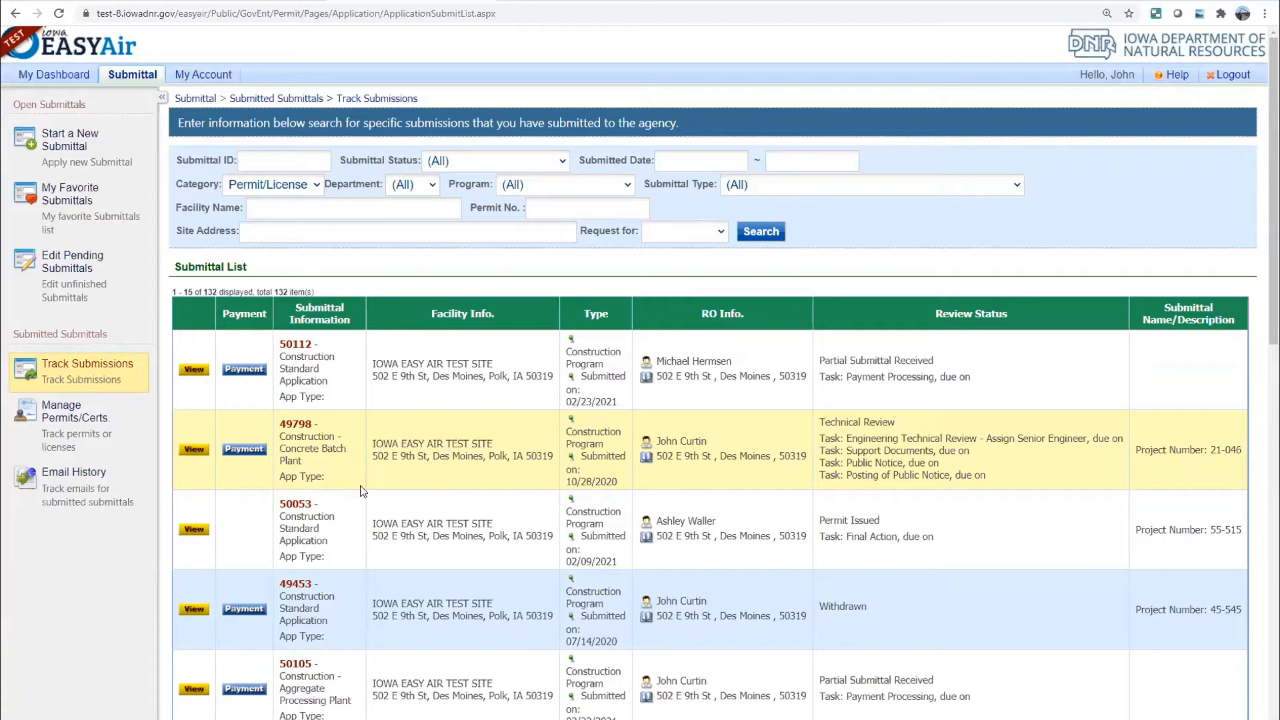
View submittal 49798, check its $100.00 balance on Payment, then show its Work Activities
{"action": "left_click", "coordinate": [194, 450]}
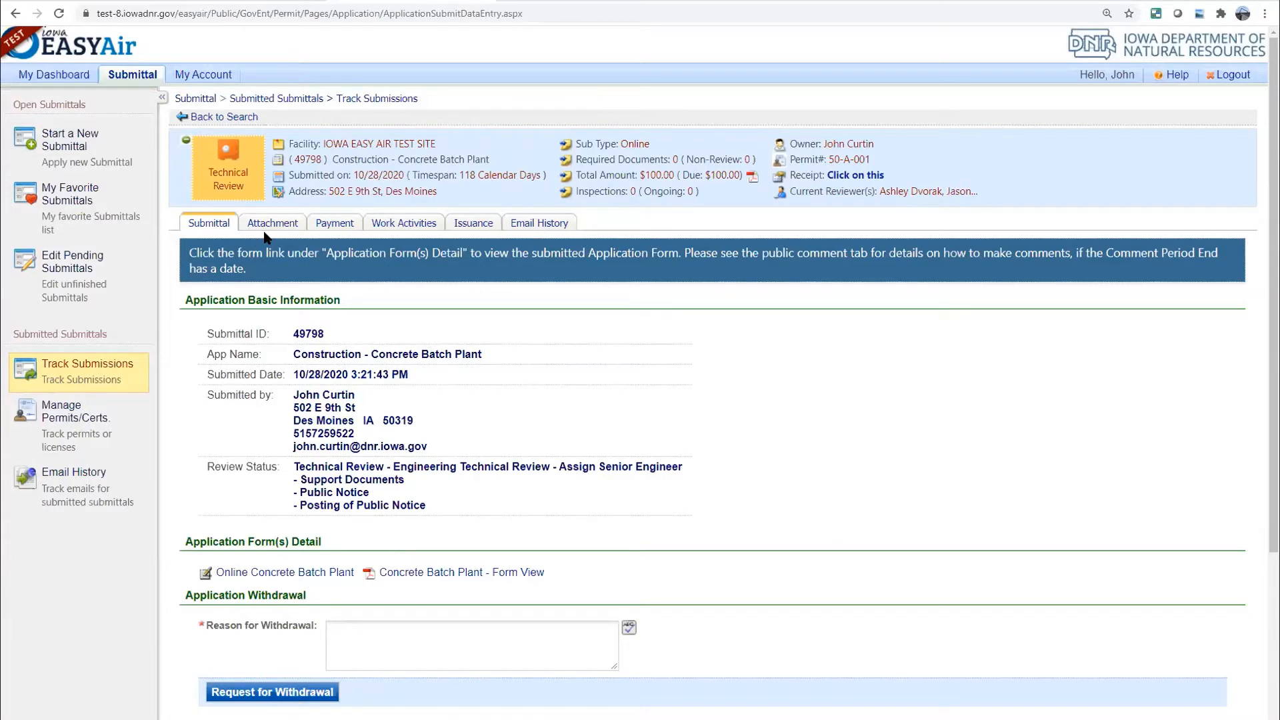
{"action": "left_click", "coordinate": [339, 224]}
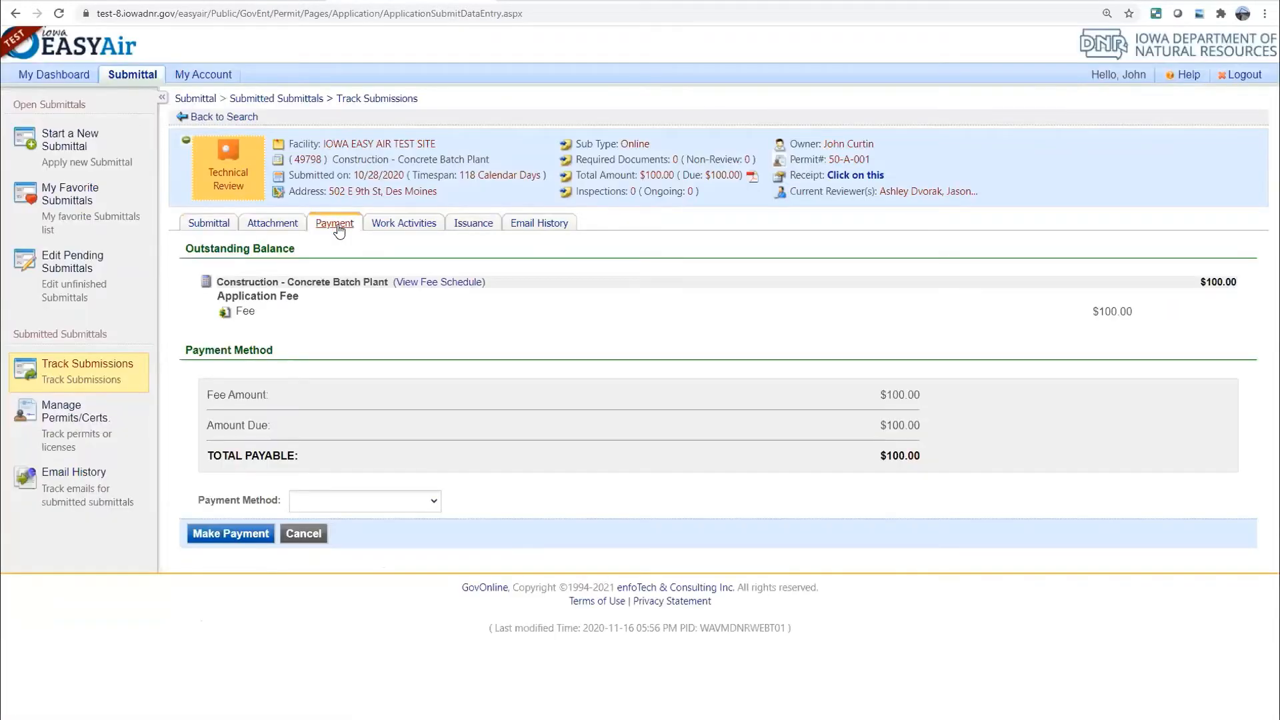
{"action": "left_click", "coordinate": [400, 226]}
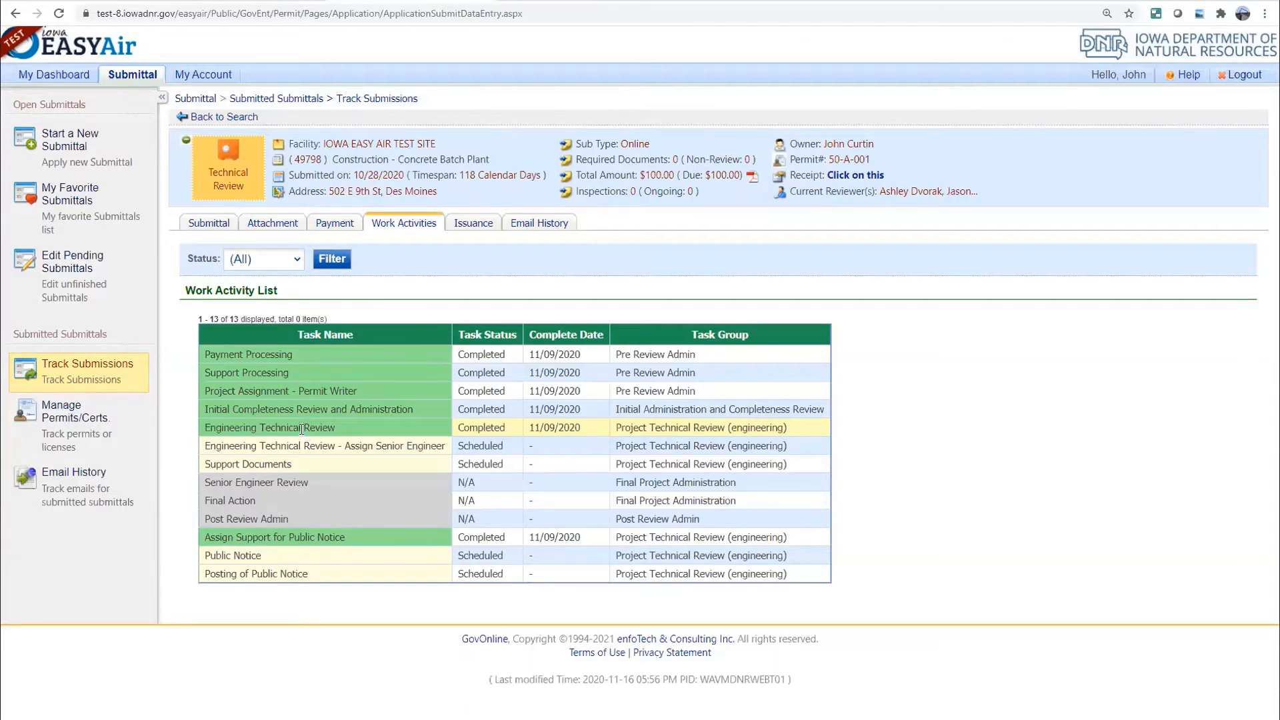
Check the Email History tab for submittal 49798
{"action": "left_click", "coordinate": [532, 227]}
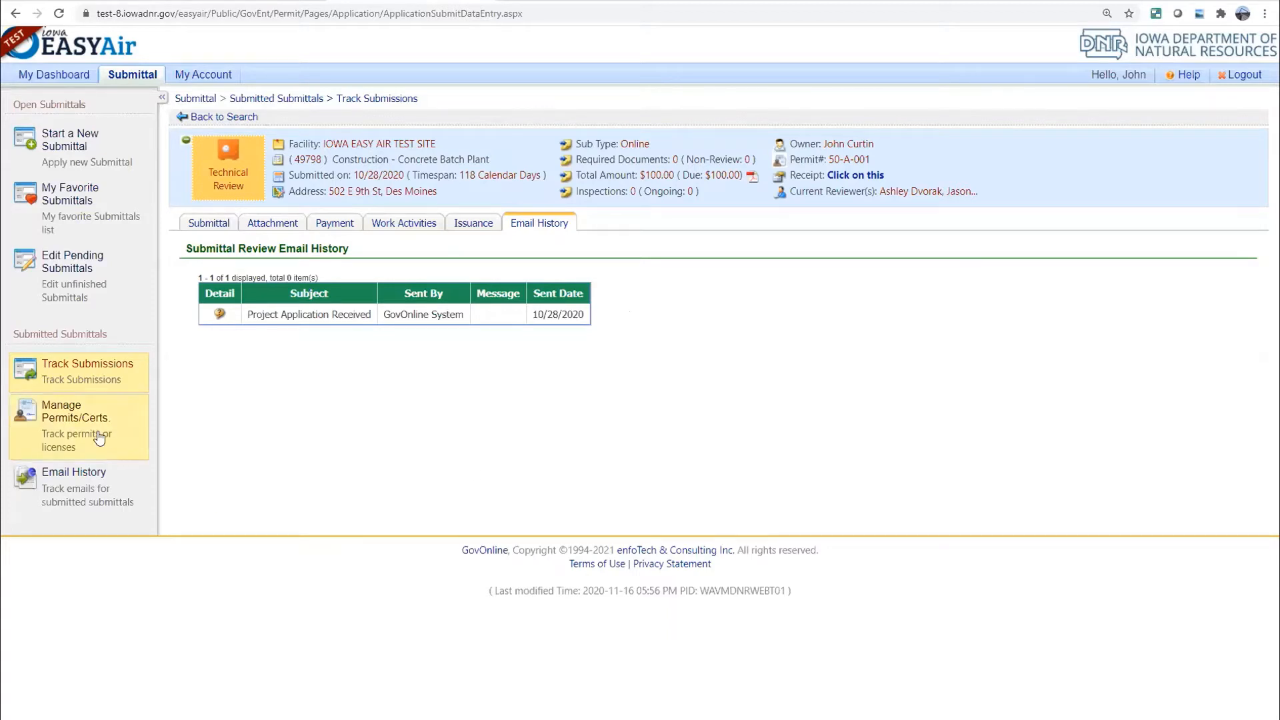
Open Manage Permits/Certs. to list the 29 issued permits
{"action": "left_click", "coordinate": [61, 428]}
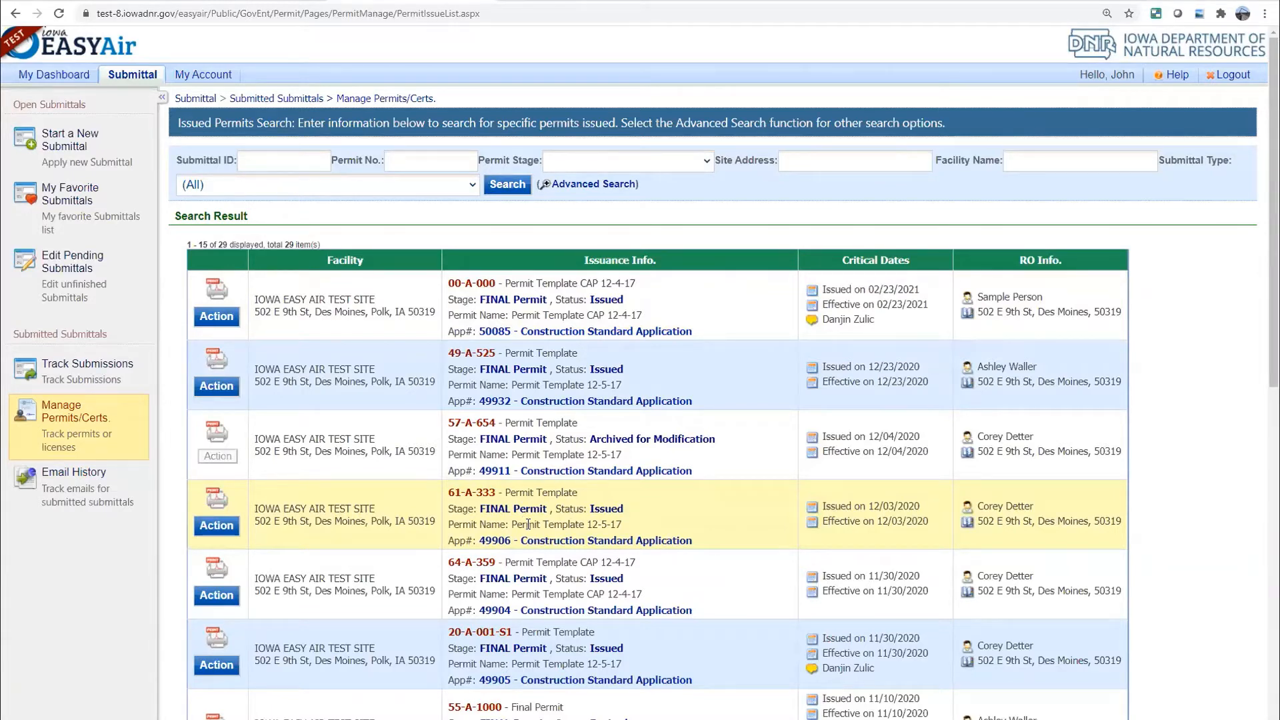
Open the Email History page for submitted submittals, which shows no records
{"action": "left_click", "coordinate": [74, 480]}
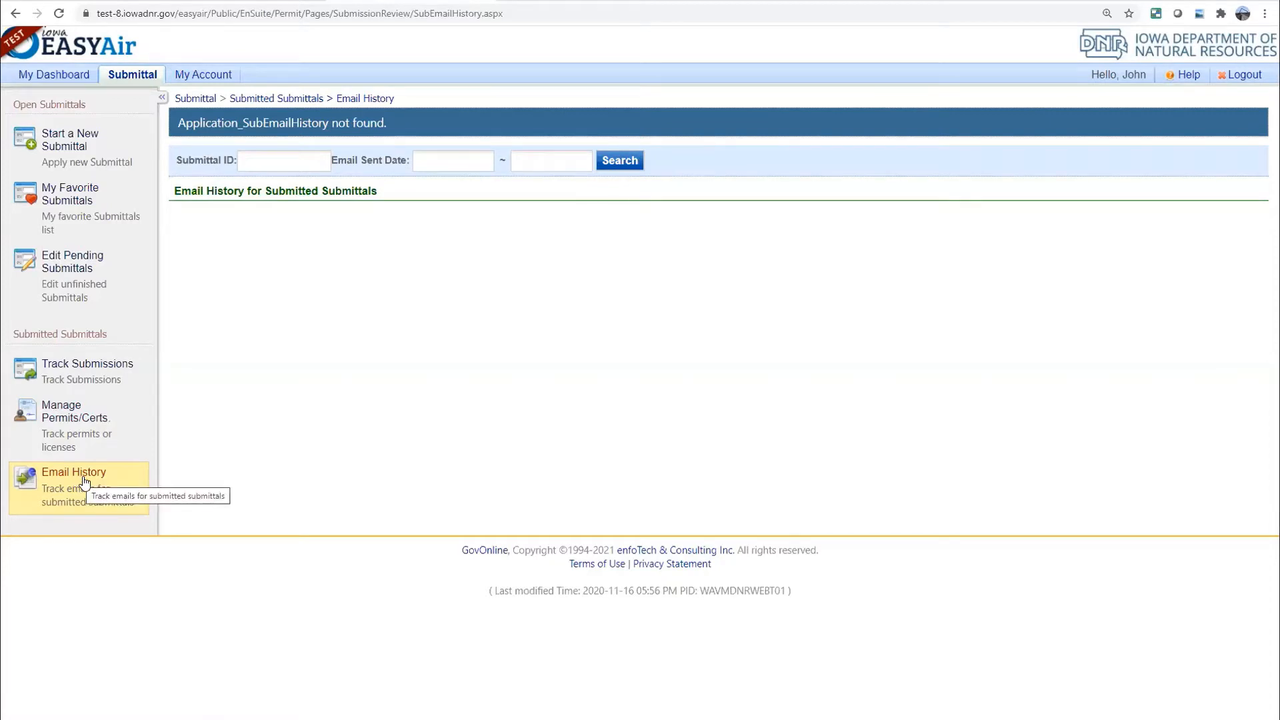
Leave the empty Email History page and return to My Dashboard
{"action": "left_click", "coordinate": [61, 80]}
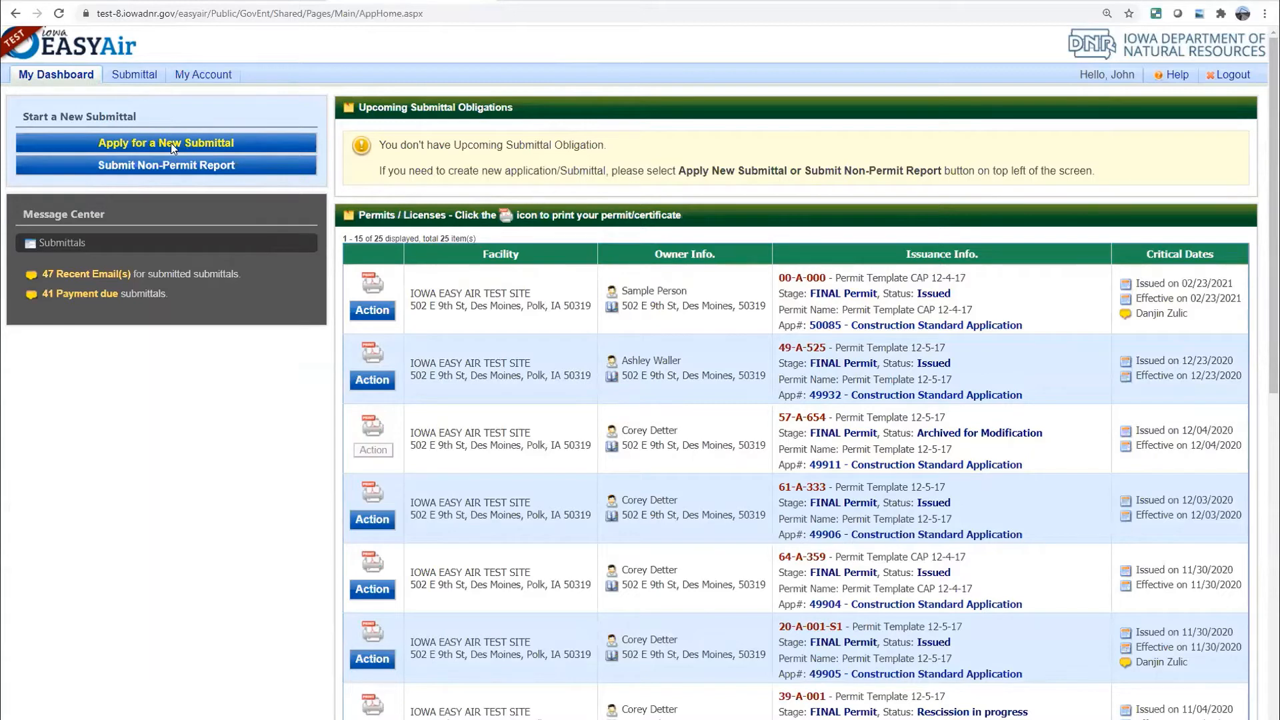
Let the dashboard load with its 25 permits and licenses and no upcoming obligations
{"action": "mouse_move", "coordinate": [134, 75]}
Open Manage Permits/Certs from the Submittal menu and scroll down to permit 20-A-001-S1
{"action": "left_click", "coordinate": [134, 75]}
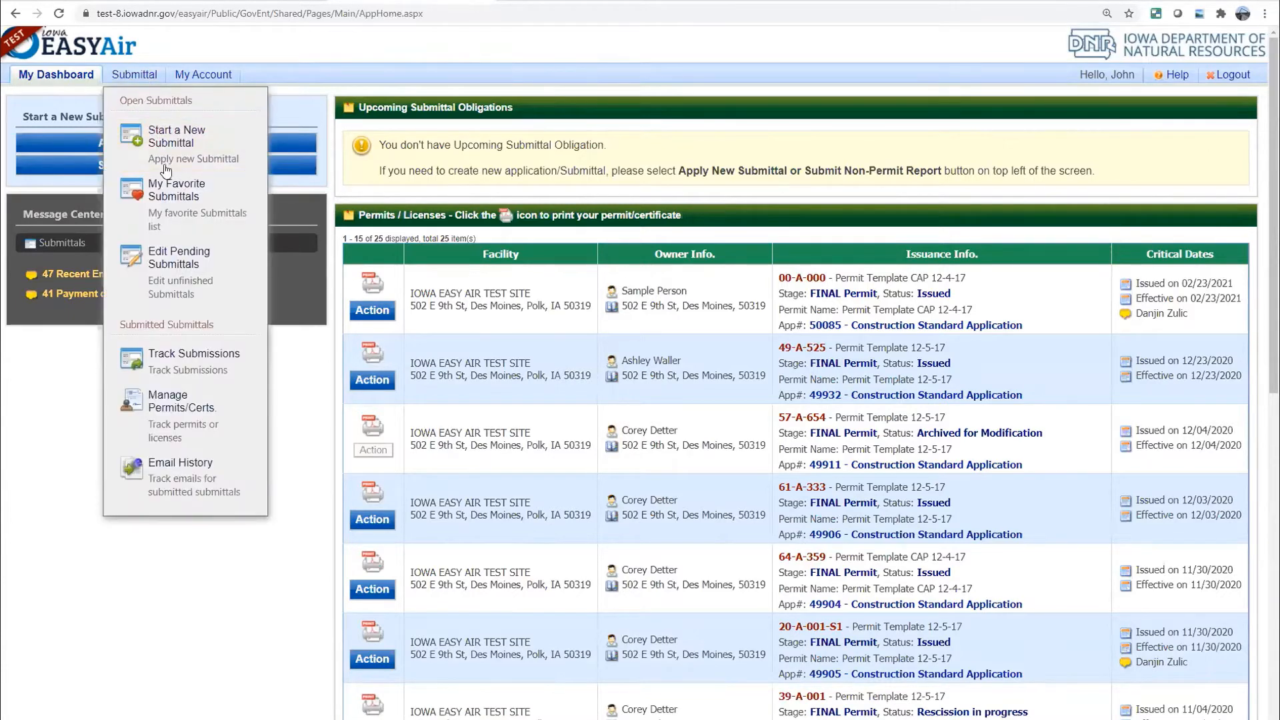
{"action": "left_click", "coordinate": [158, 425]}
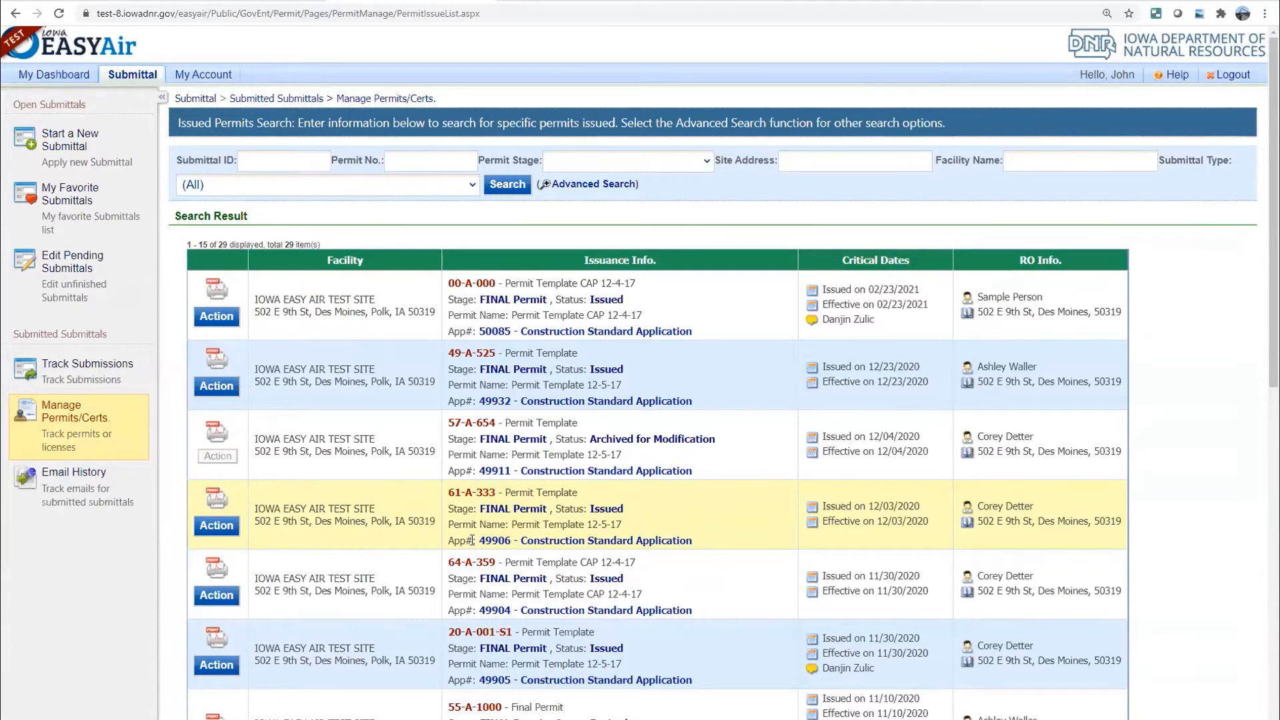
{"action": "scroll", "coordinate": [460, 528], "scroll_direction": "down", "scroll_amount": 2}
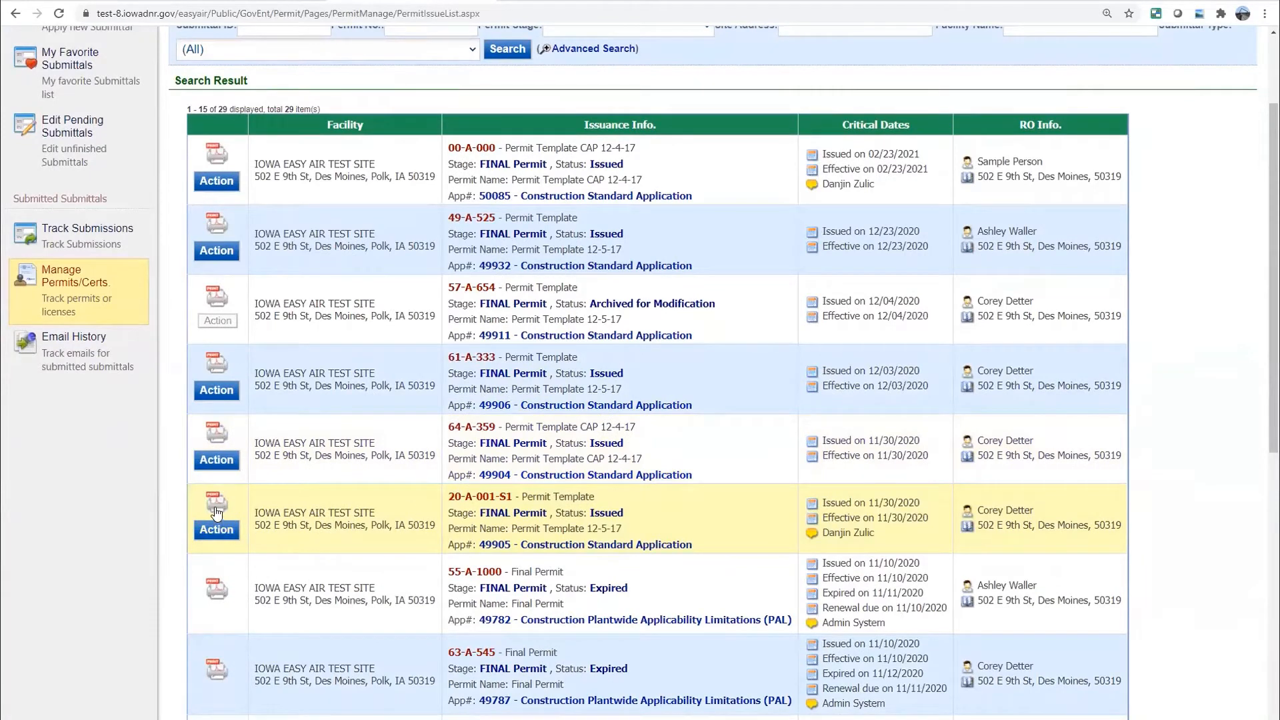
Review Construction Standard Application 49905, then go back to the Track Submissions search list
{"action": "left_click", "coordinate": [543, 548]}
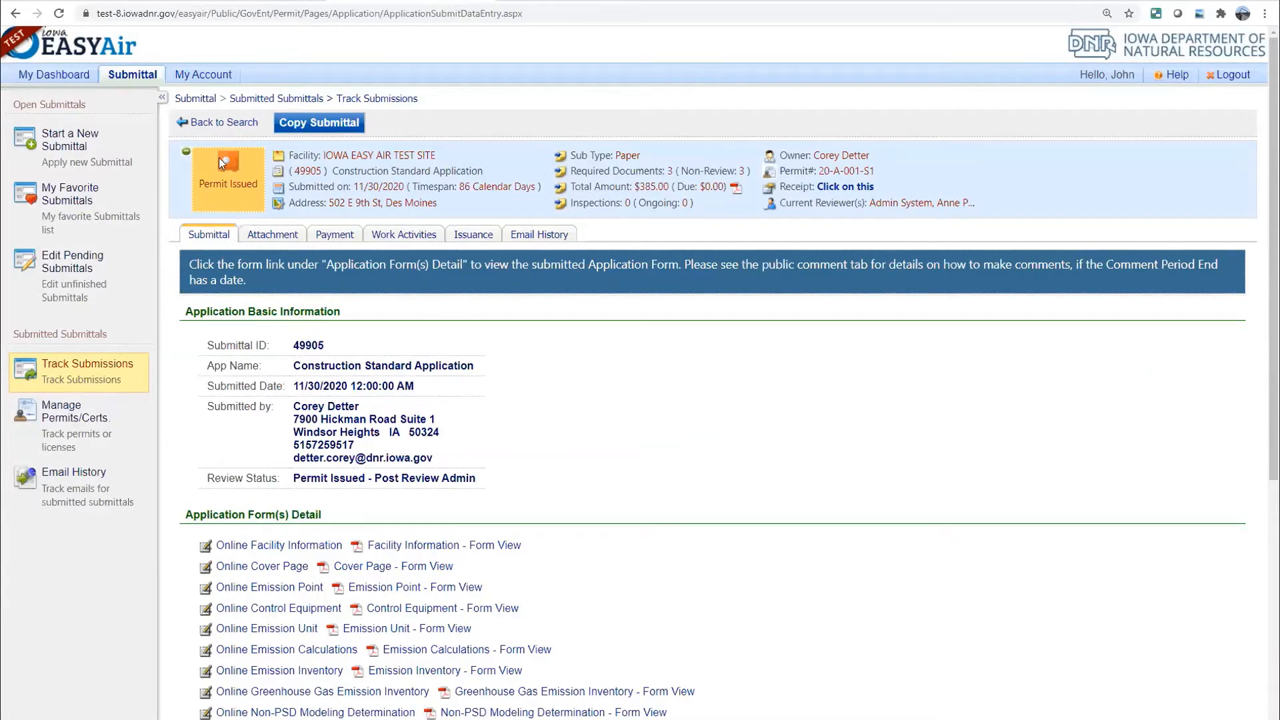
{"action": "left_click", "coordinate": [206, 124]}
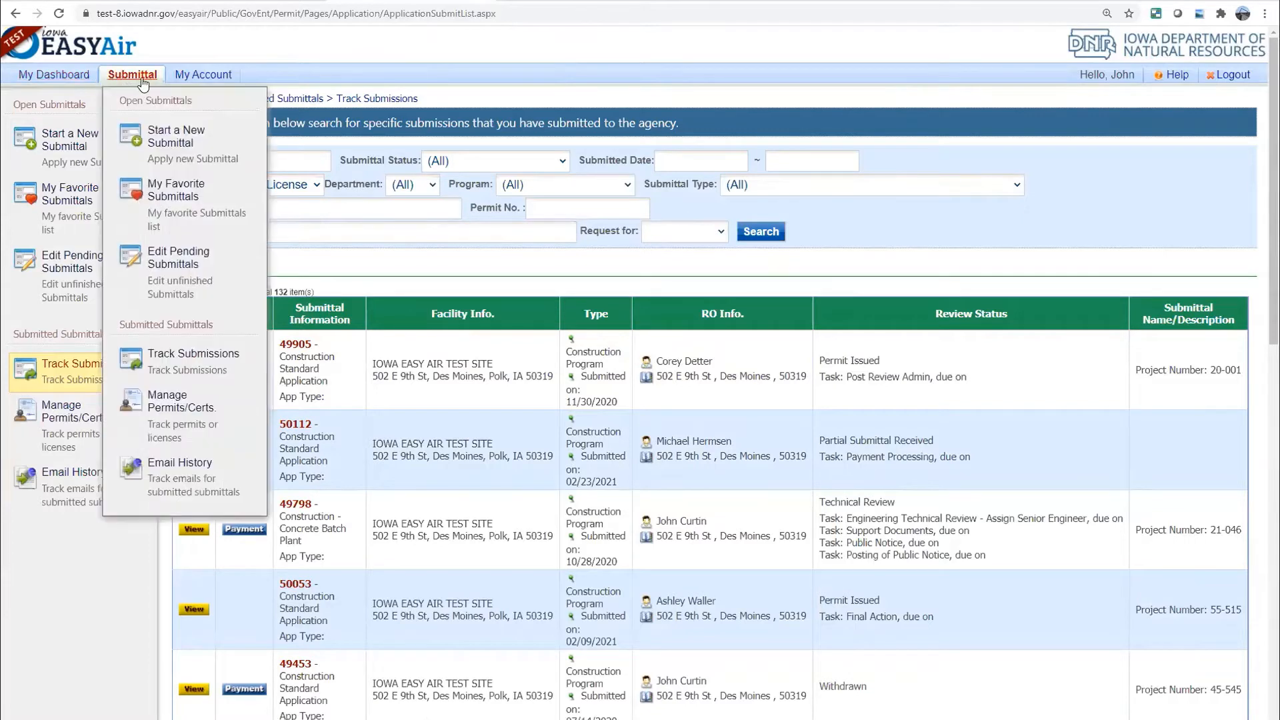
Open the My Account tab's Profile Management Basic Information page
{"action": "mouse_move", "coordinate": [198, 78]}
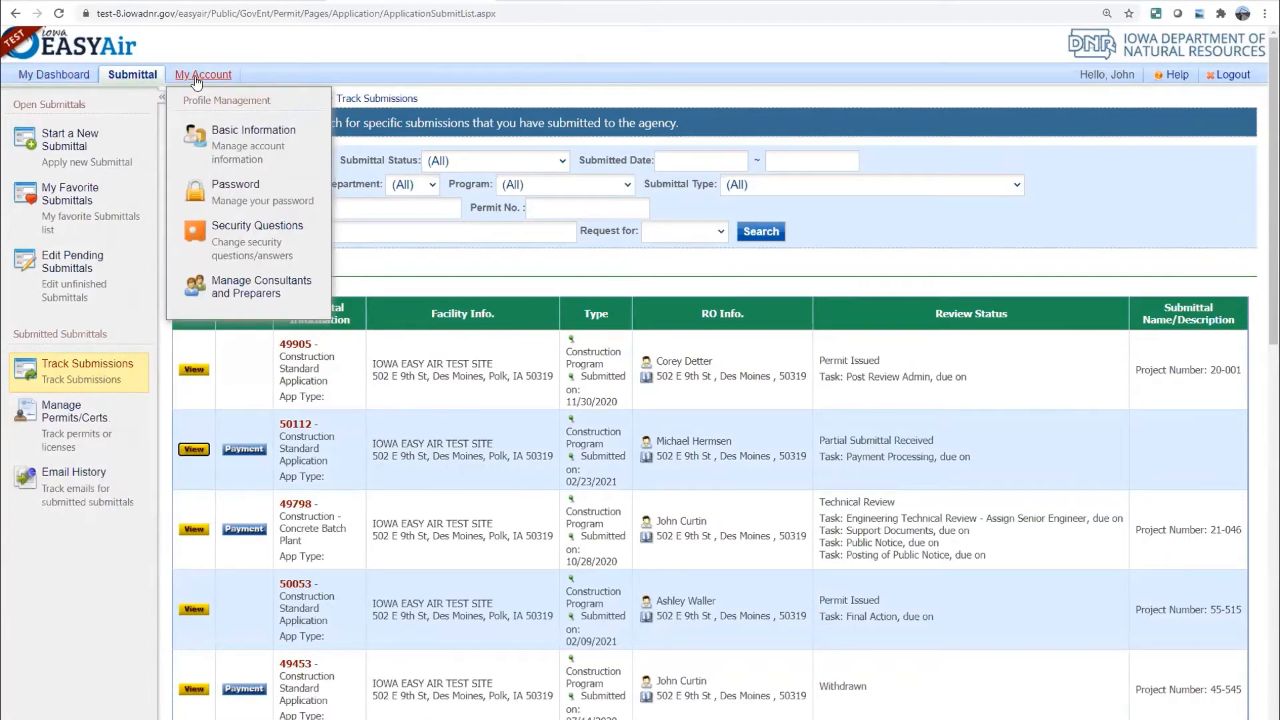
{"action": "left_click", "coordinate": [196, 79]}
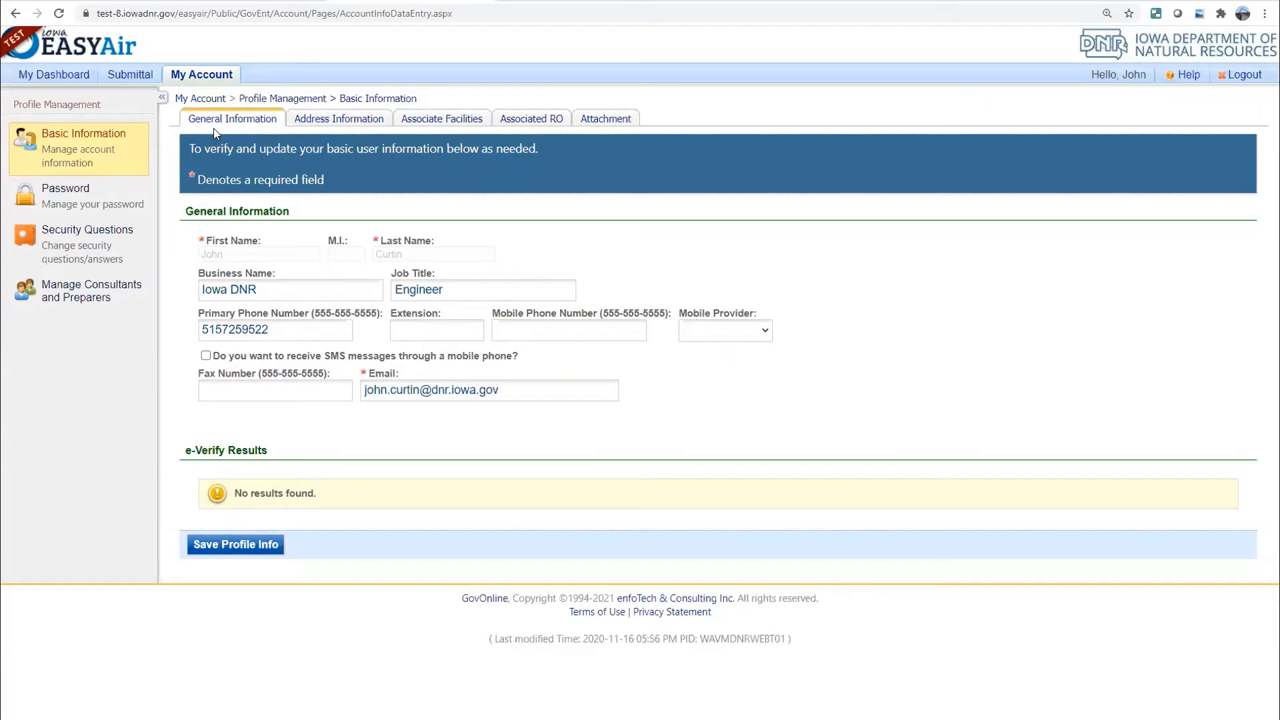
View the profile's Address Information, then the 12 Associate Facilities entries
{"action": "left_click", "coordinate": [313, 121]}
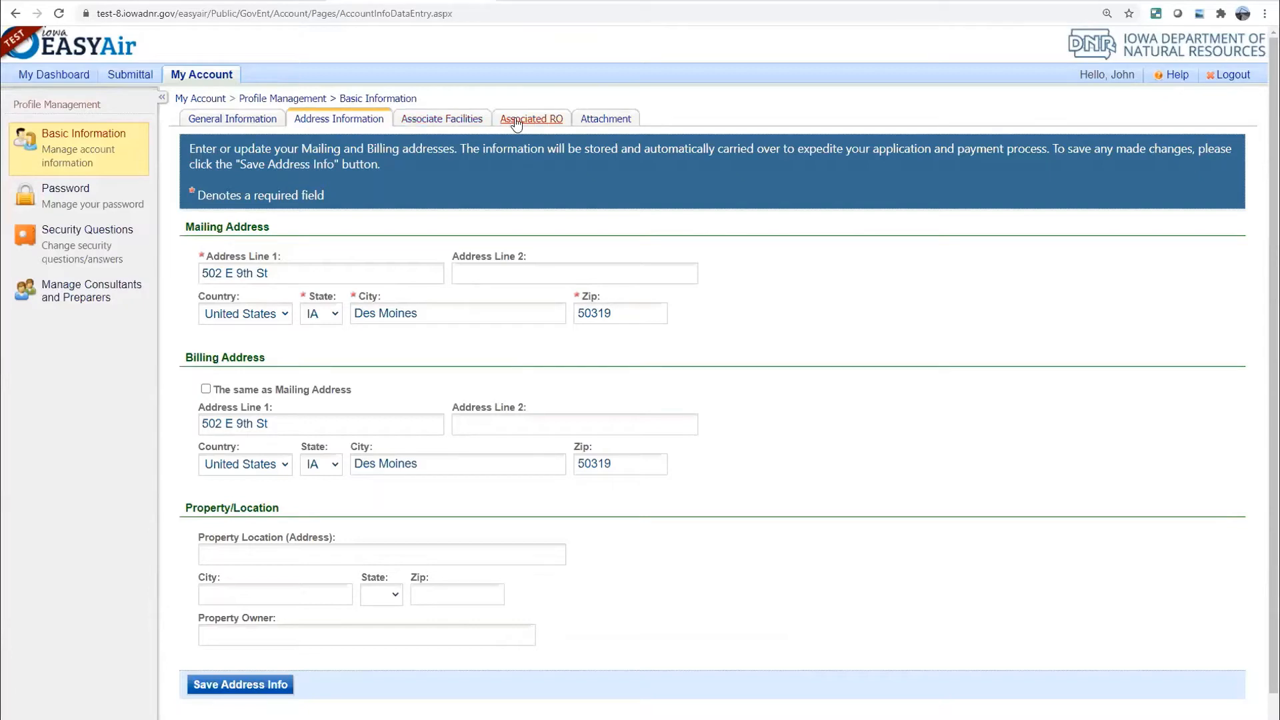
{"action": "left_click", "coordinate": [452, 124]}
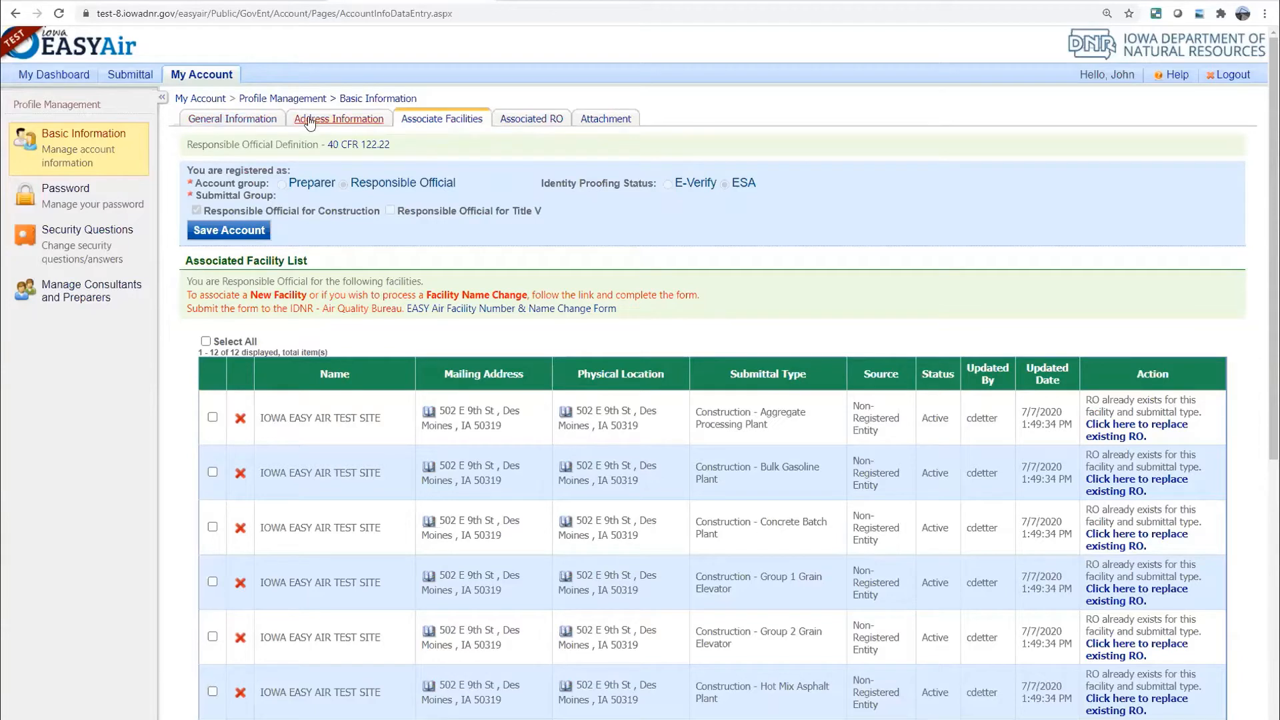
{"action": "mouse_move", "coordinate": [203, 75]}
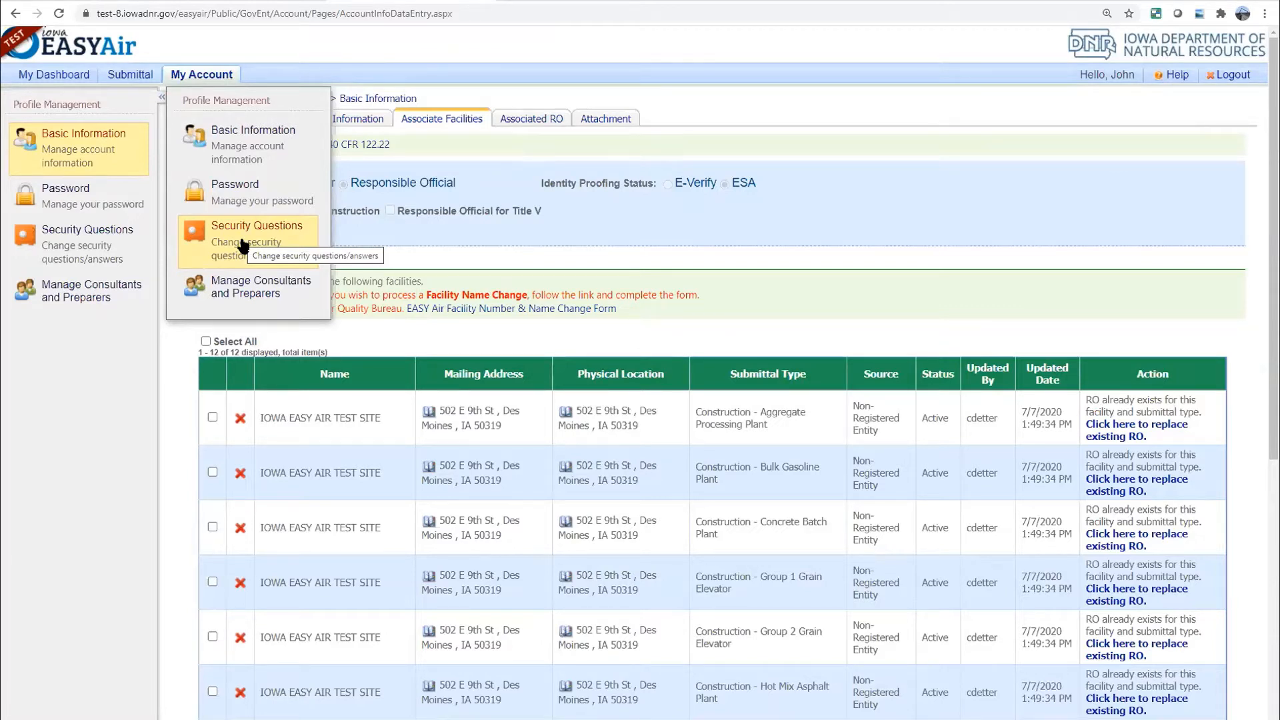
View the Manage Consultants and Preparers list, then go back to My Dashboard
{"action": "left_click", "coordinate": [250, 293]}
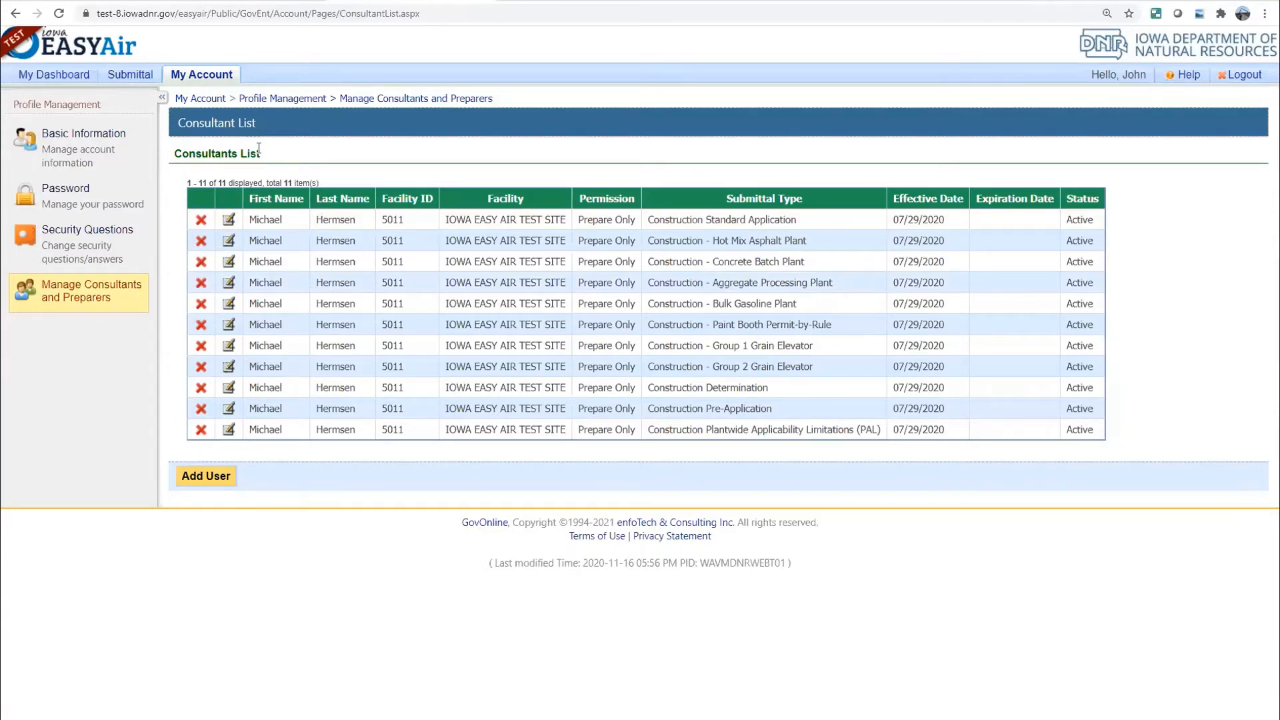
{"action": "left_click", "coordinate": [41, 77]}
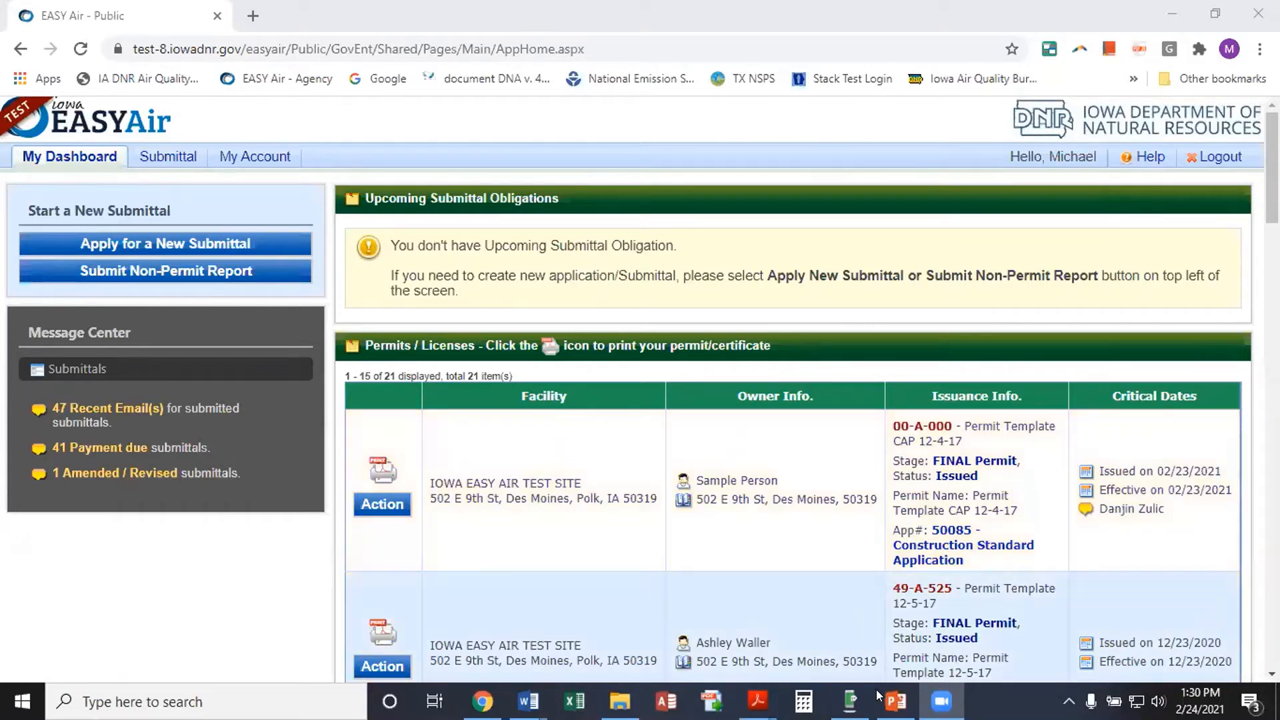
Bring the PowerPoint slide show forward and advance to slide 4 with Hammermill (EU-13)
{"action": "mouse_move", "coordinate": [896, 700]}
{"action": "left_click", "coordinate": [874, 628]}
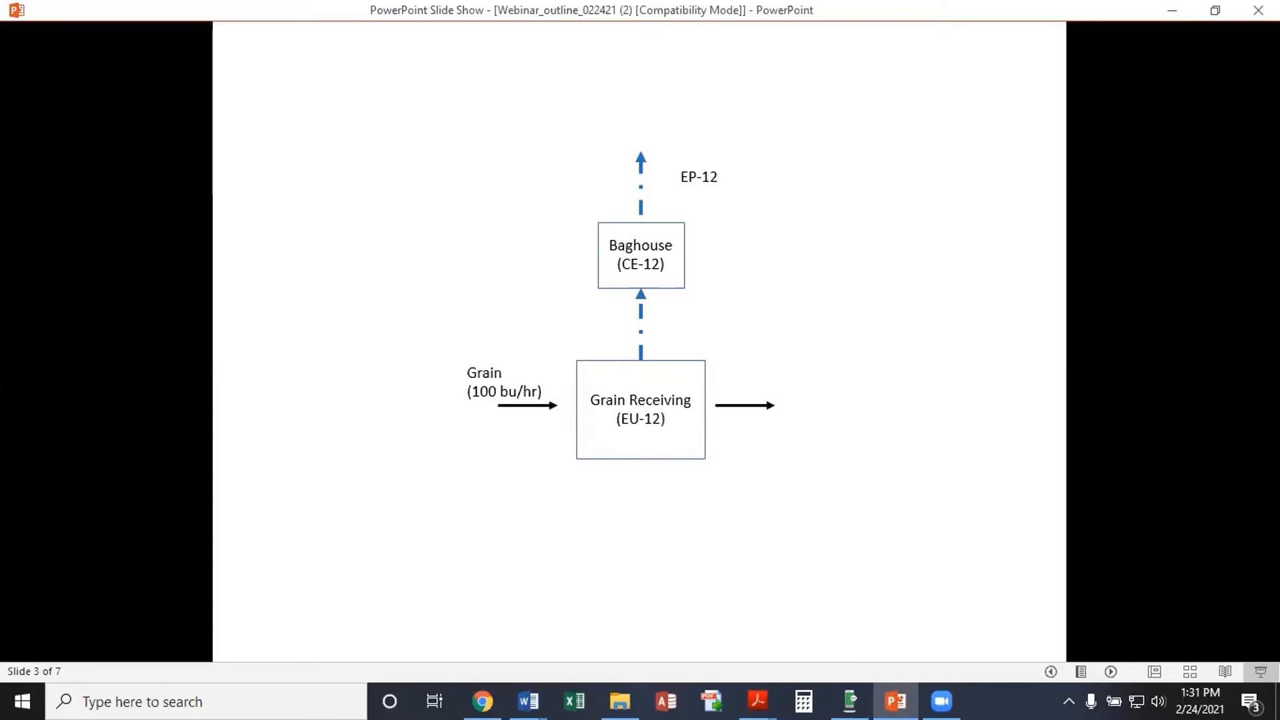
{"action": "key", "text": "Right"}
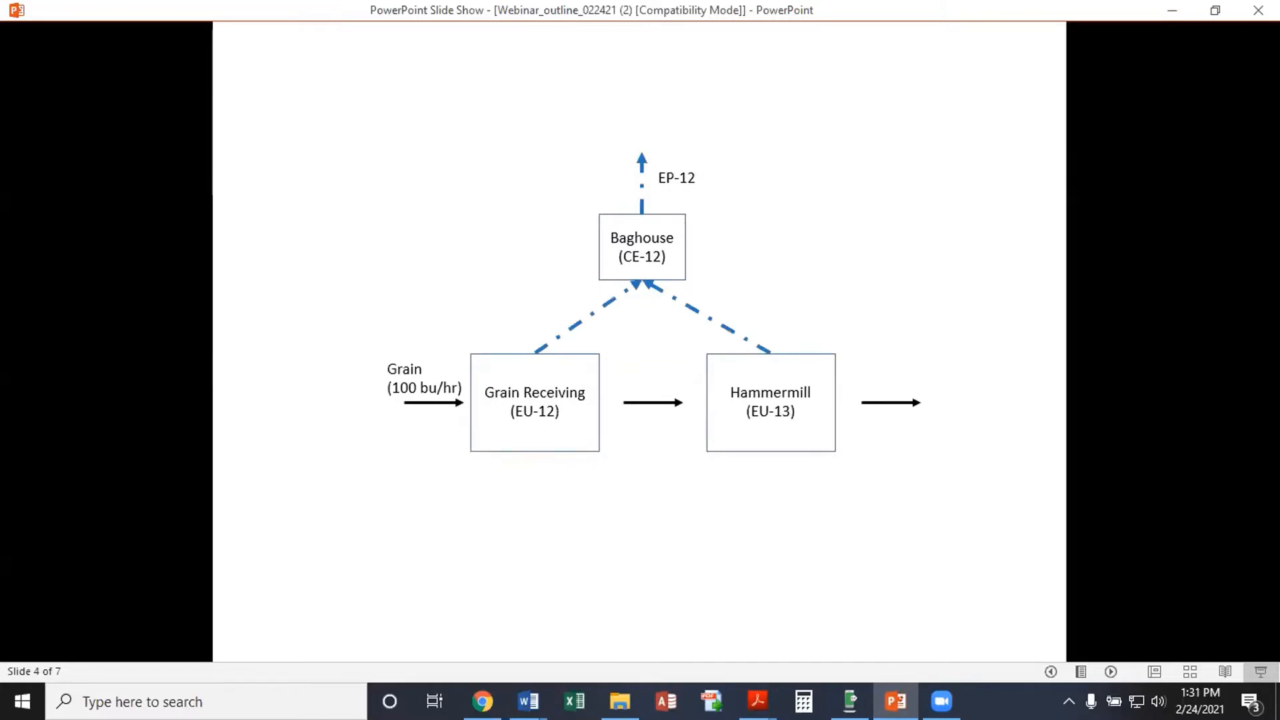
Back in Chrome, open Start a New Submittal and scroll to Construction Standard Application
{"action": "mouse_move", "coordinate": [486, 704]}
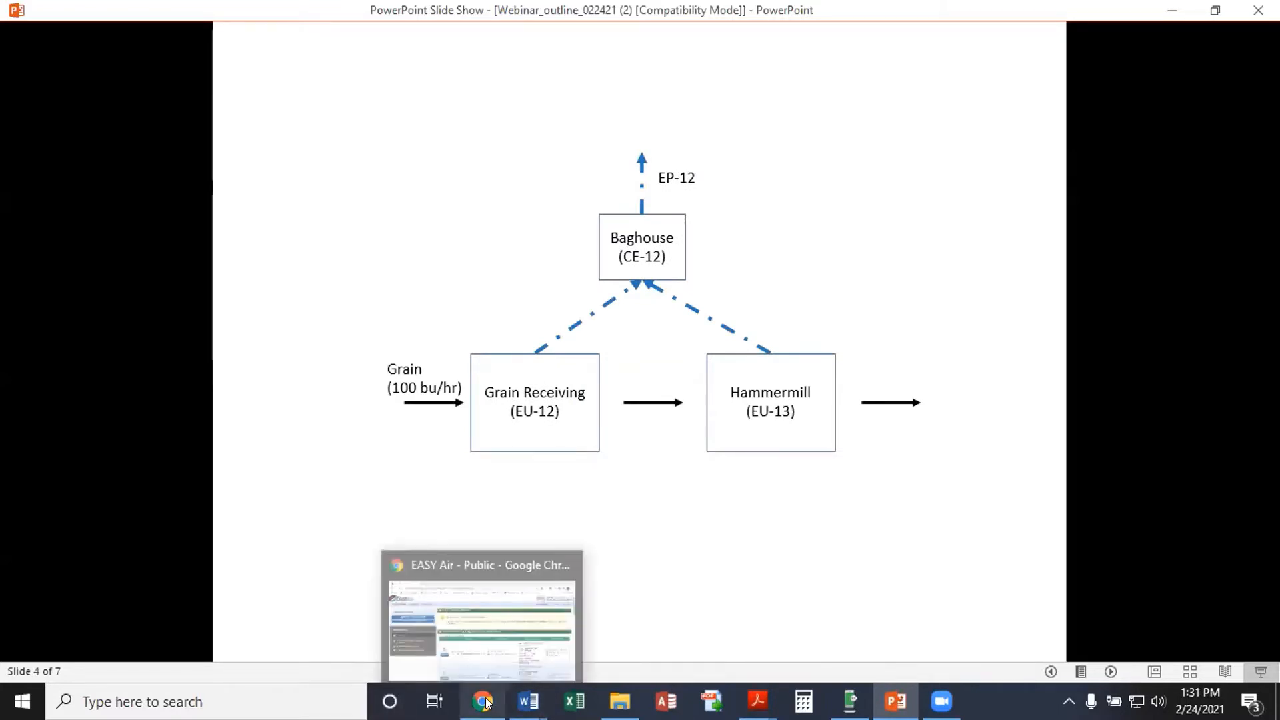
{"action": "left_click", "coordinate": [463, 613]}
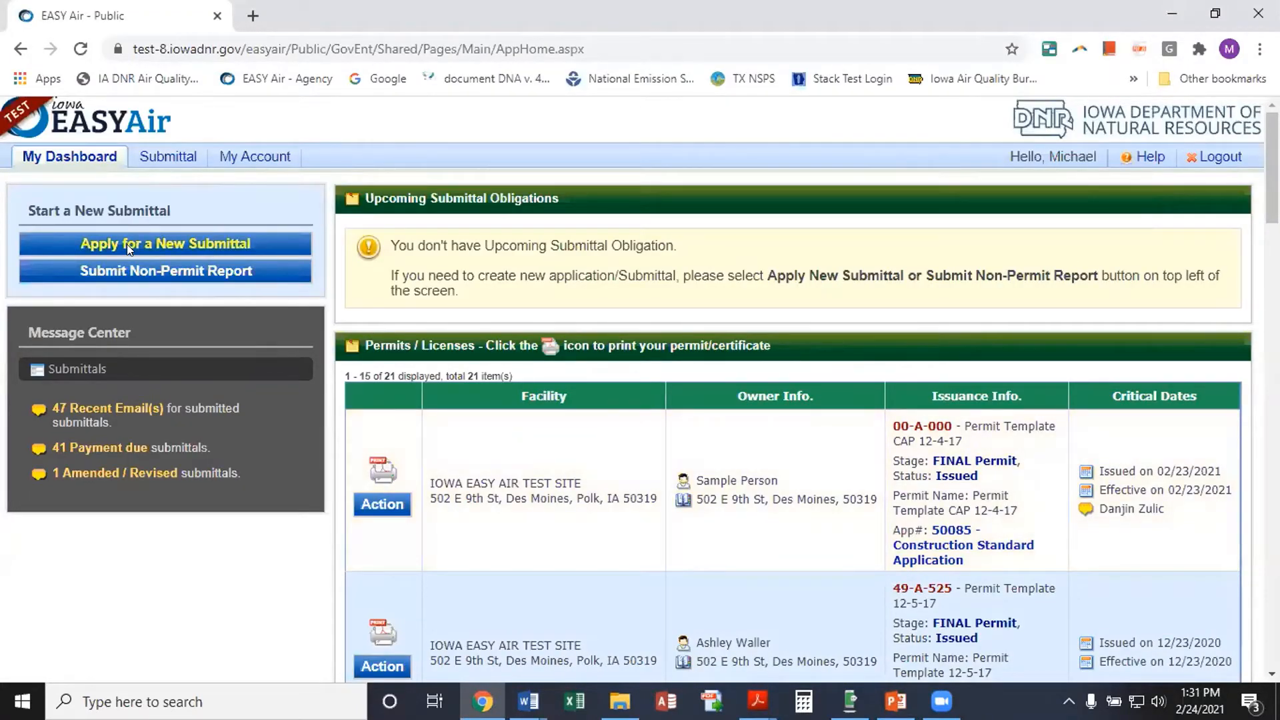
{"action": "mouse_move", "coordinate": [172, 161]}
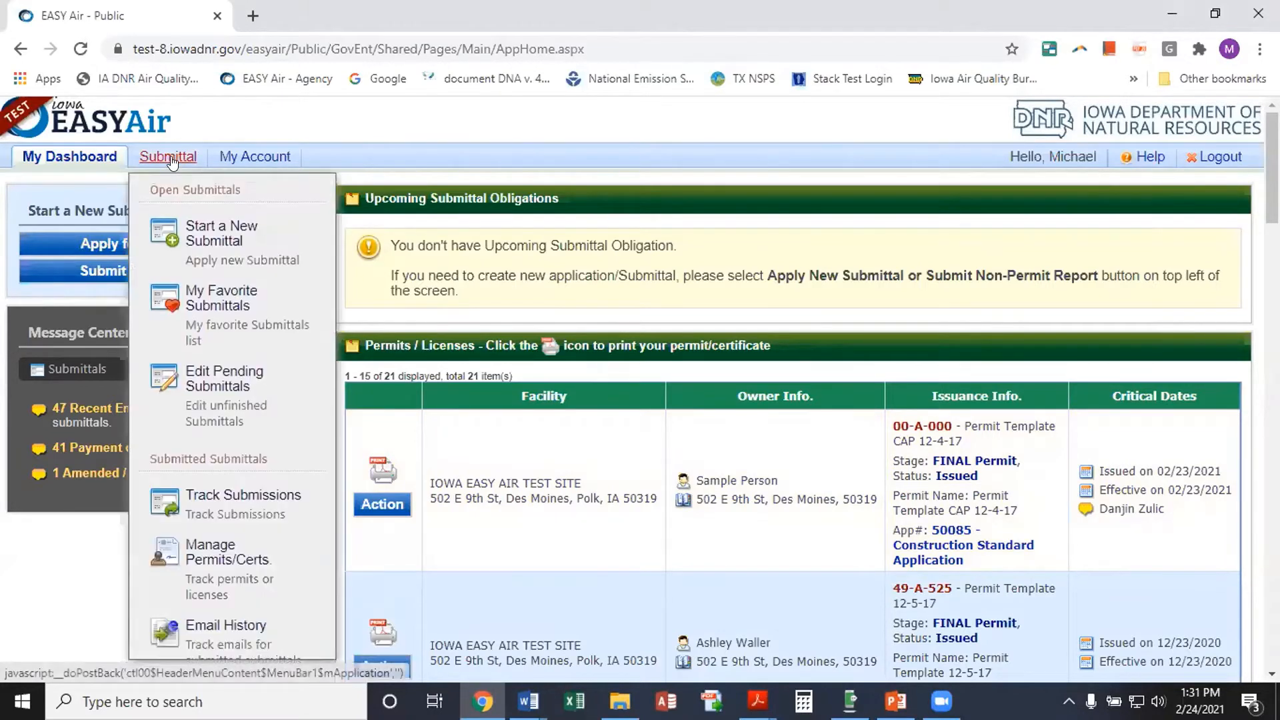
{"action": "left_click", "coordinate": [211, 239]}
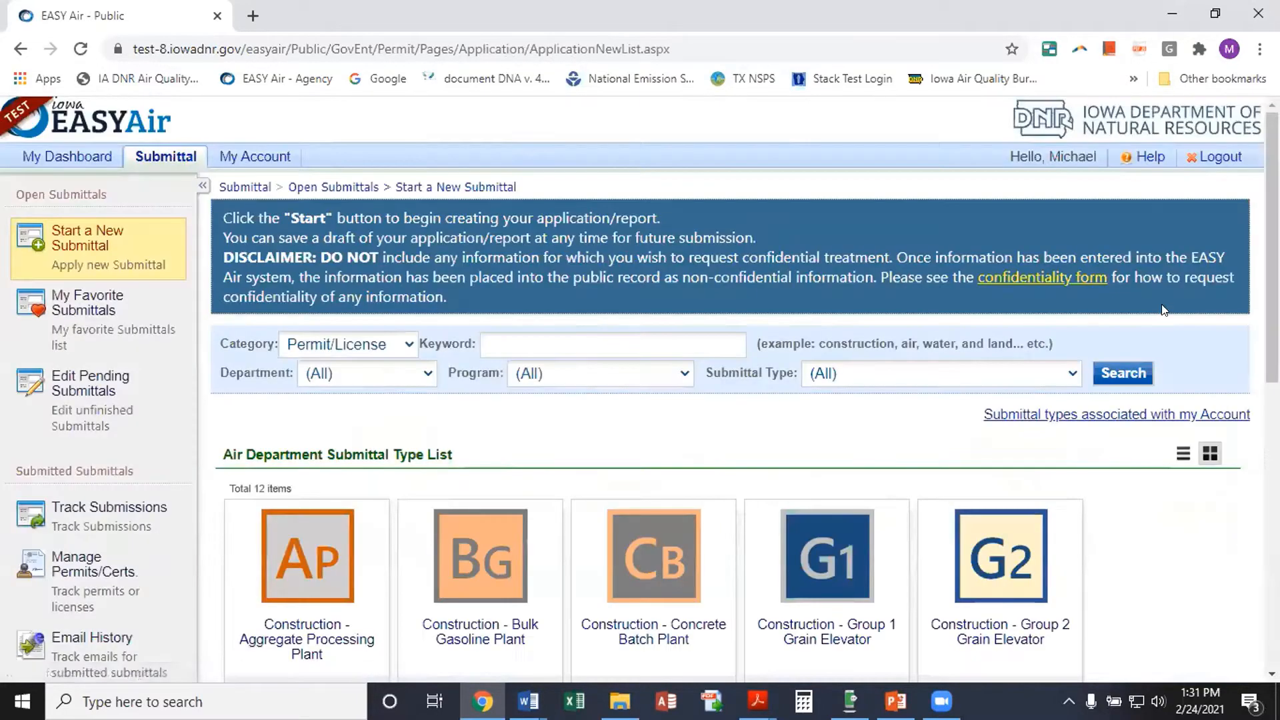
{"action": "scroll", "coordinate": [827, 372], "scroll_direction": "down", "scroll_amount": 5}
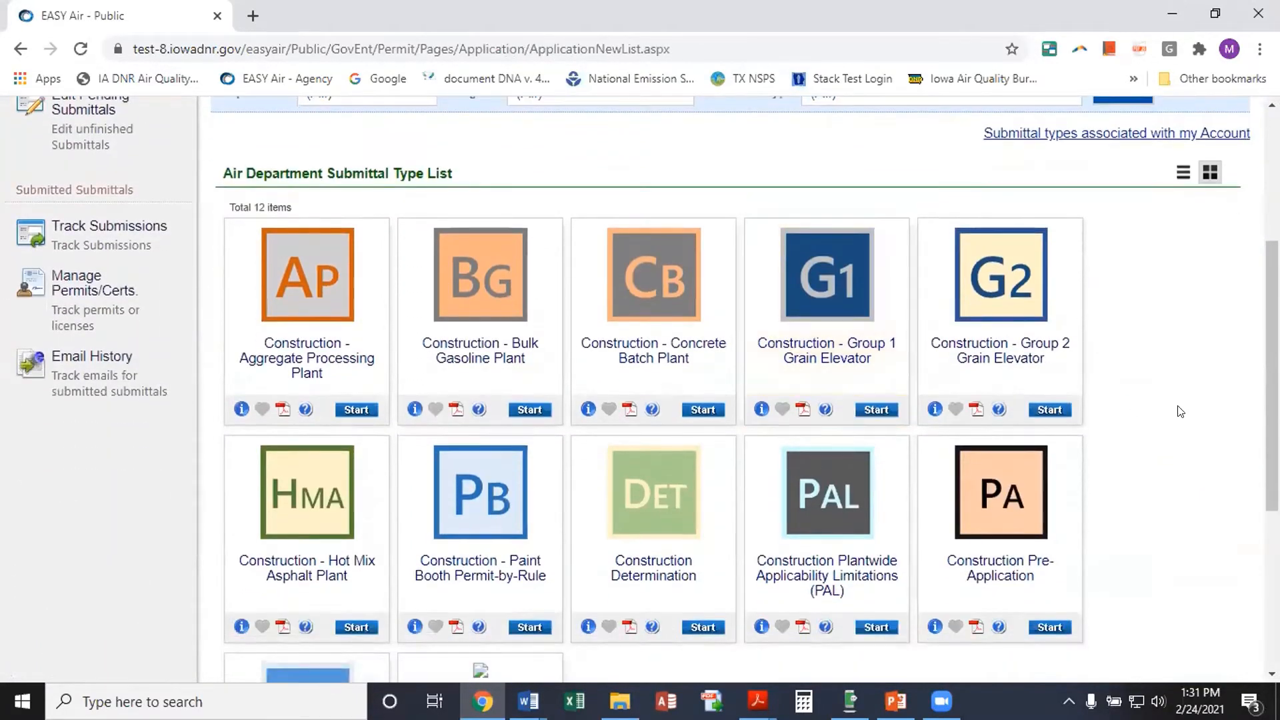
{"action": "scroll", "coordinate": [1194, 483], "scroll_direction": "down", "scroll_amount": 1}
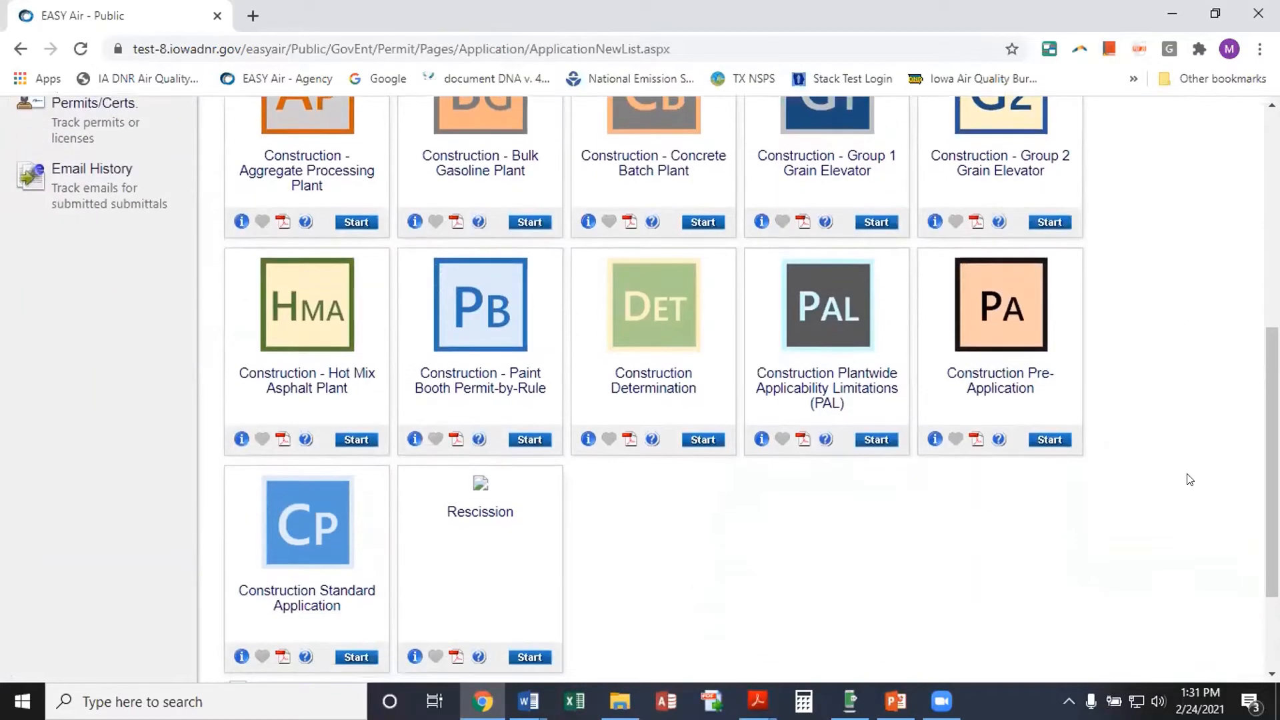
{"action": "scroll", "coordinate": [1070, 532], "scroll_direction": "down", "scroll_amount": 1}
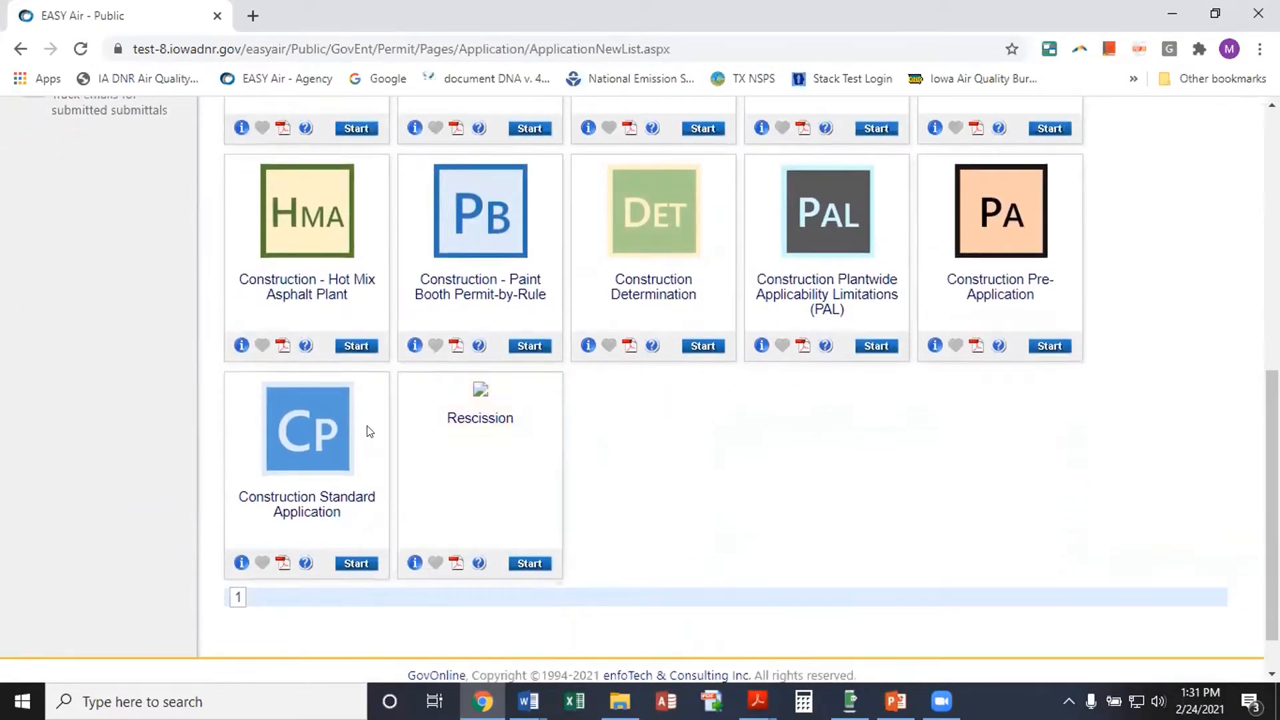
{"action": "left_click", "coordinate": [352, 565]}
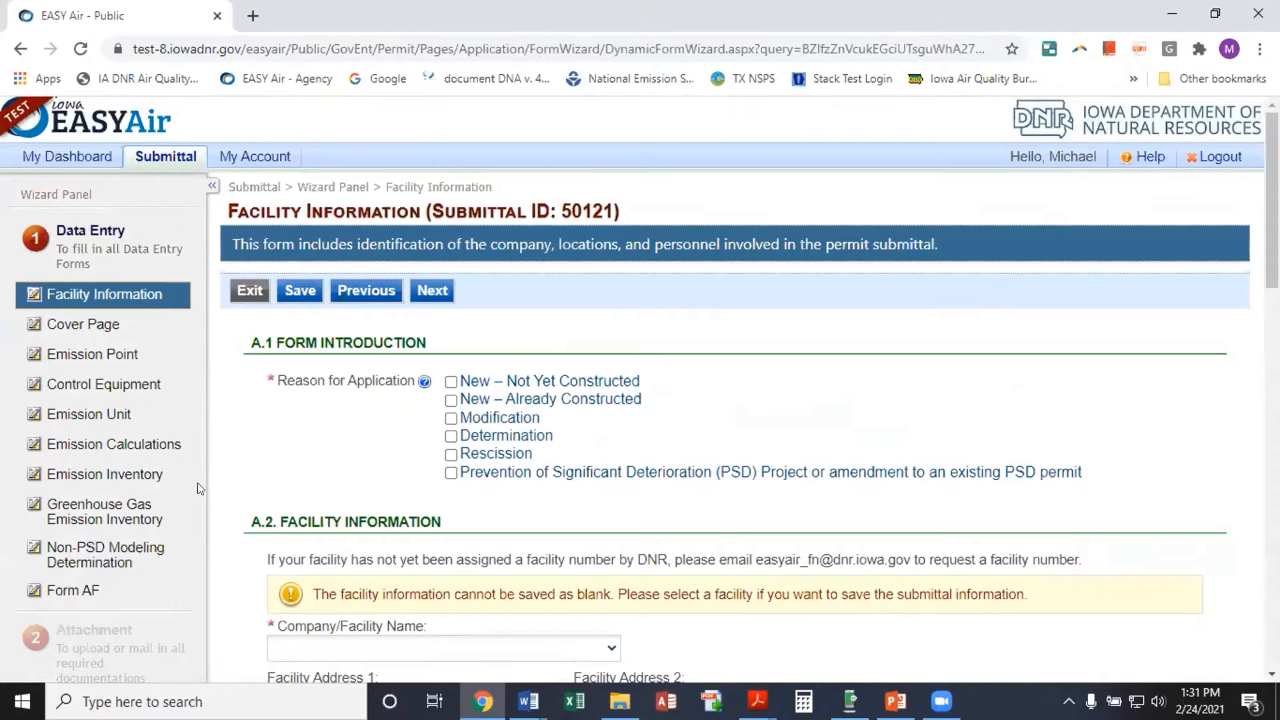
{"action": "scroll", "coordinate": [193, 483], "scroll_direction": "down", "scroll_amount": 1}
{"action": "scroll", "coordinate": [190, 487], "scroll_direction": "down", "scroll_amount": 1}
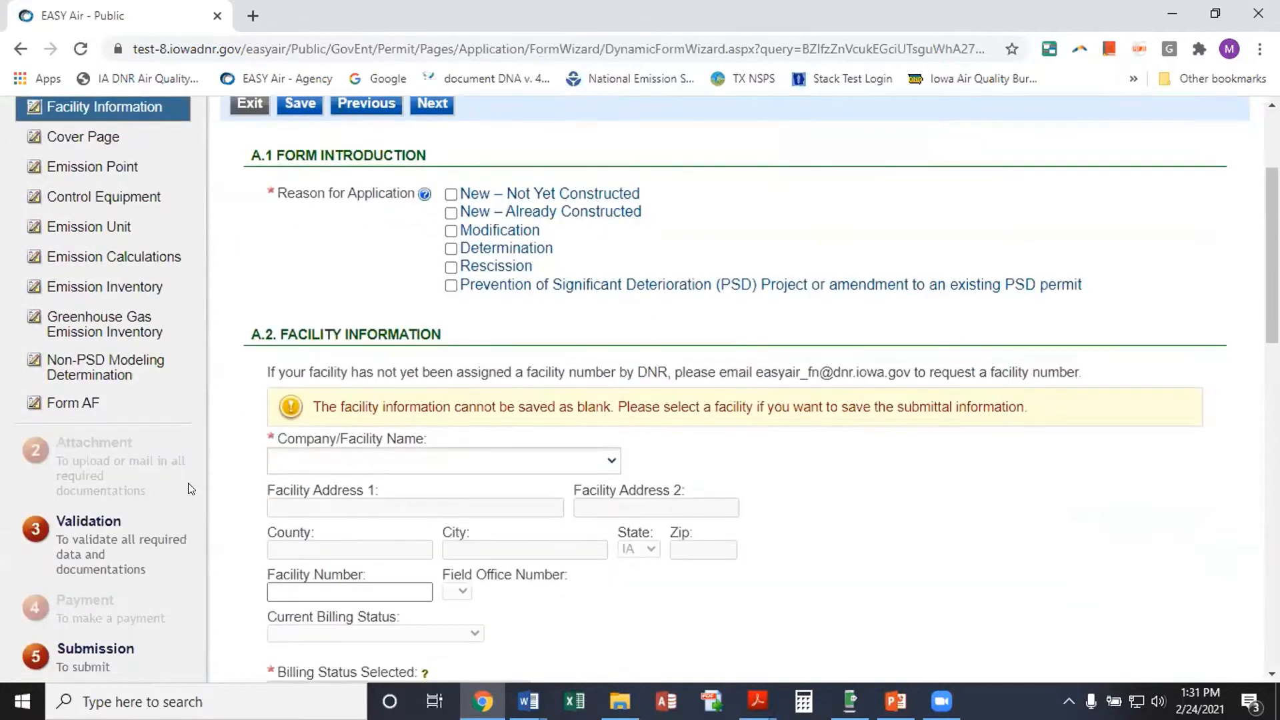
{"action": "scroll", "coordinate": [188, 483], "scroll_direction": "down", "scroll_amount": 1}
{"action": "scroll", "coordinate": [188, 483], "scroll_direction": "up", "scroll_amount": 1}
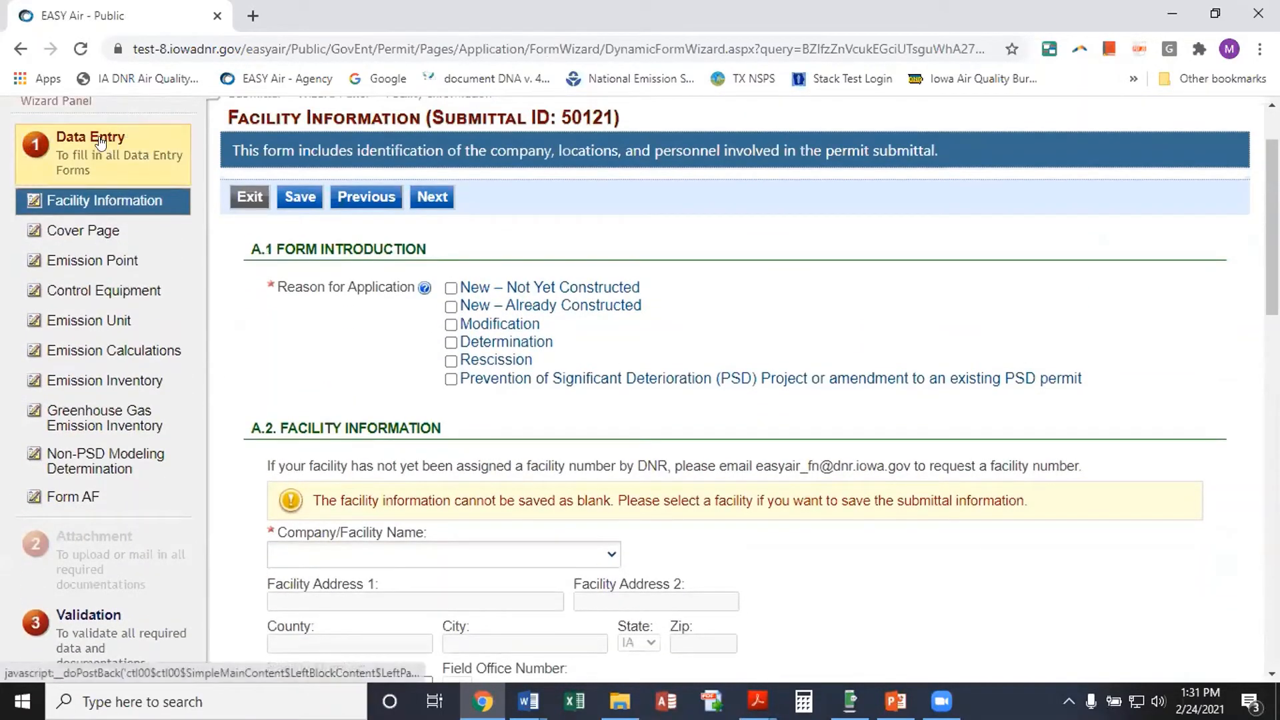
{"action": "scroll", "coordinate": [148, 343], "scroll_direction": "down", "scroll_amount": 1}
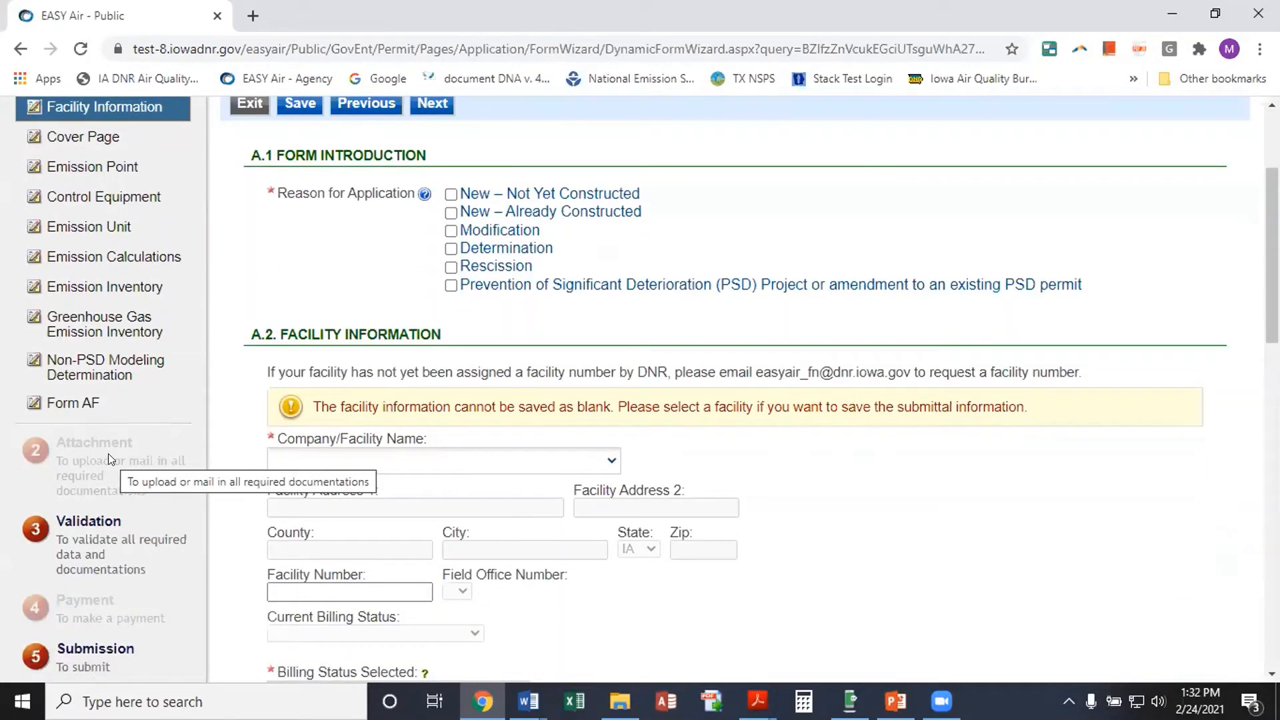
{"action": "scroll", "coordinate": [109, 460], "scroll_direction": "down", "scroll_amount": 1}
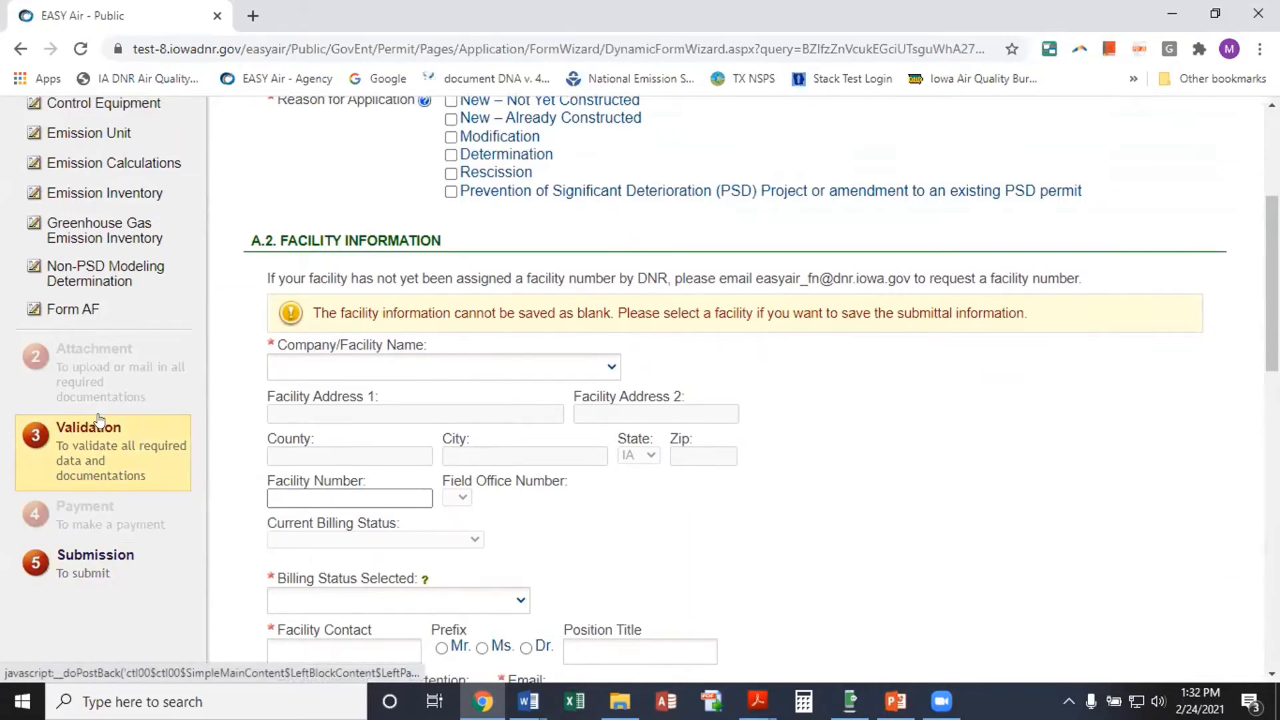
{"action": "scroll", "coordinate": [100, 426], "scroll_direction": "up", "scroll_amount": 3}
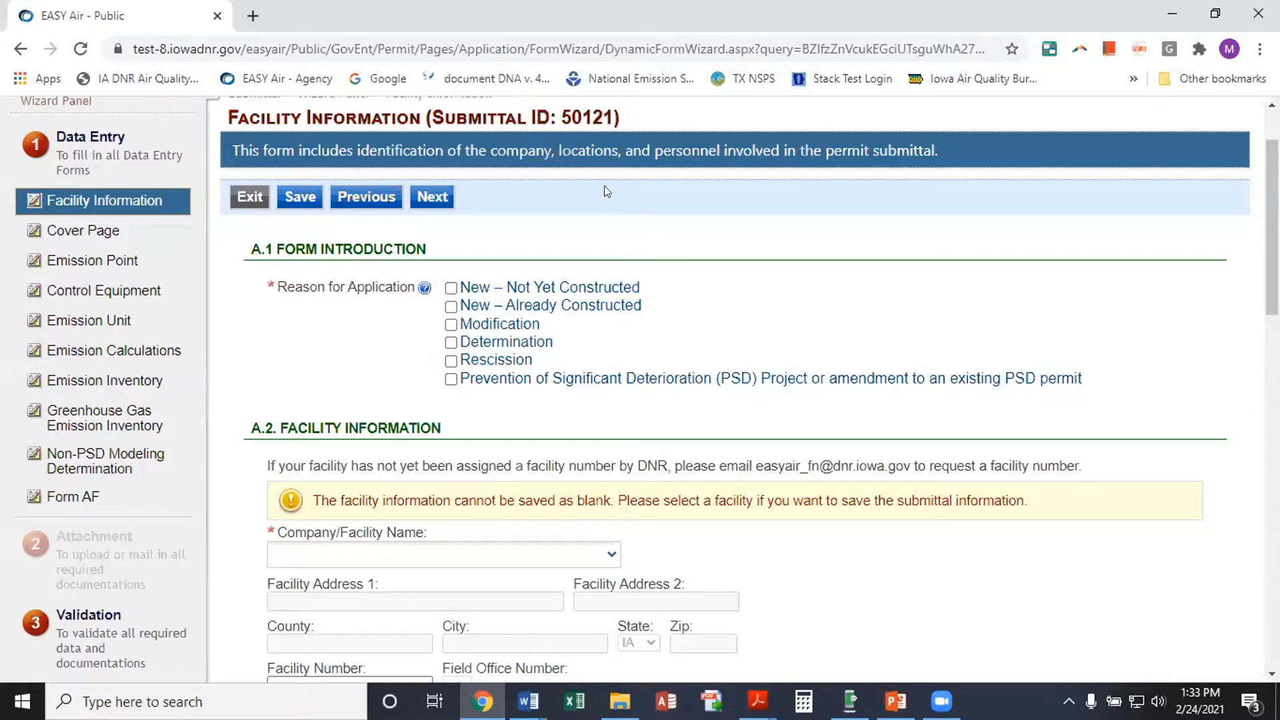
{"action": "left_click_drag", "start_coordinate": [559, 108], "coordinate": [601, 98]}
{"action": "left_click_drag", "start_coordinate": [562, 193], "coordinate": [607, 191]}
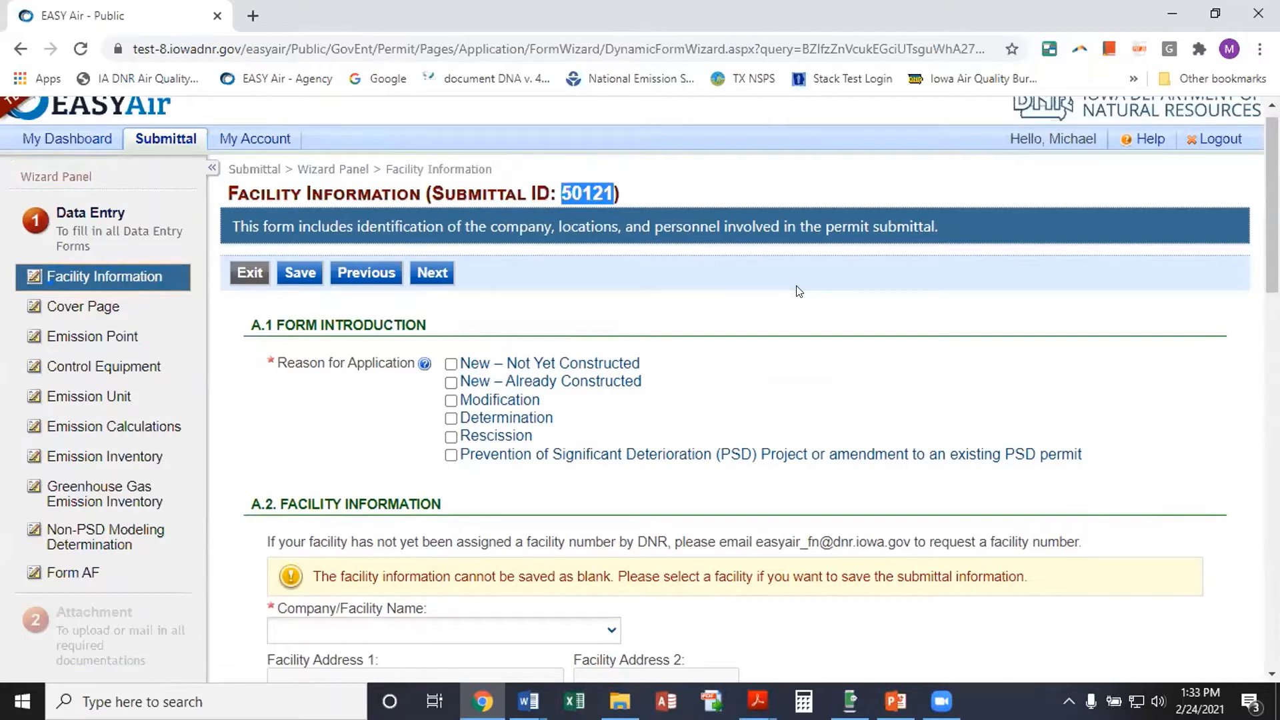
{"action": "left_click", "coordinate": [218, 318]}
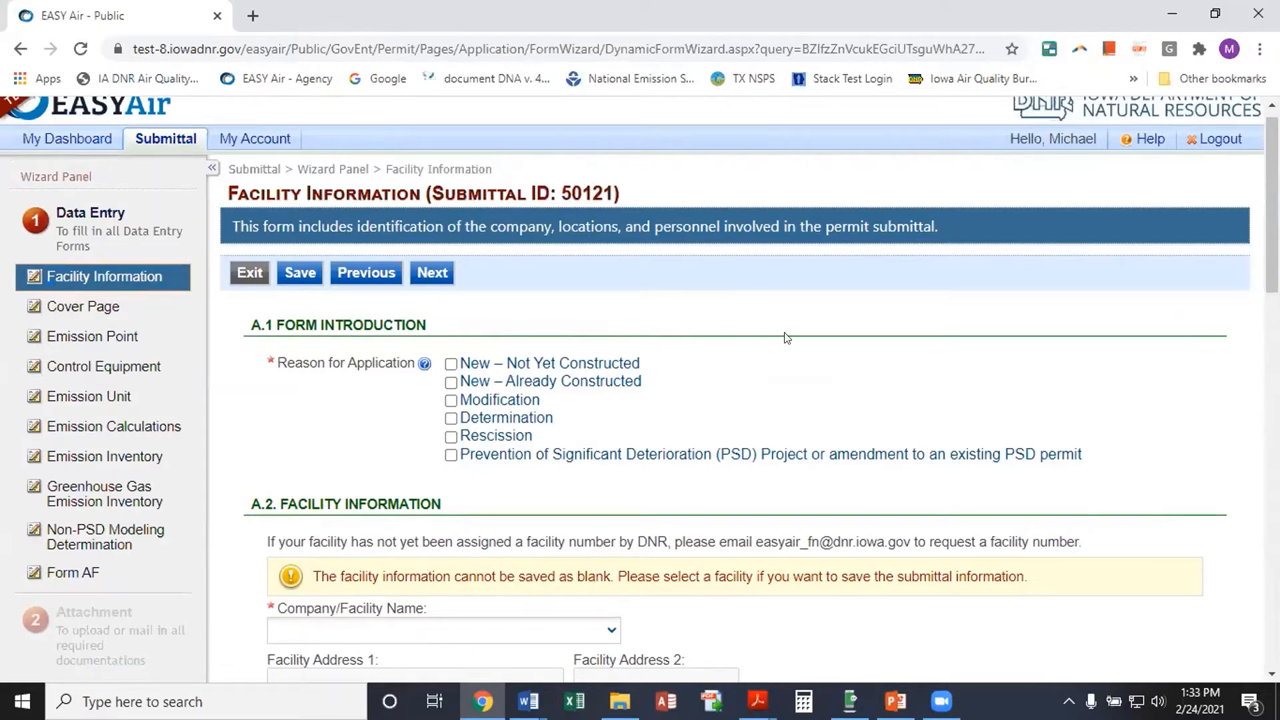
{"action": "scroll", "coordinate": [860, 337], "scroll_direction": "down", "scroll_amount": 1}
{"action": "scroll", "coordinate": [860, 337], "scroll_direction": "up", "scroll_amount": 1}
{"action": "scroll", "coordinate": [724, 308], "scroll_direction": "down", "scroll_amount": 1}
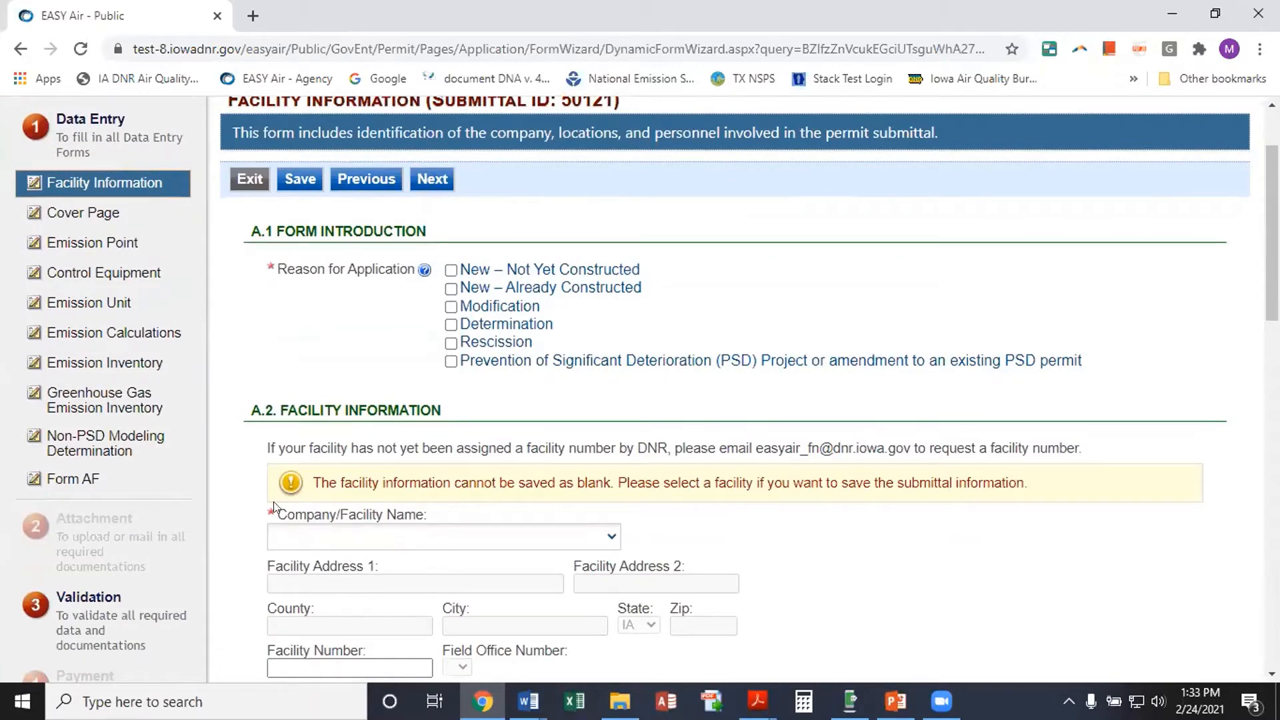
{"action": "scroll", "coordinate": [249, 577], "scroll_direction": "down", "scroll_amount": 2}
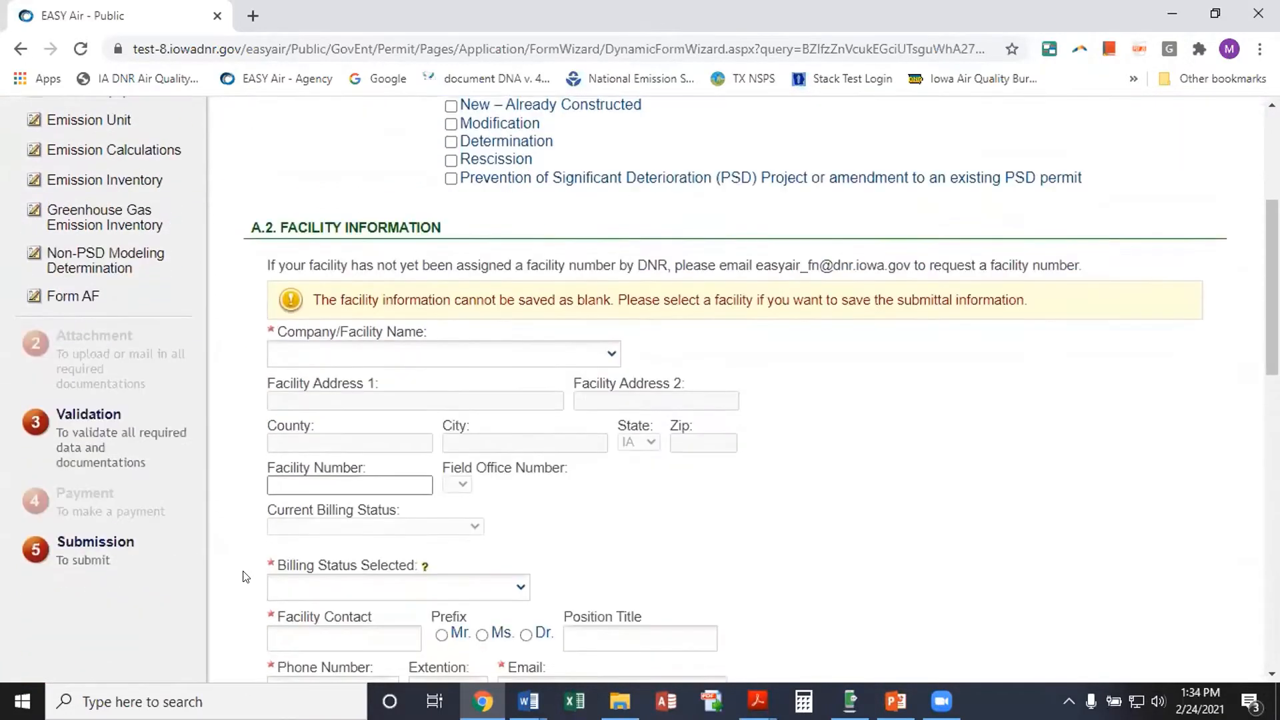
{"action": "scroll", "coordinate": [245, 504], "scroll_direction": "up", "scroll_amount": 2}
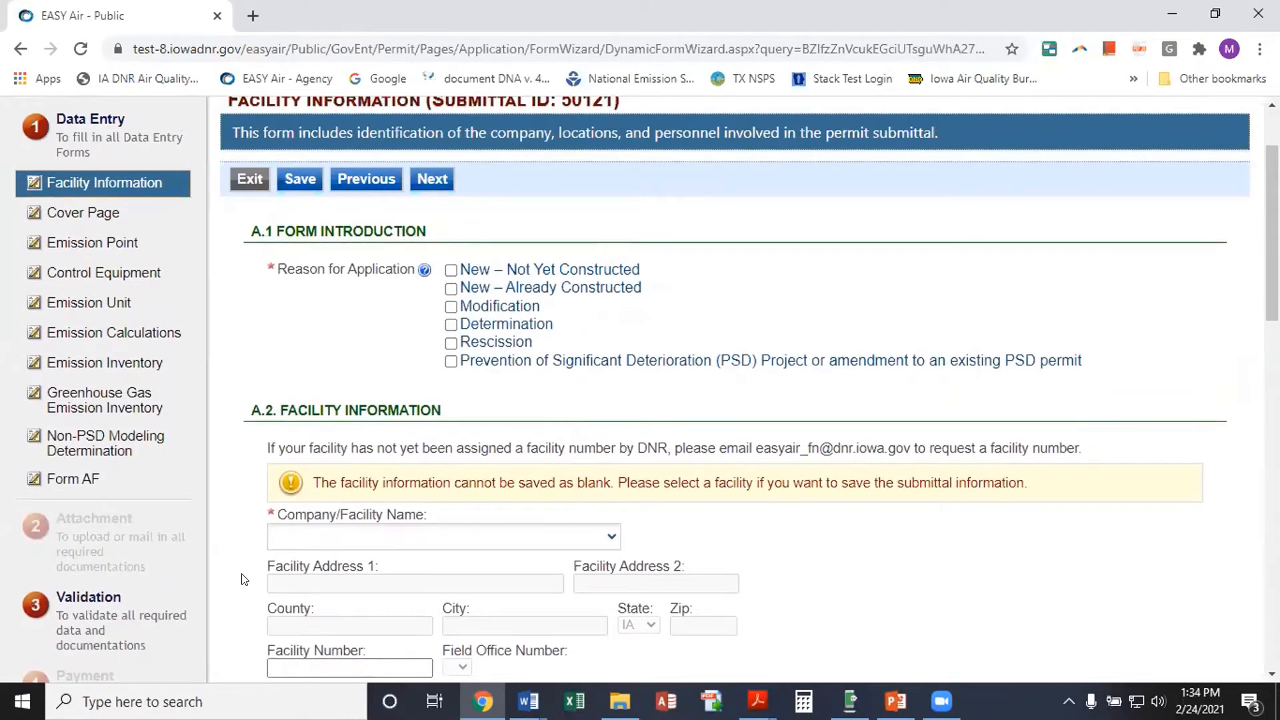
{"action": "scroll", "coordinate": [243, 577], "scroll_direction": "down", "scroll_amount": 1}
{"action": "scroll", "coordinate": [784, 608], "scroll_direction": "down", "scroll_amount": 1}
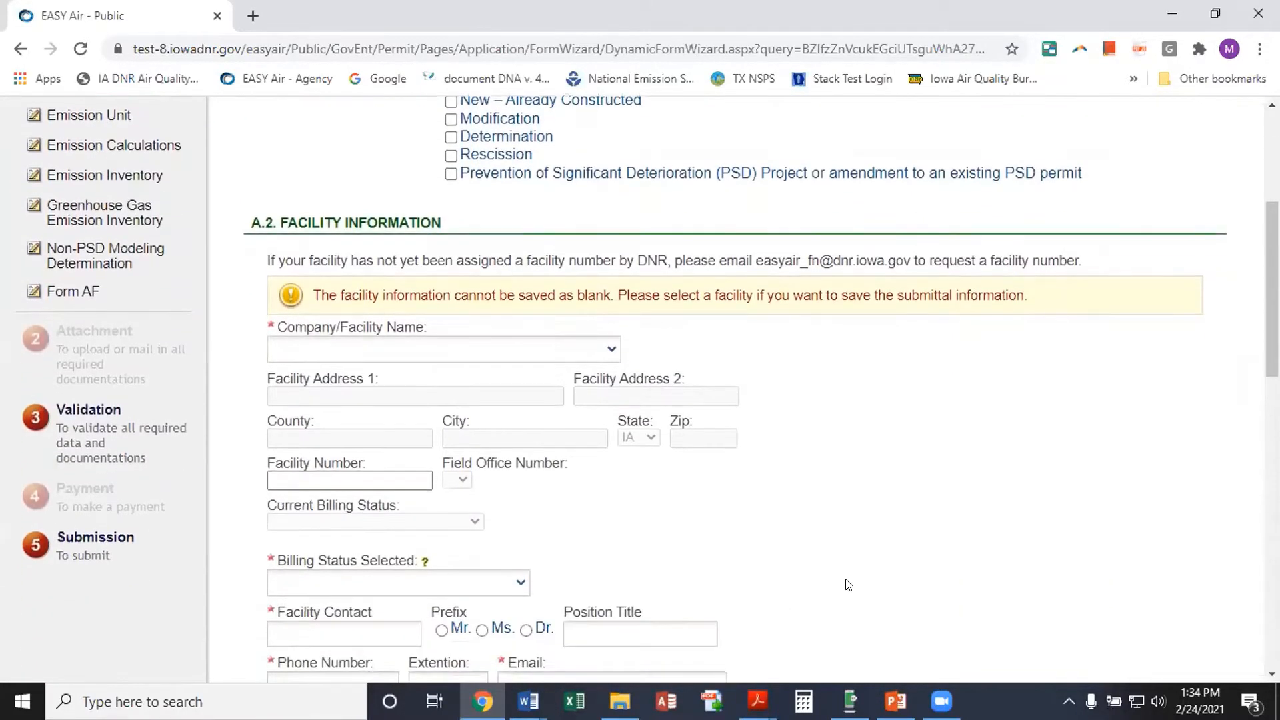
{"action": "scroll", "coordinate": [848, 584], "scroll_direction": "down", "scroll_amount": 1}
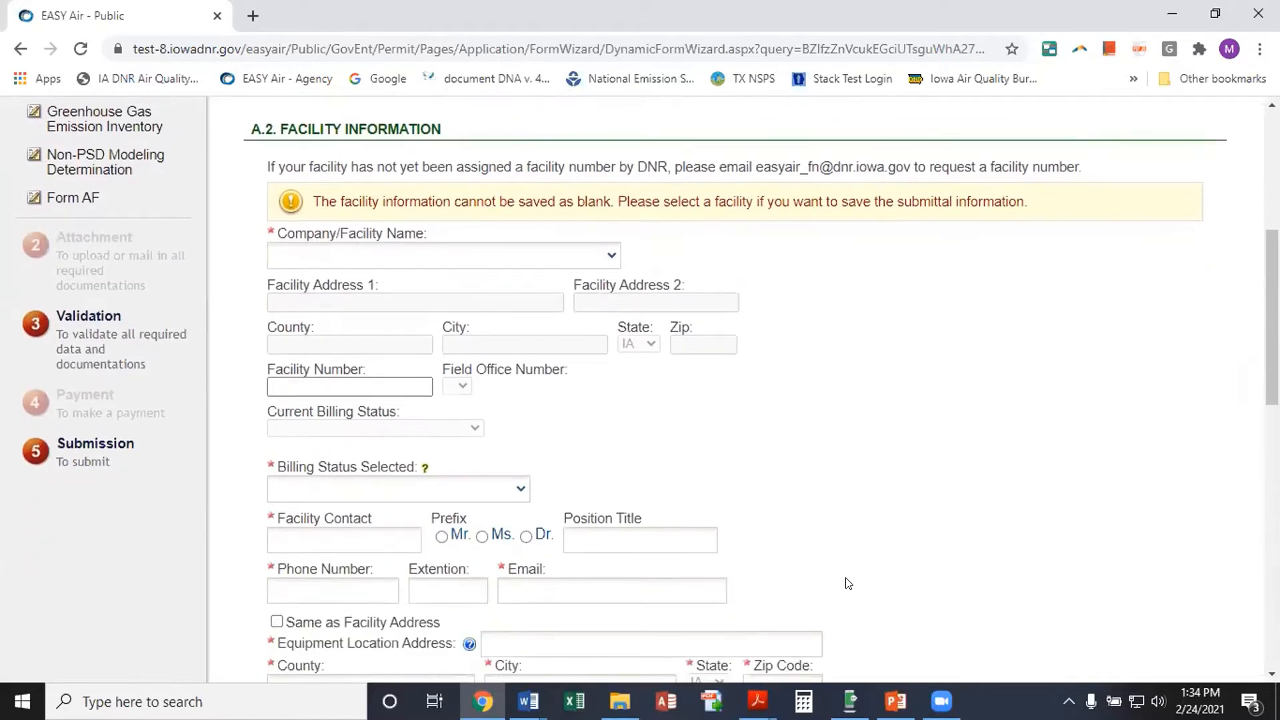
{"action": "scroll", "coordinate": [849, 584], "scroll_direction": "up", "scroll_amount": 1}
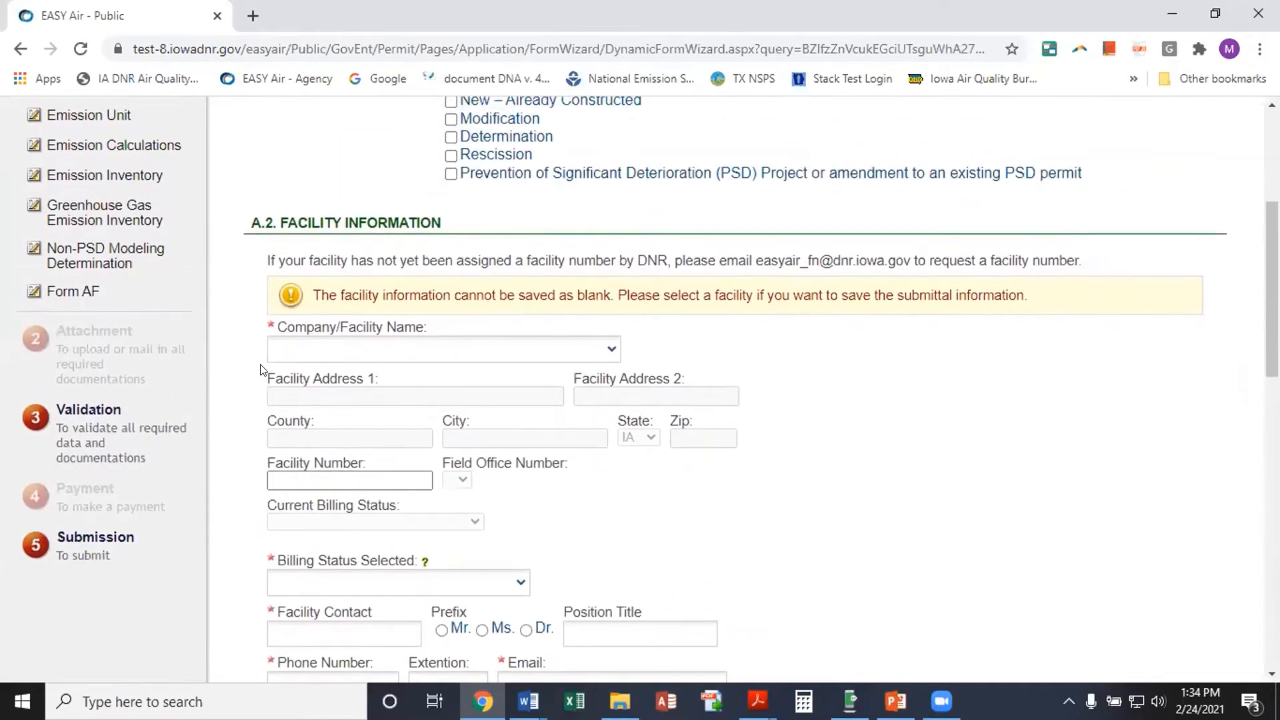
{"action": "scroll", "coordinate": [247, 358], "scroll_direction": "up", "scroll_amount": 1}
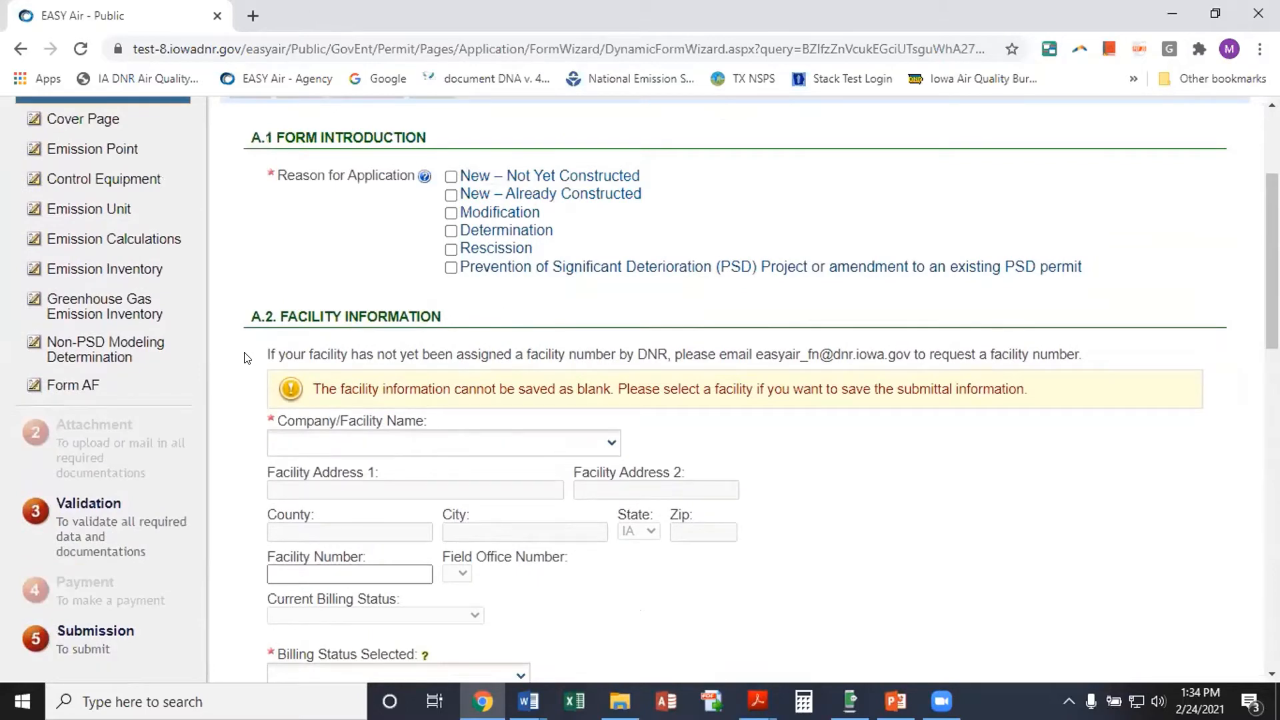
{"action": "scroll", "coordinate": [980, 307], "scroll_direction": "up", "scroll_amount": 1}
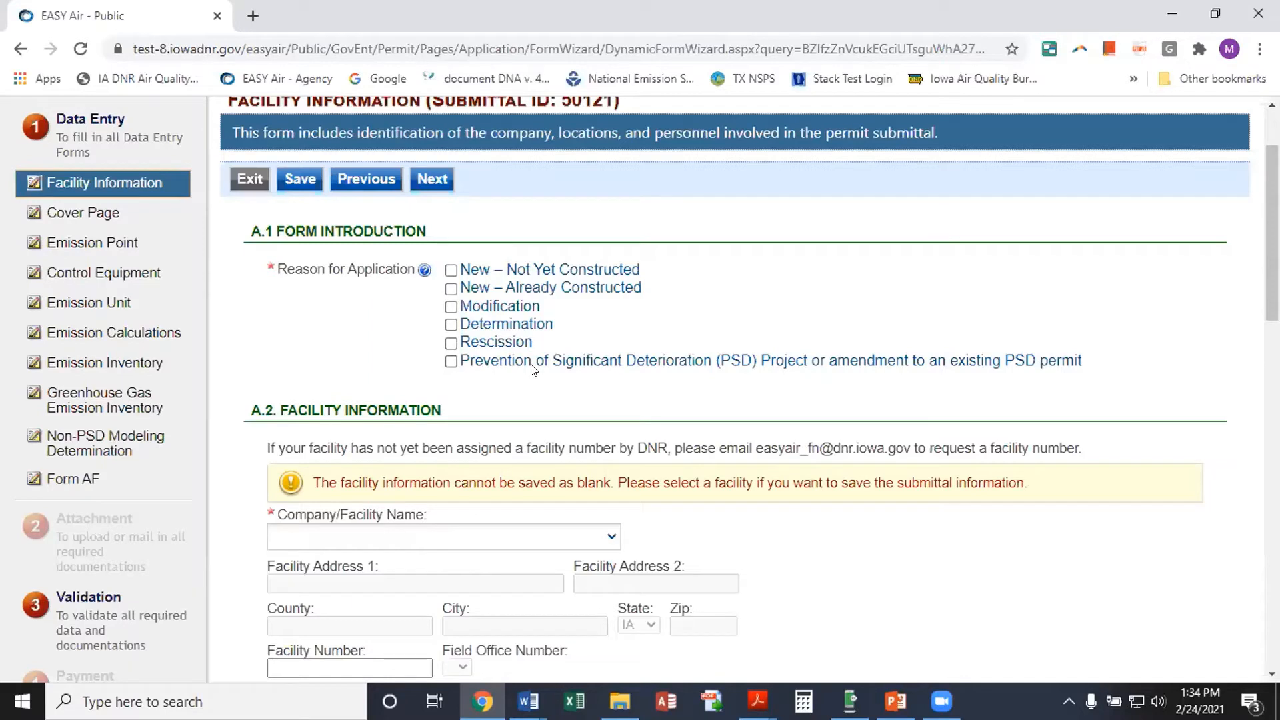
Check New – Not Yet Constructed as the application reason, leaving Modification unchecked
{"action": "left_click", "coordinate": [451, 269]}
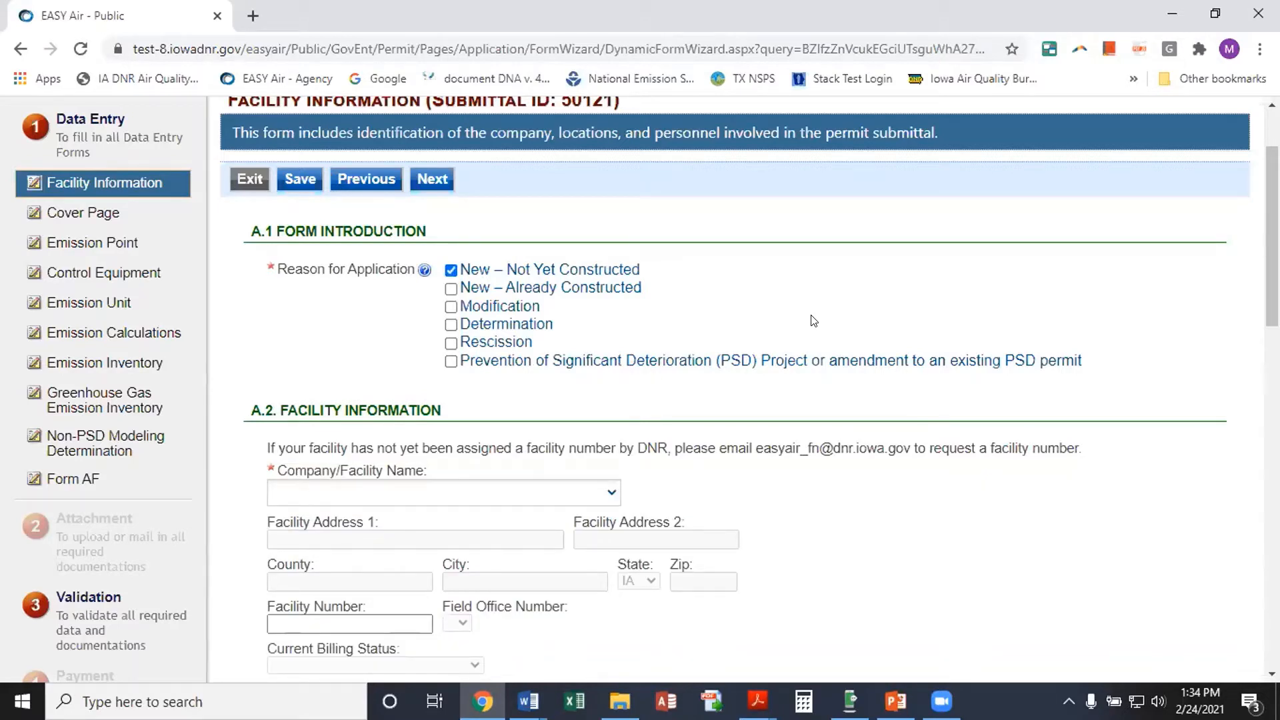
{"action": "left_click", "coordinate": [451, 307]}
{"action": "left_click", "coordinate": [451, 306]}
Choose the Iowa EASY Air test site as Company/Facility Name so its details auto-fill
{"action": "scroll", "coordinate": [546, 386], "scroll_direction": "down", "scroll_amount": 3}
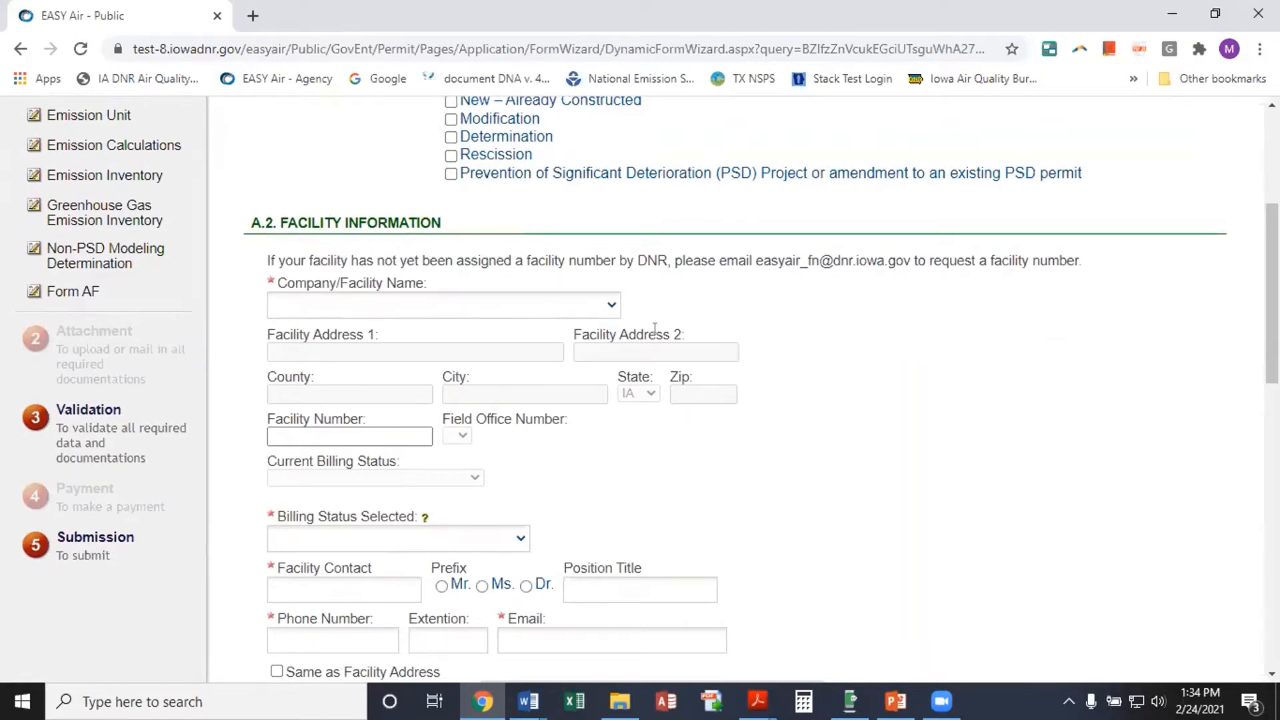
{"action": "left_click", "coordinate": [611, 308]}
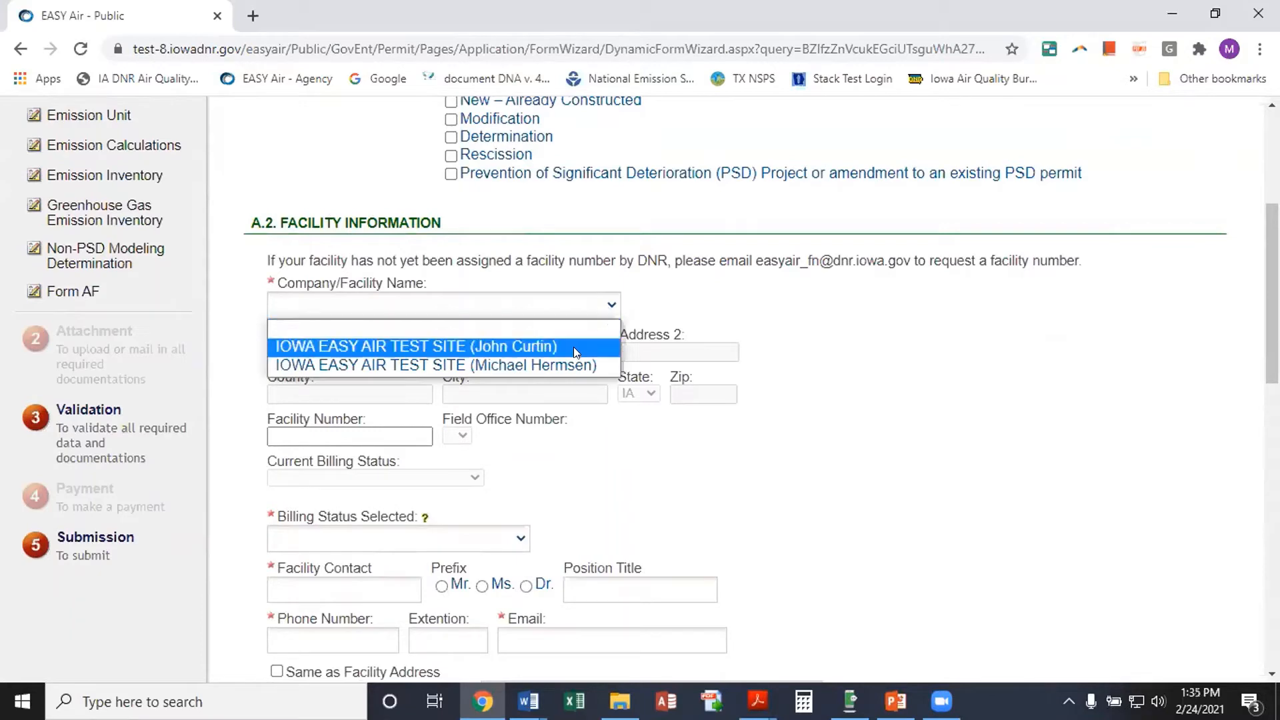
{"action": "left_click", "coordinate": [532, 365]}
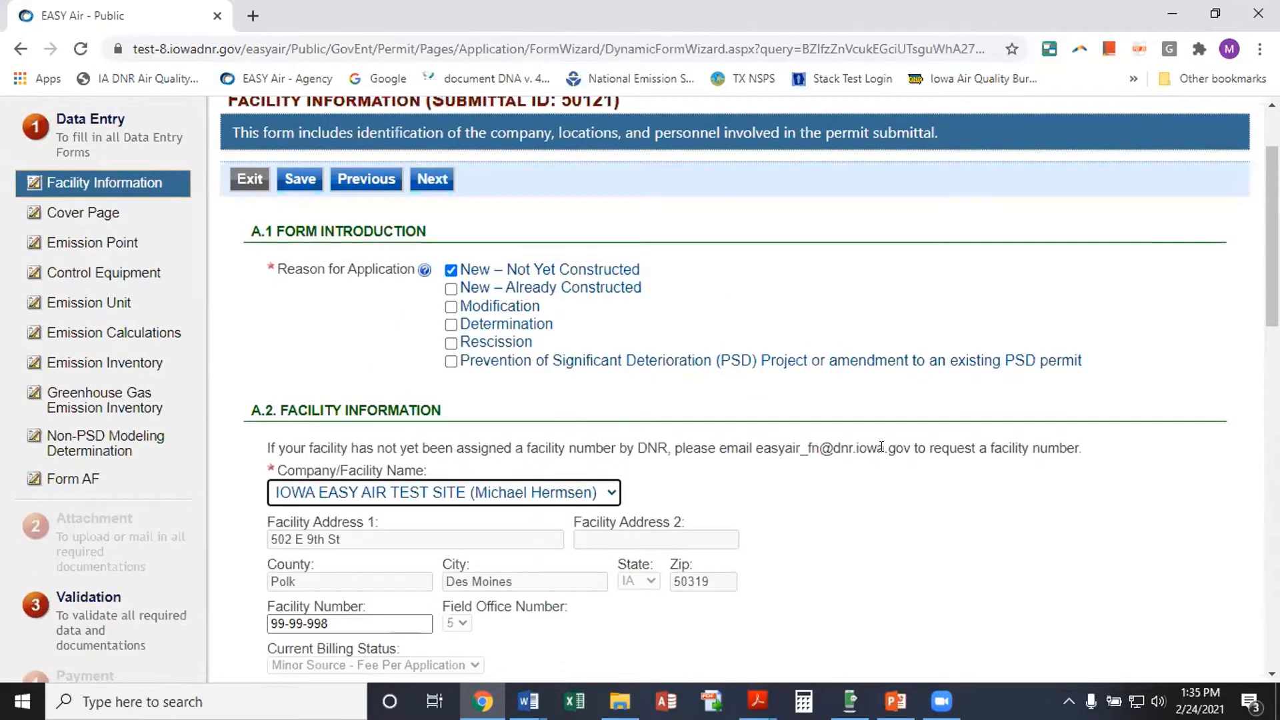
{"action": "scroll", "coordinate": [814, 519], "scroll_direction": "down", "scroll_amount": 1}
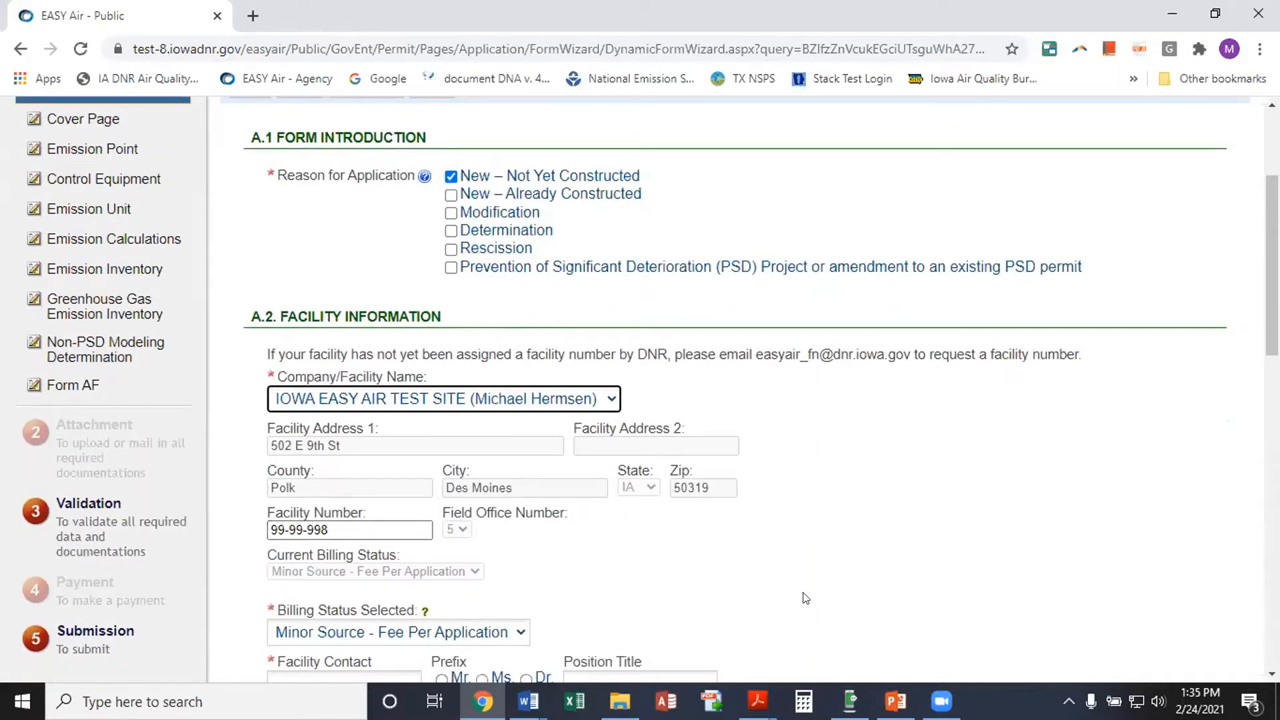
{"action": "scroll", "coordinate": [806, 587], "scroll_direction": "up", "scroll_amount": 1}
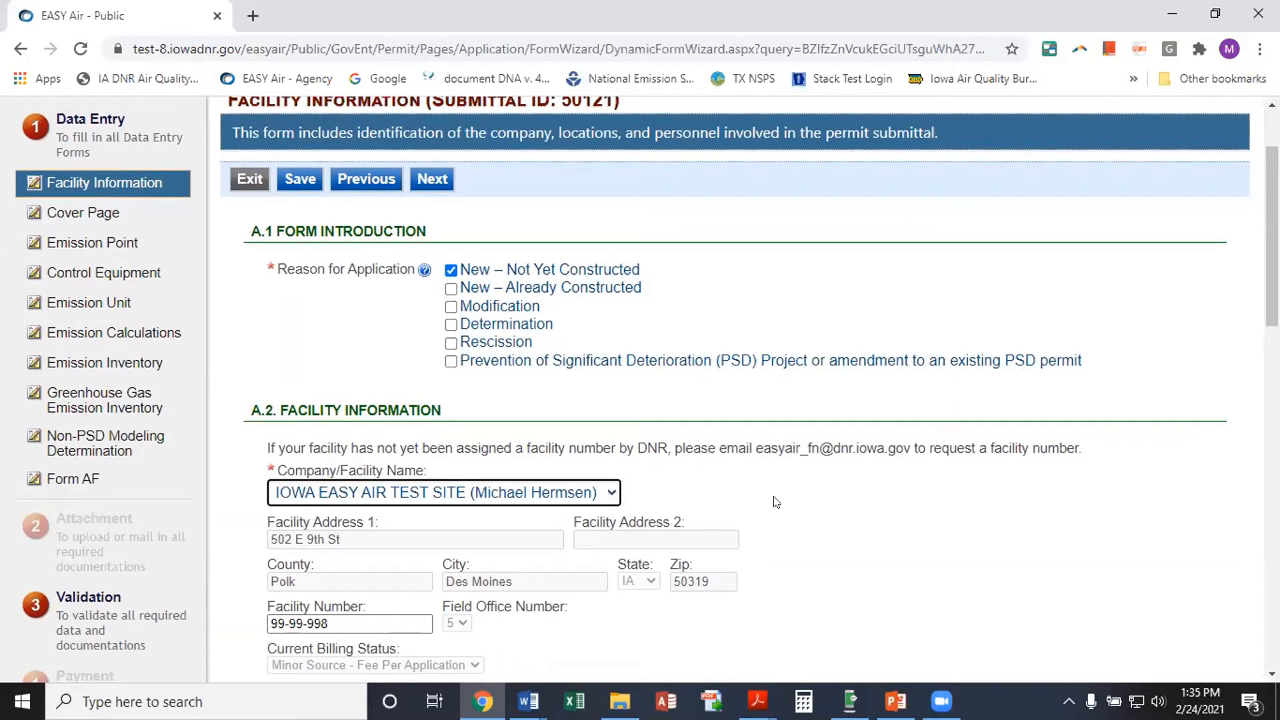
{"action": "scroll", "coordinate": [777, 503], "scroll_direction": "up", "scroll_amount": 1}
{"action": "scroll", "coordinate": [777, 502], "scroll_direction": "down", "scroll_amount": 1}
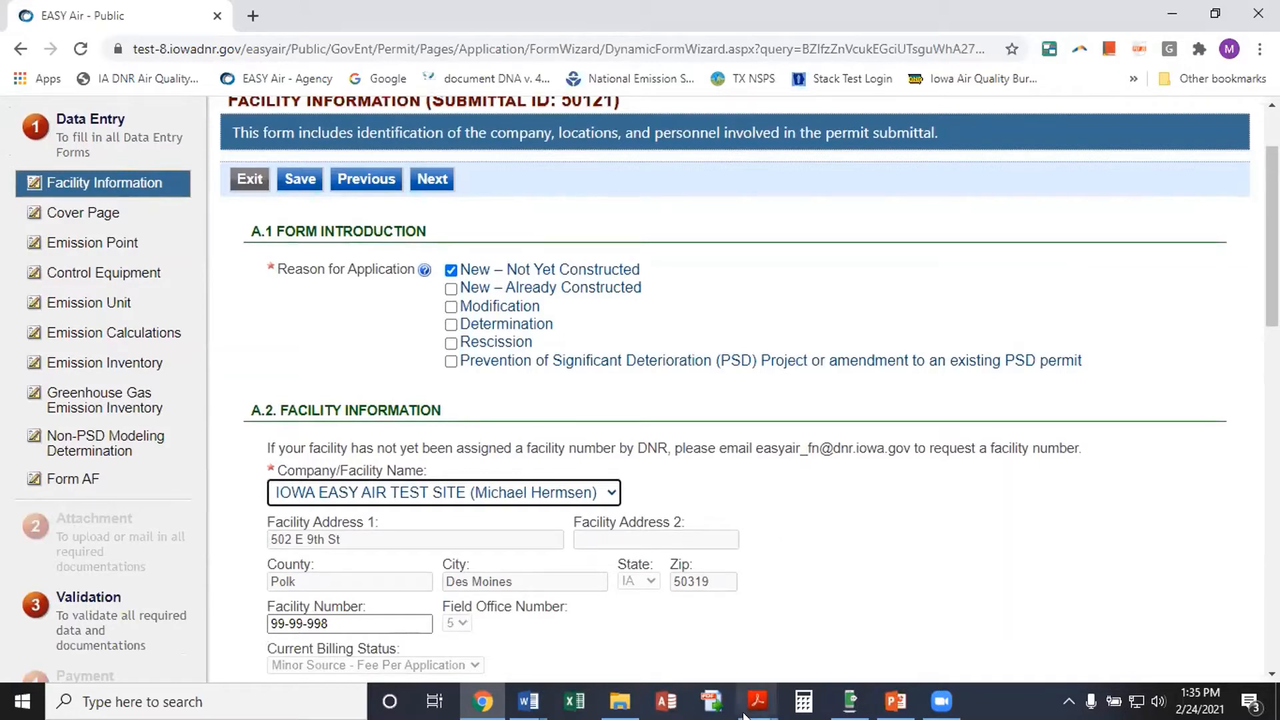
{"action": "mouse_move", "coordinate": [753, 712]}
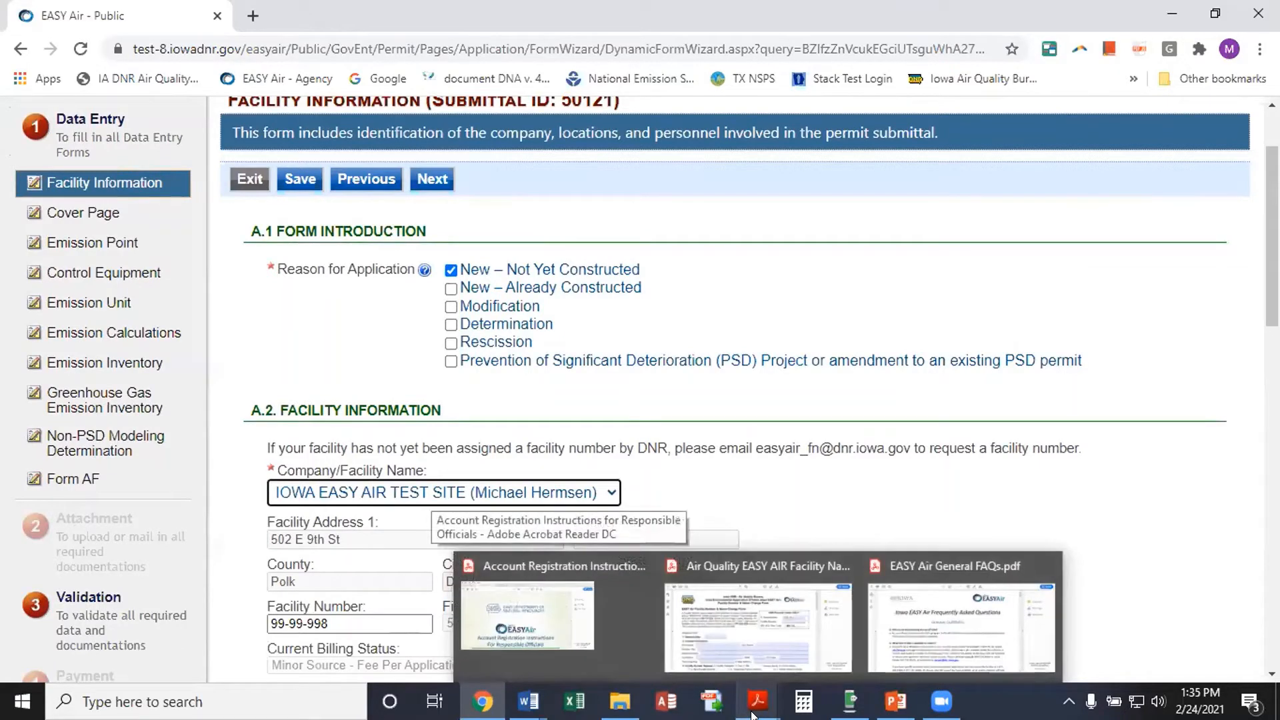
Read the Facility Number & Name Change Form instructions PDF, then return to the EASY Air form
{"action": "left_click", "coordinate": [758, 626]}
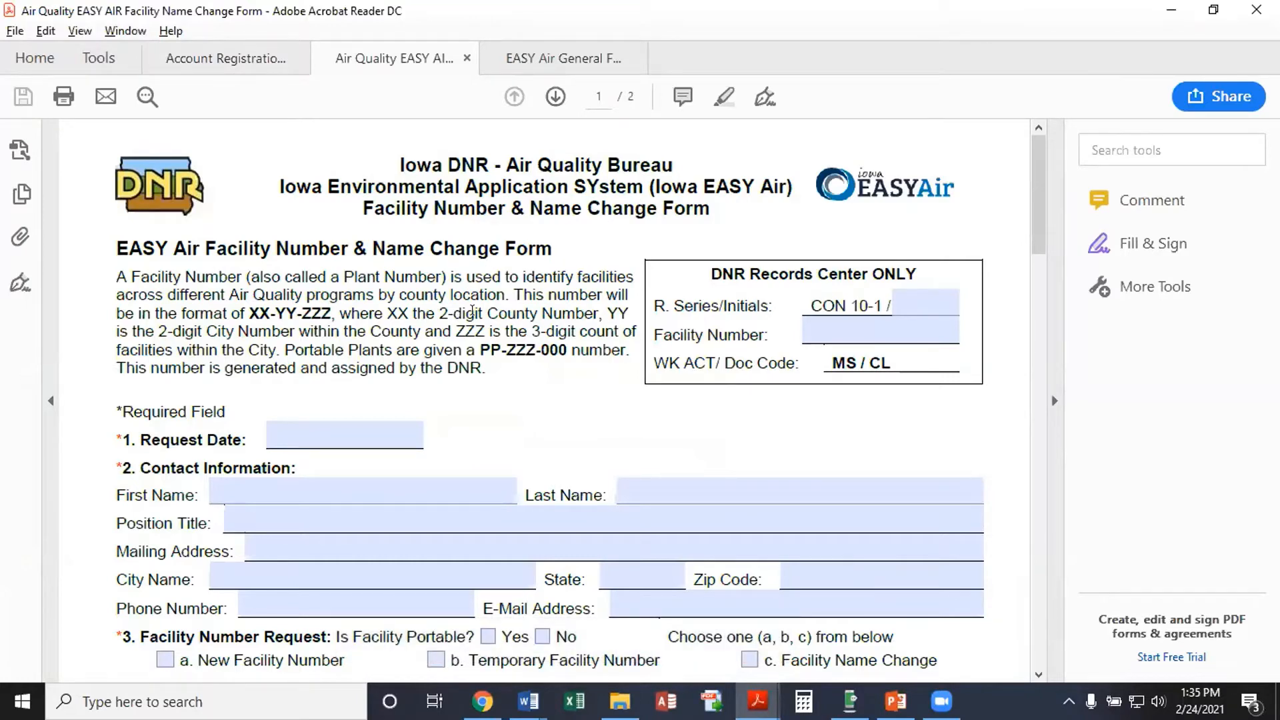
{"action": "scroll", "coordinate": [427, 330], "scroll_direction": "down", "scroll_amount": 1}
{"action": "scroll", "coordinate": [471, 413], "scroll_direction": "down", "scroll_amount": 1}
{"action": "scroll", "coordinate": [471, 413], "scroll_direction": "down", "scroll_amount": 4}
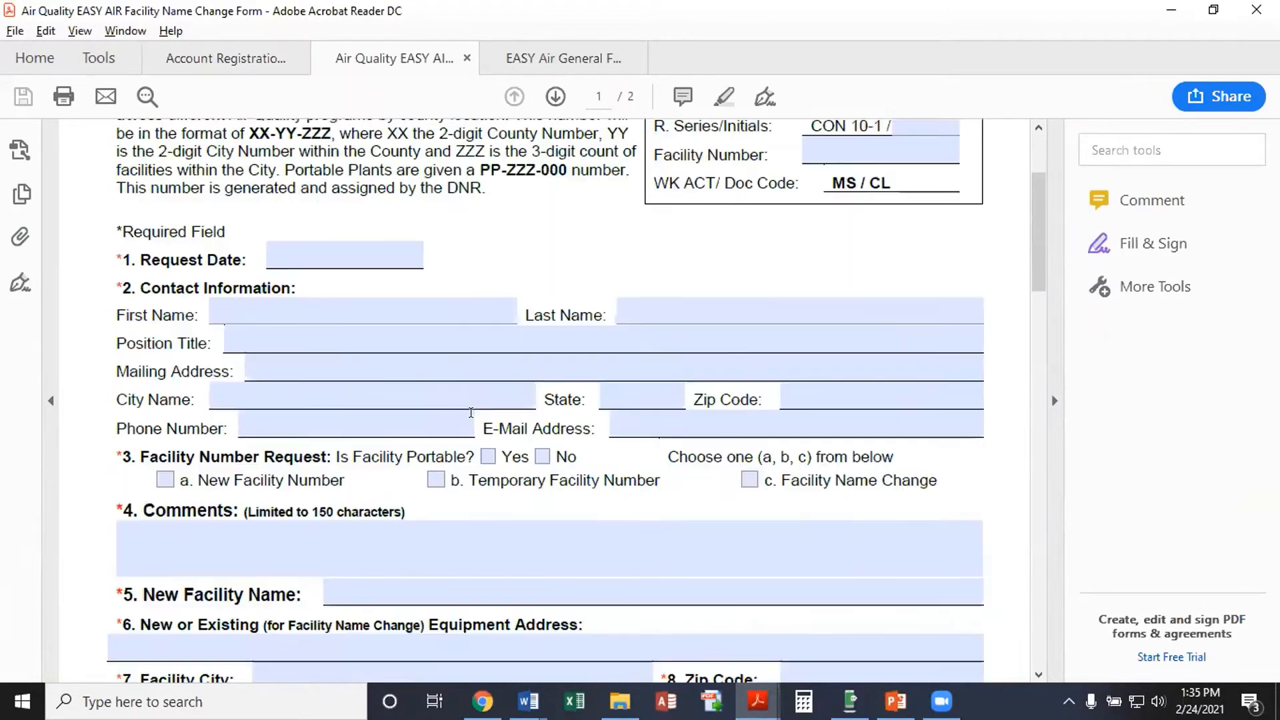
{"action": "scroll", "coordinate": [452, 426], "scroll_direction": "down", "scroll_amount": 10}
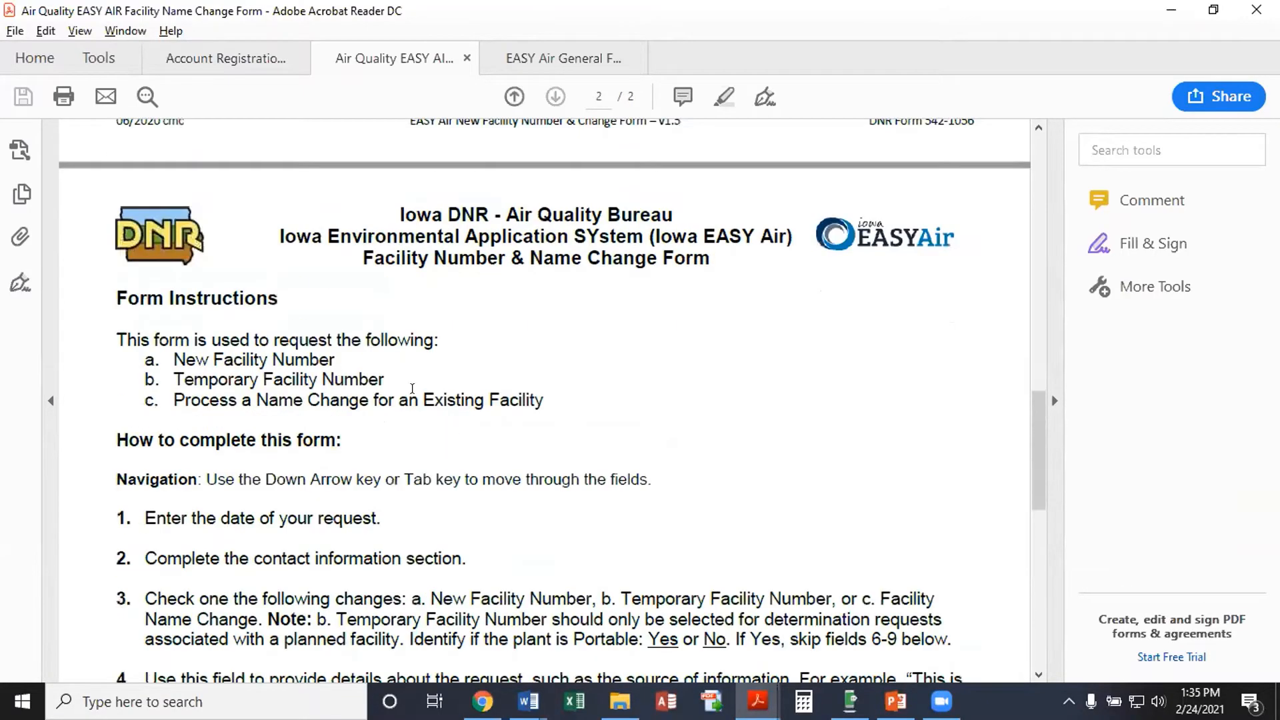
{"action": "scroll", "coordinate": [518, 404], "scroll_direction": "down", "scroll_amount": 3}
{"action": "scroll", "coordinate": [518, 403], "scroll_direction": "down", "scroll_amount": 3}
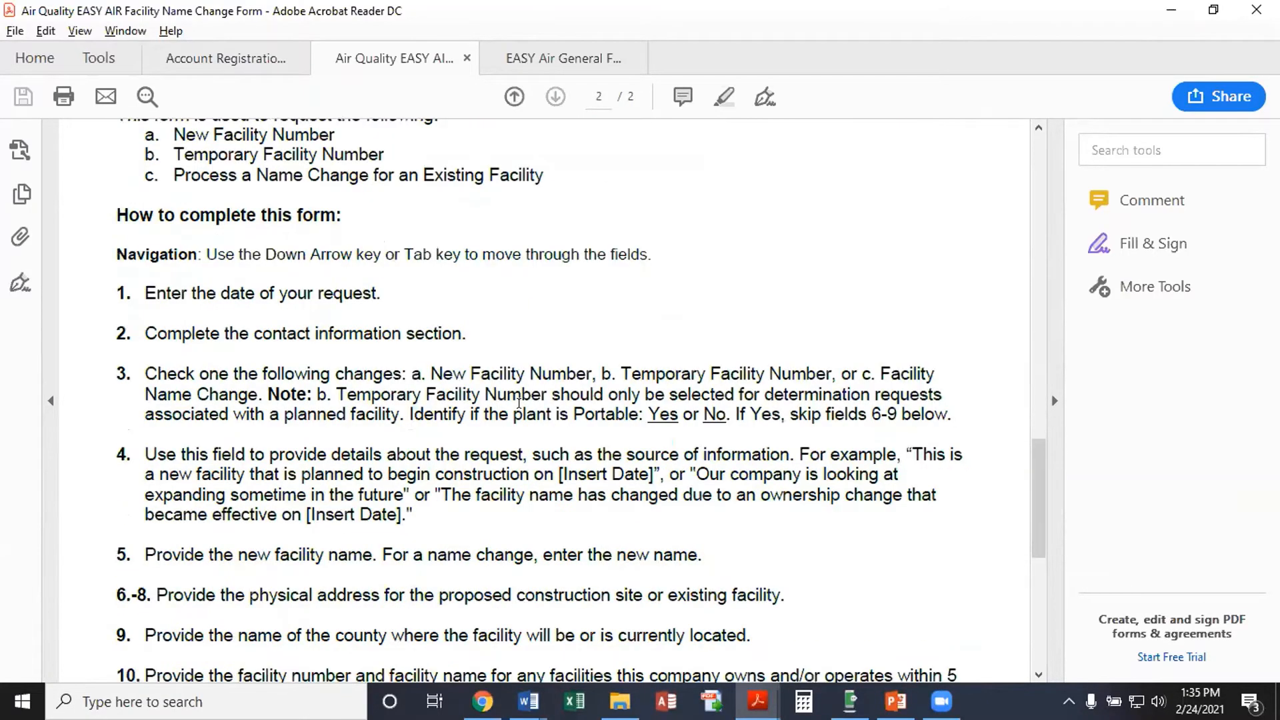
{"action": "scroll", "coordinate": [519, 404], "scroll_direction": "down", "scroll_amount": 2}
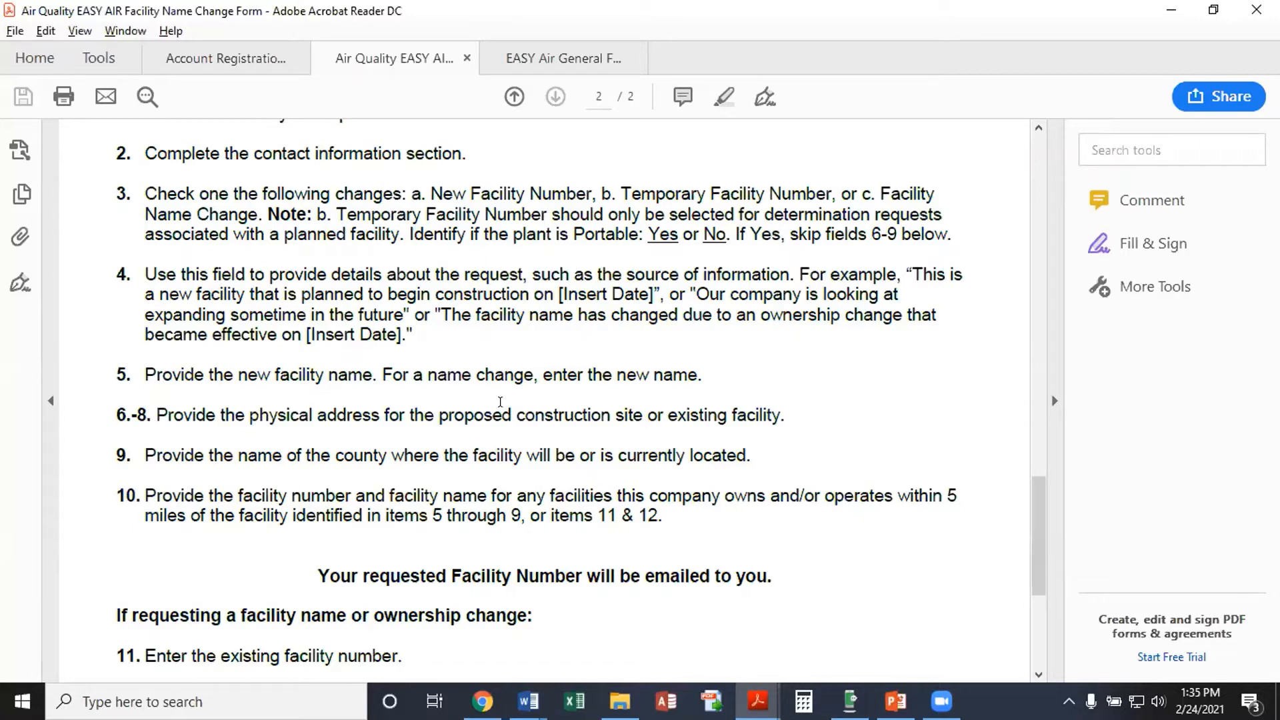
{"action": "key", "text": "alt+Tab"}
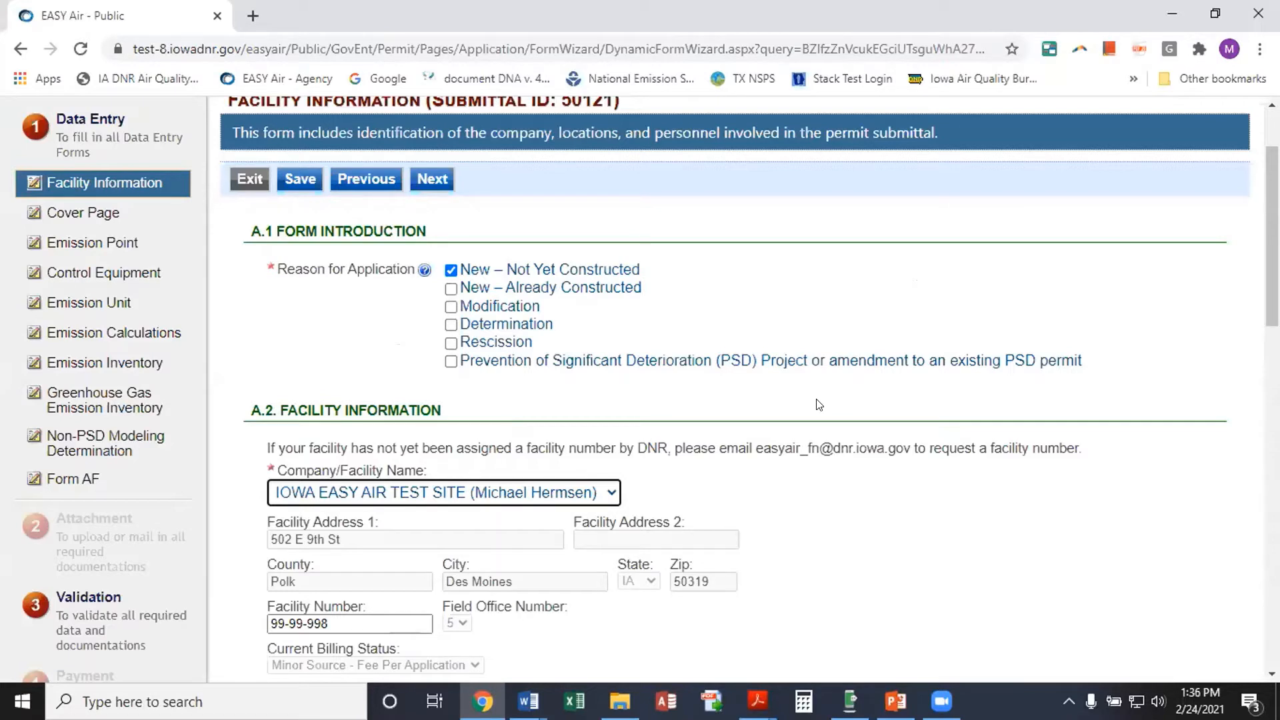
Go to My Account's Basic Information profile page, confirming you want to leave the unsaved form
{"action": "scroll", "coordinate": [712, 448], "scroll_direction": "up", "scroll_amount": 2}
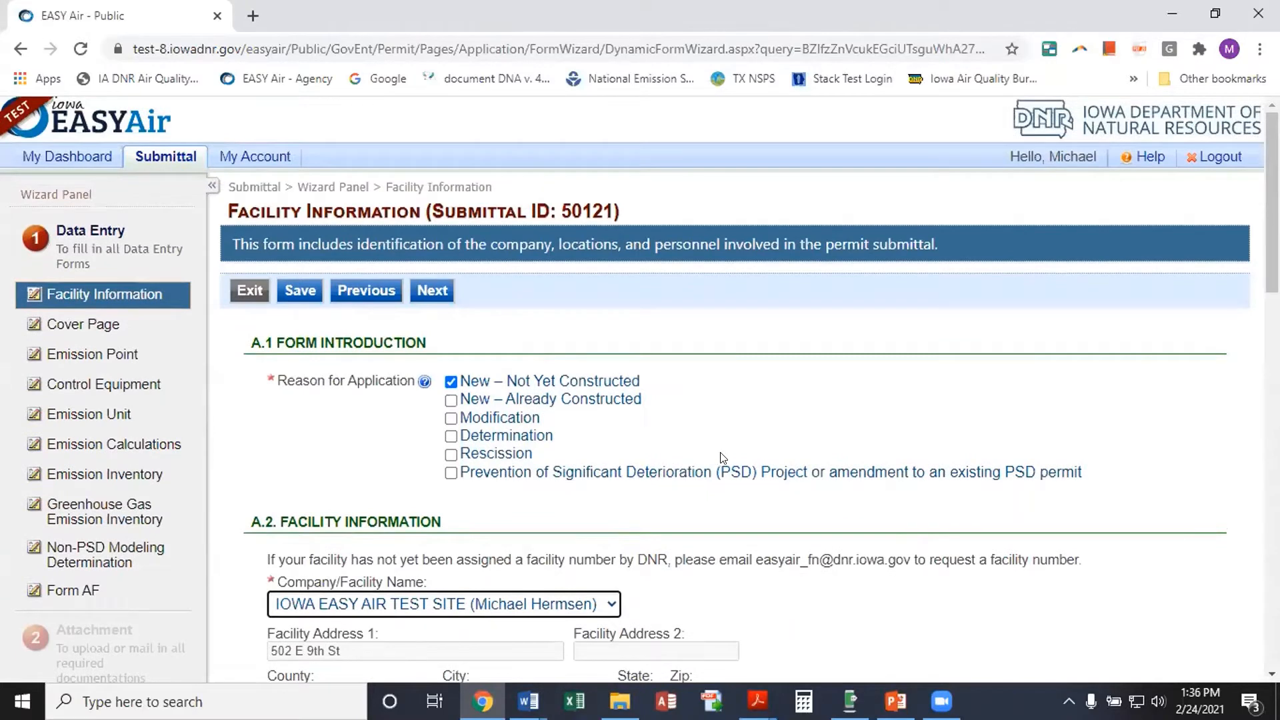
{"action": "mouse_move", "coordinate": [261, 157]}
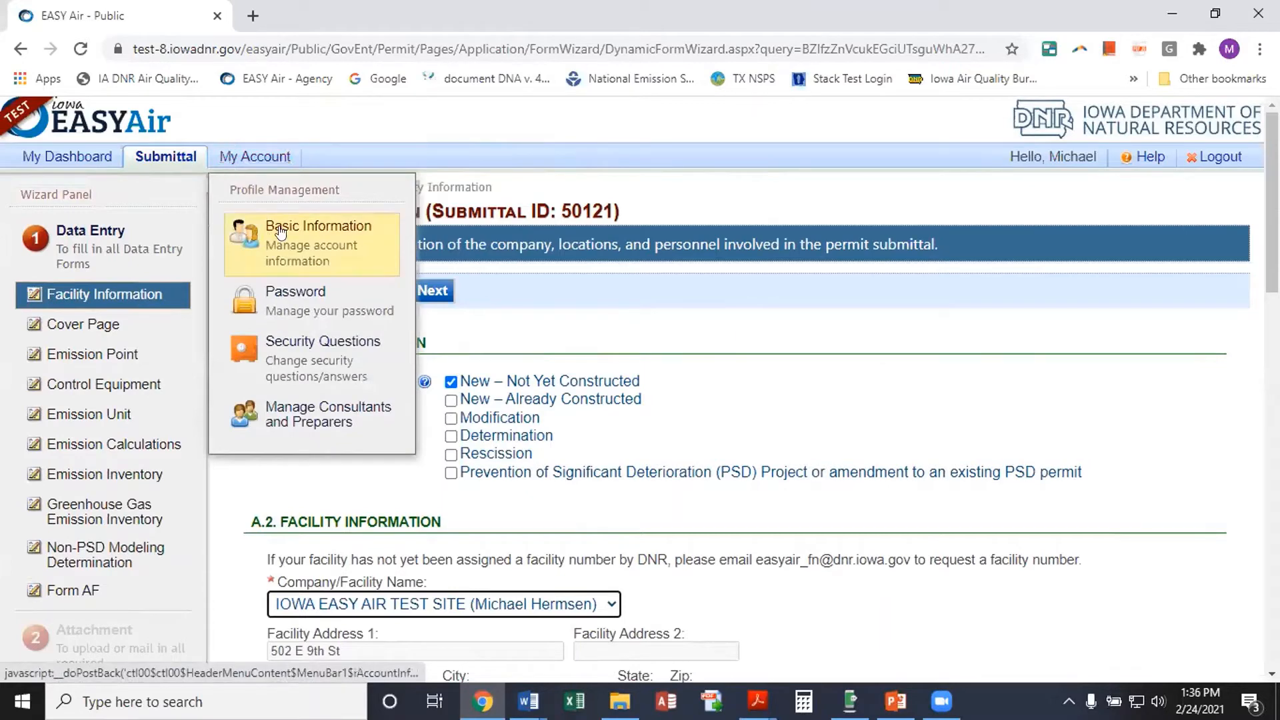
{"action": "left_click", "coordinate": [280, 232]}
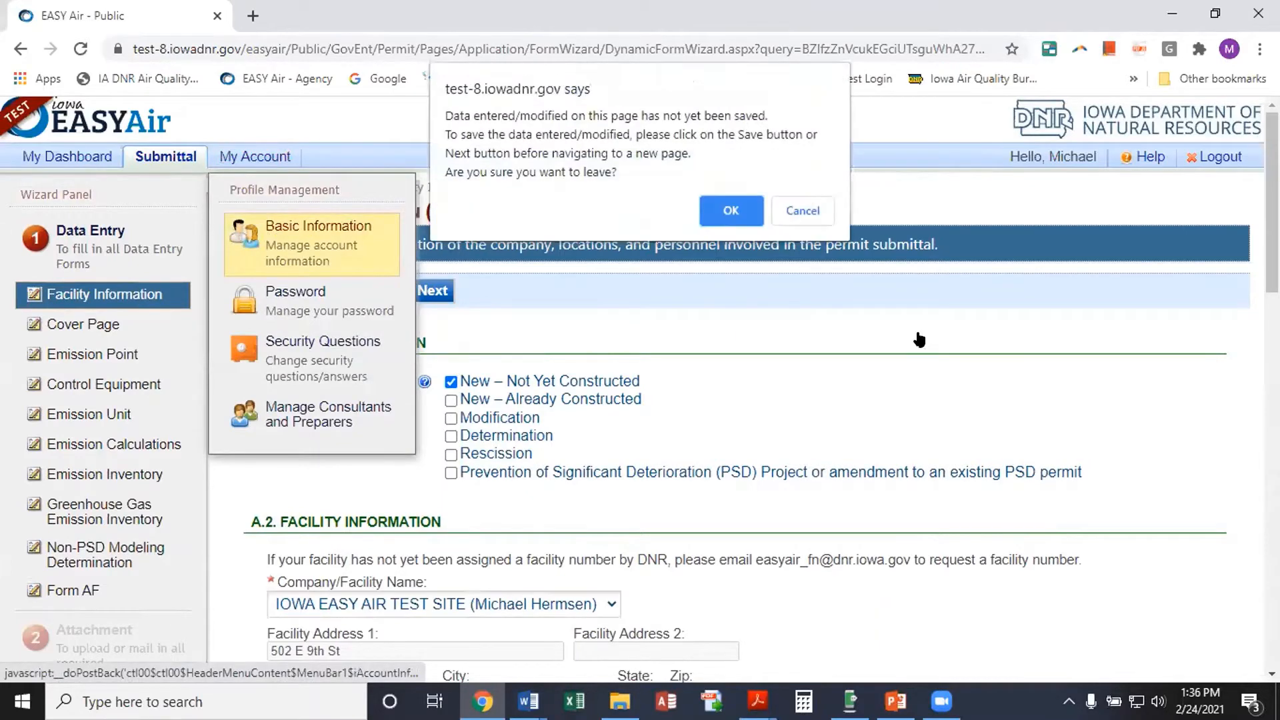
{"action": "left_click", "coordinate": [772, 216]}
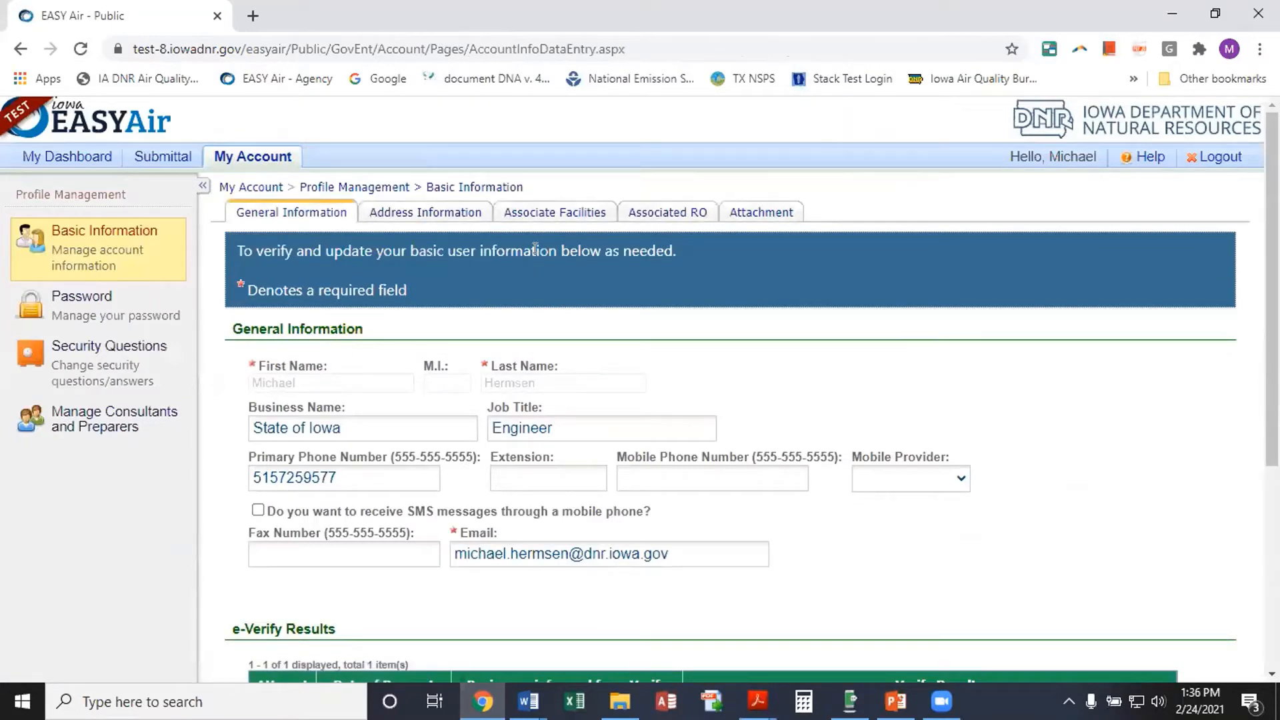
View the account's six associated facilities and start Associate Facility to search for another
{"action": "left_click", "coordinate": [531, 213]}
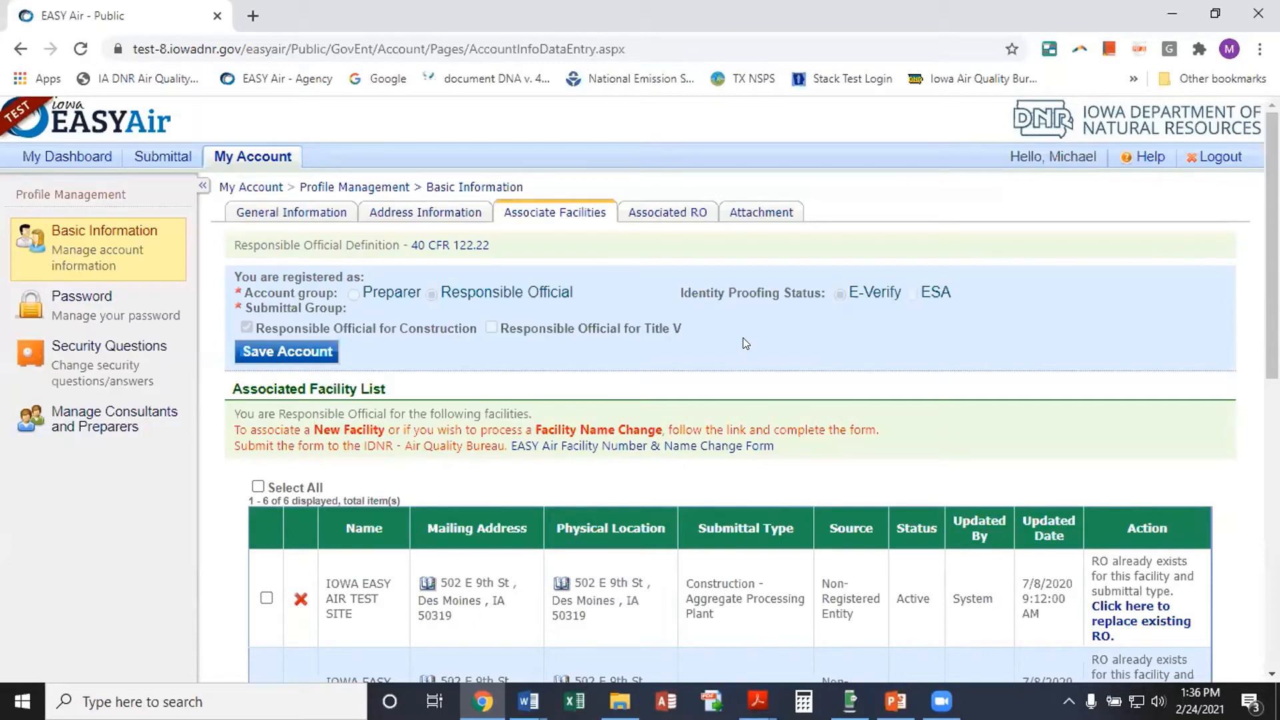
{"action": "scroll", "coordinate": [676, 325], "scroll_direction": "down", "scroll_amount": 2}
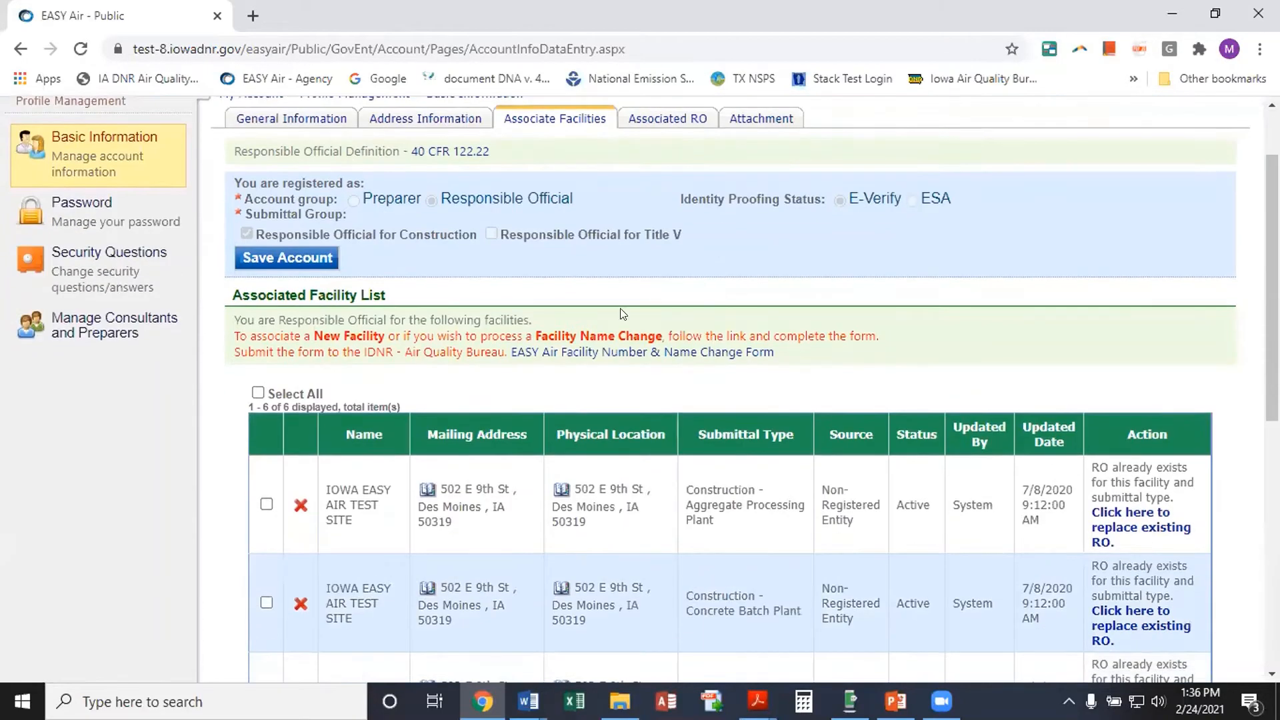
{"action": "scroll", "coordinate": [603, 309], "scroll_direction": "down", "scroll_amount": 1}
{"action": "scroll", "coordinate": [604, 309], "scroll_direction": "up", "scroll_amount": 1}
{"action": "scroll", "coordinate": [600, 232], "scroll_direction": "down", "scroll_amount": 4}
{"action": "scroll", "coordinate": [600, 232], "scroll_direction": "down", "scroll_amount": 3}
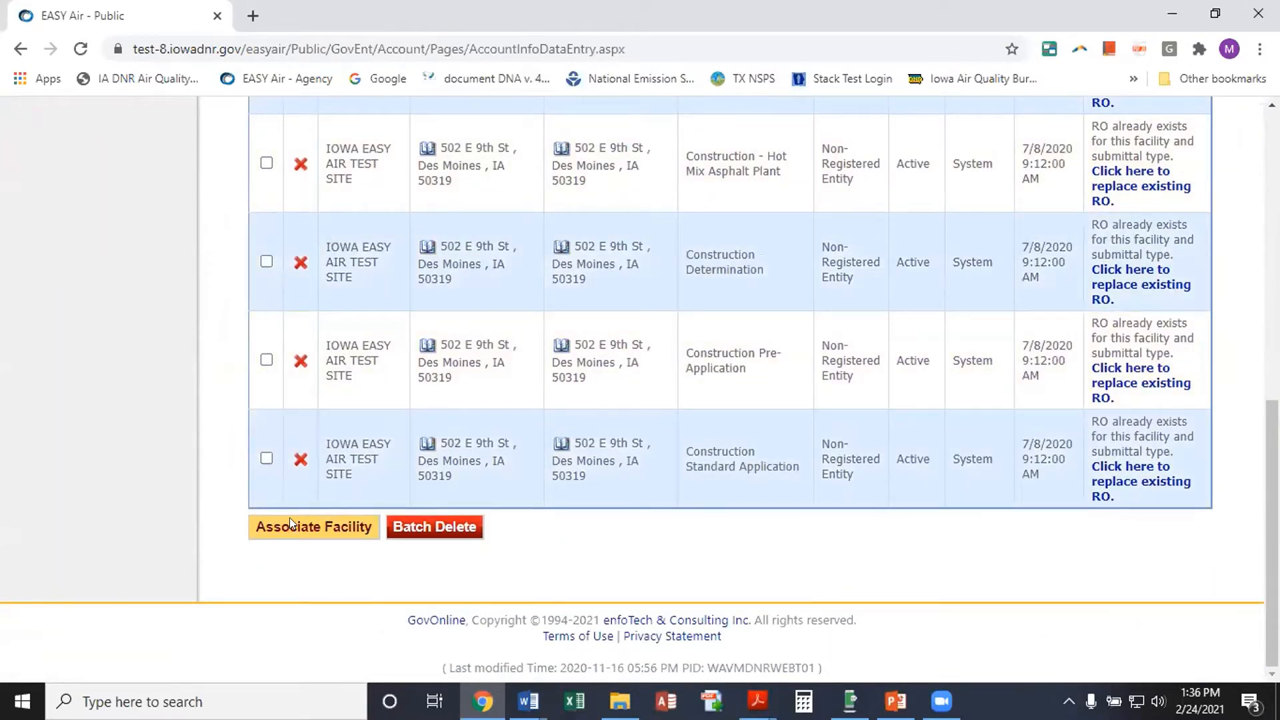
{"action": "left_click", "coordinate": [290, 527]}
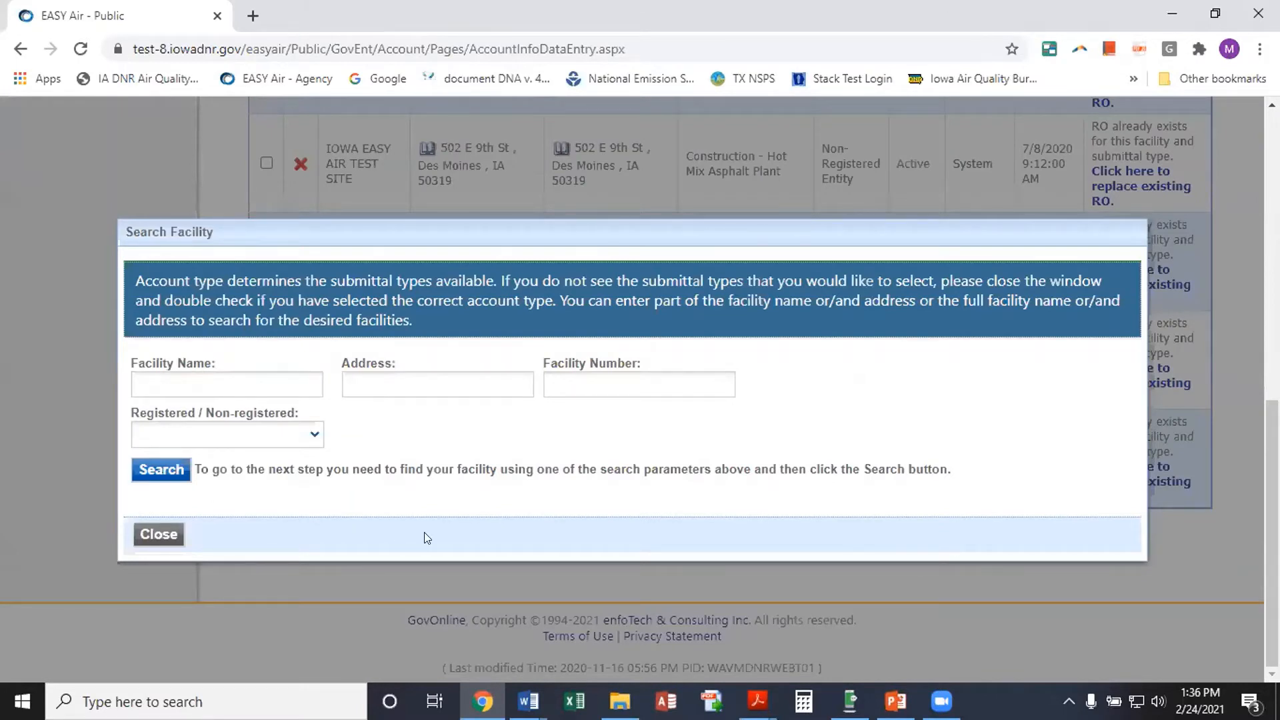
Bring up the Account Registration Instructions PDF and read from Figure 7 to section 2.4 on page 8
{"action": "mouse_move", "coordinate": [758, 708]}
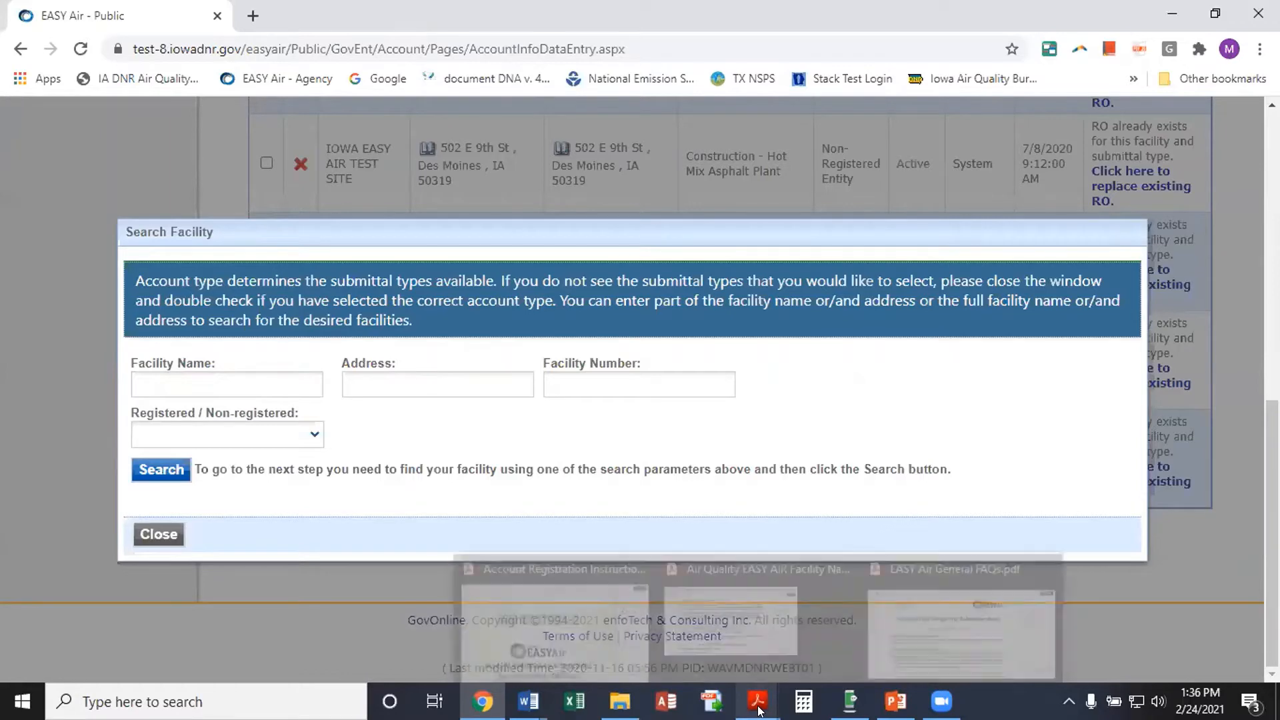
{"action": "left_click", "coordinate": [533, 605]}
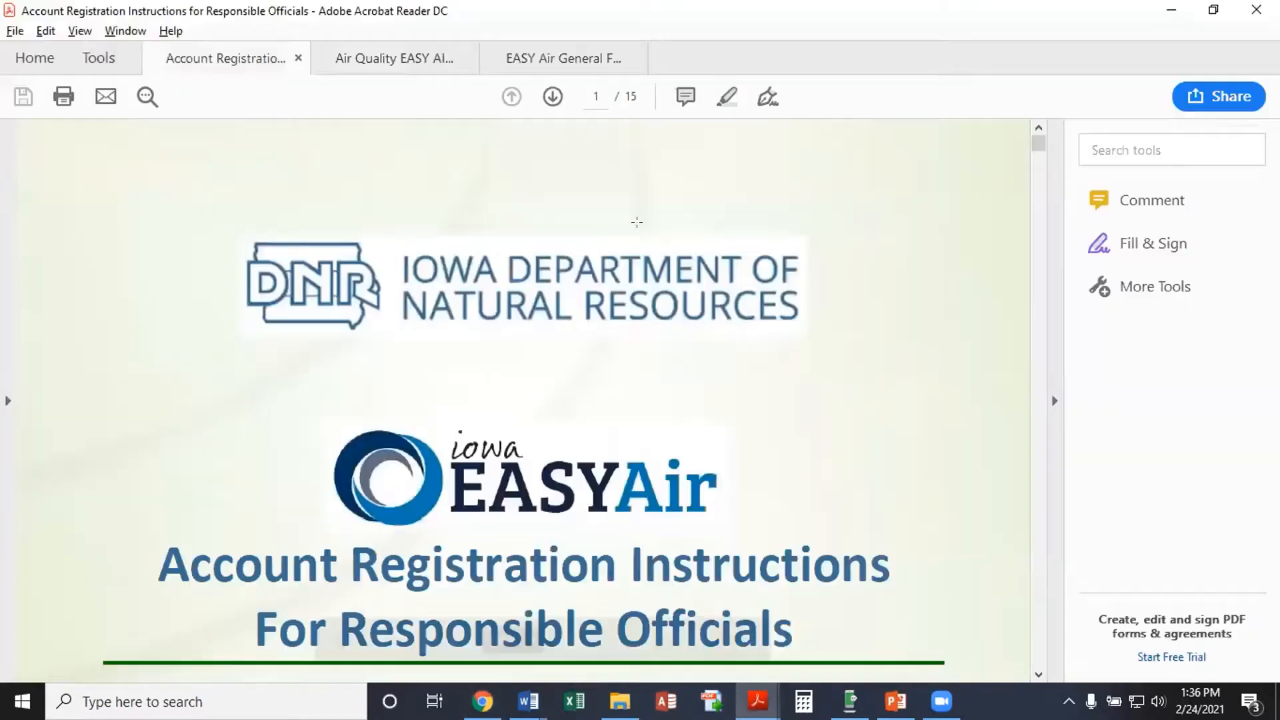
{"action": "scroll", "coordinate": [606, 395], "scroll_direction": "down", "scroll_amount": 1}
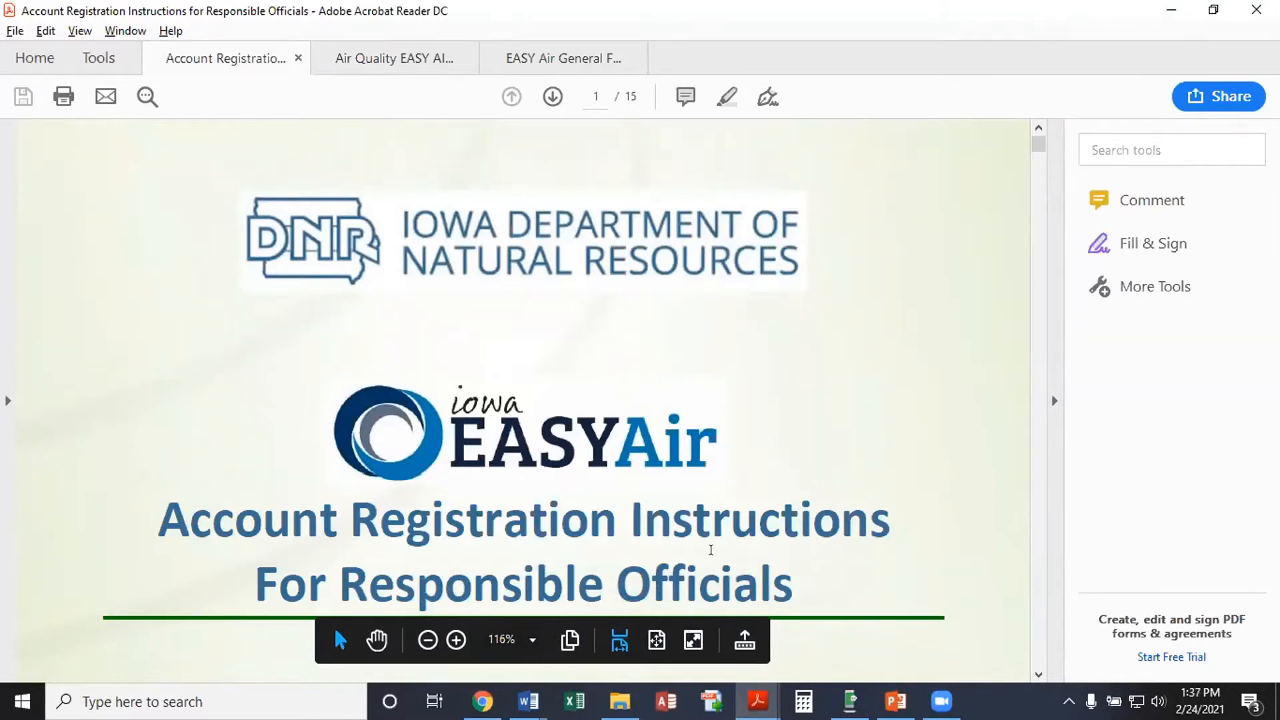
{"action": "scroll", "coordinate": [600, 500], "scroll_direction": "down", "scroll_amount": 1}
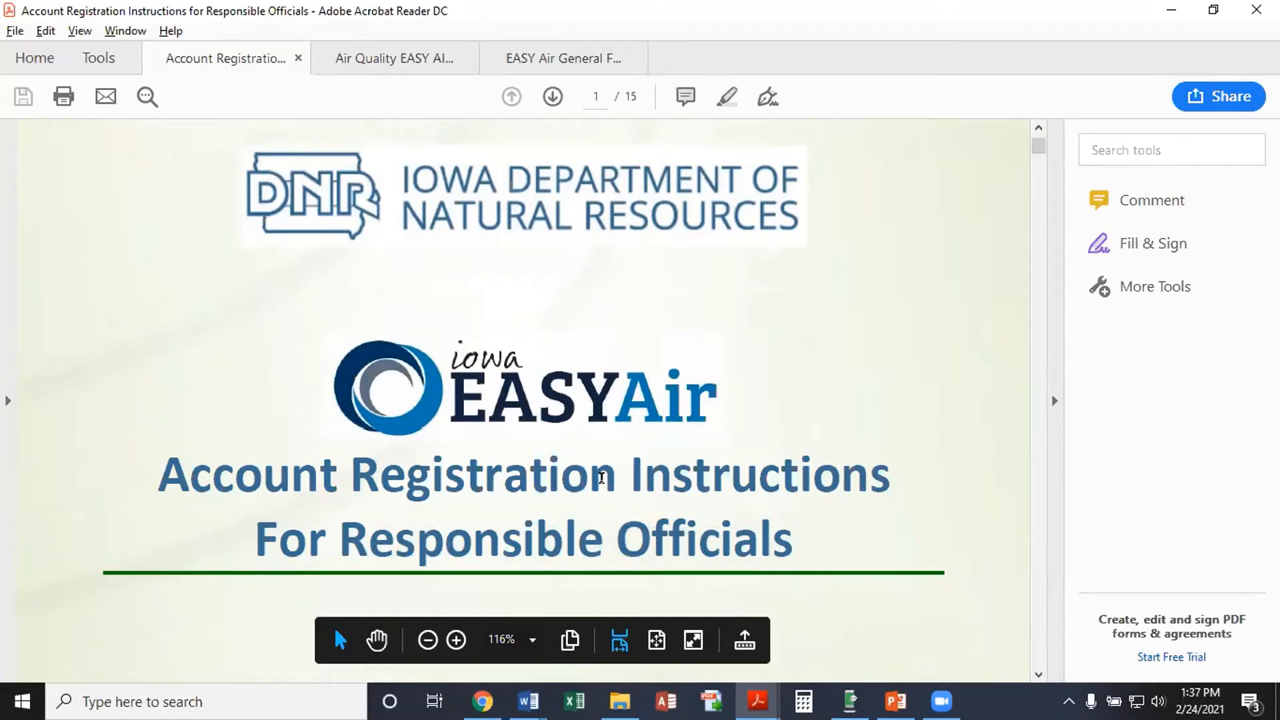
{"action": "scroll", "coordinate": [601, 477], "scroll_direction": "down", "scroll_amount": 15}
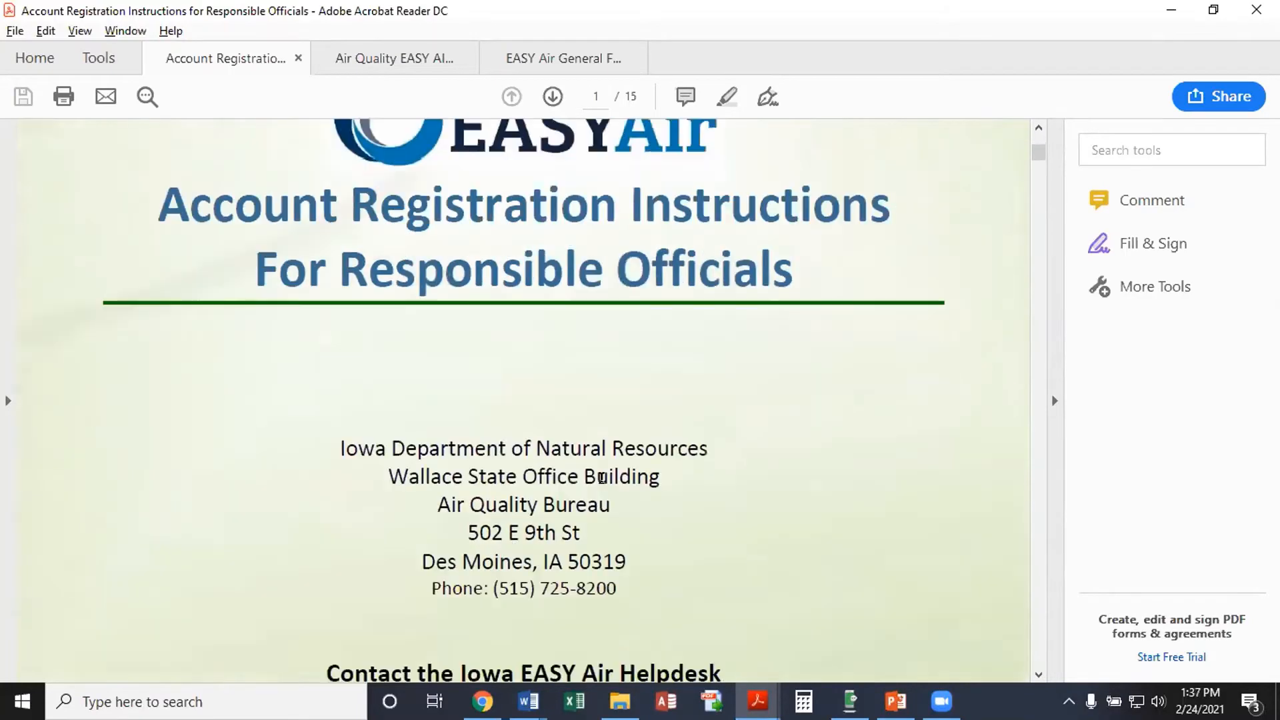
{"action": "scroll", "coordinate": [599, 489], "scroll_direction": "down", "scroll_amount": 15}
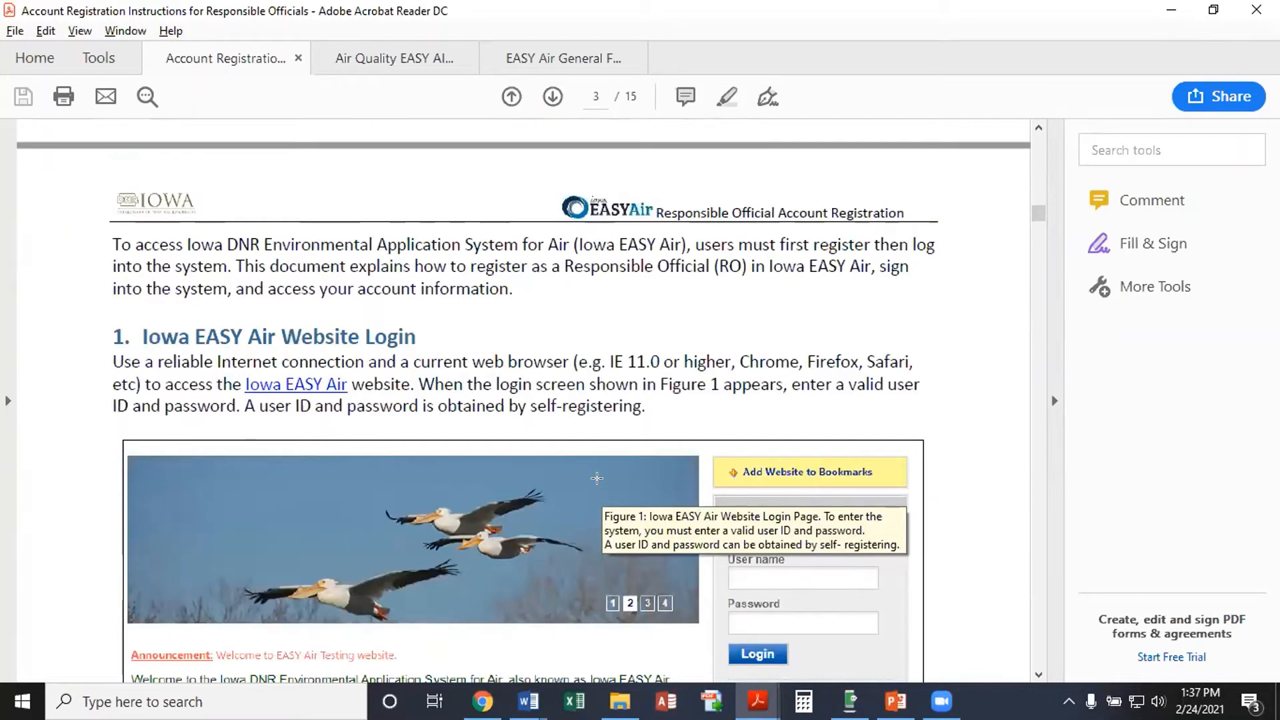
{"action": "scroll", "coordinate": [532, 404], "scroll_direction": "down", "scroll_amount": 4}
{"action": "scroll", "coordinate": [531, 403], "scroll_direction": "down", "scroll_amount": 12}
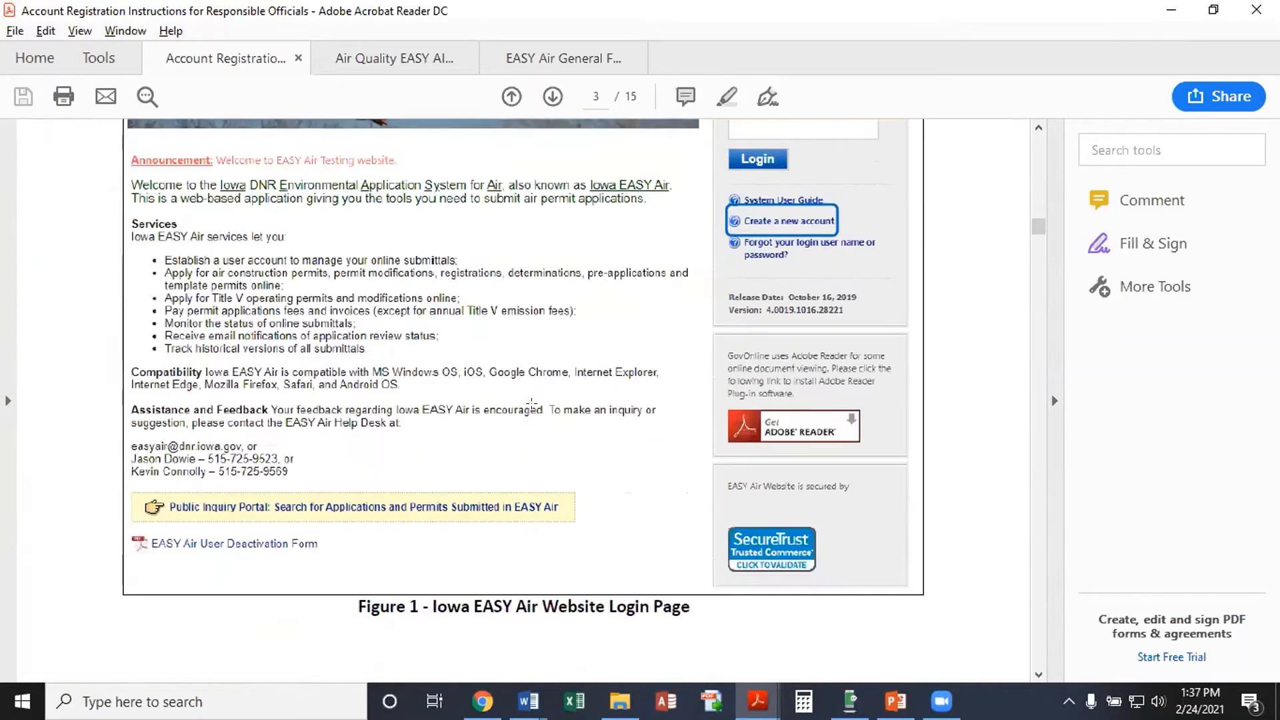
{"action": "scroll", "coordinate": [344, 400], "scroll_direction": "down", "scroll_amount": 11}
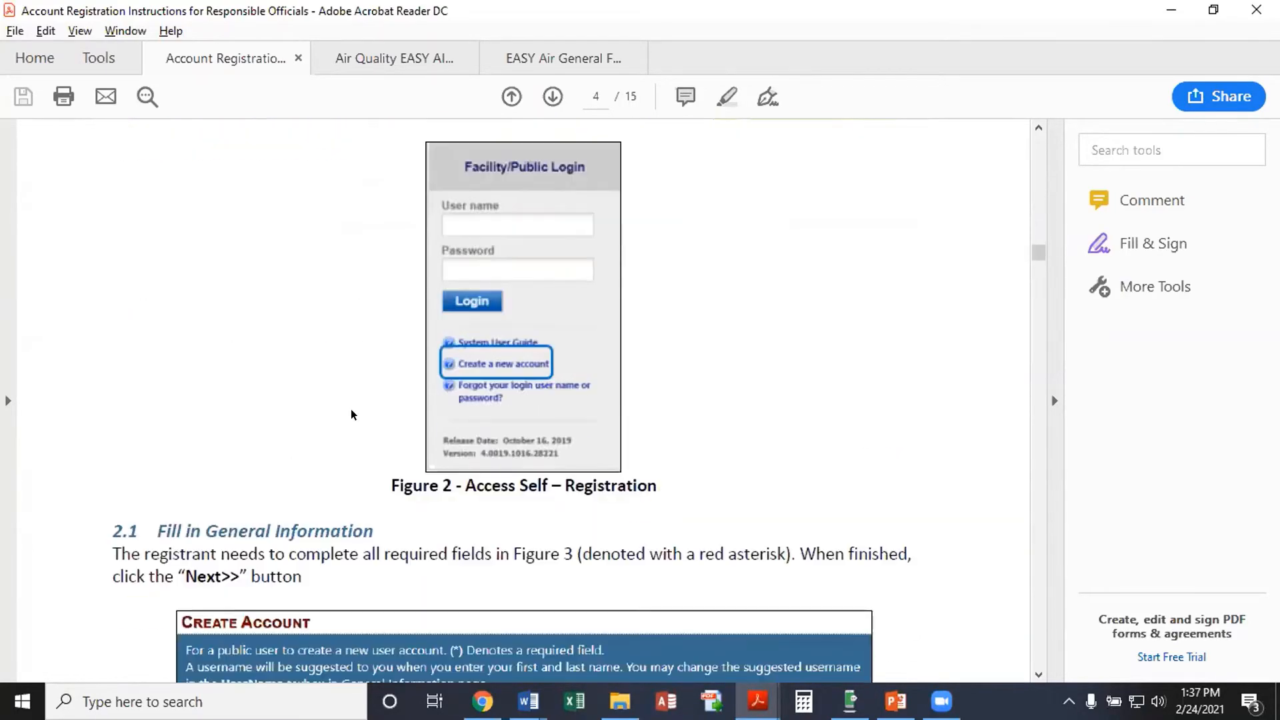
{"action": "scroll", "coordinate": [352, 413], "scroll_direction": "down", "scroll_amount": 17}
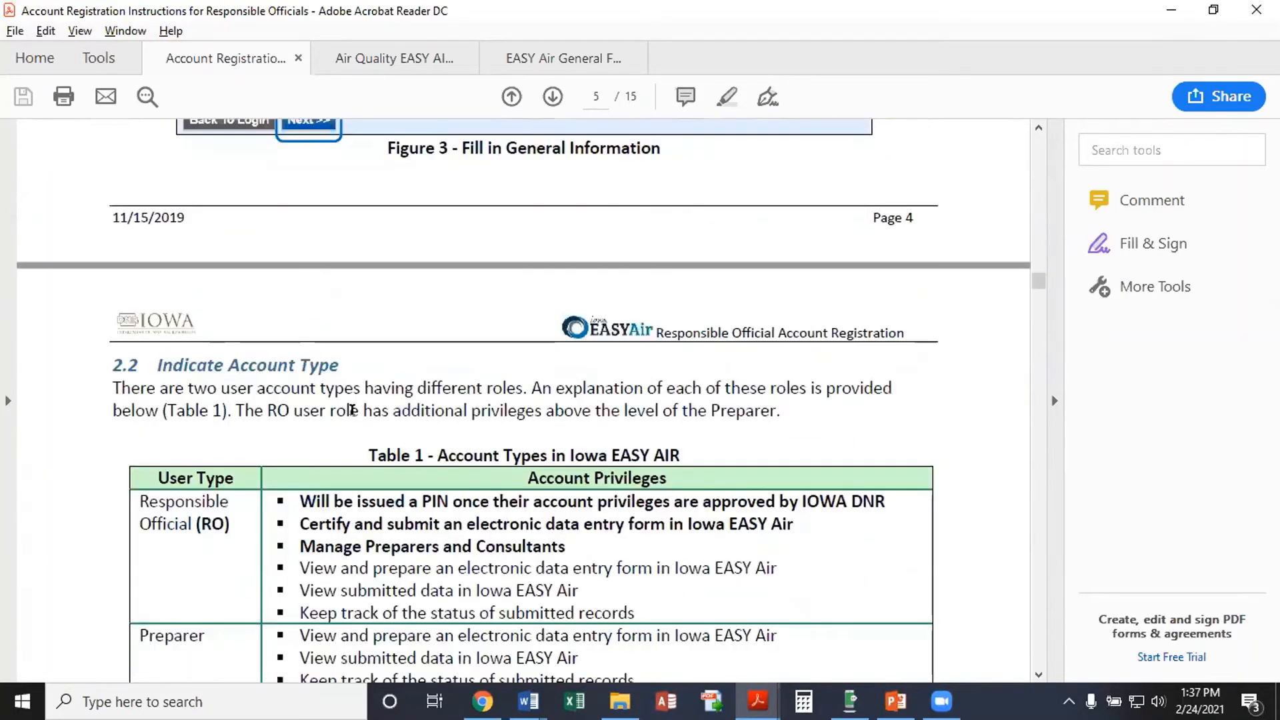
{"action": "scroll", "coordinate": [352, 410], "scroll_direction": "down", "scroll_amount": 10}
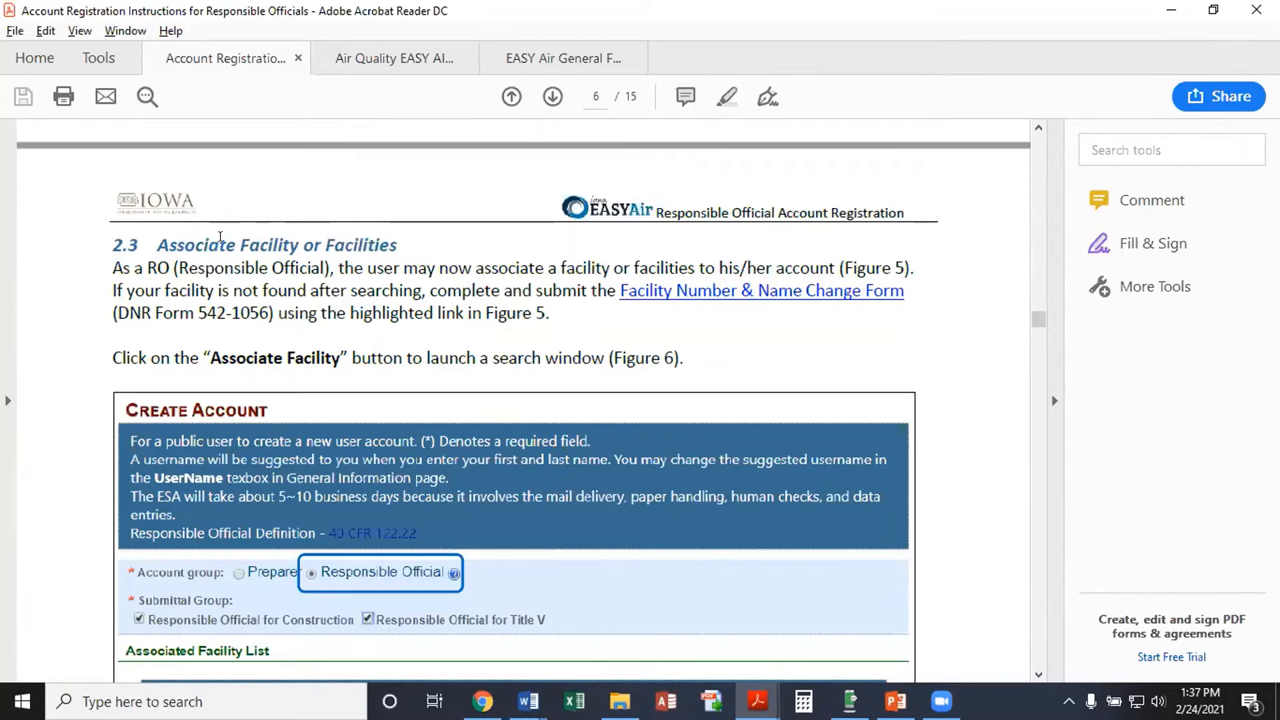
{"action": "scroll", "coordinate": [457, 455], "scroll_direction": "down", "scroll_amount": 4}
{"action": "scroll", "coordinate": [457, 455], "scroll_direction": "down", "scroll_amount": 5}
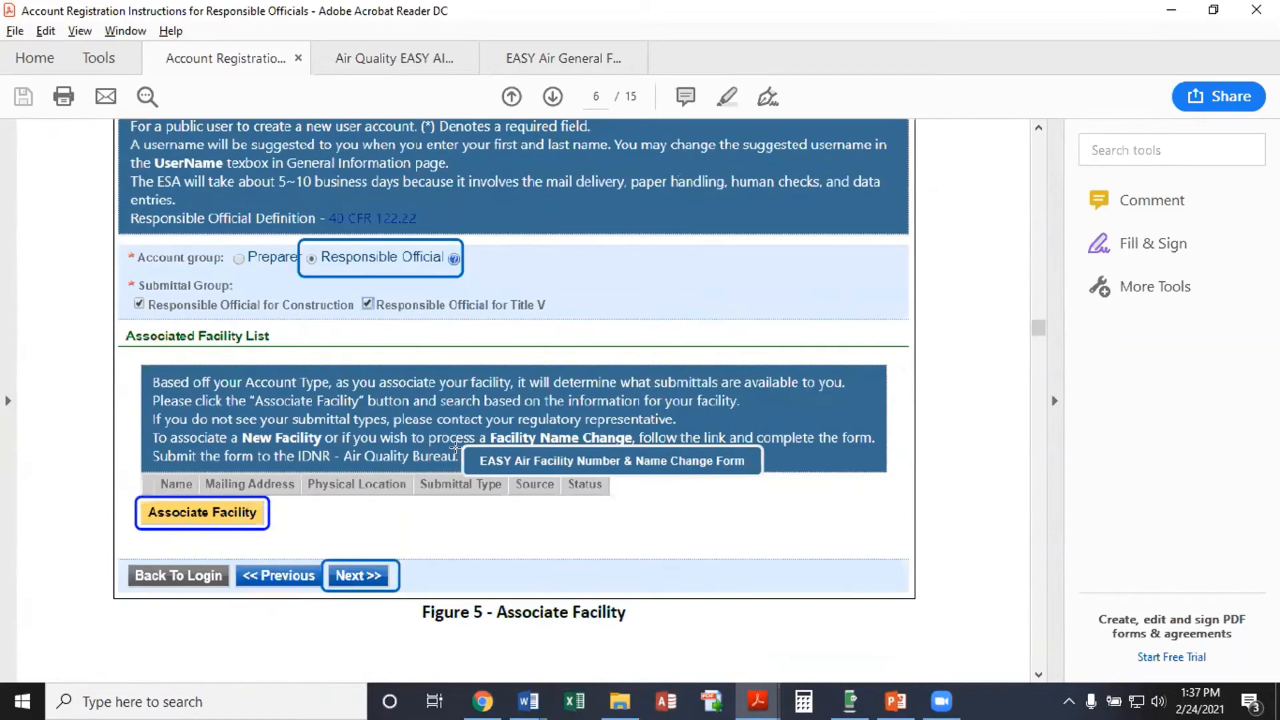
{"action": "scroll", "coordinate": [128, 565], "scroll_direction": "down", "scroll_amount": 10}
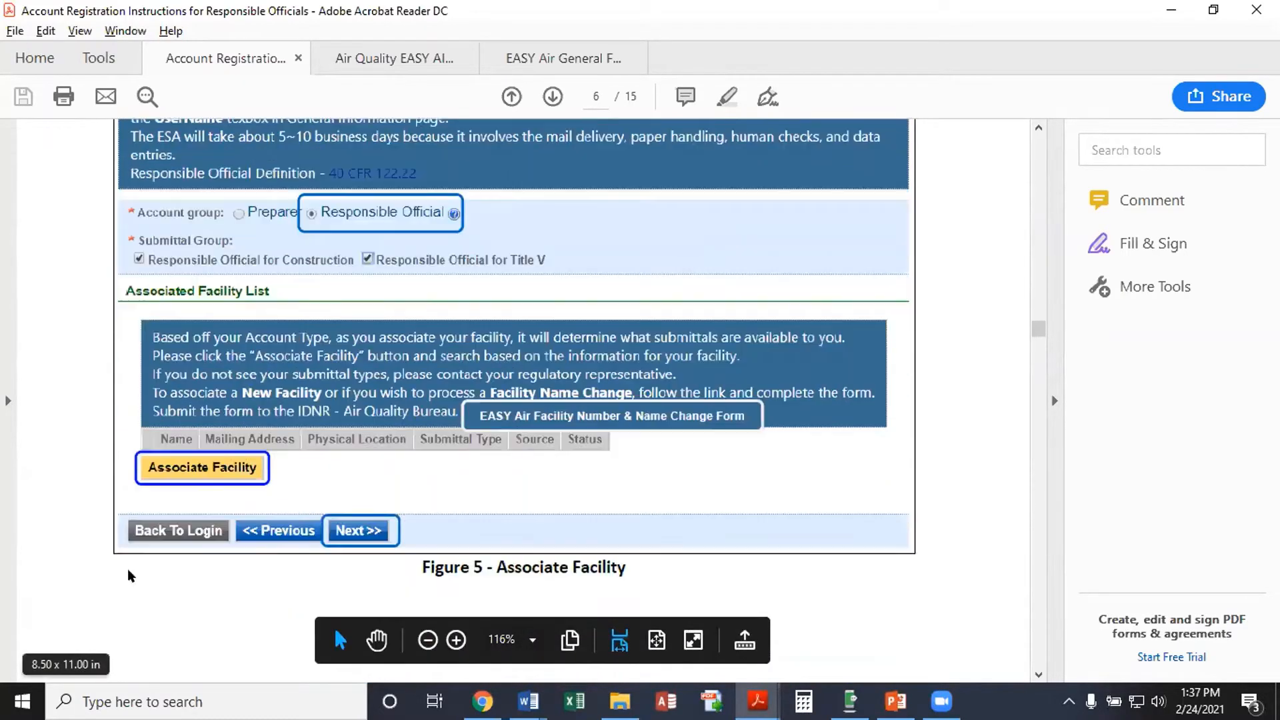
{"action": "scroll", "coordinate": [194, 539], "scroll_direction": "down", "scroll_amount": 9}
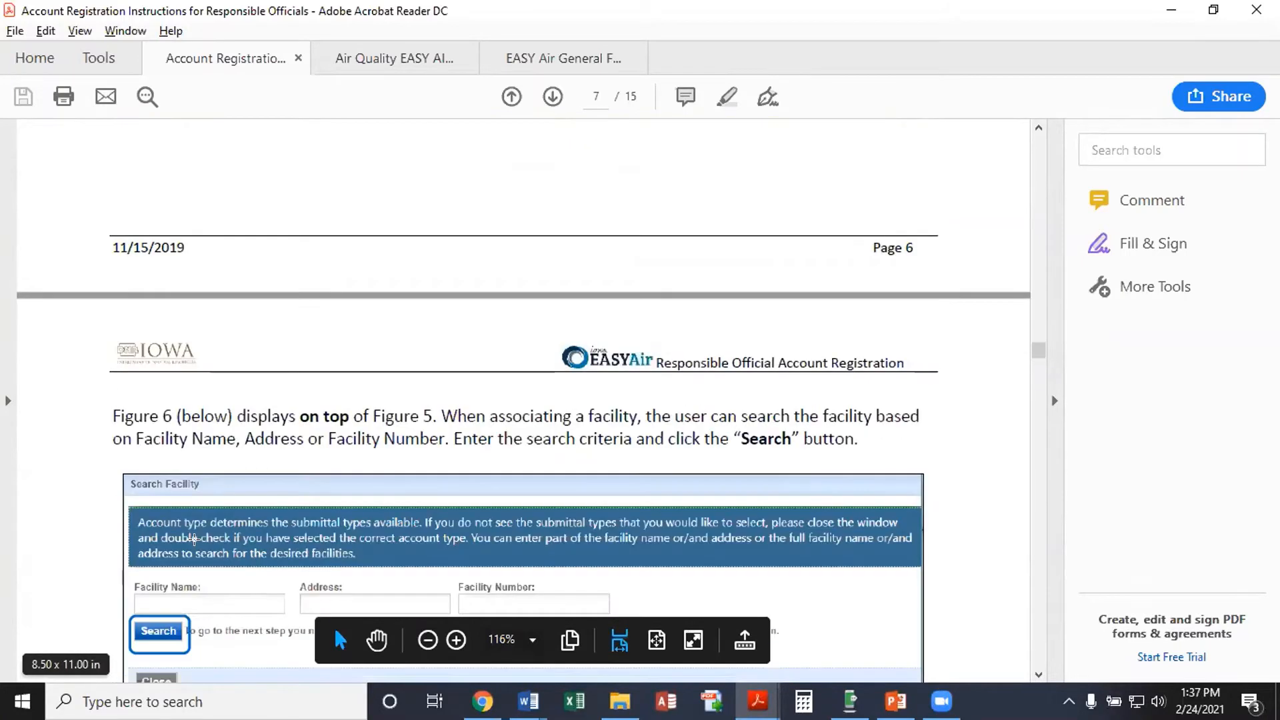
{"action": "scroll", "coordinate": [248, 450], "scroll_direction": "down", "scroll_amount": 8}
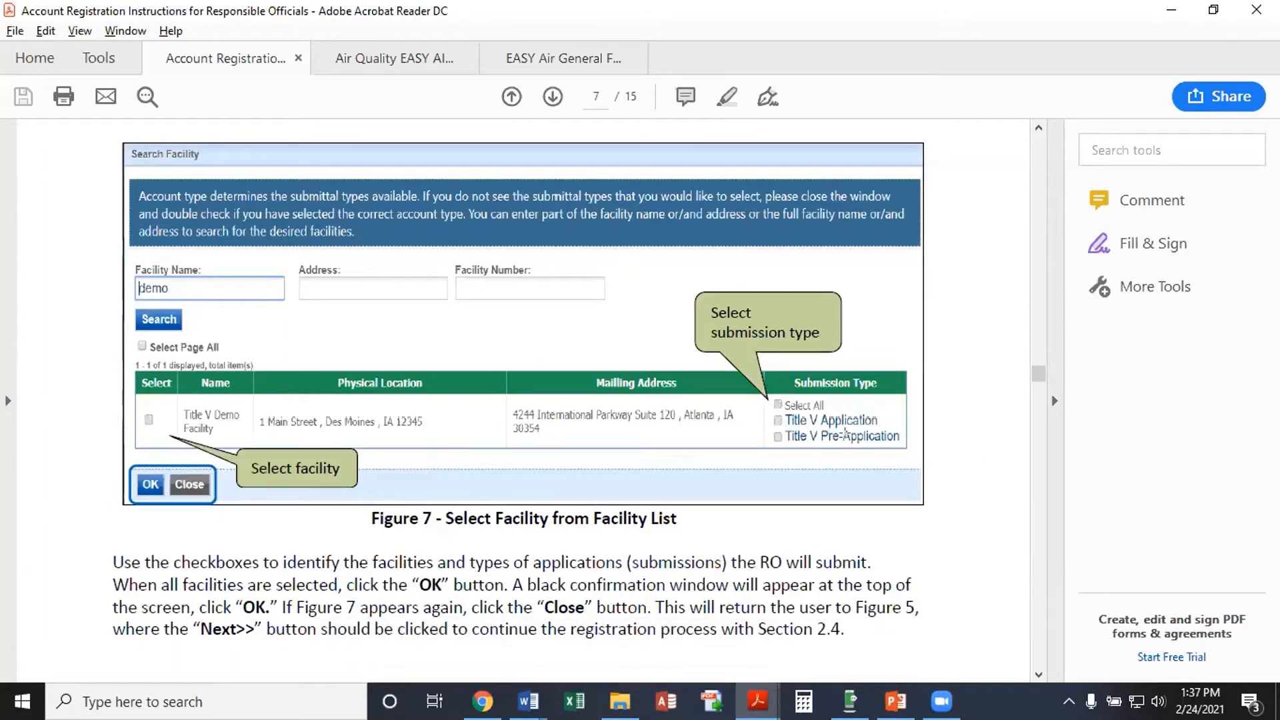
{"action": "mouse_move", "coordinate": [848, 419]}
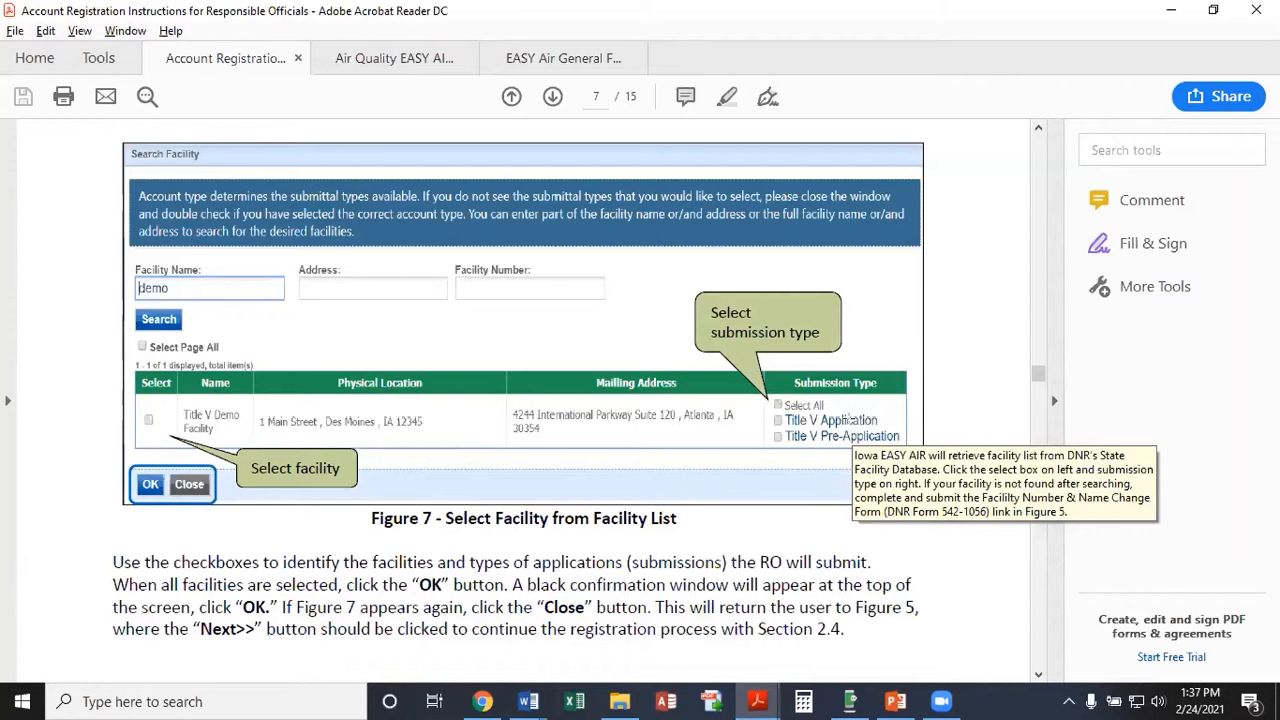
{"action": "scroll", "coordinate": [637, 406], "scroll_direction": "down", "scroll_amount": 4}
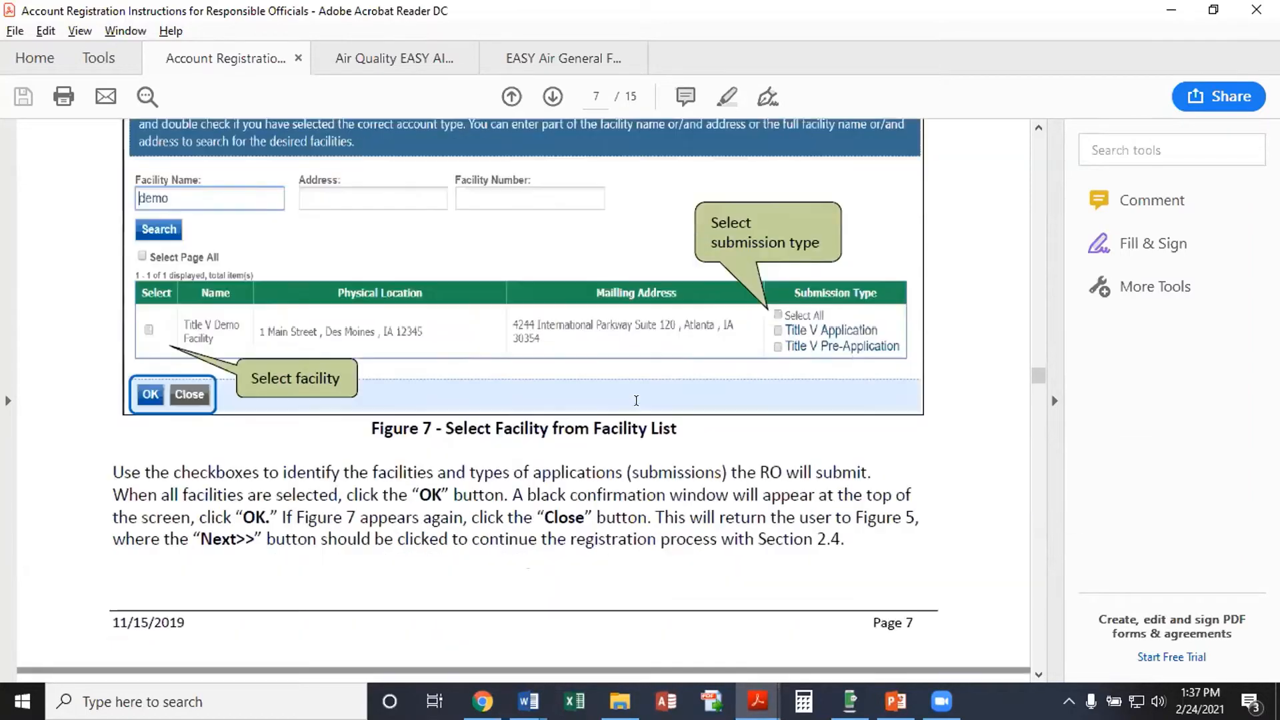
{"action": "scroll", "coordinate": [637, 410], "scroll_direction": "down", "scroll_amount": 6}
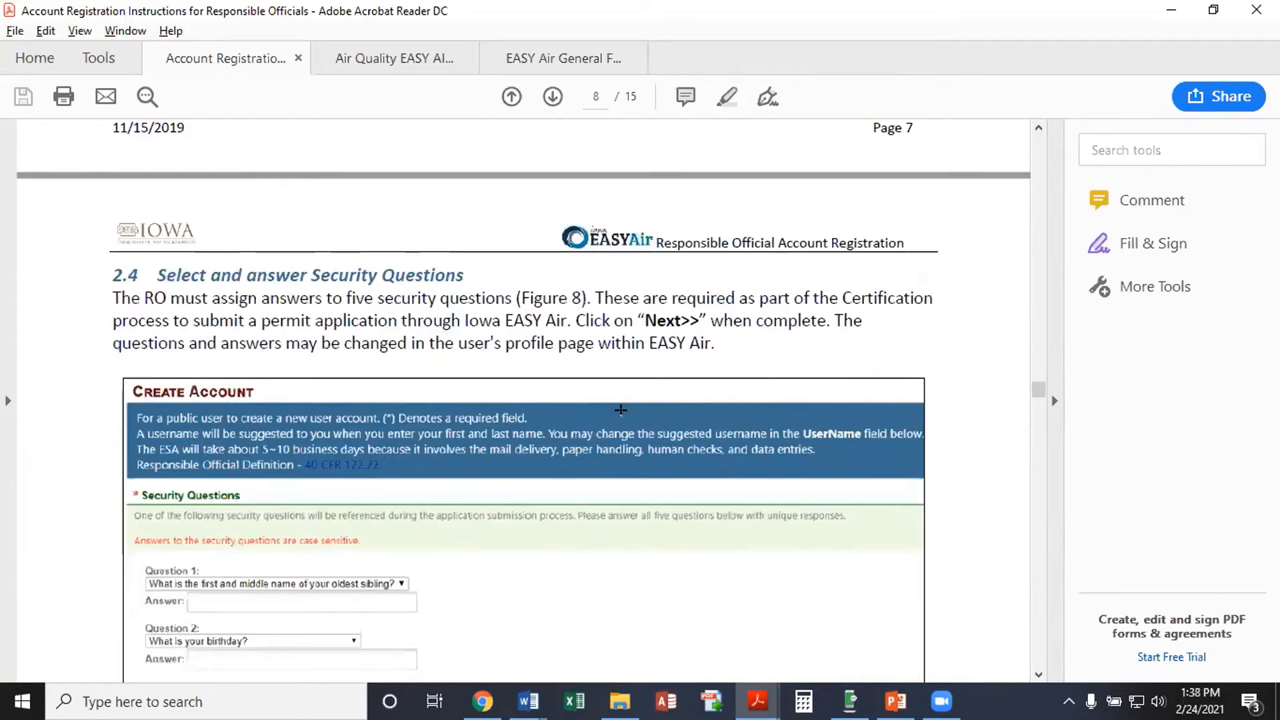
Read past Figures 8 and 9 to Figure 10, User Verification Options, on page 9
{"action": "scroll", "coordinate": [621, 411], "scroll_direction": "down", "scroll_amount": 1}
{"action": "scroll", "coordinate": [621, 411], "scroll_direction": "down", "scroll_amount": 1}
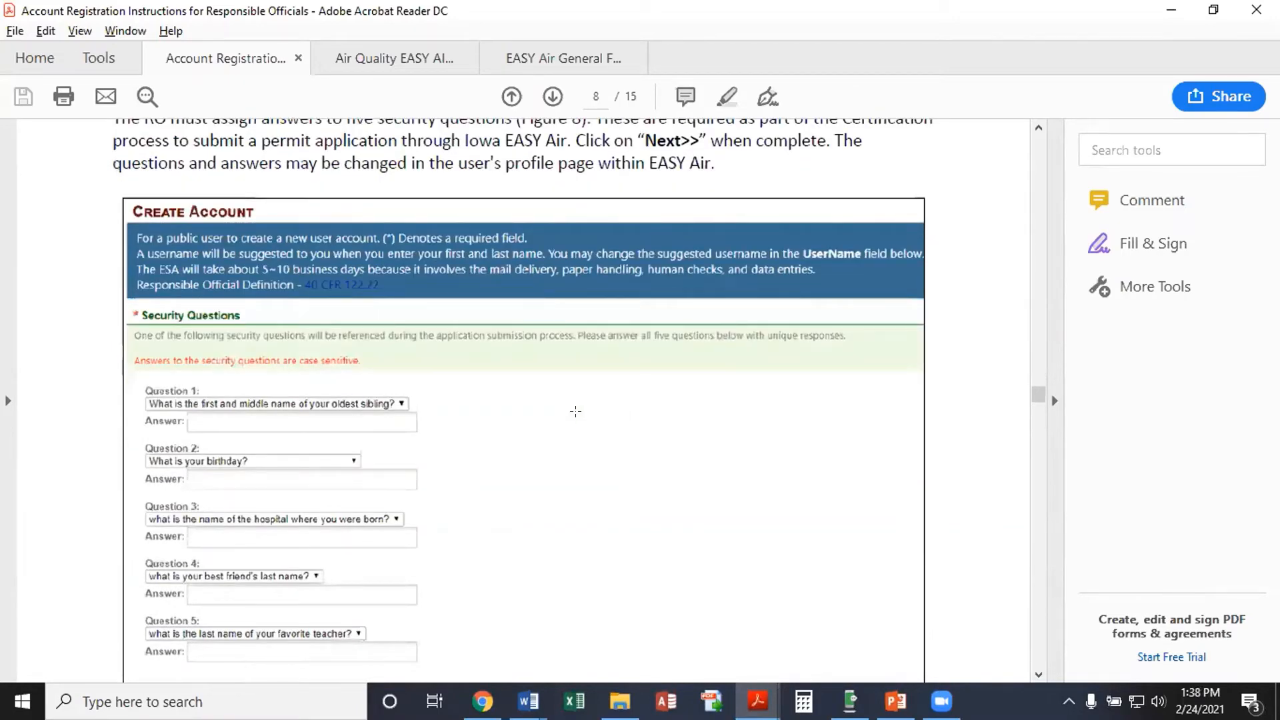
{"action": "scroll", "coordinate": [576, 412], "scroll_direction": "down", "scroll_amount": 1}
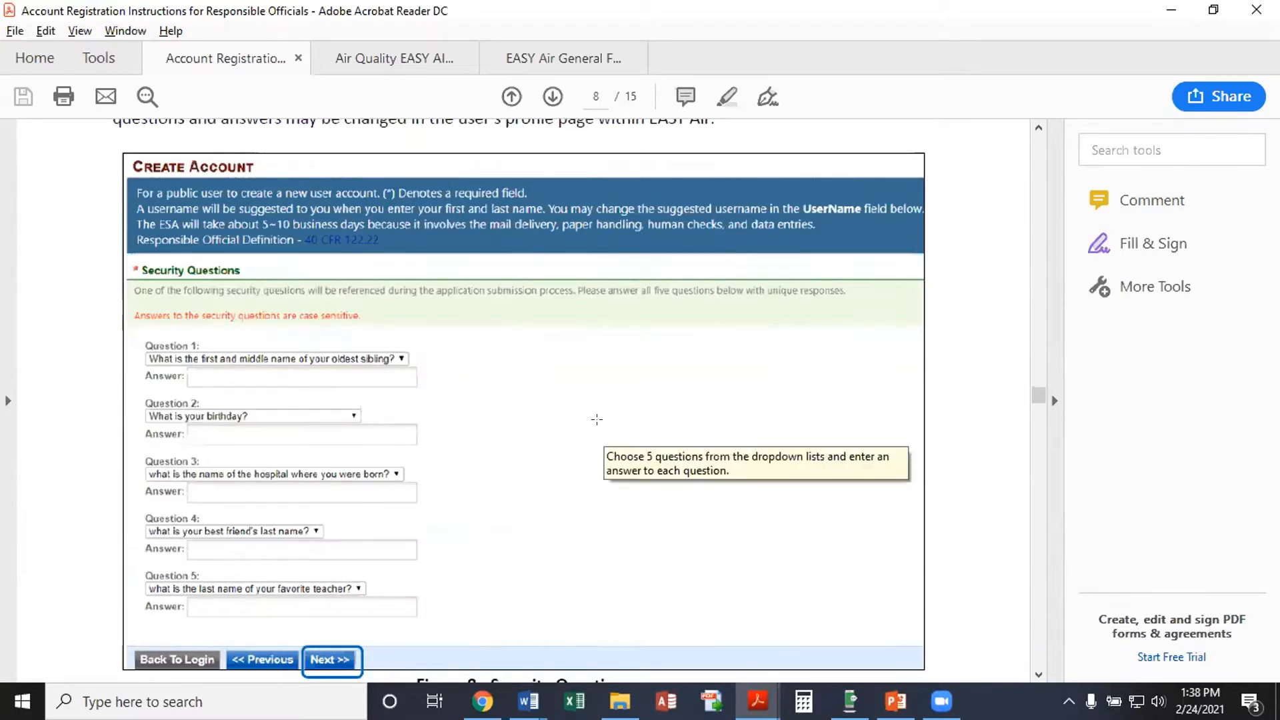
{"action": "scroll", "coordinate": [595, 419], "scroll_direction": "down", "scroll_amount": 1}
{"action": "scroll", "coordinate": [596, 419], "scroll_direction": "down", "scroll_amount": 10}
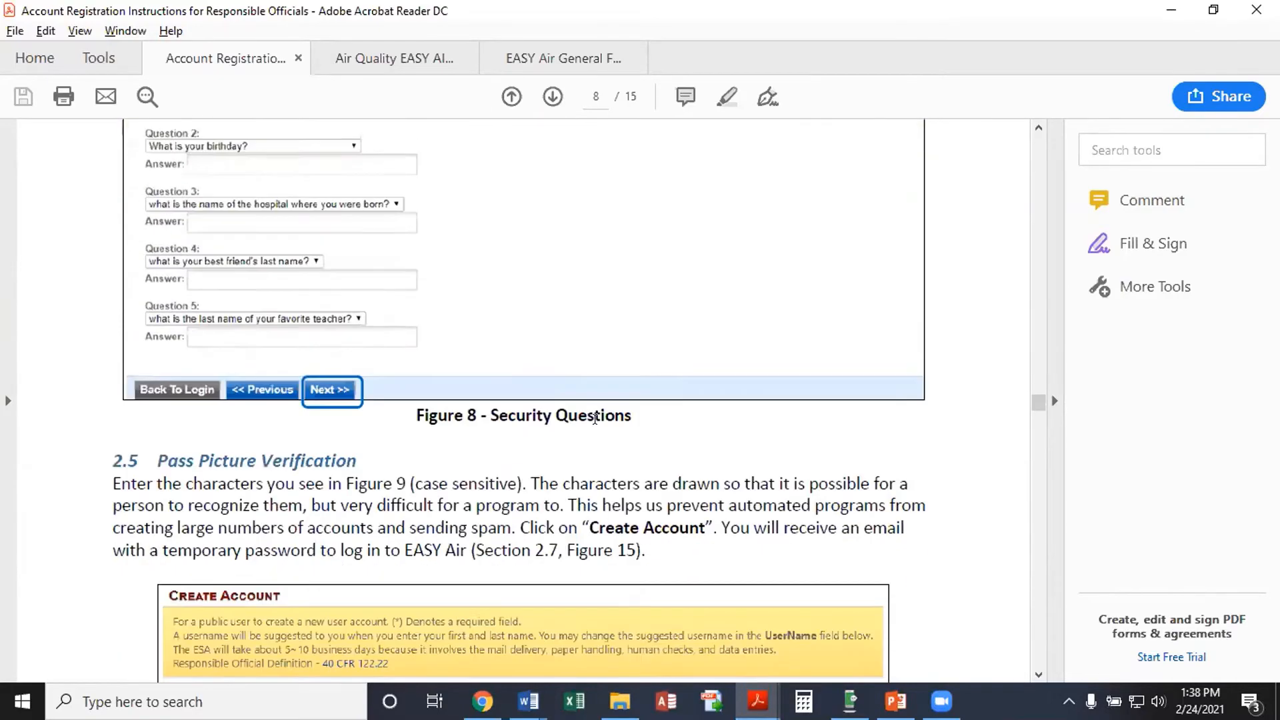
{"action": "scroll", "coordinate": [596, 420], "scroll_direction": "down", "scroll_amount": 6}
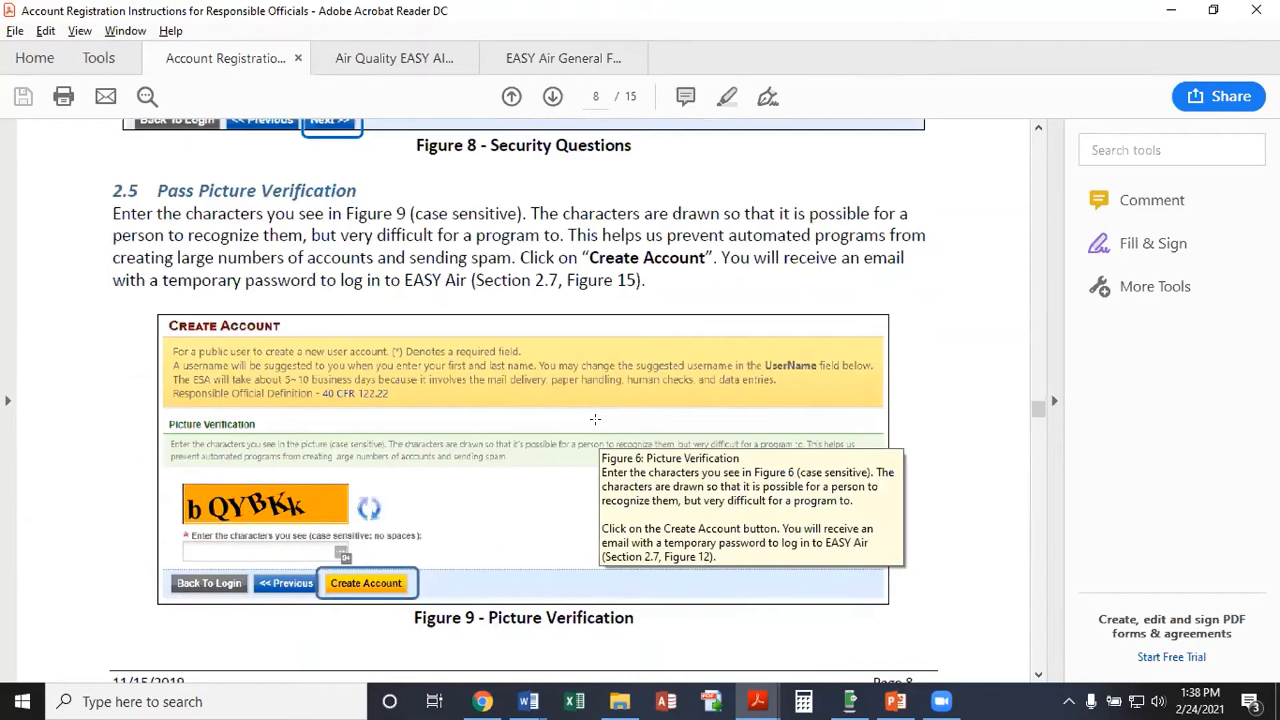
{"action": "scroll", "coordinate": [599, 430], "scroll_direction": "down", "scroll_amount": 10}
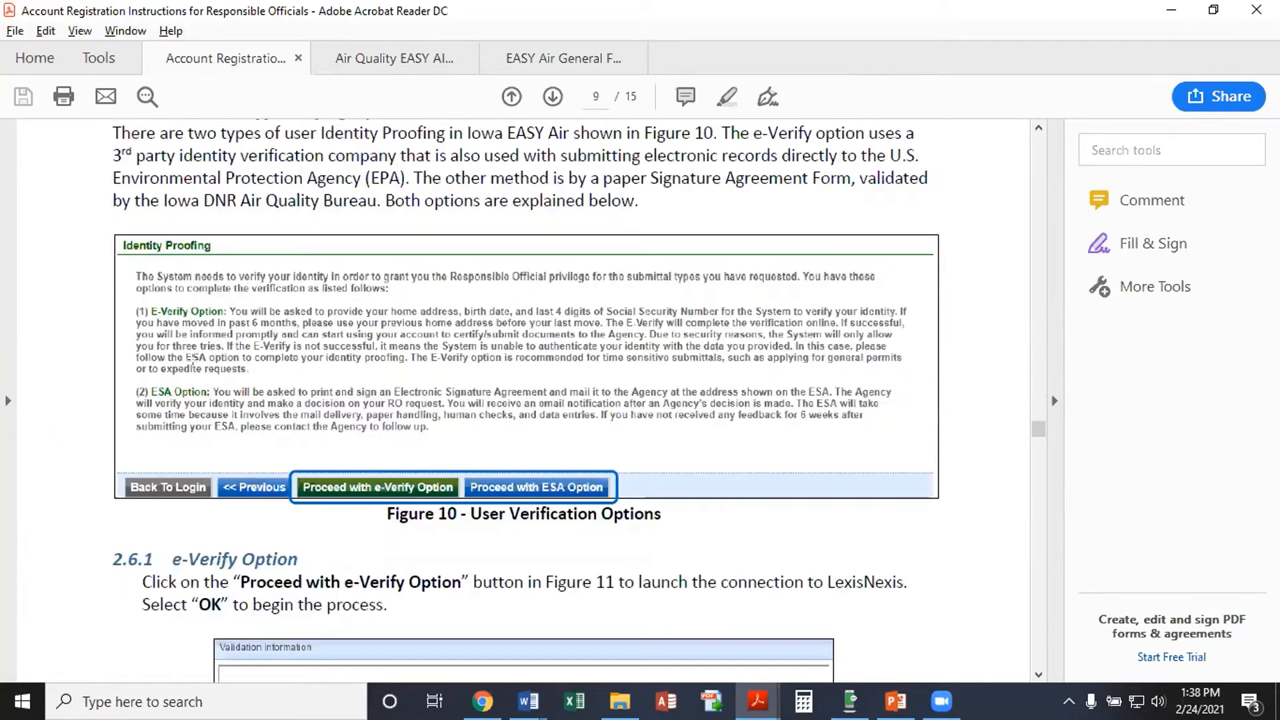
Read through sections 2.6.1 e-Verify and 2.6.2 ESA identity proofing options in the PDF
{"action": "scroll", "coordinate": [359, 524], "scroll_direction": "down", "scroll_amount": 1}
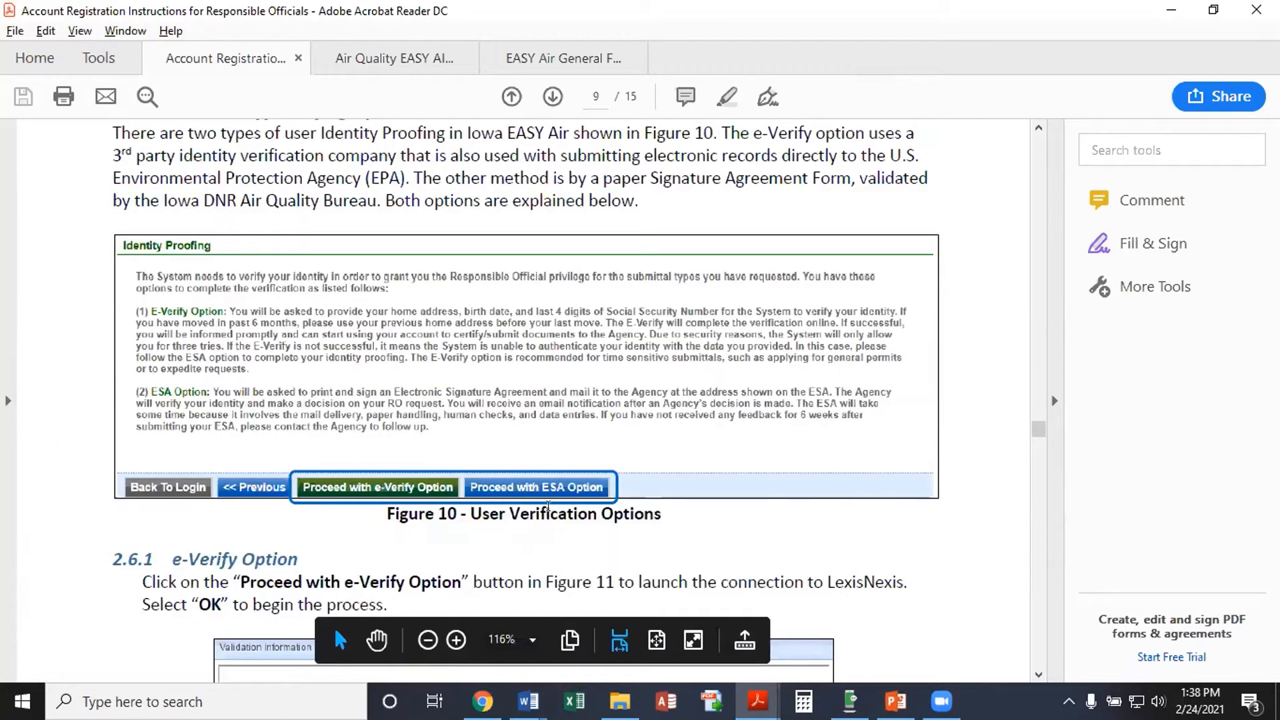
{"action": "scroll", "coordinate": [548, 560], "scroll_direction": "down", "scroll_amount": 1}
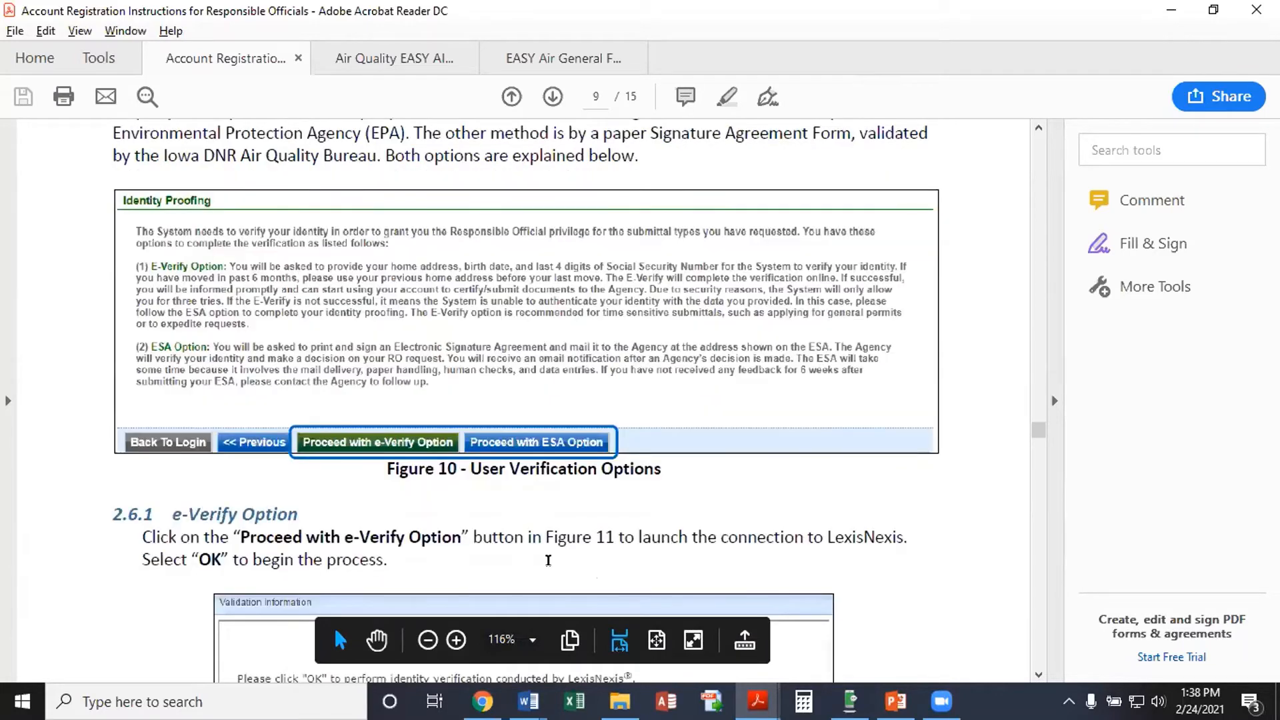
{"action": "scroll", "coordinate": [548, 560], "scroll_direction": "down", "scroll_amount": 4}
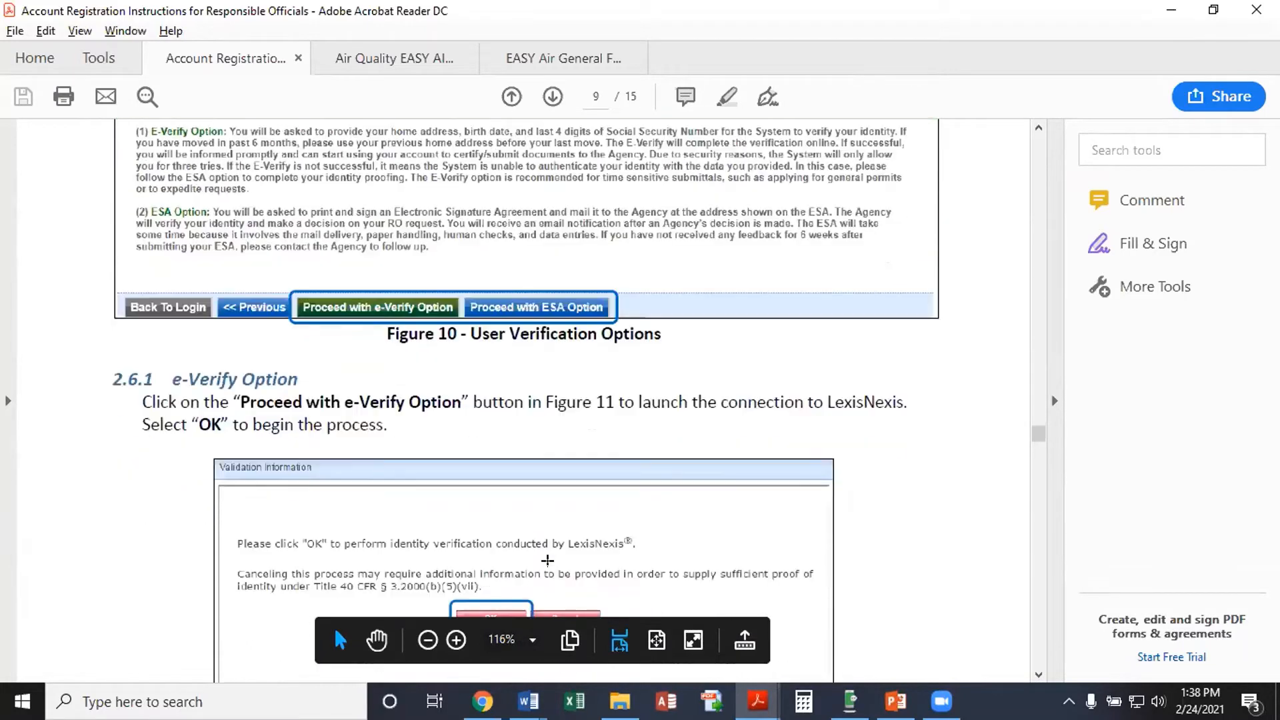
{"action": "scroll", "coordinate": [548, 561], "scroll_direction": "down", "scroll_amount": 3}
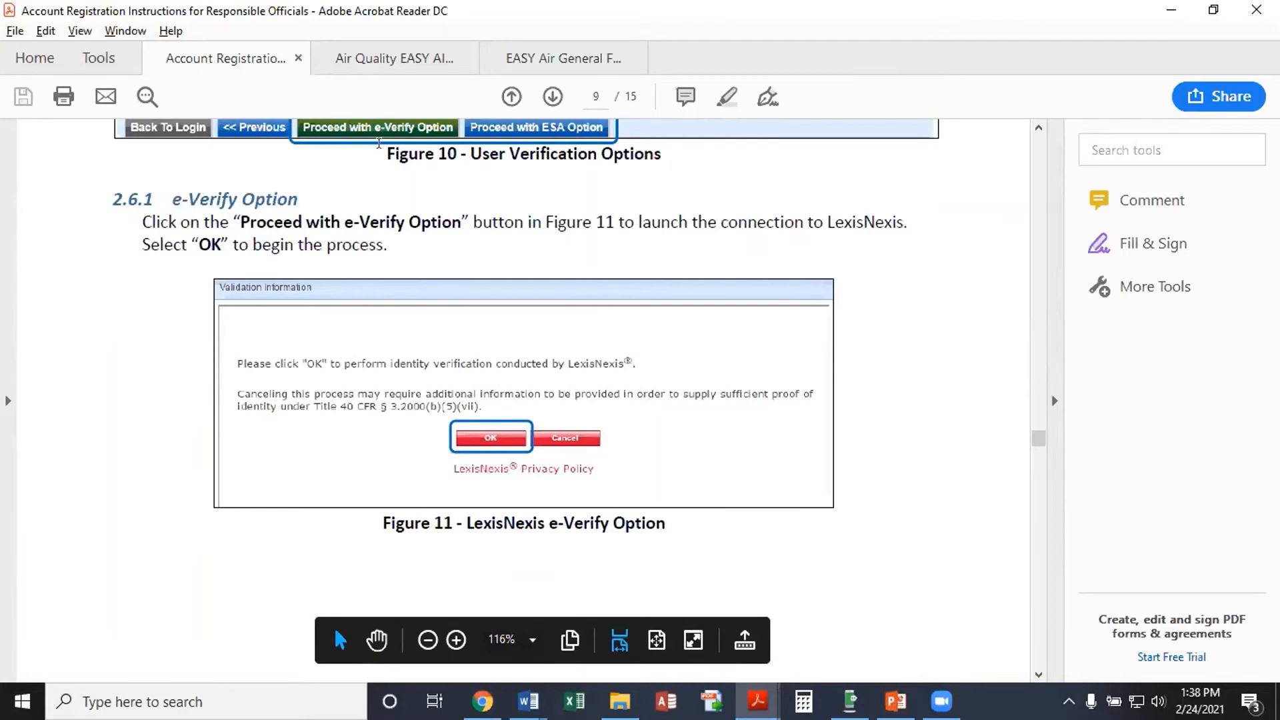
{"action": "scroll", "coordinate": [655, 477], "scroll_direction": "down", "scroll_amount": 10}
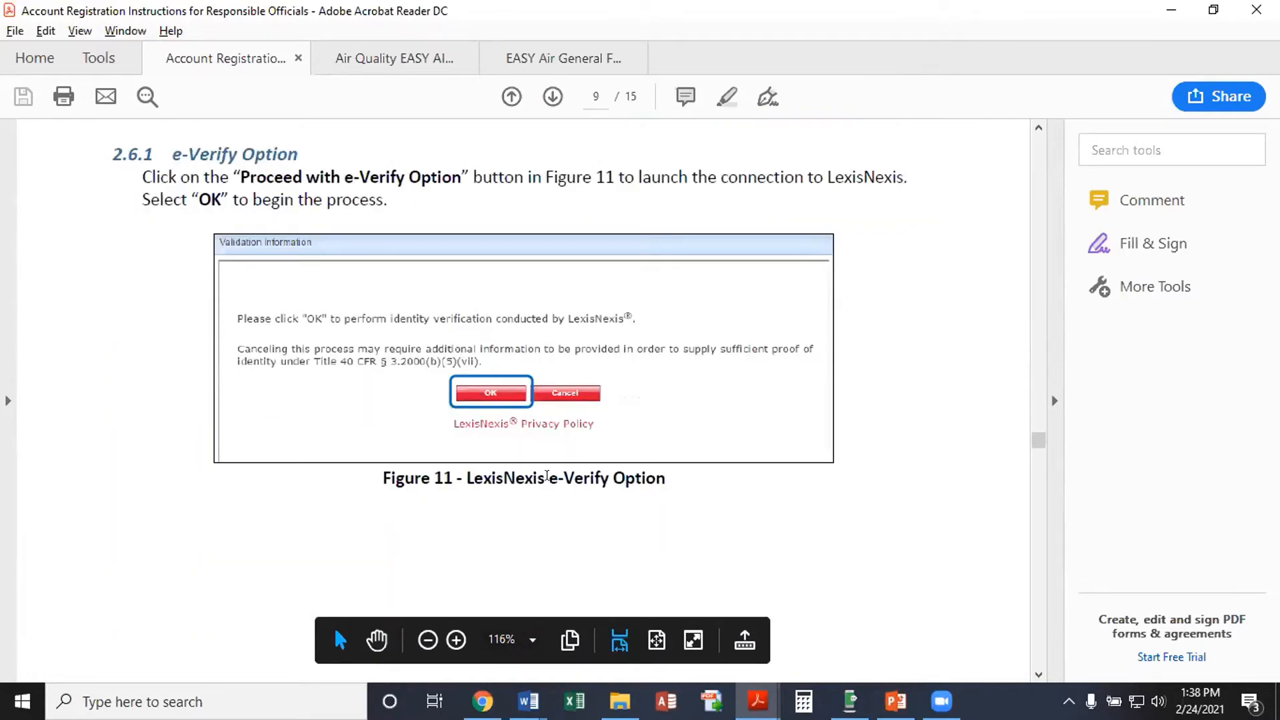
{"action": "scroll", "coordinate": [559, 494], "scroll_direction": "down", "scroll_amount": 15}
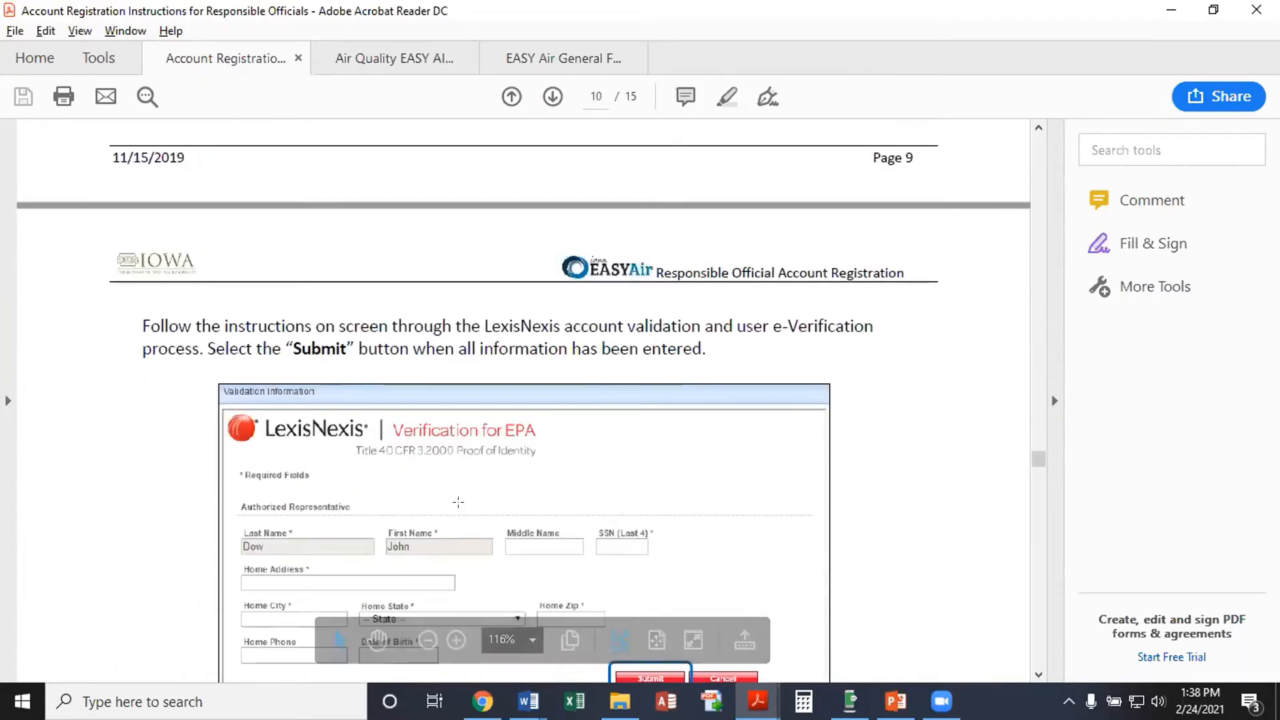
{"action": "scroll", "coordinate": [600, 501], "scroll_direction": "down", "scroll_amount": 2}
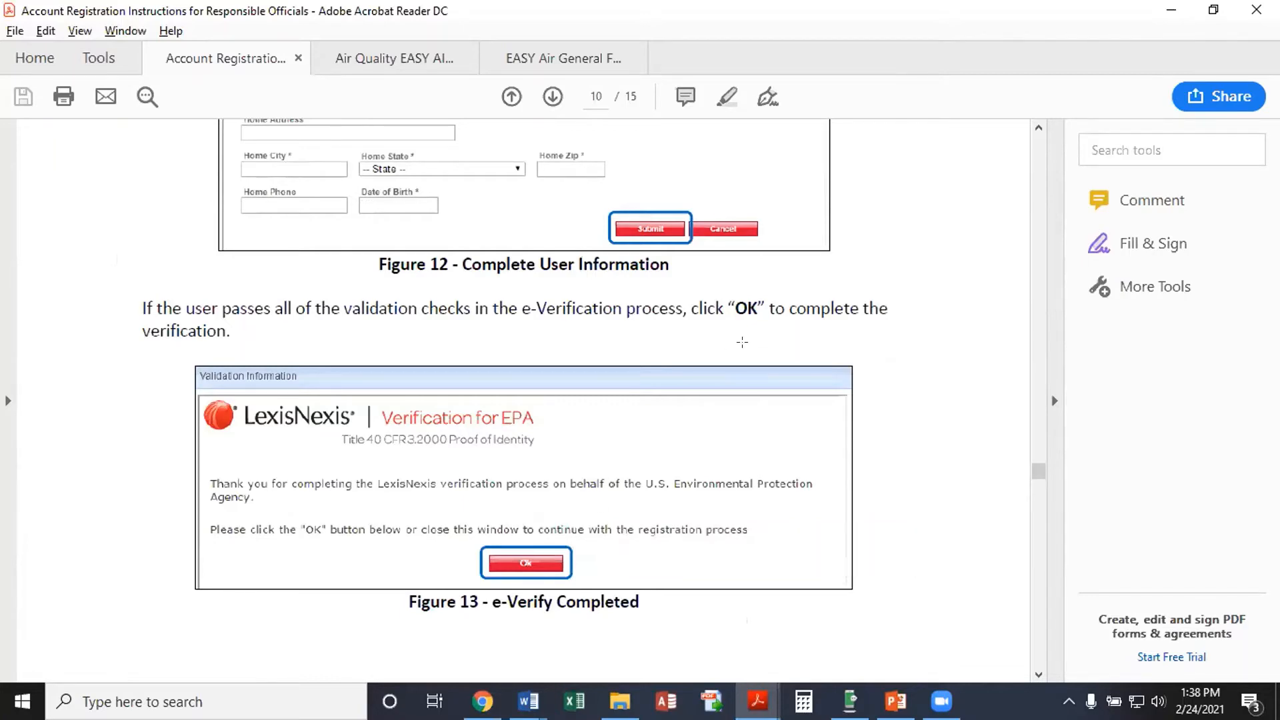
{"action": "scroll", "coordinate": [906, 400], "scroll_direction": "down", "scroll_amount": 10}
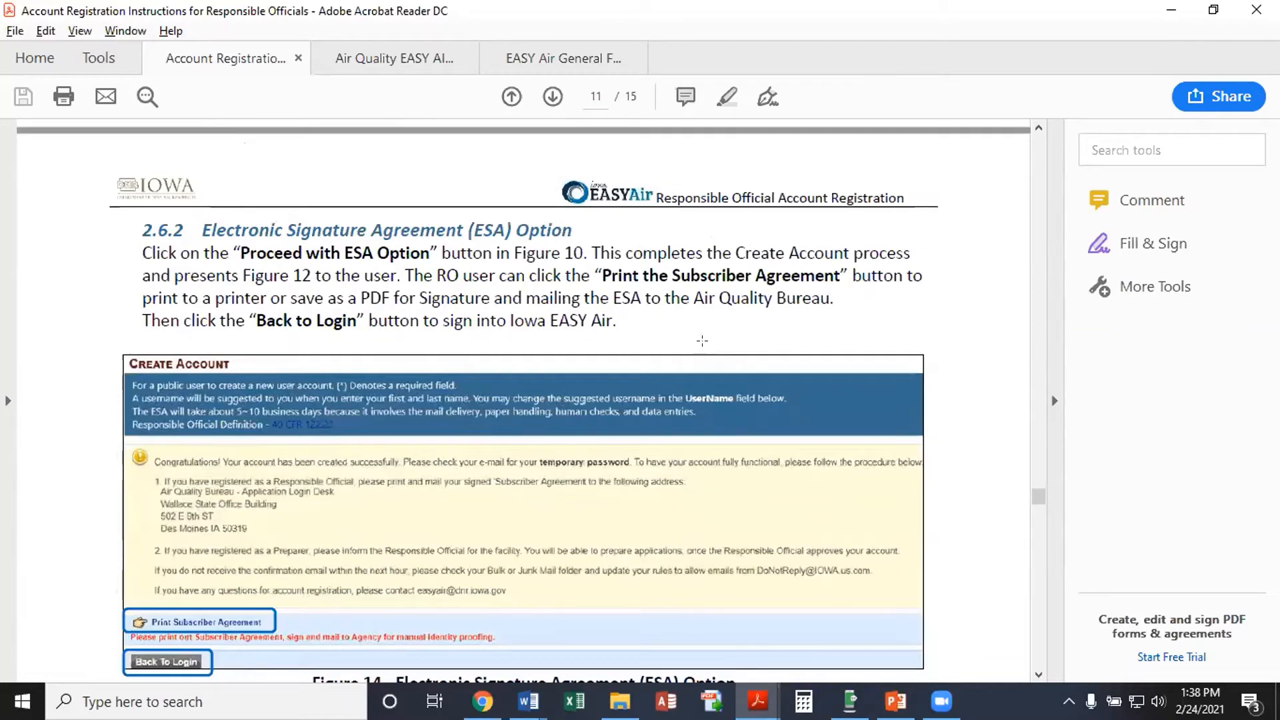
{"action": "scroll", "coordinate": [703, 387], "scroll_direction": "down", "scroll_amount": 1}
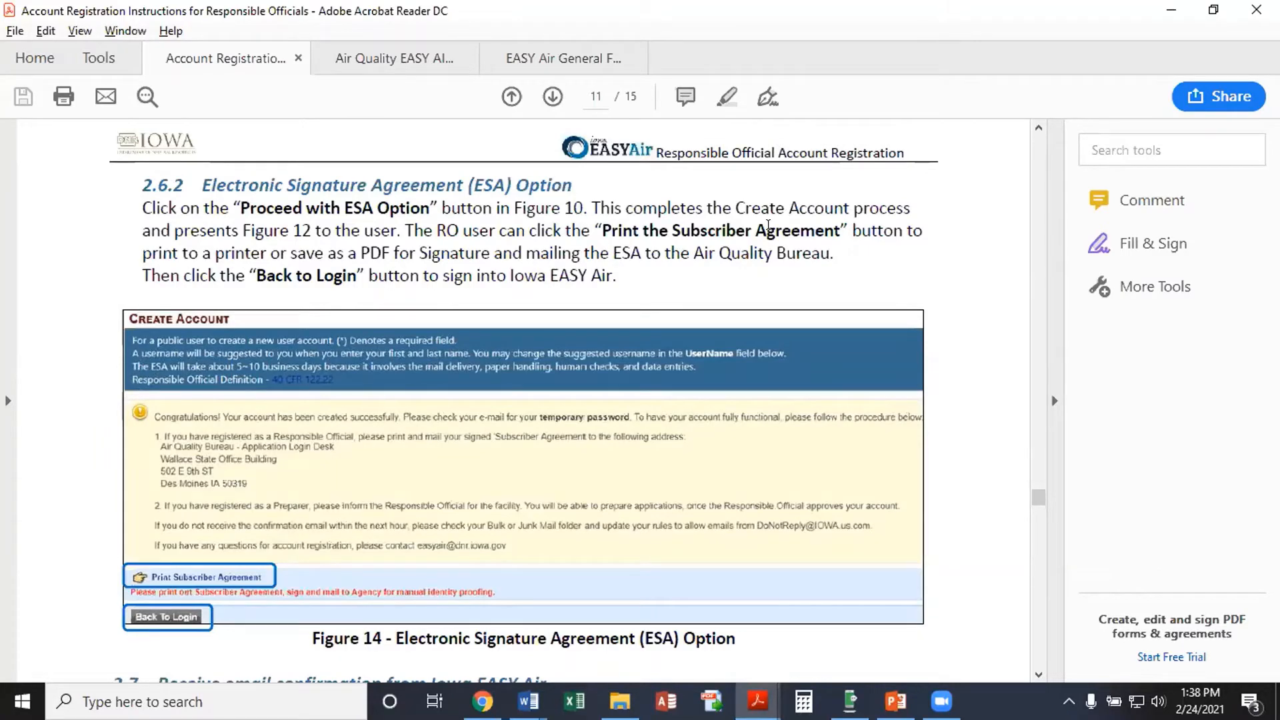
{"action": "scroll", "coordinate": [710, 265], "scroll_direction": "down", "scroll_amount": 1}
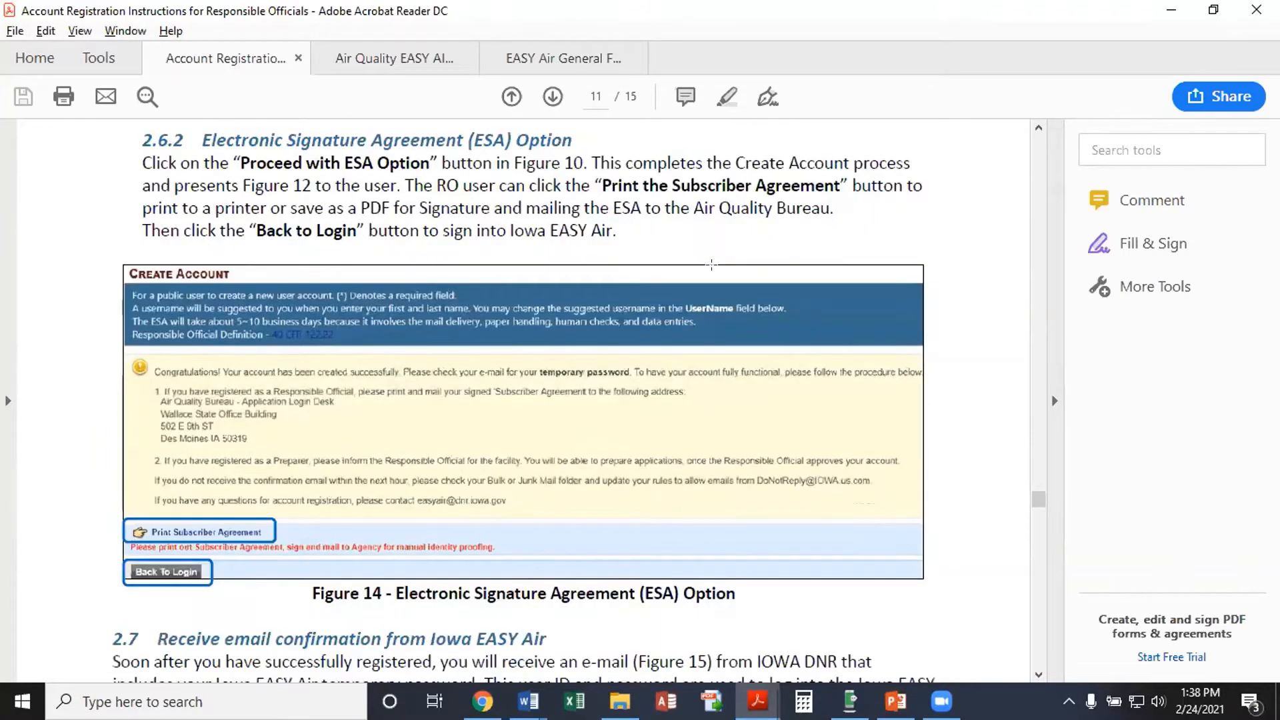
{"action": "mouse_move", "coordinate": [712, 265]}
{"action": "scroll", "coordinate": [712, 264], "scroll_direction": "down", "scroll_amount": 1}
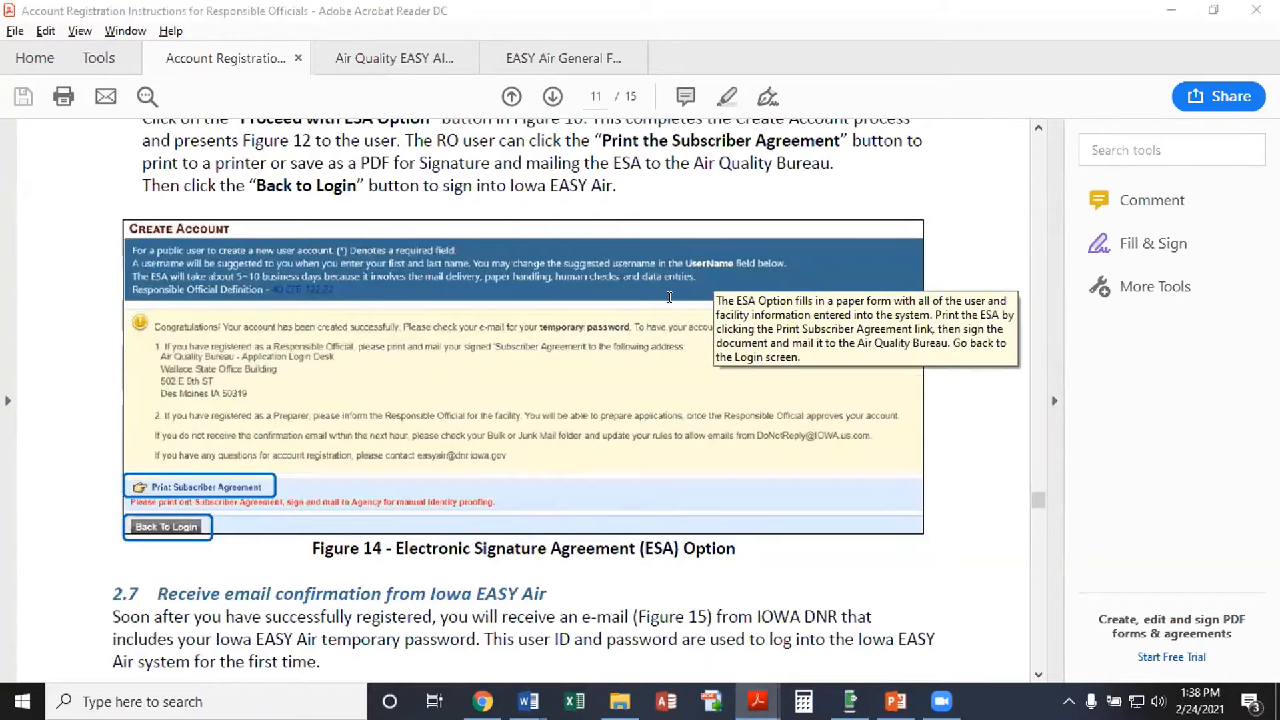
Back in Chrome, close Search Facility and navigate back twice to the Facility Information page
{"action": "key", "text": "alt+Tab"}
{"action": "left_click", "coordinate": [159, 534]}
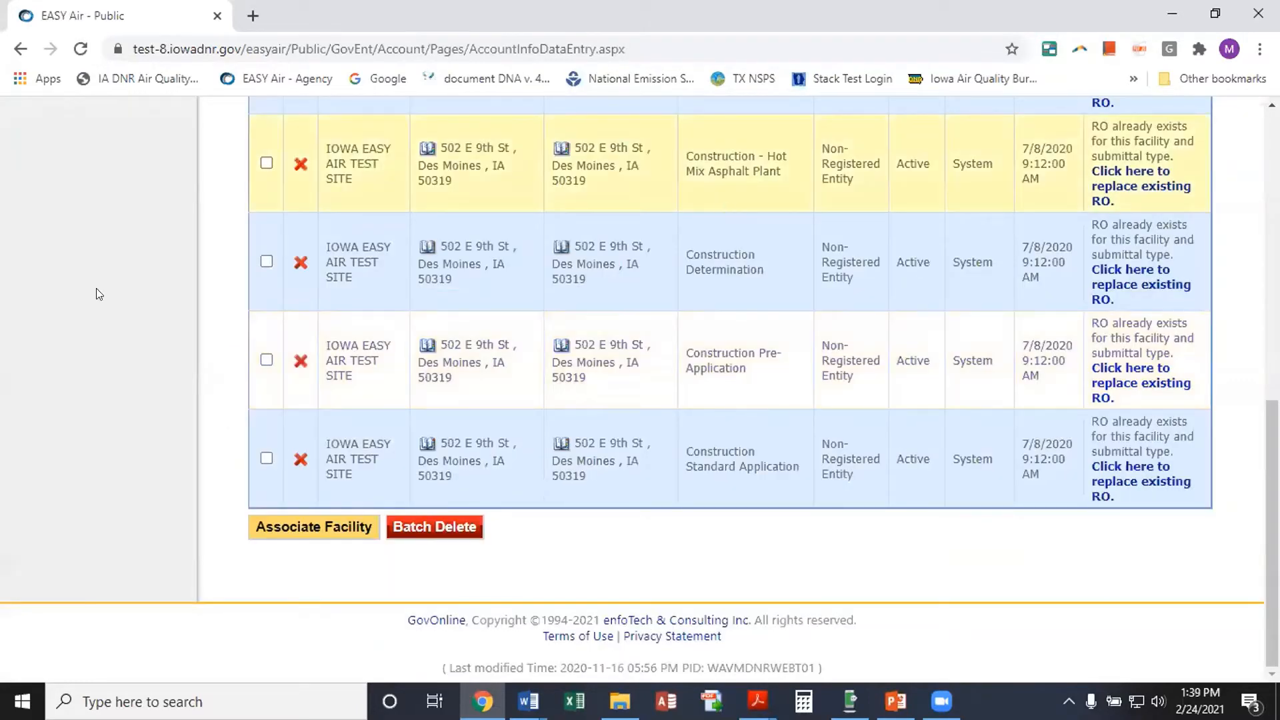
{"action": "scroll", "coordinate": [96, 288], "scroll_direction": "up", "scroll_amount": 4}
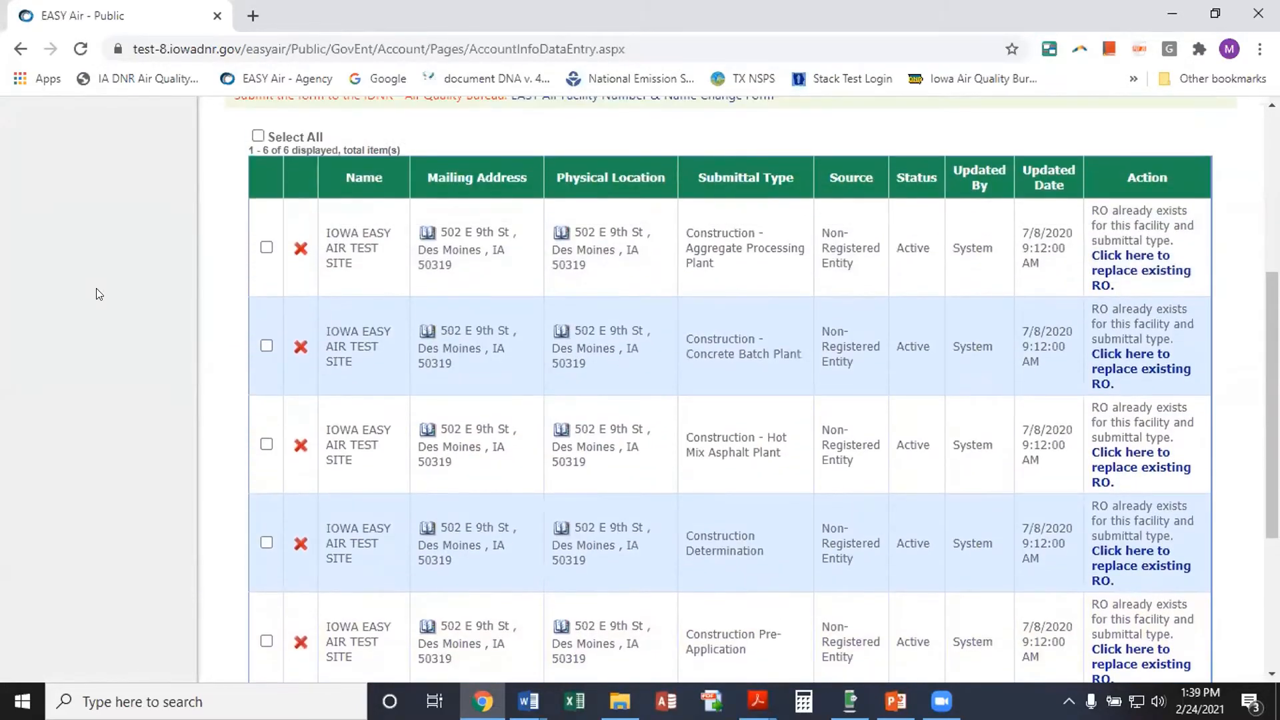
{"action": "left_click", "coordinate": [20, 49]}
{"action": "left_click", "coordinate": [20, 49]}
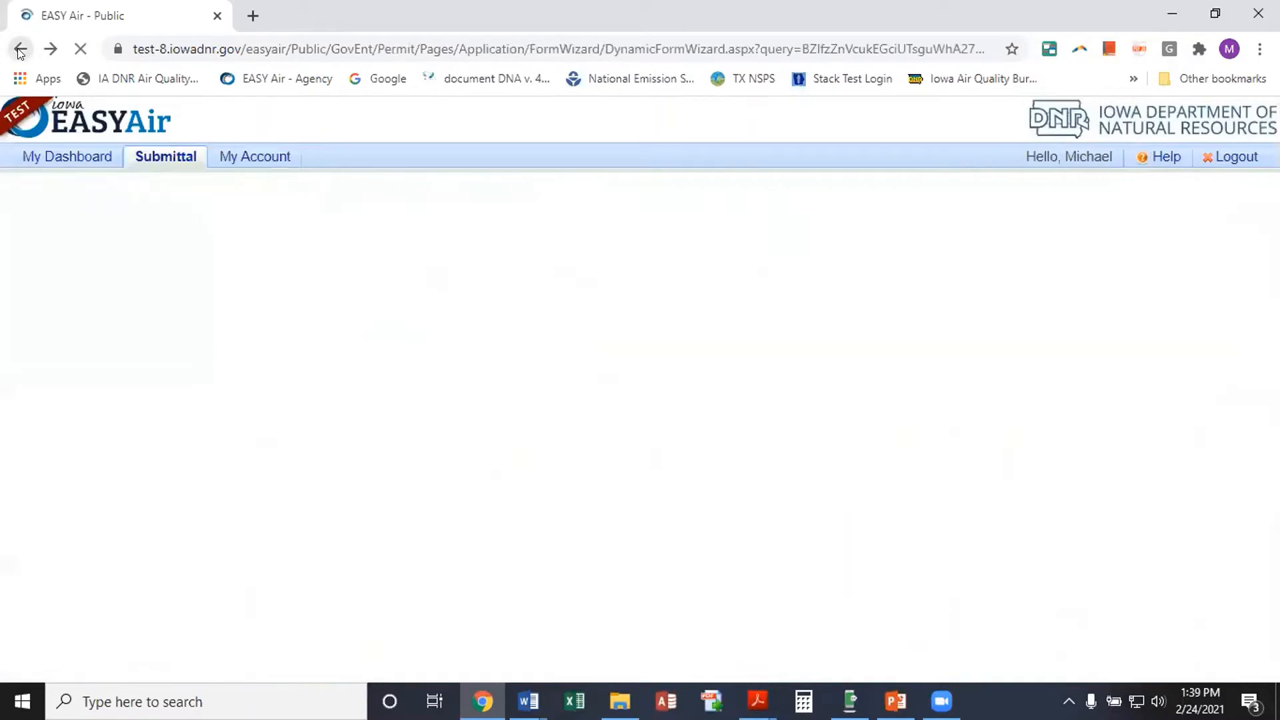
Set the reason to New – Not Yet Constructed and choose the second IOWA EASY AIR TEST SITE facility
{"action": "scroll", "coordinate": [876, 390], "scroll_direction": "down", "scroll_amount": 1}
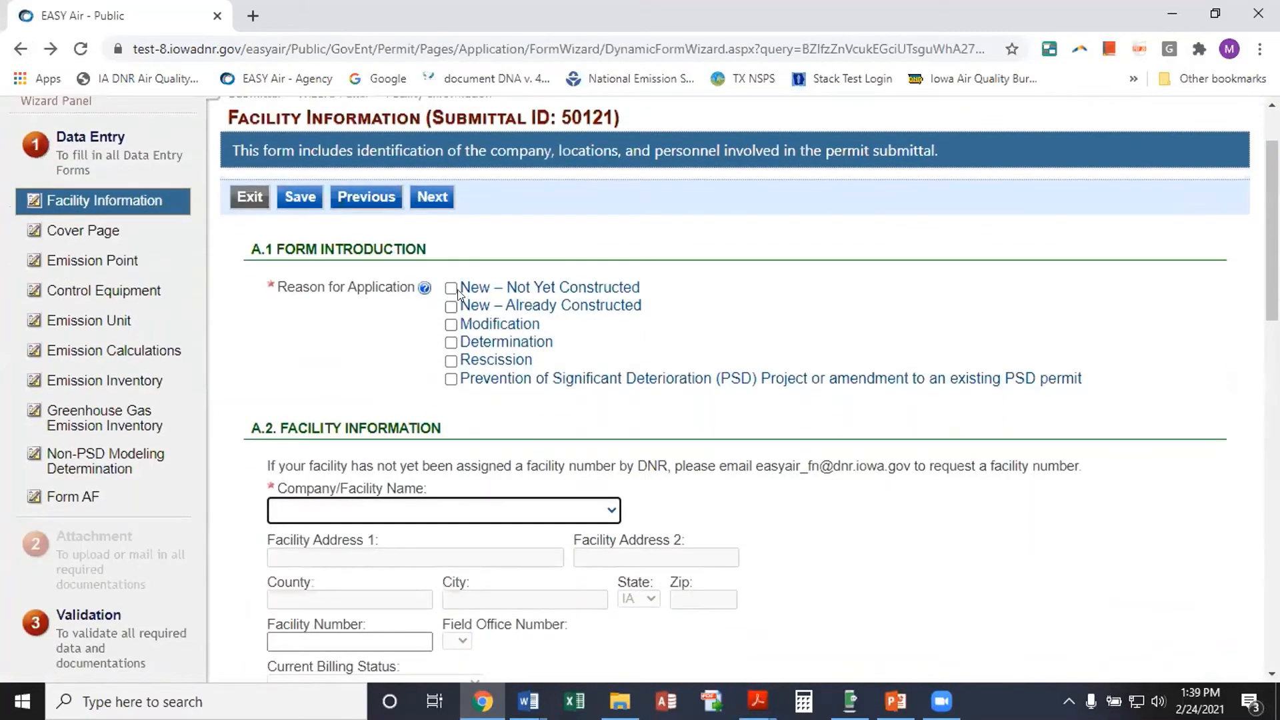
{"action": "left_click", "coordinate": [452, 288]}
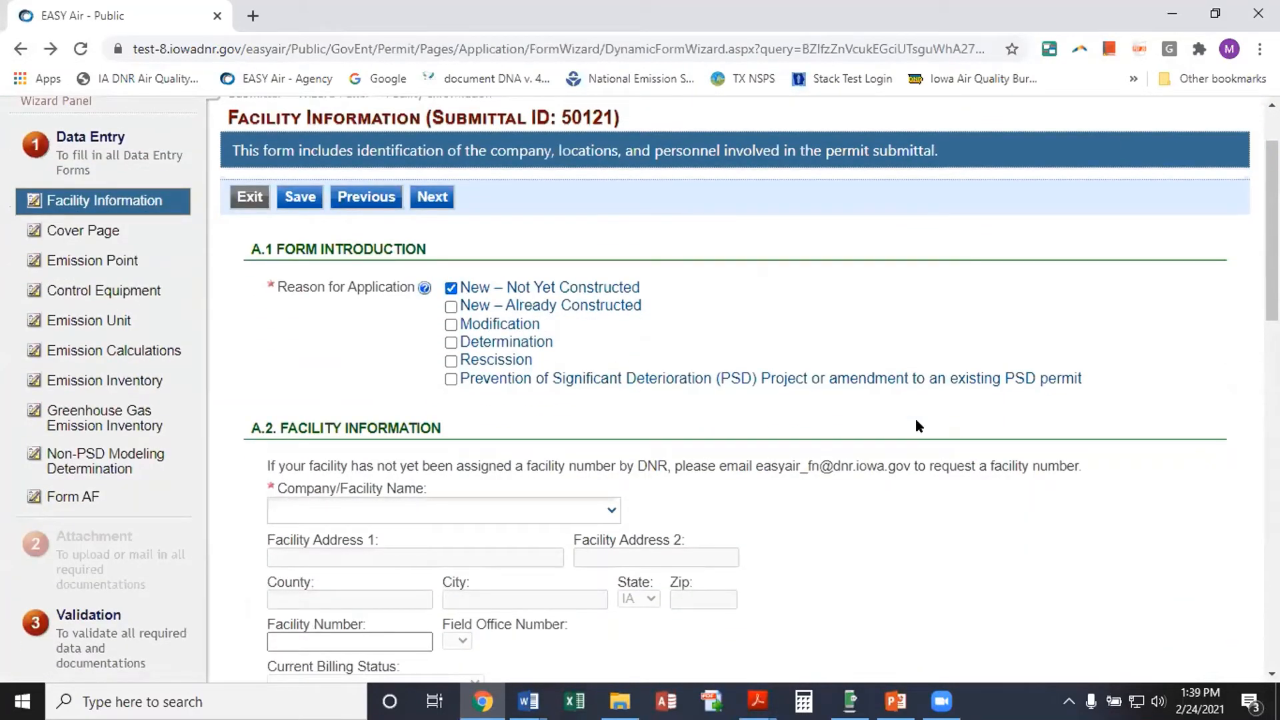
{"action": "scroll", "coordinate": [866, 473], "scroll_direction": "down", "scroll_amount": 1}
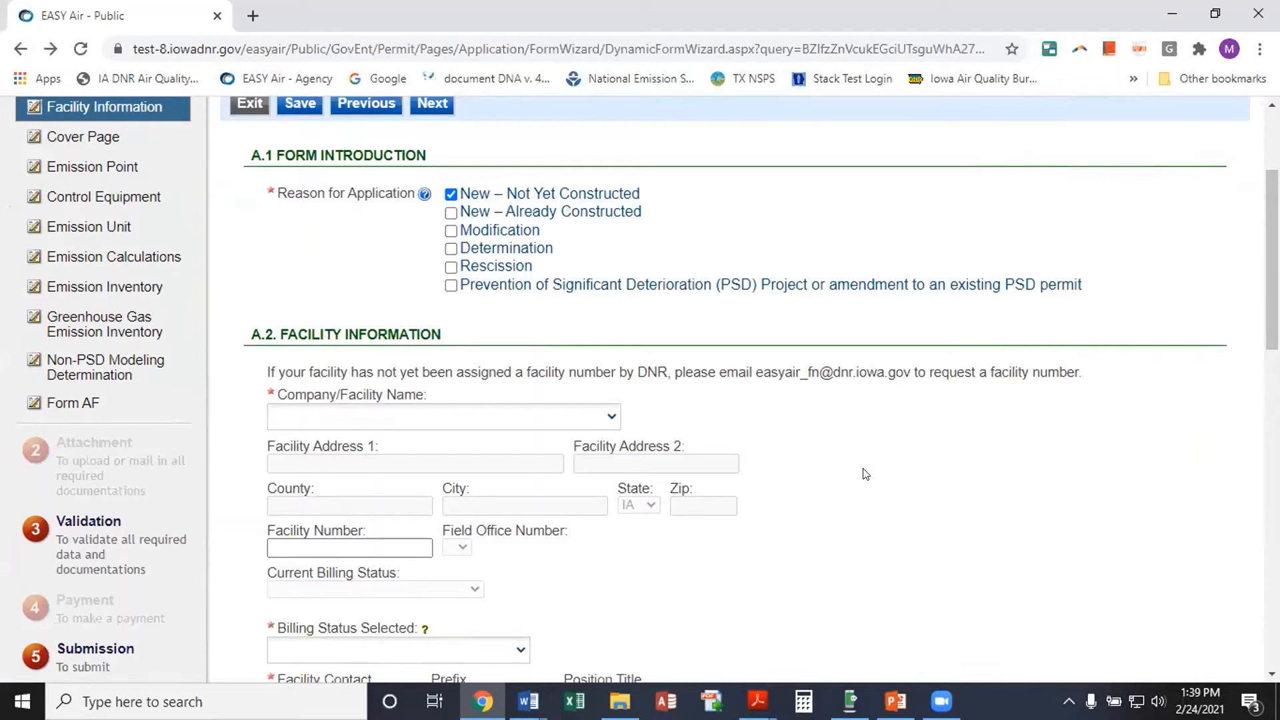
{"action": "left_click", "coordinate": [606, 416]}
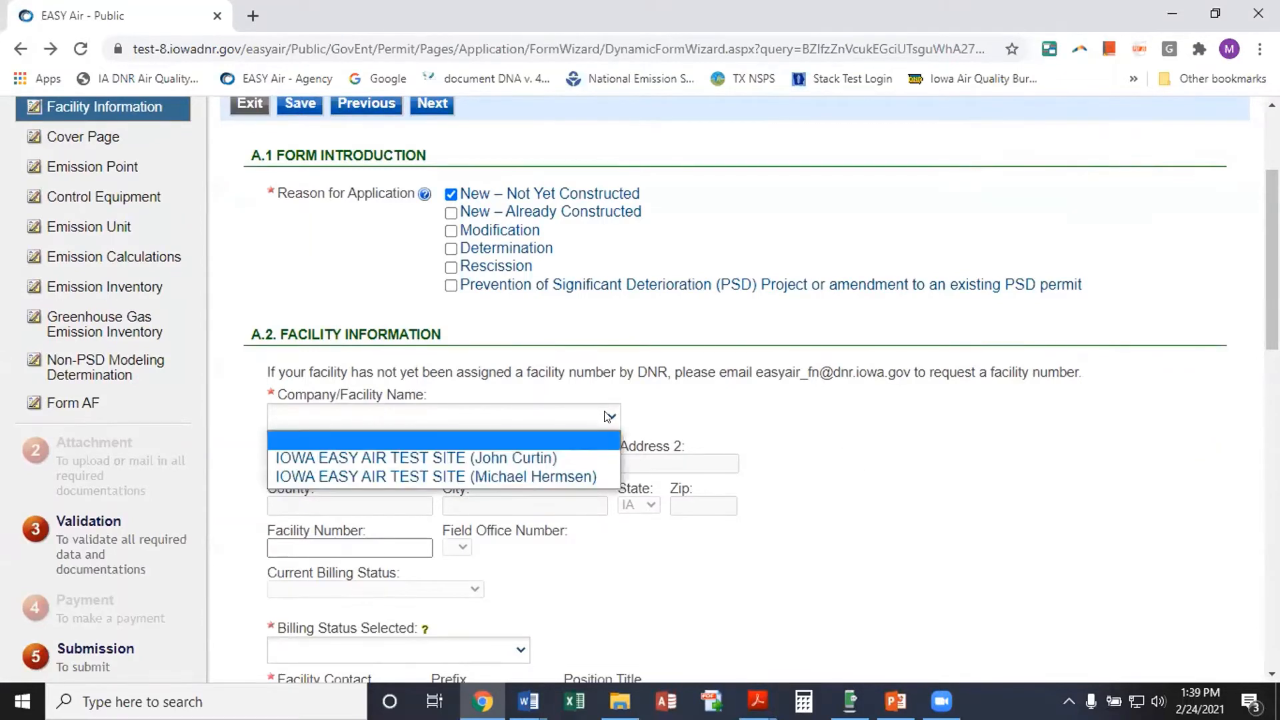
{"action": "left_click", "coordinate": [529, 471]}
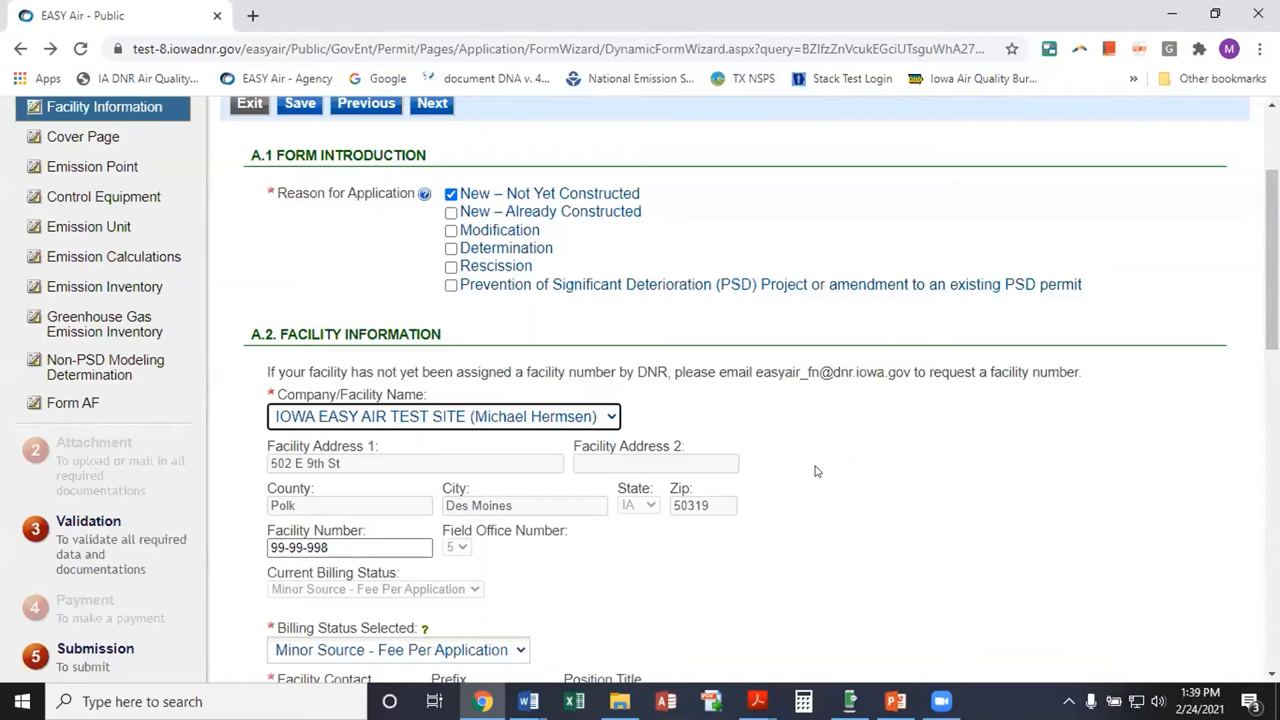
{"action": "scroll", "coordinate": [817, 471], "scroll_direction": "down", "scroll_amount": 1}
{"action": "scroll", "coordinate": [818, 471], "scroll_direction": "down", "scroll_amount": 2}
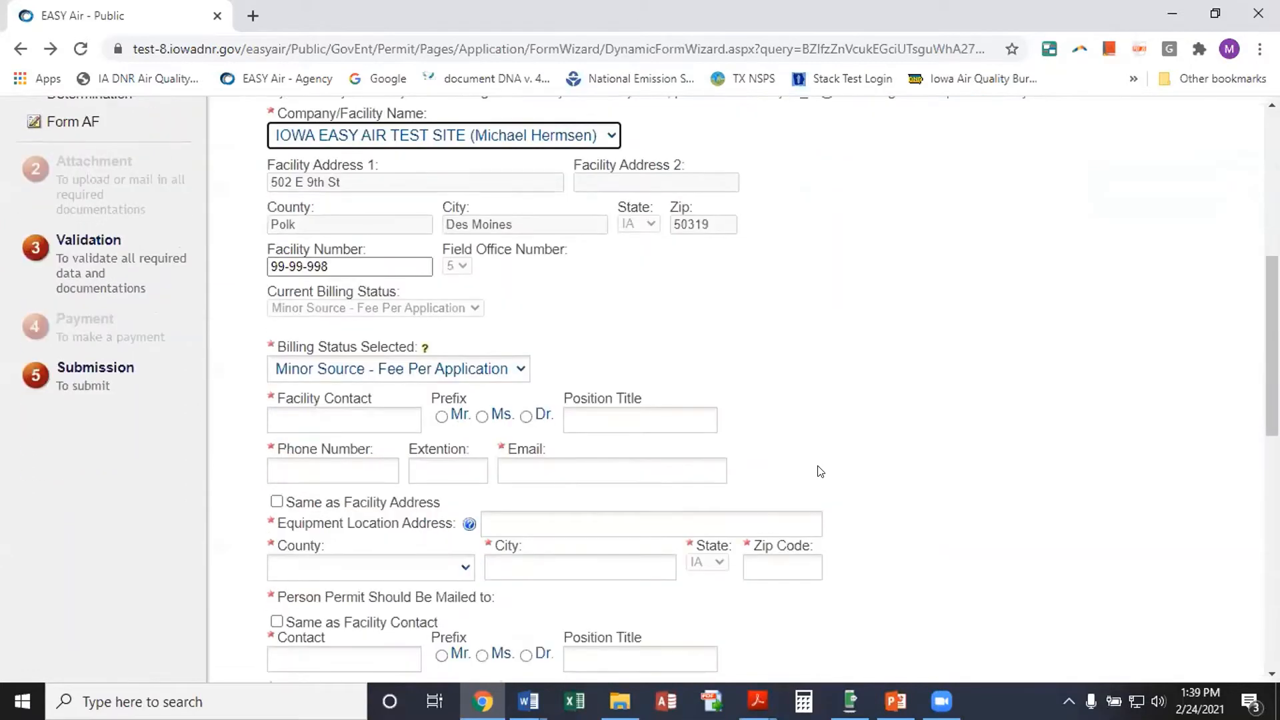
{"action": "left_click", "coordinate": [518, 371]}
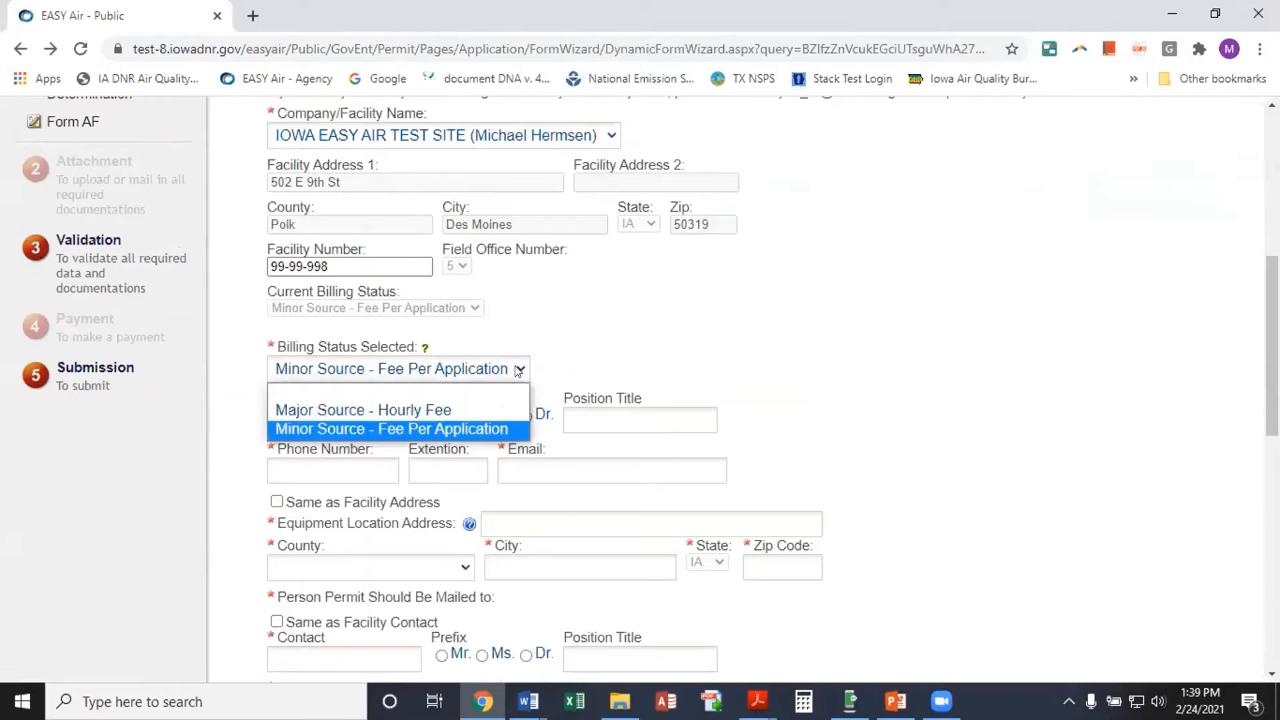
{"action": "left_click", "coordinate": [456, 410]}
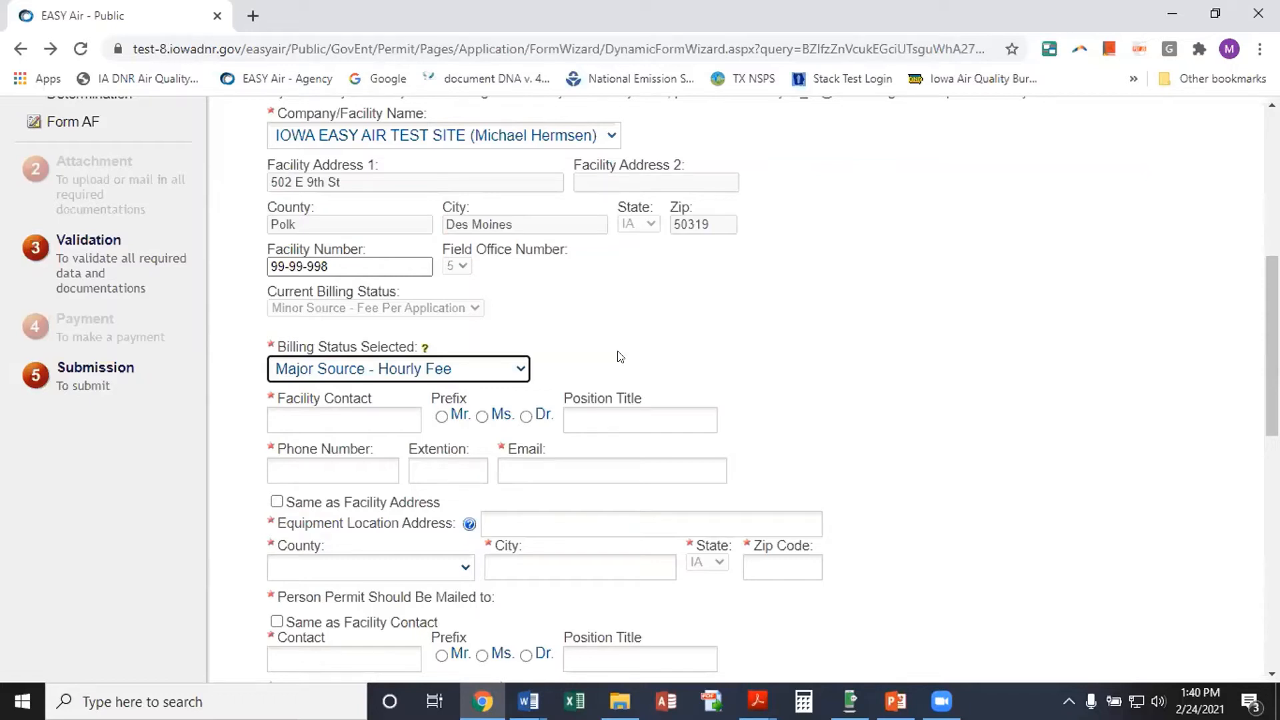
{"action": "left_click", "coordinate": [520, 369]}
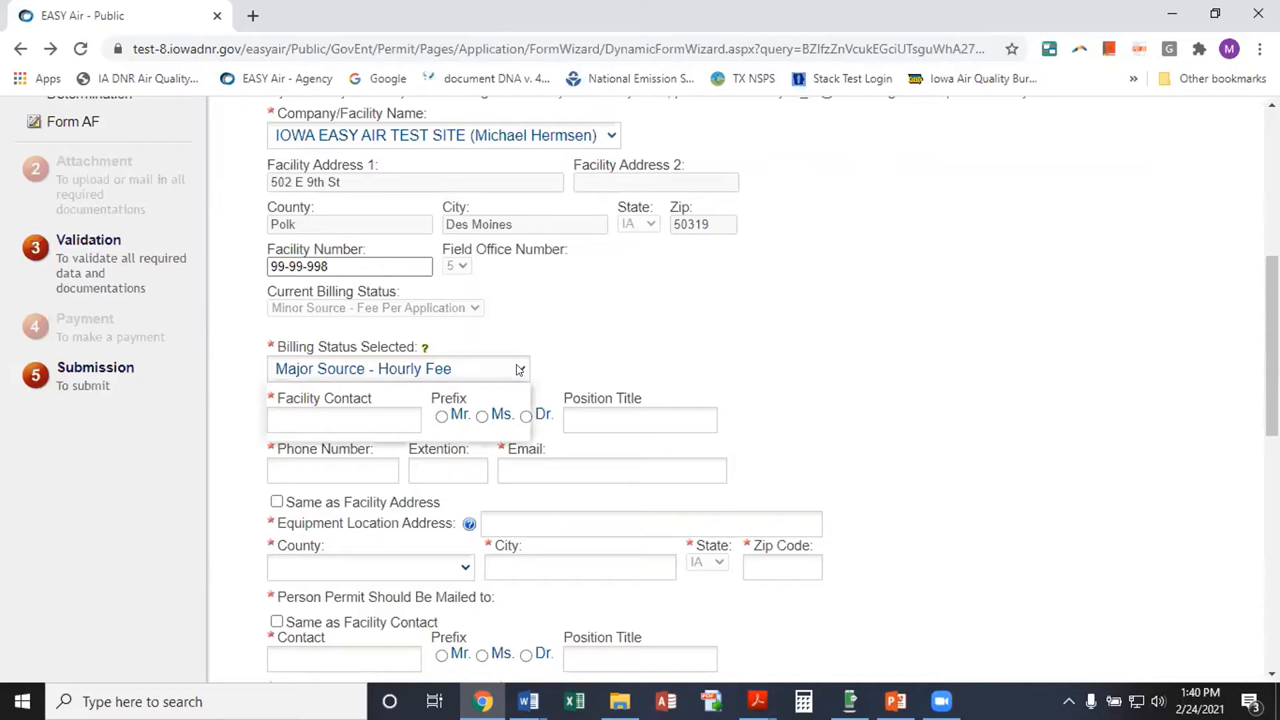
{"action": "left_click", "coordinate": [389, 428]}
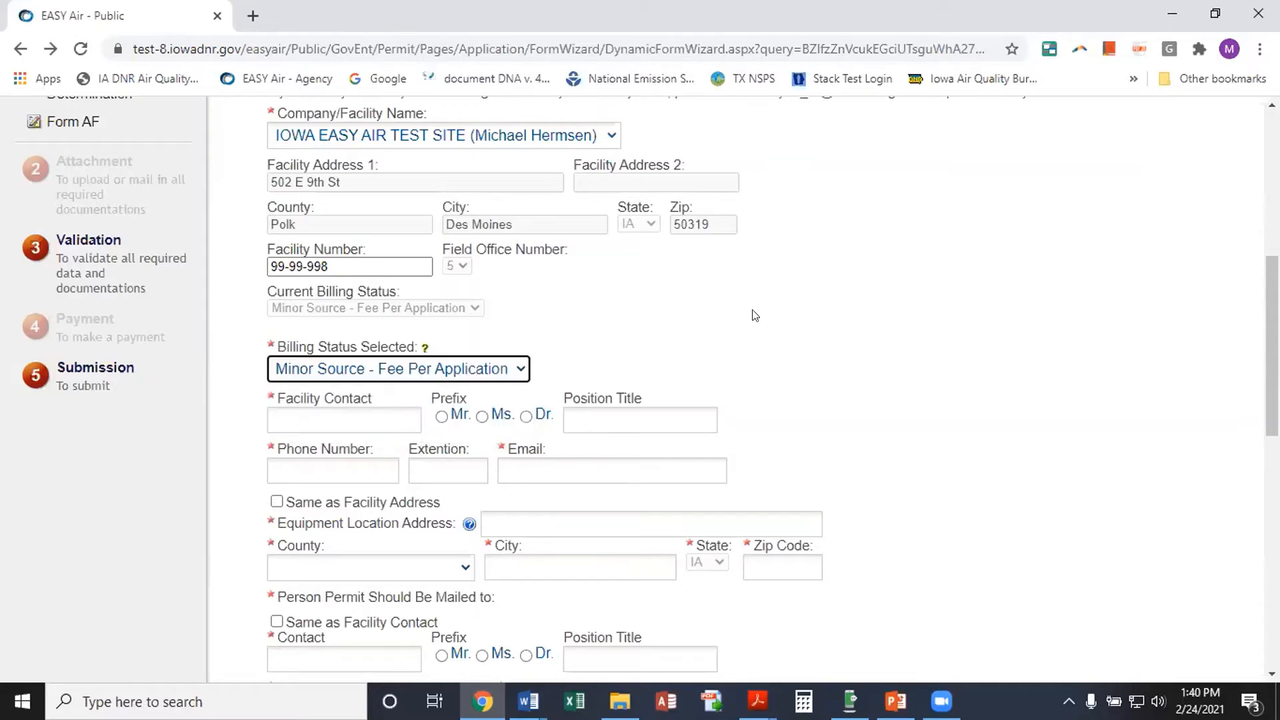
{"action": "scroll", "coordinate": [894, 324], "scroll_direction": "down", "scroll_amount": 3}
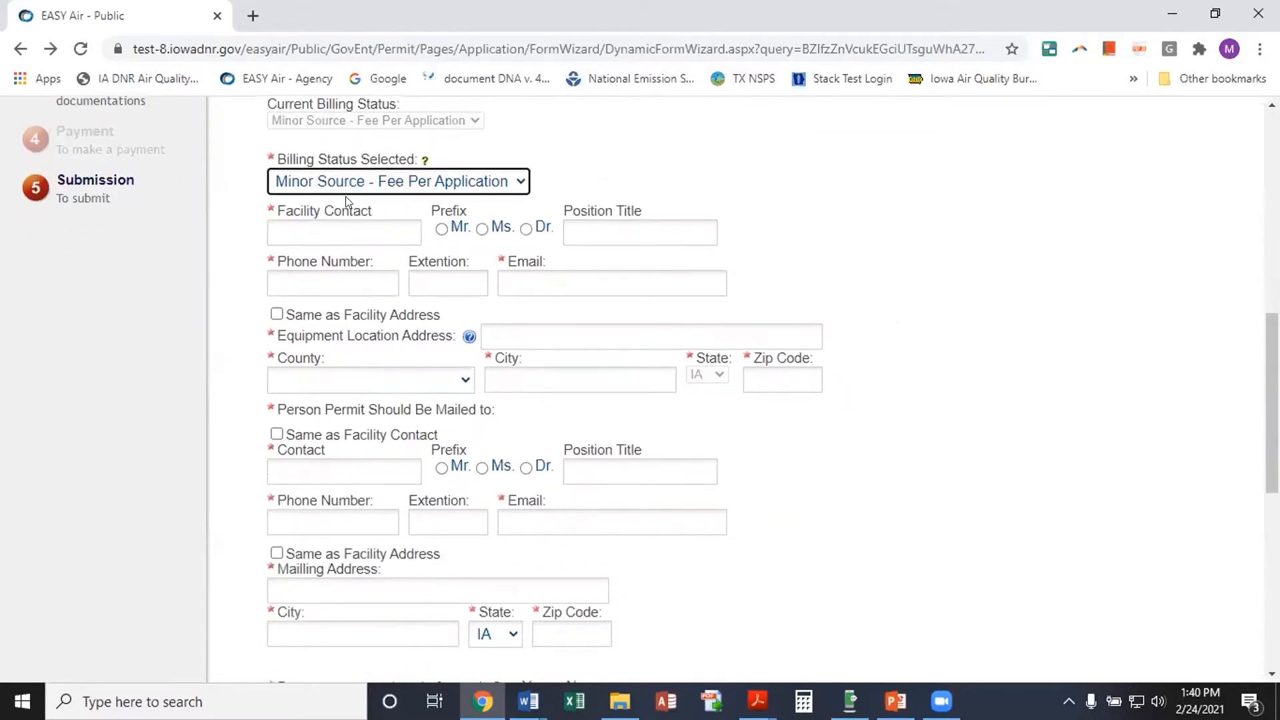
Enter the facility contact's name and Engineer title, then autofill phone, e-mail and location address
{"action": "left_click", "coordinate": [297, 224]}
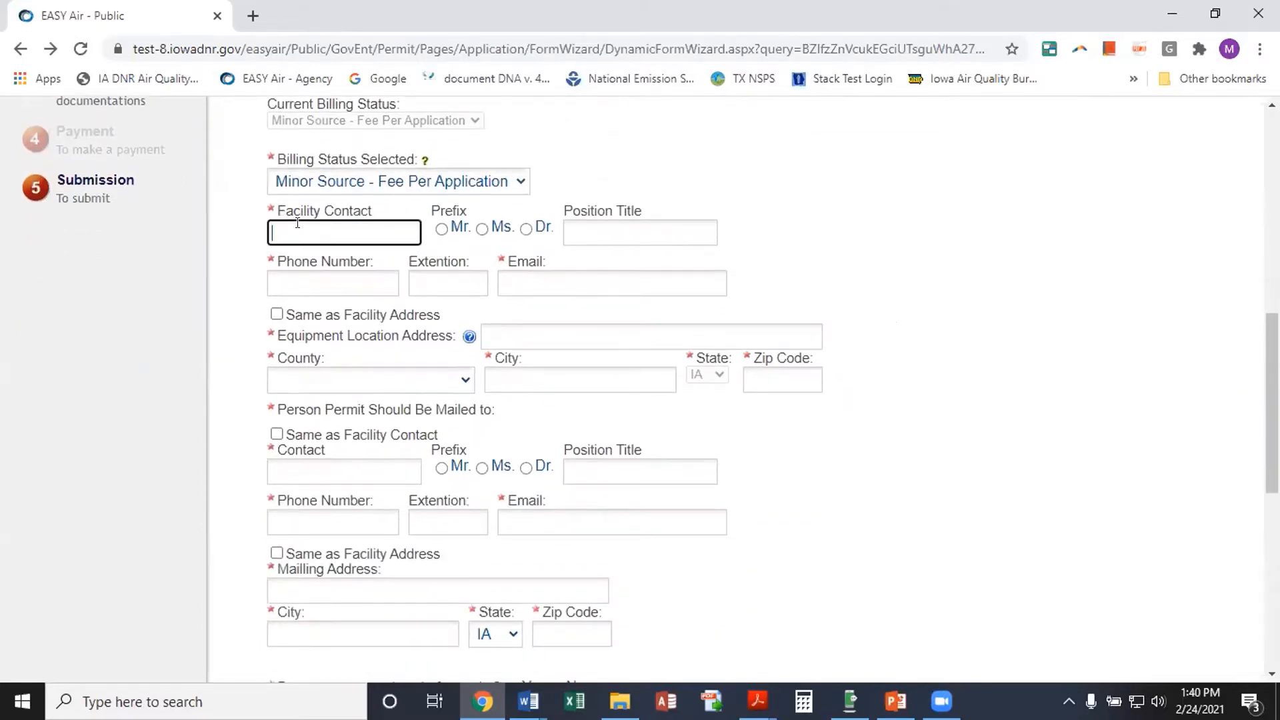
{"action": "left_click", "coordinate": [578, 232]}
{"action": "type", "text": "E"}
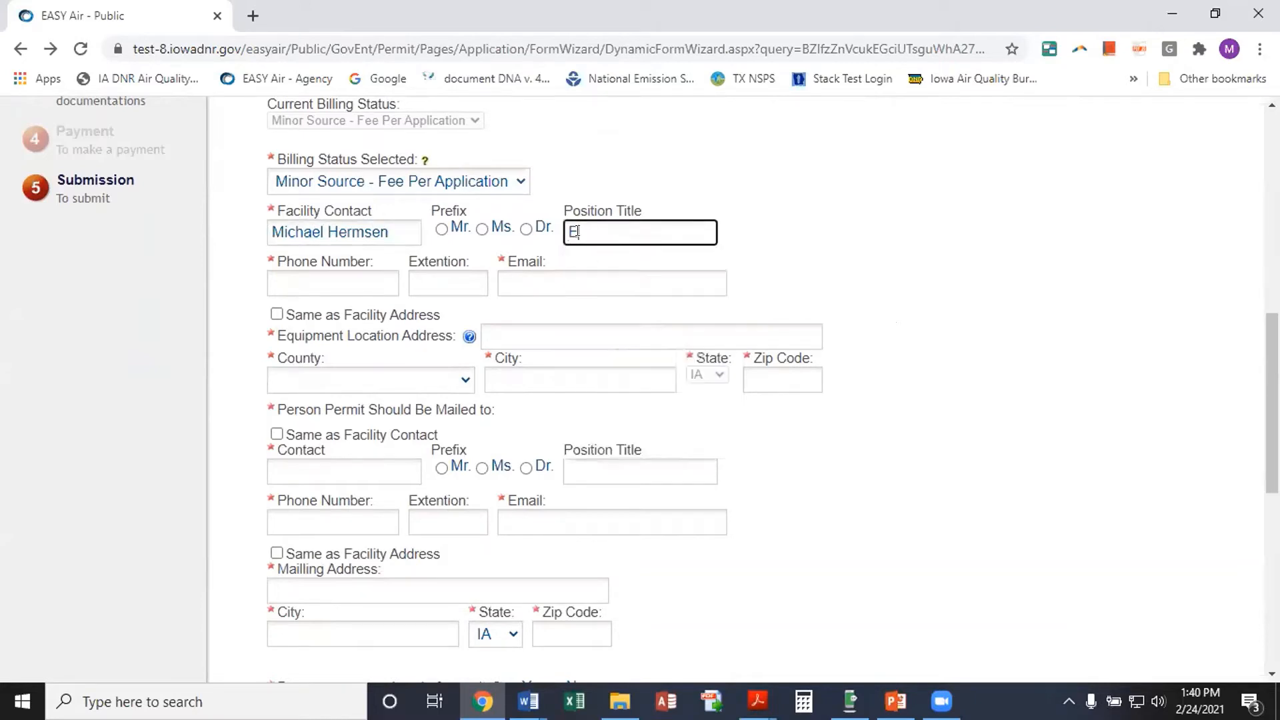
{"action": "type", "text": "ngineer"}
{"action": "left_click", "coordinate": [306, 282]}
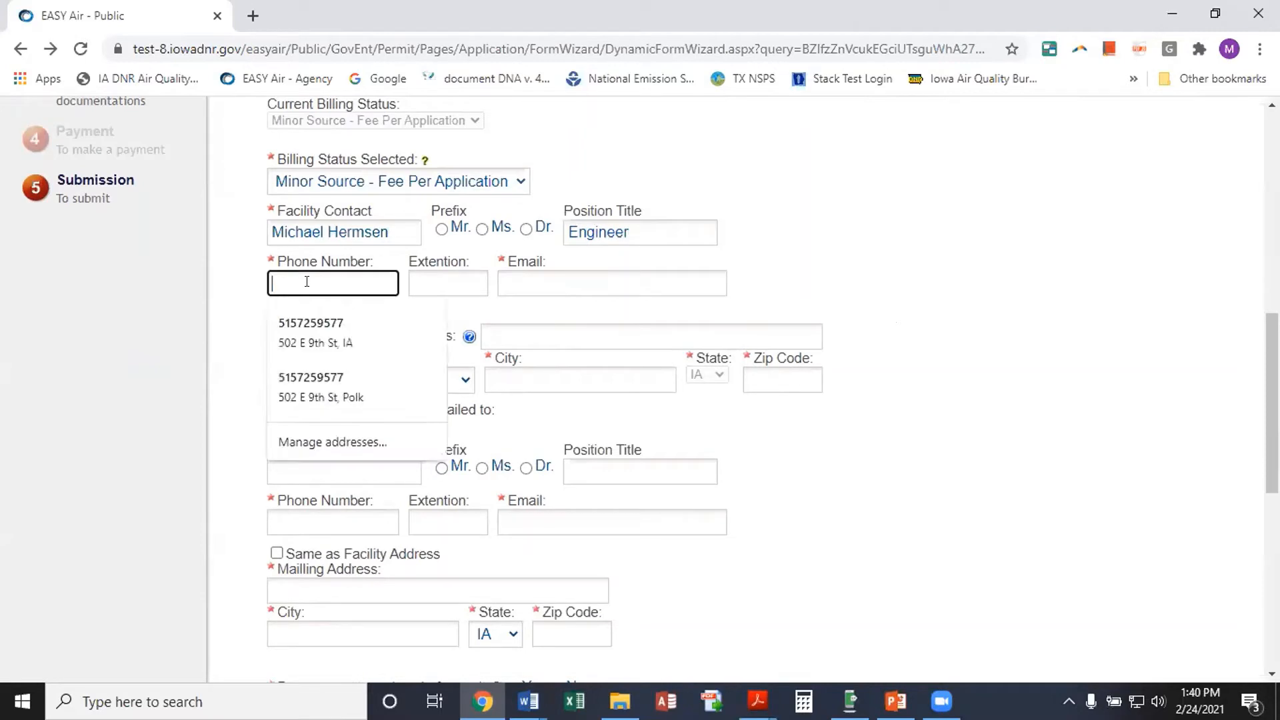
{"action": "left_click", "coordinate": [307, 324]}
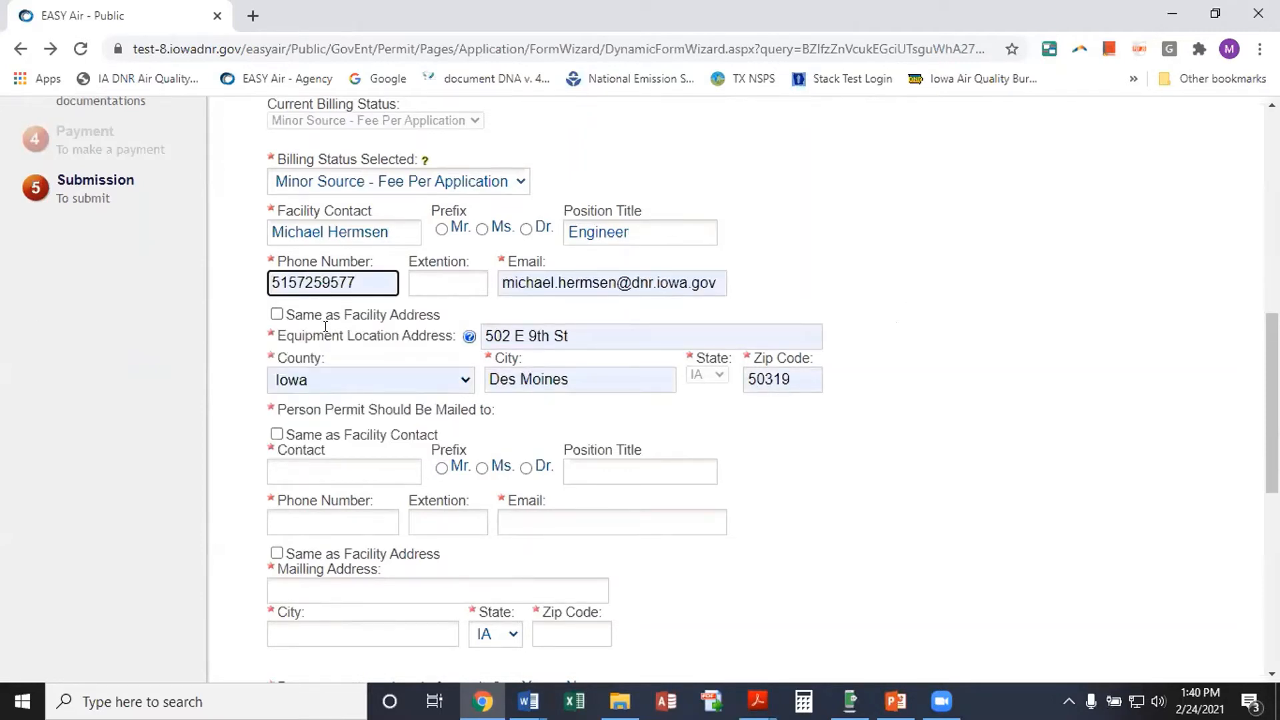
{"action": "scroll", "coordinate": [235, 383], "scroll_direction": "down", "scroll_amount": 1}
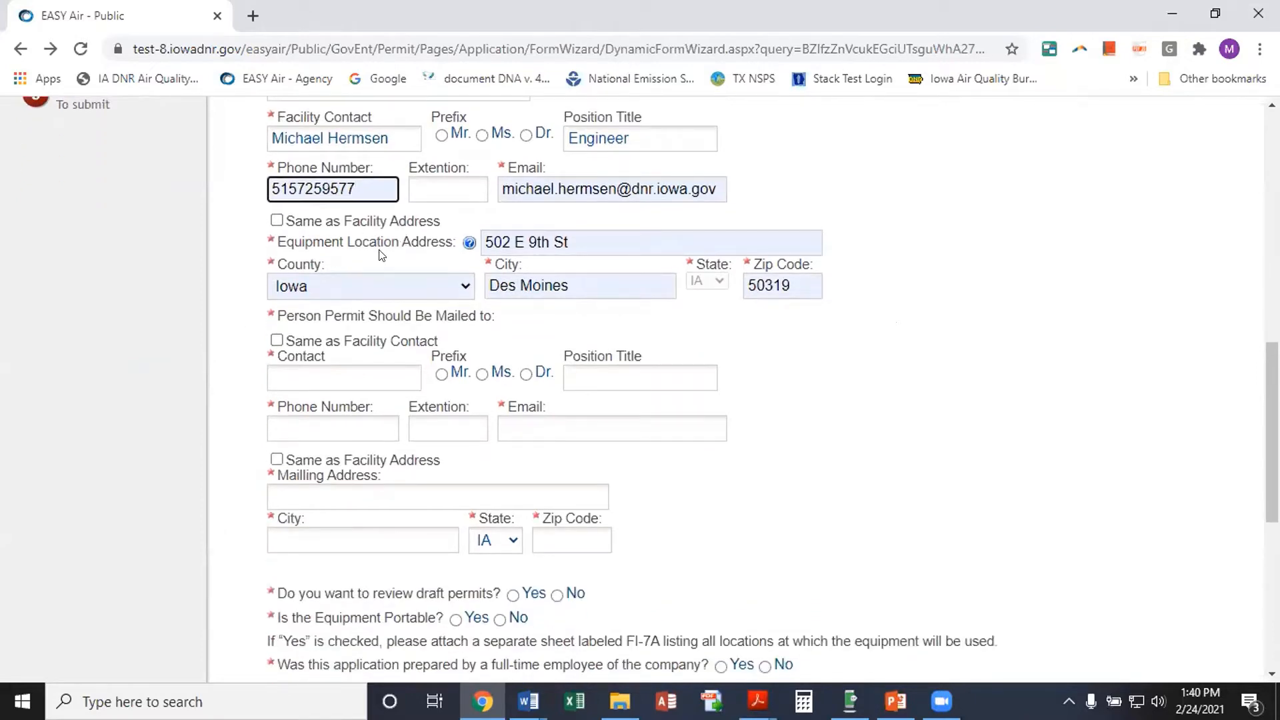
Tick Same as Facility Address for equipment location and mailing, and Same as Facility Contact
{"action": "left_click", "coordinate": [277, 221]}
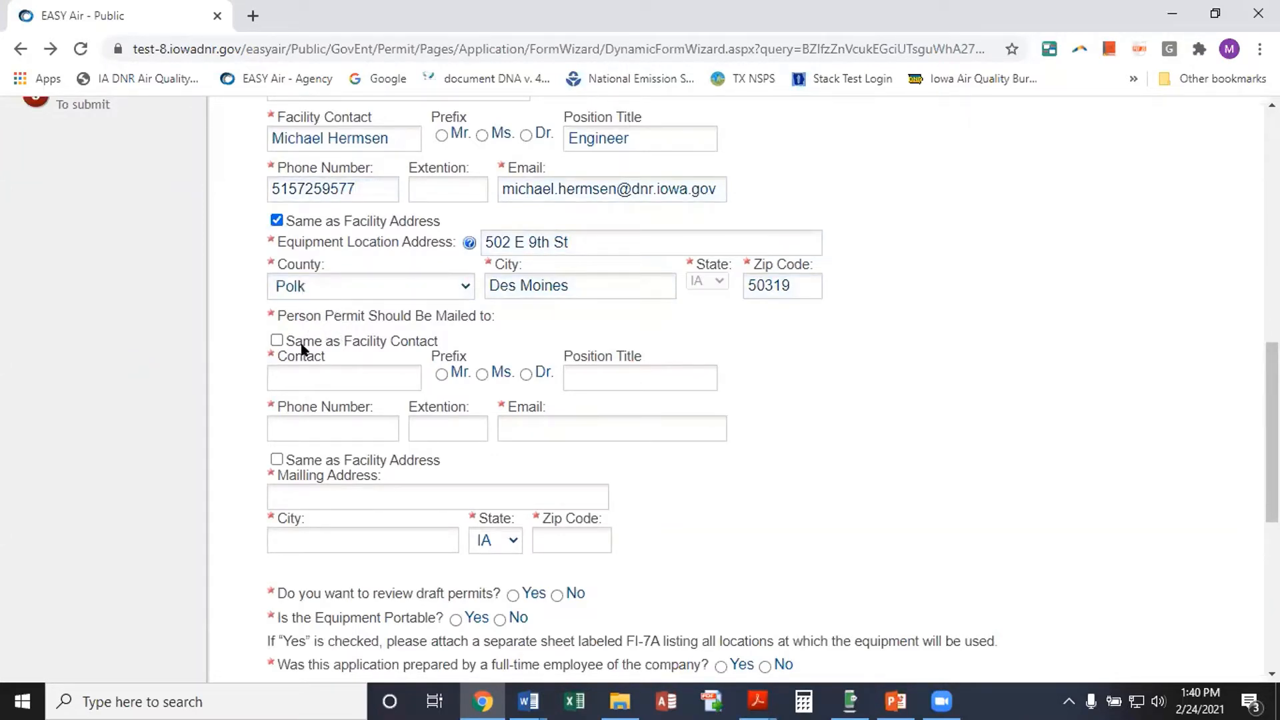
{"action": "left_click", "coordinate": [277, 340]}
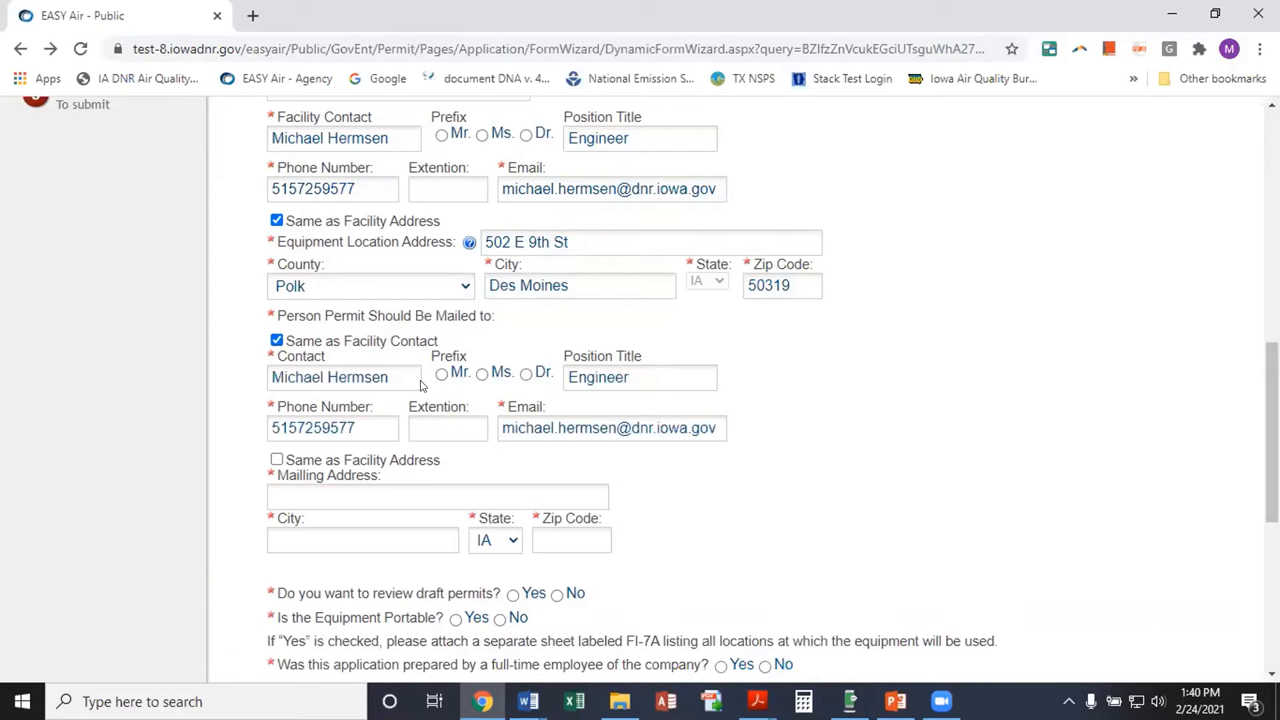
{"action": "scroll", "coordinate": [426, 384], "scroll_direction": "down", "scroll_amount": 1}
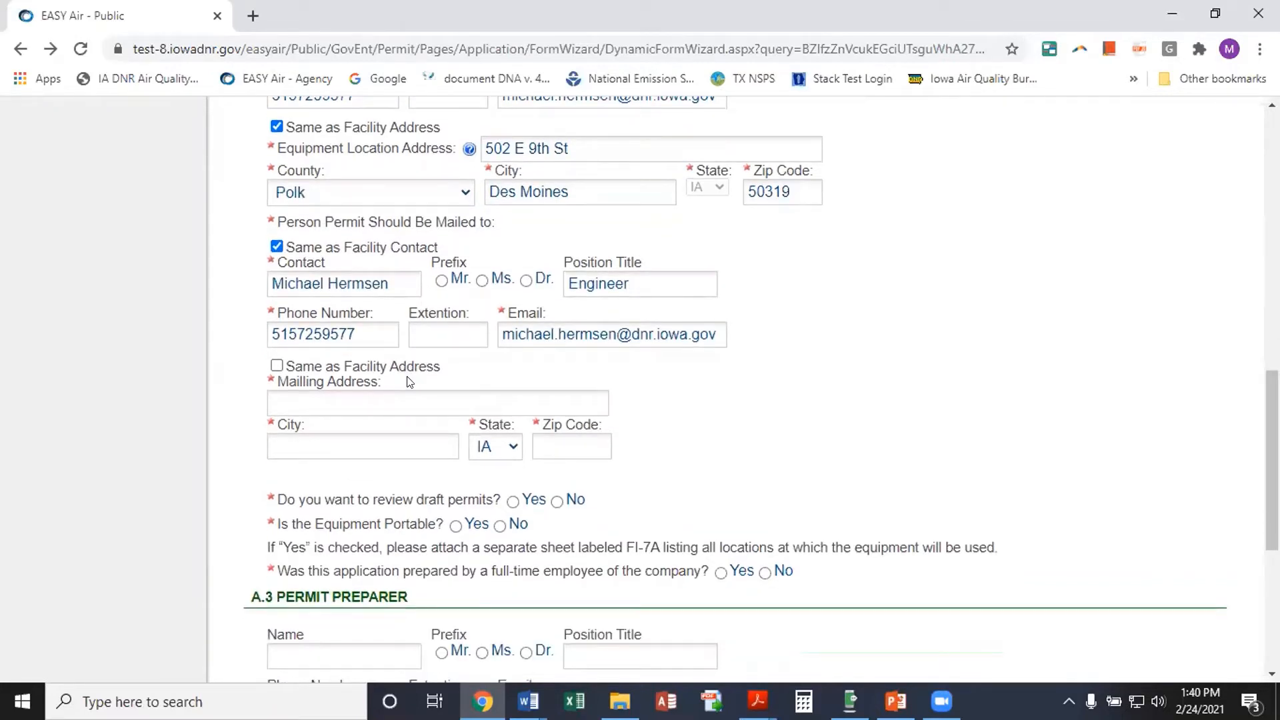
{"action": "left_click", "coordinate": [277, 365]}
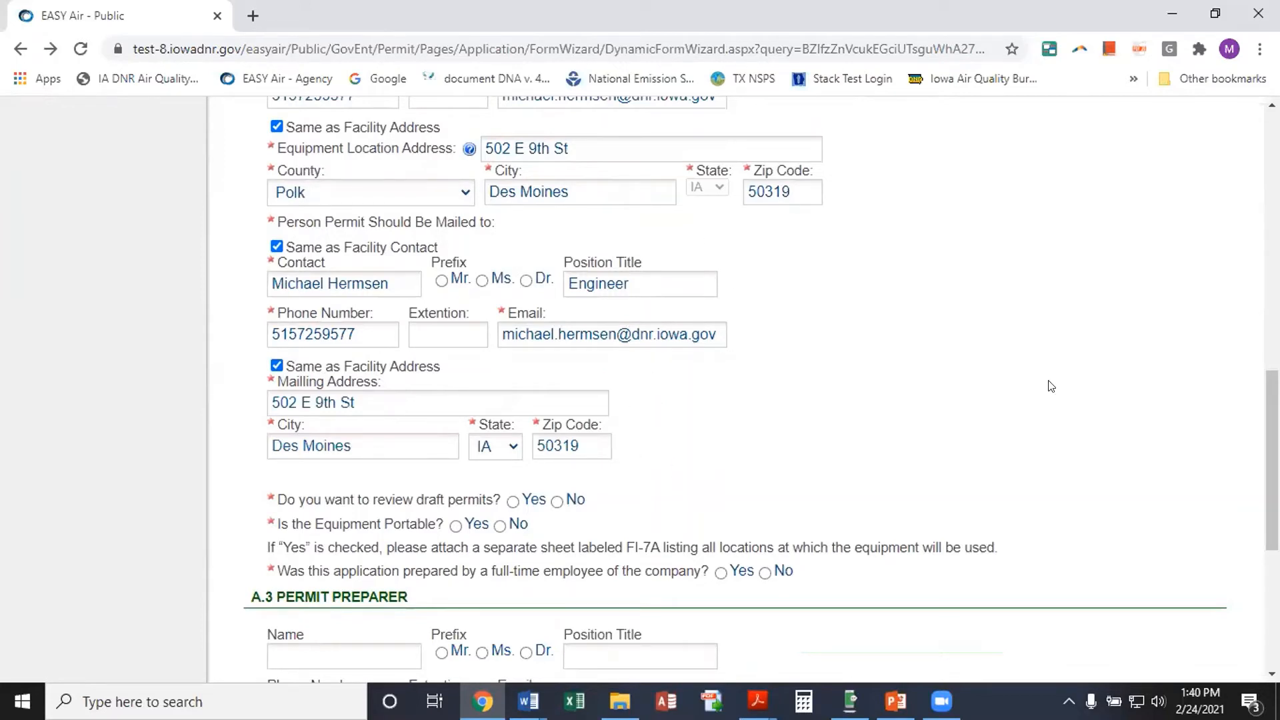
Answer Yes to reviewing draft permits and No to Equipment Portable
{"action": "scroll", "coordinate": [1052, 387], "scroll_direction": "up", "scroll_amount": 1}
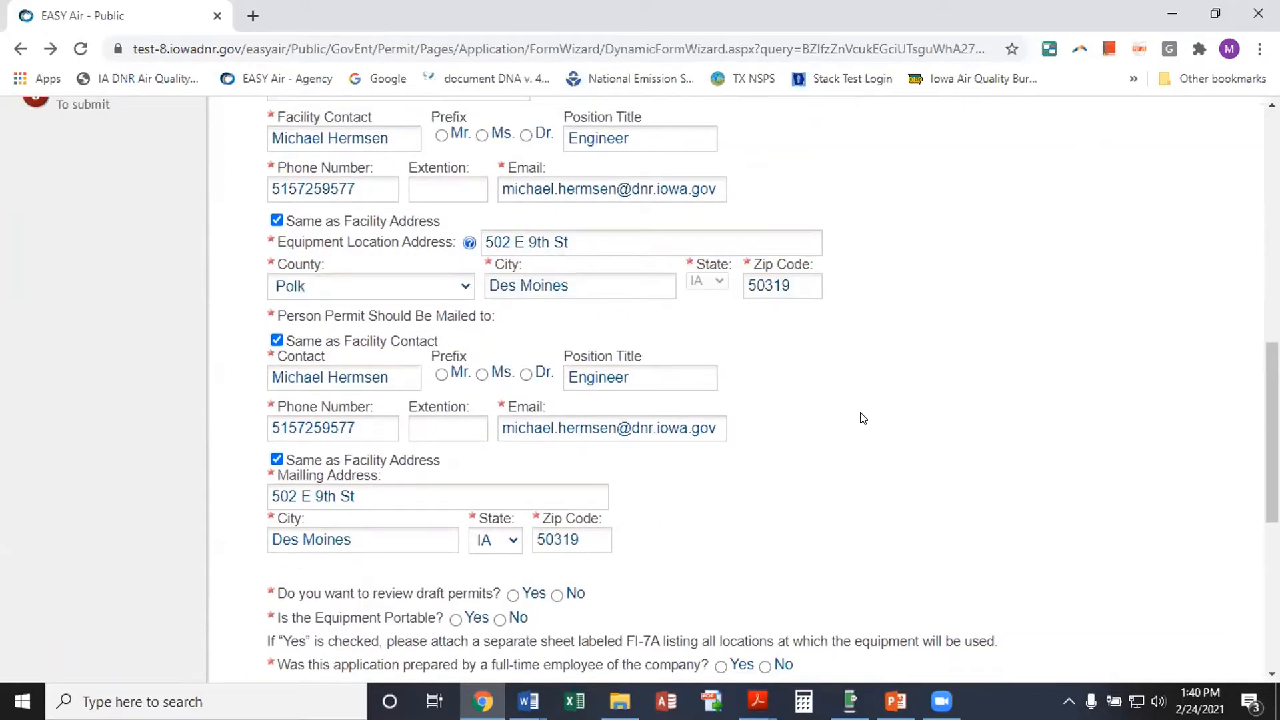
{"action": "scroll", "coordinate": [863, 418], "scroll_direction": "down", "scroll_amount": 1}
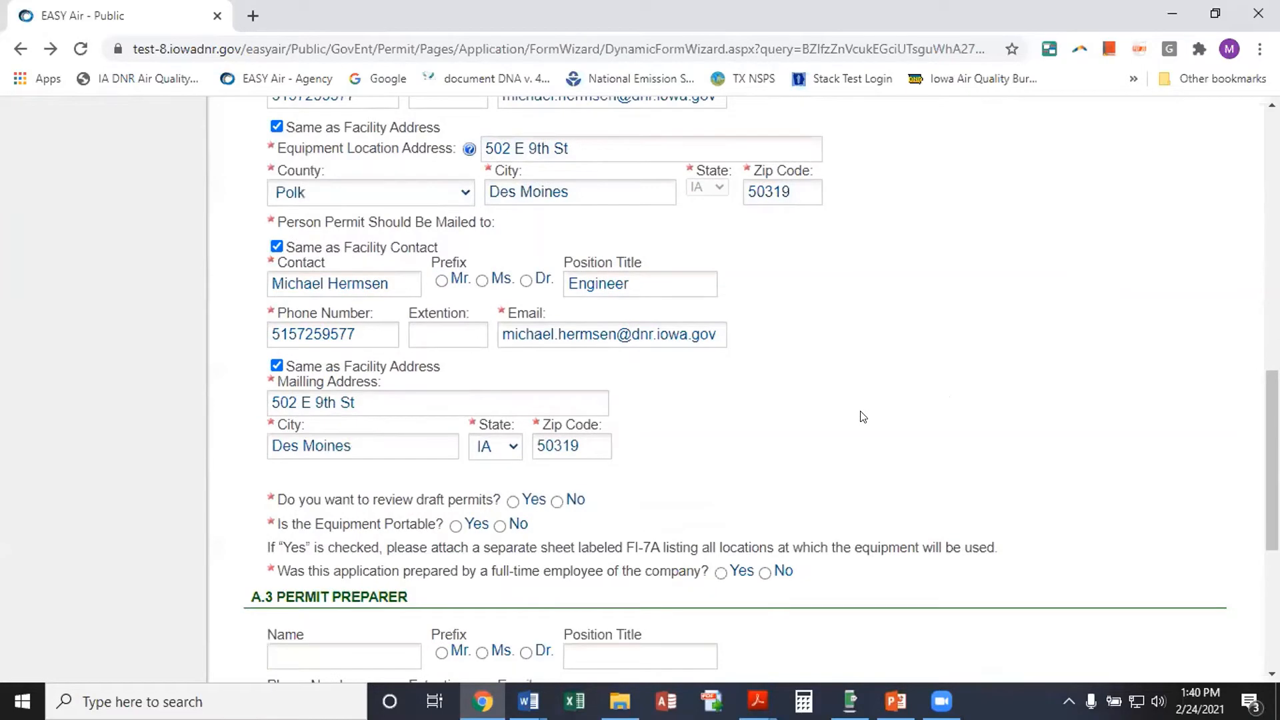
{"action": "scroll", "coordinate": [862, 416], "scroll_direction": "down", "scroll_amount": 3}
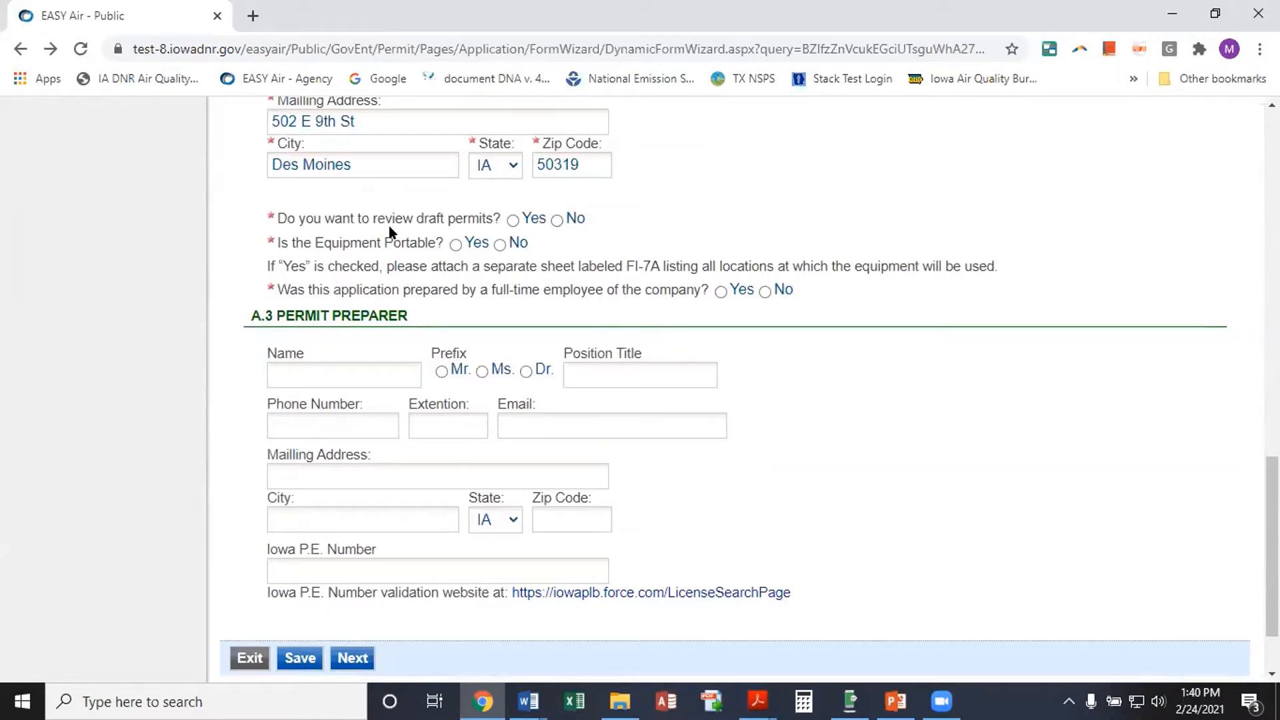
{"action": "left_click", "coordinate": [513, 220]}
{"action": "left_click", "coordinate": [500, 245]}
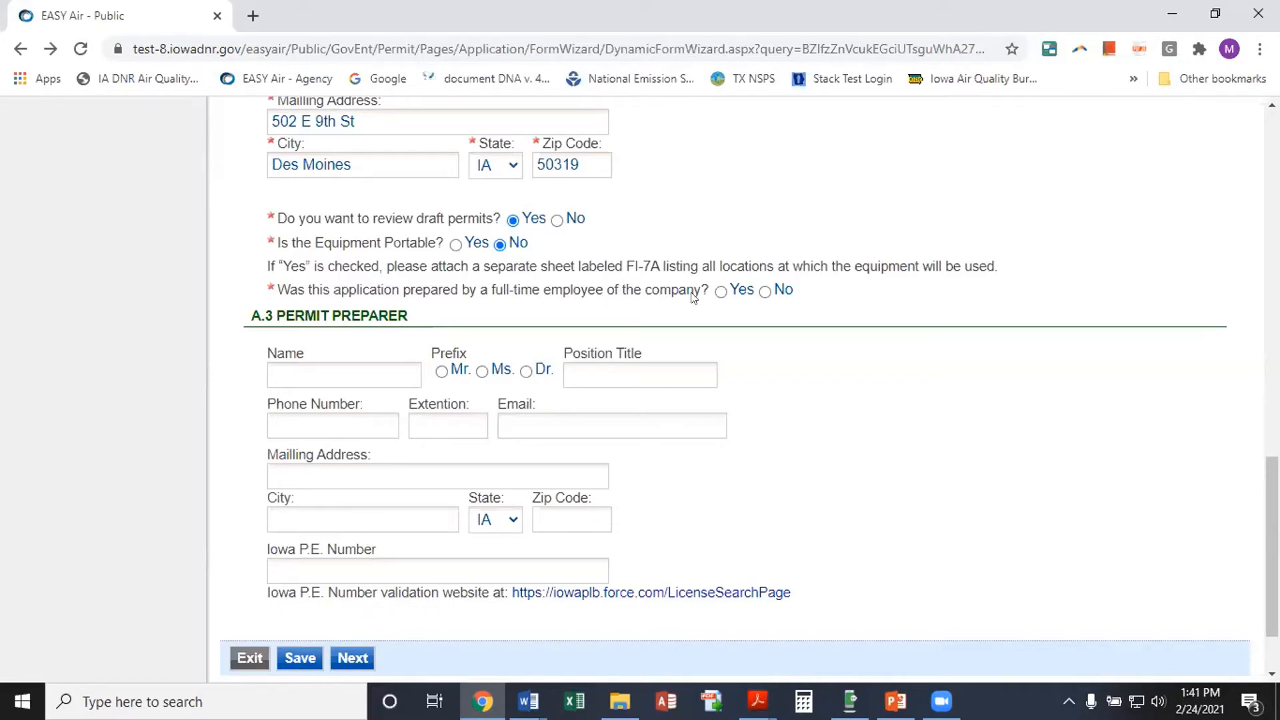
Answer No to the full-time employee question and open the P.E. signature document link
{"action": "left_click", "coordinate": [764, 292]}
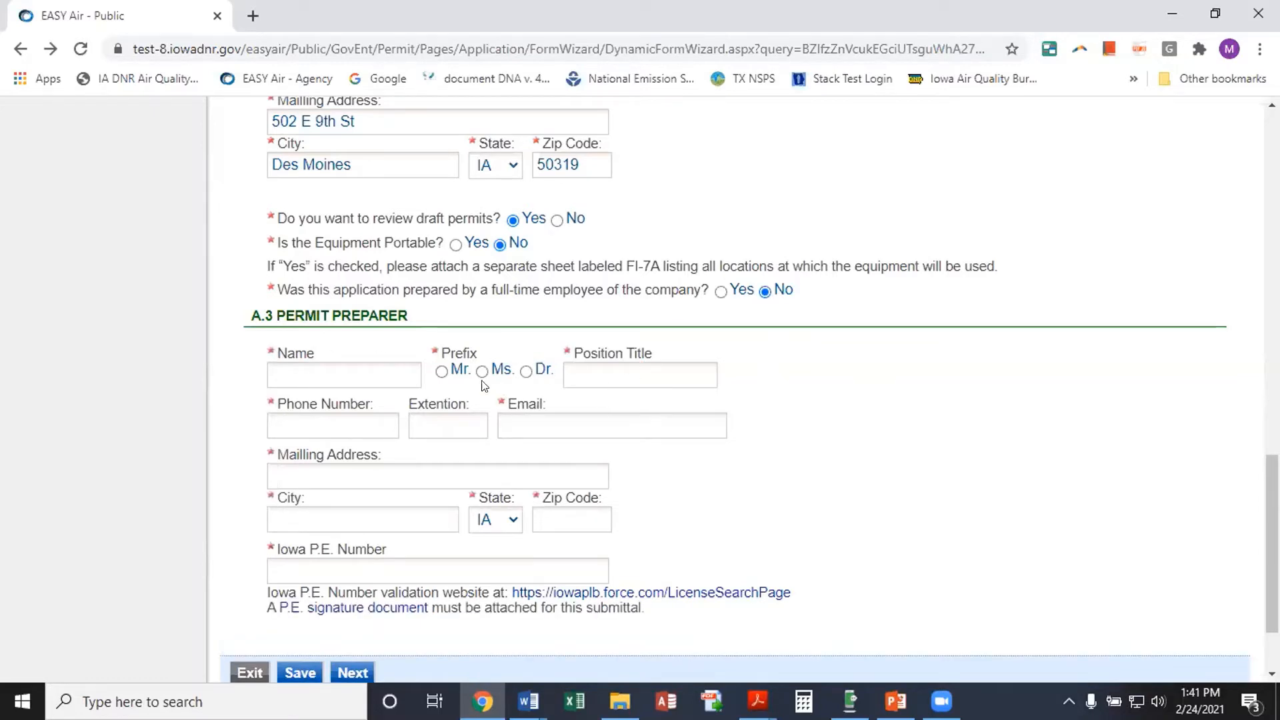
{"action": "scroll", "coordinate": [786, 447], "scroll_direction": "down", "scroll_amount": 2}
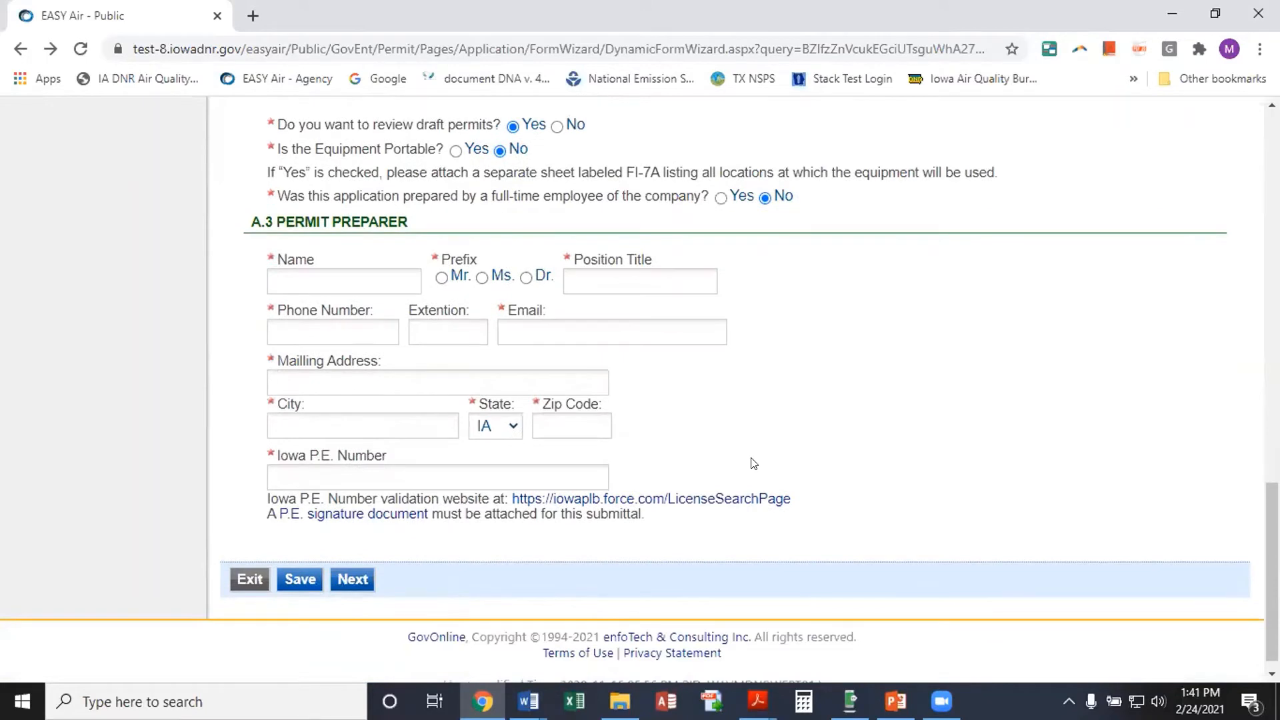
{"action": "left_click", "coordinate": [350, 515]}
Confirm opening PE_Signature.pdf in a new tab, then return to the EASY Air permit form
{"action": "left_click", "coordinate": [729, 206]}
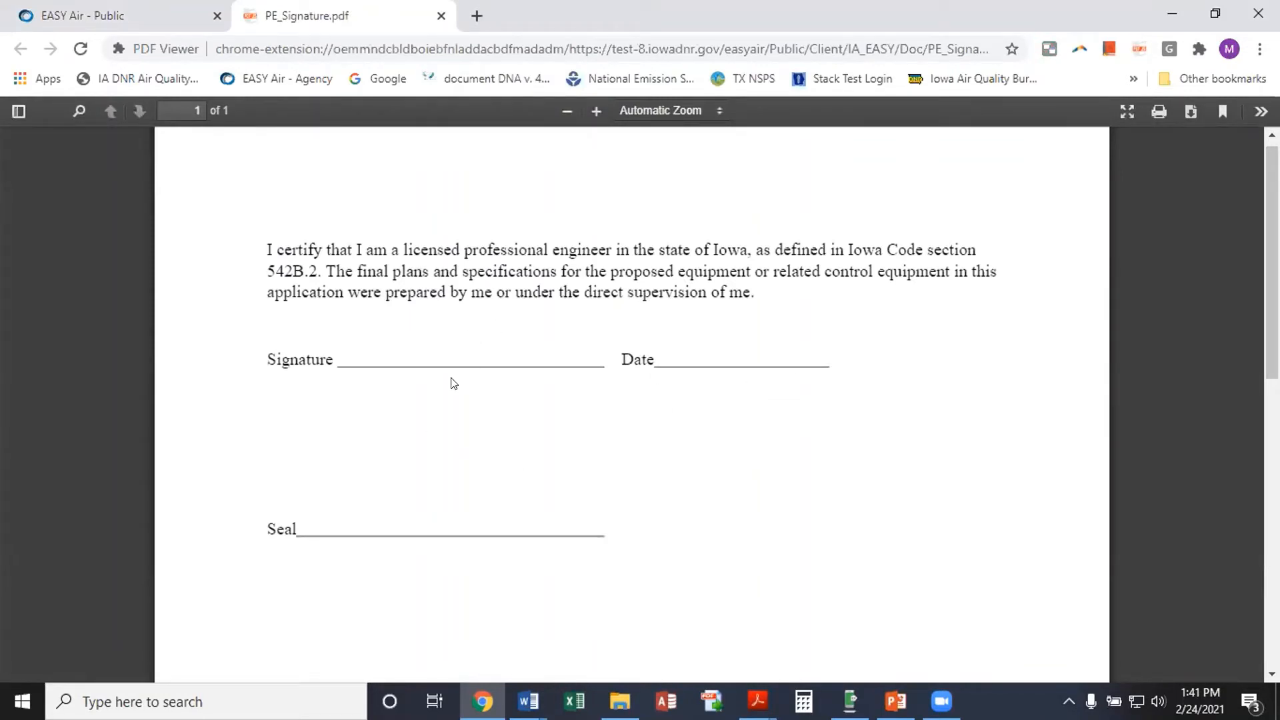
{"action": "left_click", "coordinate": [166, 18]}
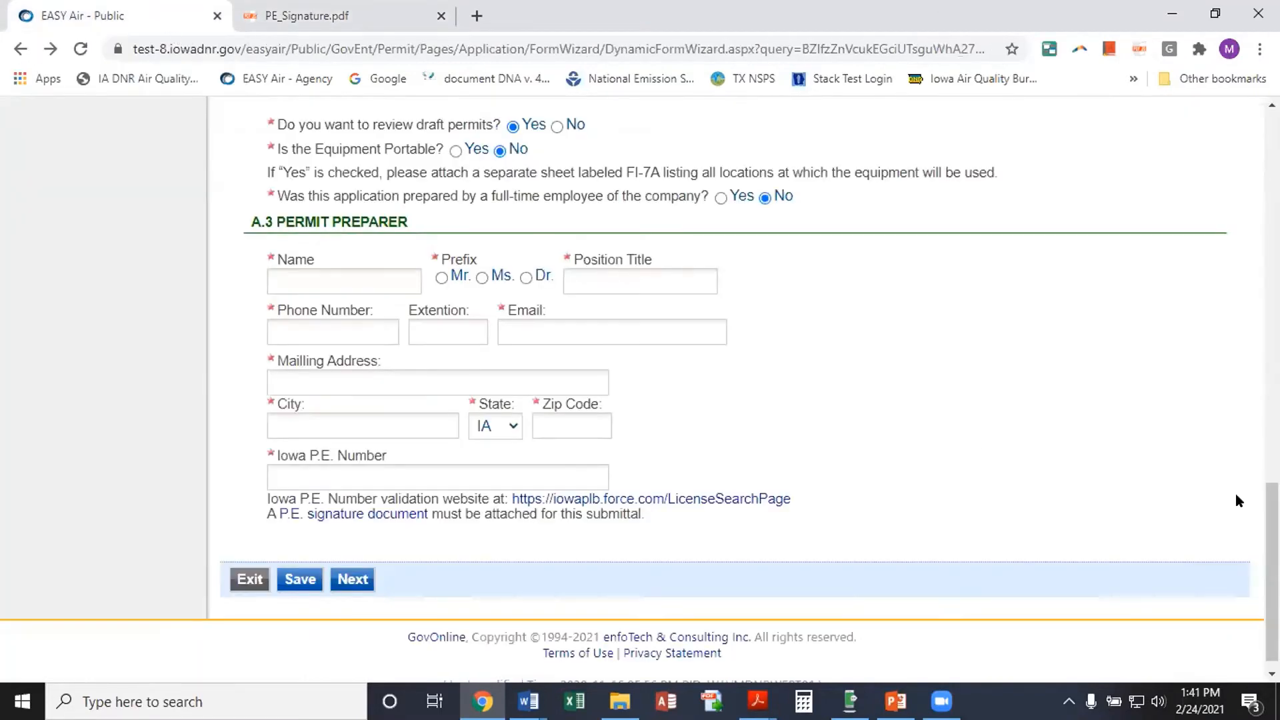
After Next flags missing preparer fields, switch the full-time employee answer to Yes and continue
{"action": "scroll", "coordinate": [1091, 501], "scroll_direction": "down", "scroll_amount": 1}
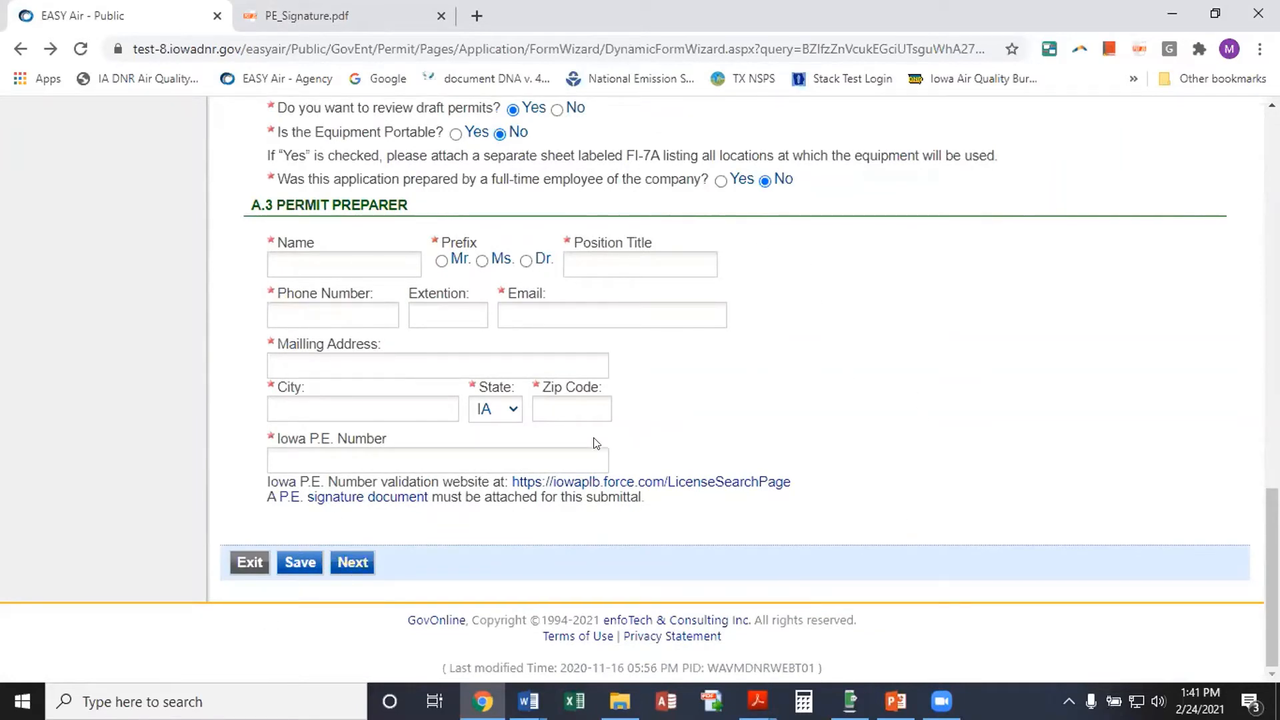
{"action": "left_click", "coordinate": [365, 557]}
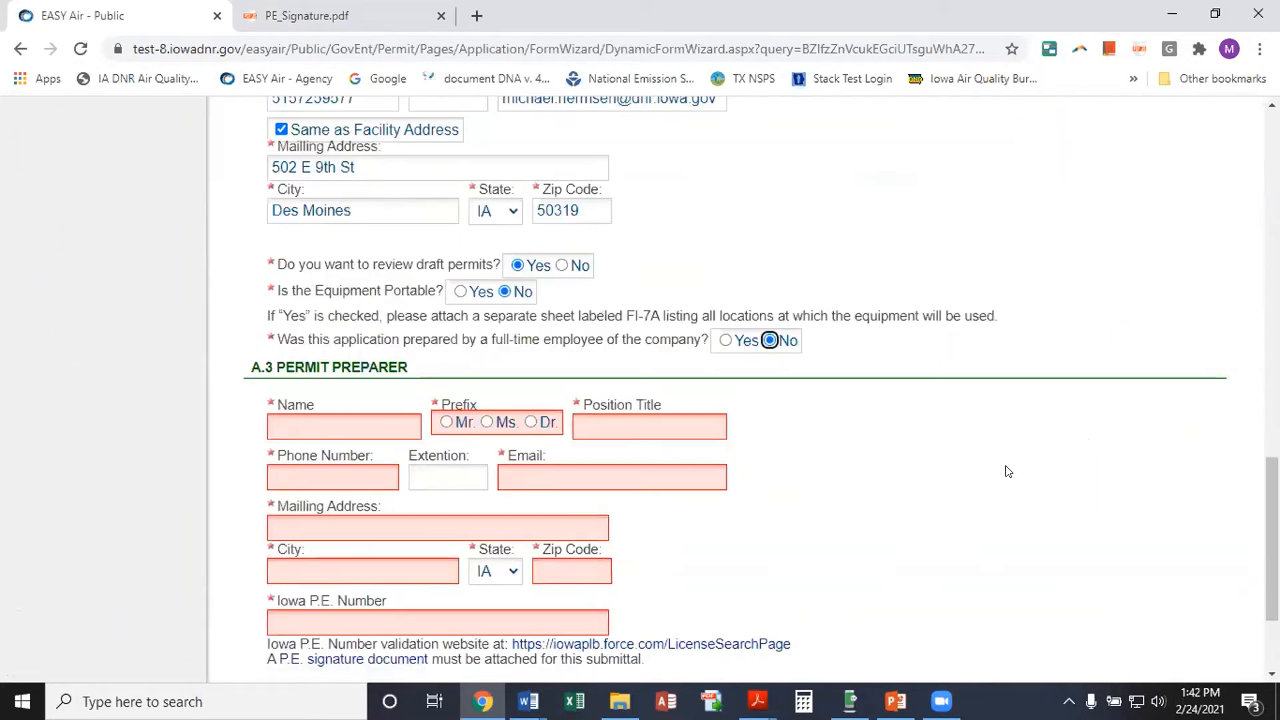
{"action": "scroll", "coordinate": [999, 471], "scroll_direction": "up", "scroll_amount": 8}
{"action": "scroll", "coordinate": [999, 471], "scroll_direction": "down", "scroll_amount": 15}
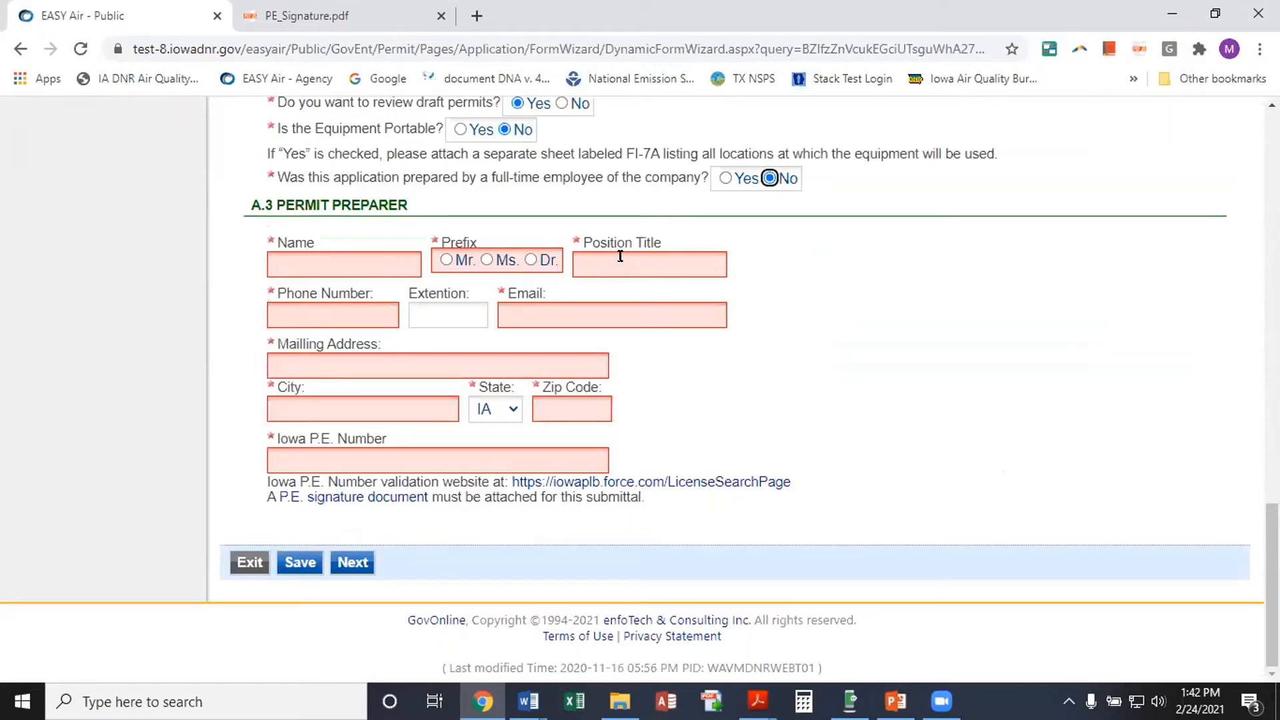
{"action": "left_click", "coordinate": [726, 178]}
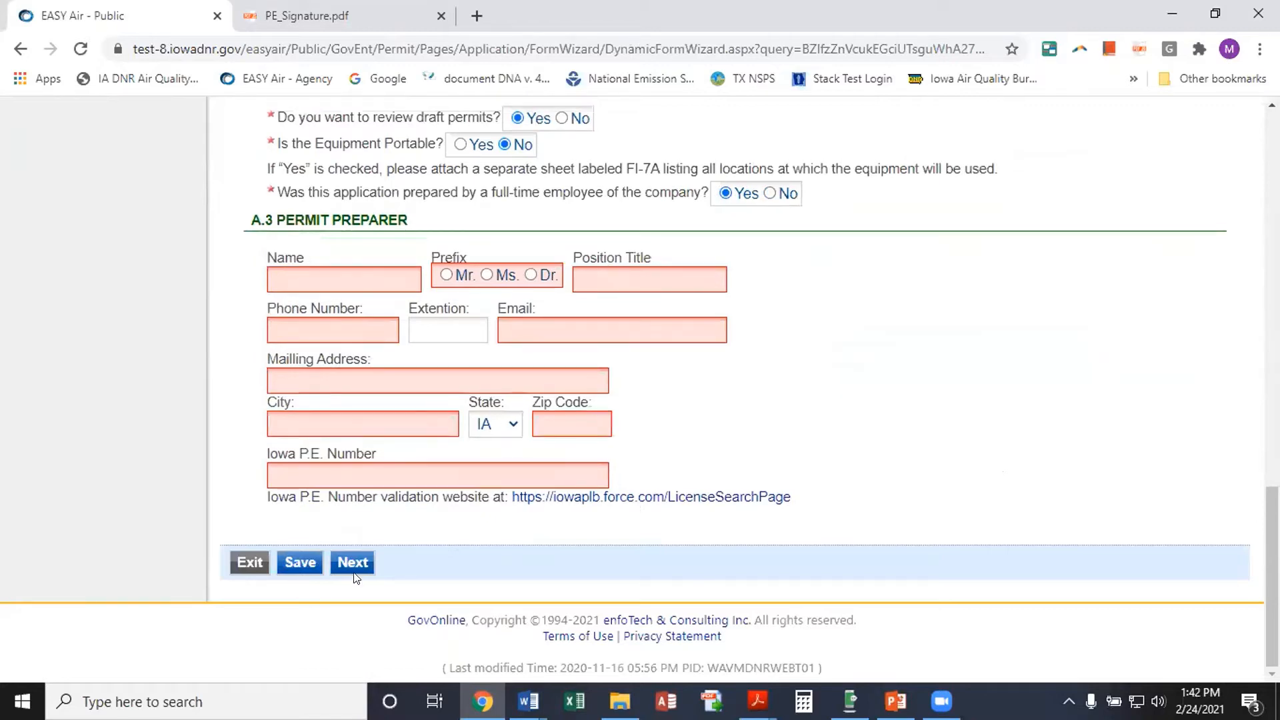
{"action": "left_click", "coordinate": [354, 565]}
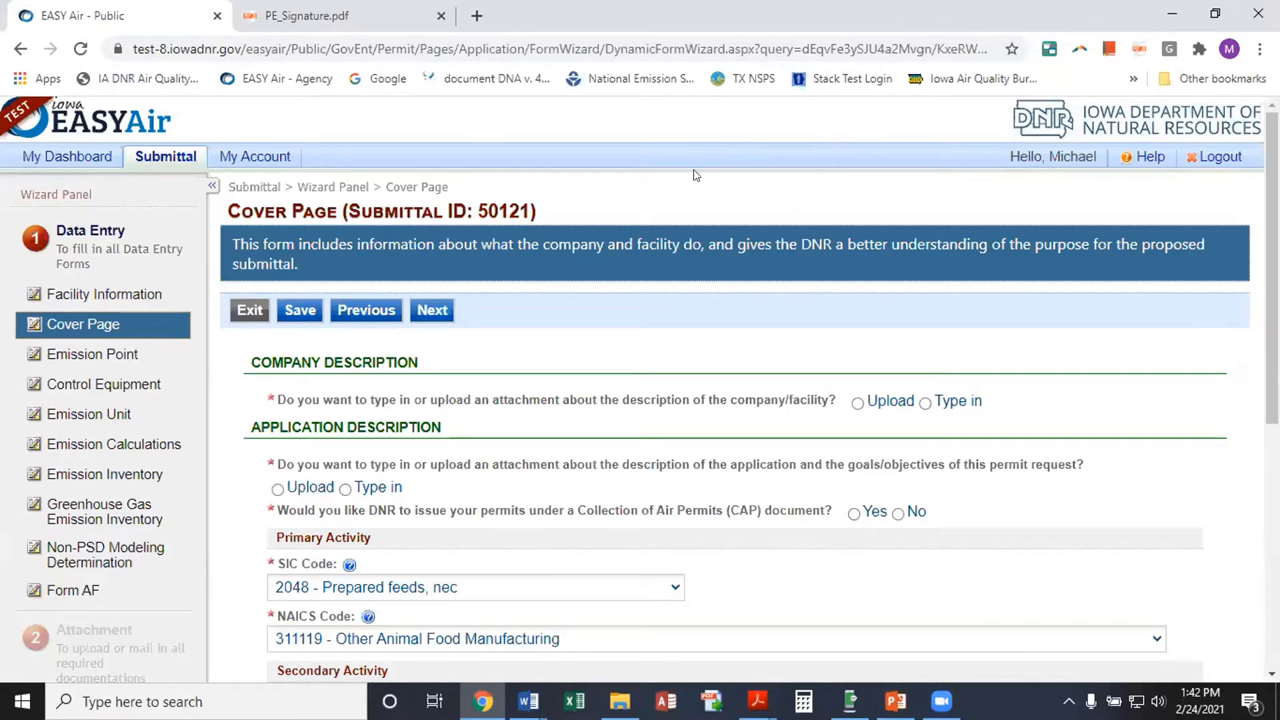
Return from the Cover Page to the Facility Information form via the Wizard Panel
{"action": "left_click", "coordinate": [112, 295]}
{"action": "scroll", "coordinate": [501, 338], "scroll_direction": "up", "scroll_amount": 4}
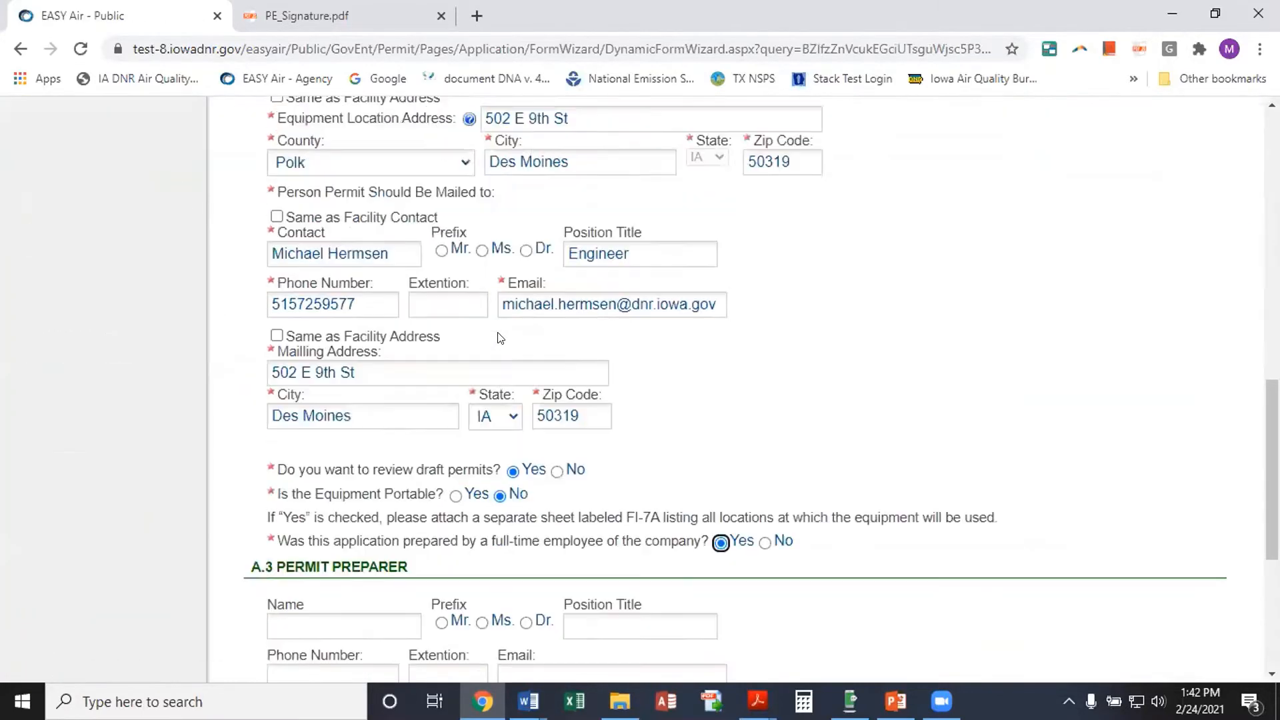
{"action": "scroll", "coordinate": [500, 338], "scroll_direction": "up", "scroll_amount": 12}
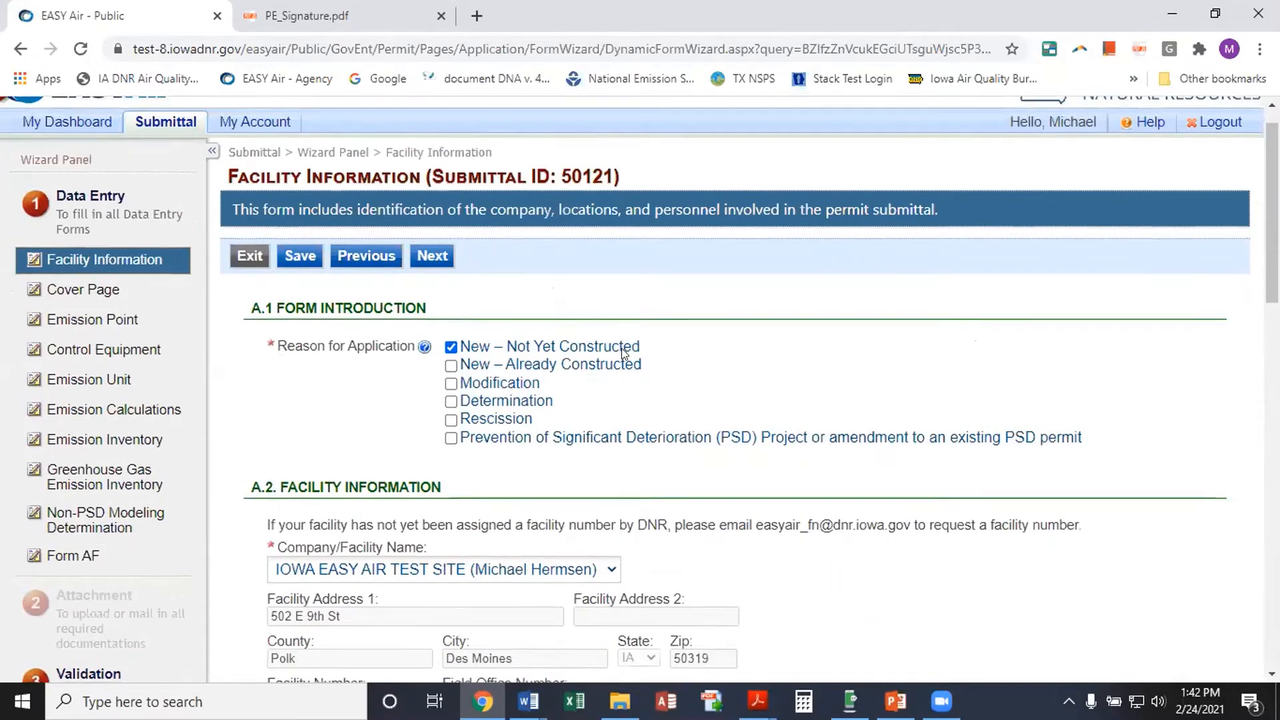
{"action": "scroll", "coordinate": [622, 351], "scroll_direction": "down", "scroll_amount": 1}
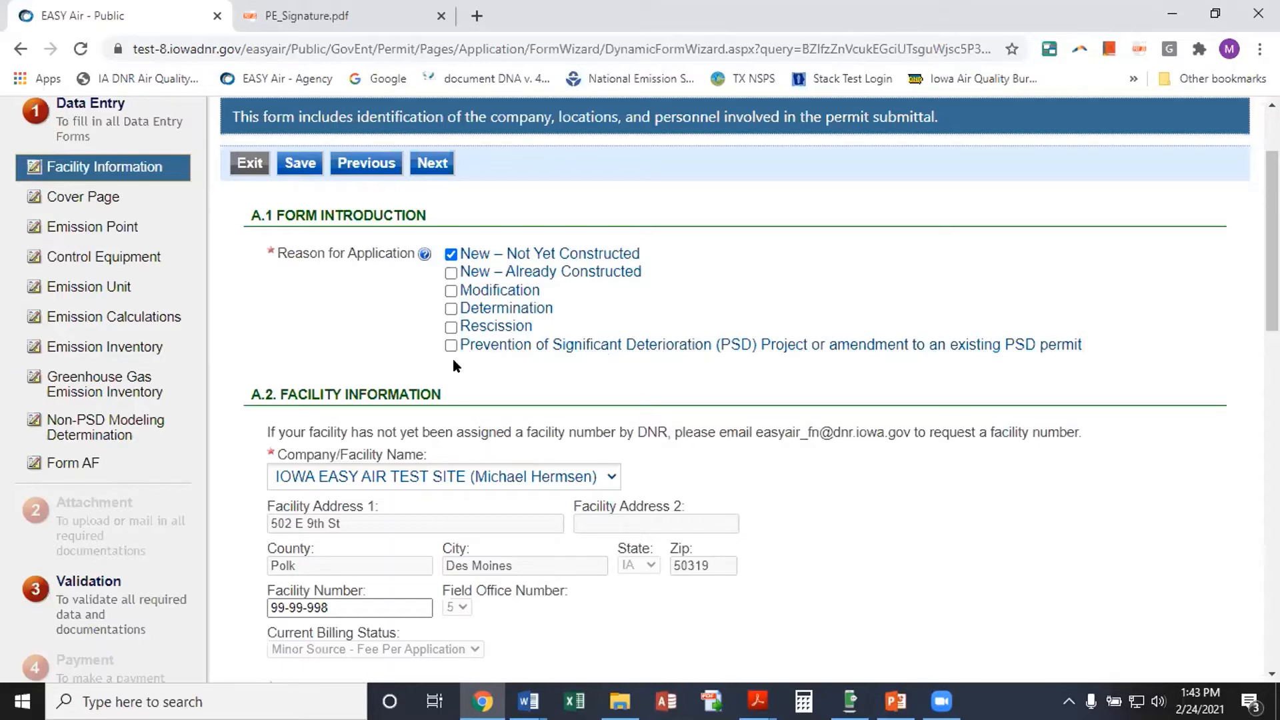
On the Cover Page, choose Upload for both the company description and application description
{"action": "left_click", "coordinate": [109, 198]}
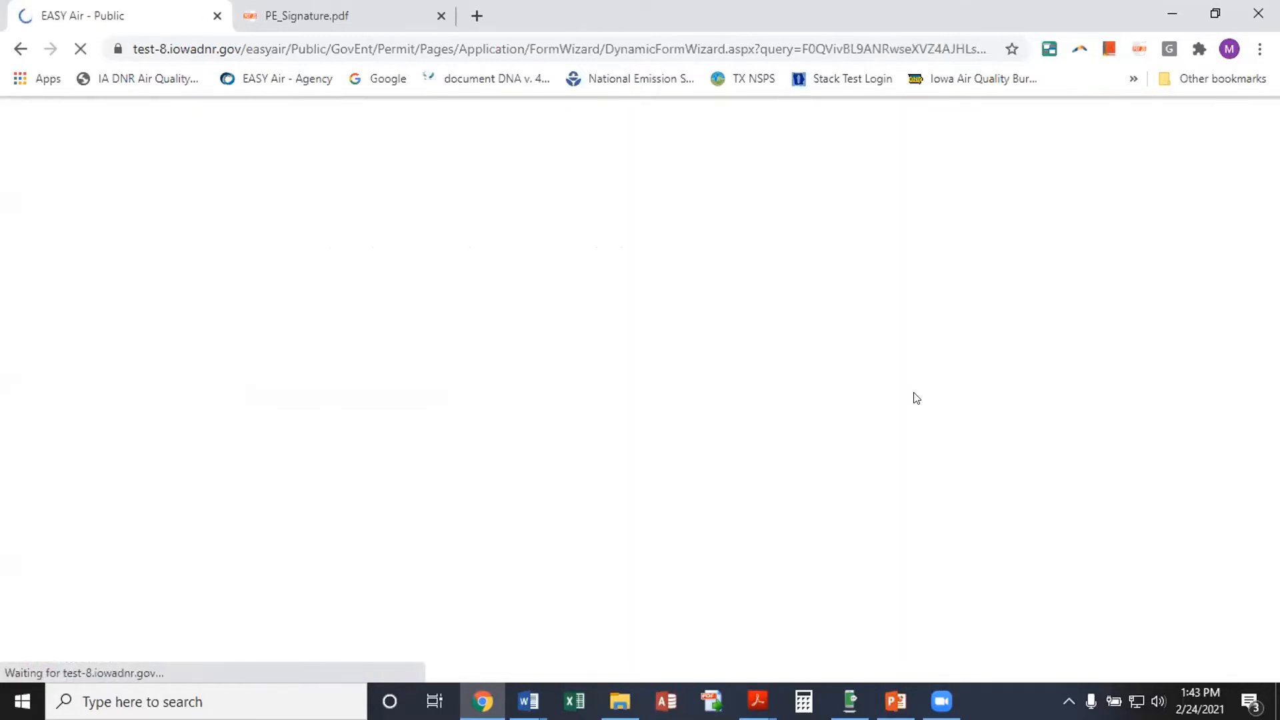
{"action": "scroll", "coordinate": [690, 450], "scroll_direction": "down", "scroll_amount": 1}
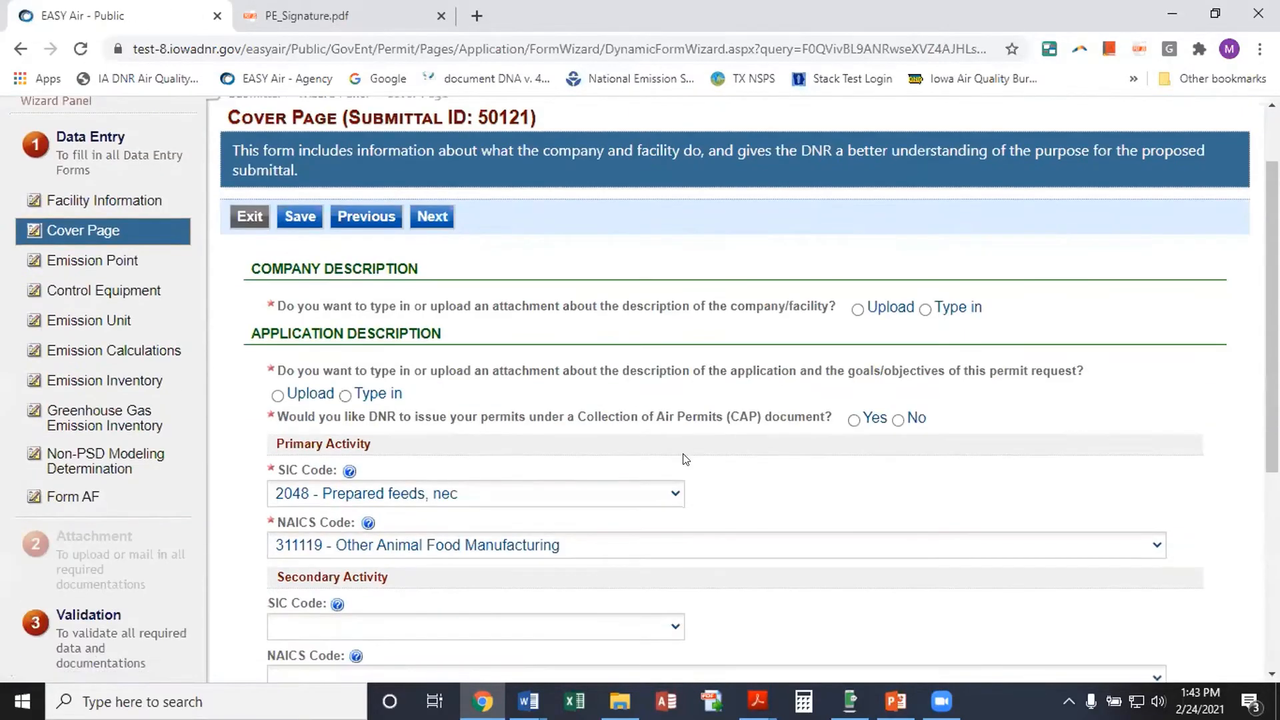
{"action": "scroll", "coordinate": [685, 459], "scroll_direction": "up", "scroll_amount": 1}
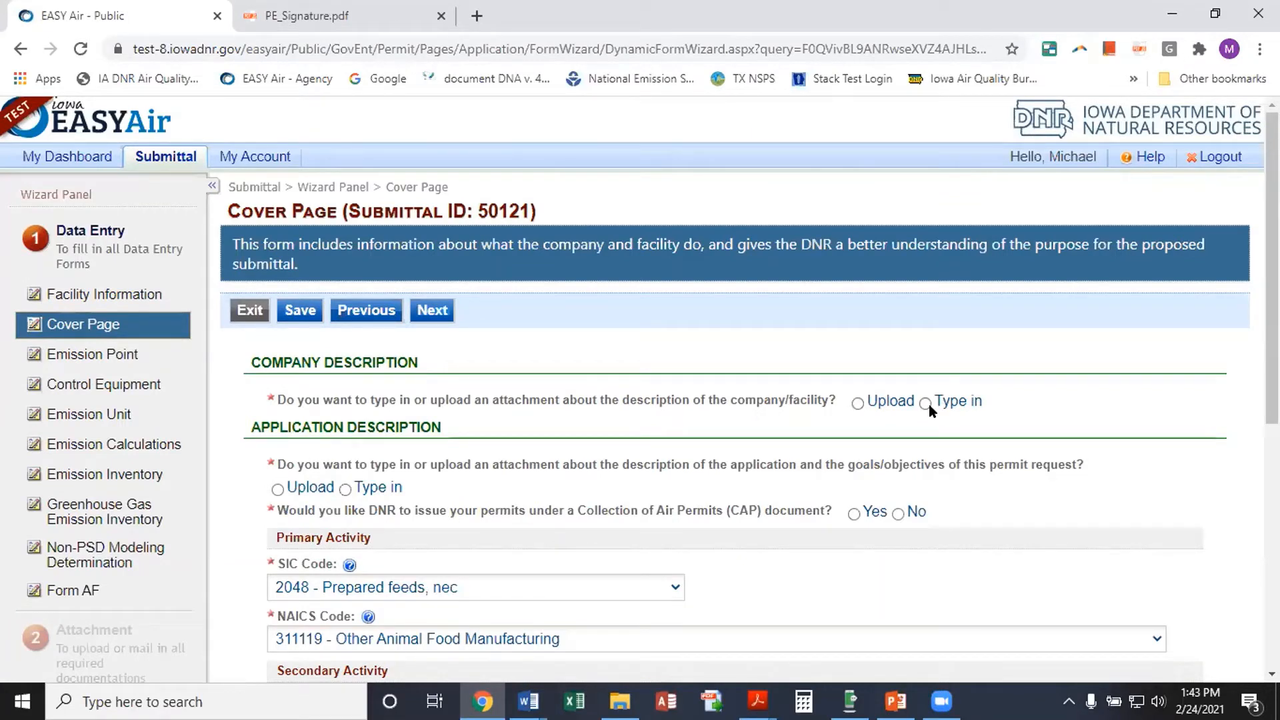
{"action": "left_click", "coordinate": [858, 403]}
{"action": "scroll", "coordinate": [650, 427], "scroll_direction": "down", "scroll_amount": 1}
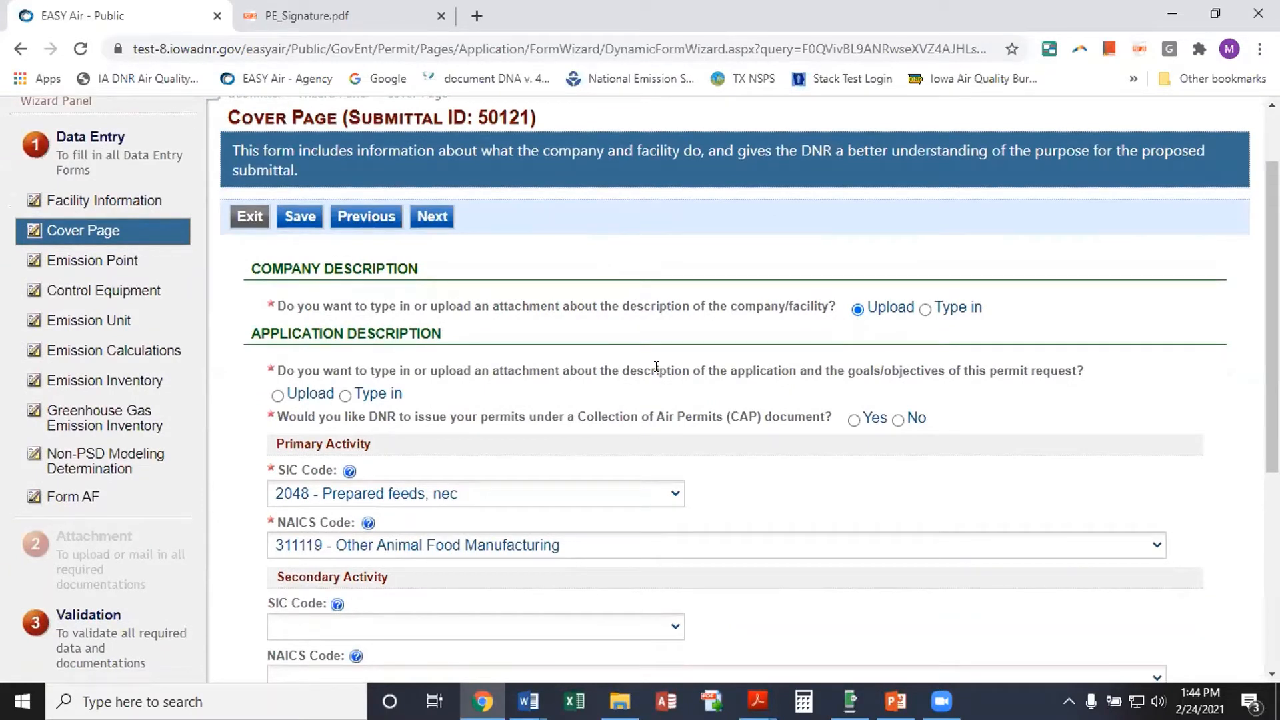
{"action": "left_click", "coordinate": [277, 396]}
Answer No to the Collection of Air Permits (CAP) document question, leaving SIC 2048 and NAICS 311119
{"action": "scroll", "coordinate": [544, 390], "scroll_direction": "down", "scroll_amount": 2}
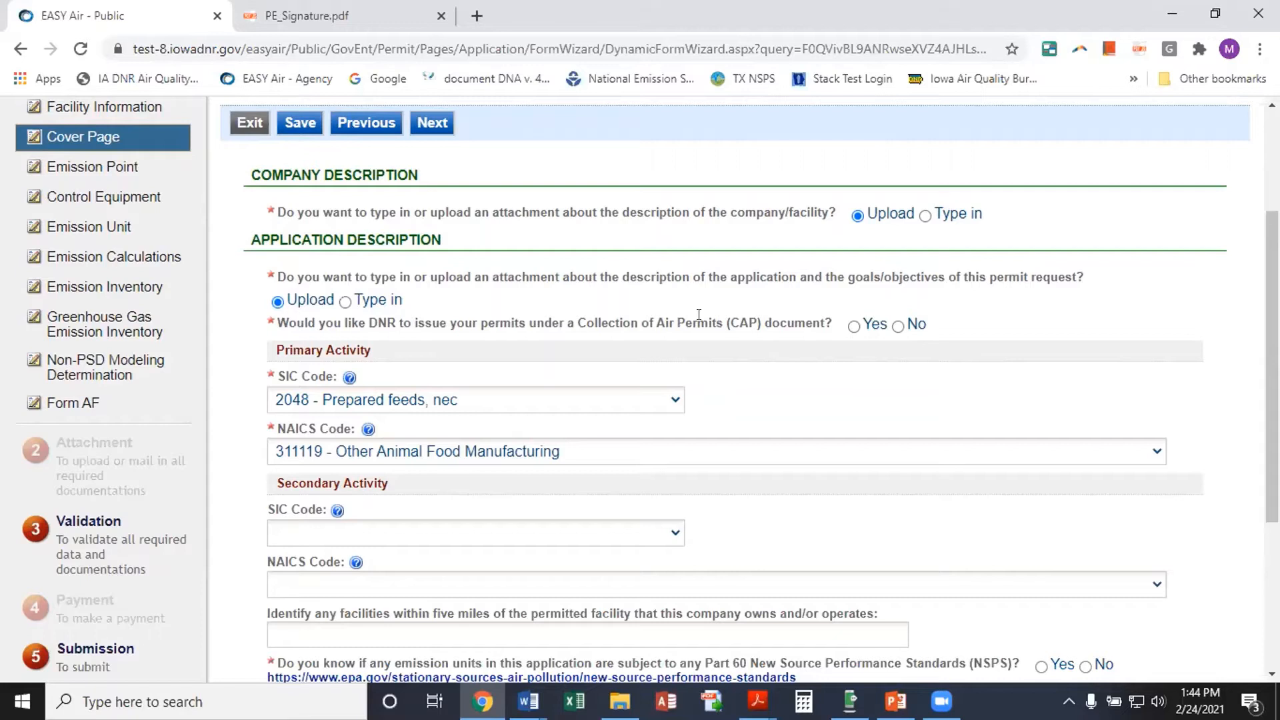
{"action": "left_click", "coordinate": [898, 326]}
{"action": "scroll", "coordinate": [532, 366], "scroll_direction": "down", "scroll_amount": 1}
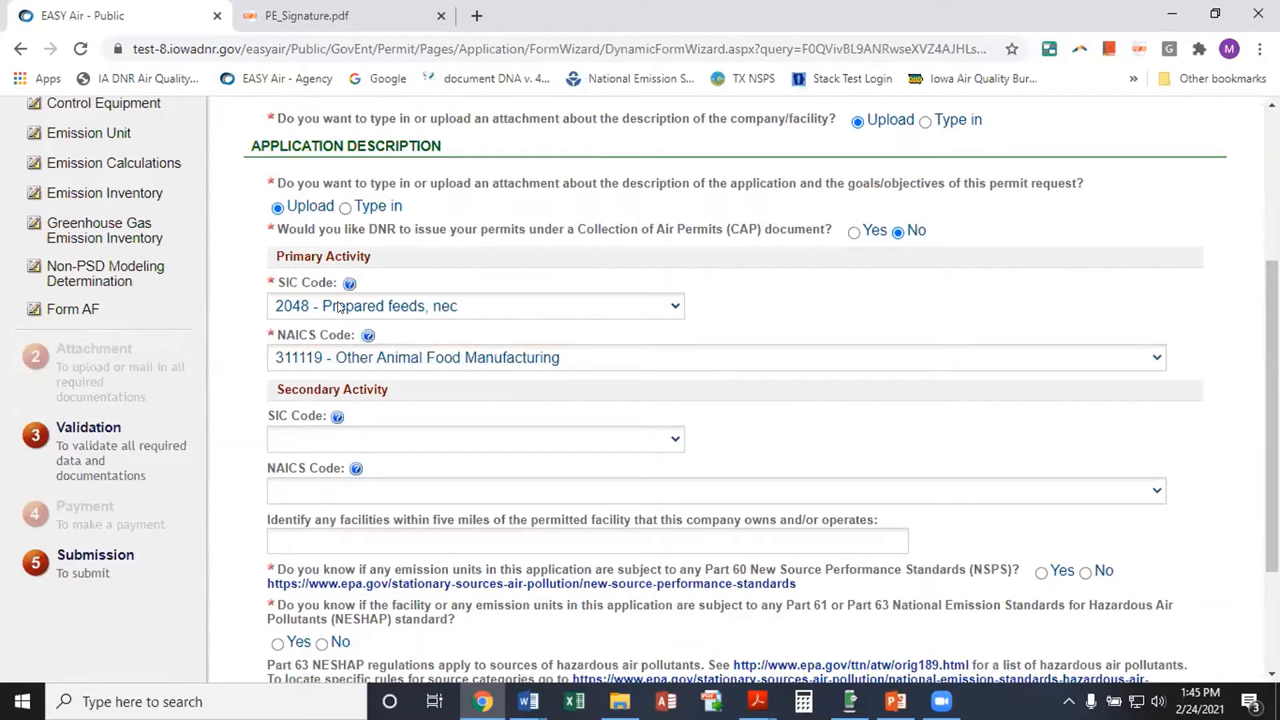
{"action": "mouse_move", "coordinate": [346, 287]}
{"action": "scroll", "coordinate": [543, 397], "scroll_direction": "down", "scroll_amount": 3}
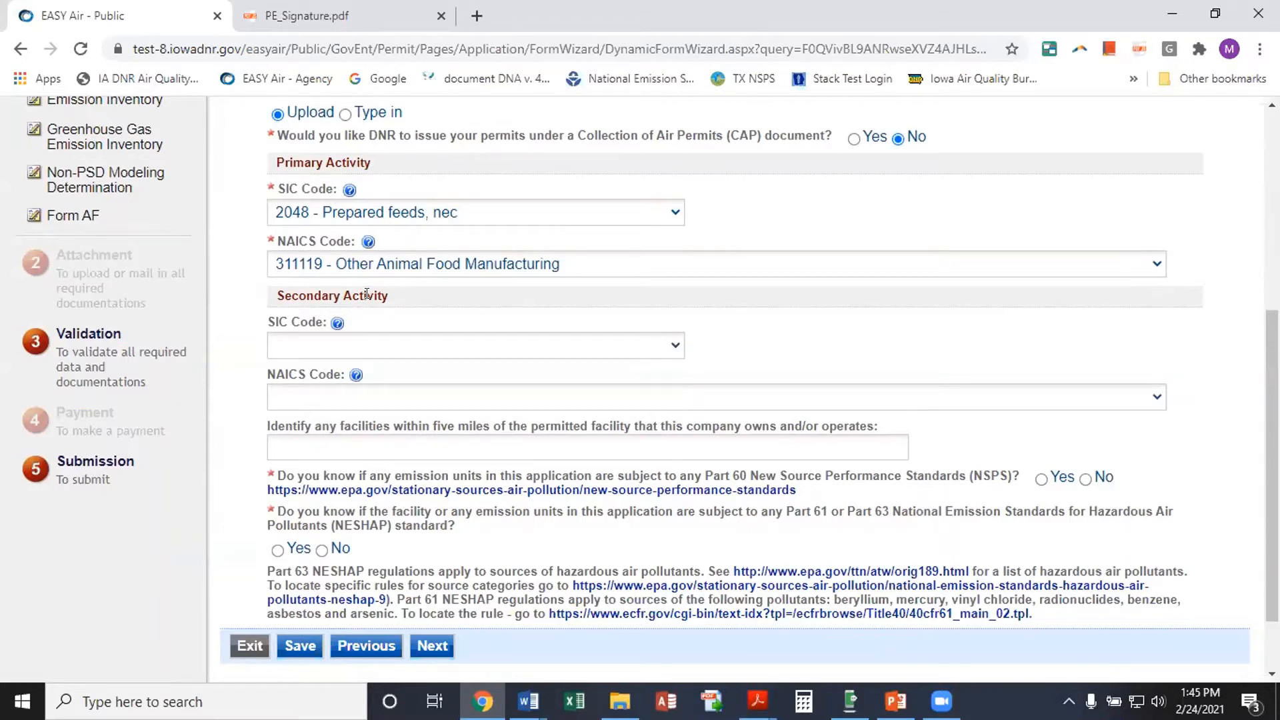
Answer No to whether any emission units fall under Part 60 NSPS
{"action": "scroll", "coordinate": [251, 372], "scroll_direction": "down", "scroll_amount": 1}
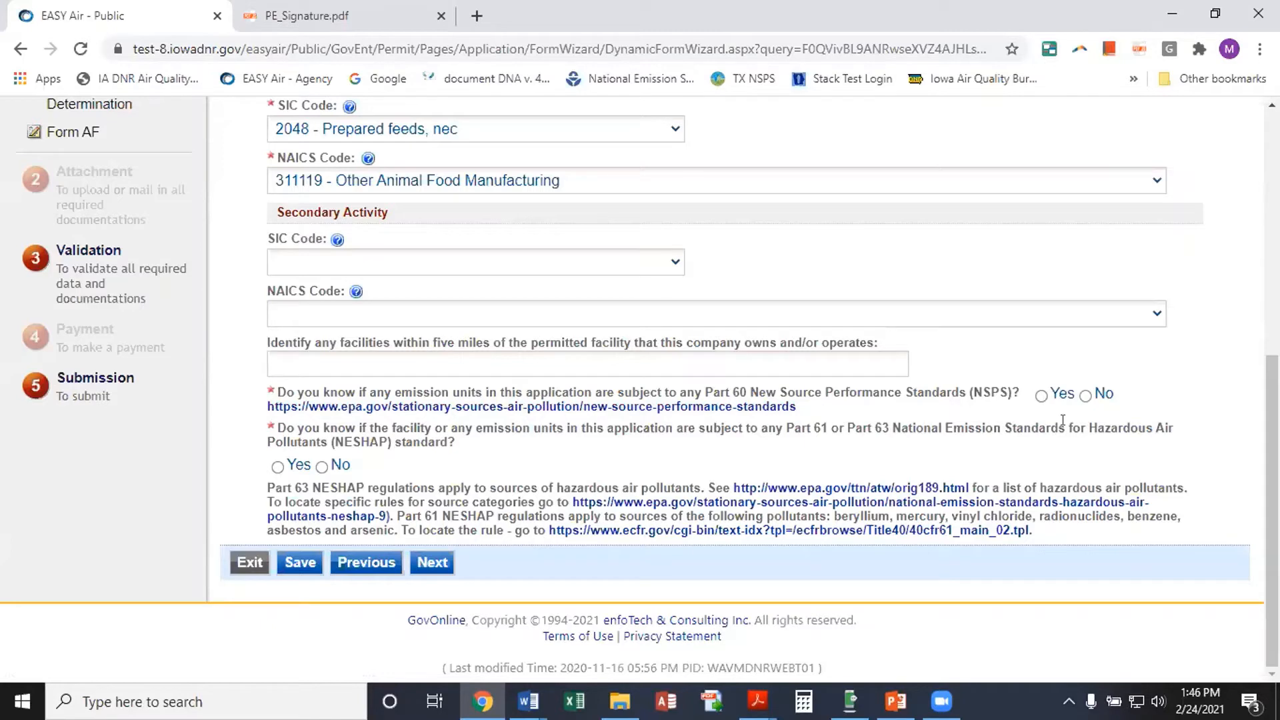
{"action": "left_click", "coordinate": [1085, 396]}
Answer Yes to NESHAP, enter subpart 'NESHAP 7D', and continue to the Emission Point page
{"action": "left_click", "coordinate": [277, 467]}
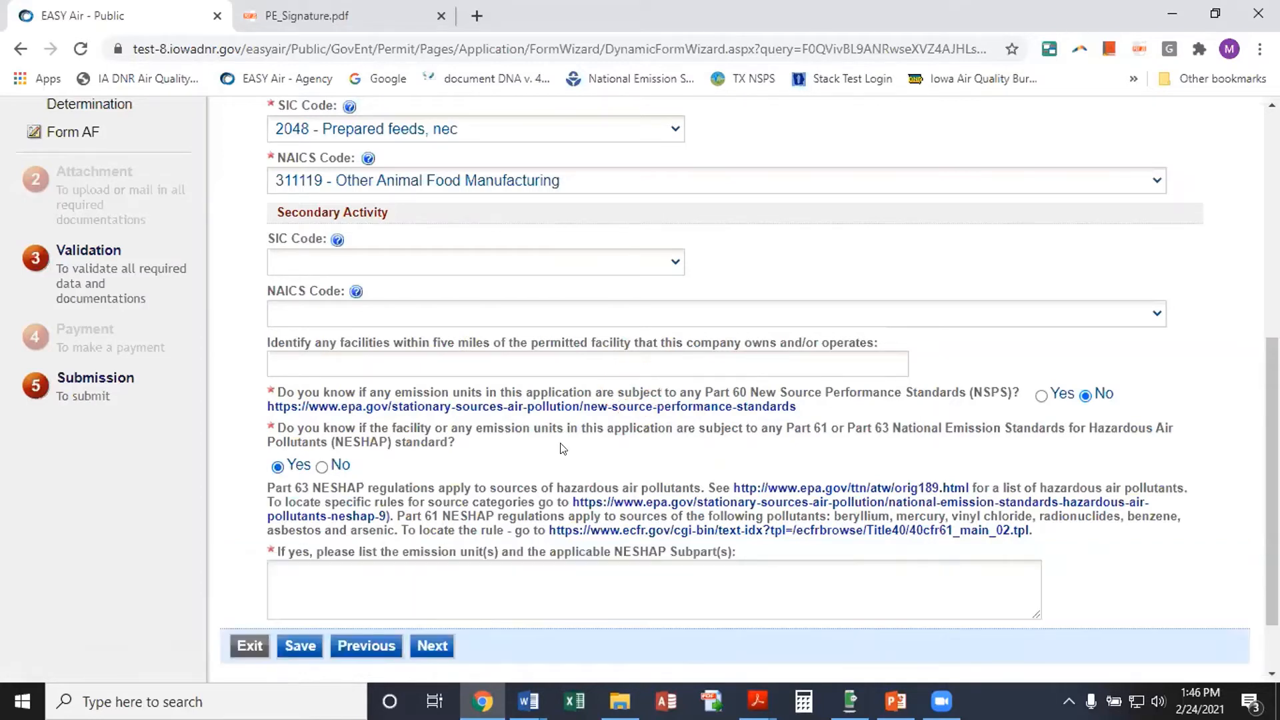
{"action": "left_click", "coordinate": [315, 566]}
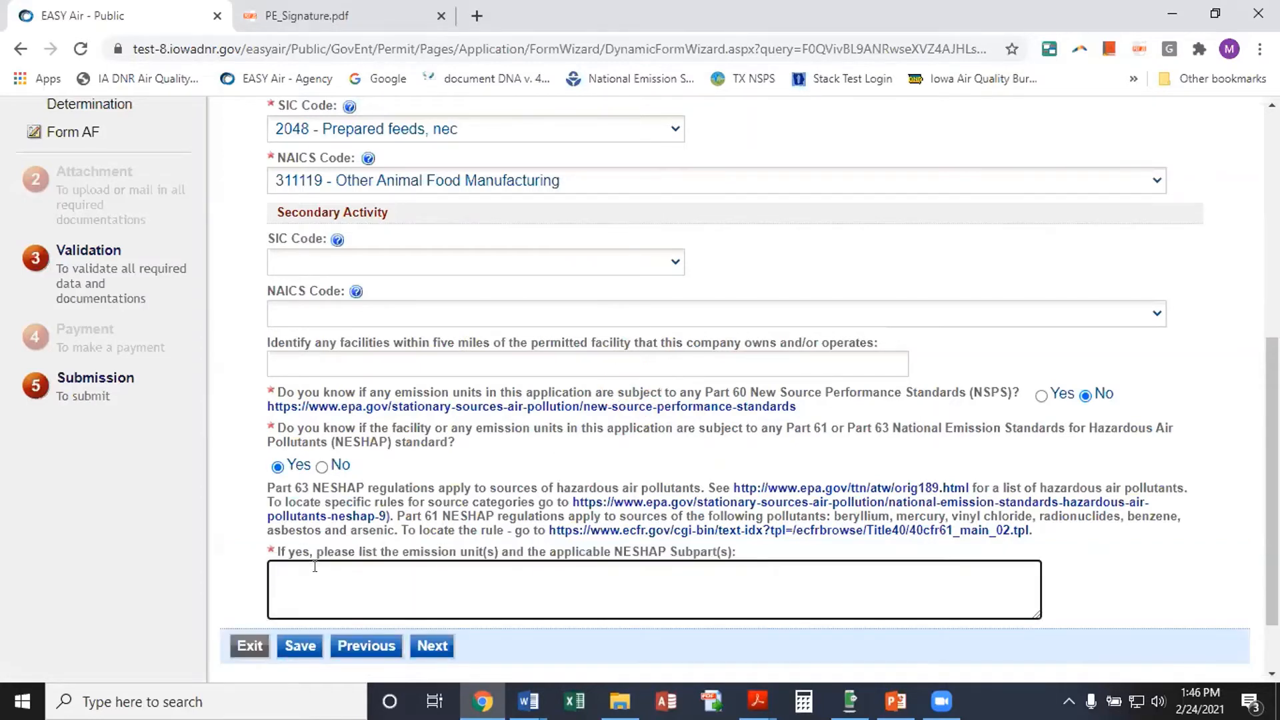
{"action": "type", "text": "NESHAP"}
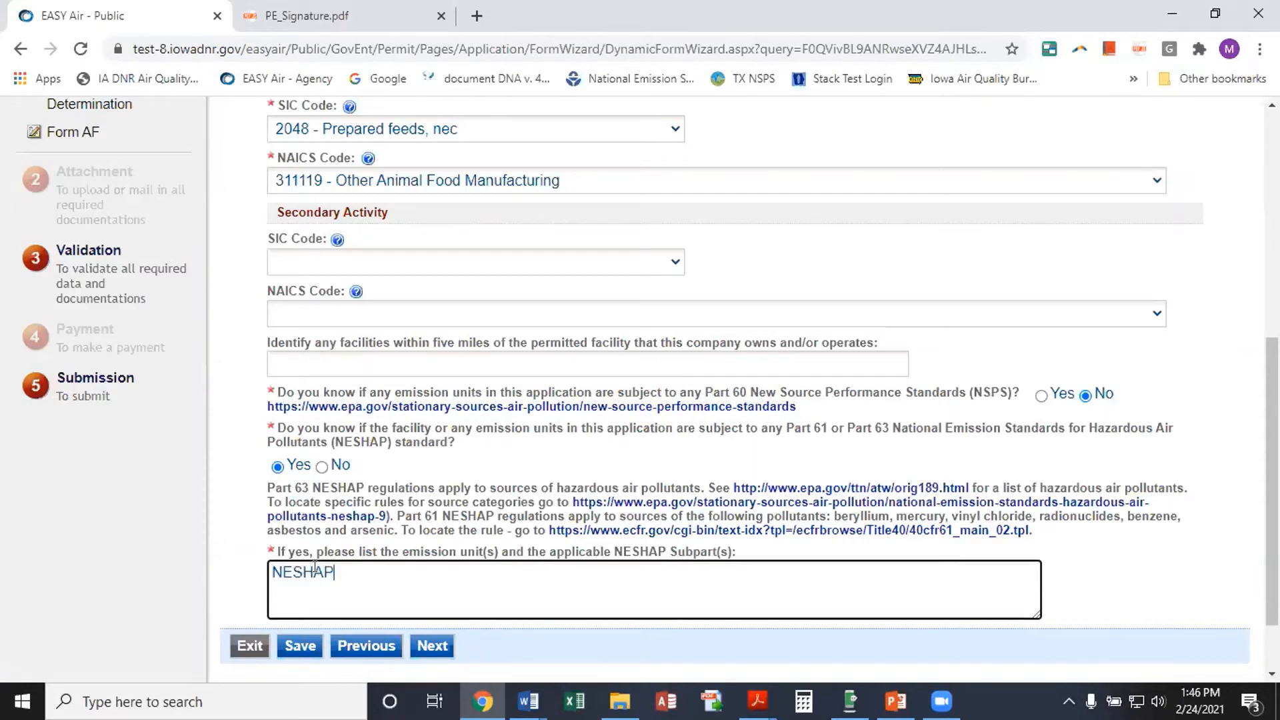
{"action": "type", "text": " 7D"}
{"action": "left_click", "coordinate": [432, 645]}
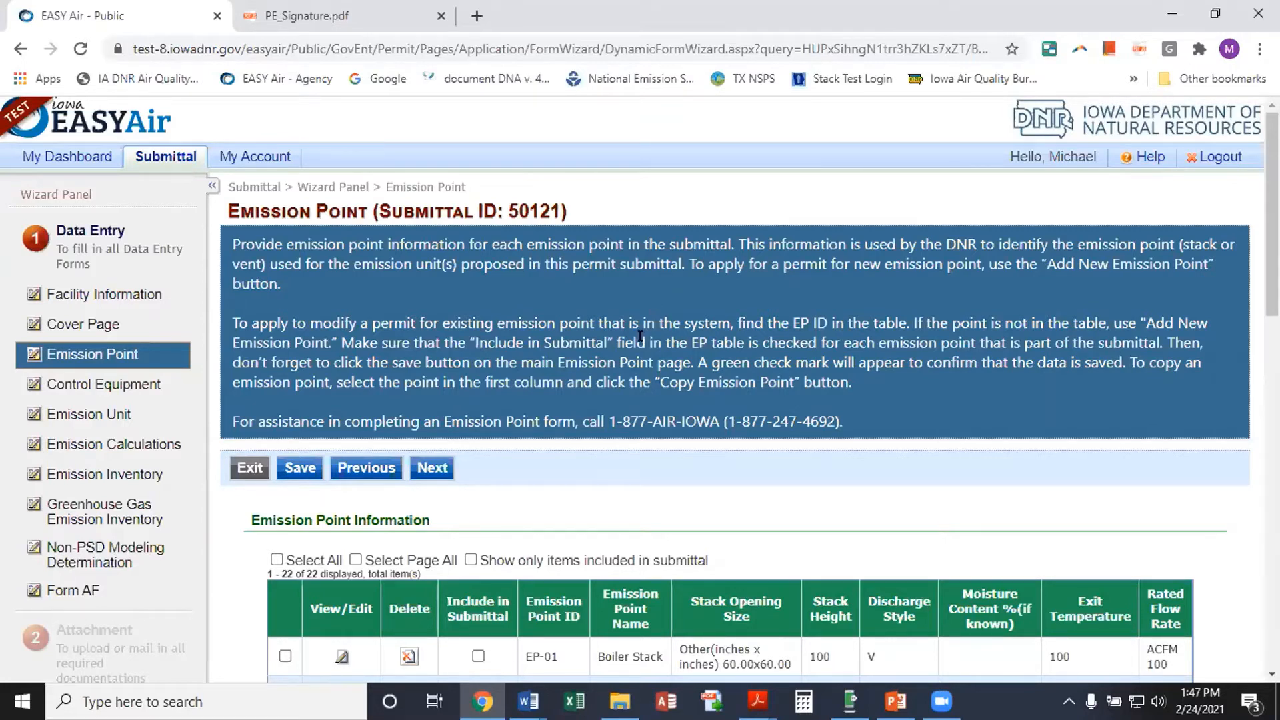
Tick Include in Submittal for emission point EP-01, the Boiler Stack
{"action": "scroll", "coordinate": [617, 340], "scroll_direction": "down", "scroll_amount": 1}
{"action": "scroll", "coordinate": [619, 341], "scroll_direction": "down", "scroll_amount": 1}
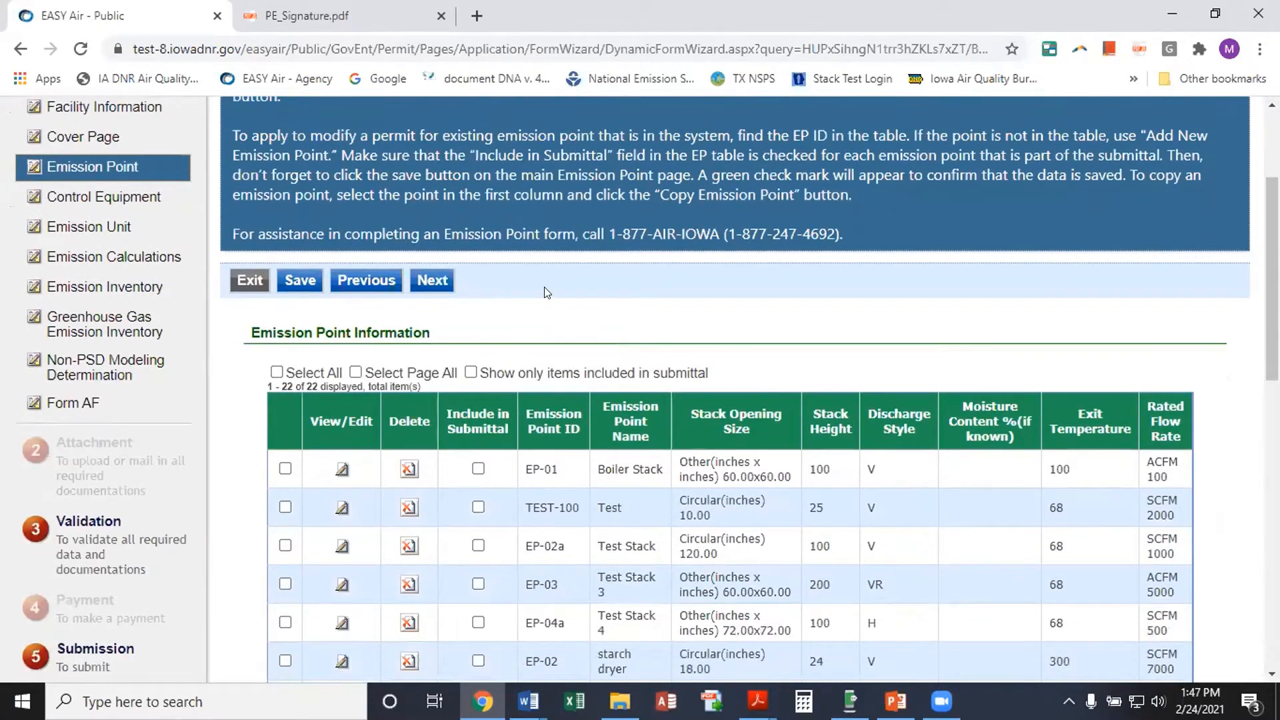
{"action": "scroll", "coordinate": [544, 287], "scroll_direction": "down", "scroll_amount": 2}
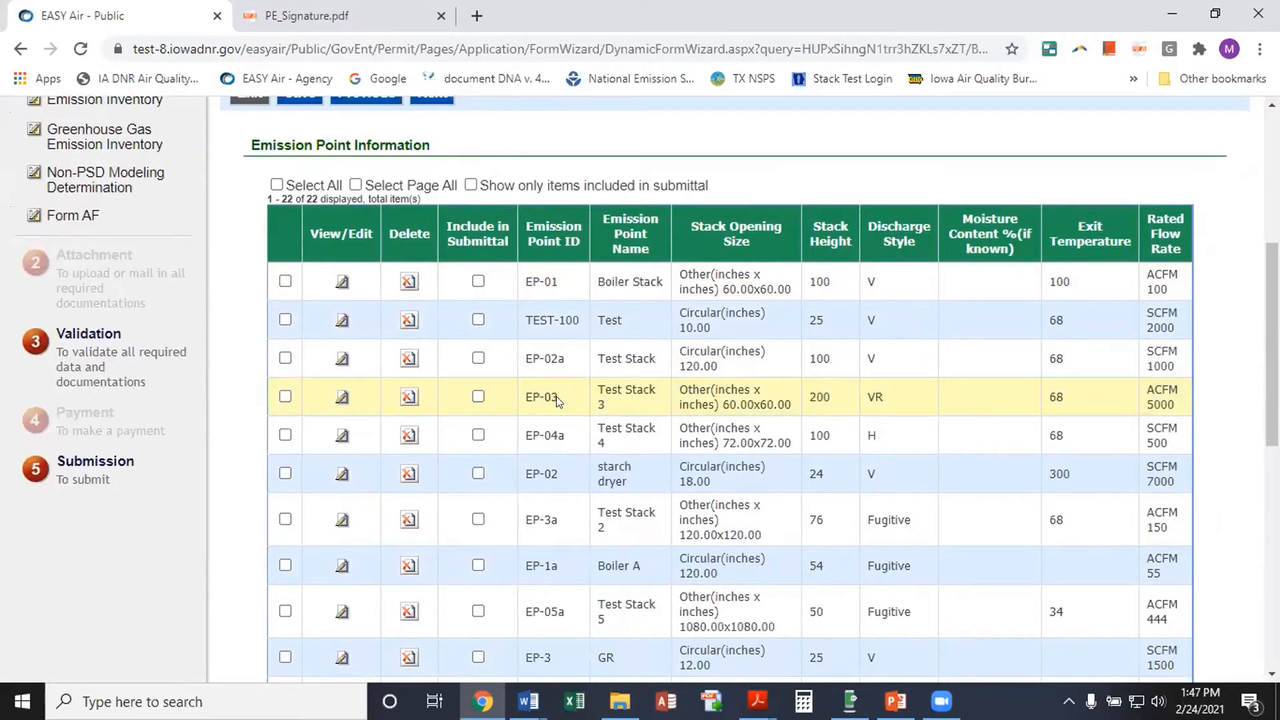
{"action": "left_click", "coordinate": [476, 280]}
Close EP-01's Boiler Stack details and untick its Include in Submittal box
{"action": "left_click", "coordinate": [342, 282]}
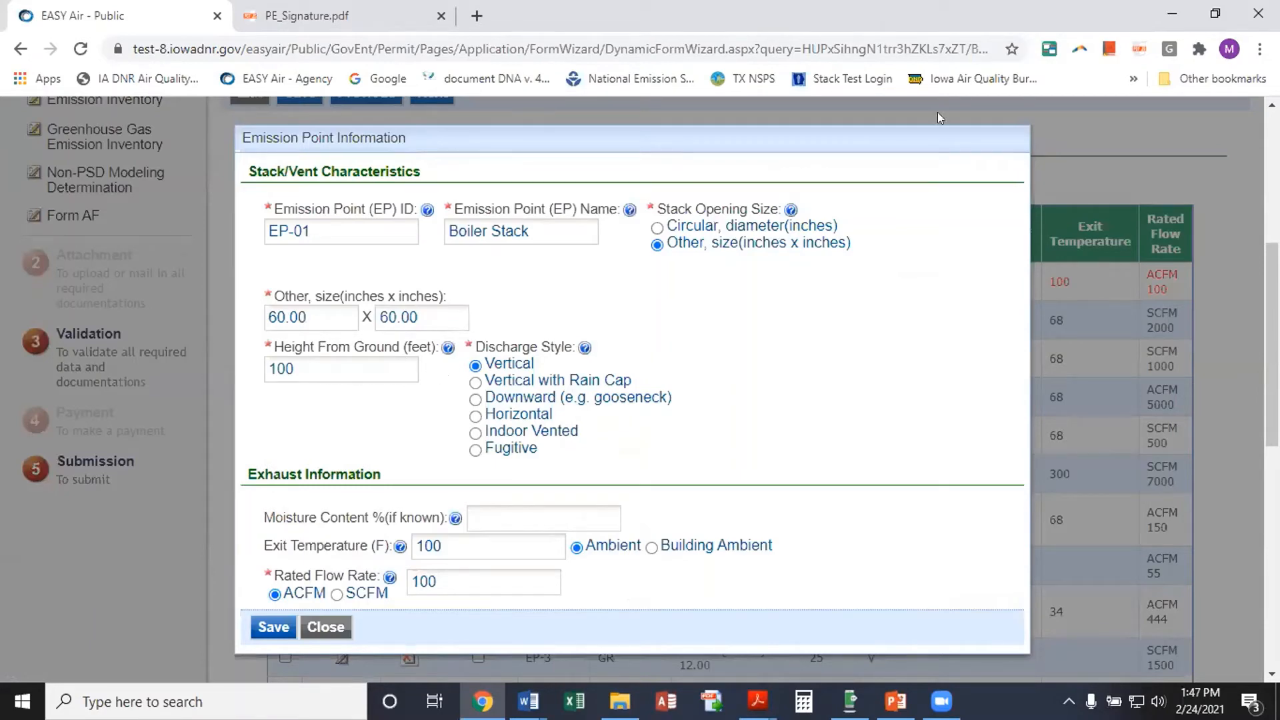
{"action": "left_click", "coordinate": [324, 626]}
{"action": "scroll", "coordinate": [440, 225], "scroll_direction": "down", "scroll_amount": 2}
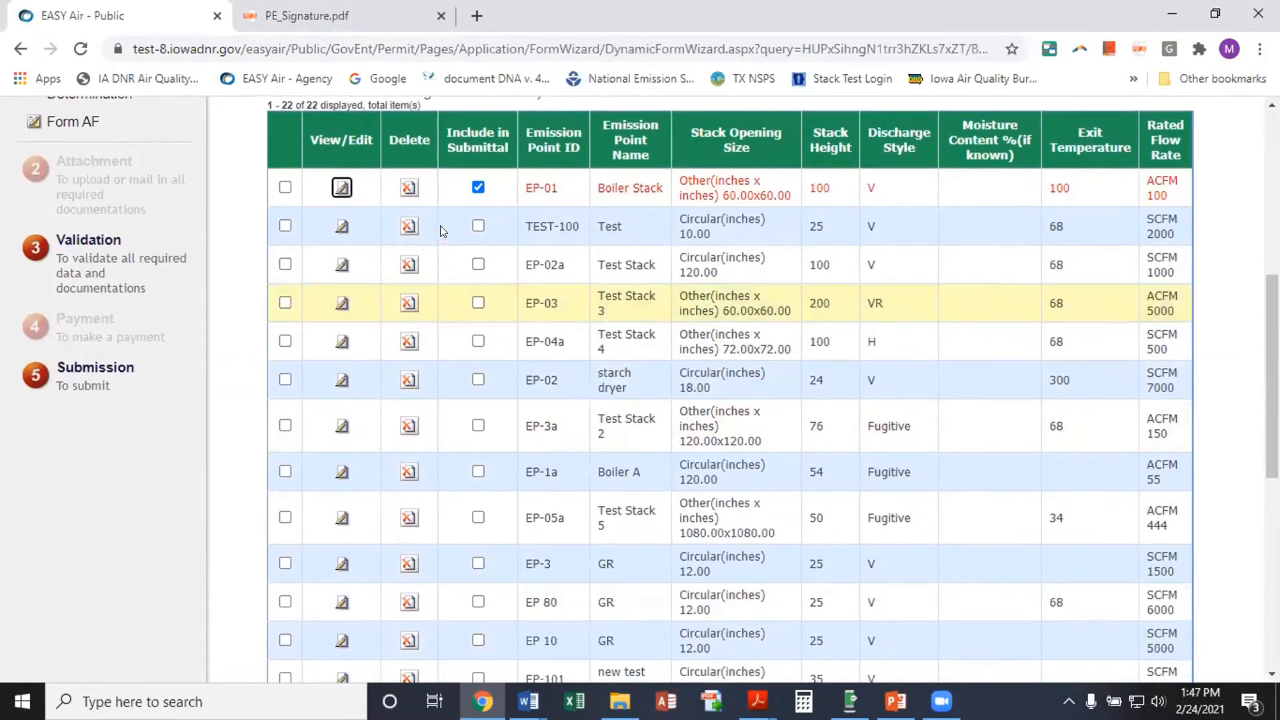
{"action": "left_click", "coordinate": [478, 187]}
Select the EP-01 Boiler Stack row in the Emission Point table
{"action": "scroll", "coordinate": [463, 315], "scroll_direction": "down", "scroll_amount": 4}
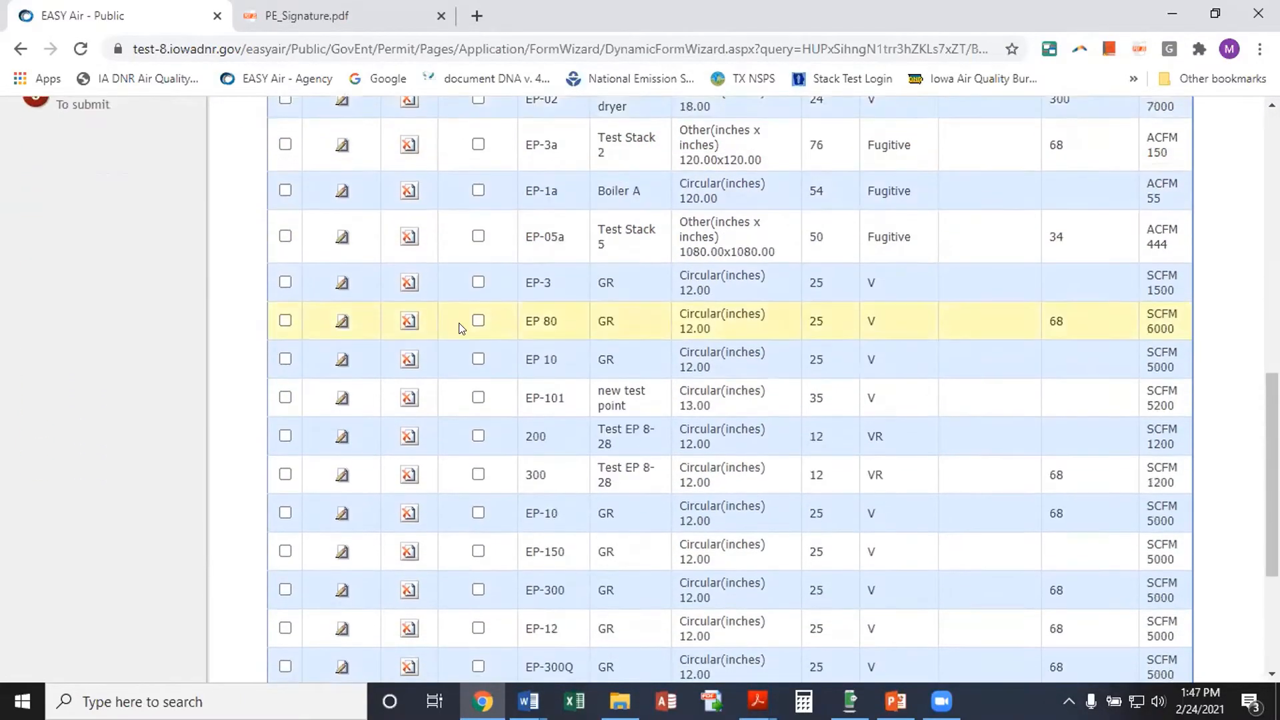
{"action": "scroll", "coordinate": [460, 327], "scroll_direction": "down", "scroll_amount": 3}
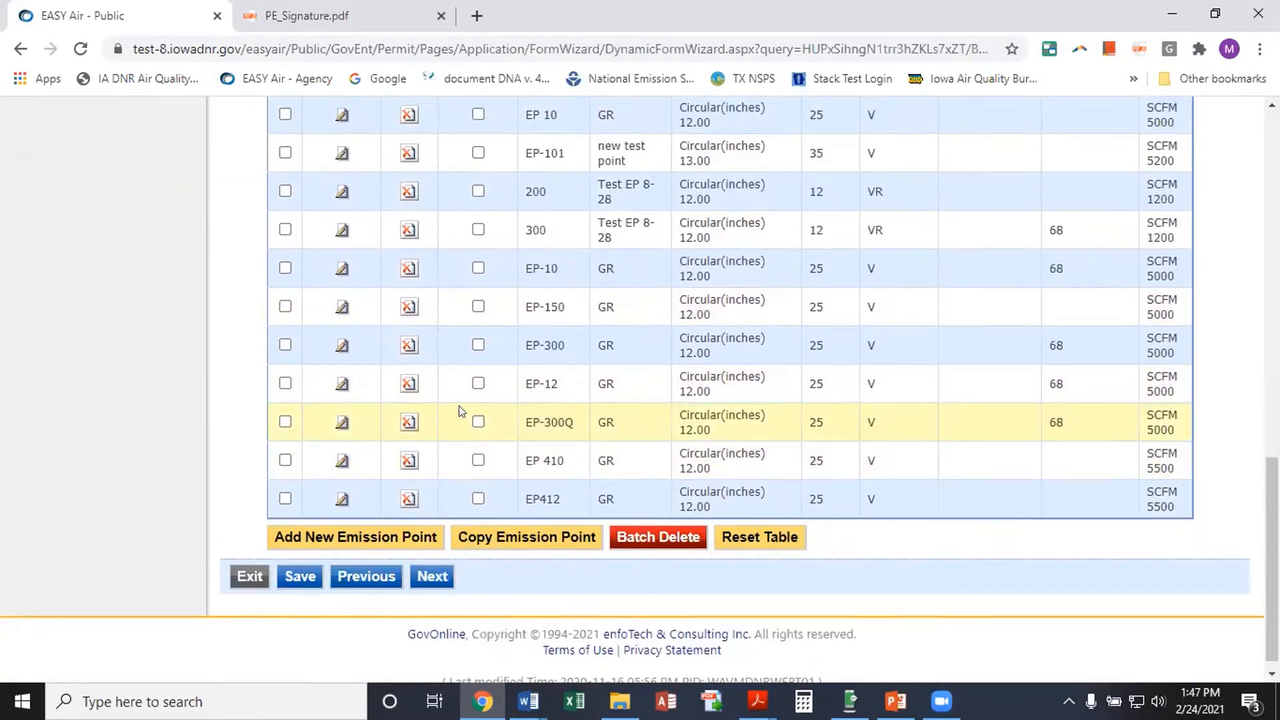
{"action": "scroll", "coordinate": [460, 411], "scroll_direction": "up", "scroll_amount": 8}
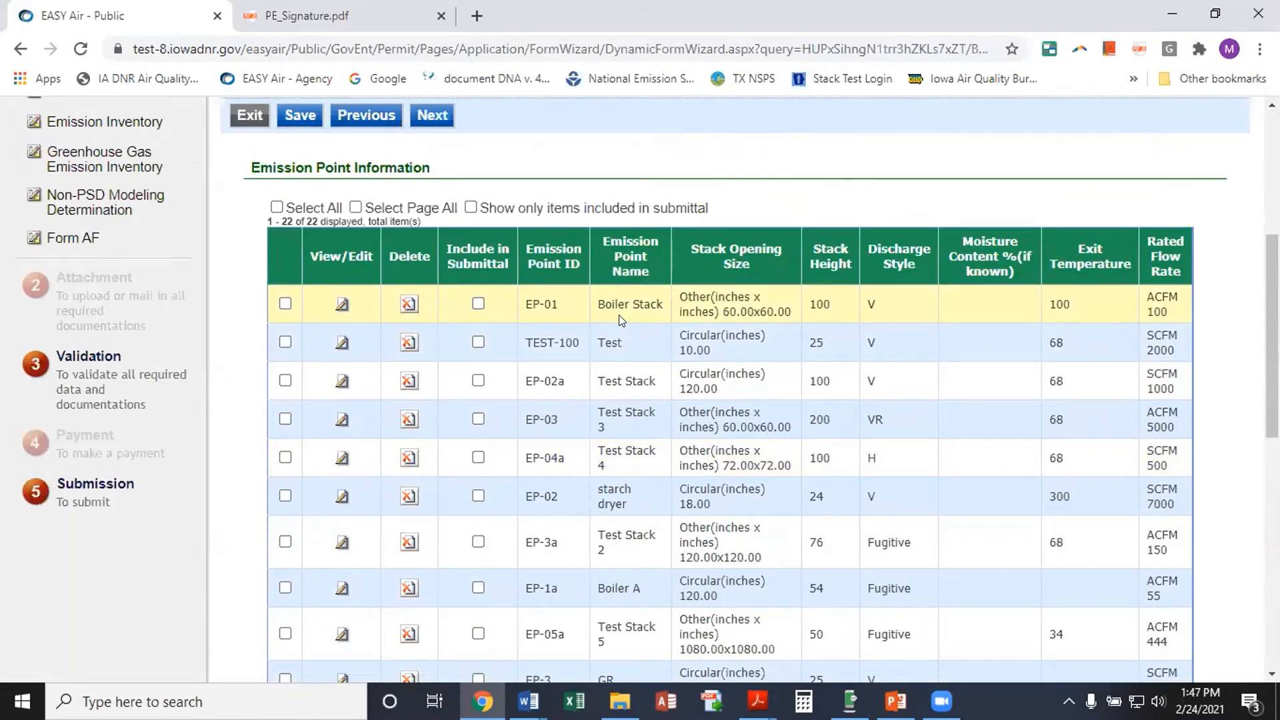
{"action": "left_click", "coordinate": [285, 304]}
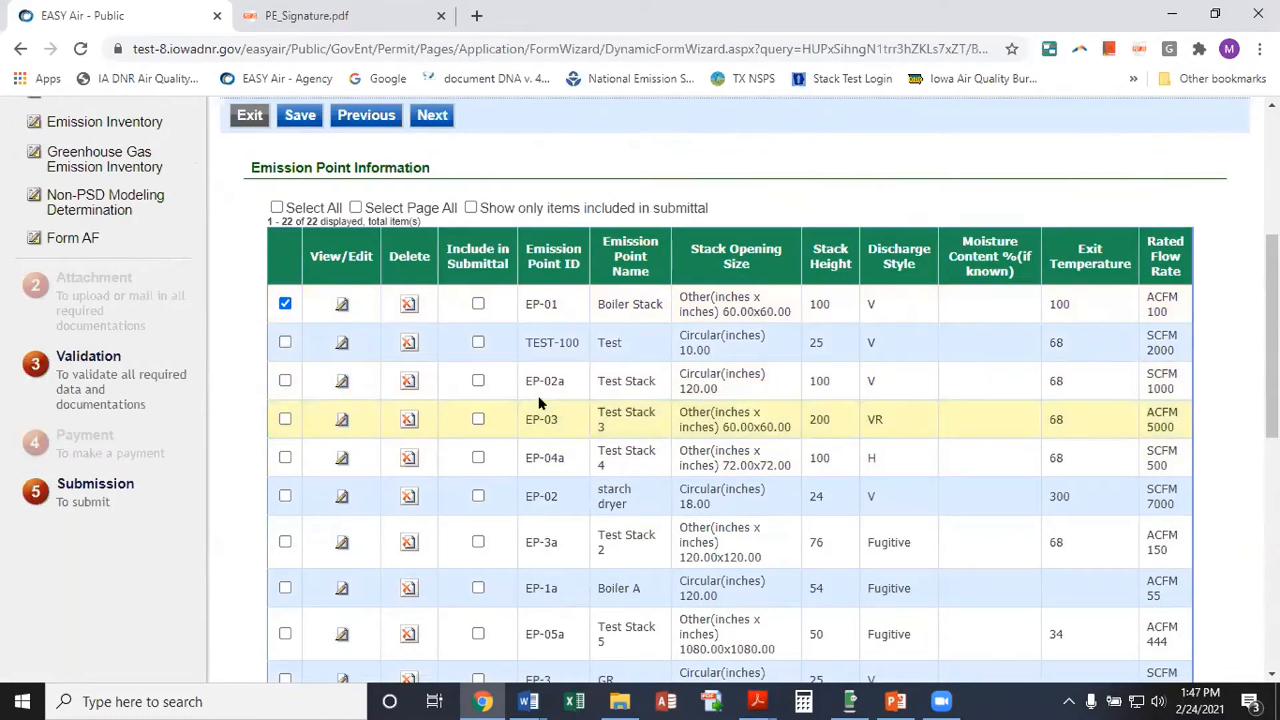
{"action": "scroll", "coordinate": [460, 400], "scroll_direction": "down", "scroll_amount": 8}
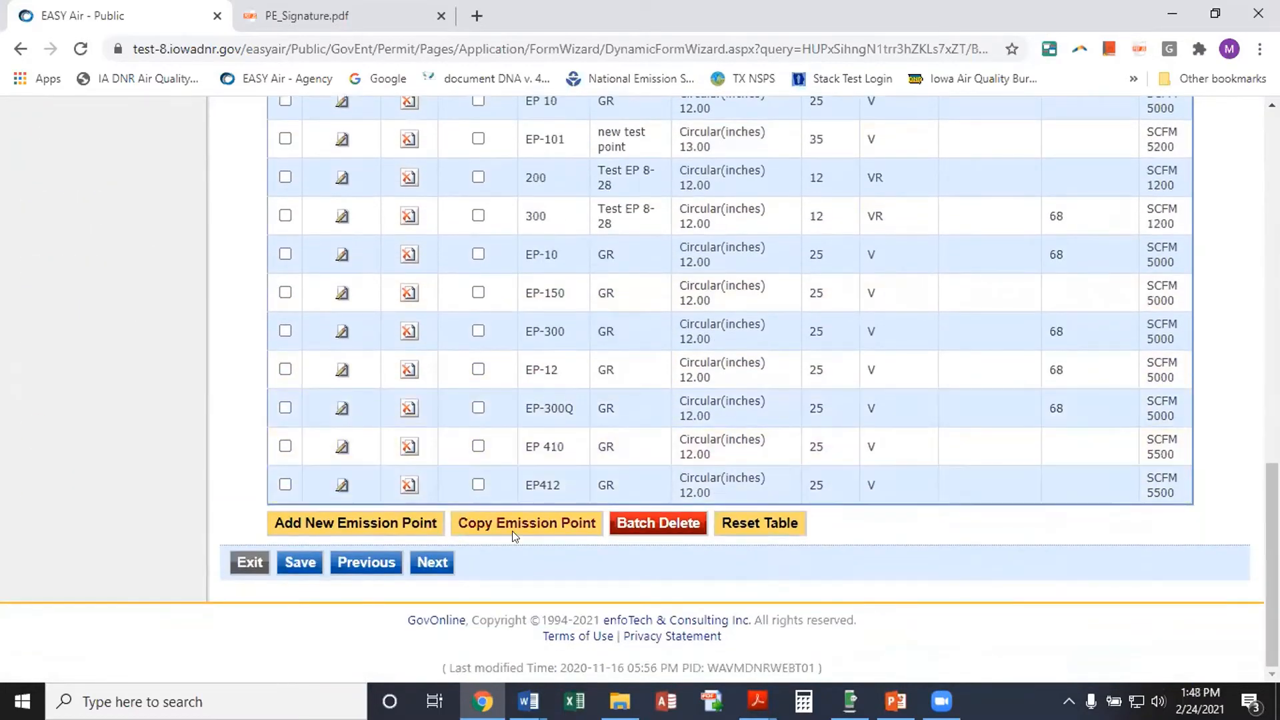
{"action": "left_click", "coordinate": [510, 524]}
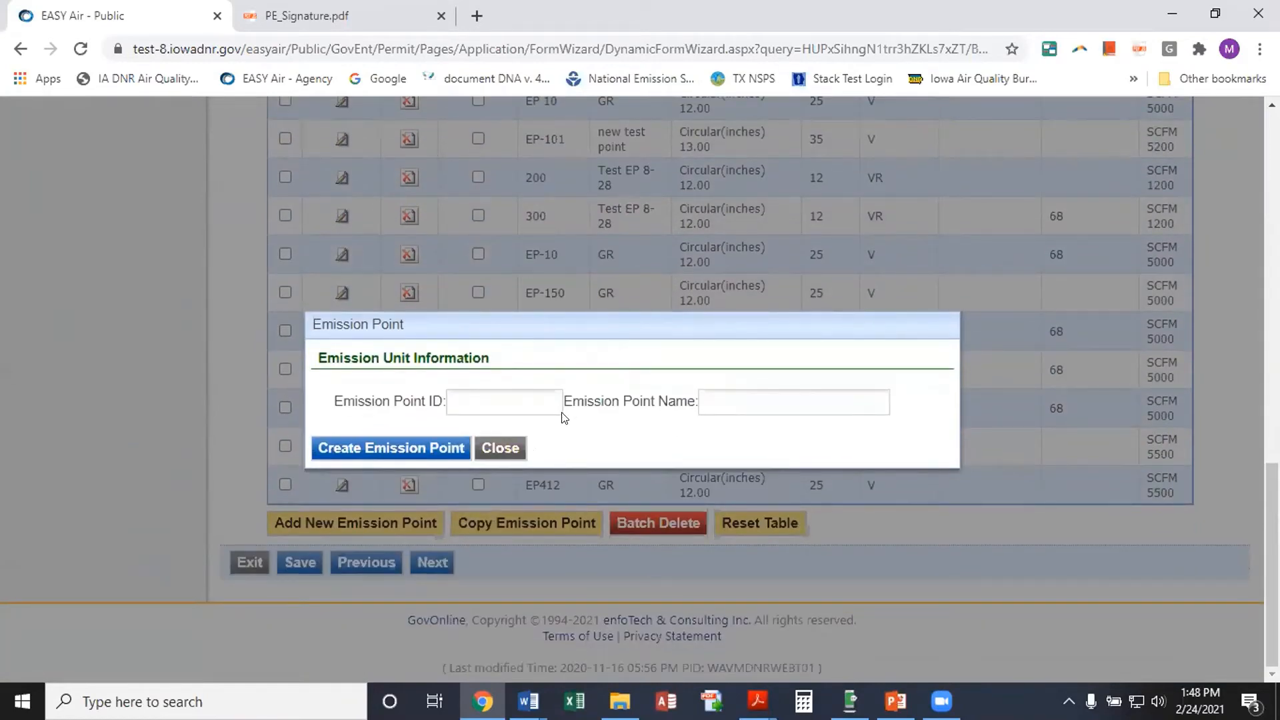
{"action": "left_click", "coordinate": [510, 449]}
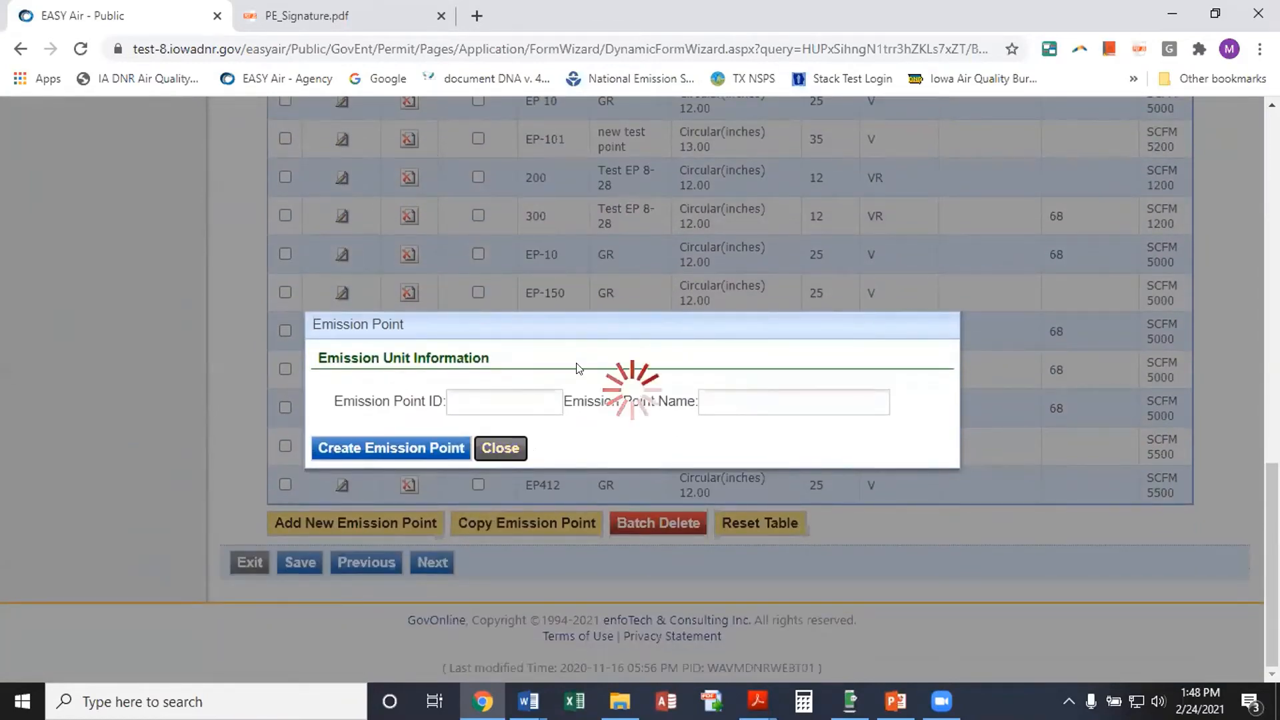
{"action": "scroll", "coordinate": [502, 405], "scroll_direction": "down", "scroll_amount": 4}
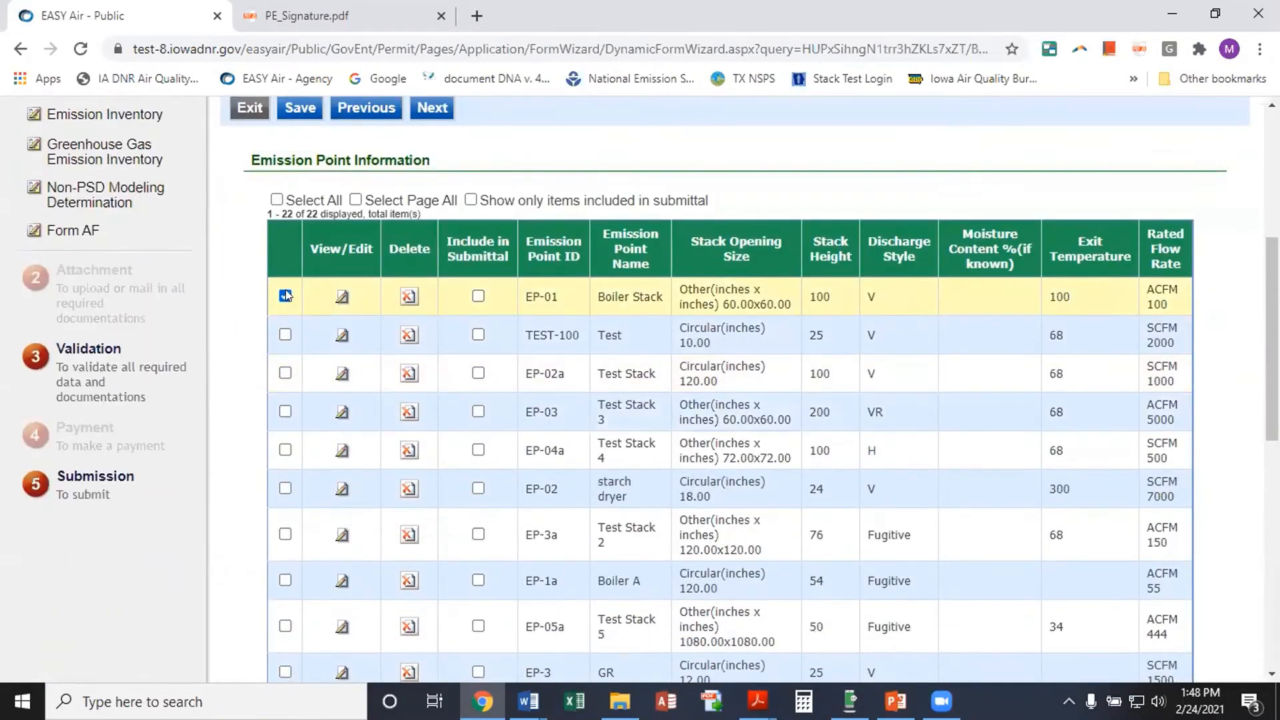
{"action": "scroll", "coordinate": [459, 372], "scroll_direction": "down", "scroll_amount": 10}
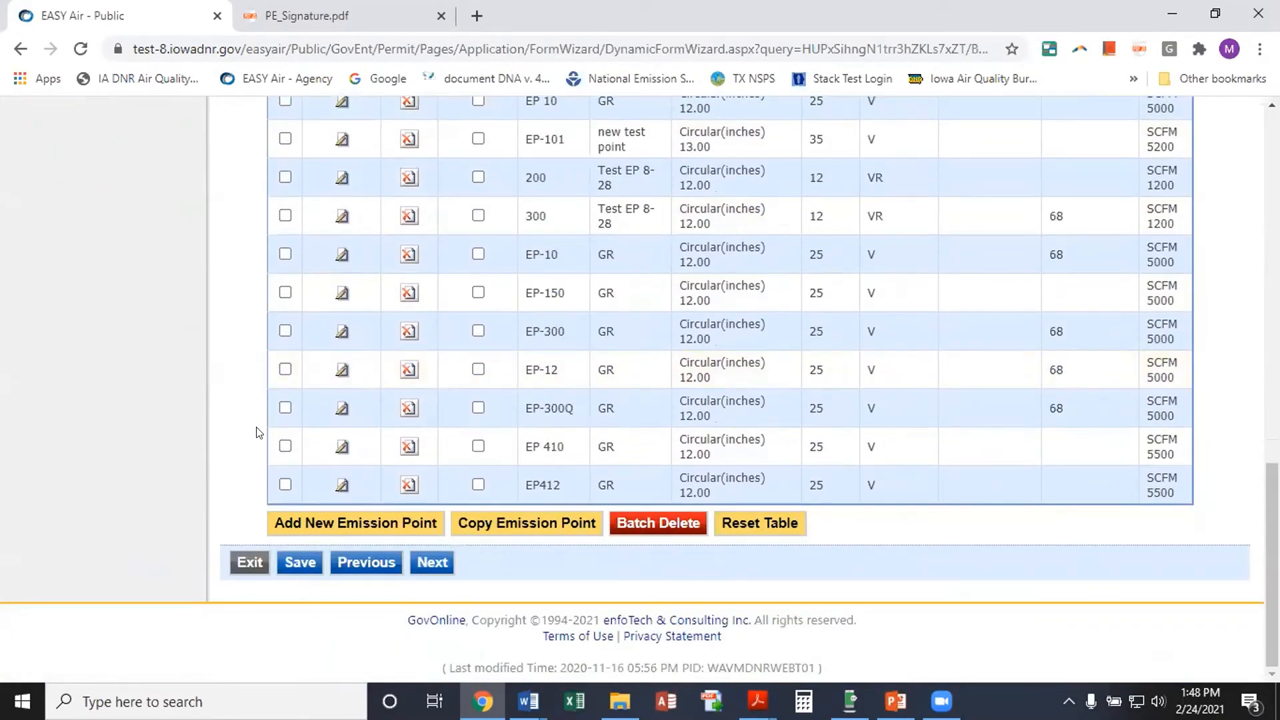
{"action": "left_click", "coordinate": [339, 518]}
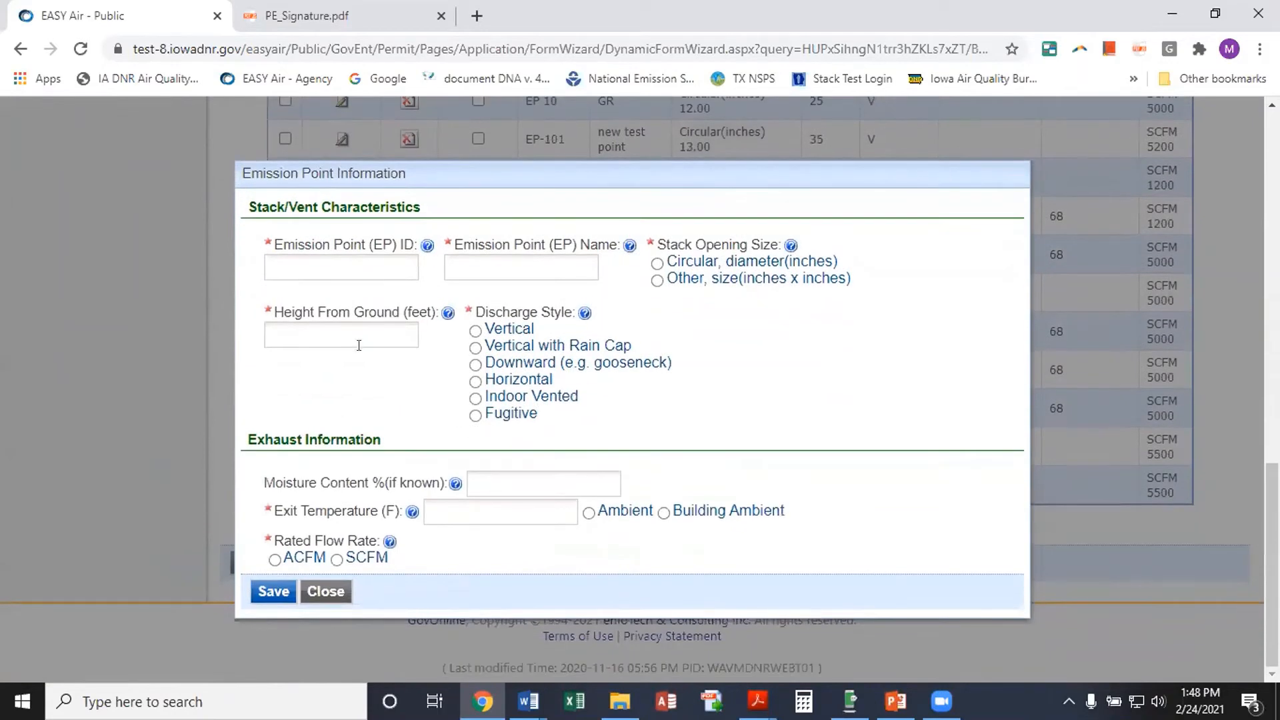
Enter emission point ID EU 12a and name GR
{"action": "left_click", "coordinate": [305, 258]}
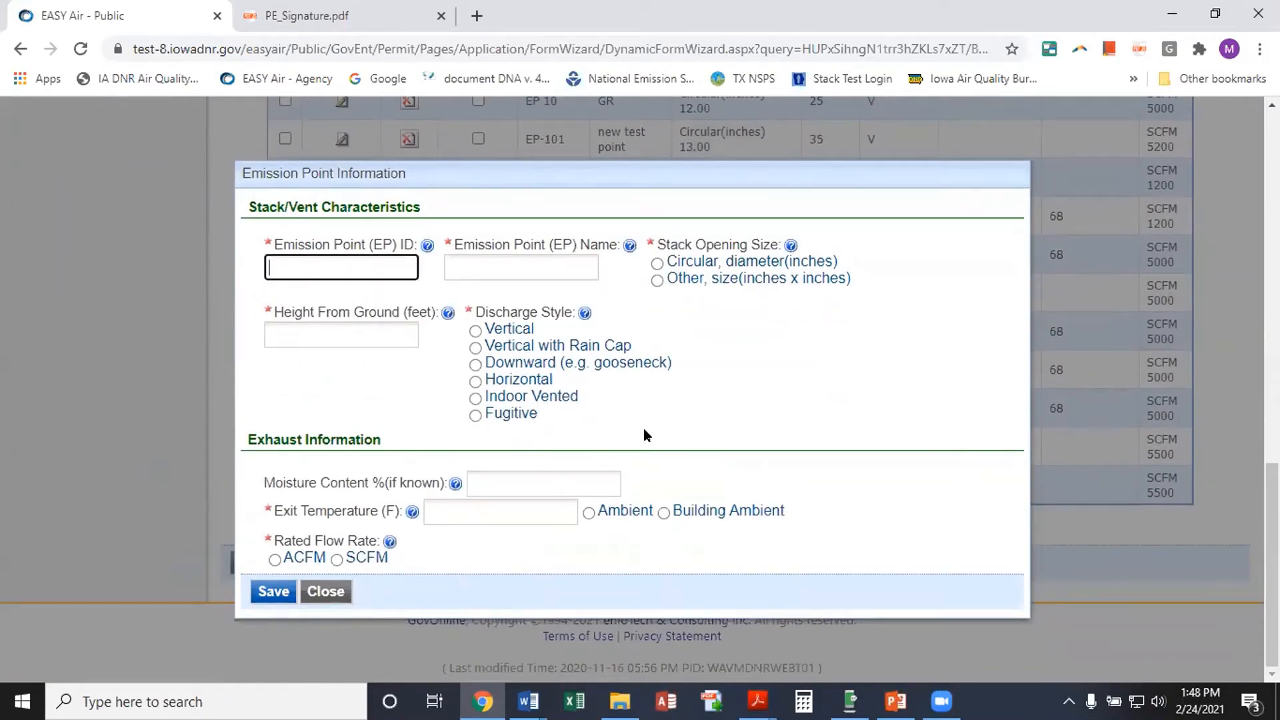
{"action": "type", "text": "EU 12a"}
{"action": "left_click", "coordinate": [479, 267]}
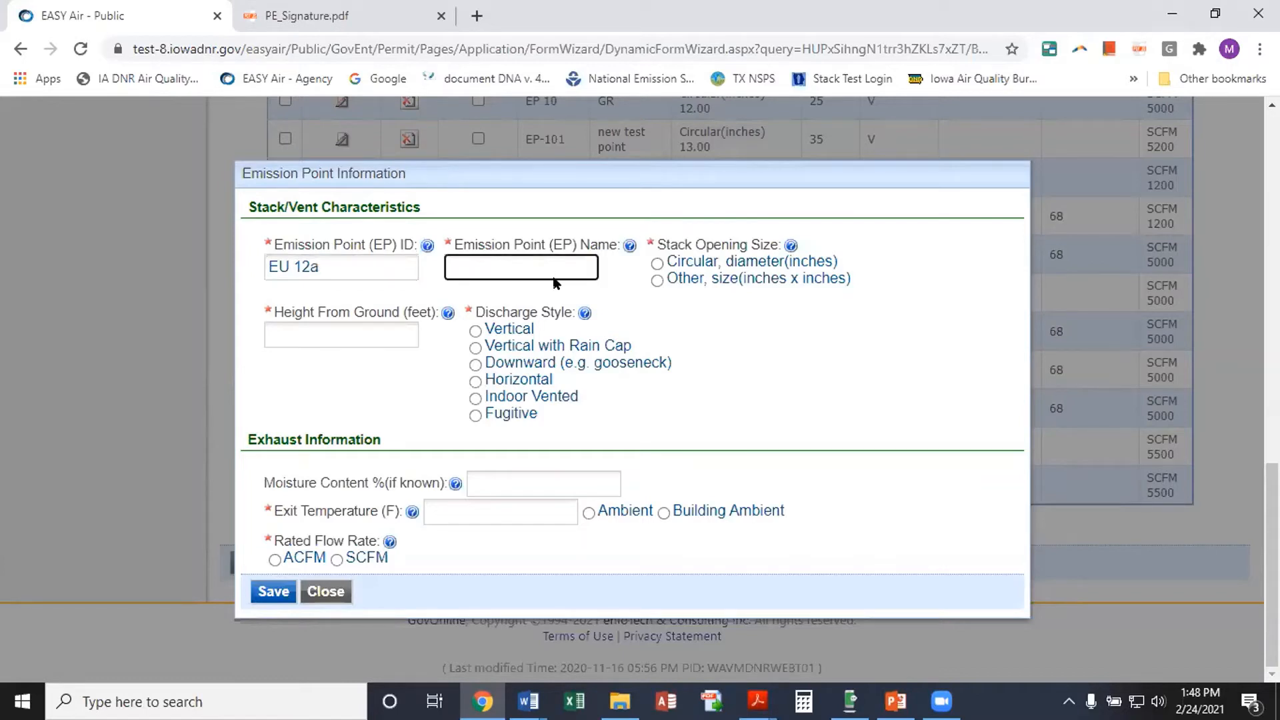
{"action": "type", "text": "GR"}
Make the stack circular, 12 inches in diameter, 25 ft high, discharging vertically
{"action": "left_click", "coordinate": [657, 265]}
{"action": "left_click", "coordinate": [297, 284]}
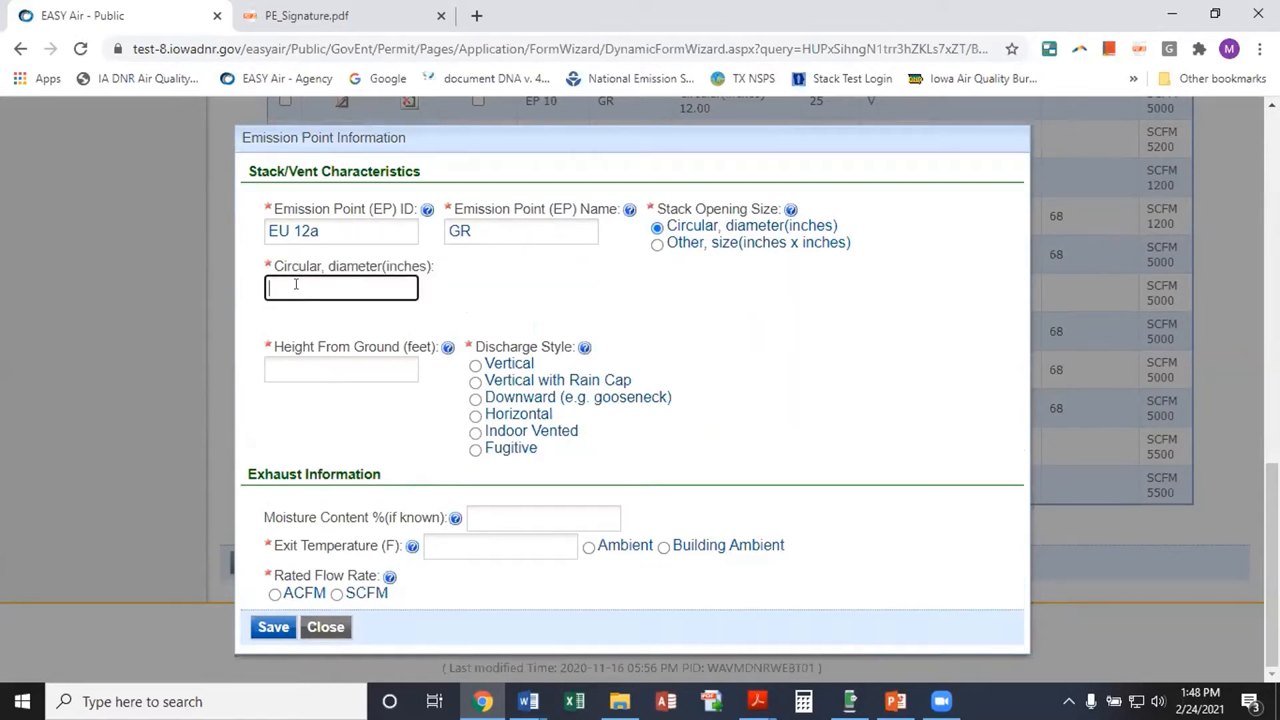
{"action": "type", "text": "12"}
{"action": "left_click", "coordinate": [290, 368]}
{"action": "type", "text": "25"}
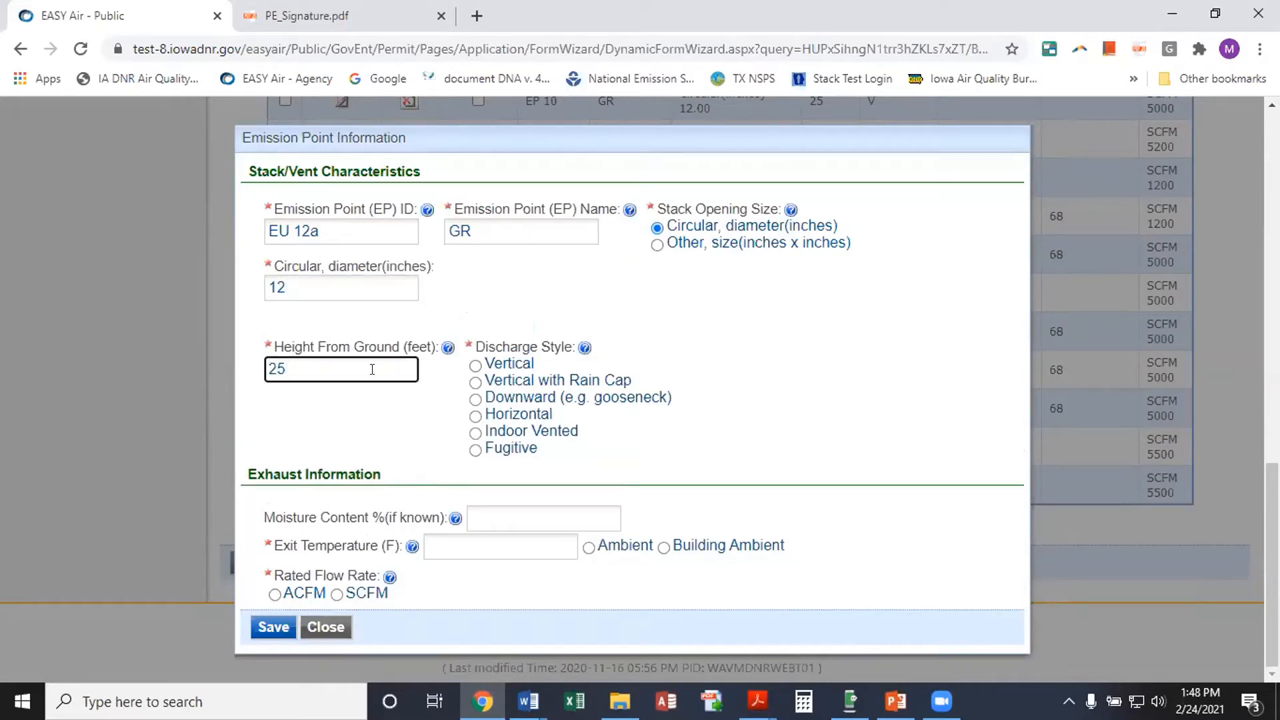
{"action": "left_click", "coordinate": [482, 367]}
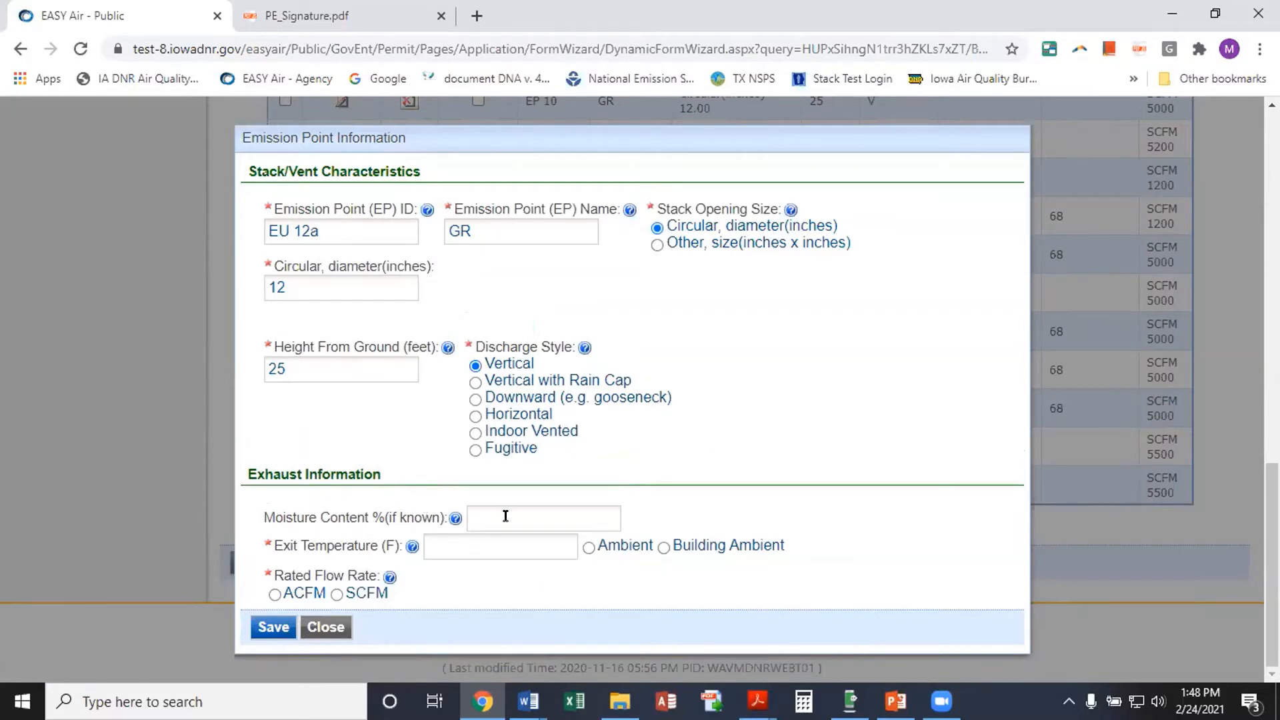
Set the exit temperature to Ambient and the rated flow to 5500 SCFM
{"action": "left_click", "coordinate": [451, 550]}
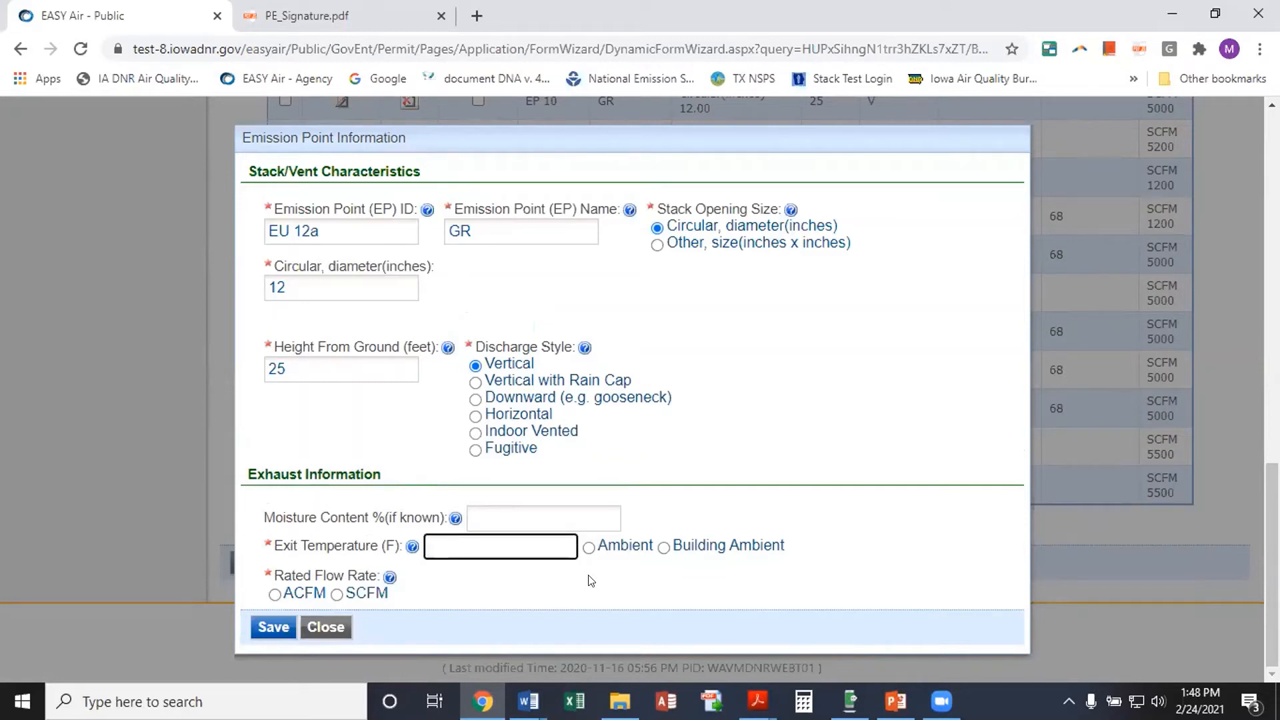
{"action": "left_click", "coordinate": [589, 547]}
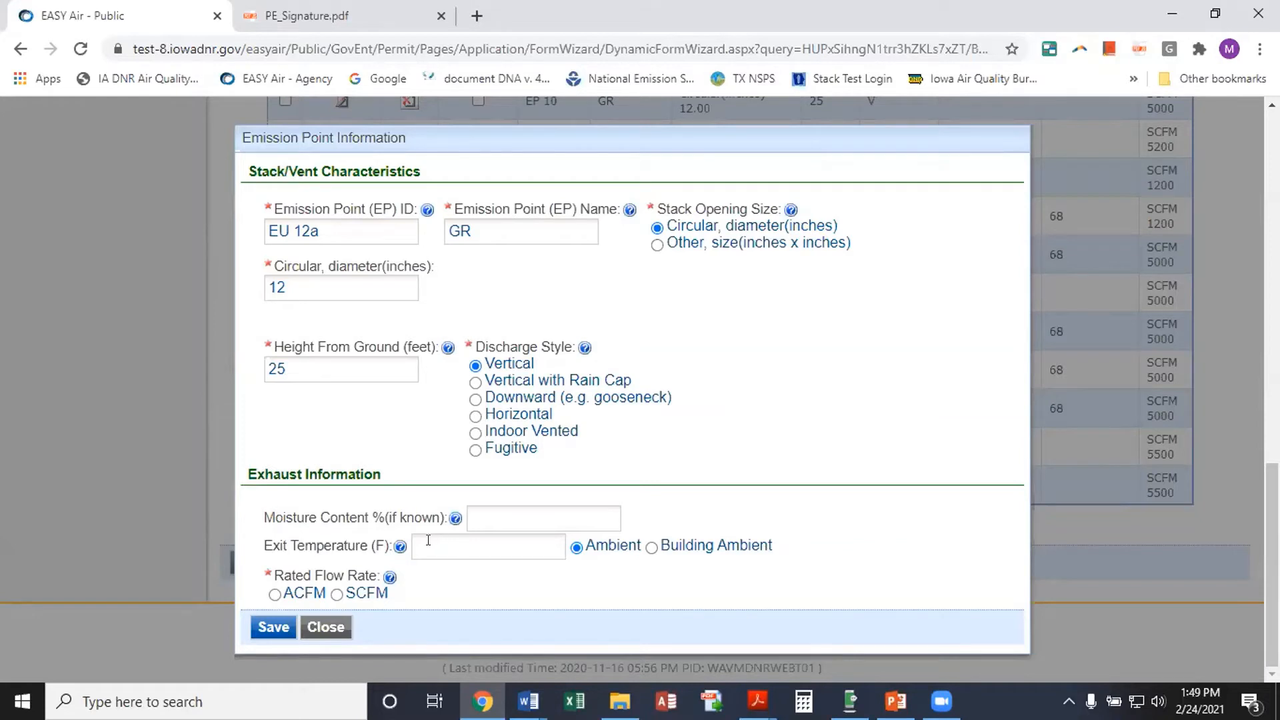
{"action": "left_click", "coordinate": [457, 552]}
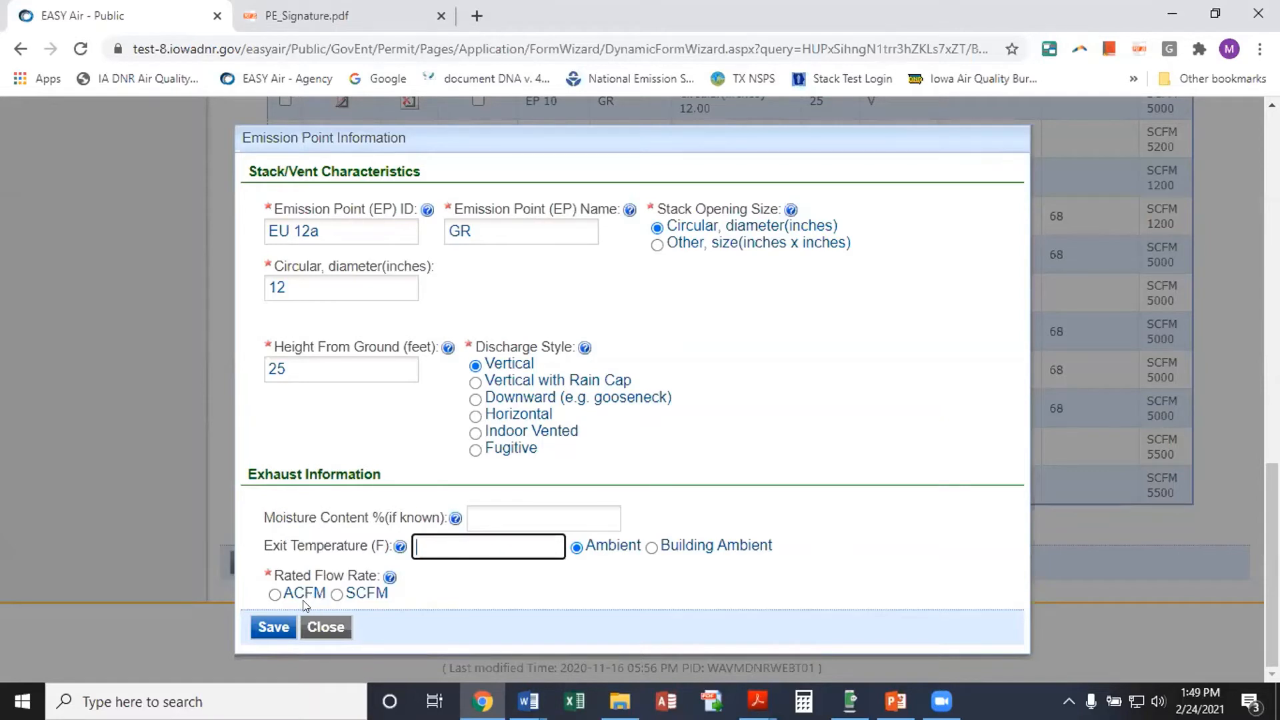
{"action": "left_click", "coordinate": [336, 595]}
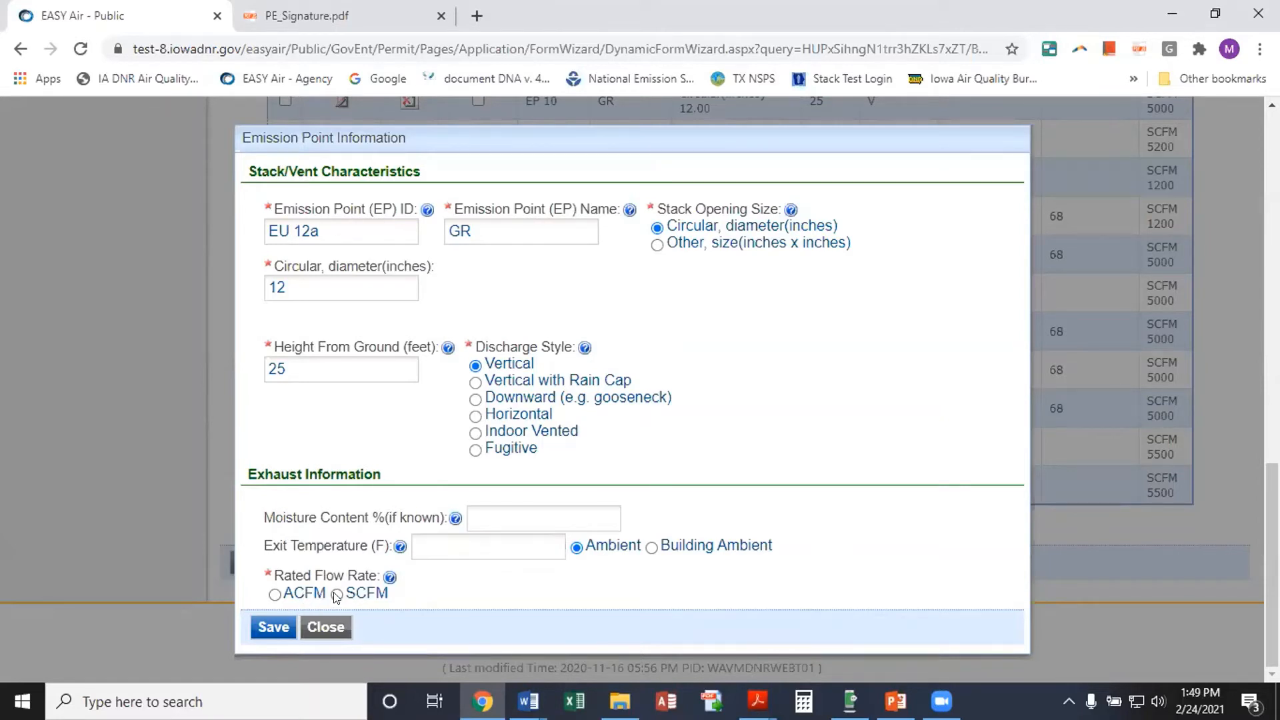
{"action": "left_click", "coordinate": [474, 581]}
{"action": "type", "text": "55"}
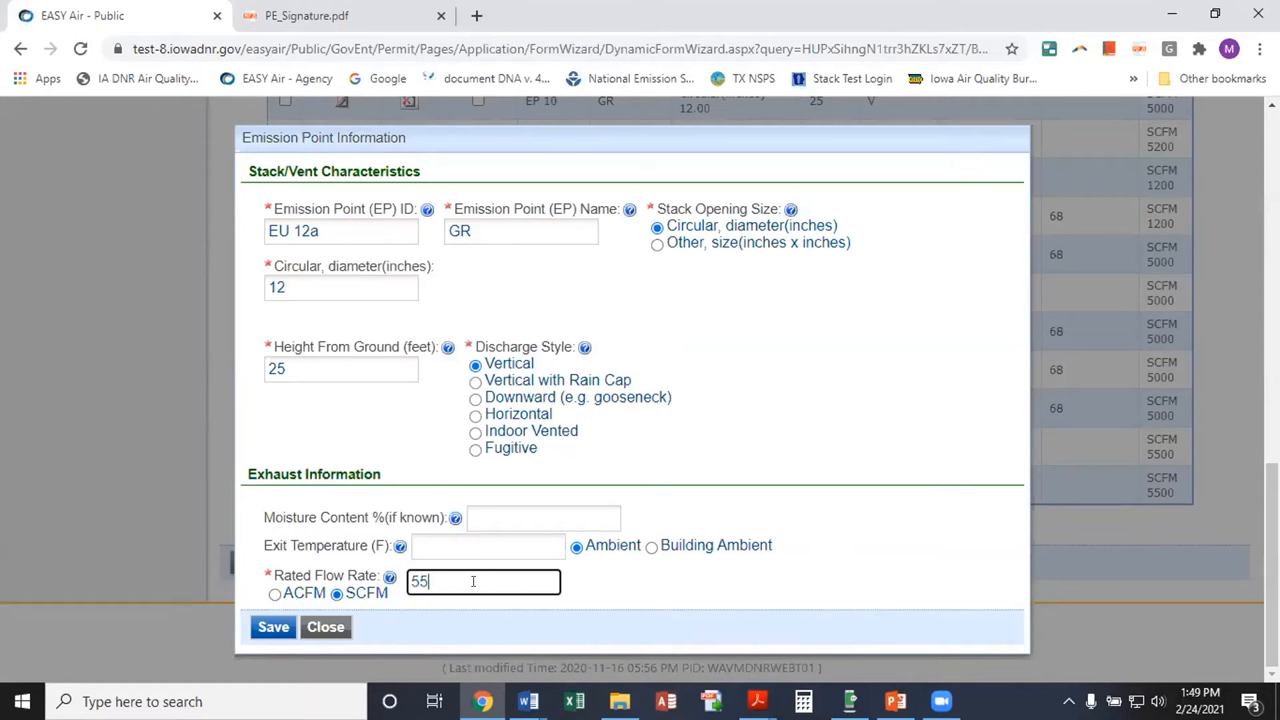
{"action": "type", "text": "00"}
Save EU 12a and show only emission points included in the submittal
{"action": "left_click", "coordinate": [273, 627]}
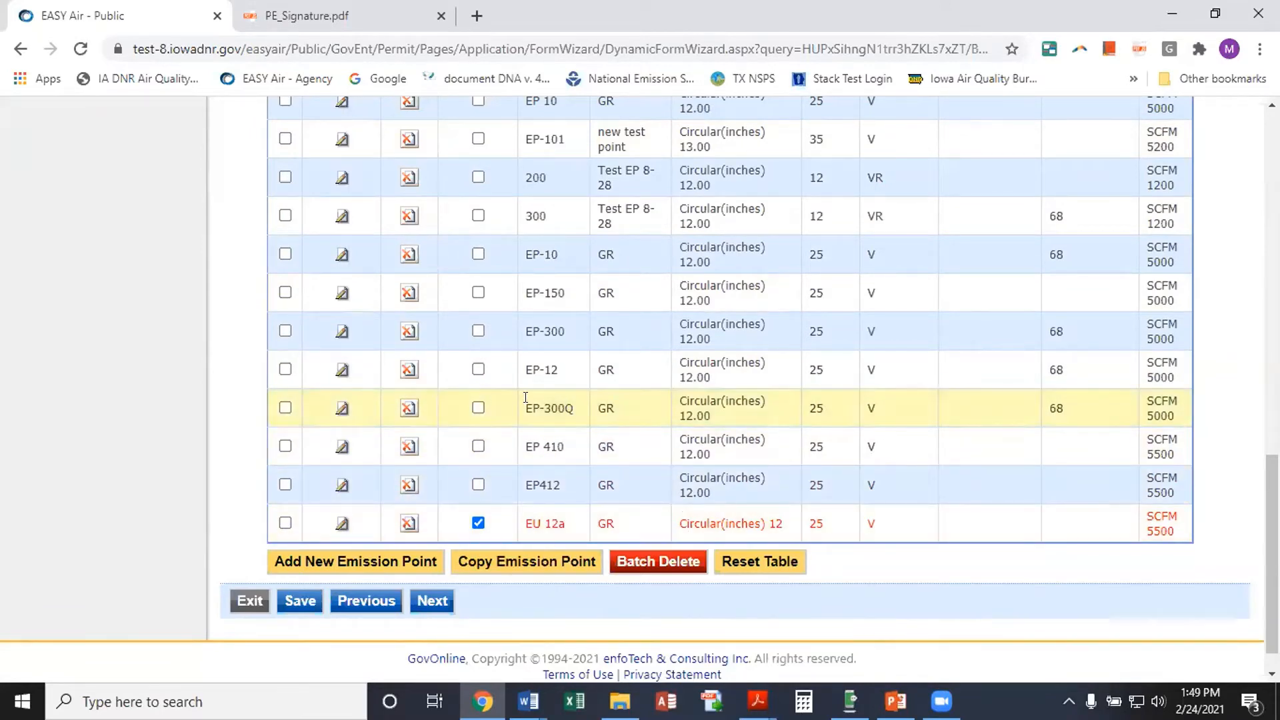
{"action": "scroll", "coordinate": [527, 399], "scroll_direction": "up", "scroll_amount": 5}
{"action": "scroll", "coordinate": [527, 398], "scroll_direction": "up", "scroll_amount": 4}
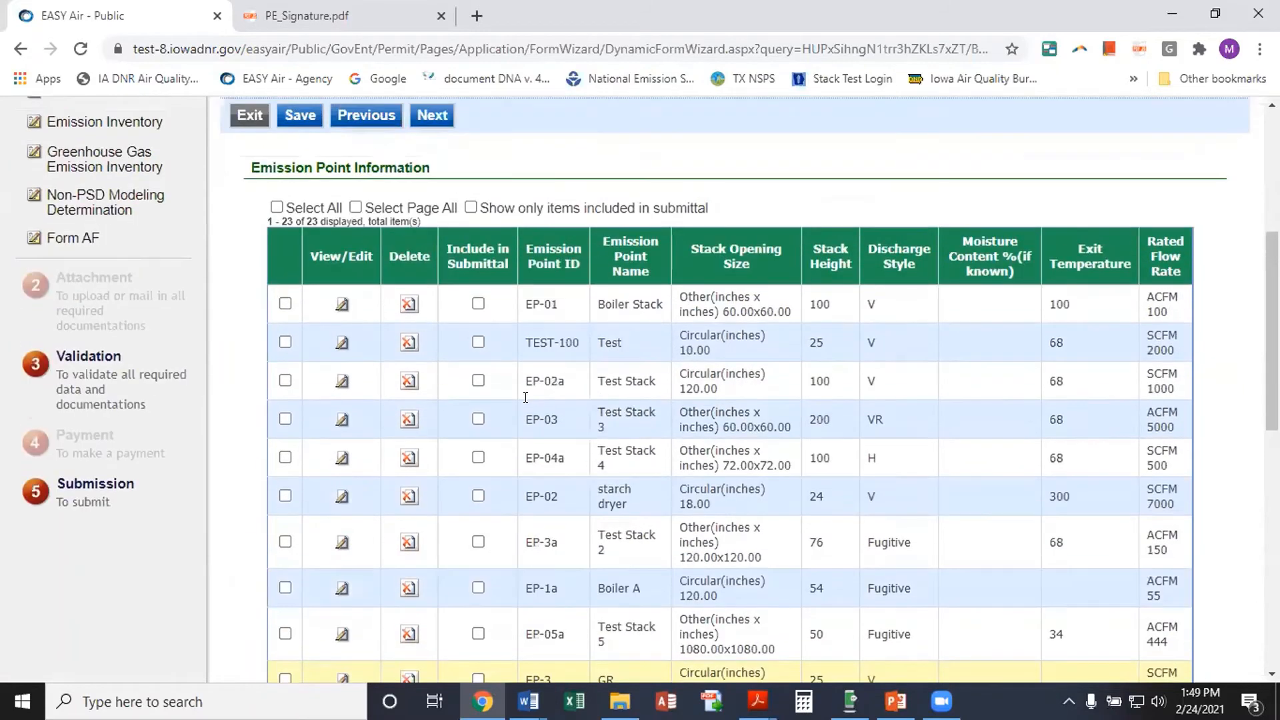
{"action": "left_click", "coordinate": [470, 208]}
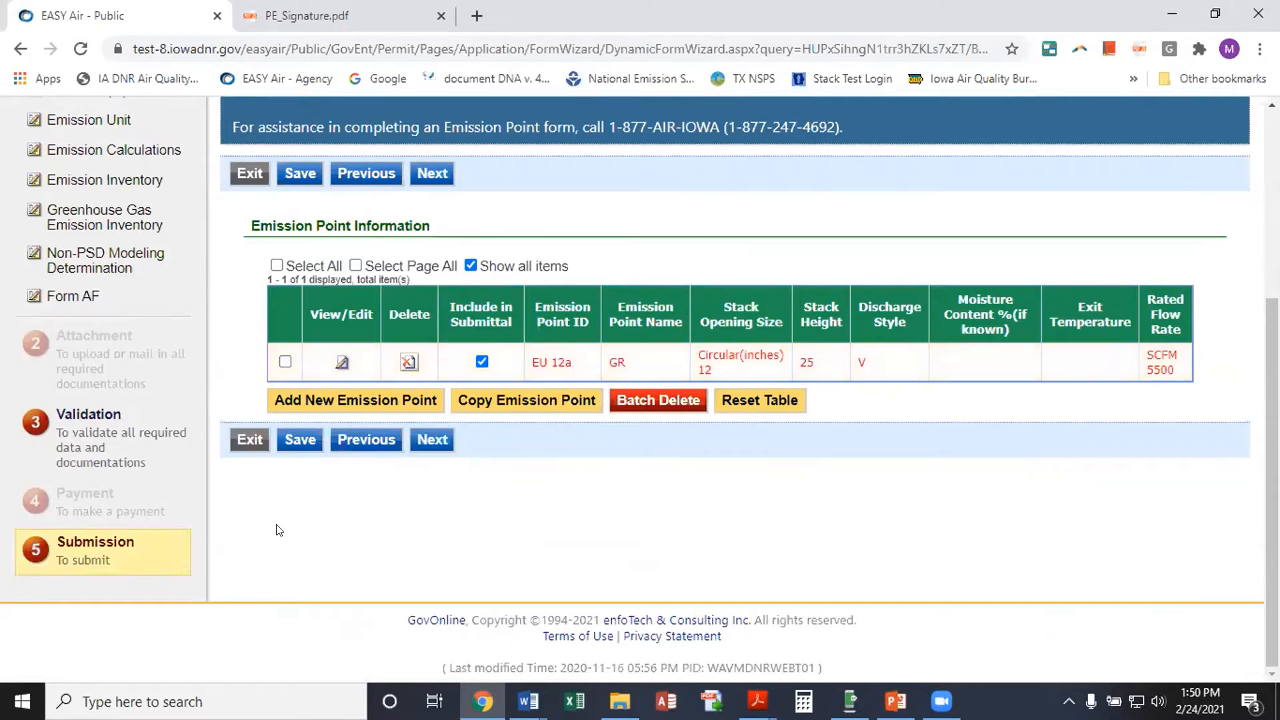
{"action": "left_click", "coordinate": [434, 439]}
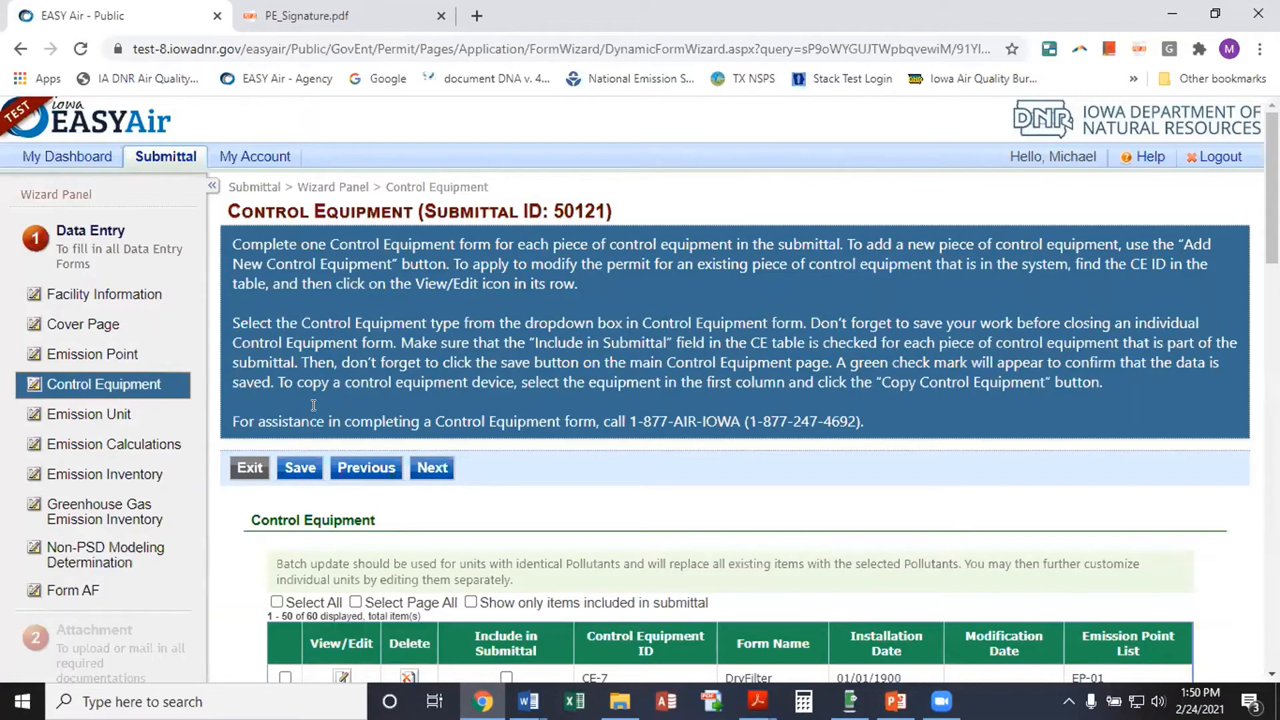
{"action": "scroll", "coordinate": [445, 412], "scroll_direction": "down", "scroll_amount": 3}
{"action": "scroll", "coordinate": [446, 412], "scroll_direction": "up", "scroll_amount": 3}
{"action": "scroll", "coordinate": [505, 479], "scroll_direction": "down", "scroll_amount": 2}
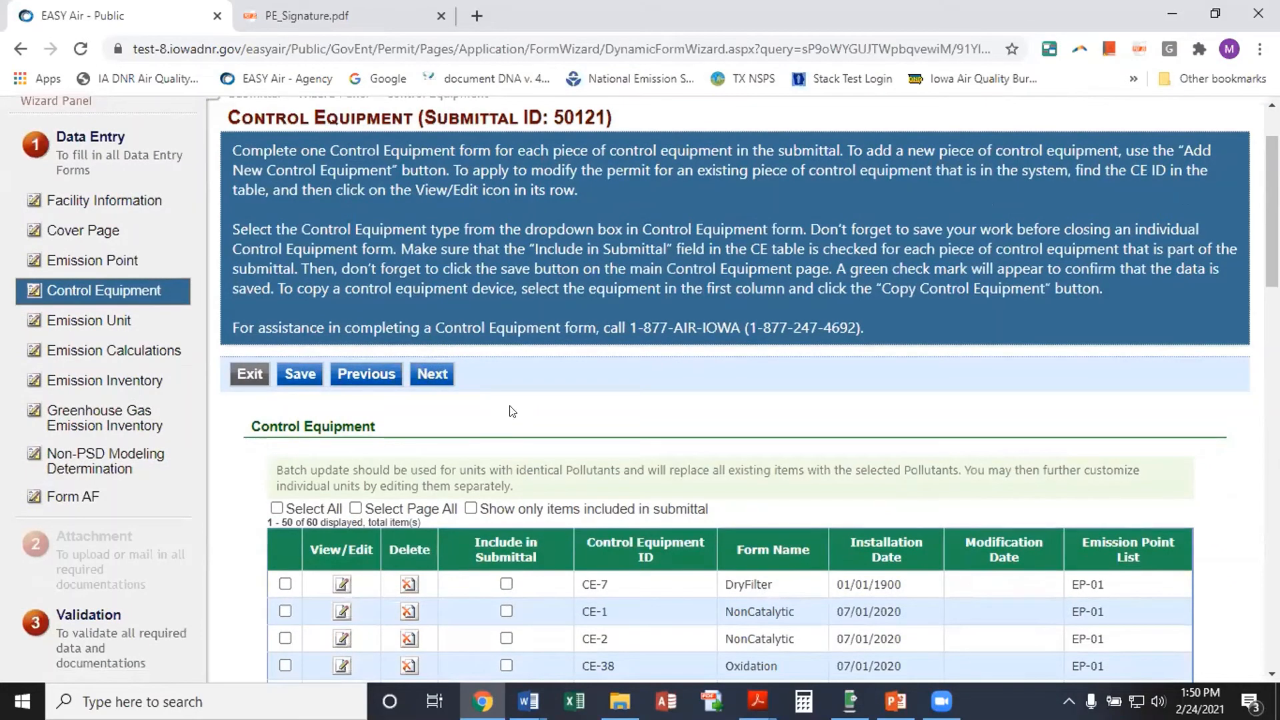
{"action": "scroll", "coordinate": [512, 411], "scroll_direction": "down", "scroll_amount": 2}
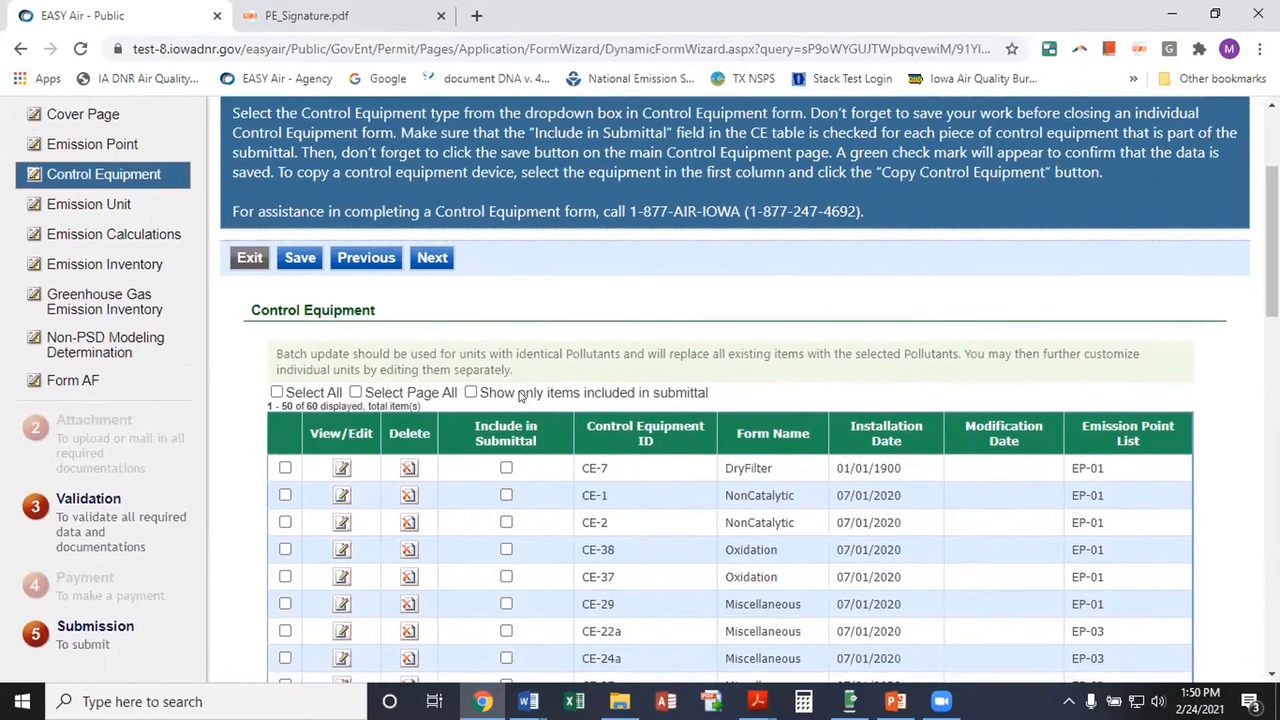
{"action": "scroll", "coordinate": [522, 396], "scroll_direction": "down", "scroll_amount": 3}
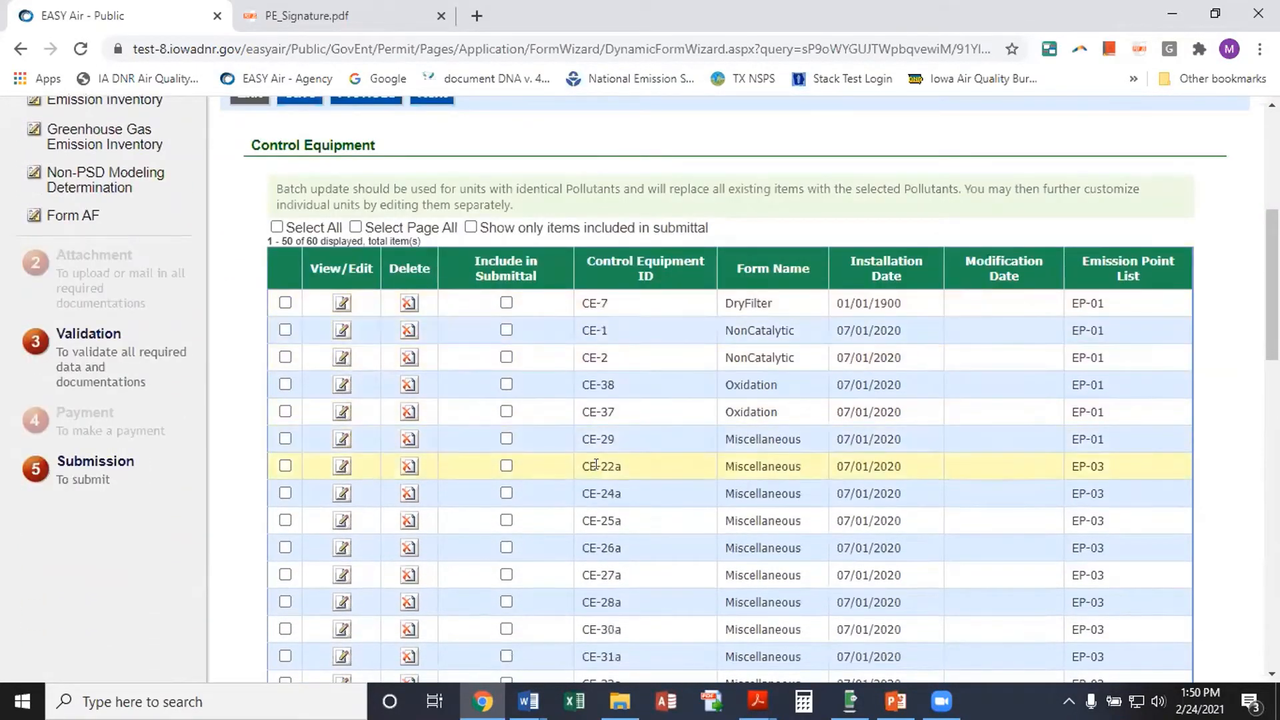
{"action": "scroll", "coordinate": [595, 465], "scroll_direction": "down", "scroll_amount": 10}
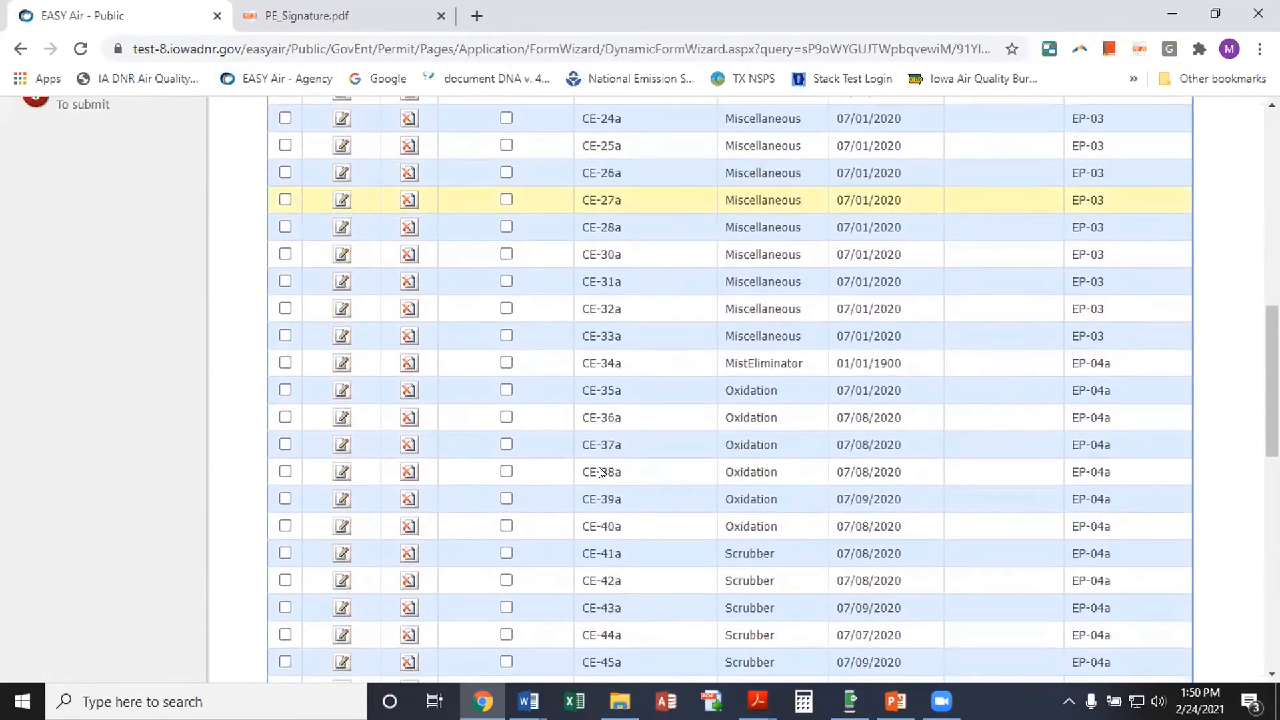
{"action": "scroll", "coordinate": [596, 465], "scroll_direction": "down", "scroll_amount": 10}
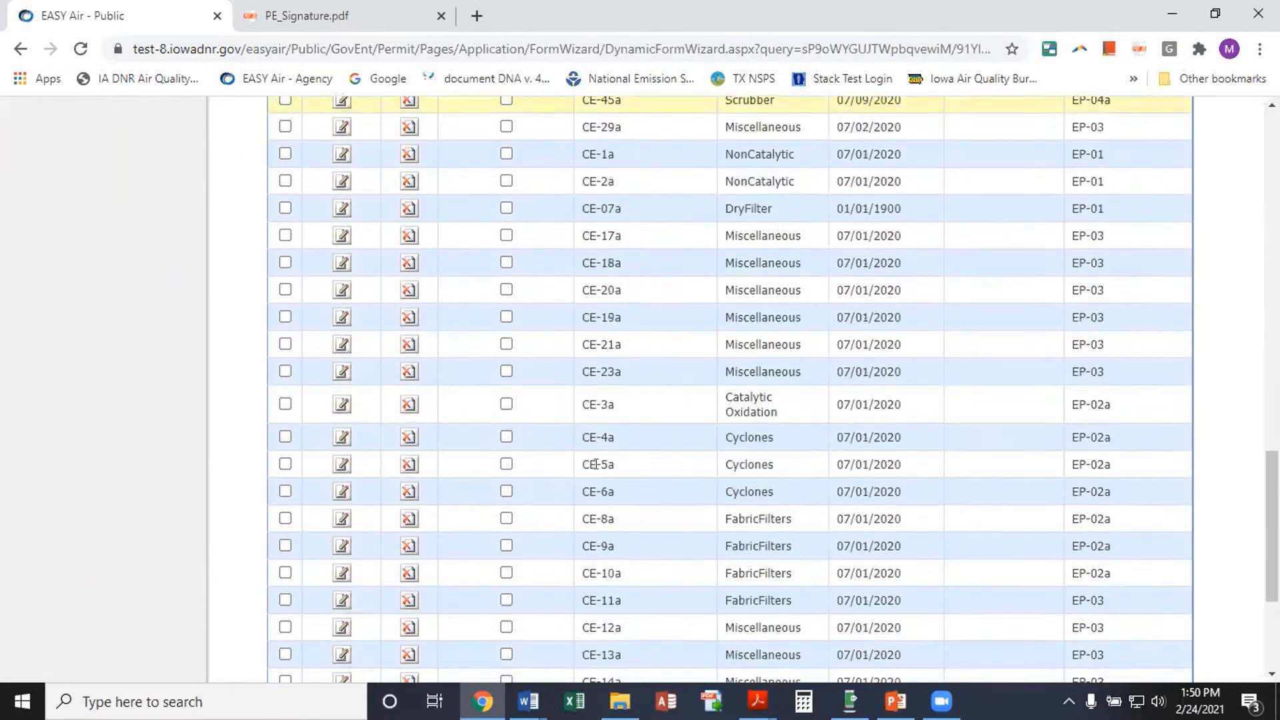
{"action": "scroll", "coordinate": [596, 465], "scroll_direction": "up", "scroll_amount": 12}
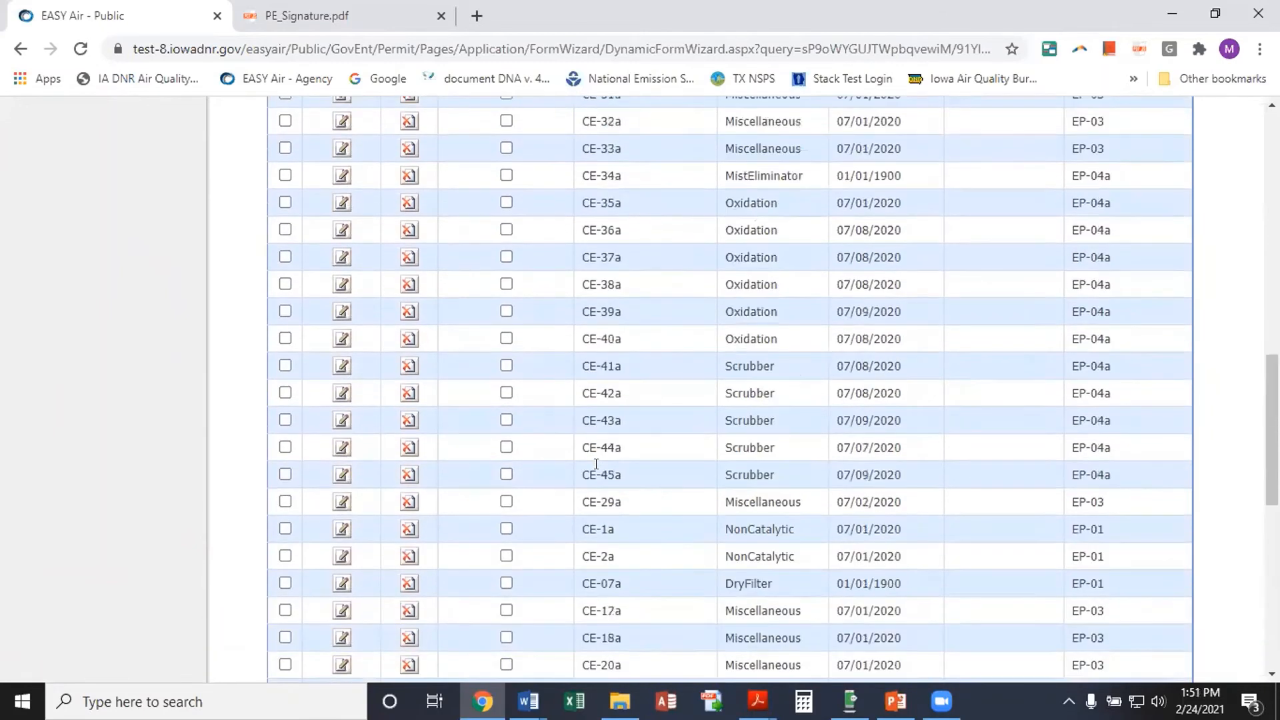
{"action": "scroll", "coordinate": [596, 464], "scroll_direction": "up", "scroll_amount": 3}
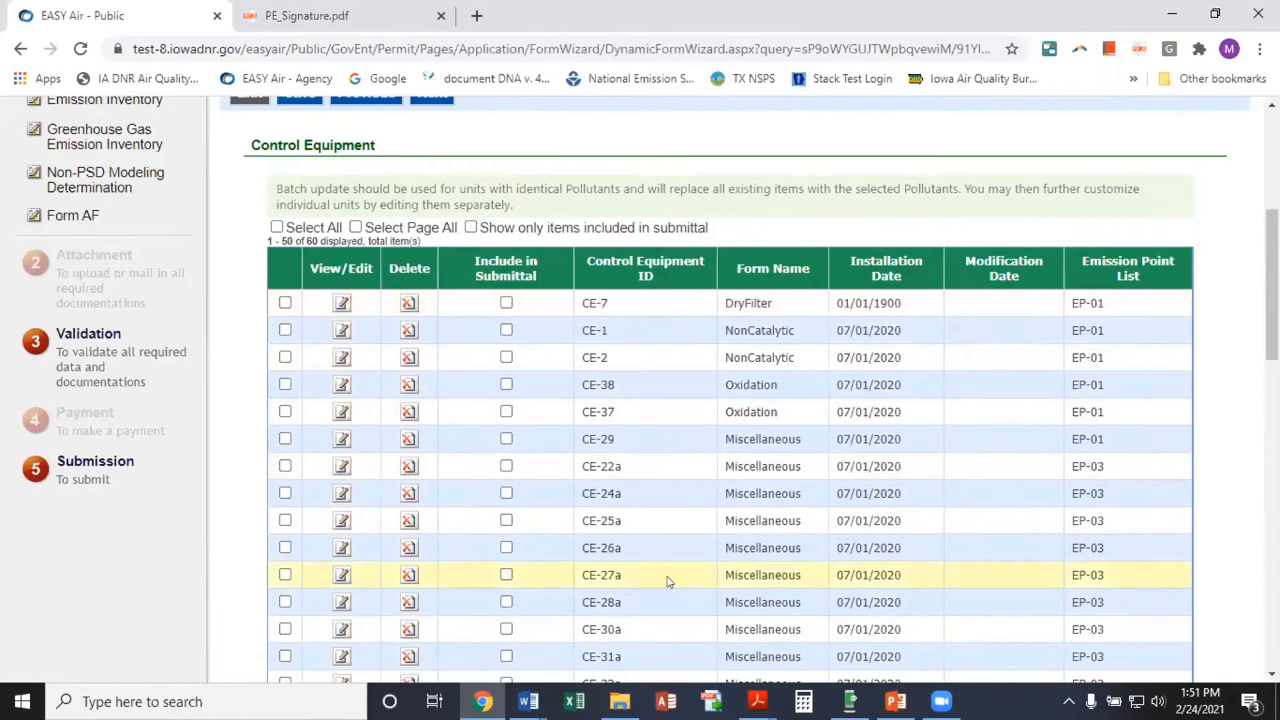
{"action": "left_click", "coordinate": [506, 302]}
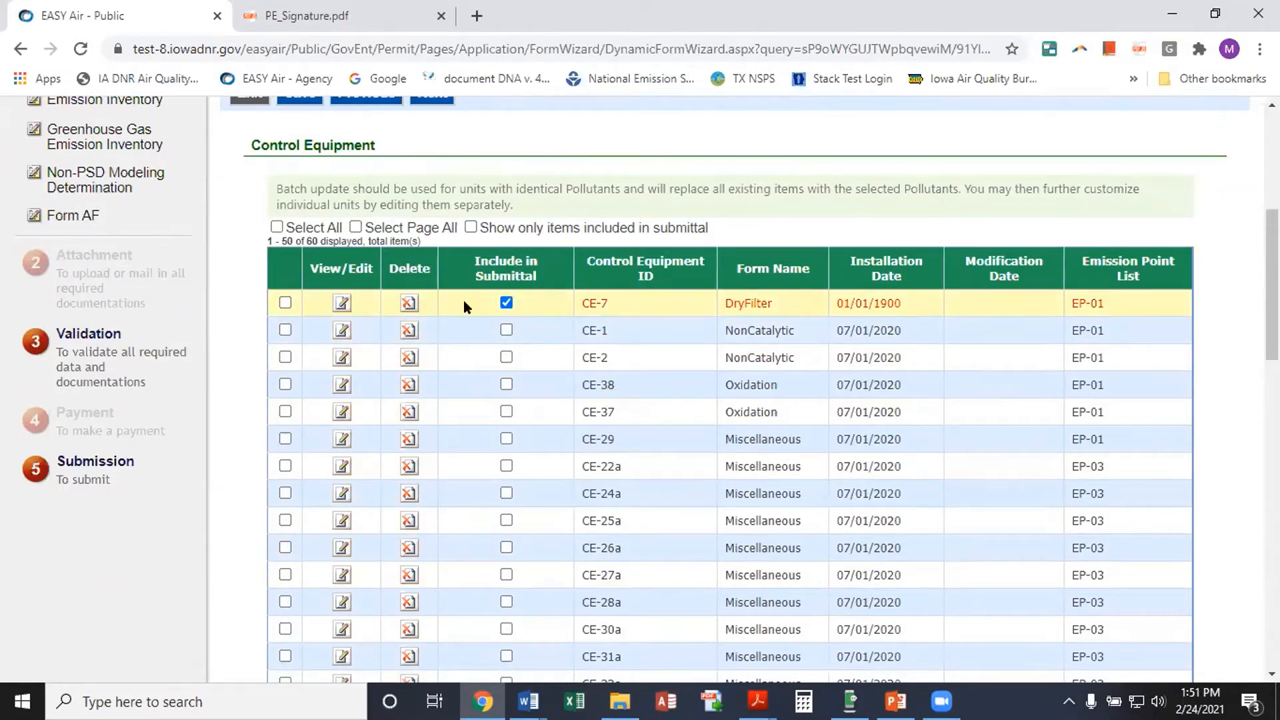
{"action": "left_click", "coordinate": [507, 303]}
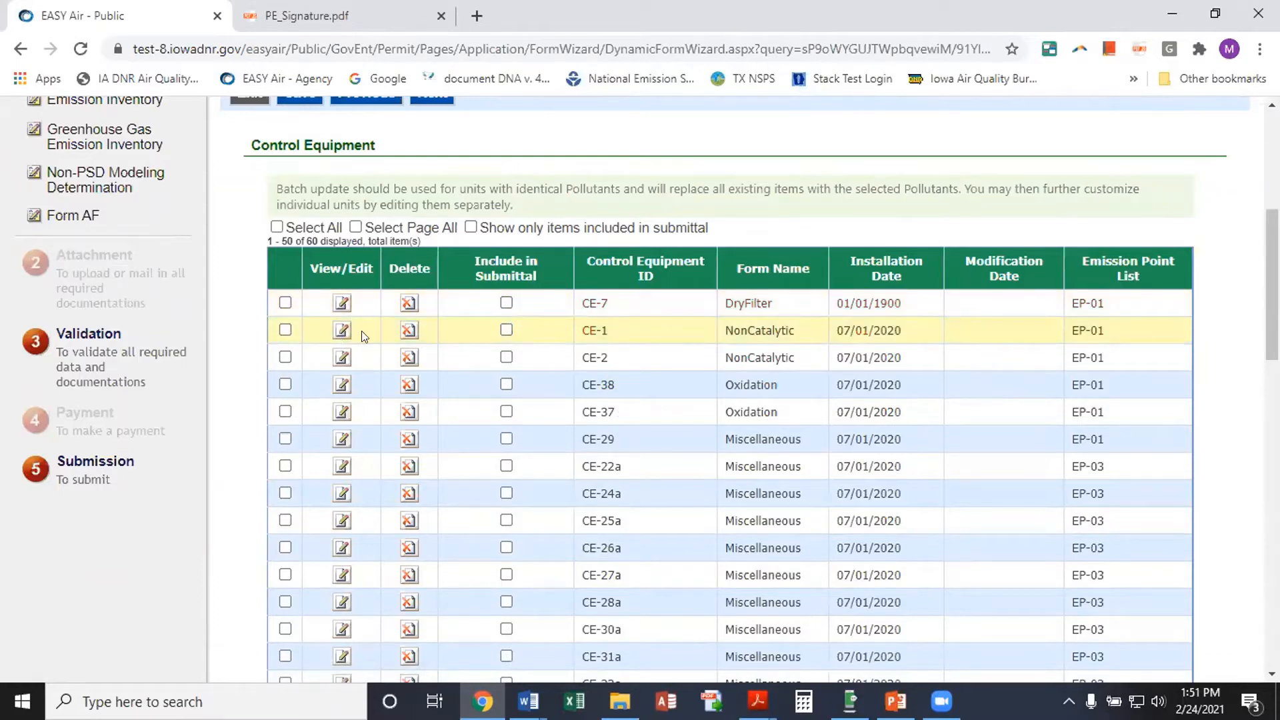
{"action": "left_click", "coordinate": [285, 302]}
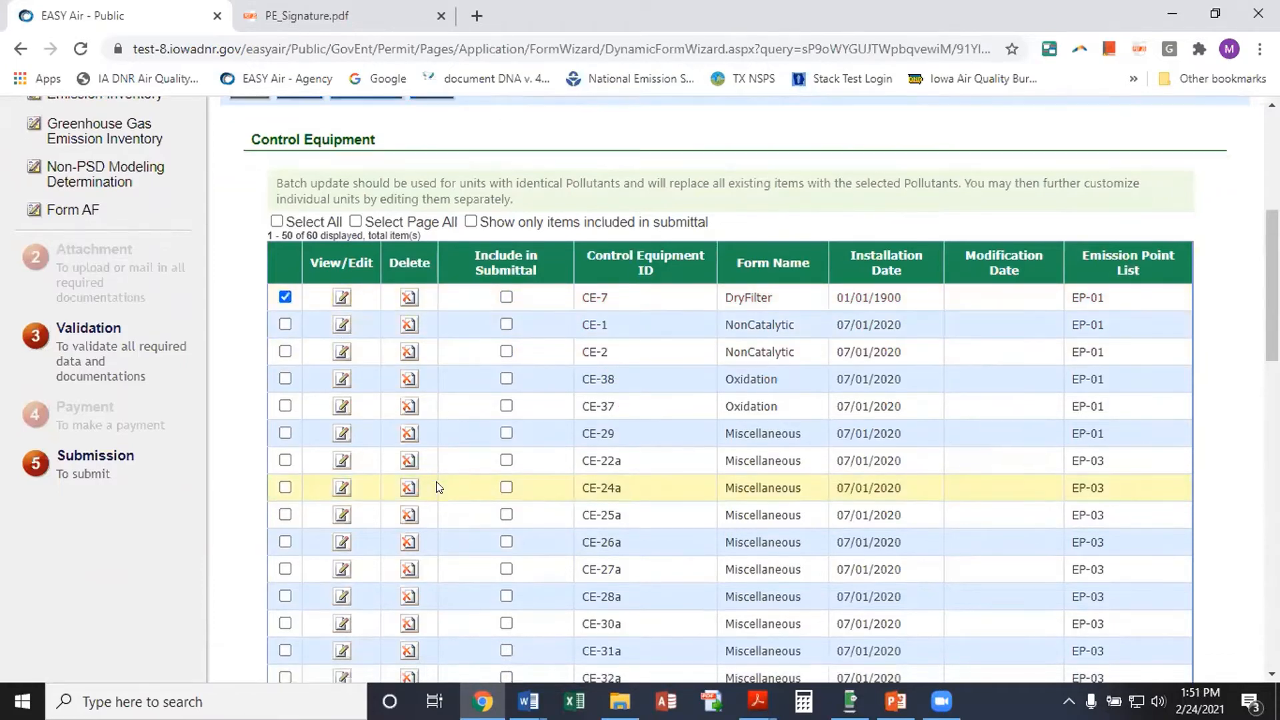
{"action": "scroll", "coordinate": [437, 480], "scroll_direction": "down", "scroll_amount": 20}
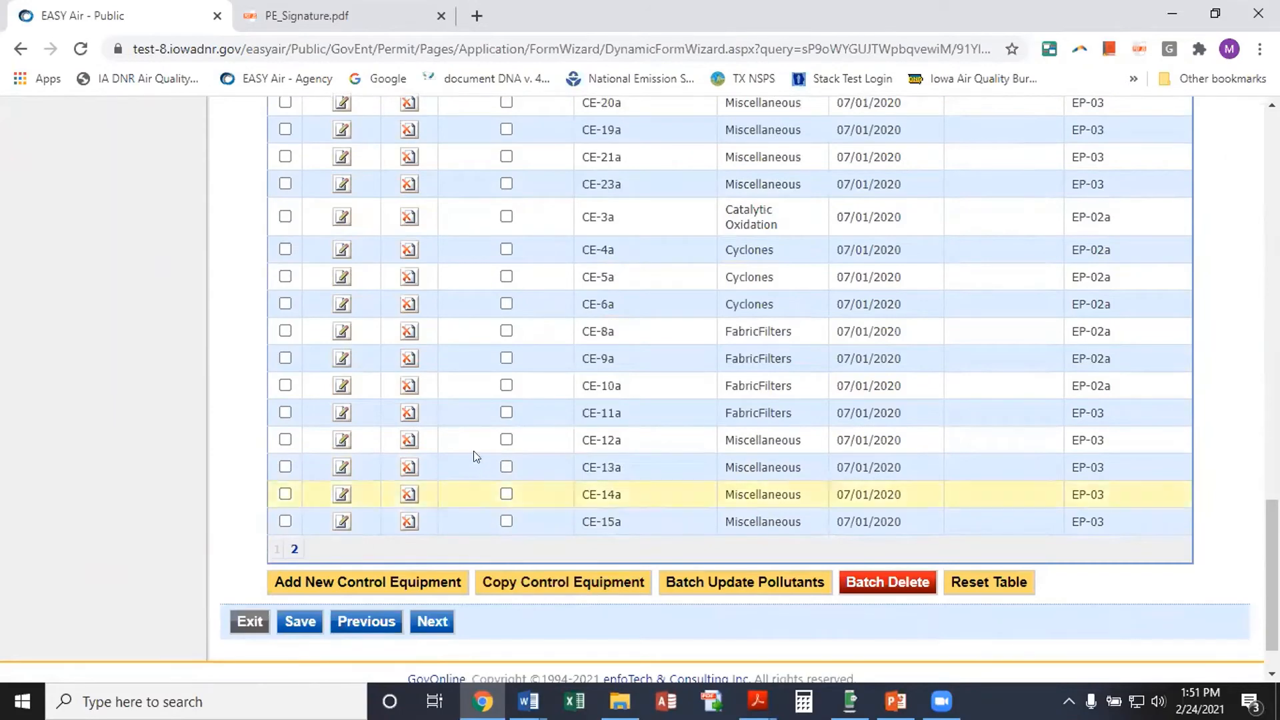
{"action": "scroll", "coordinate": [474, 452], "scroll_direction": "up", "scroll_amount": 15}
{"action": "scroll", "coordinate": [472, 465], "scroll_direction": "up", "scroll_amount": 3}
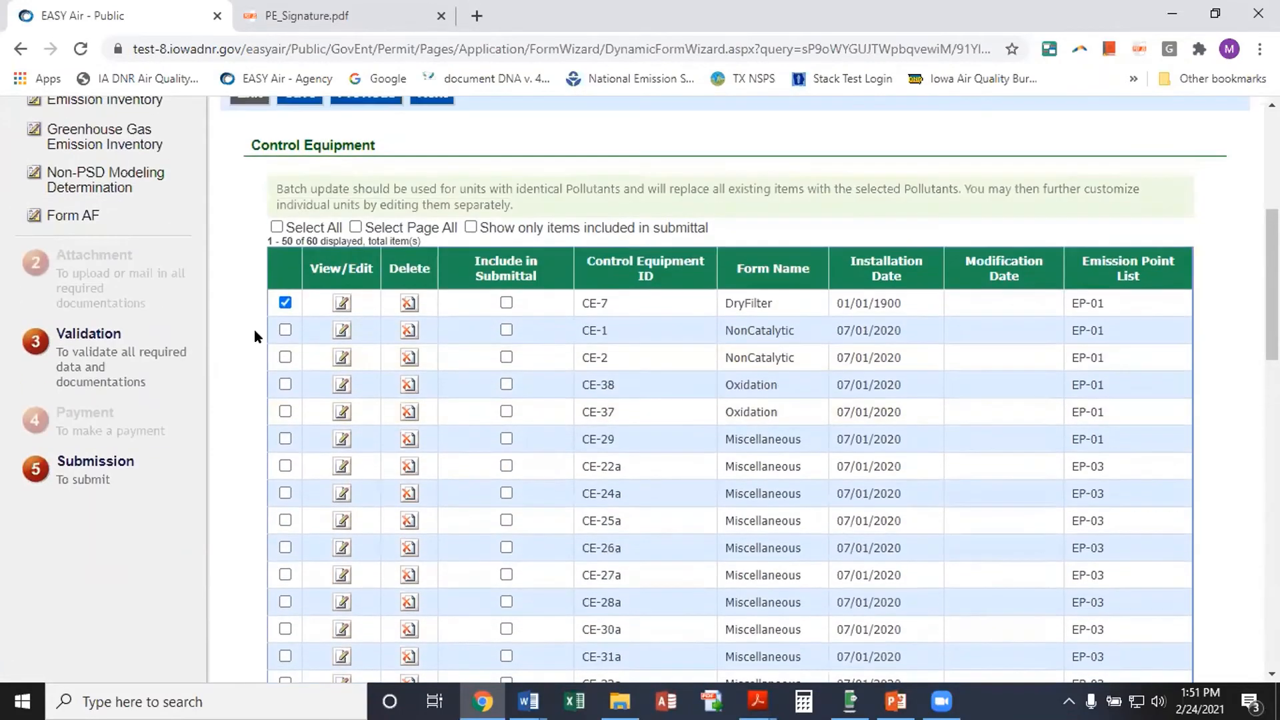
{"action": "left_click", "coordinate": [285, 297]}
{"action": "scroll", "coordinate": [437, 514], "scroll_direction": "down", "scroll_amount": 15}
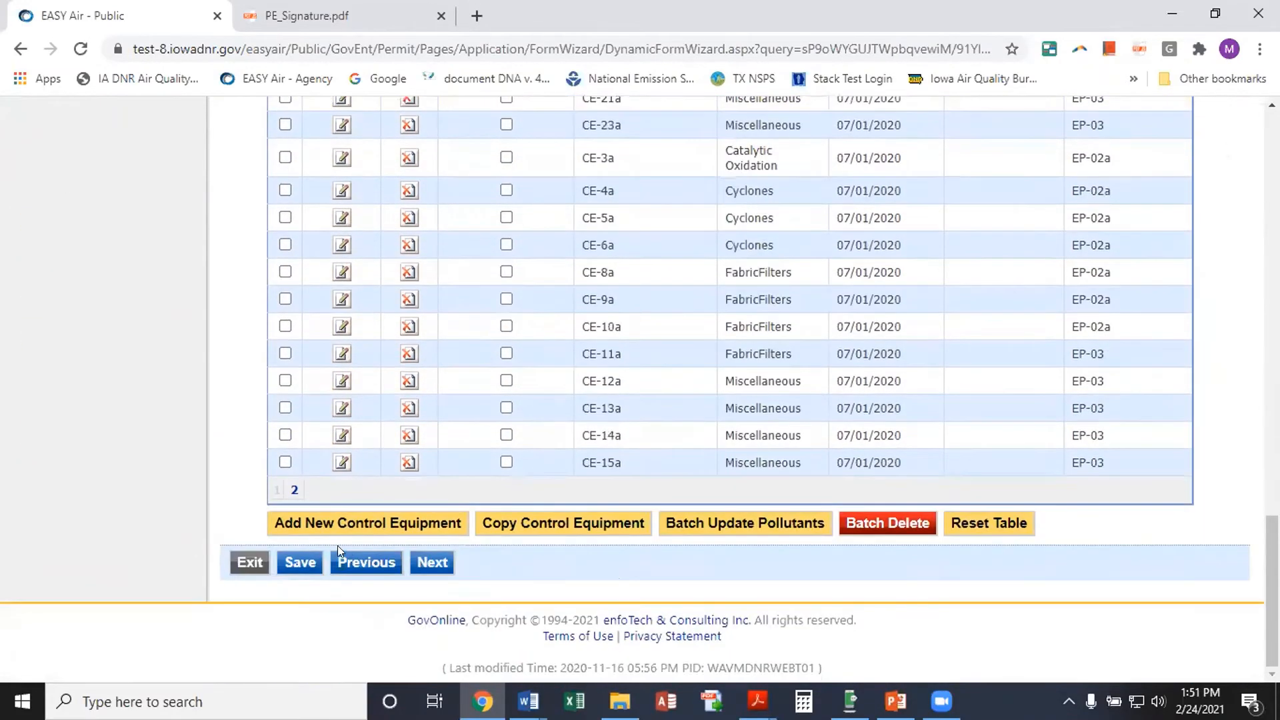
Add a control equipment entry, settling on Fabric Filters as the device type
{"action": "left_click", "coordinate": [334, 524]}
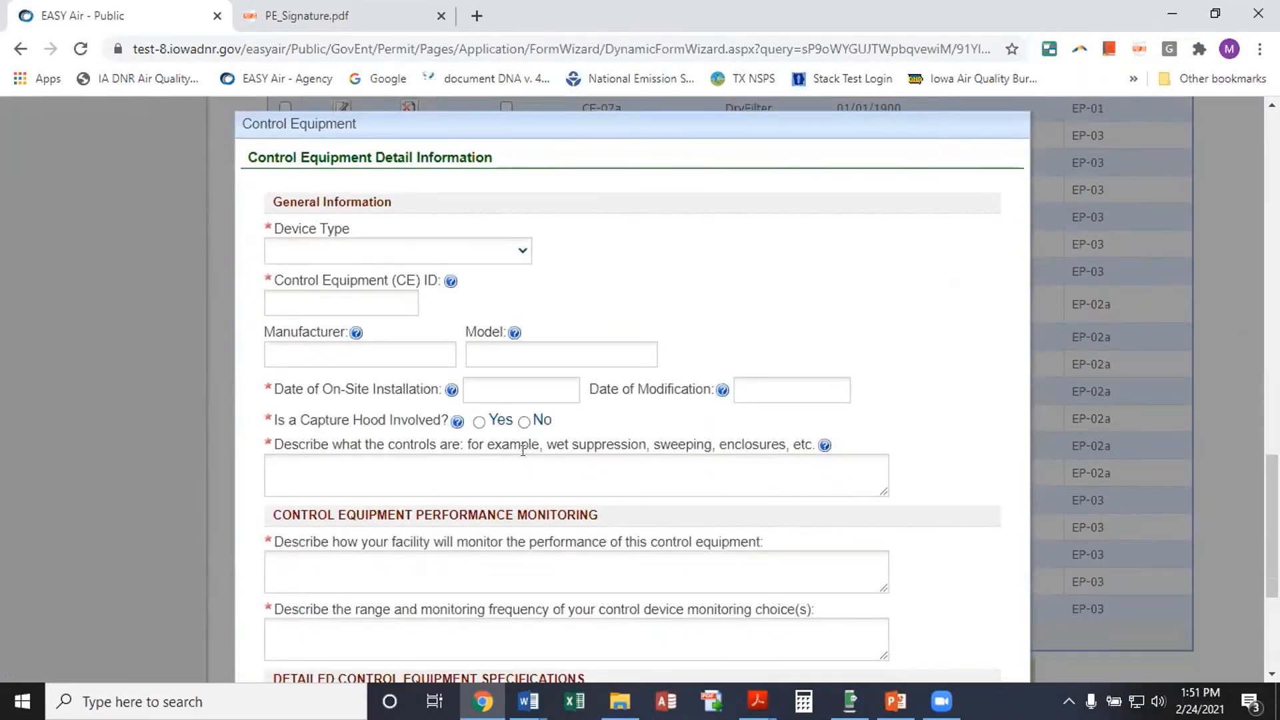
{"action": "left_click", "coordinate": [522, 253]}
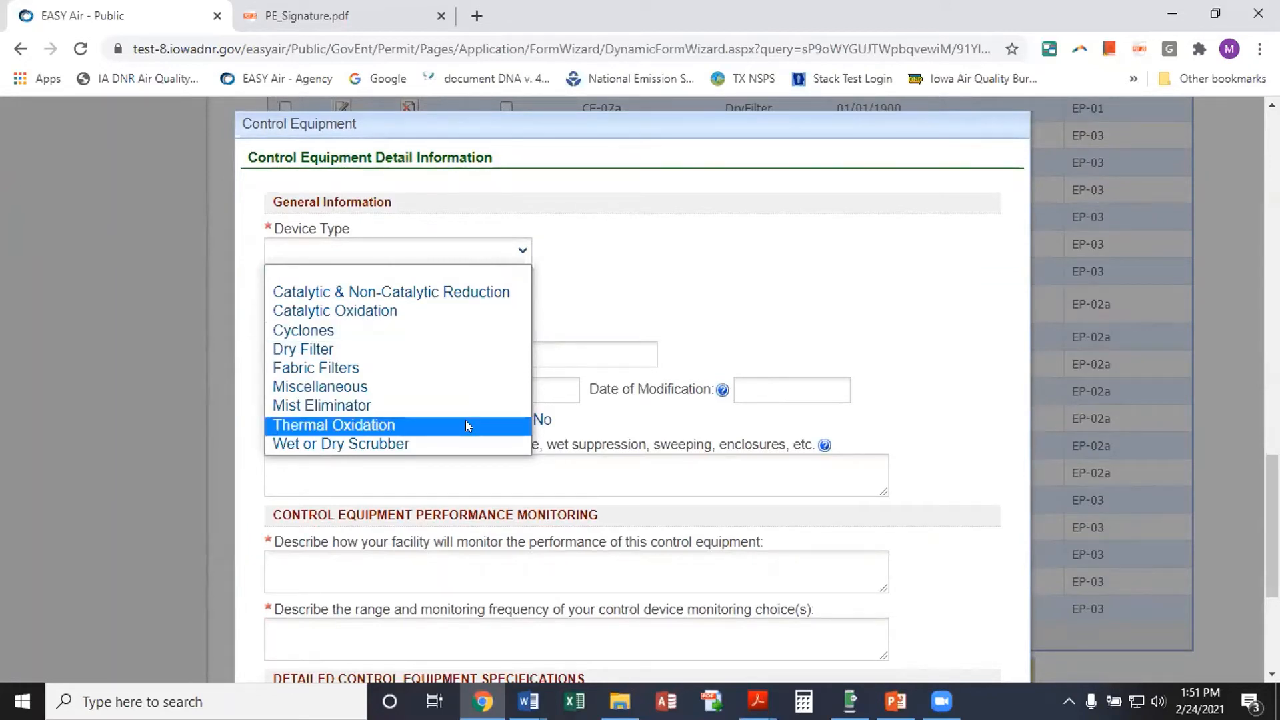
{"action": "left_click", "coordinate": [436, 311]}
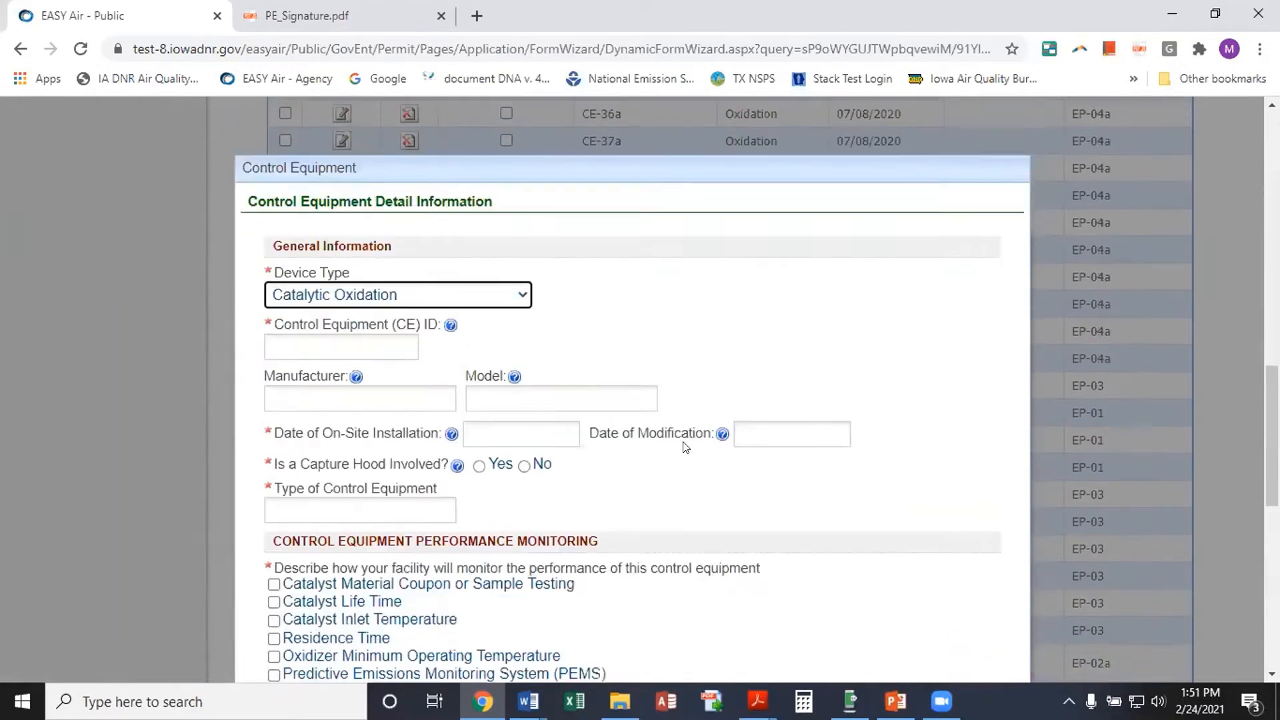
{"action": "scroll", "coordinate": [686, 447], "scroll_direction": "down", "scroll_amount": 4}
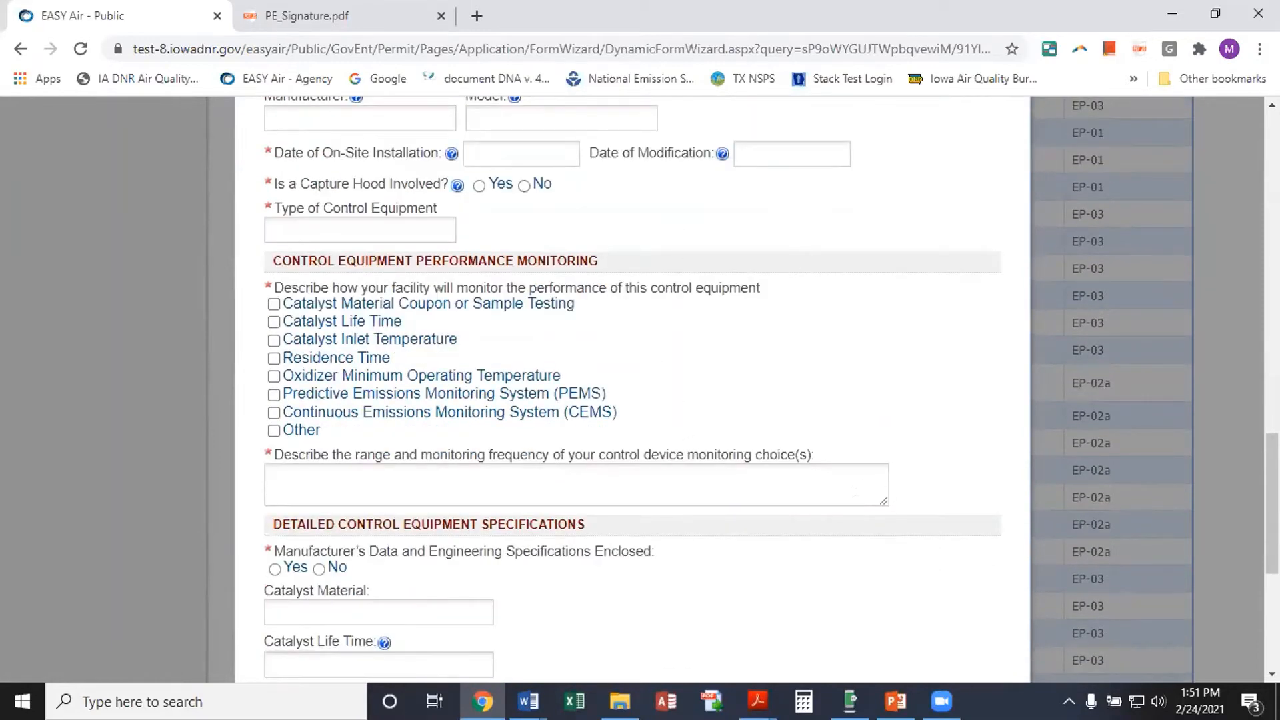
{"action": "scroll", "coordinate": [827, 554], "scroll_direction": "down", "scroll_amount": 3}
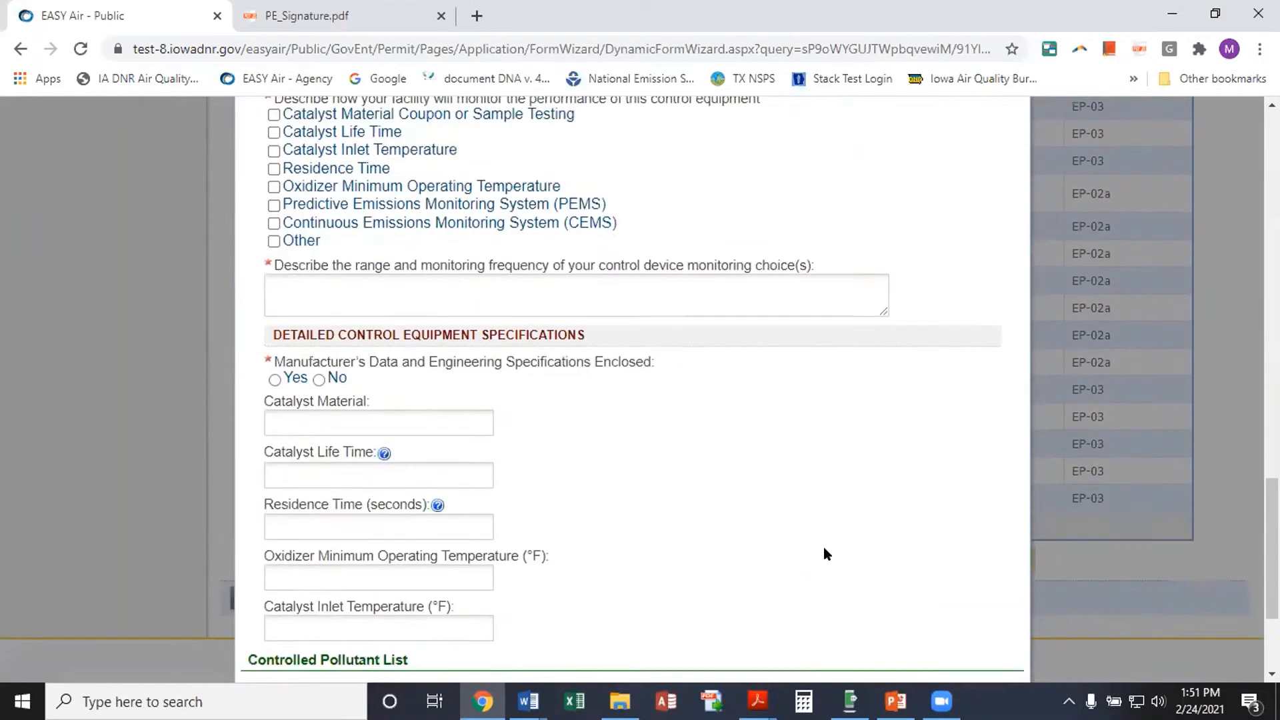
{"action": "scroll", "coordinate": [827, 555], "scroll_direction": "down", "scroll_amount": 3}
{"action": "scroll", "coordinate": [823, 552], "scroll_direction": "up", "scroll_amount": 10}
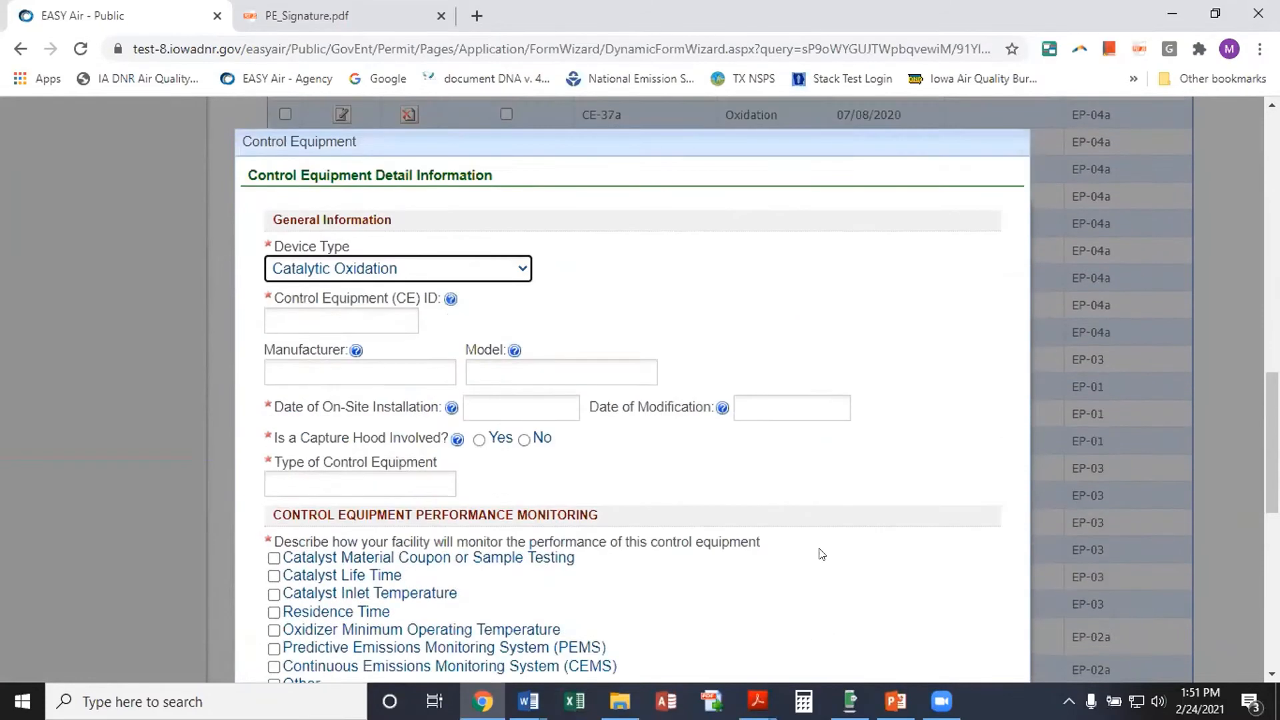
{"action": "scroll", "coordinate": [827, 551], "scroll_direction": "up", "scroll_amount": 2}
{"action": "left_click", "coordinate": [518, 376]}
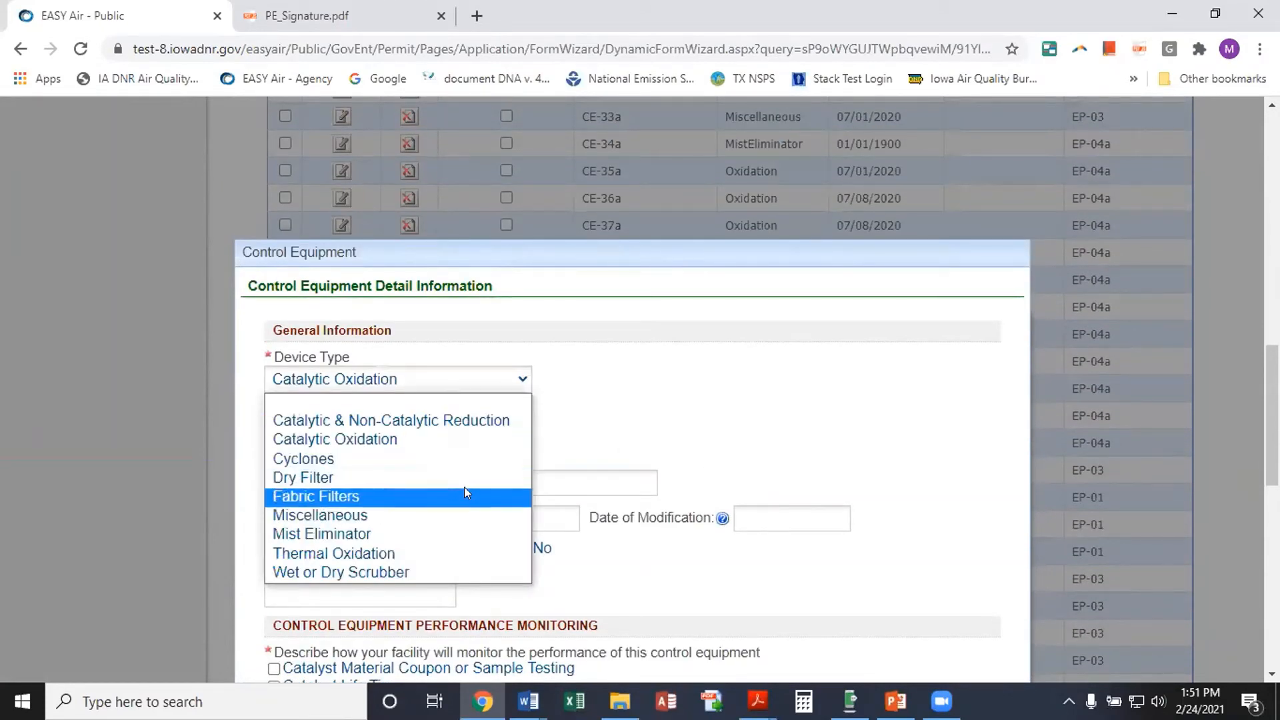
{"action": "left_click", "coordinate": [417, 497]}
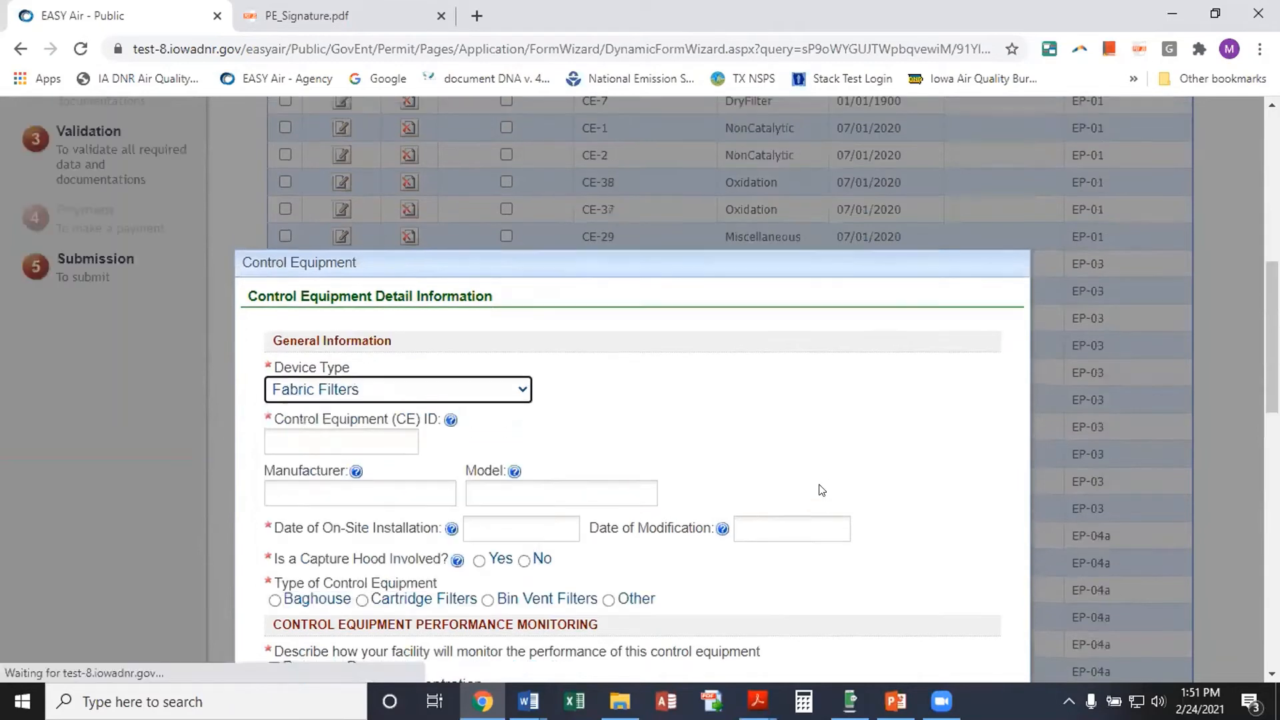
{"action": "scroll", "coordinate": [706, 429], "scroll_direction": "down", "scroll_amount": 2}
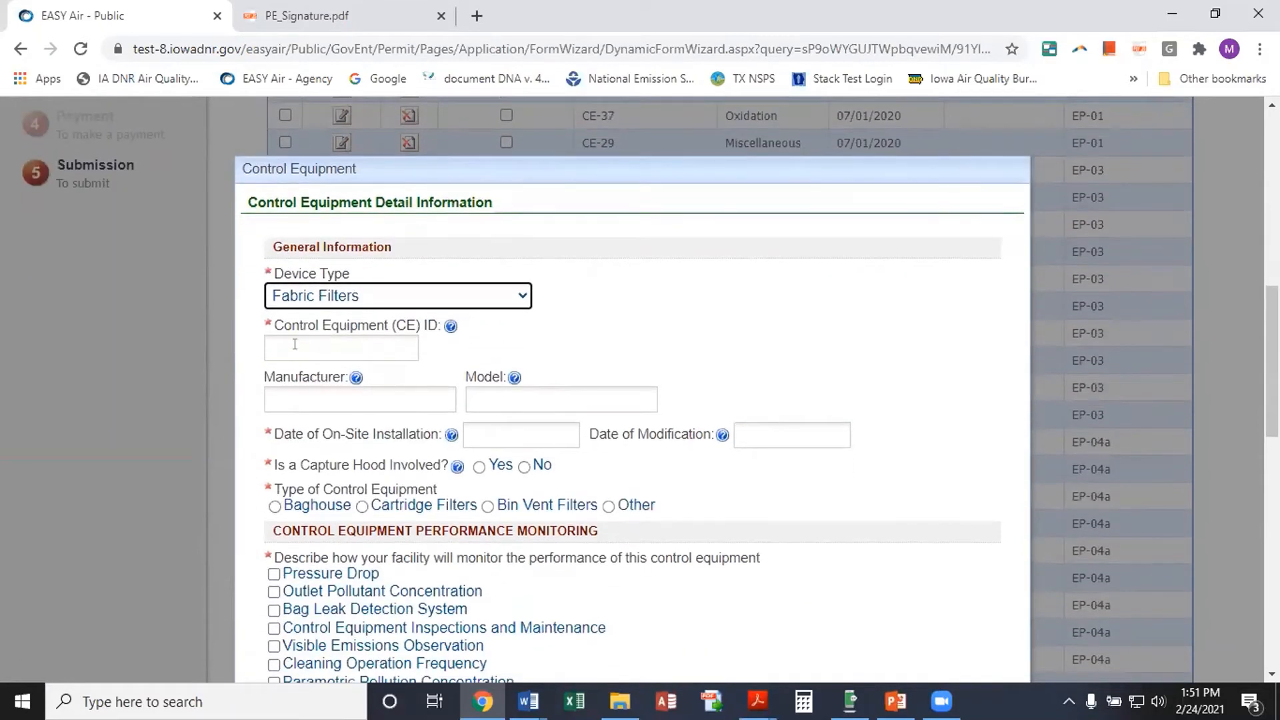
Enter control equipment ID CE-12a and installation date 02/28/2021
{"action": "left_click", "coordinate": [311, 350]}
{"action": "type", "text": "C"}
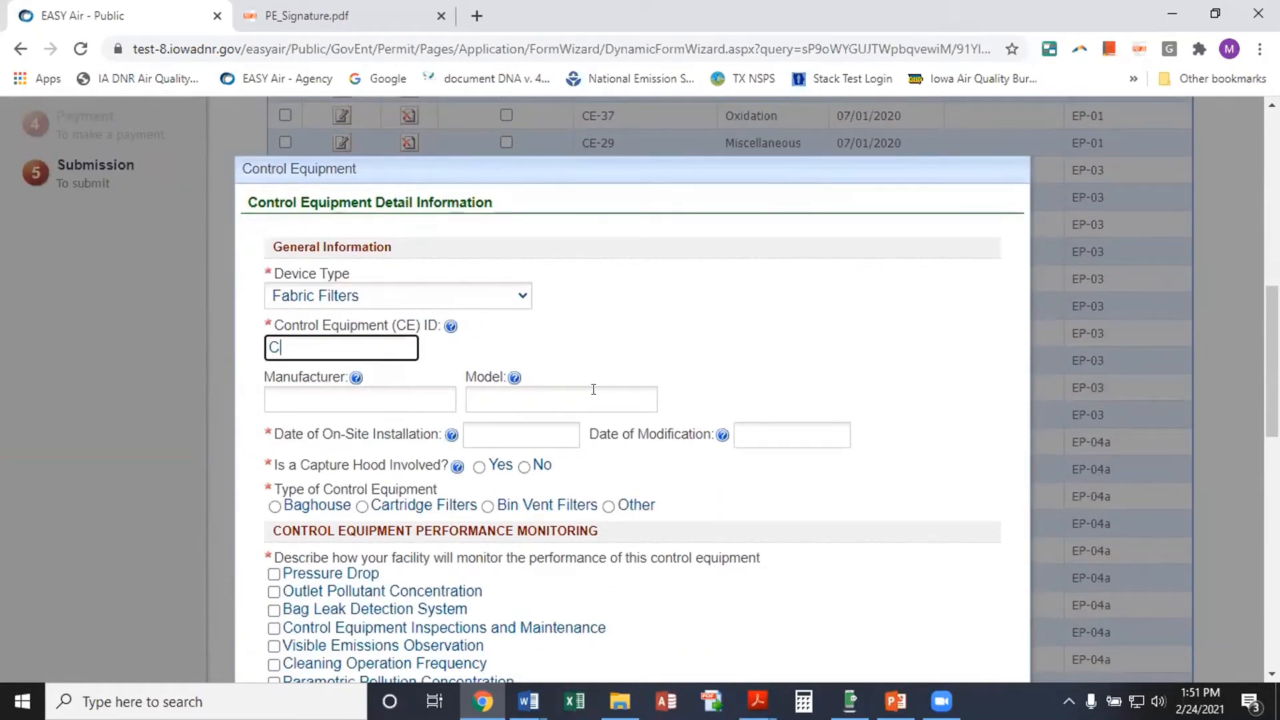
{"action": "type", "text": "E"}
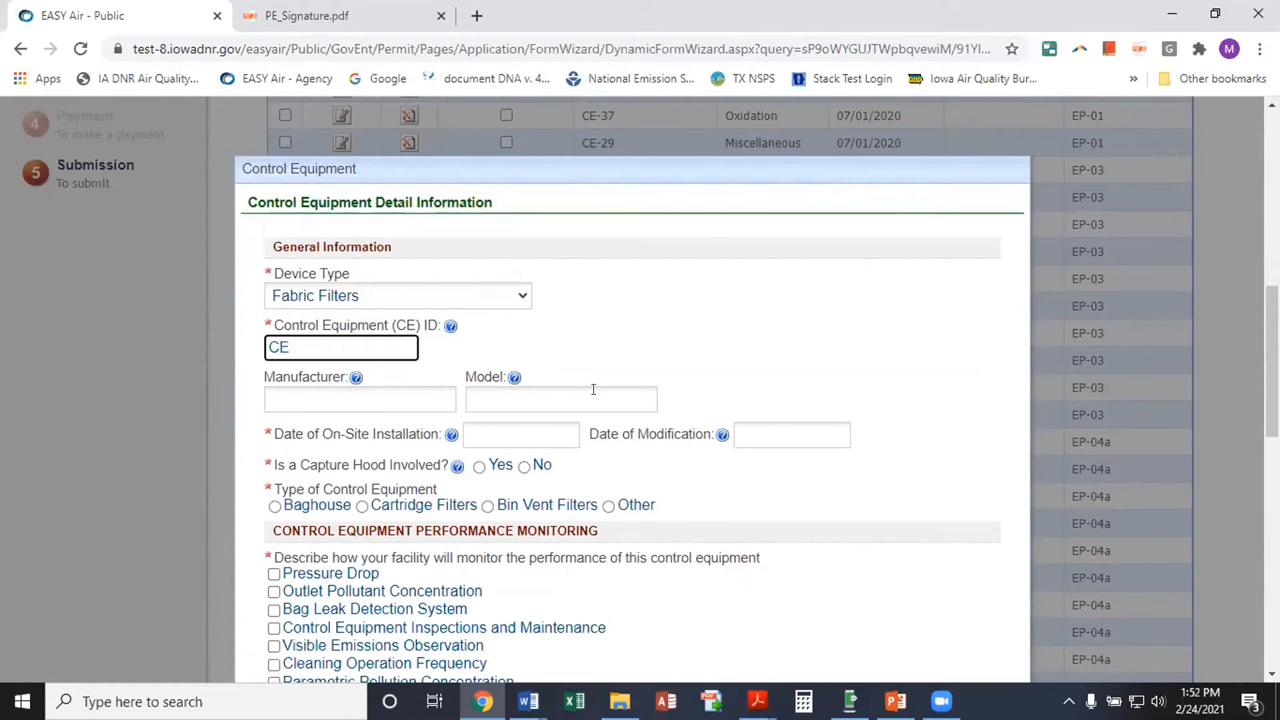
{"action": "type", "text": "-12a"}
{"action": "left_click", "coordinate": [485, 432]}
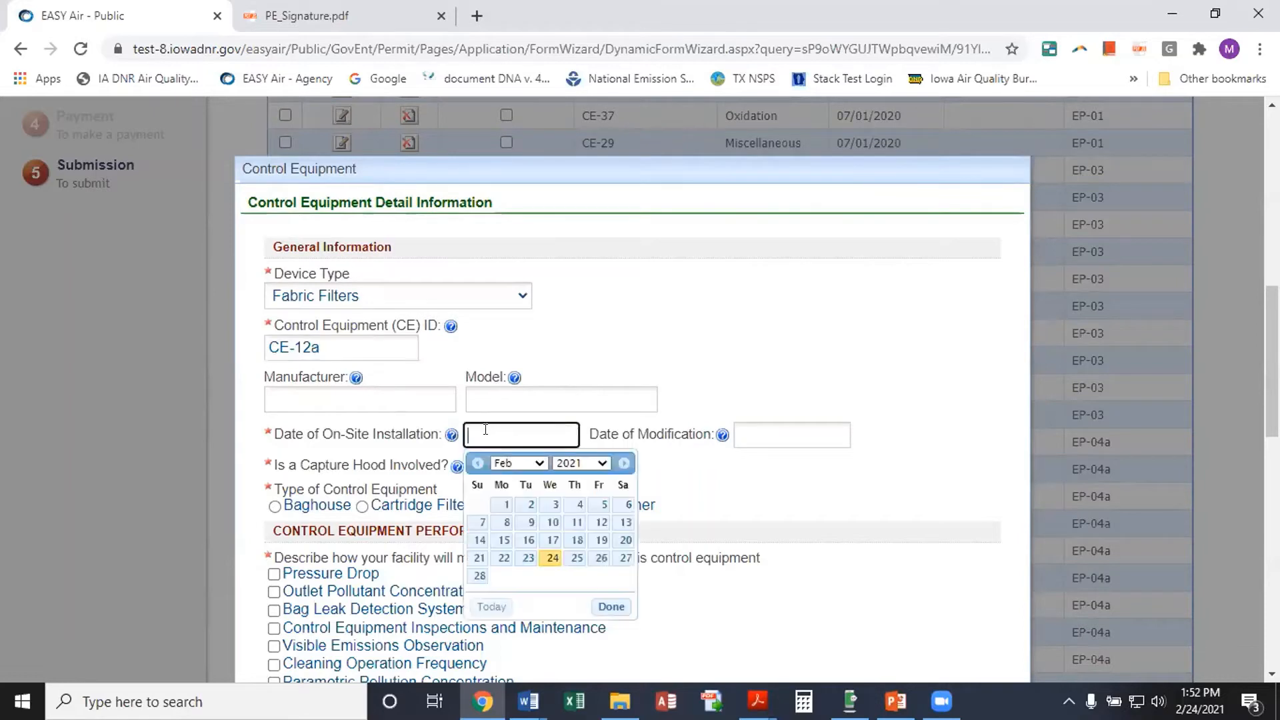
{"action": "left_click", "coordinate": [480, 576]}
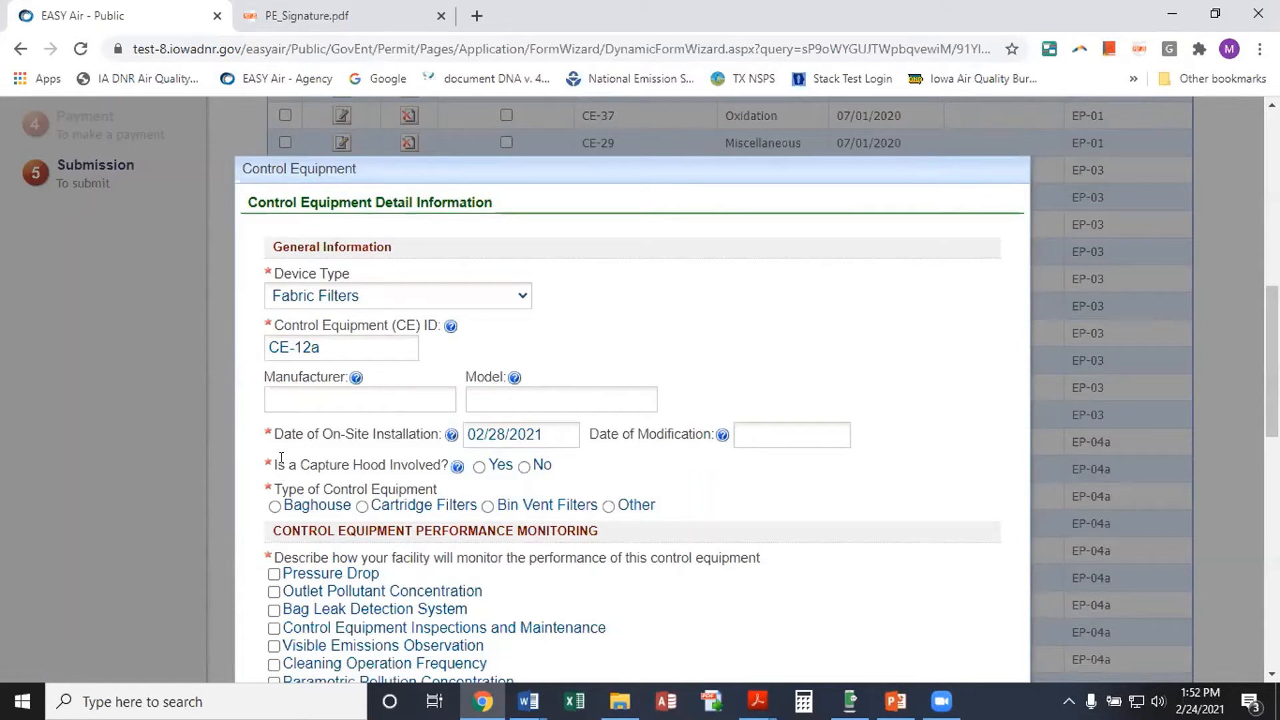
Set Capture Hood to No and the control equipment type to Baghouse
{"action": "left_click", "coordinate": [479, 466]}
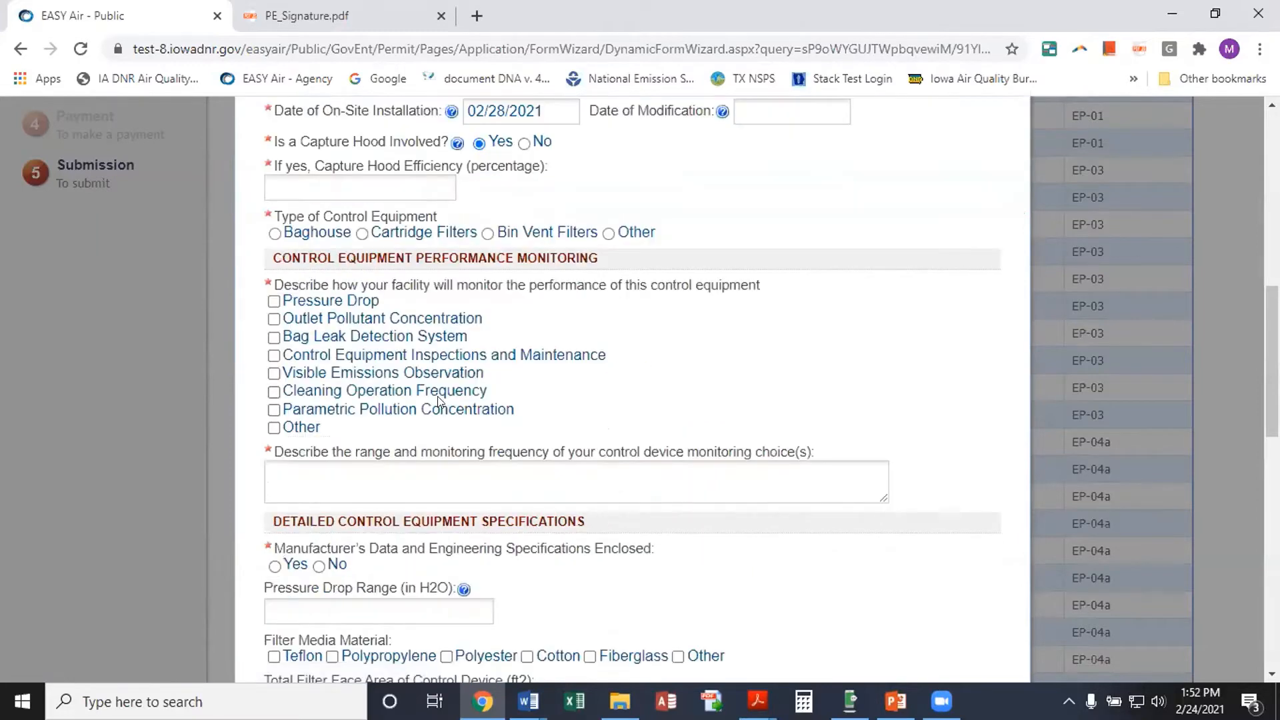
{"action": "scroll", "coordinate": [328, 295], "scroll_direction": "up", "scroll_amount": 1}
{"action": "left_click", "coordinate": [306, 281]}
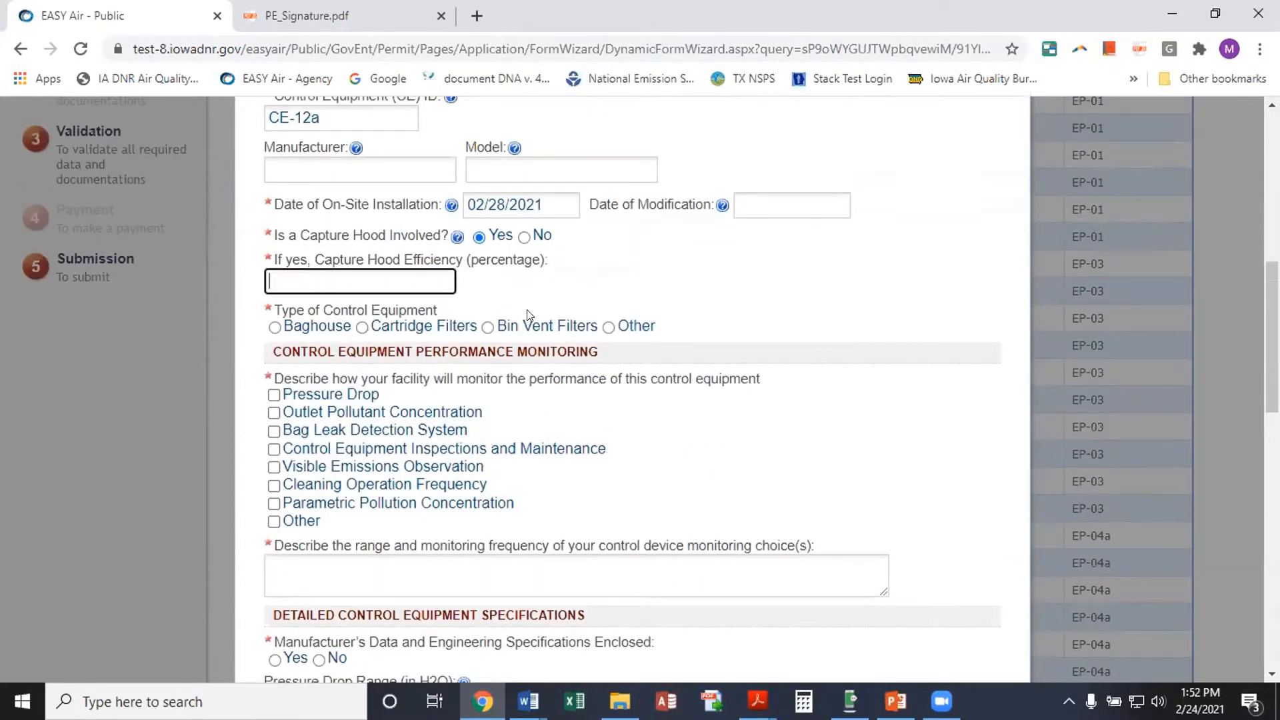
{"action": "type", "text": "75"}
{"action": "key", "text": "BackSpace"}
{"action": "left_click", "coordinate": [524, 237]}
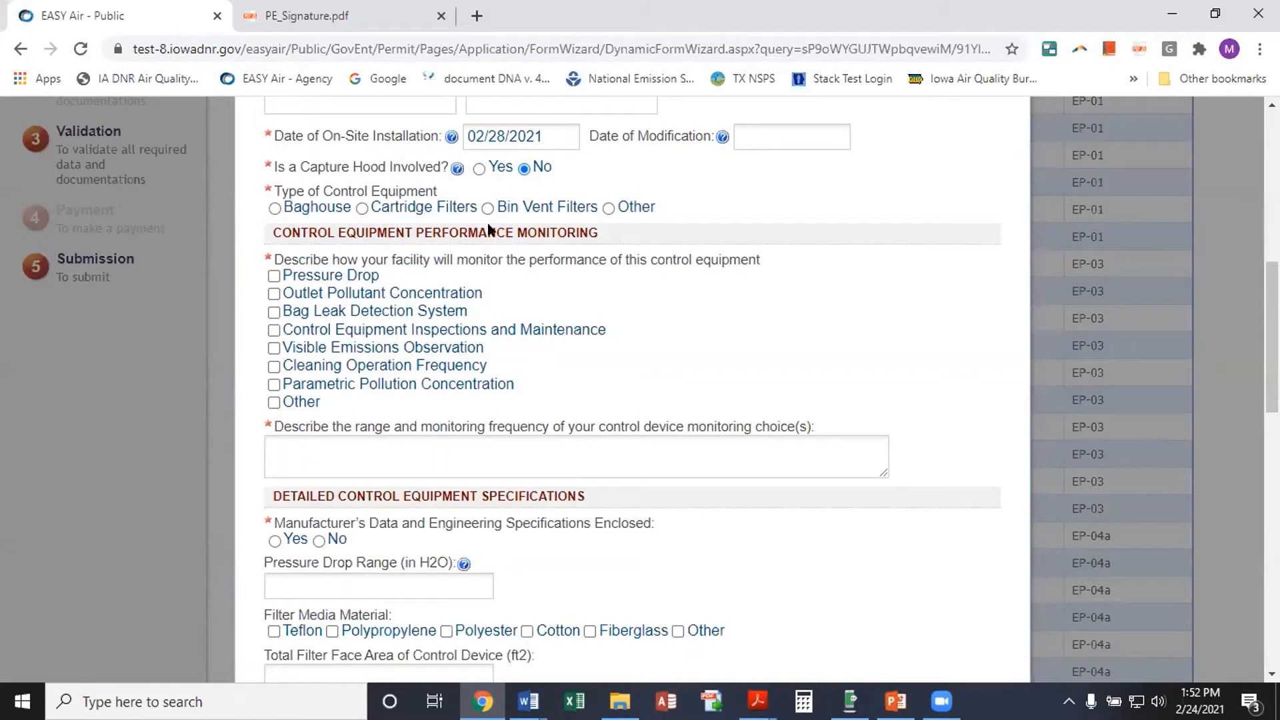
{"action": "left_click", "coordinate": [275, 209]}
{"action": "scroll", "coordinate": [725, 328], "scroll_direction": "down", "scroll_amount": 1}
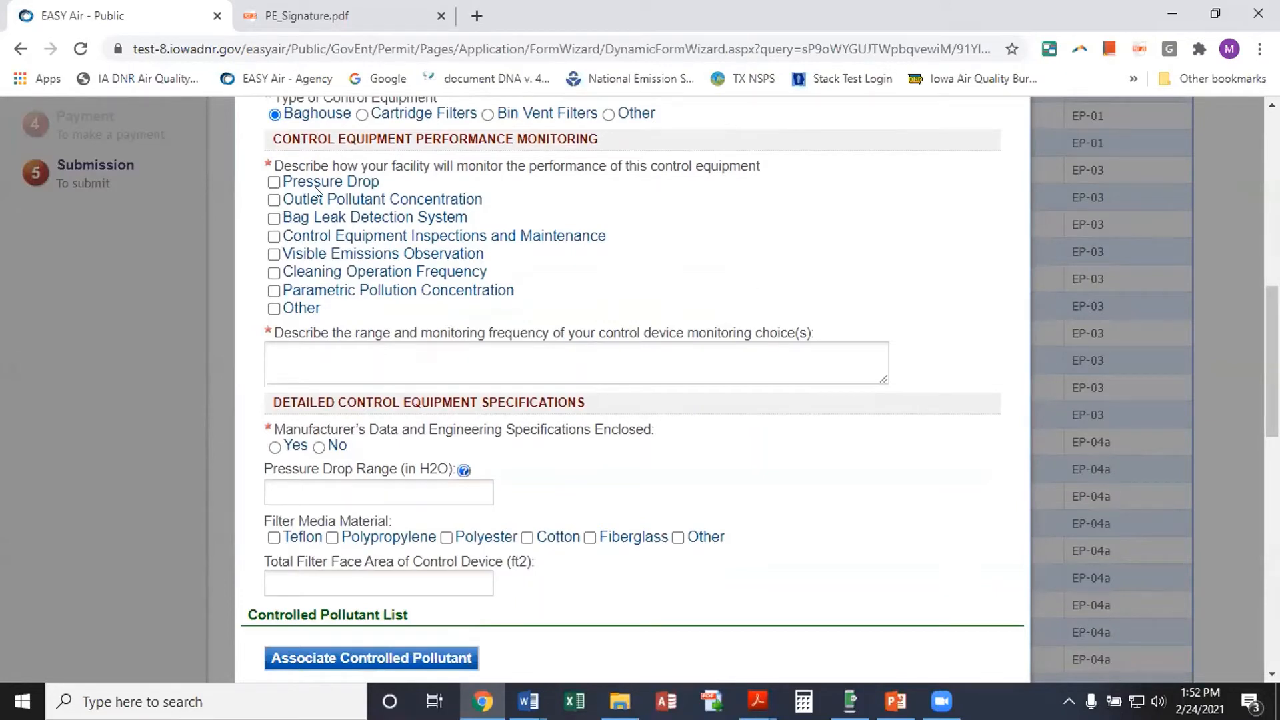
Monitor performance by Pressure Drop, described as 2-4" wc, daily
{"action": "left_click", "coordinate": [274, 183]}
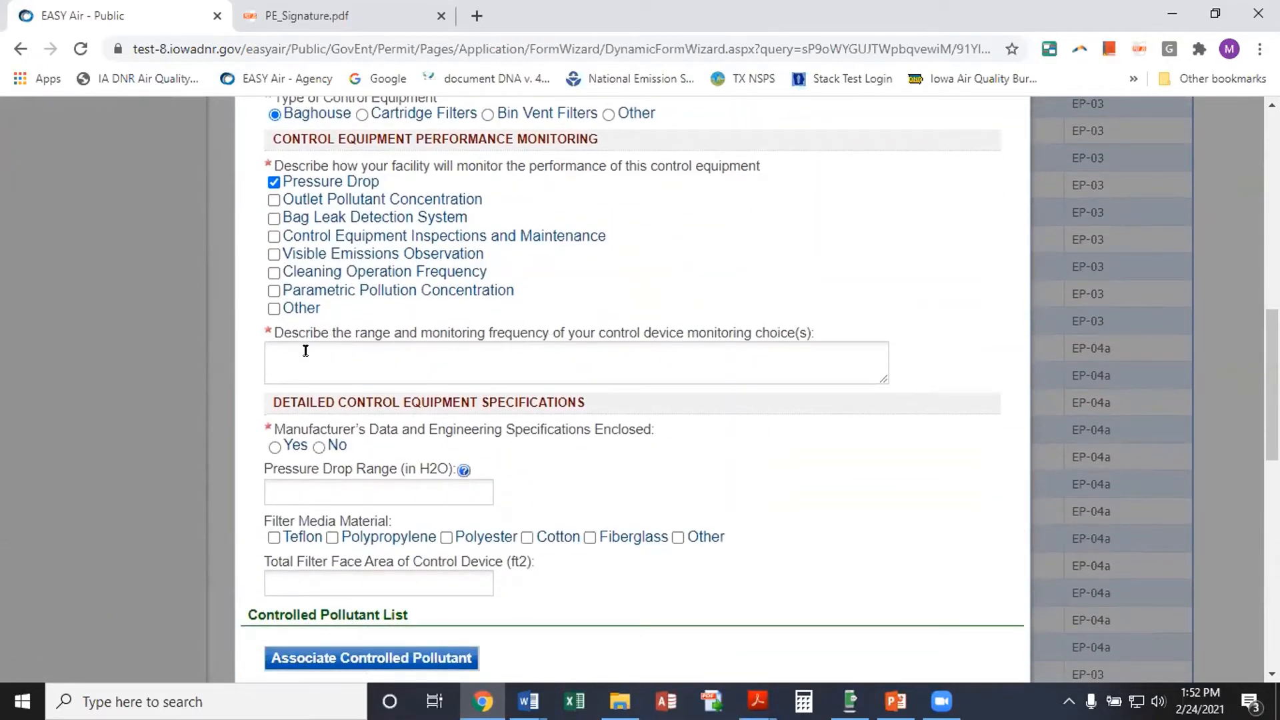
{"action": "left_click", "coordinate": [310, 352]}
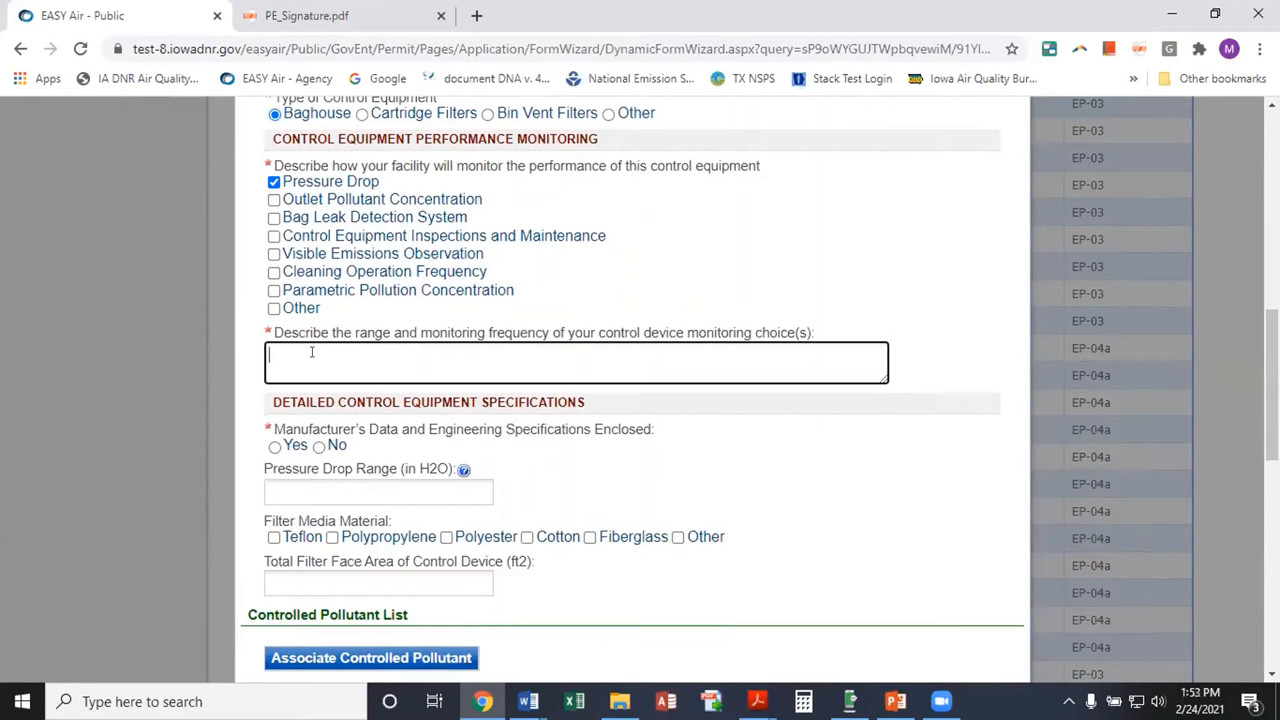
{"action": "type", "text": "2-4\" wc, daily"}
{"action": "scroll", "coordinate": [490, 430], "scroll_direction": "down", "scroll_amount": 1}
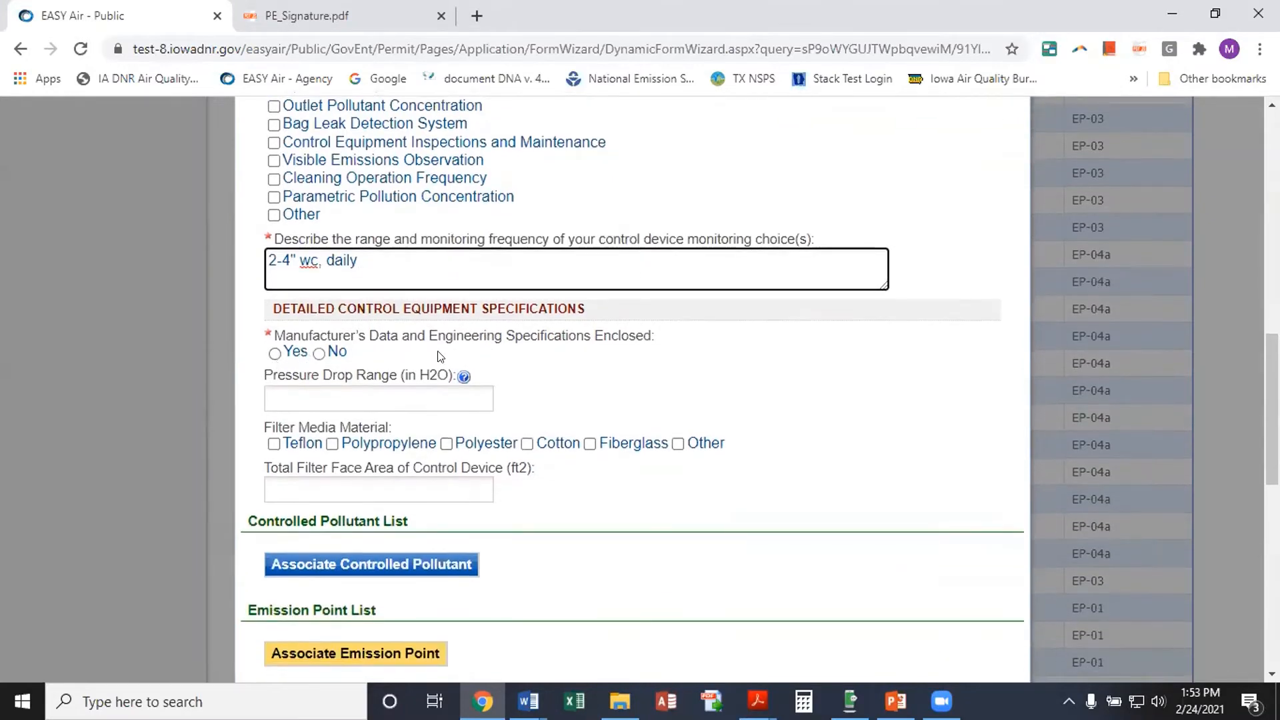
Confirm manufacturer's data is enclosed and copy the 2-4" wc description into Pressure Drop Range
{"action": "left_click", "coordinate": [293, 352]}
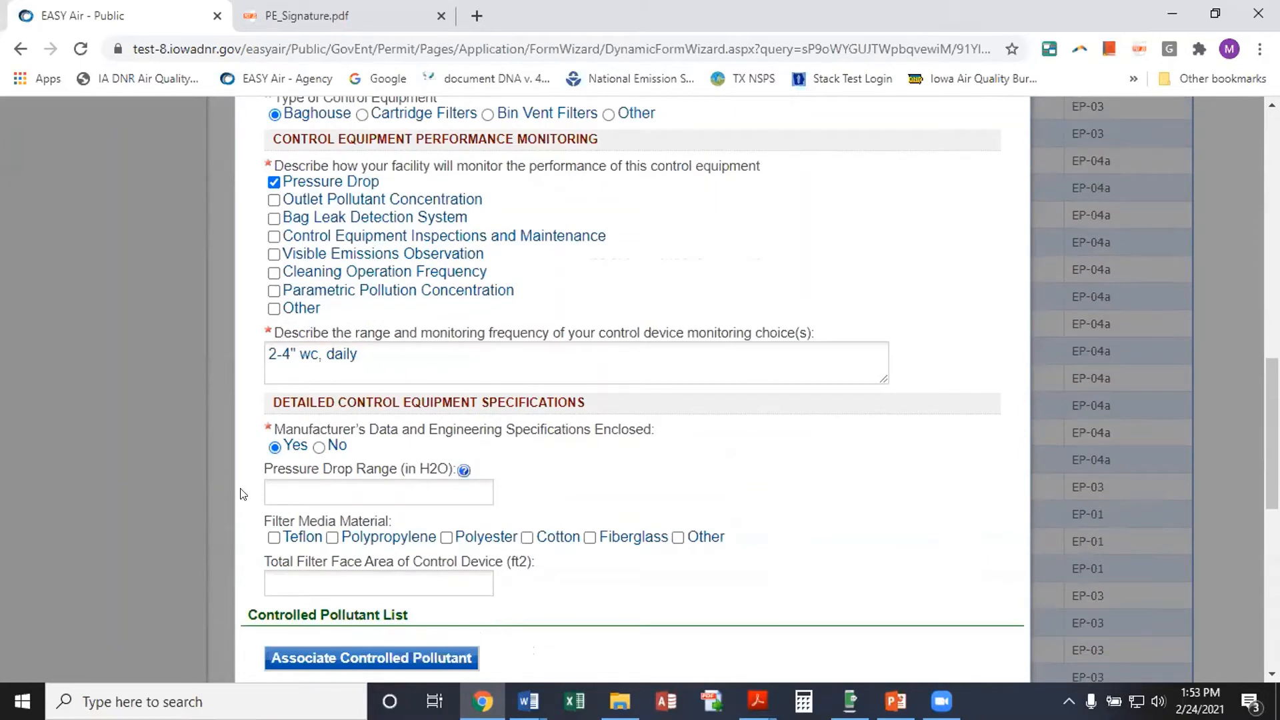
{"action": "left_click_drag", "start_coordinate": [366, 353], "coordinate": [267, 353]}
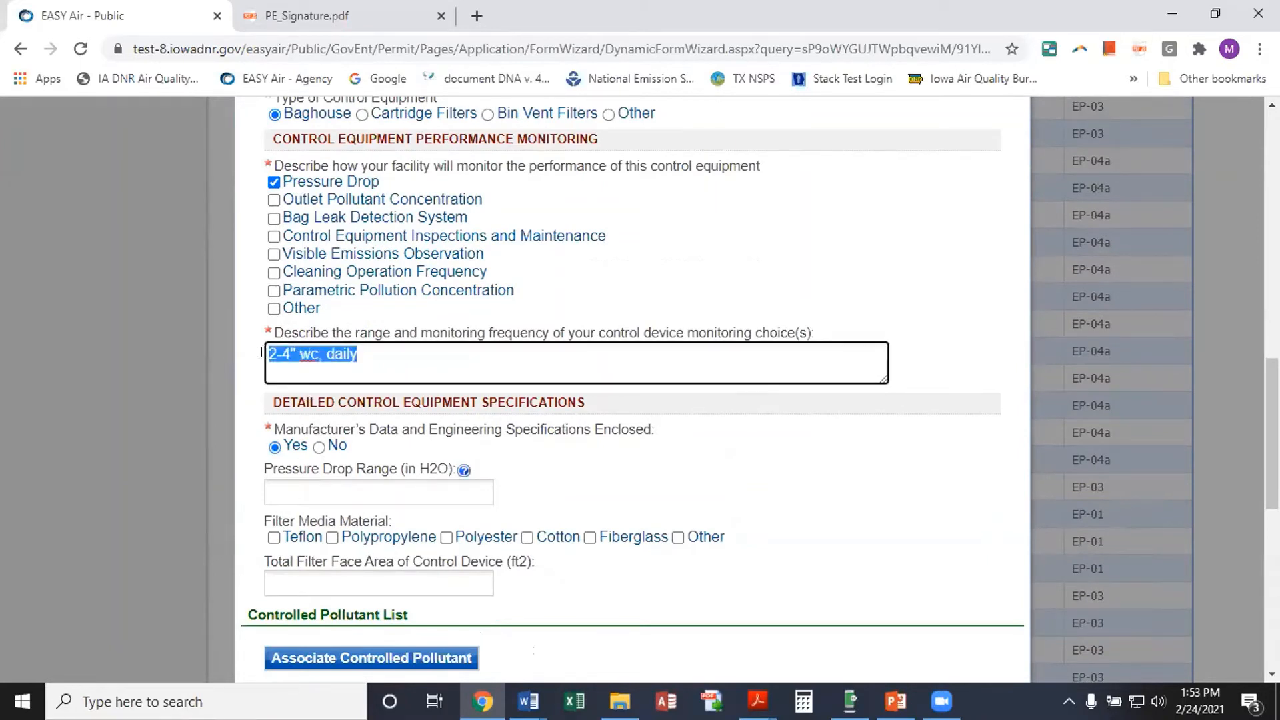
{"action": "right_click", "coordinate": [299, 352]}
{"action": "left_click", "coordinate": [354, 422]}
{"action": "left_click", "coordinate": [291, 492]}
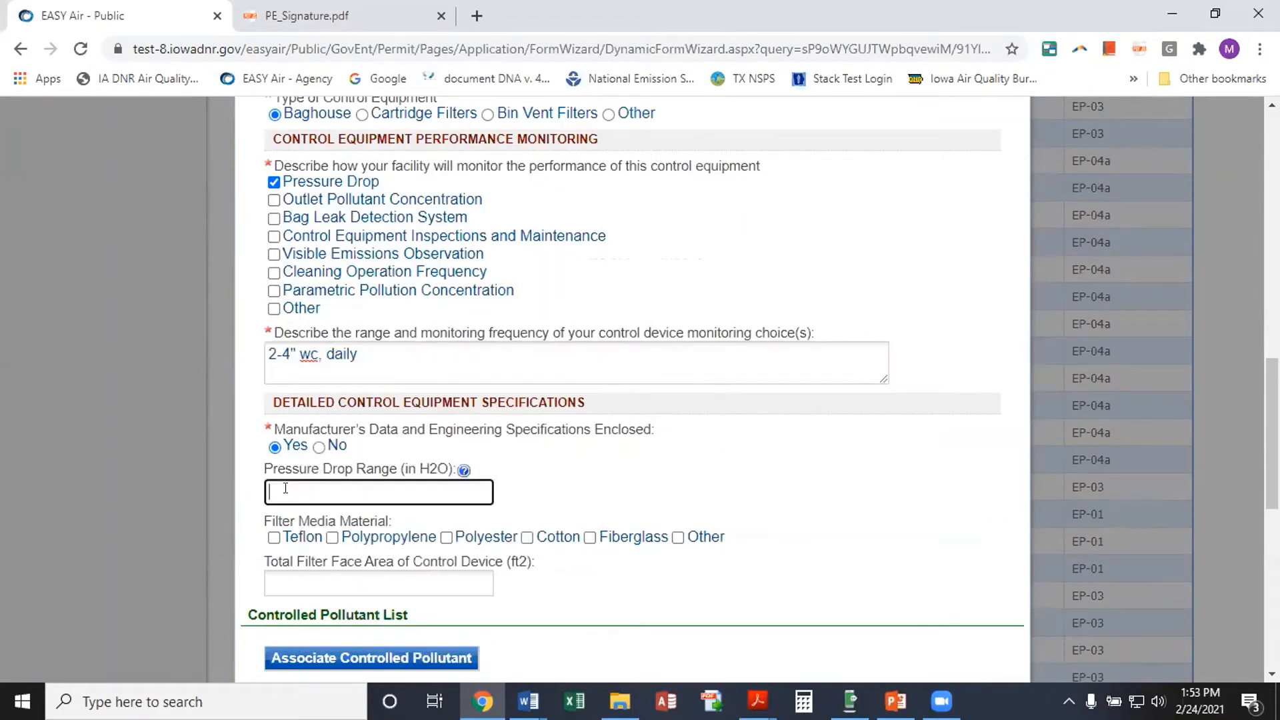
{"action": "right_click", "coordinate": [292, 492]}
{"action": "left_click", "coordinate": [382, 341]}
{"action": "scroll", "coordinate": [591, 466], "scroll_direction": "down", "scroll_amount": 3}
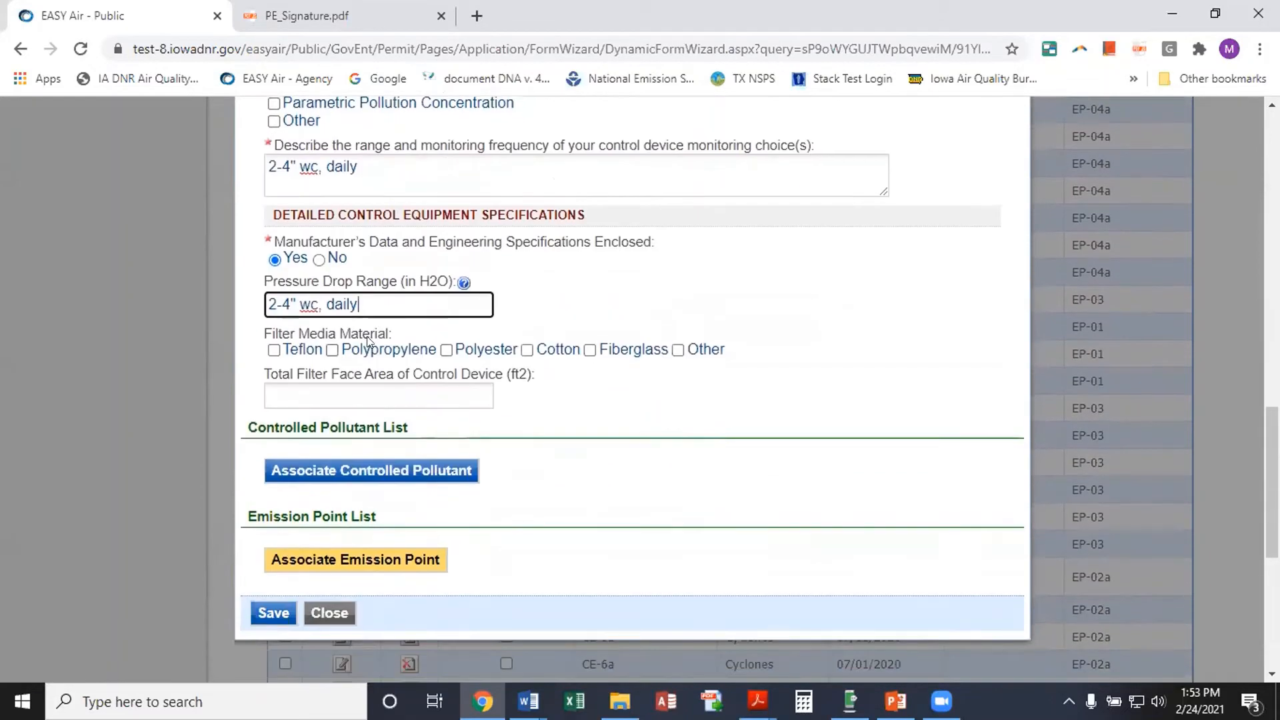
Choose Polyester filter media and a 300 ft2 total filter face area, then open the controlled pollutant search
{"action": "left_click", "coordinate": [459, 361]}
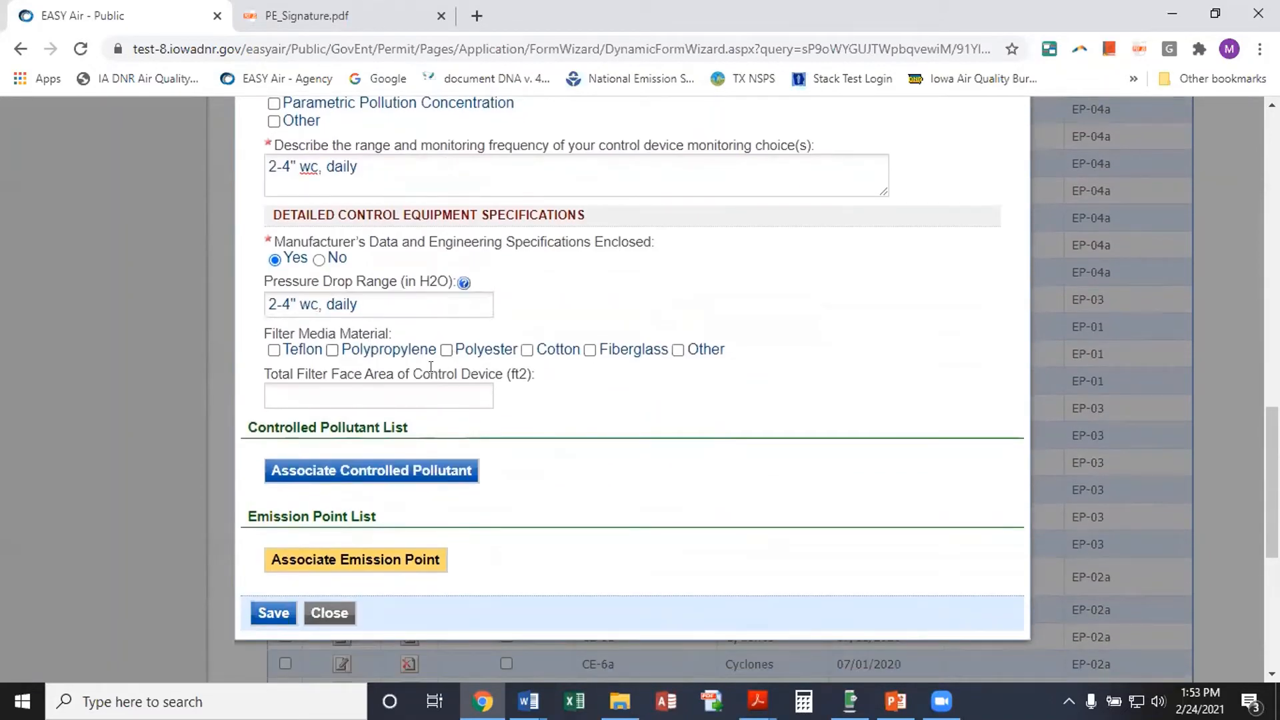
{"action": "left_click", "coordinate": [446, 352]}
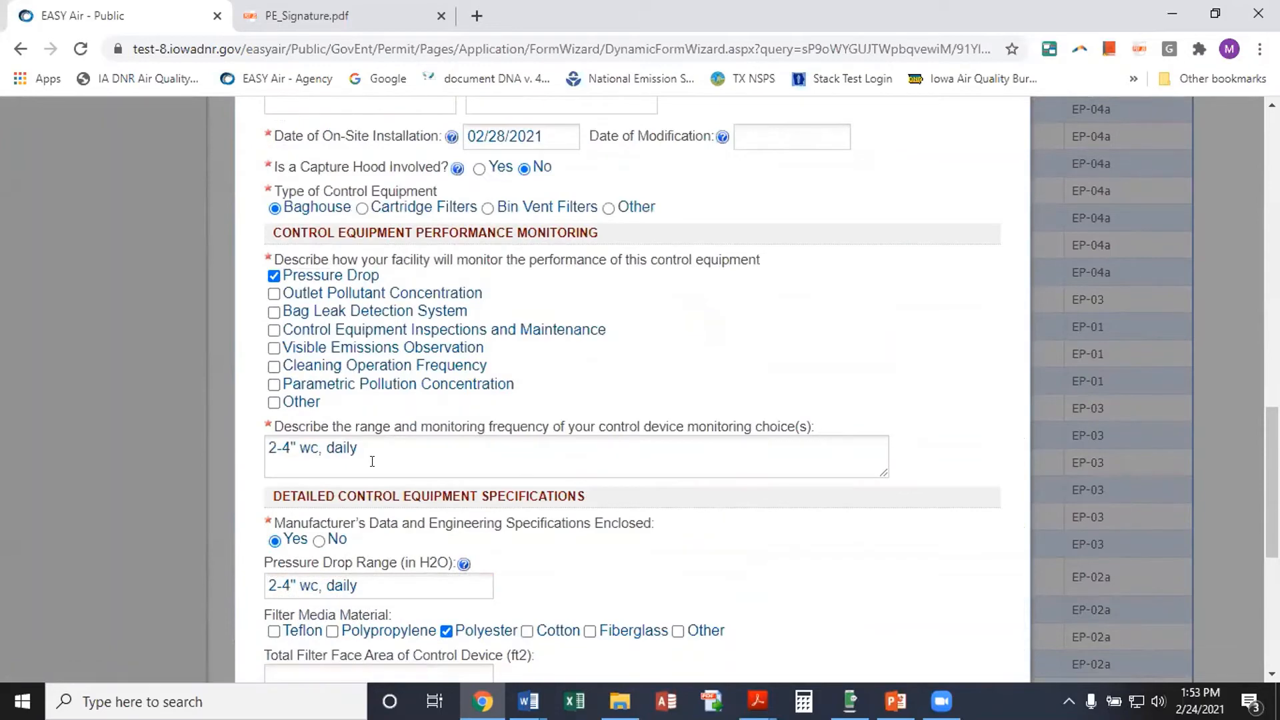
{"action": "scroll", "coordinate": [377, 471], "scroll_direction": "down", "scroll_amount": 3}
{"action": "left_click", "coordinate": [353, 489]}
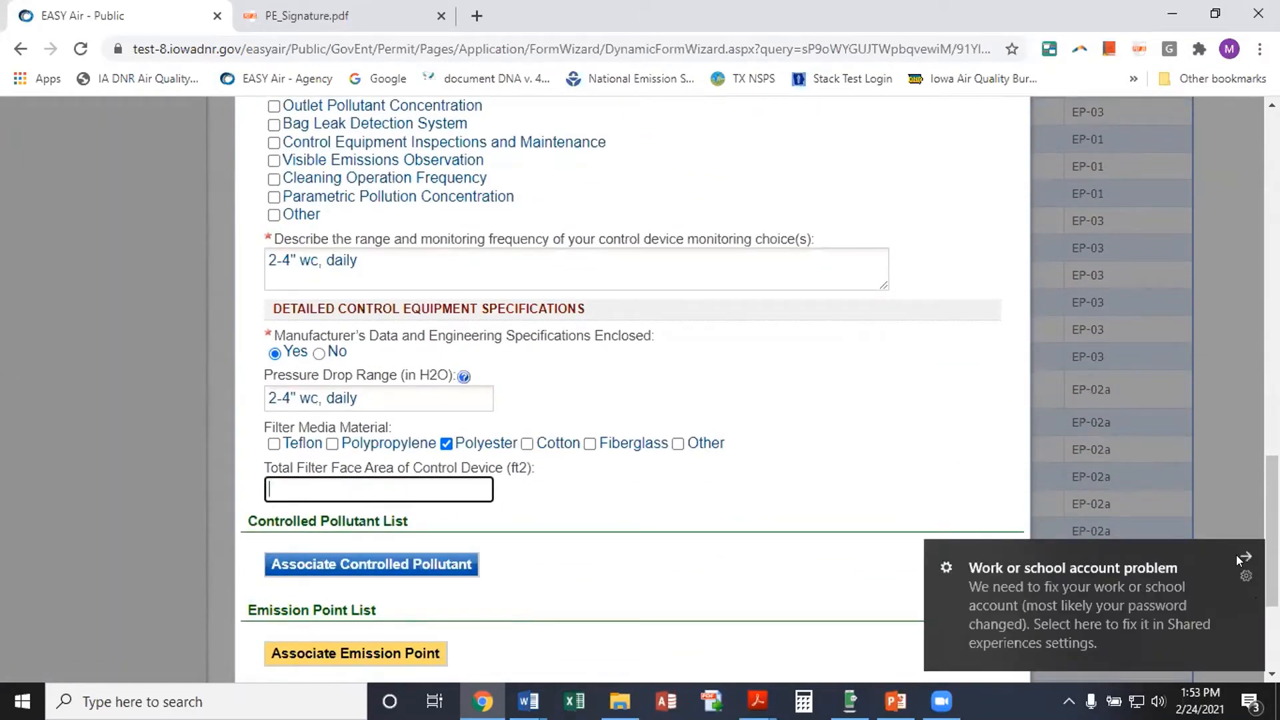
{"action": "left_click", "coordinate": [1246, 564]}
{"action": "type", "text": "300"}
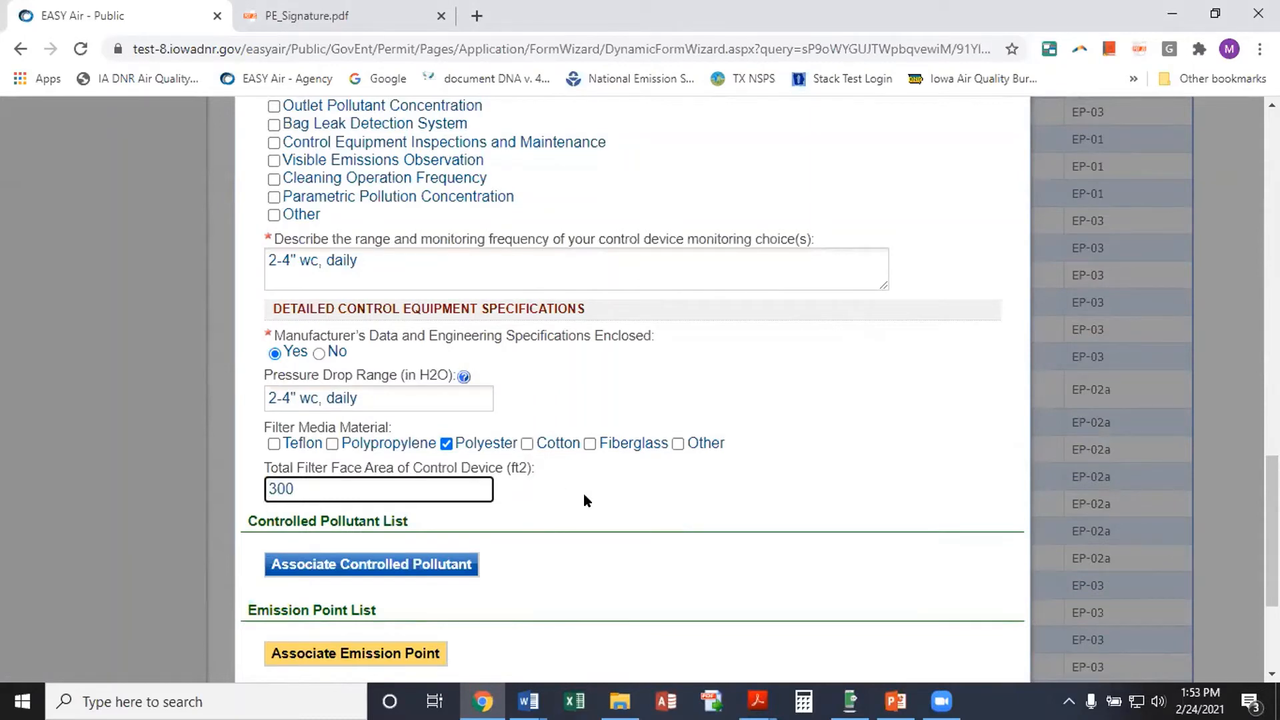
{"action": "scroll", "coordinate": [638, 491], "scroll_direction": "down", "scroll_amount": 2}
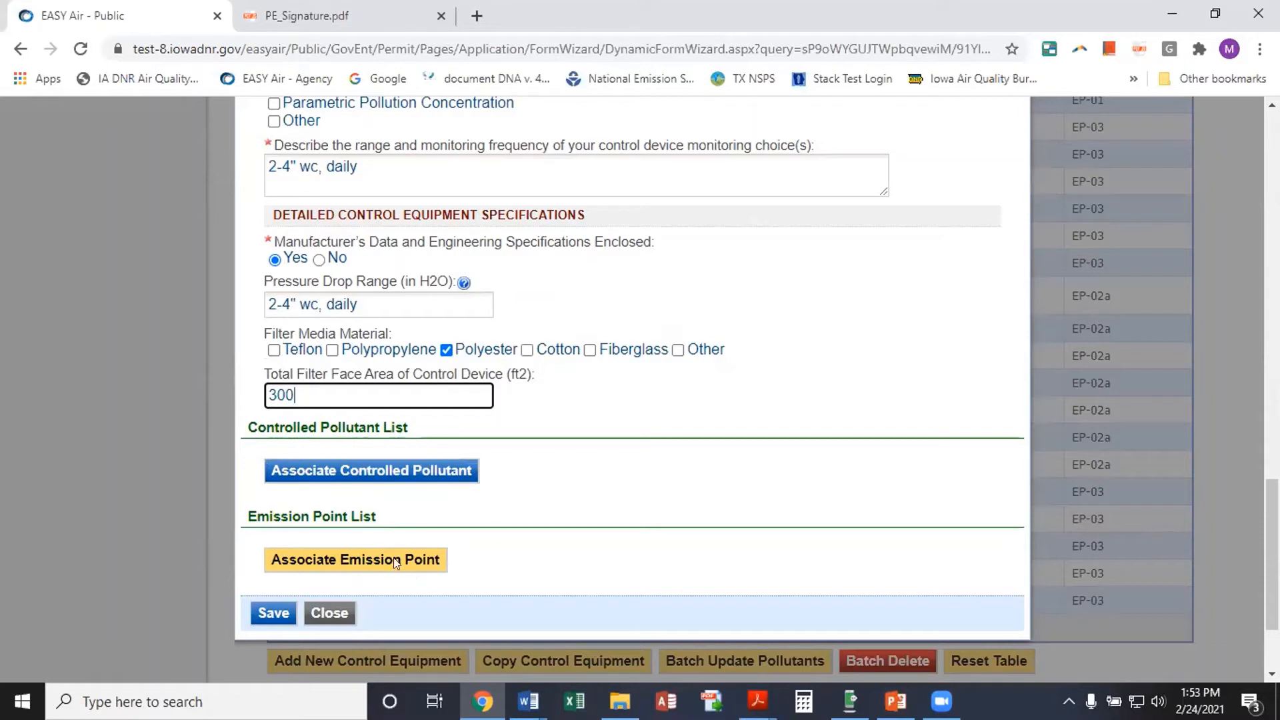
{"action": "left_click", "coordinate": [347, 470]}
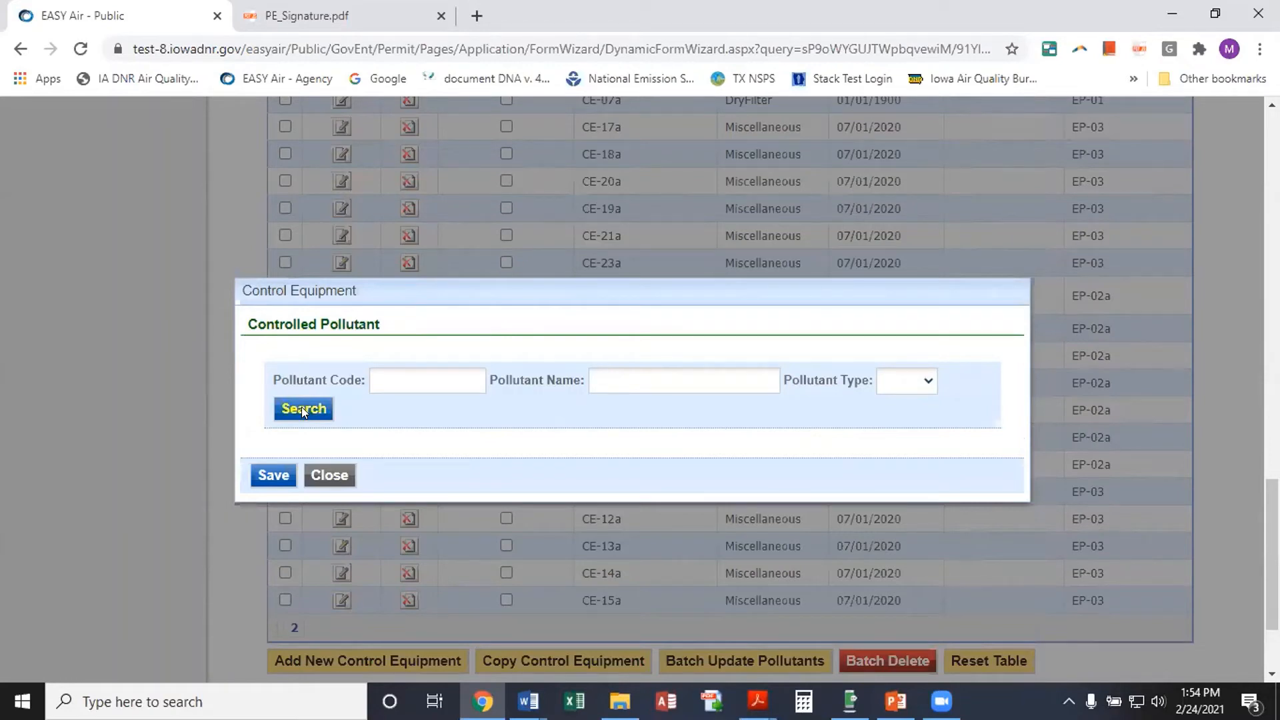
Search the pollutant list for names containing PM
{"action": "left_click", "coordinate": [924, 380]}
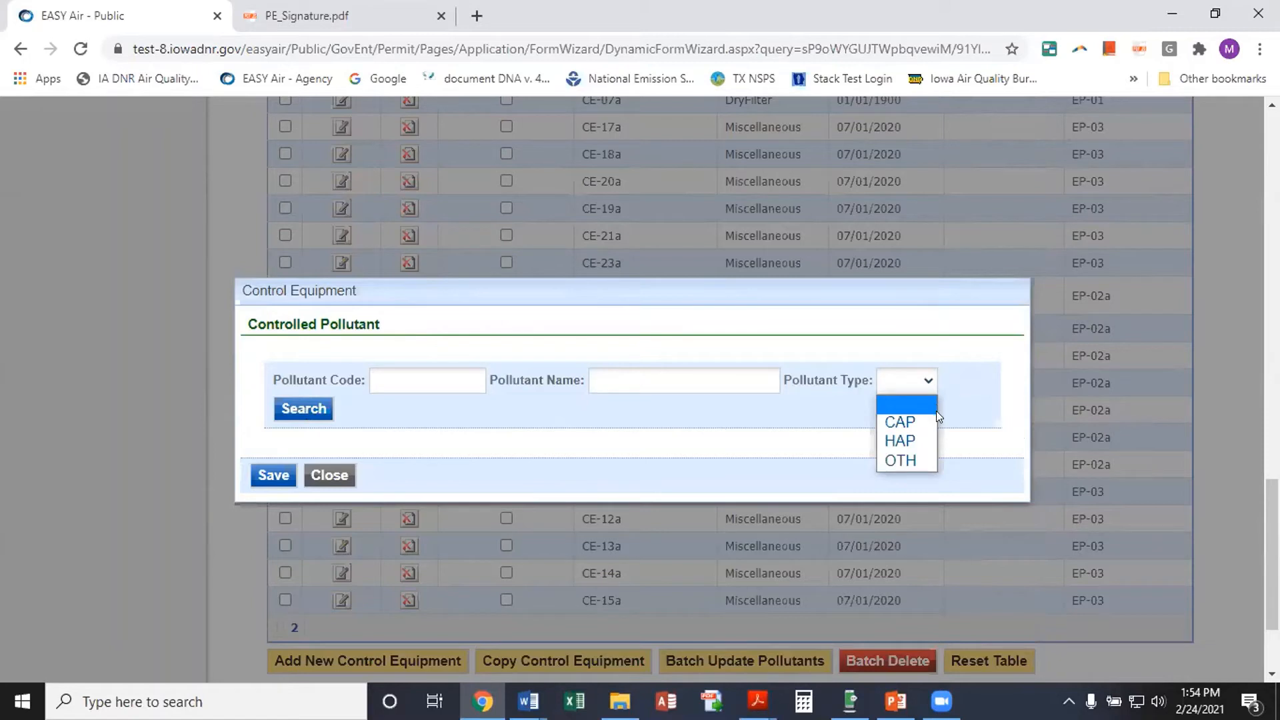
{"action": "key", "text": "Down"}
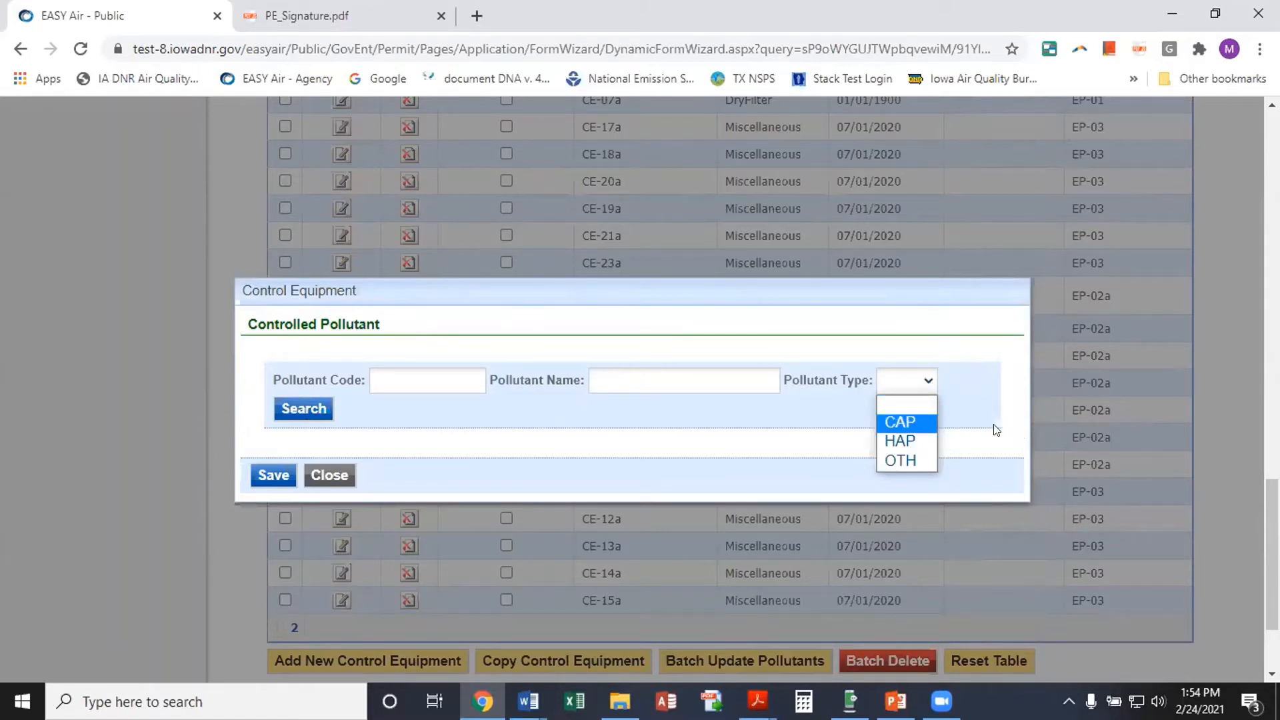
{"action": "left_click", "coordinate": [611, 381]}
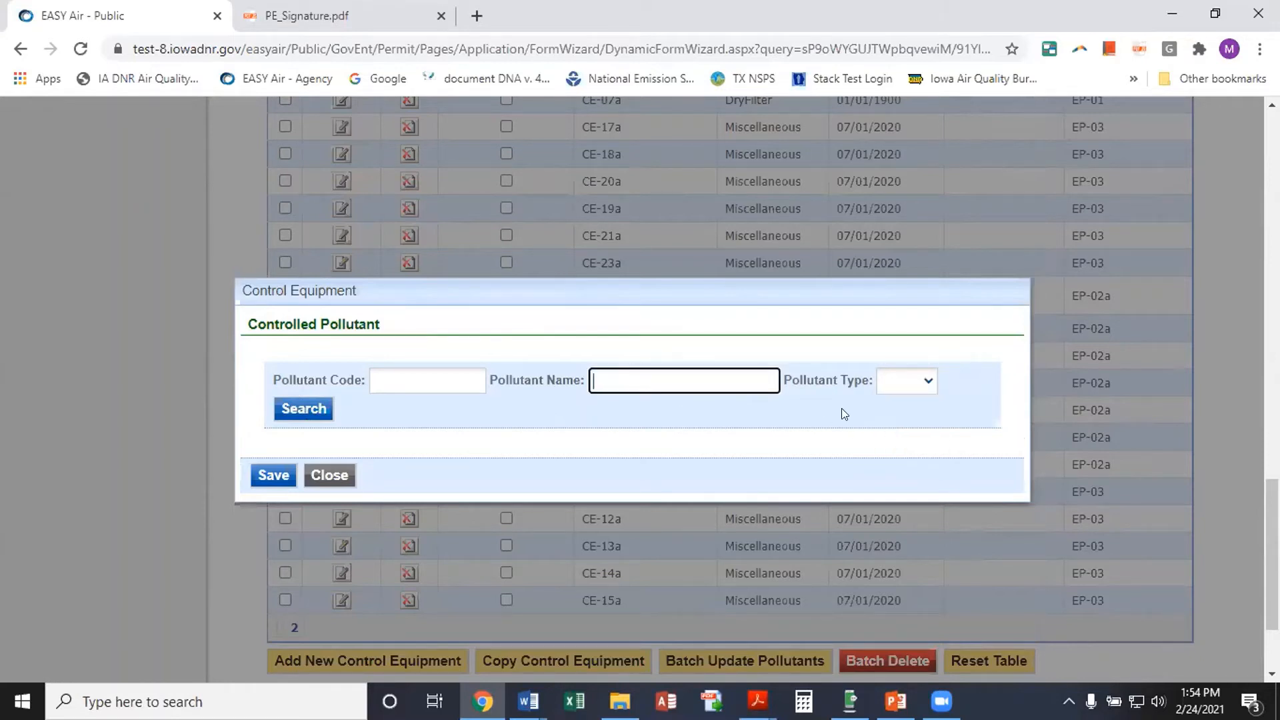
{"action": "type", "text": "PM"}
{"action": "left_click", "coordinate": [288, 409]}
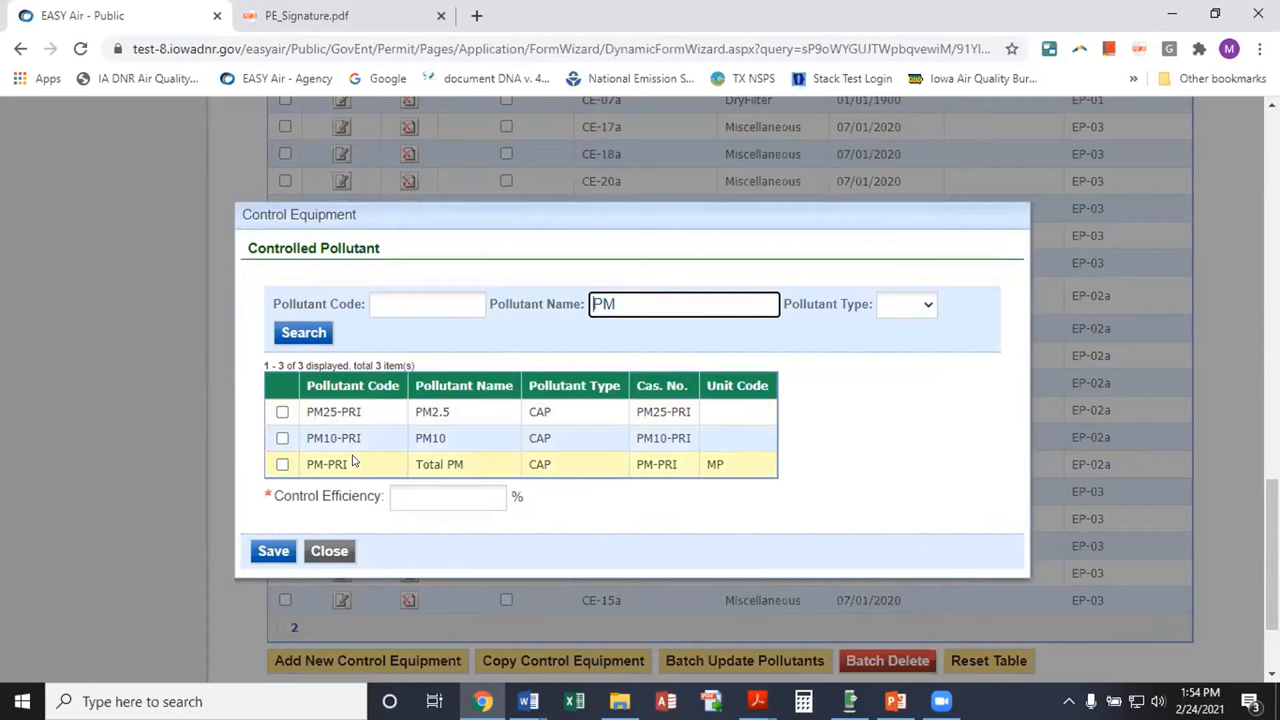
Select PM2.5, PM10 and Total PM at 98% control efficiency and save them
{"action": "left_click", "coordinate": [282, 412]}
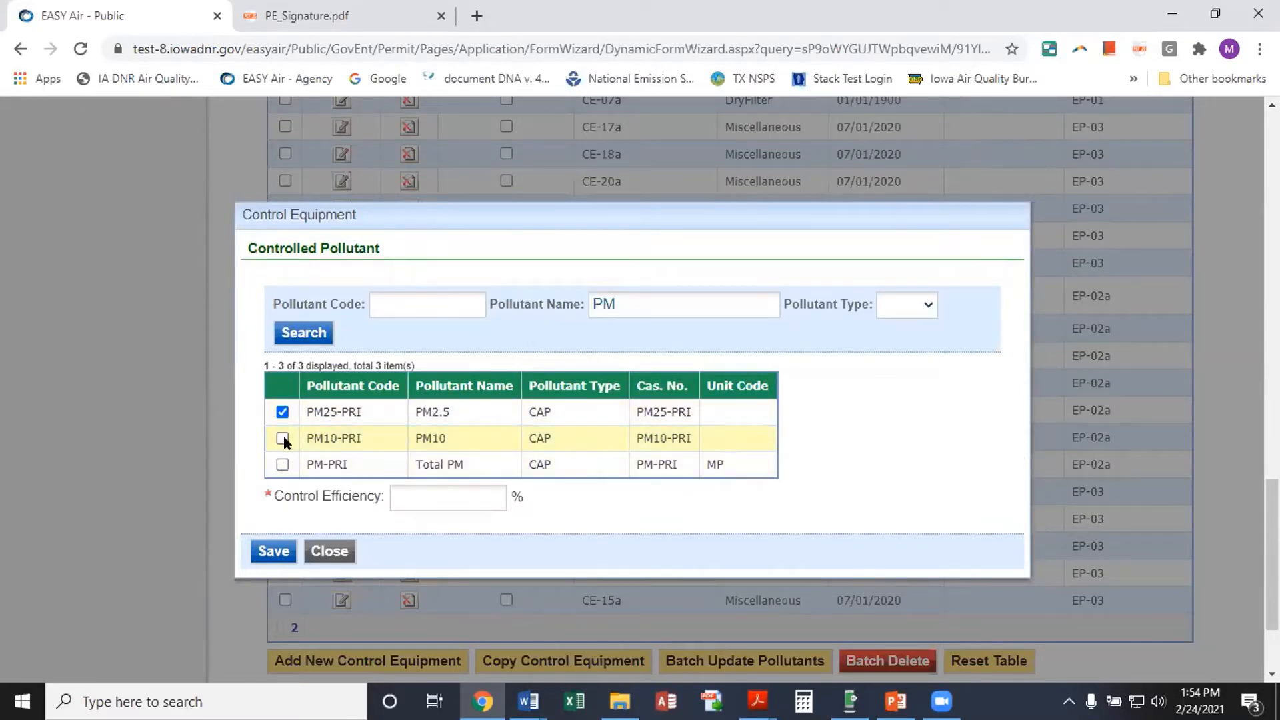
{"action": "left_click", "coordinate": [283, 438]}
{"action": "left_click", "coordinate": [283, 465]}
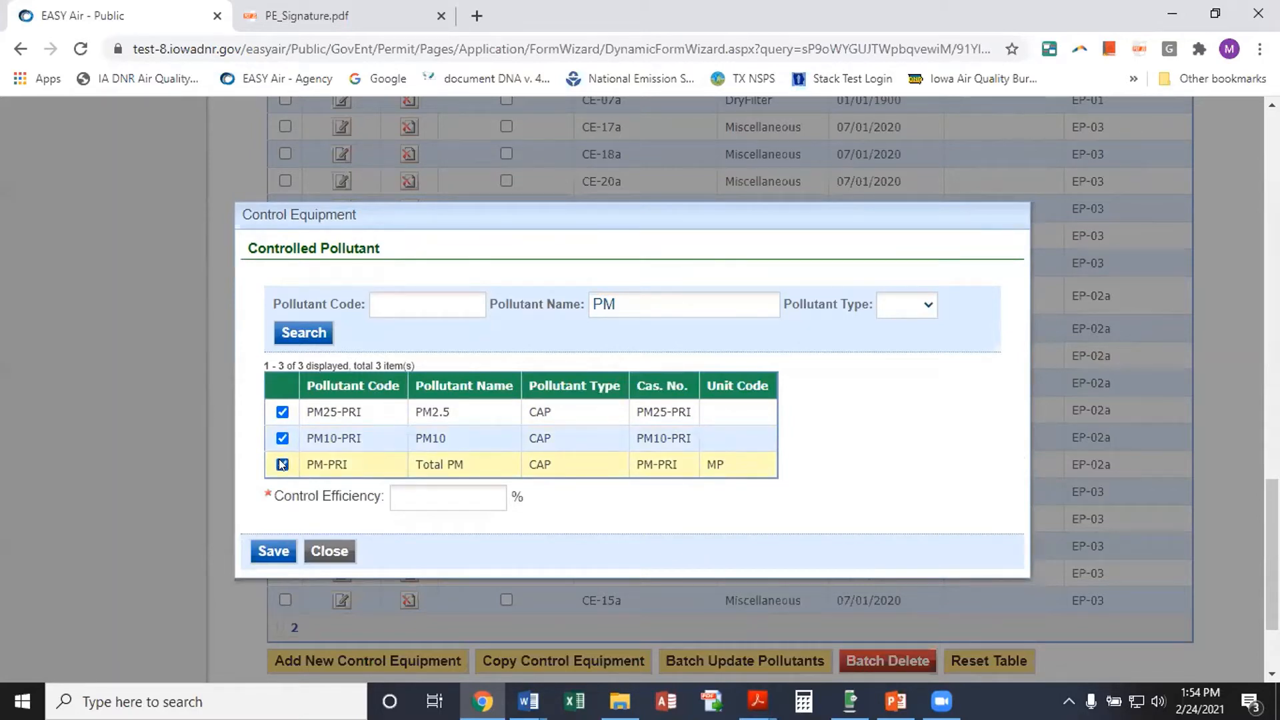
{"action": "left_click", "coordinate": [467, 496]}
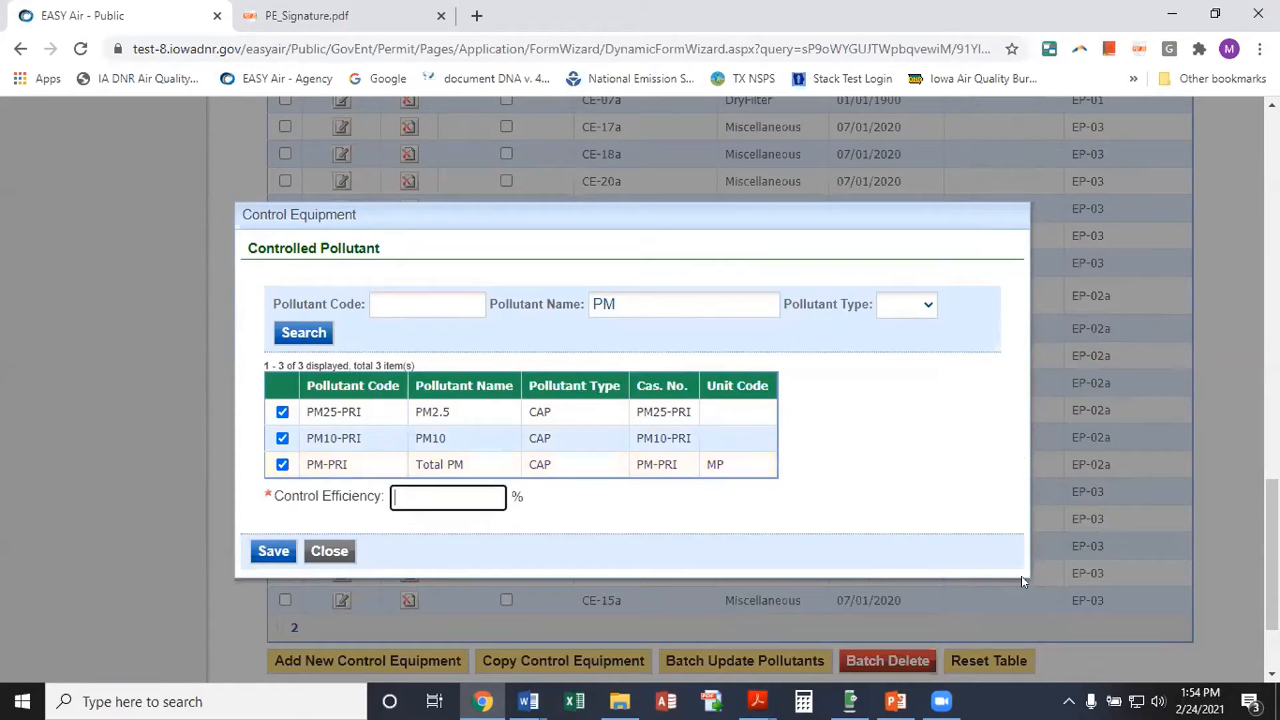
{"action": "type", "text": "98"}
{"action": "left_click", "coordinate": [263, 546]}
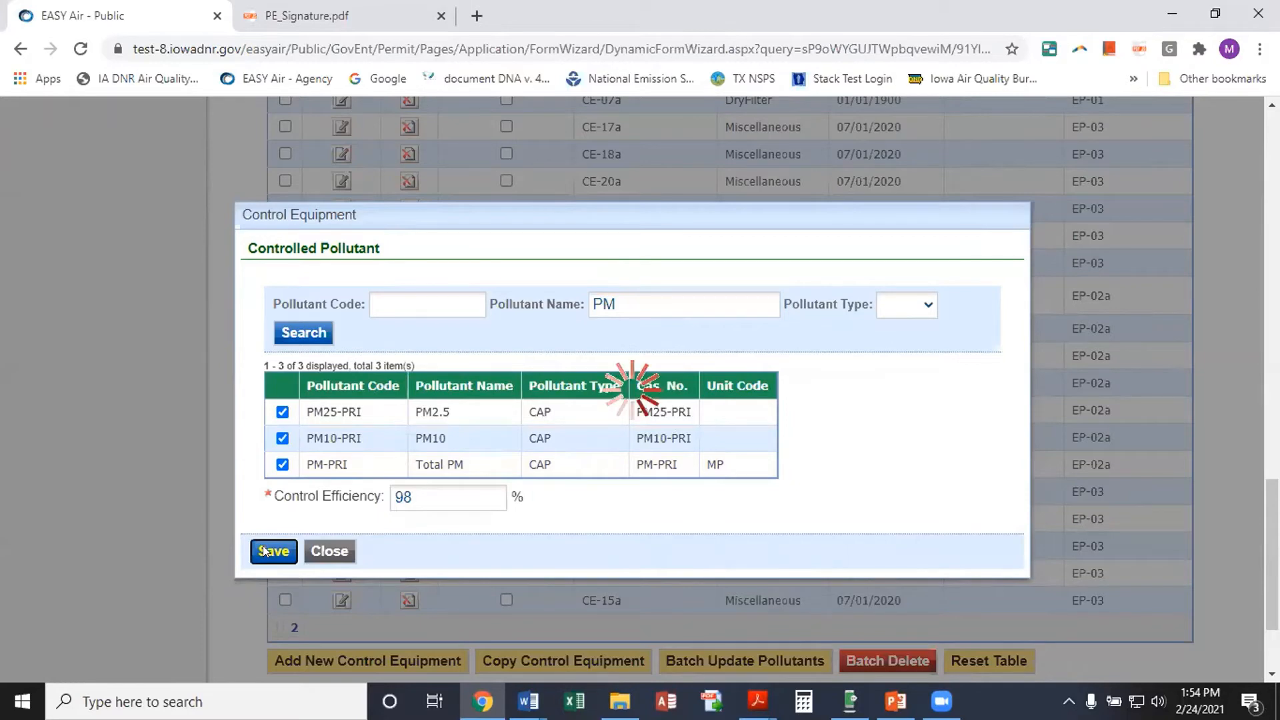
{"action": "scroll", "coordinate": [810, 397], "scroll_direction": "down", "scroll_amount": 5}
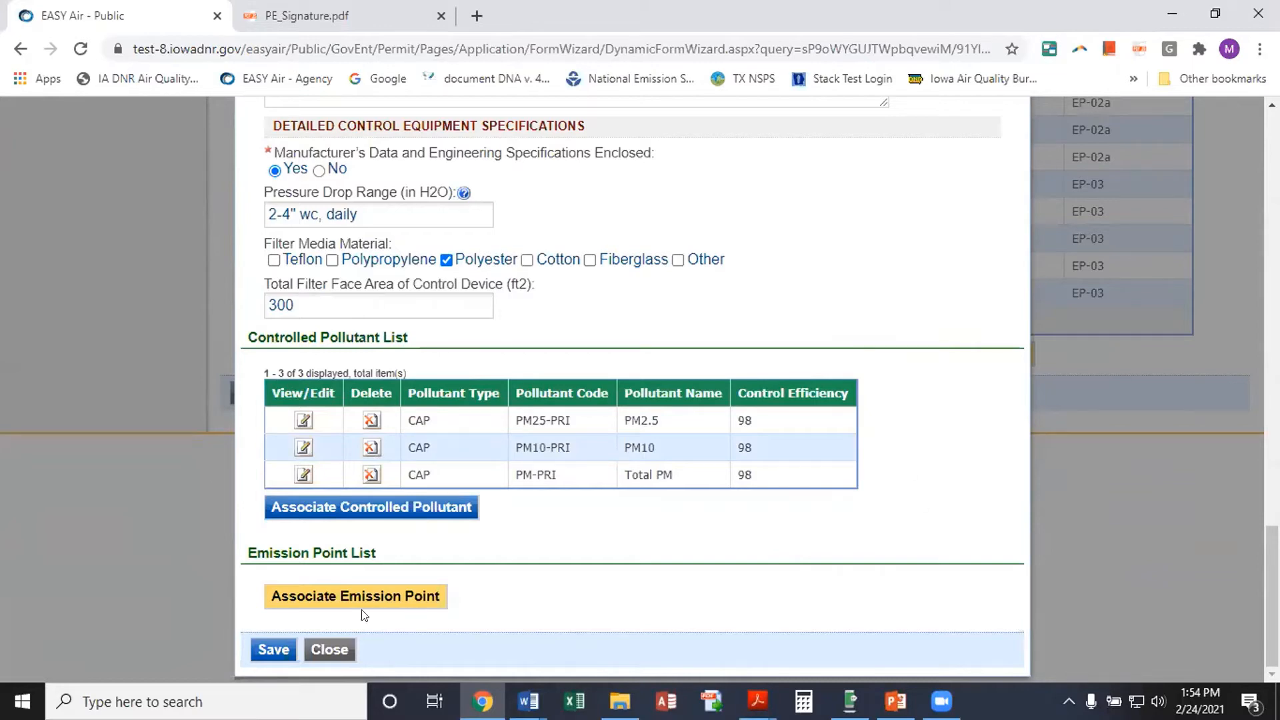
Associate emission point EU 12a with the CE-12a baghouse and save
{"action": "left_click", "coordinate": [412, 603]}
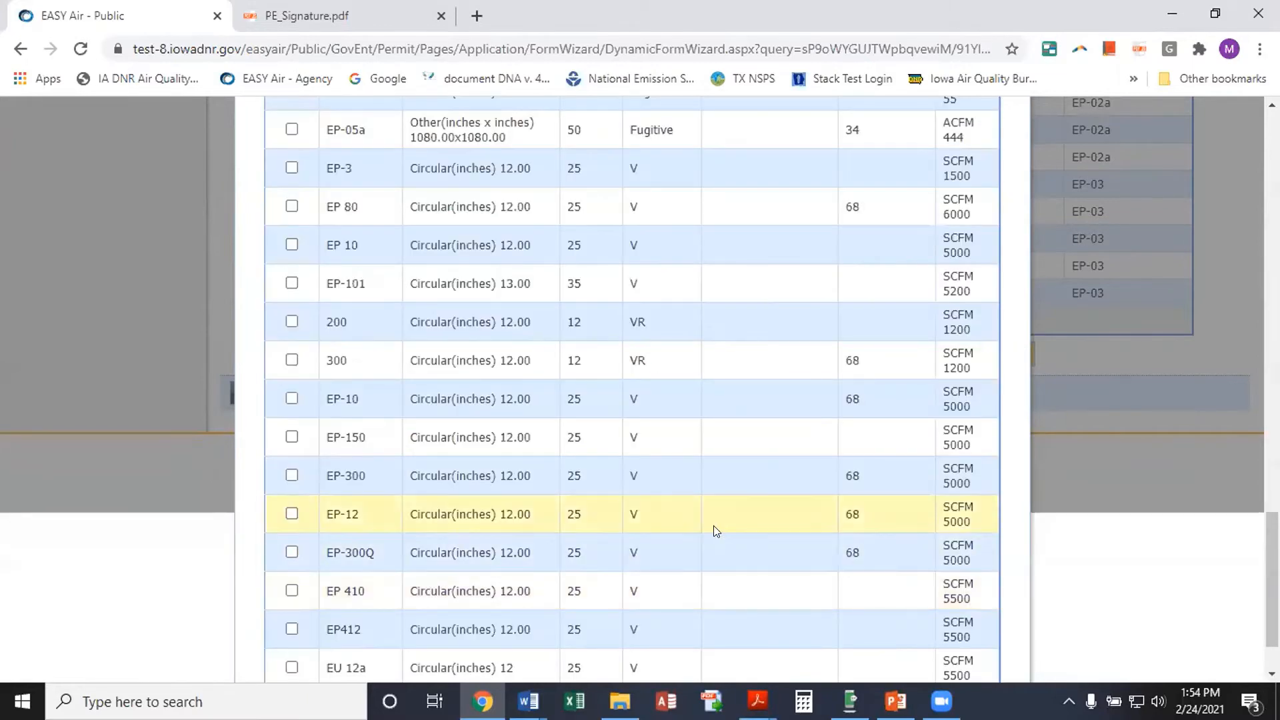
{"action": "scroll", "coordinate": [667, 493], "scroll_direction": "down", "scroll_amount": 1}
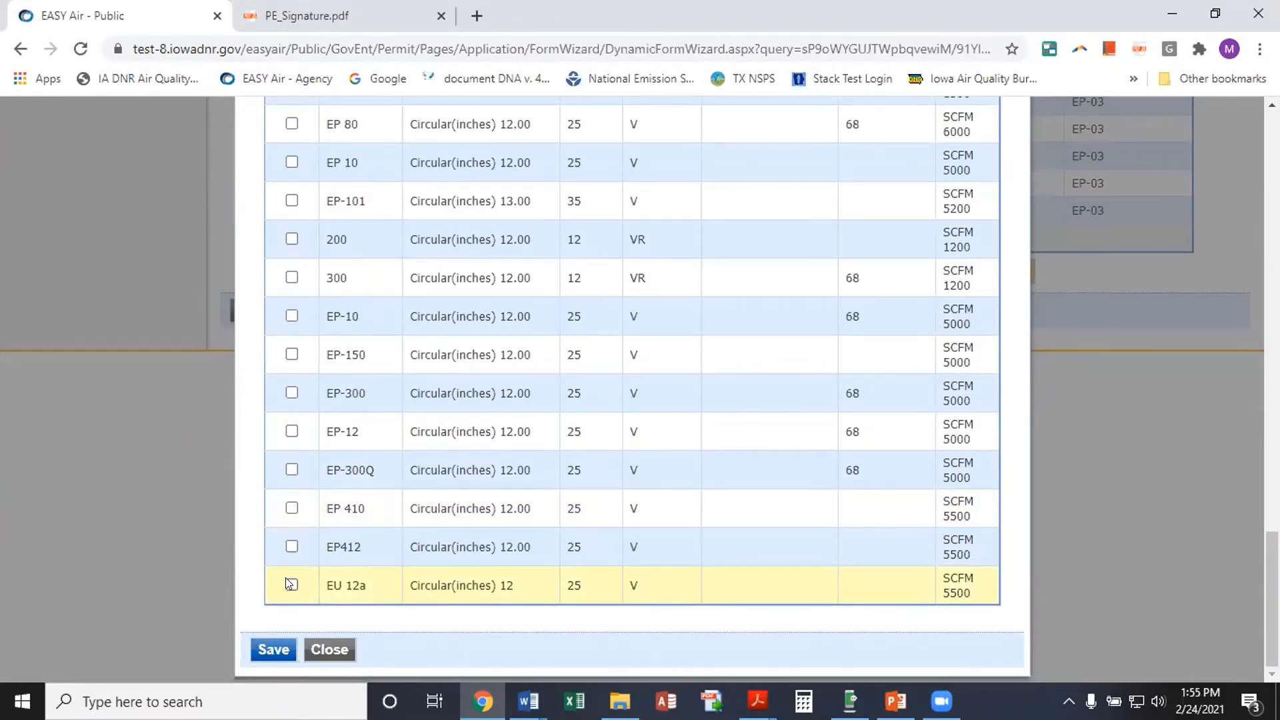
{"action": "scroll", "coordinate": [467, 582], "scroll_direction": "up", "scroll_amount": 7}
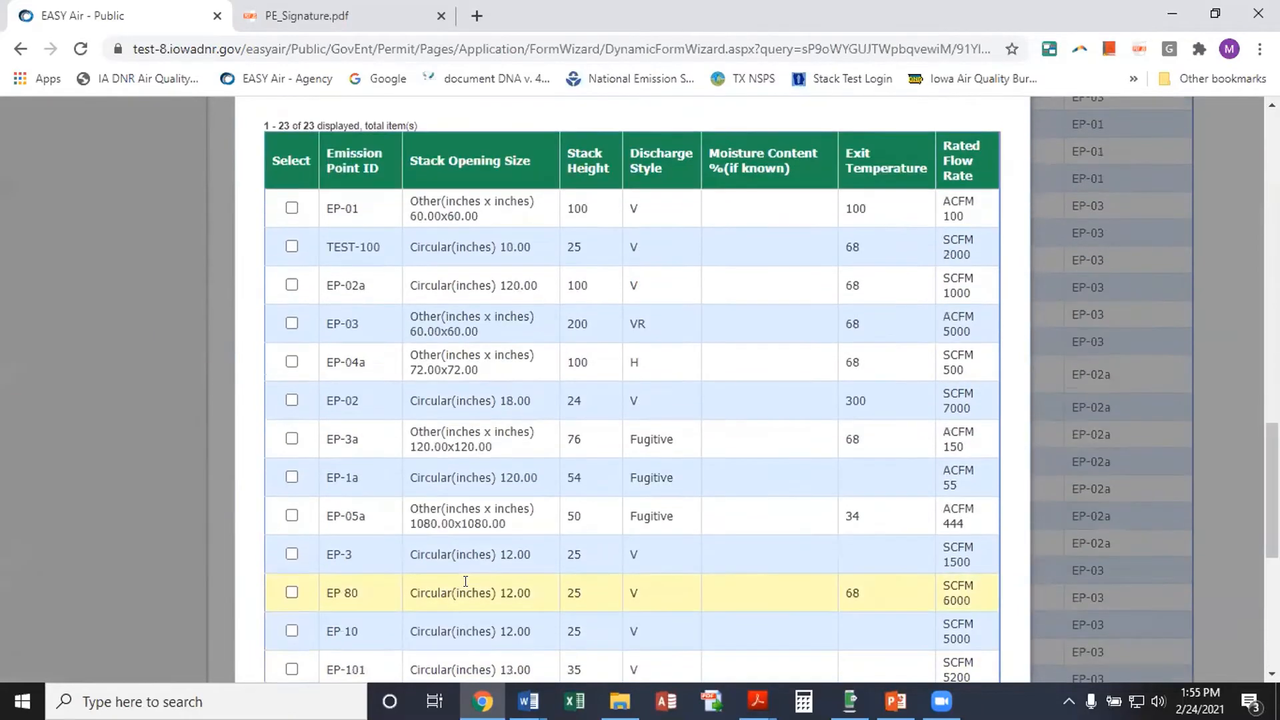
{"action": "scroll", "coordinate": [460, 581], "scroll_direction": "down", "scroll_amount": 7}
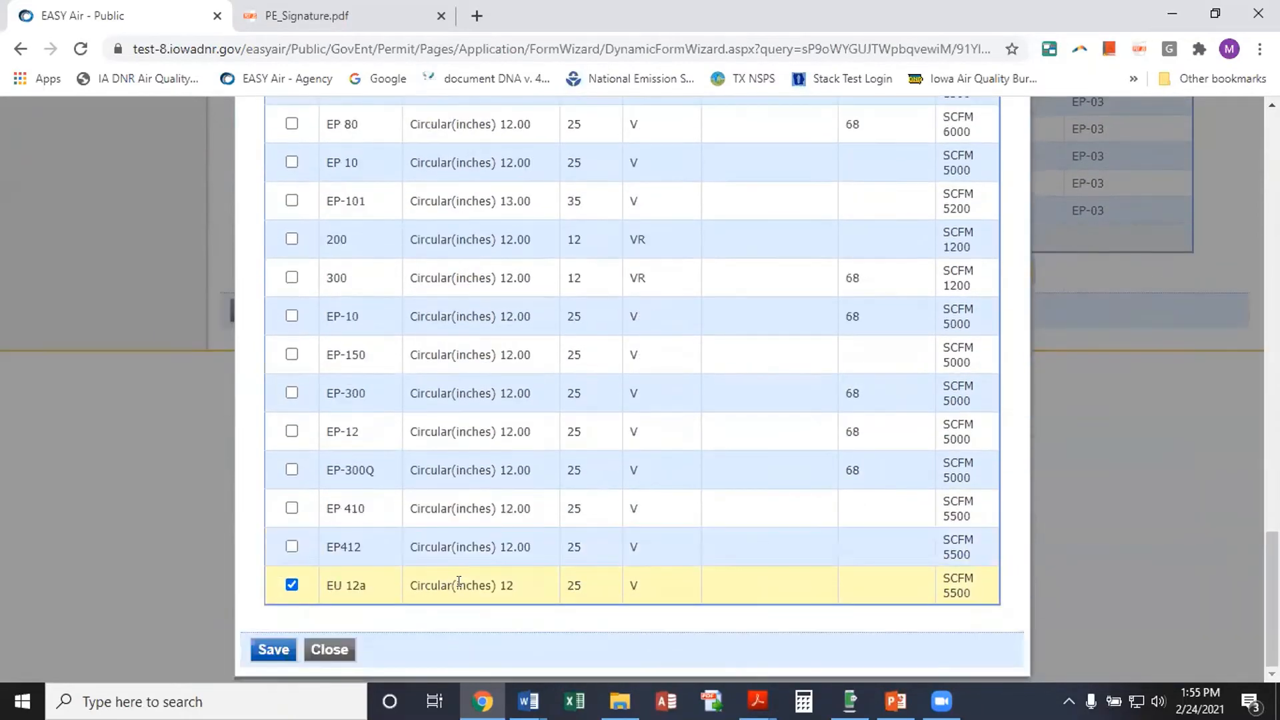
{"action": "left_click", "coordinate": [274, 650]}
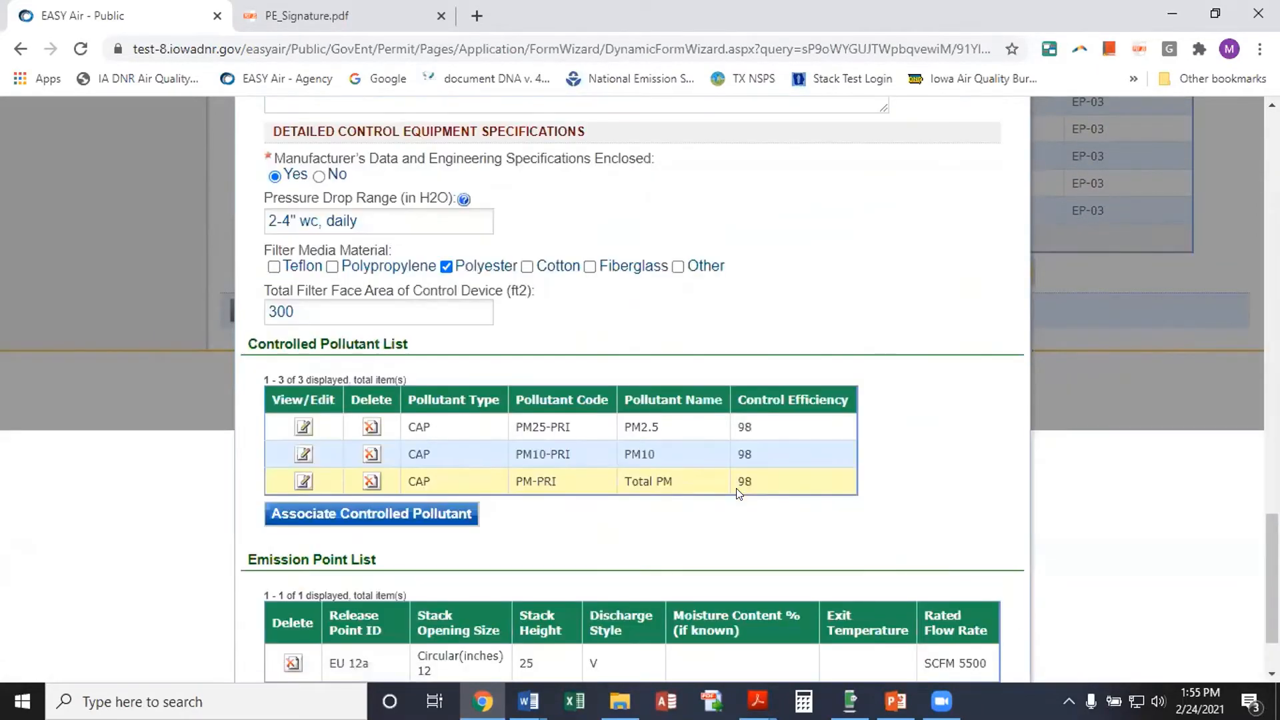
{"action": "scroll", "coordinate": [654, 443], "scroll_direction": "down", "scroll_amount": 2}
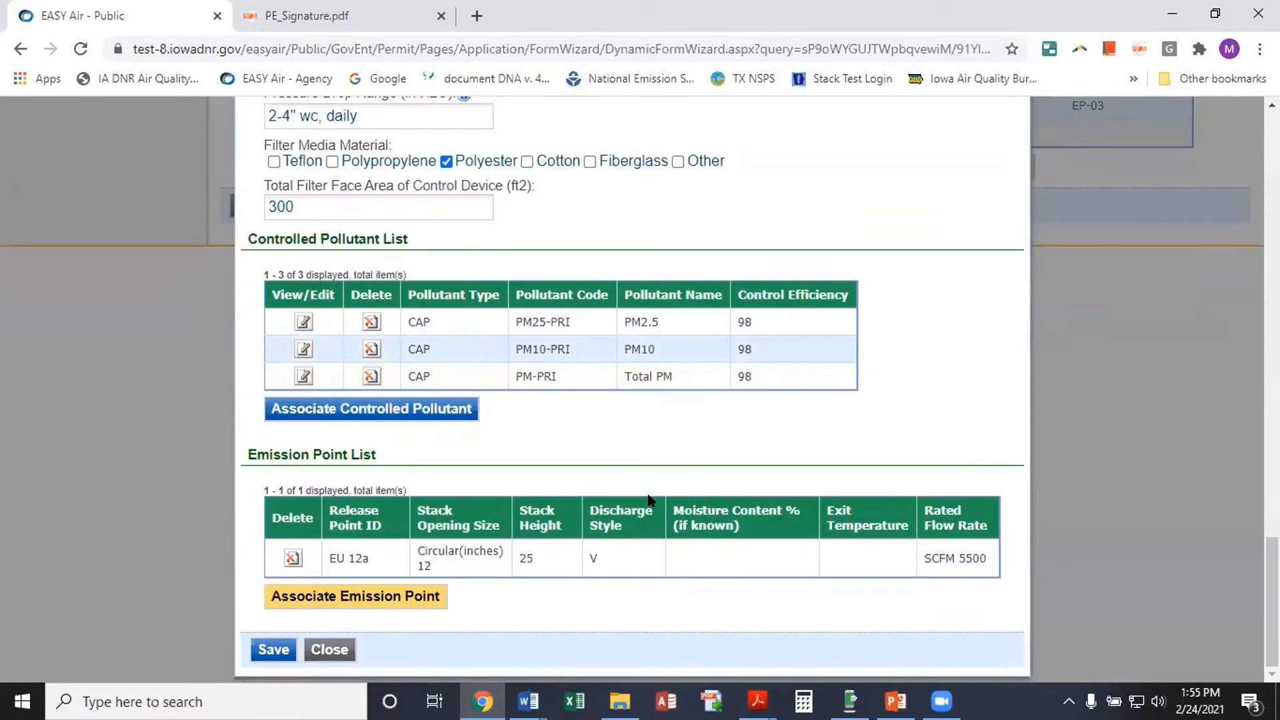
Change the duplicate ID CE-12a to CE-12b and save the baghouse entry
{"action": "left_click", "coordinate": [264, 648]}
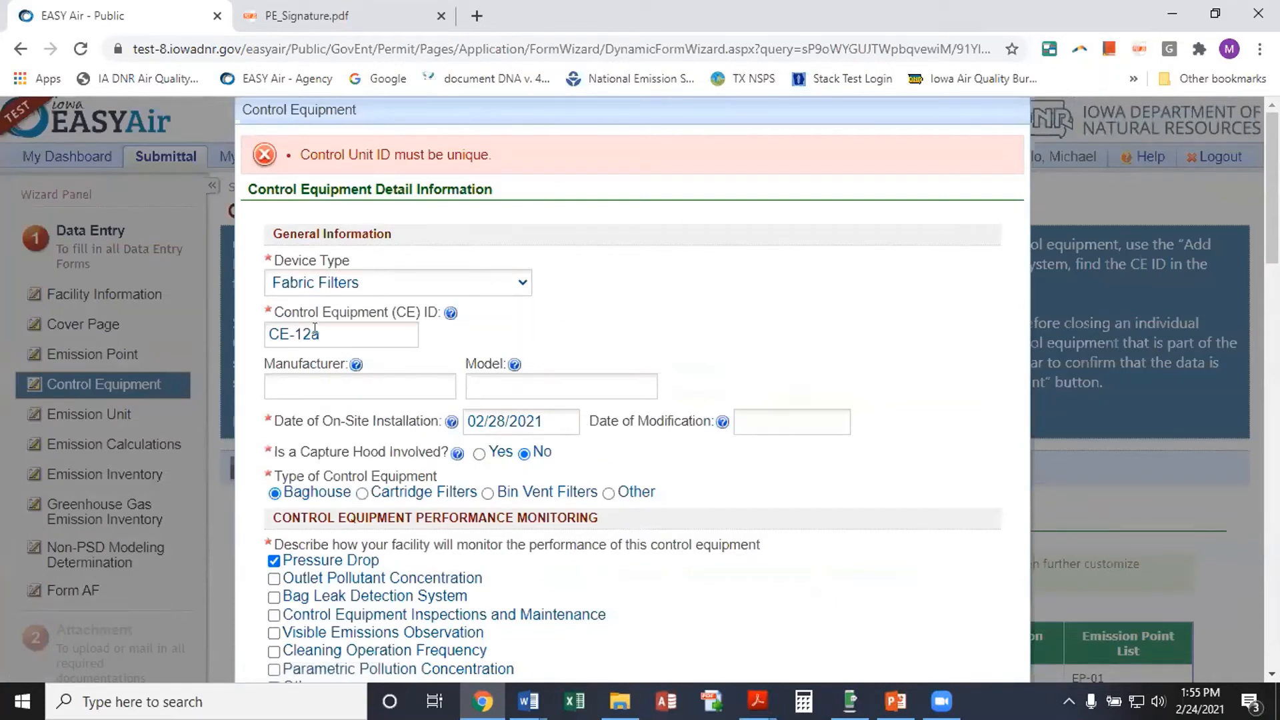
{"action": "left_click", "coordinate": [368, 335]}
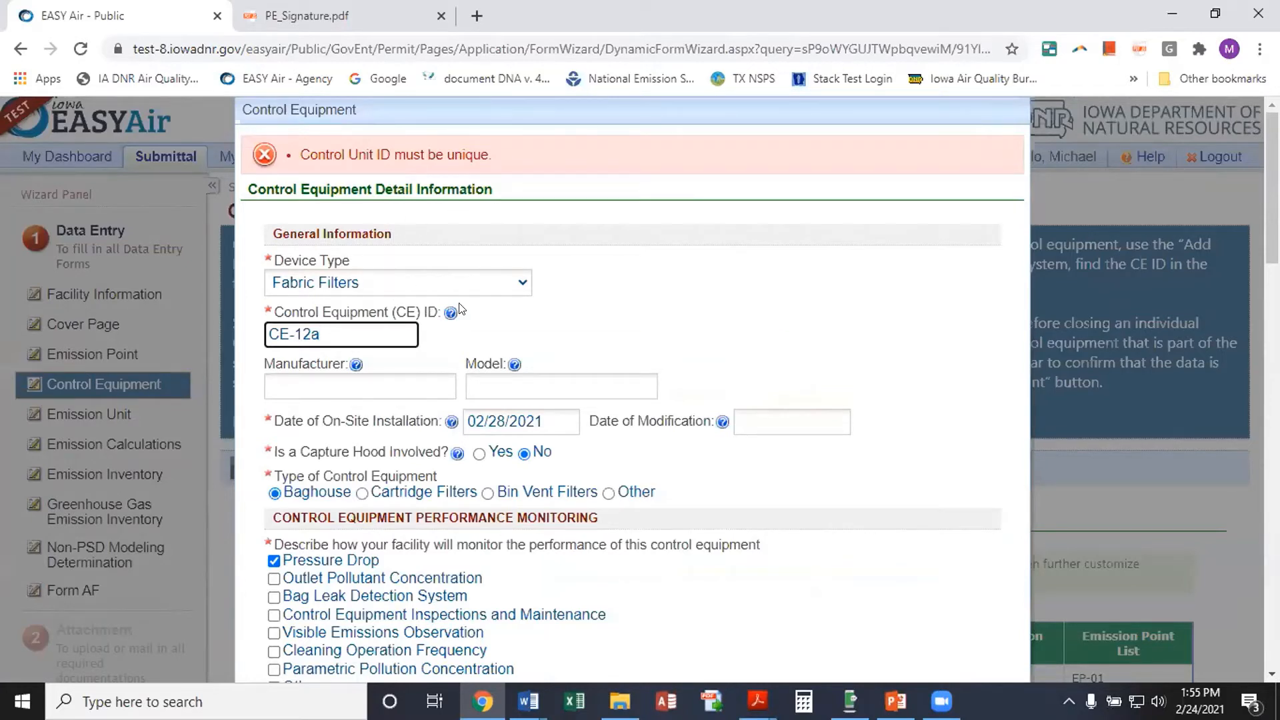
{"action": "key", "text": "BackSpace"}
{"action": "key", "text": "BackSpace"}
{"action": "type", "text": "2b"}
{"action": "scroll", "coordinate": [411, 465], "scroll_direction": "down", "scroll_amount": 15}
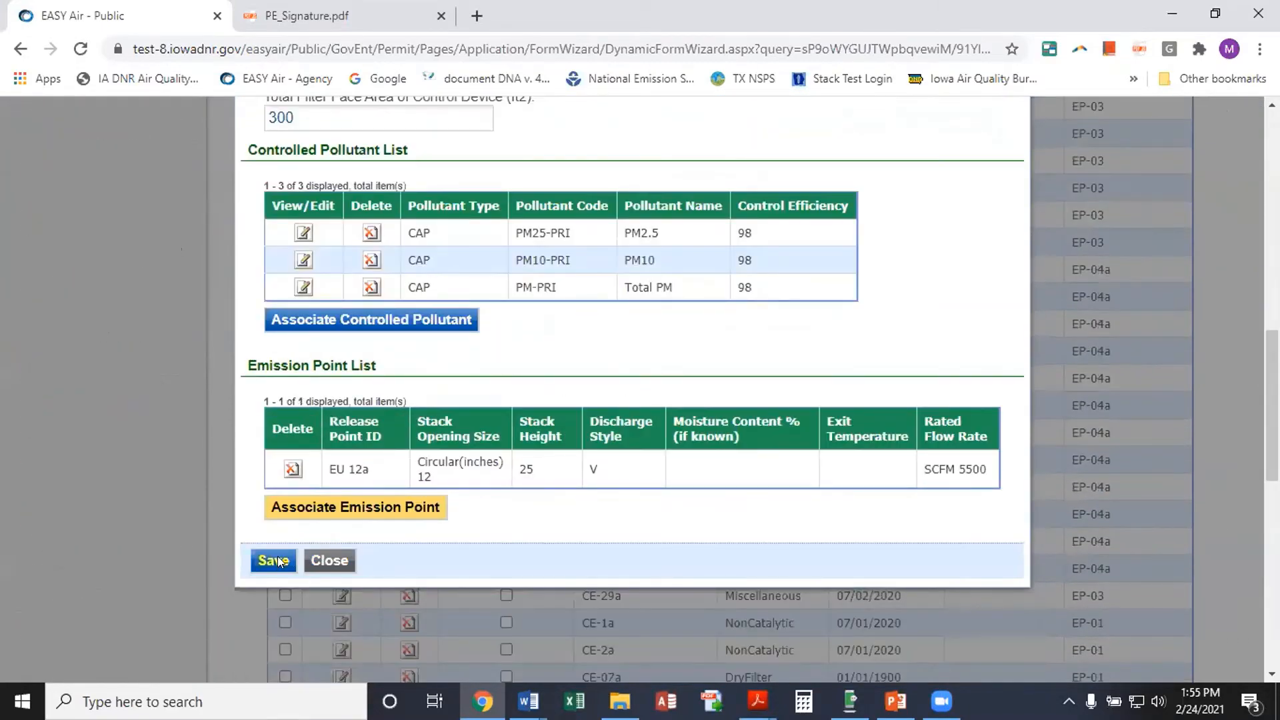
{"action": "left_click", "coordinate": [274, 560]}
{"action": "scroll", "coordinate": [857, 396], "scroll_direction": "down", "scroll_amount": 3}
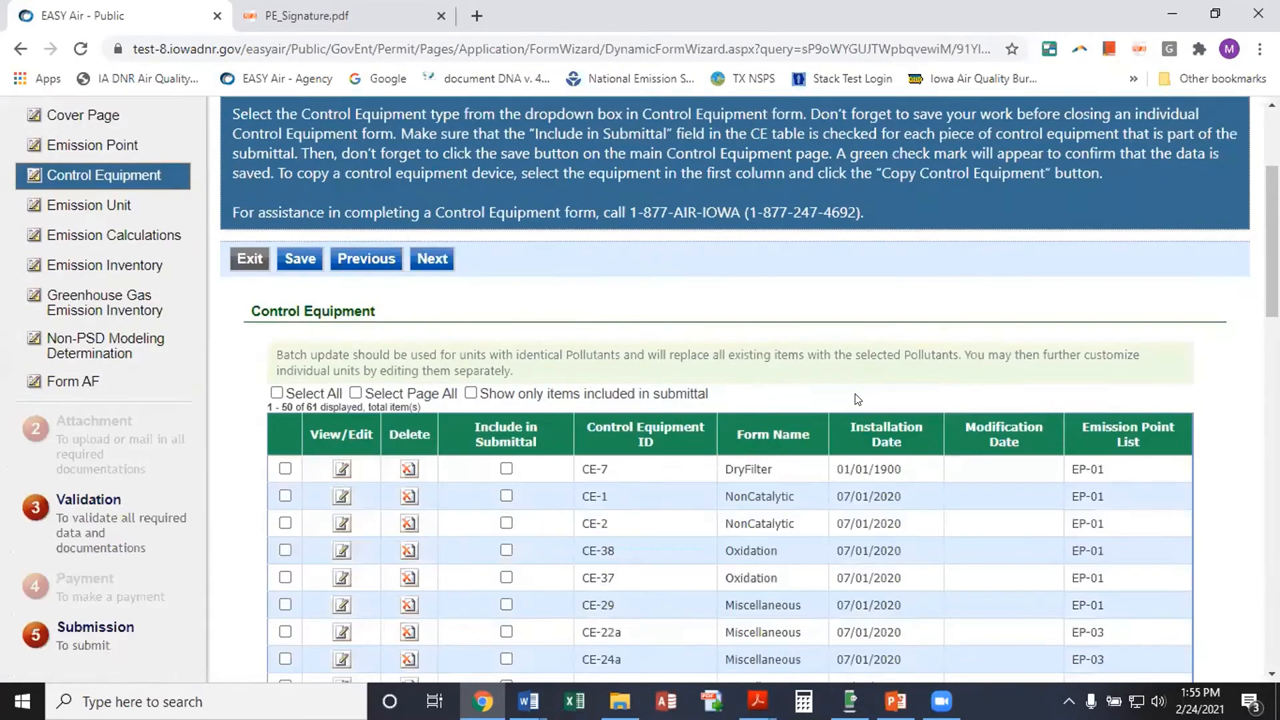
{"action": "scroll", "coordinate": [857, 399], "scroll_direction": "down", "scroll_amount": 20}
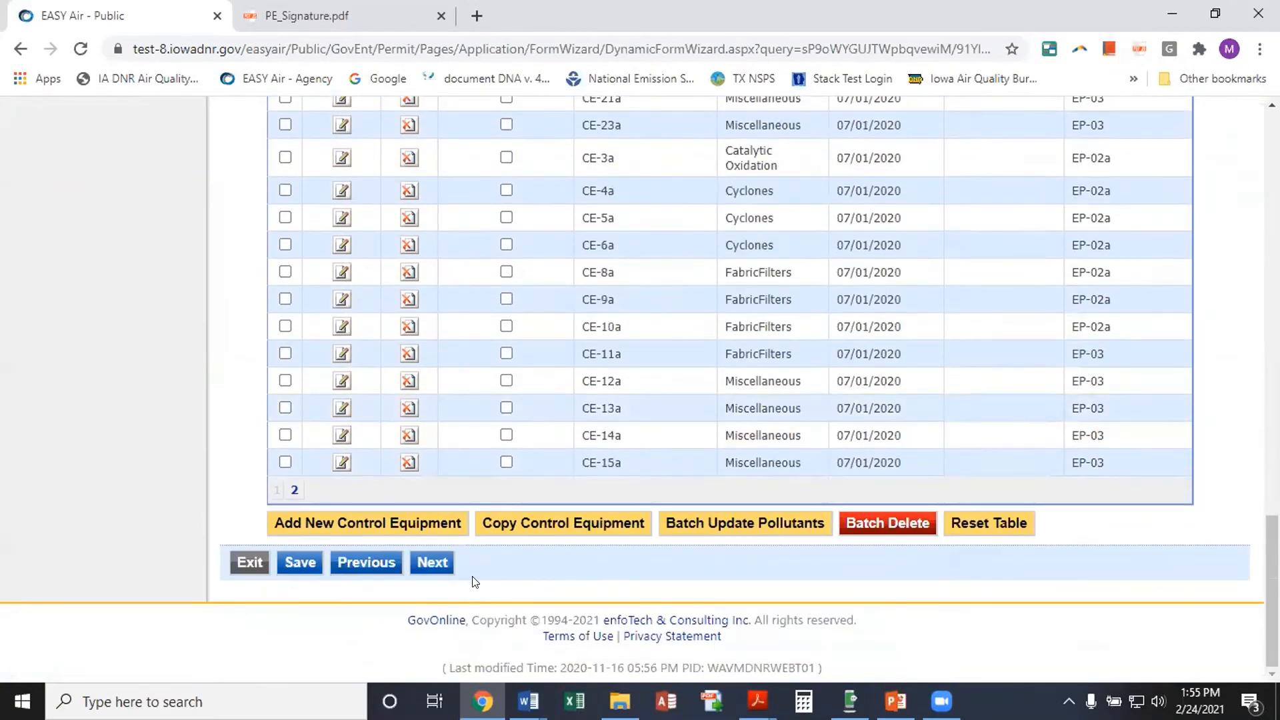
{"action": "left_click", "coordinate": [422, 564]}
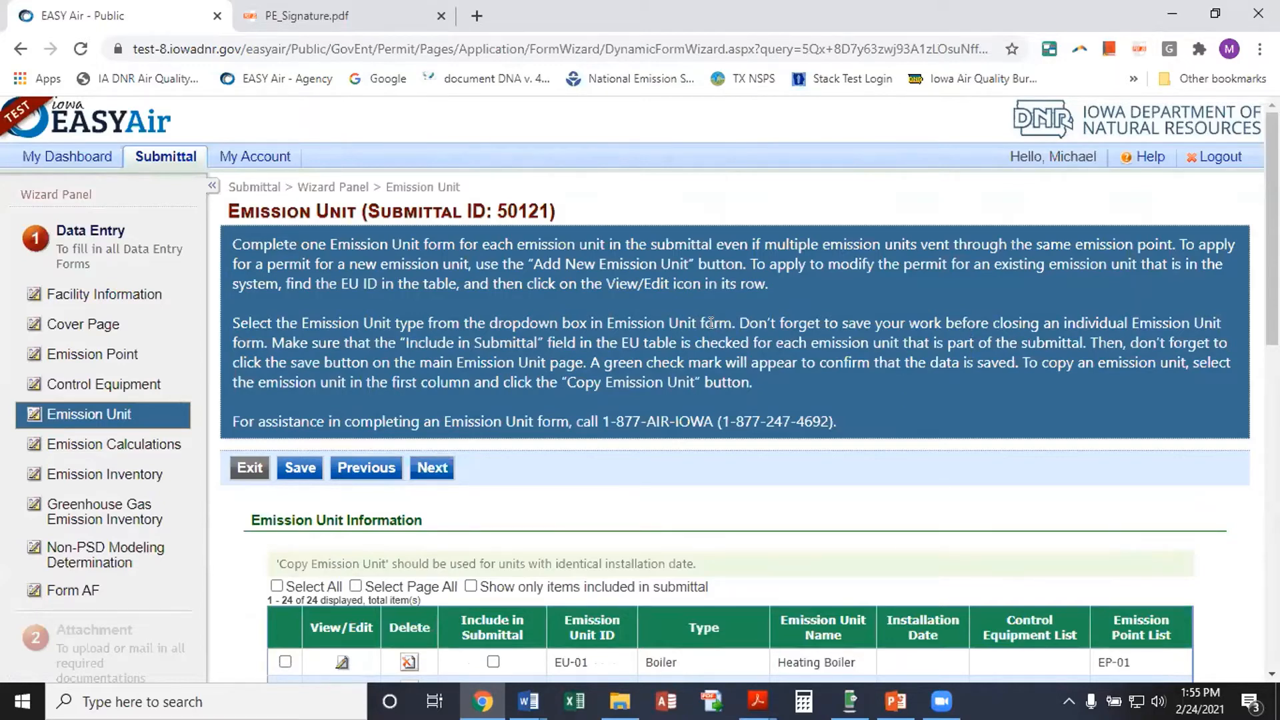
{"action": "scroll", "coordinate": [717, 323], "scroll_direction": "down", "scroll_amount": 3}
{"action": "scroll", "coordinate": [712, 326], "scroll_direction": "down", "scroll_amount": 4}
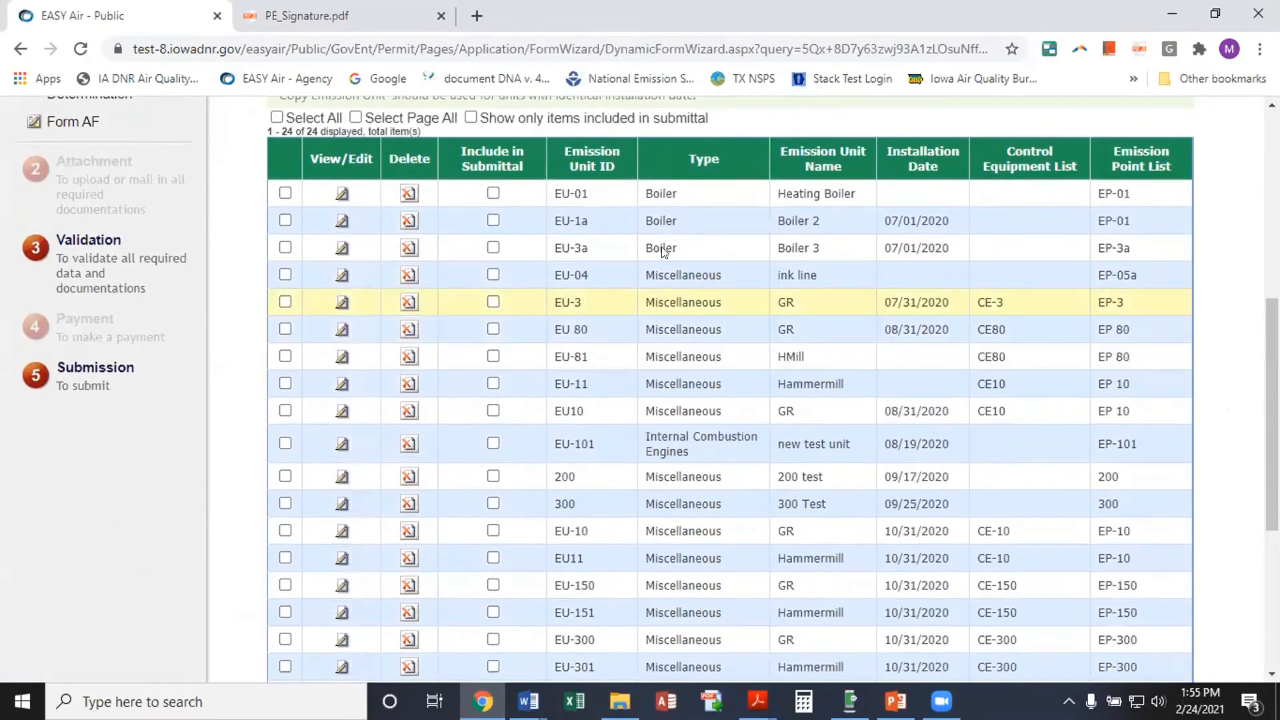
{"action": "scroll", "coordinate": [682, 568], "scroll_direction": "down", "scroll_amount": 5}
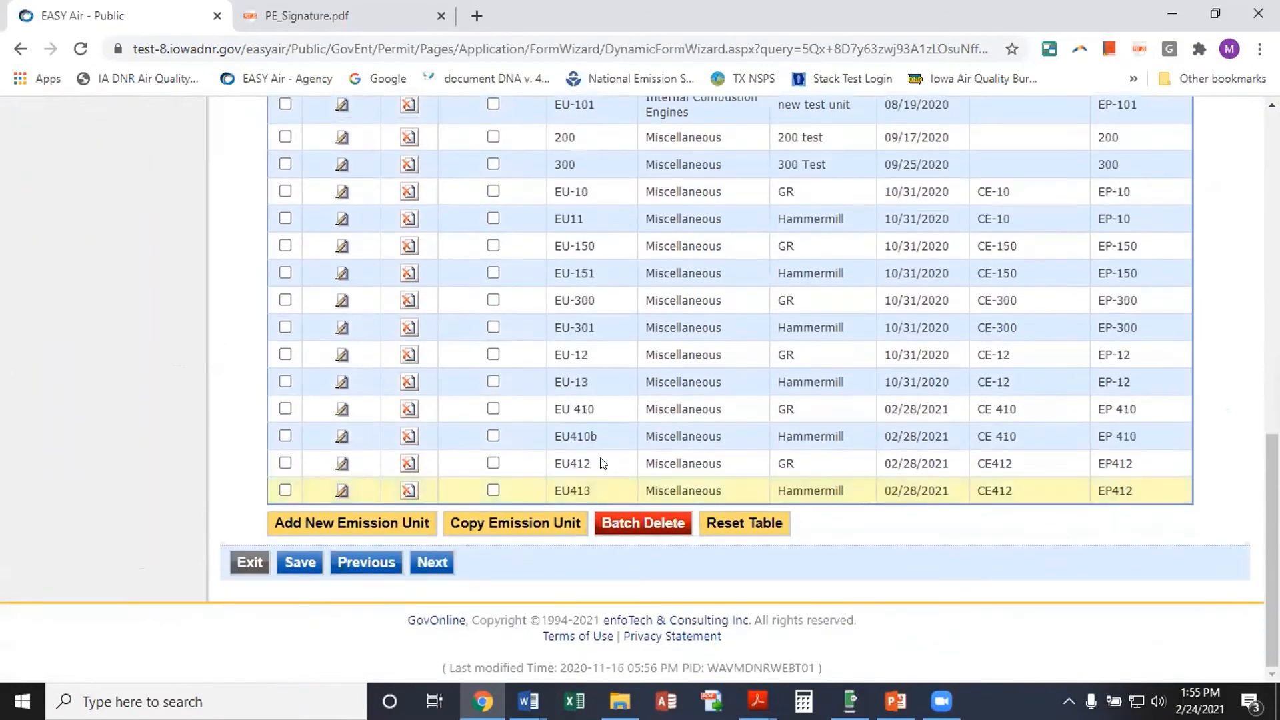
{"action": "scroll", "coordinate": [603, 447], "scroll_direction": "up", "scroll_amount": 6}
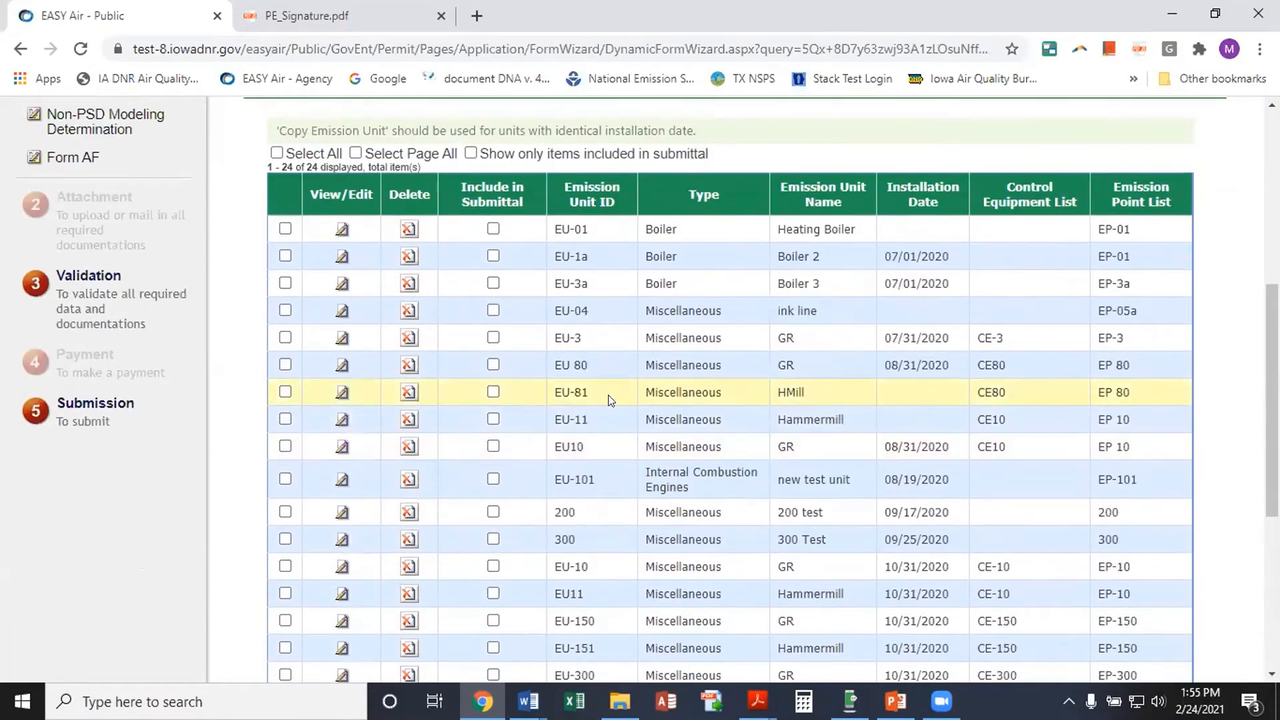
{"action": "left_click", "coordinate": [493, 229]}
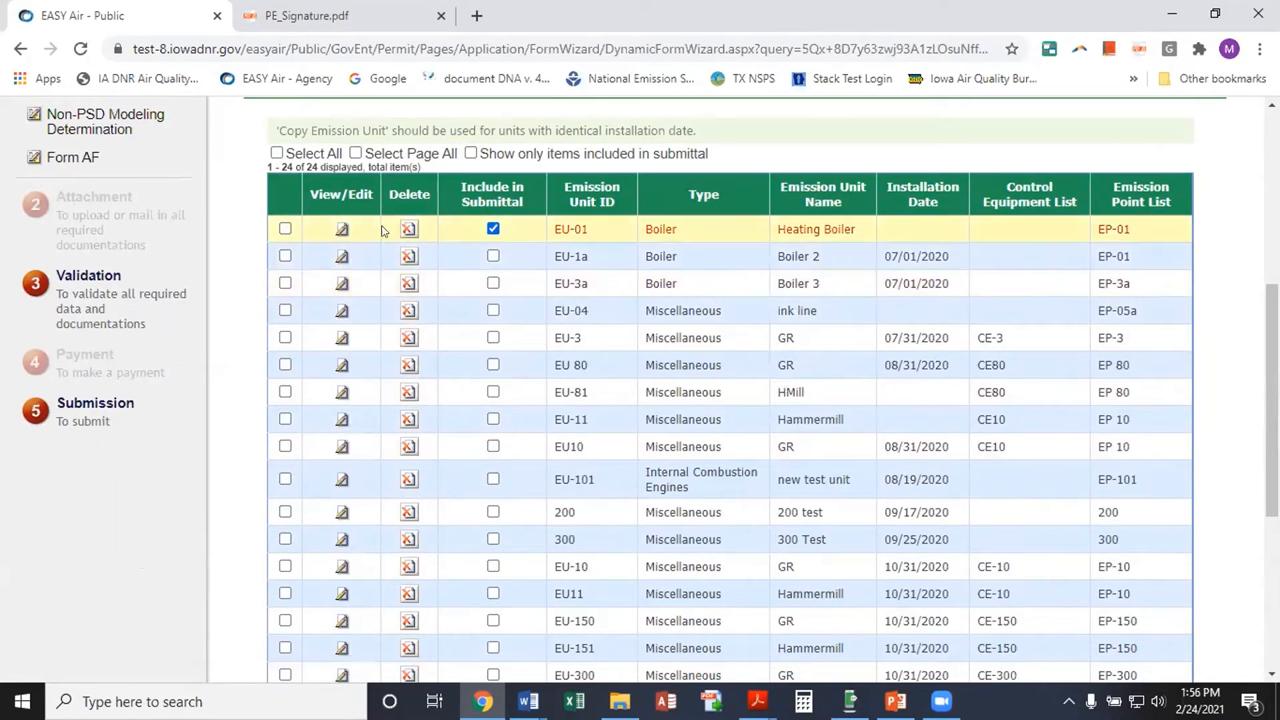
{"action": "left_click", "coordinate": [493, 228]}
{"action": "left_click", "coordinate": [285, 229]}
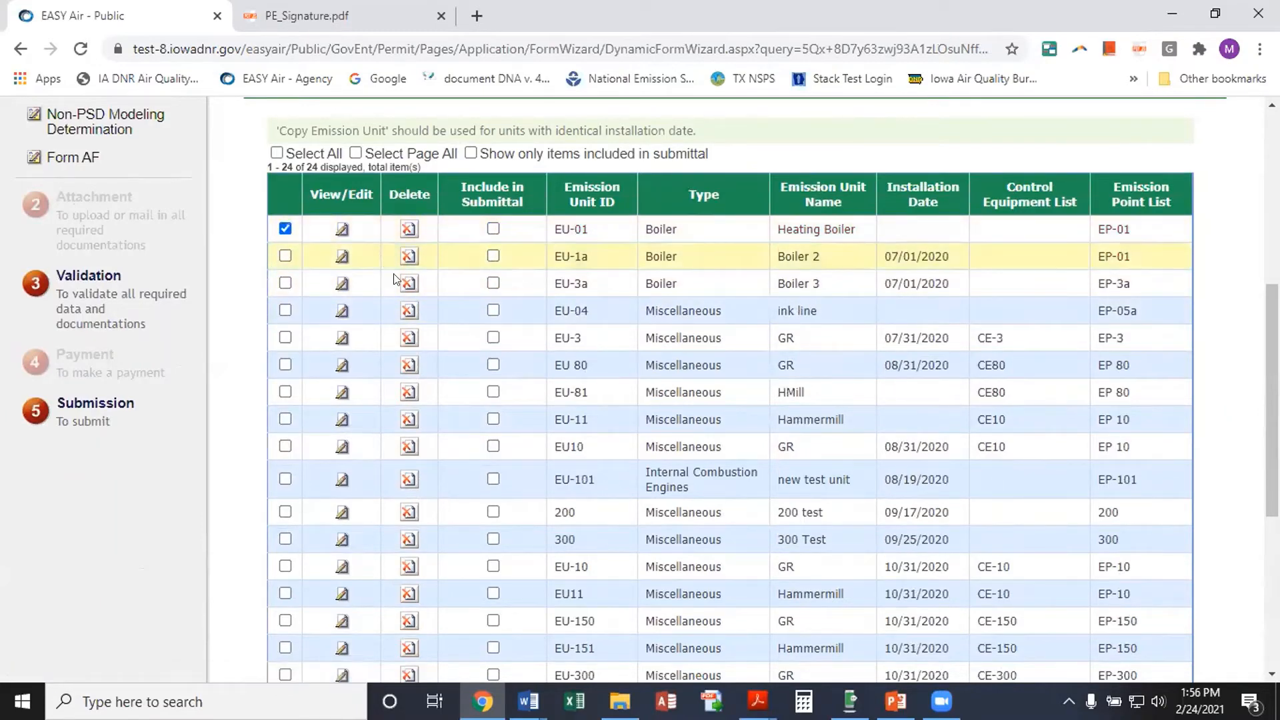
{"action": "scroll", "coordinate": [394, 279], "scroll_direction": "down", "scroll_amount": 5}
{"action": "scroll", "coordinate": [469, 393], "scroll_direction": "up", "scroll_amount": 8}
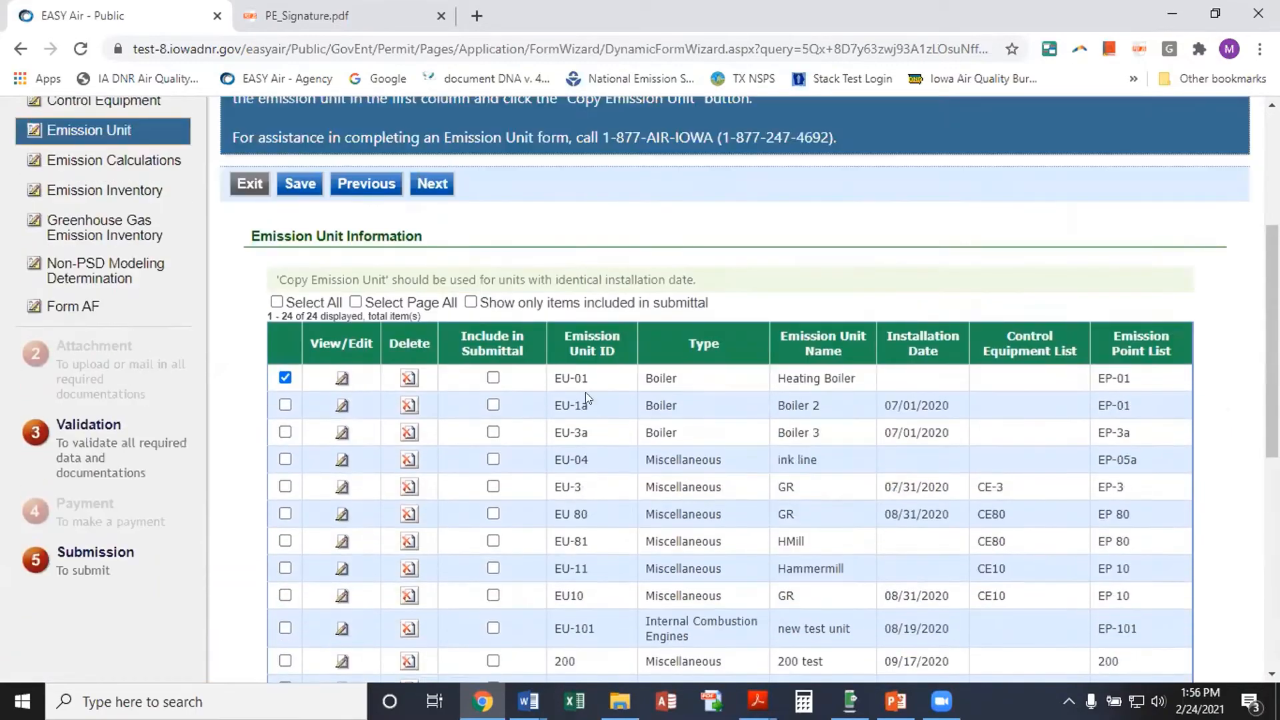
{"action": "scroll", "coordinate": [586, 392], "scroll_direction": "down", "scroll_amount": 1}
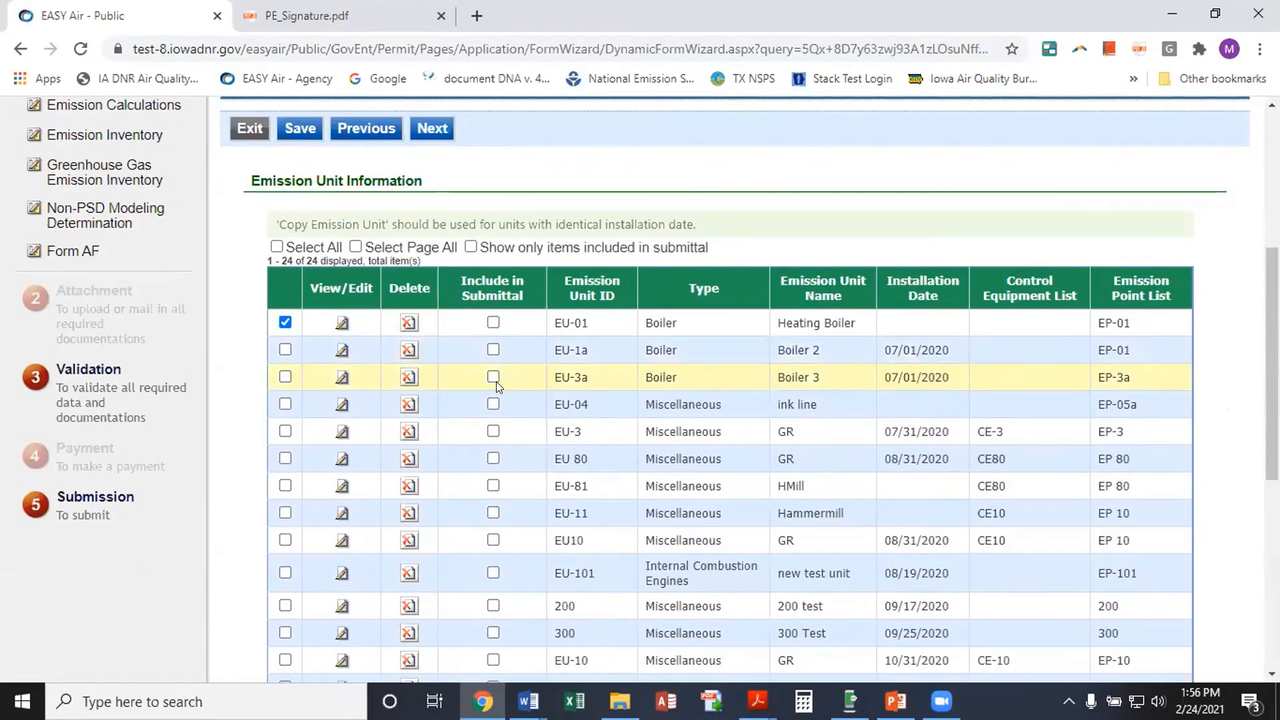
{"action": "scroll", "coordinate": [486, 387], "scroll_direction": "down", "scroll_amount": 6}
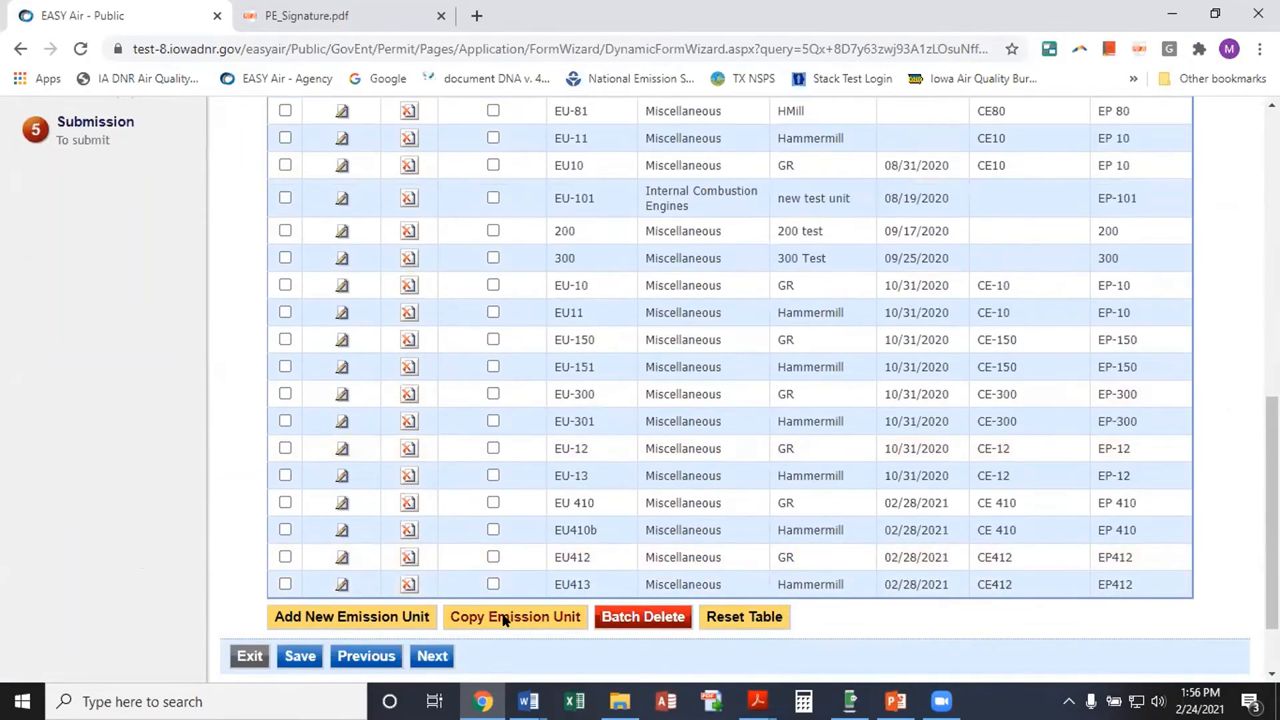
{"action": "scroll", "coordinate": [474, 340], "scroll_direction": "up", "scroll_amount": 7}
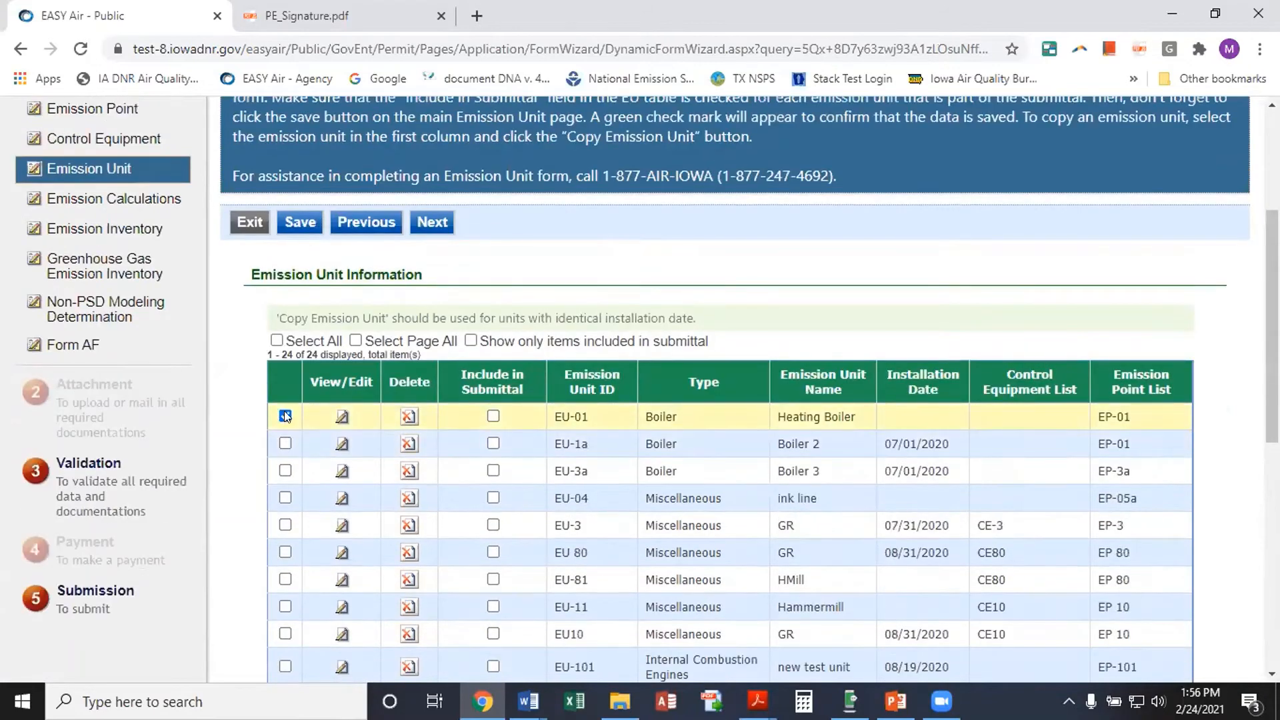
{"action": "scroll", "coordinate": [434, 457], "scroll_direction": "down", "scroll_amount": 8}
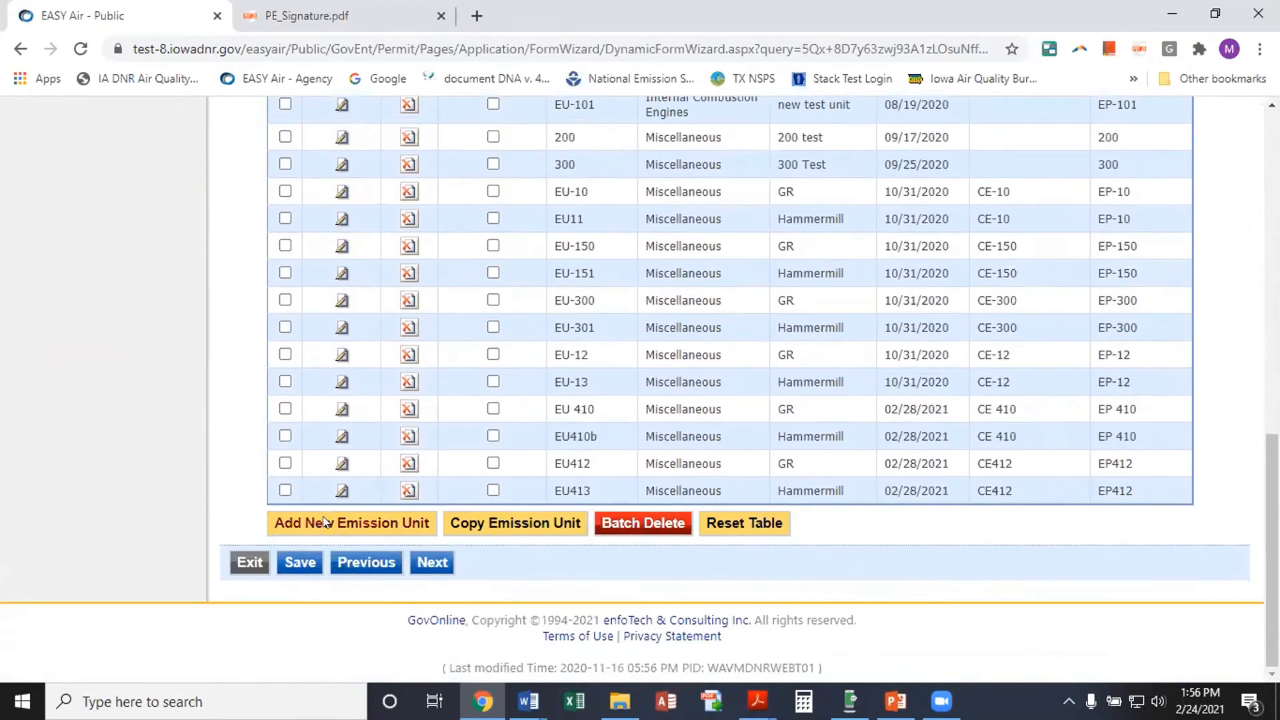
Add a new emission unit with type Miscellaneous
{"action": "left_click", "coordinate": [323, 522]}
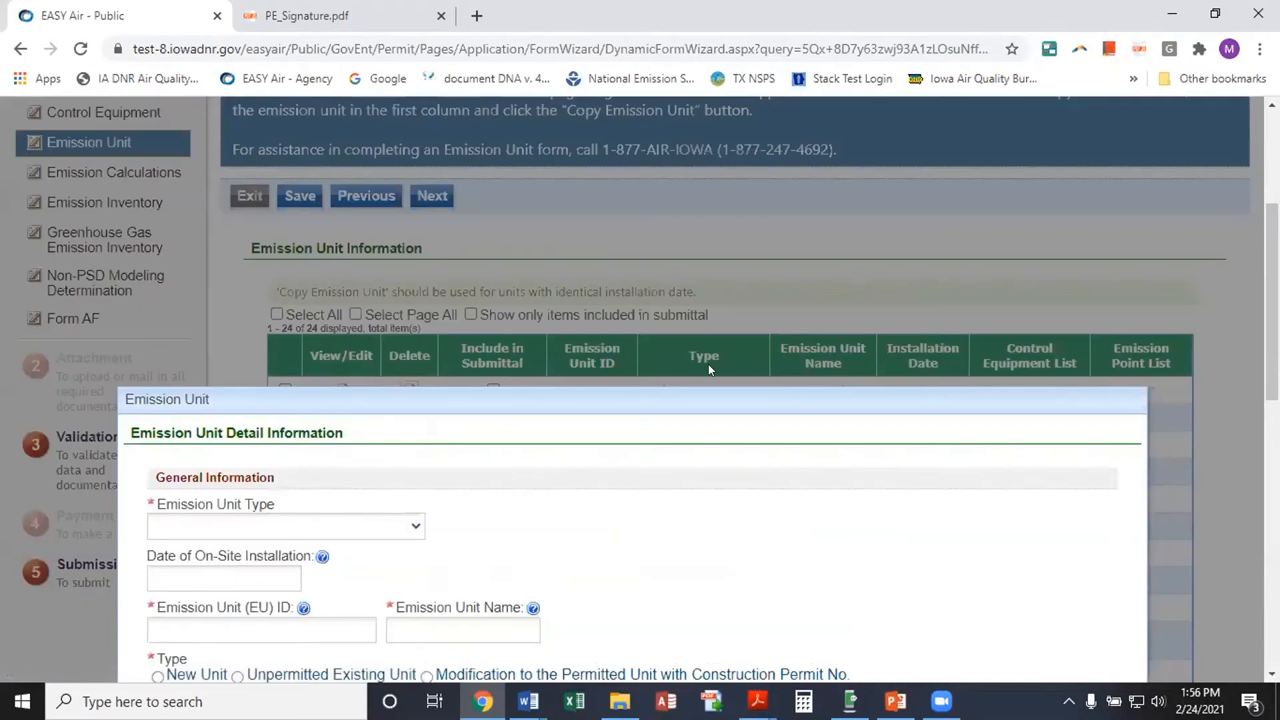
{"action": "scroll", "coordinate": [708, 364], "scroll_direction": "down", "scroll_amount": 1}
{"action": "scroll", "coordinate": [718, 415], "scroll_direction": "down", "scroll_amount": 1}
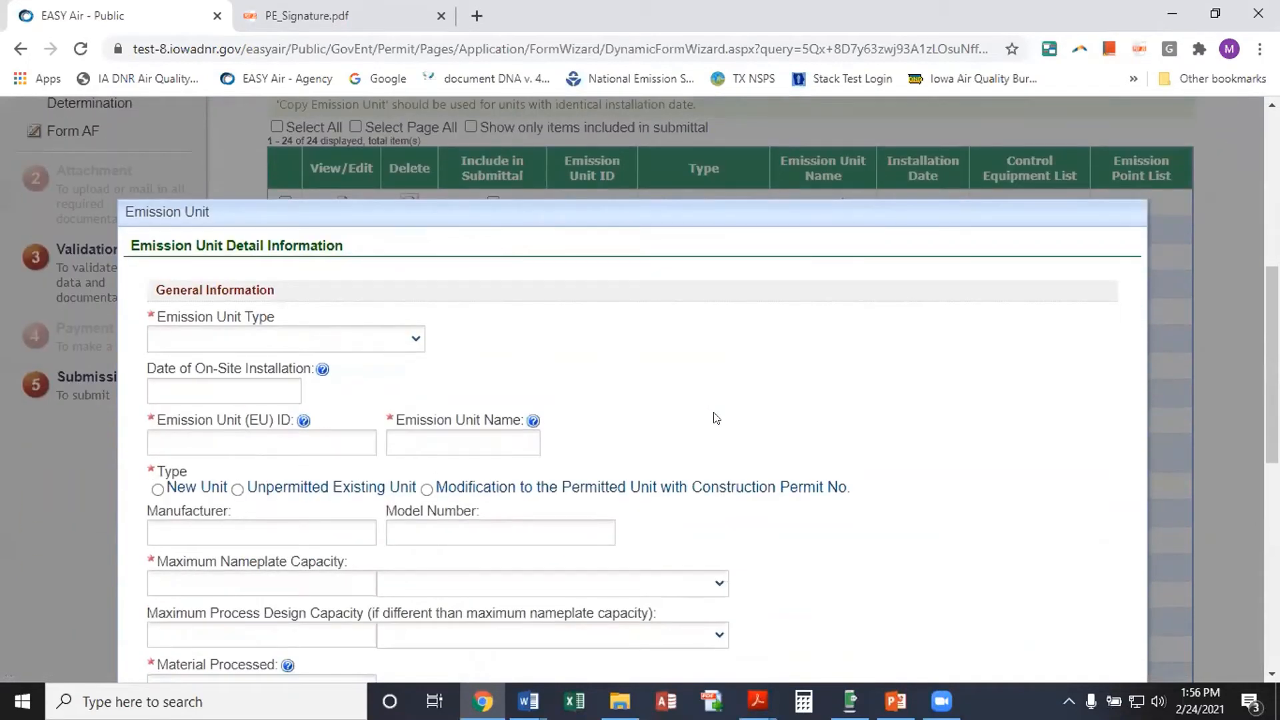
{"action": "scroll", "coordinate": [716, 418], "scroll_direction": "down", "scroll_amount": 1}
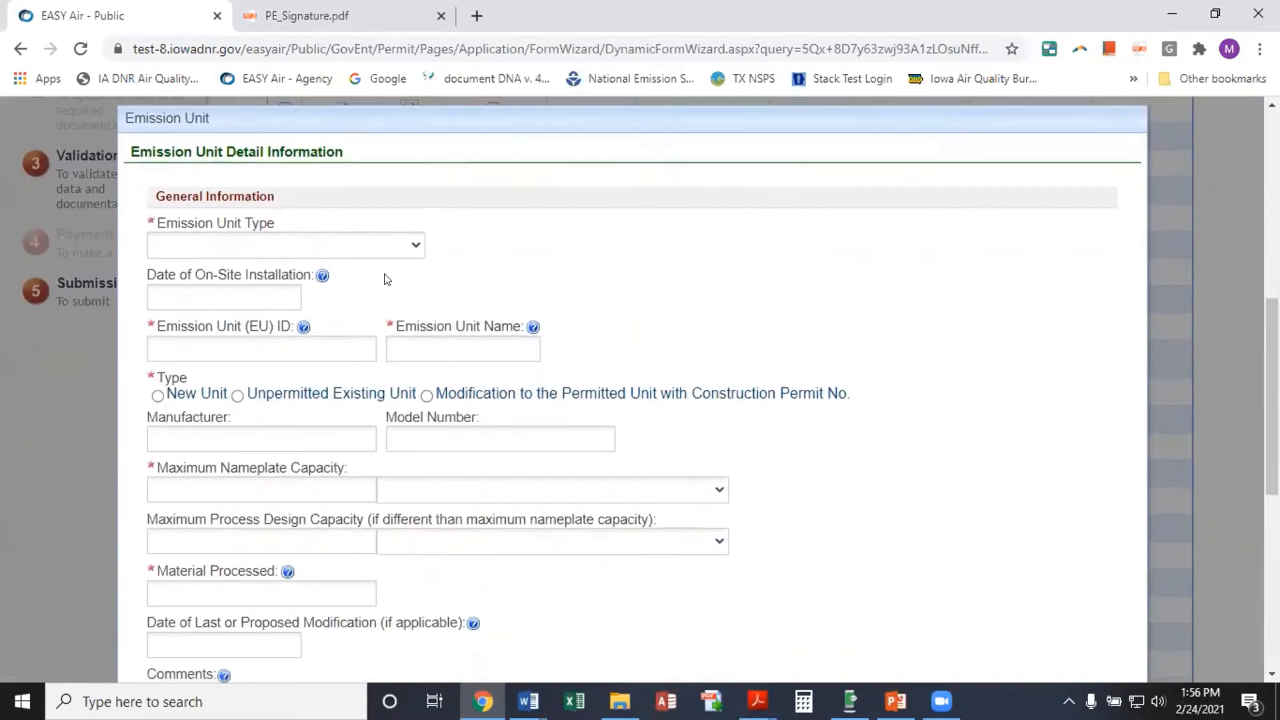
{"action": "left_click", "coordinate": [416, 248]}
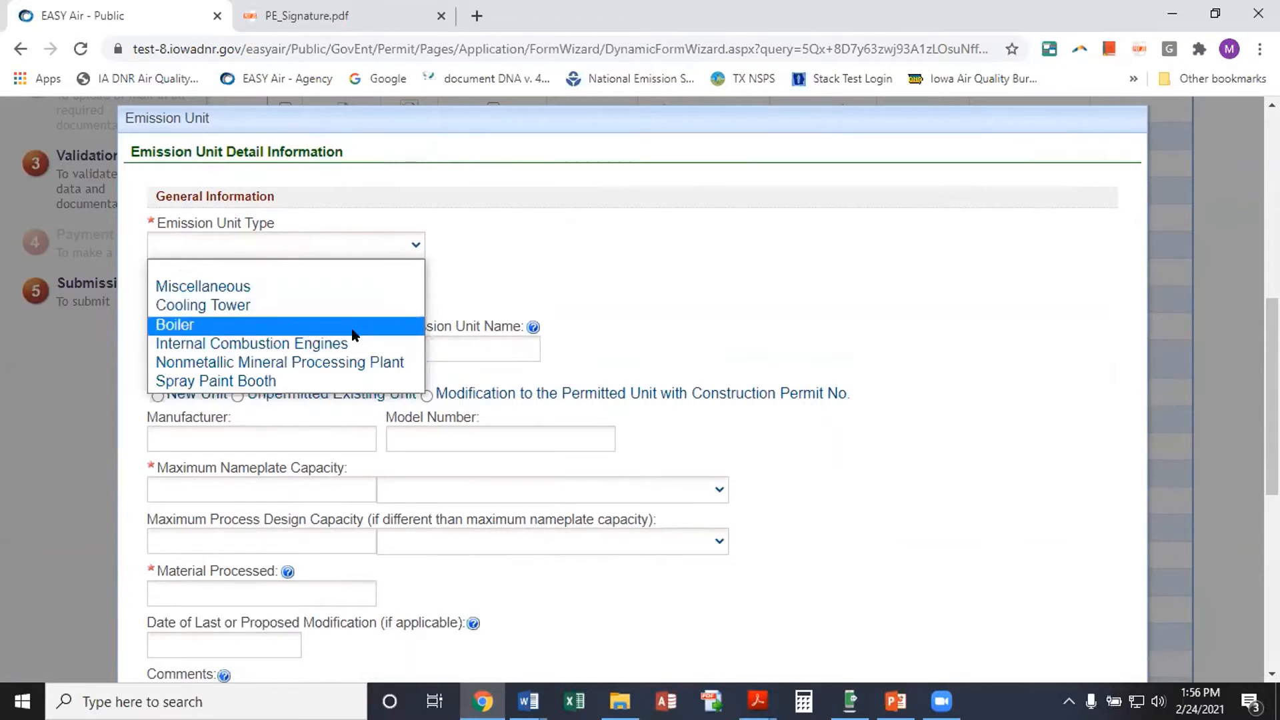
{"action": "left_click", "coordinate": [292, 287]}
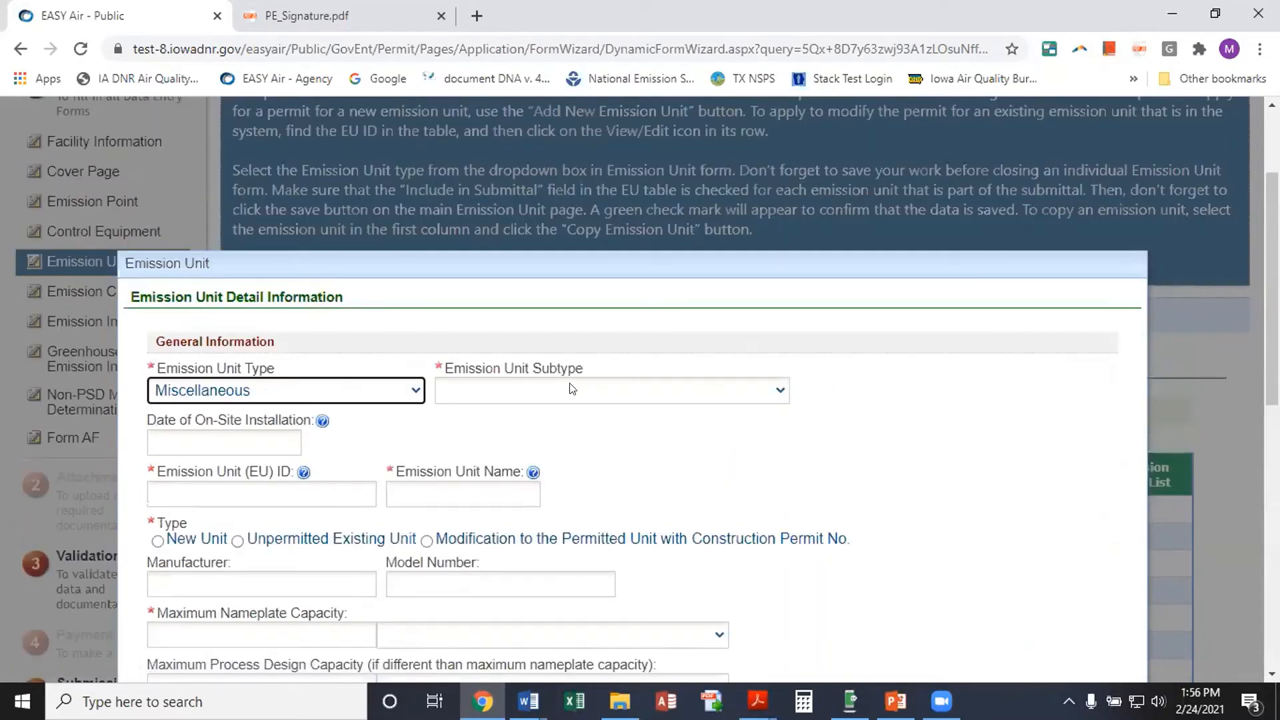
Set the emission unit subtype to Process Vent
{"action": "left_click", "coordinate": [780, 393]}
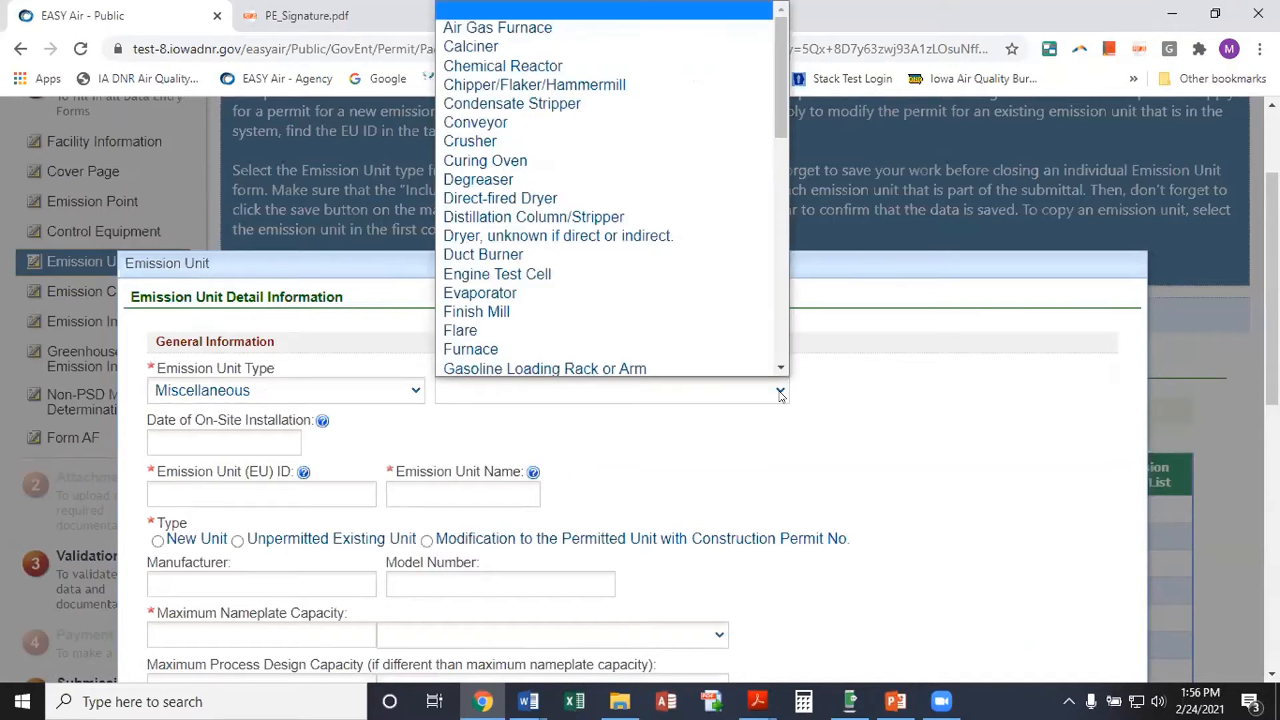
{"action": "scroll", "coordinate": [707, 247], "scroll_direction": "down", "scroll_amount": 1}
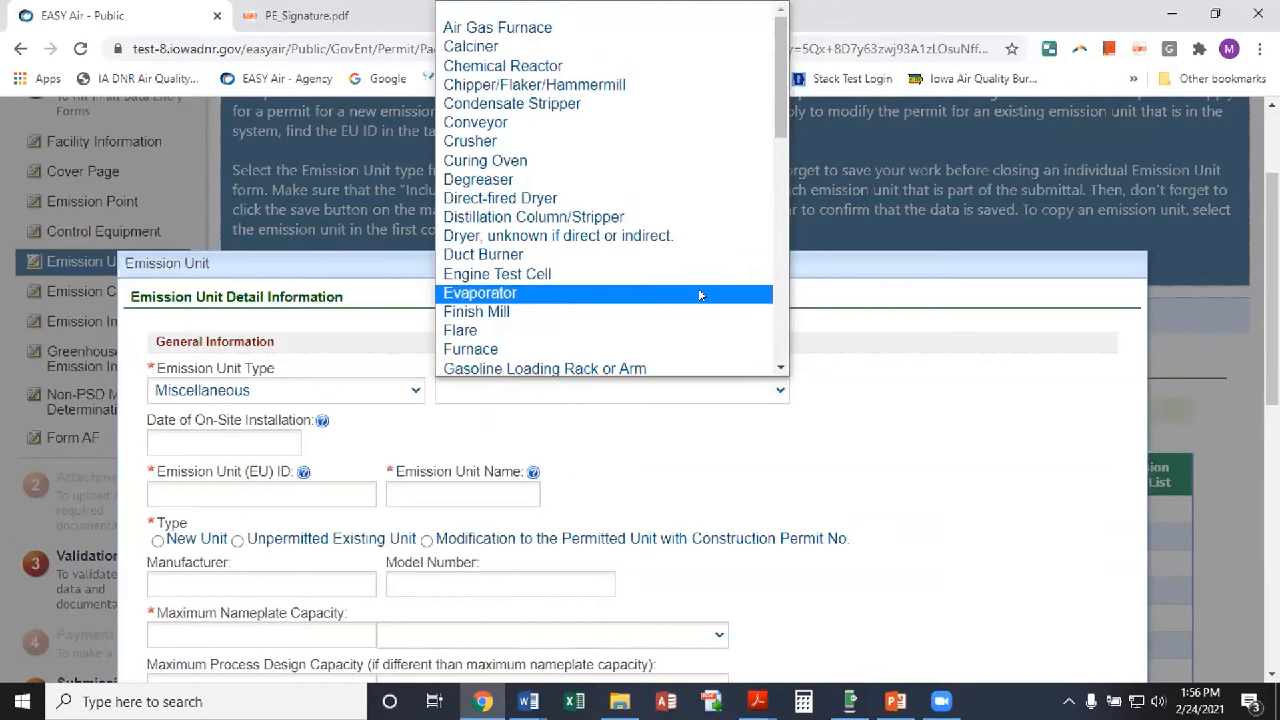
{"action": "scroll", "coordinate": [700, 293], "scroll_direction": "down", "scroll_amount": 3}
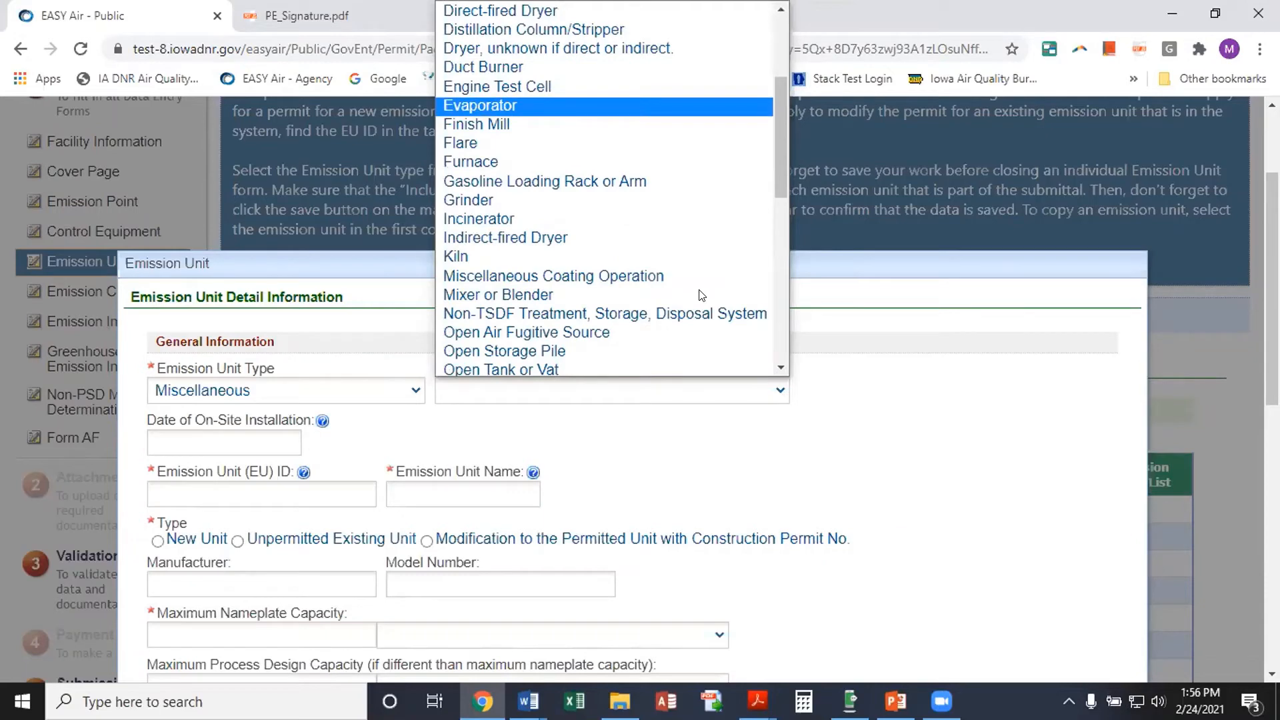
{"action": "scroll", "coordinate": [701, 295], "scroll_direction": "down", "scroll_amount": 3}
{"action": "scroll", "coordinate": [701, 296], "scroll_direction": "down", "scroll_amount": 5}
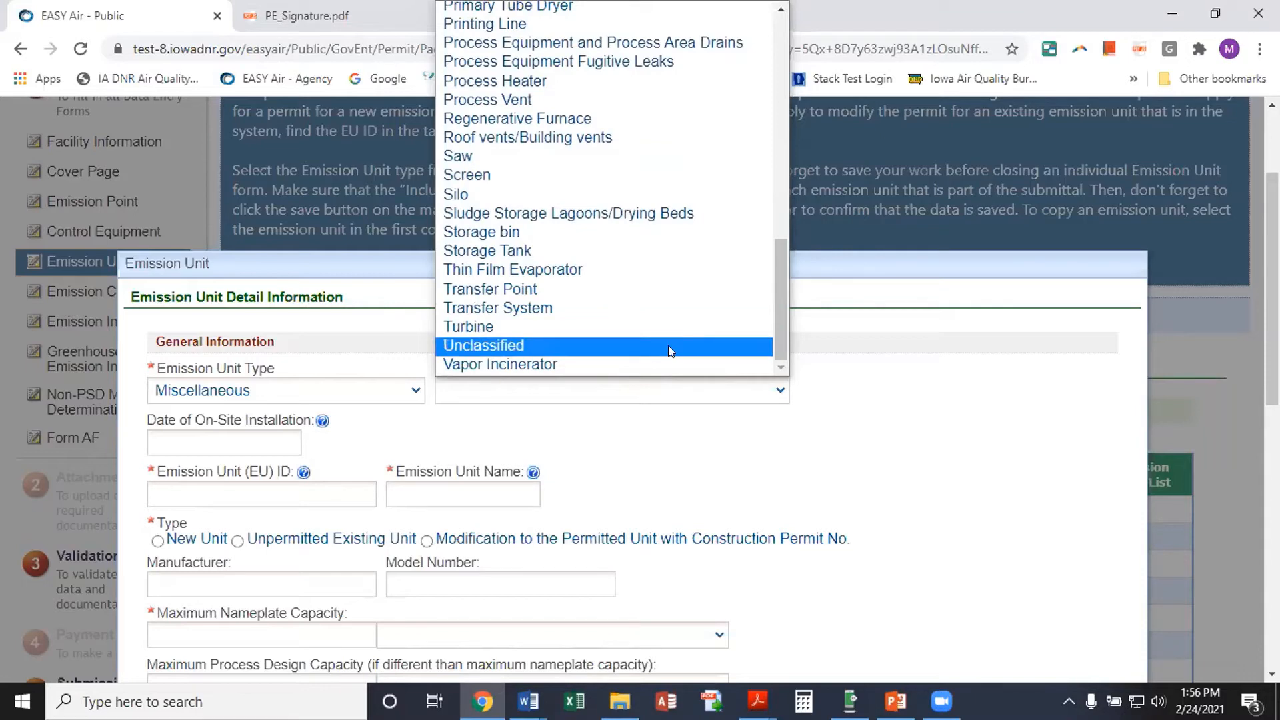
{"action": "scroll", "coordinate": [663, 305], "scroll_direction": "up", "scroll_amount": 5}
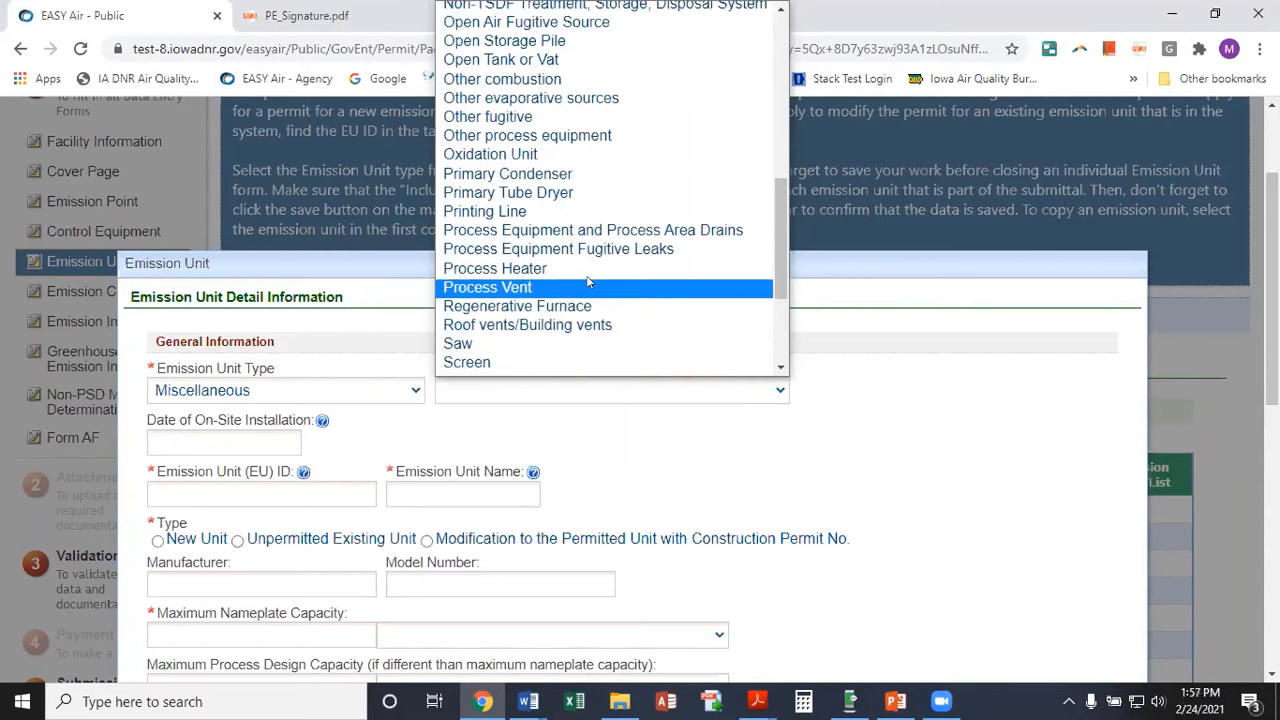
{"action": "left_click", "coordinate": [518, 289]}
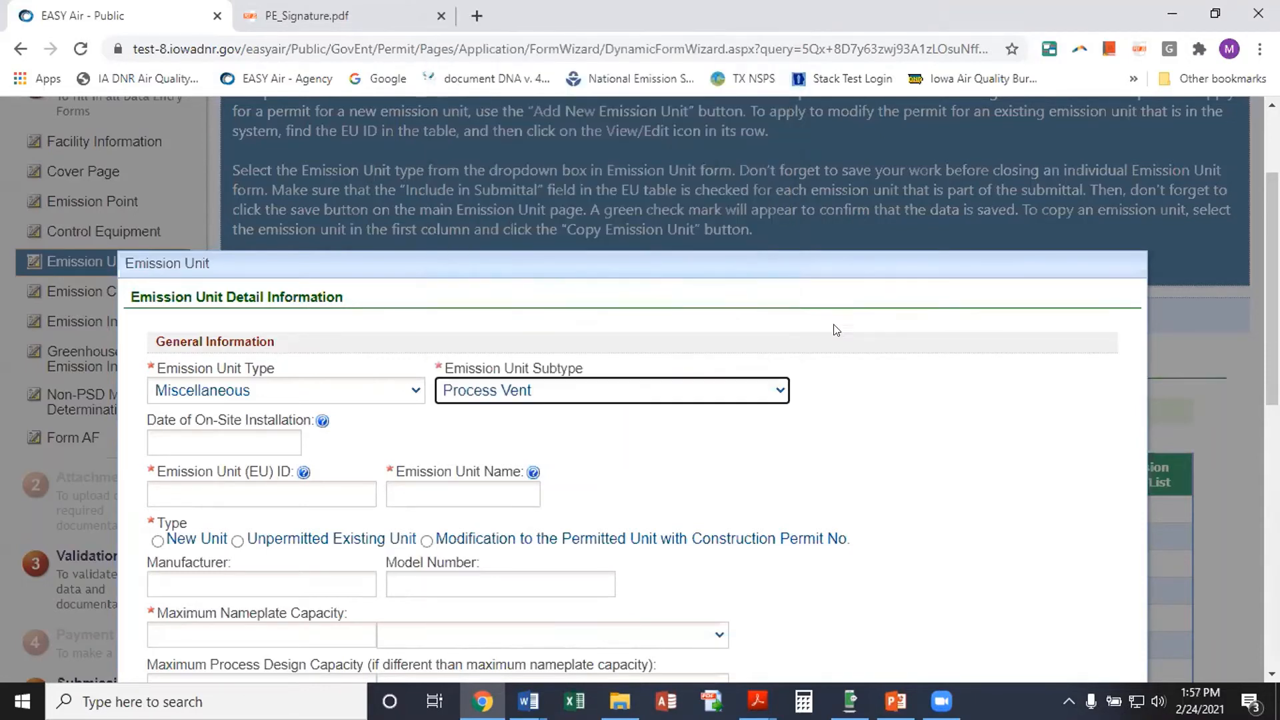
{"action": "scroll", "coordinate": [375, 419], "scroll_direction": "down", "scroll_amount": 1}
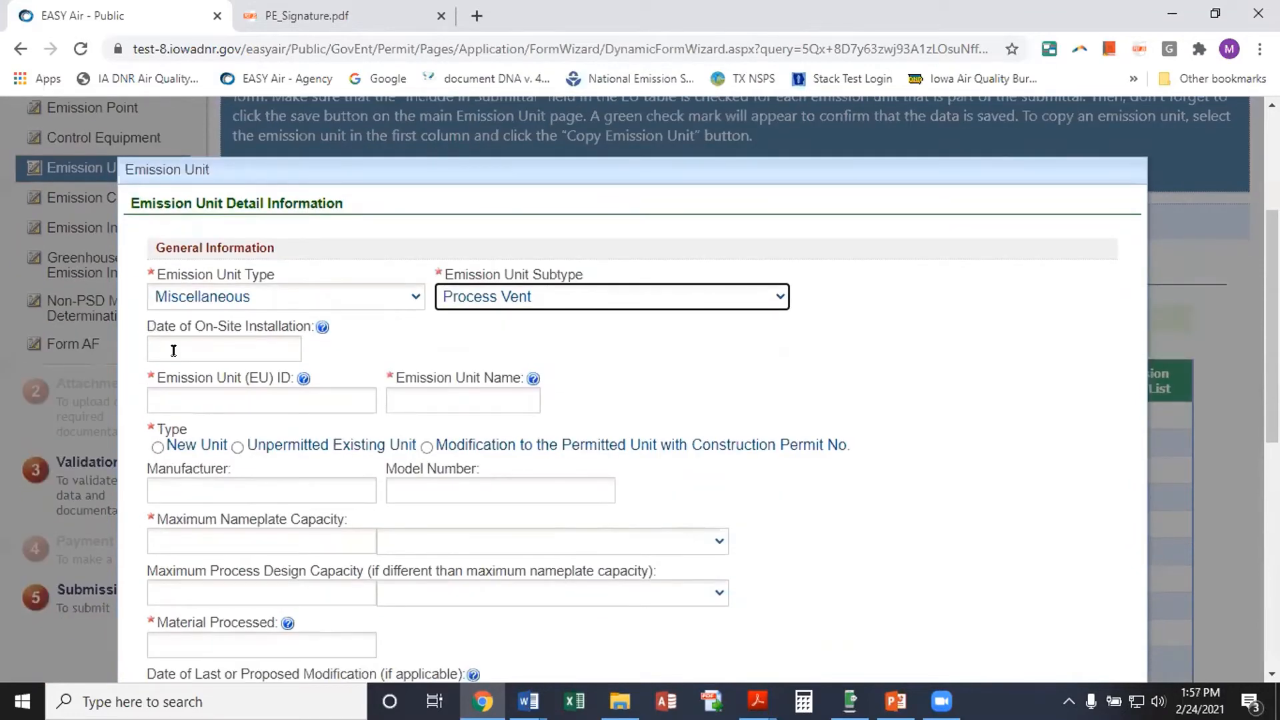
Set the installation date to 02/28/2021
{"action": "left_click", "coordinate": [172, 346]}
{"action": "left_click", "coordinate": [642, 347]}
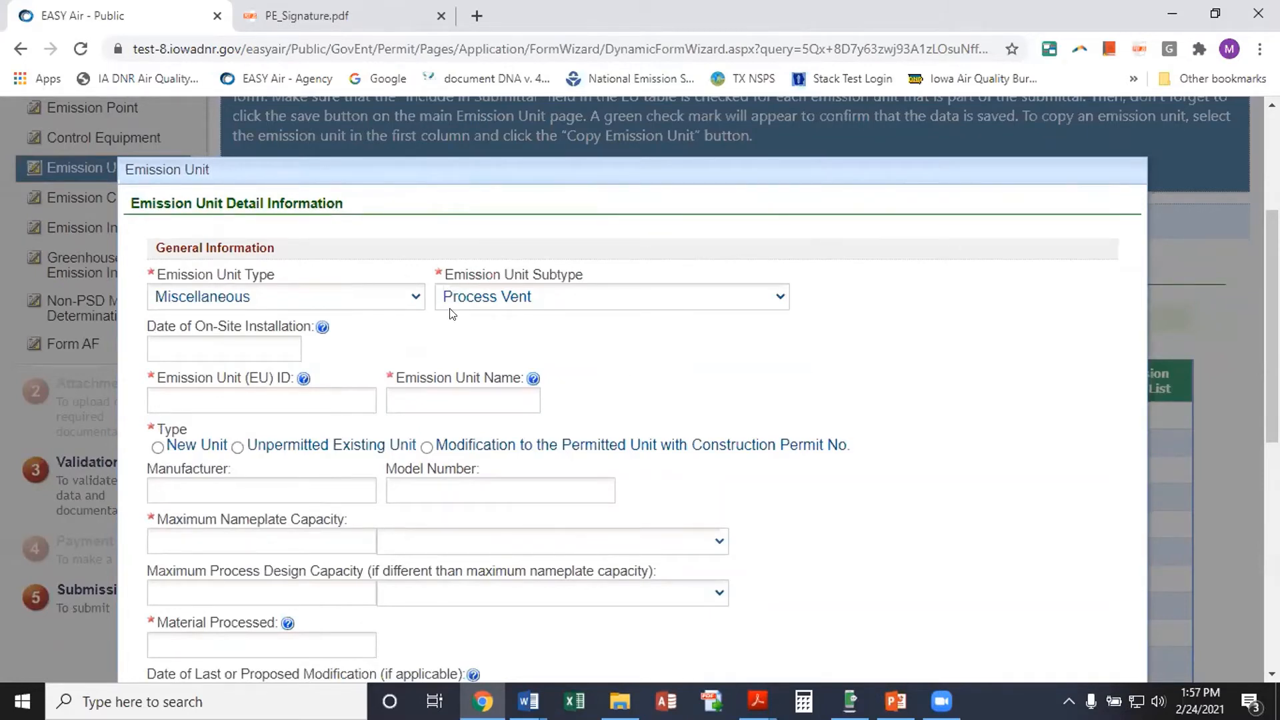
{"action": "scroll", "coordinate": [835, 354], "scroll_direction": "down", "scroll_amount": 4}
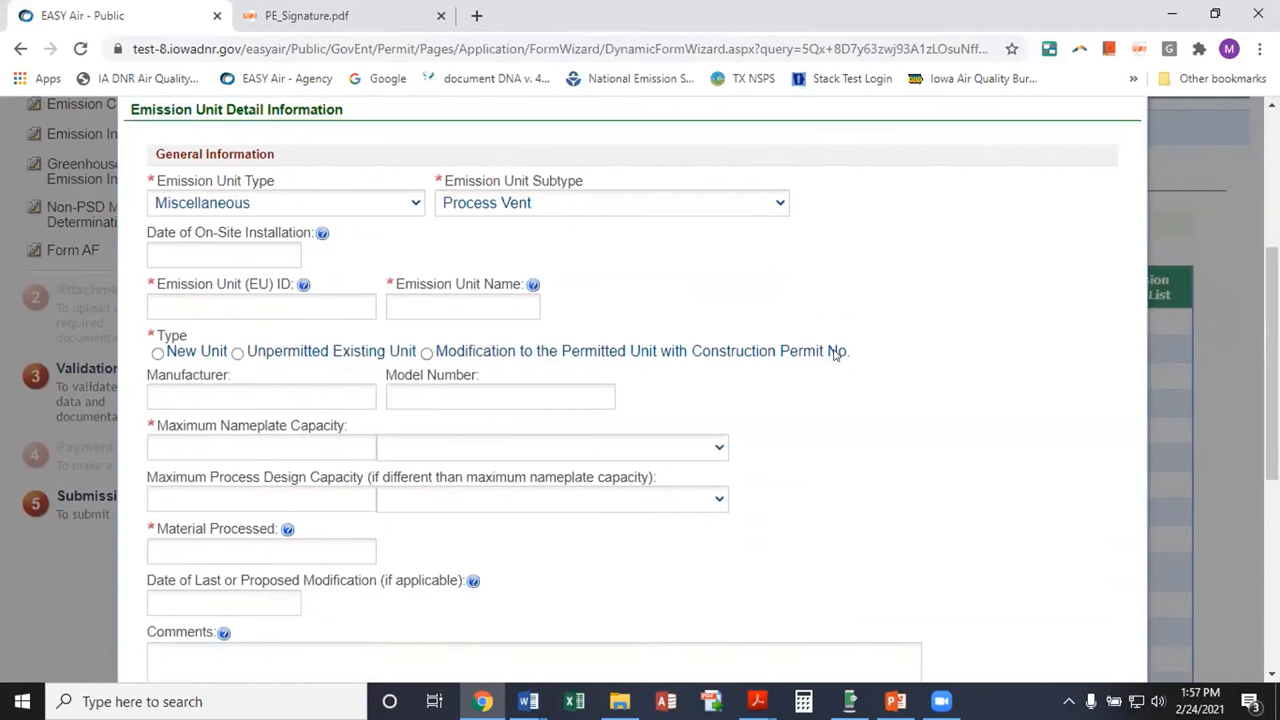
{"action": "scroll", "coordinate": [474, 464], "scroll_direction": "down", "scroll_amount": 3}
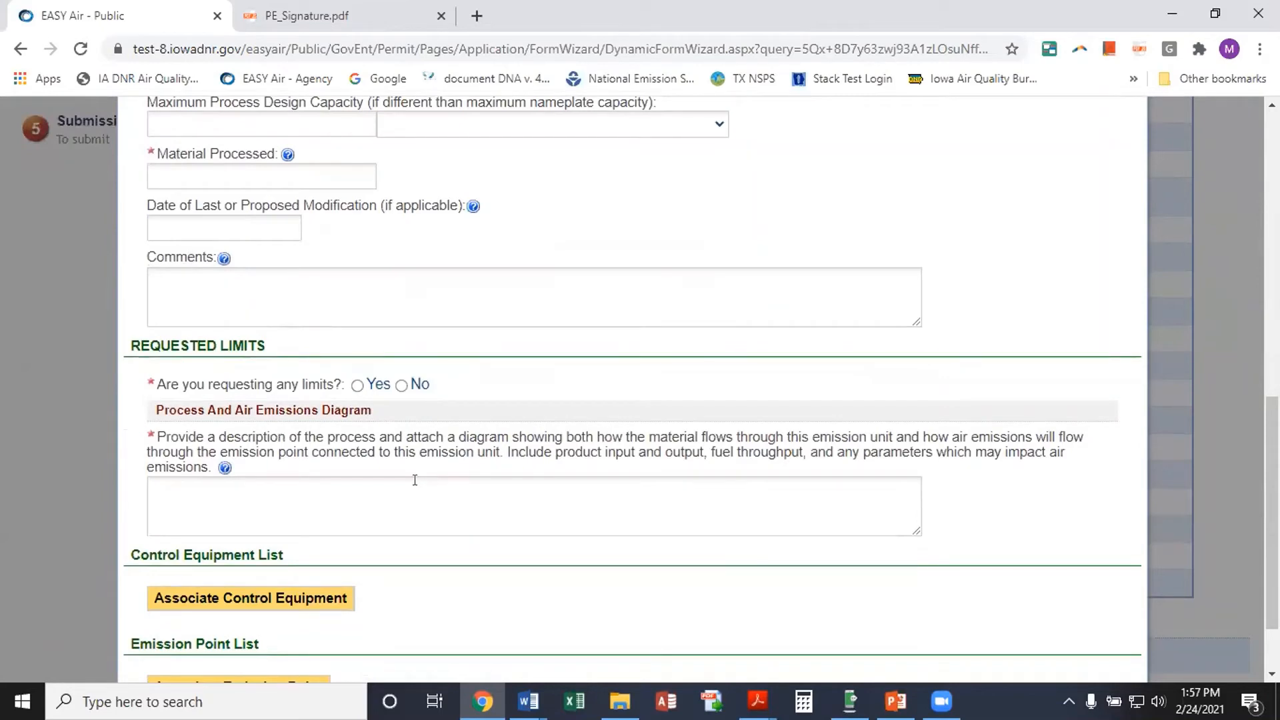
{"action": "scroll", "coordinate": [640, 472], "scroll_direction": "up", "scroll_amount": 5}
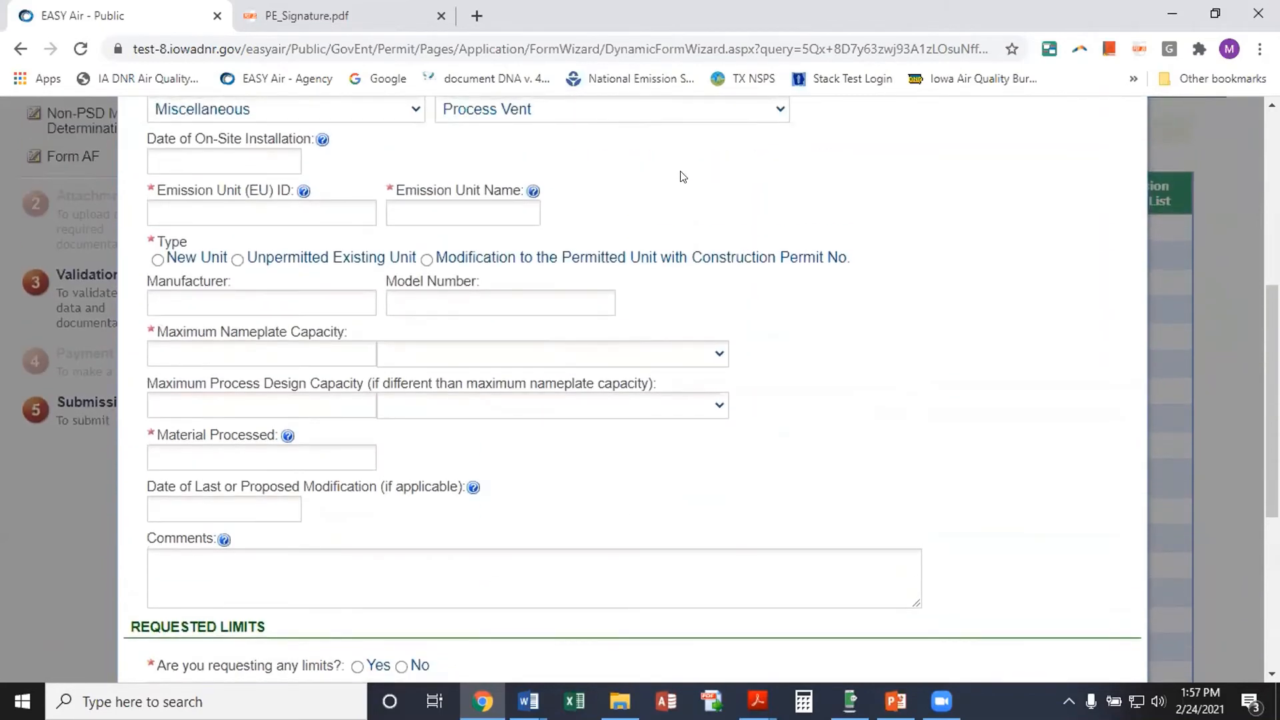
{"action": "scroll", "coordinate": [690, 190], "scroll_direction": "up", "scroll_amount": 2}
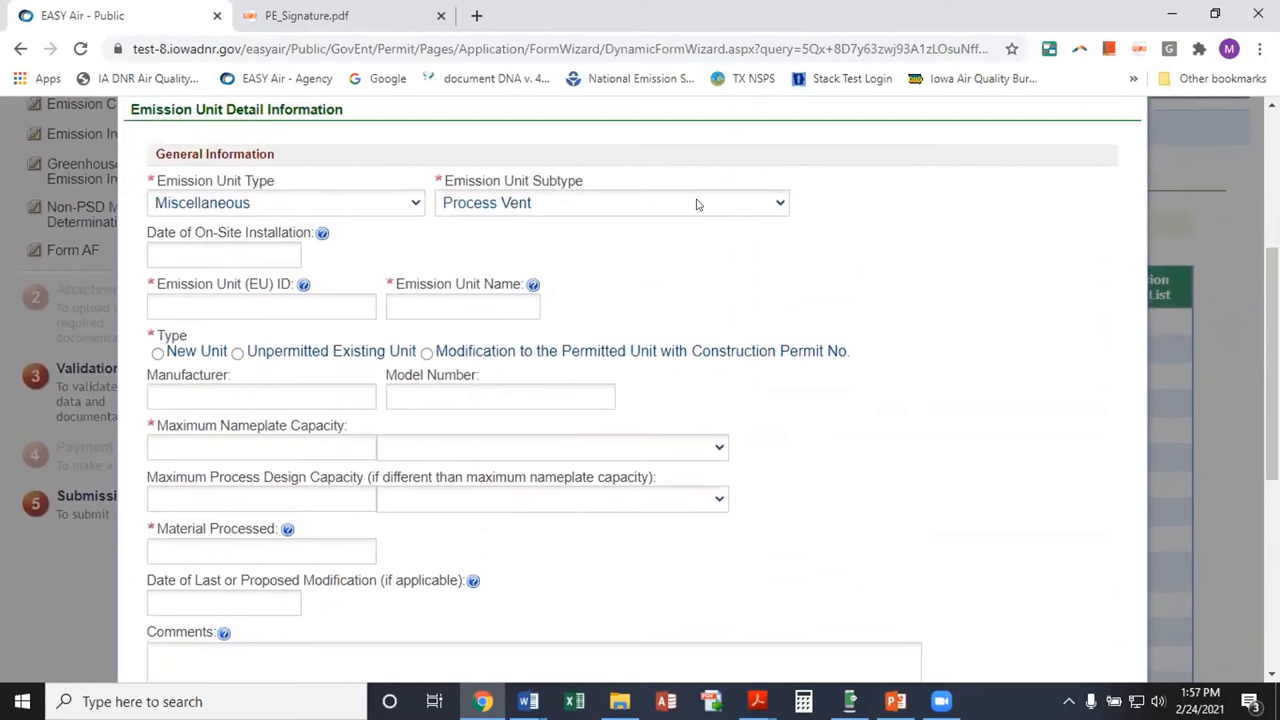
{"action": "left_click", "coordinate": [176, 251]}
{"action": "left_click", "coordinate": [164, 395]}
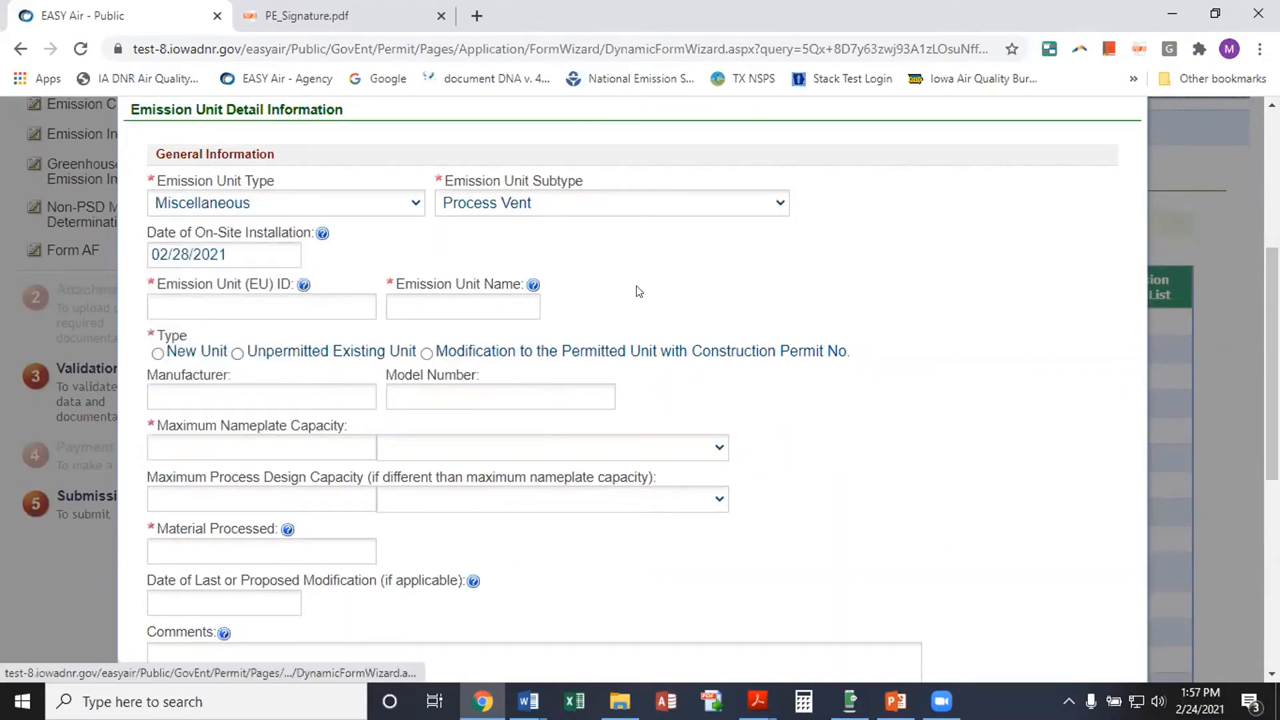
Enter ID EU-12b and name GR, and classify the unit as a New Unit
{"action": "left_click", "coordinate": [237, 306]}
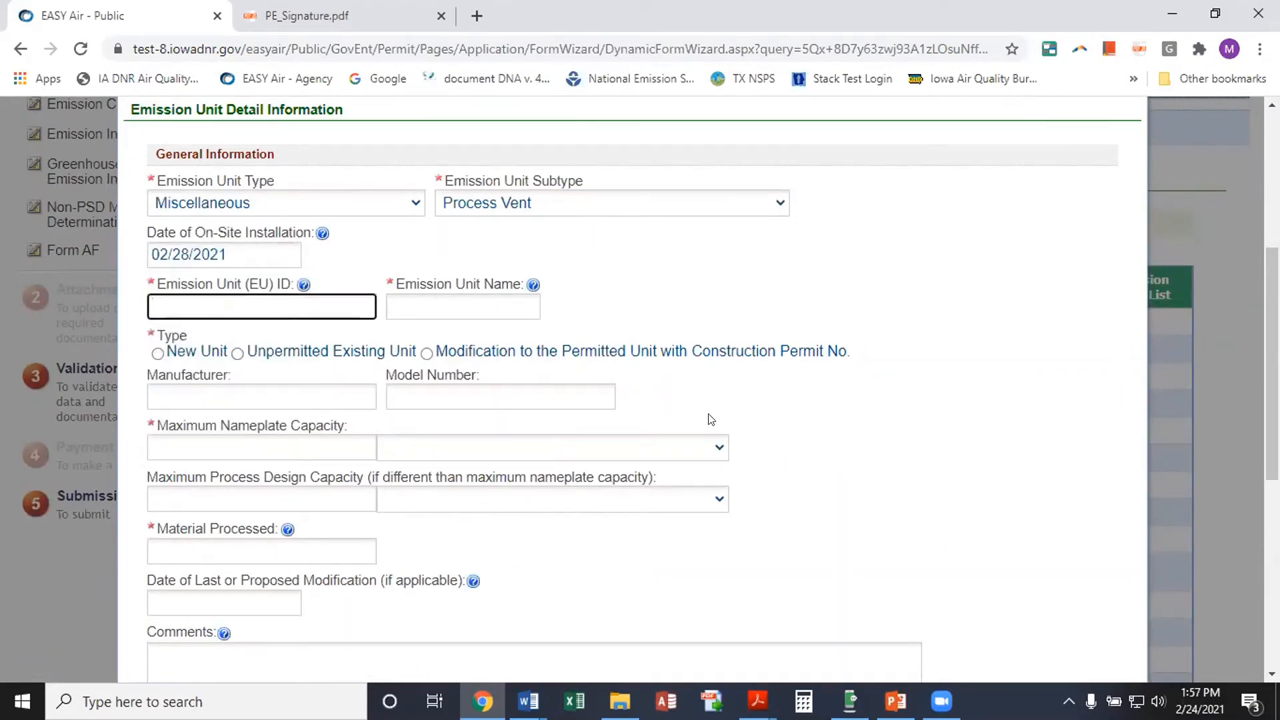
{"action": "type", "text": "EU-12b"}
{"action": "left_click", "coordinate": [418, 307]}
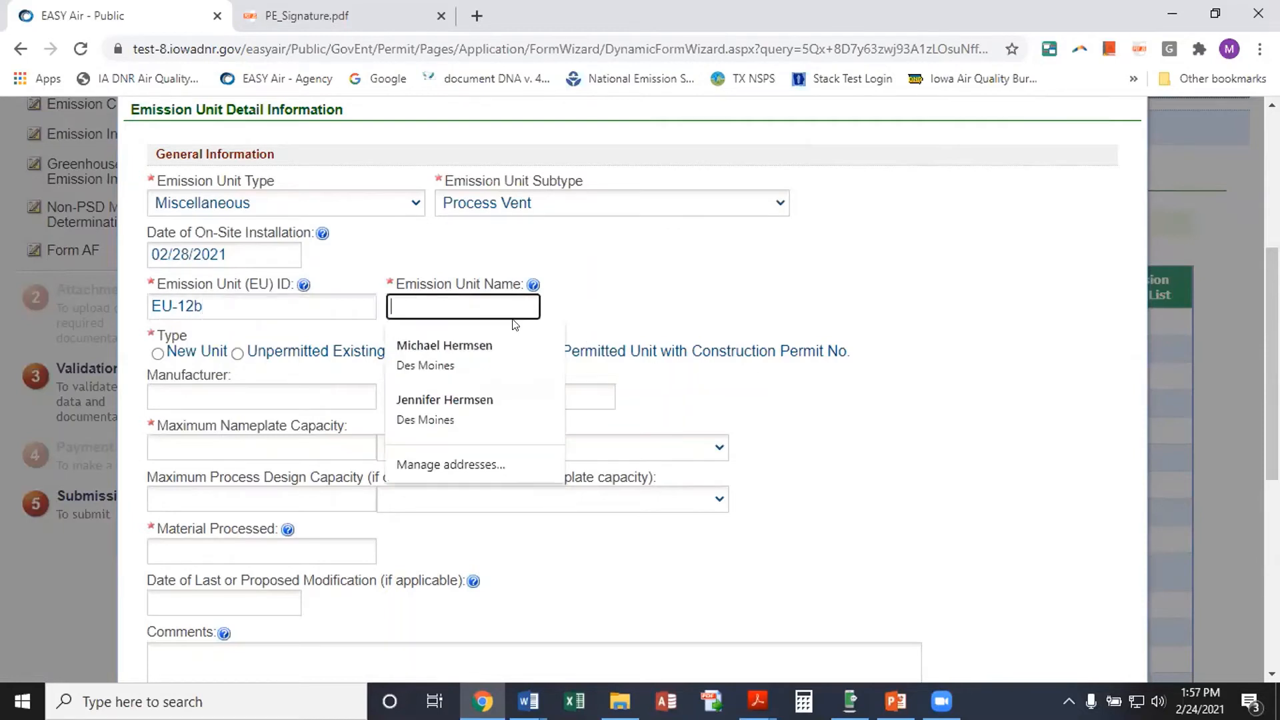
{"action": "type", "text": "GR"}
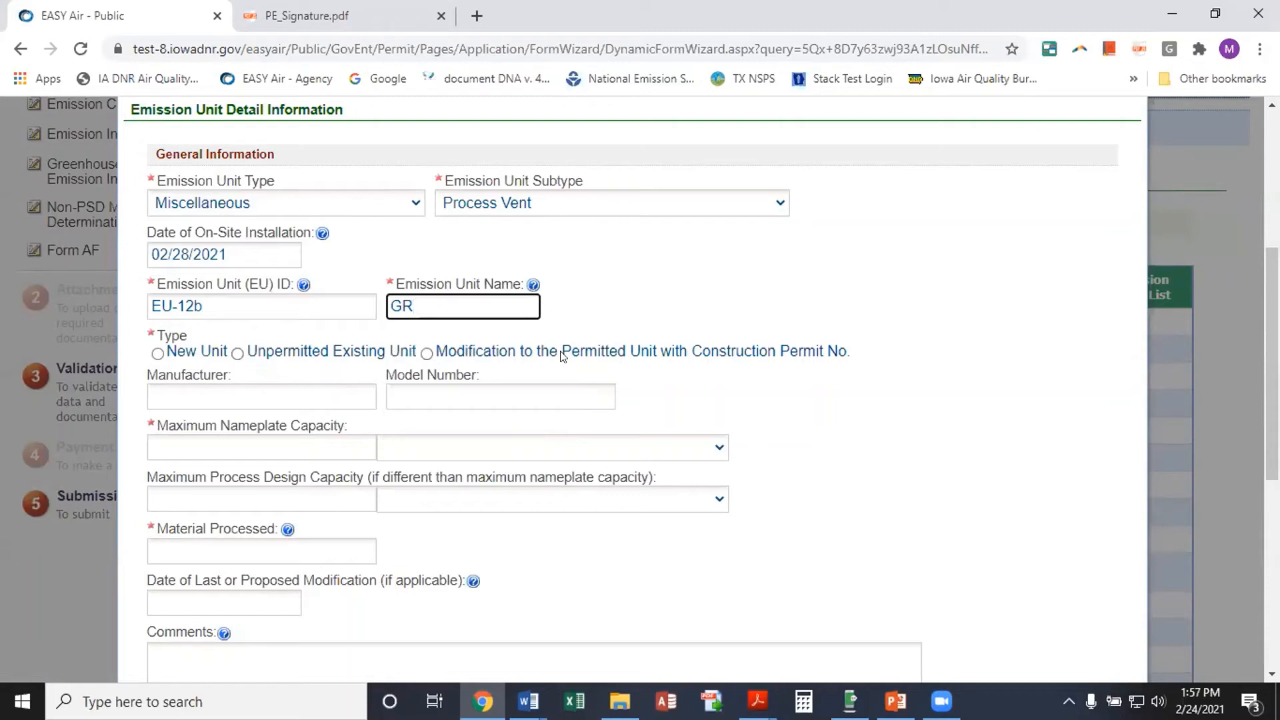
{"action": "left_click", "coordinate": [427, 353]}
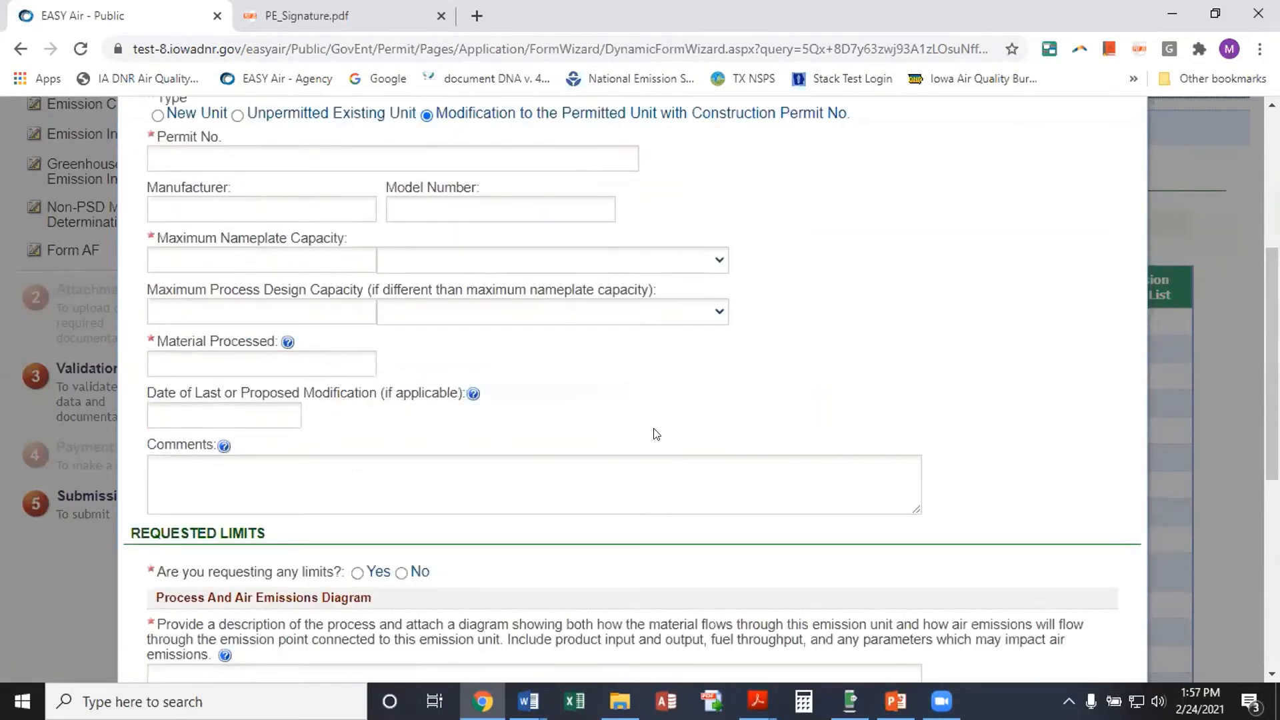
{"action": "scroll", "coordinate": [640, 373], "scroll_direction": "up", "scroll_amount": 1}
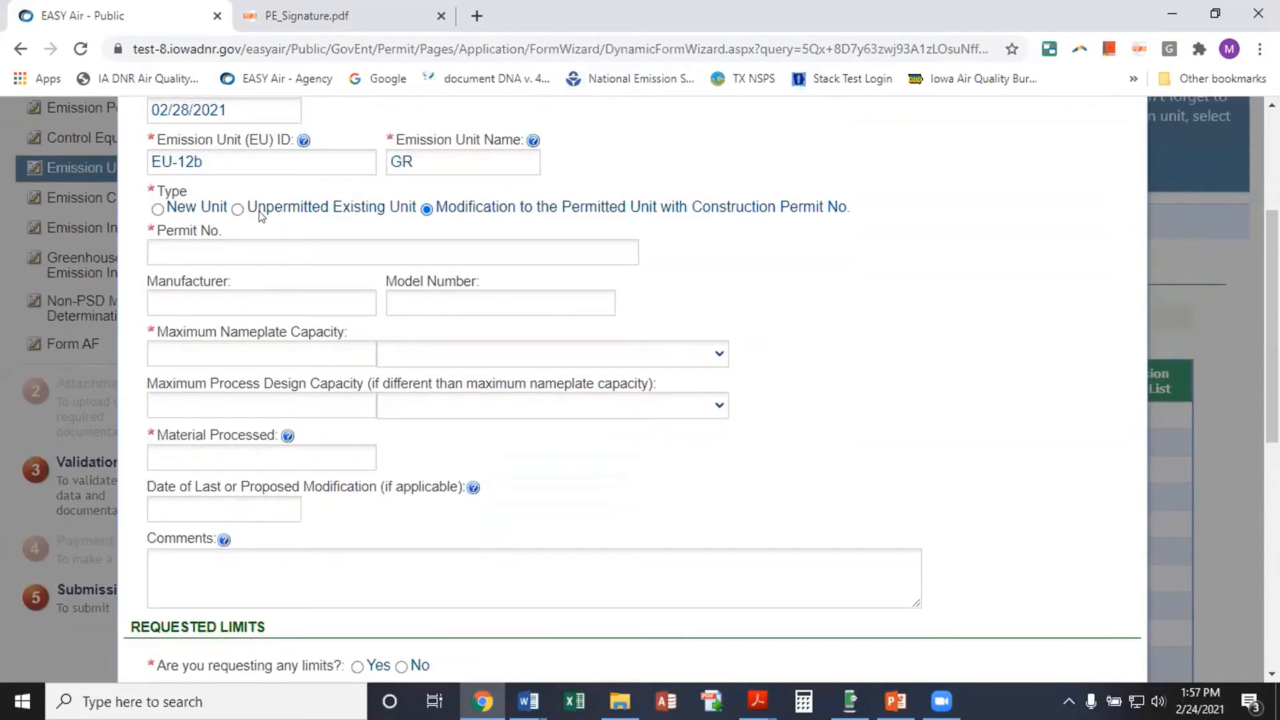
{"action": "left_click", "coordinate": [157, 210]}
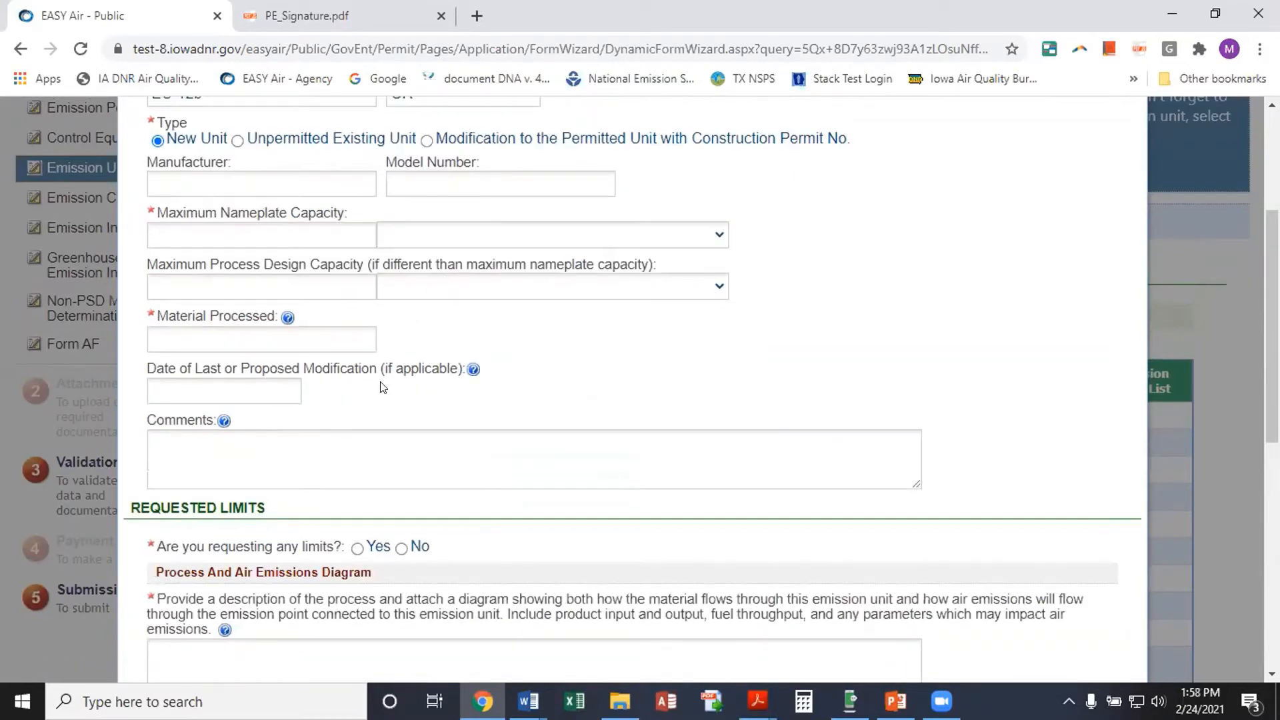
Set the maximum nameplate capacity to 100 bushels per hour
{"action": "left_click", "coordinate": [186, 231]}
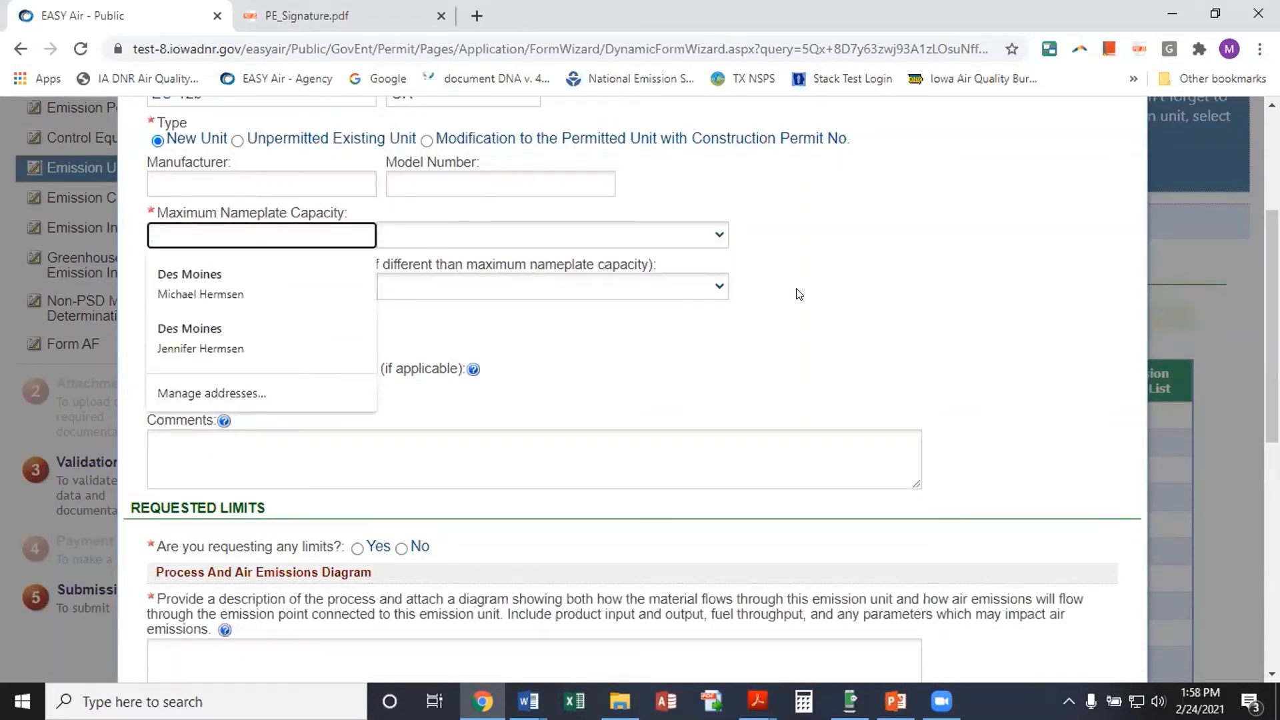
{"action": "type", "text": "1"}
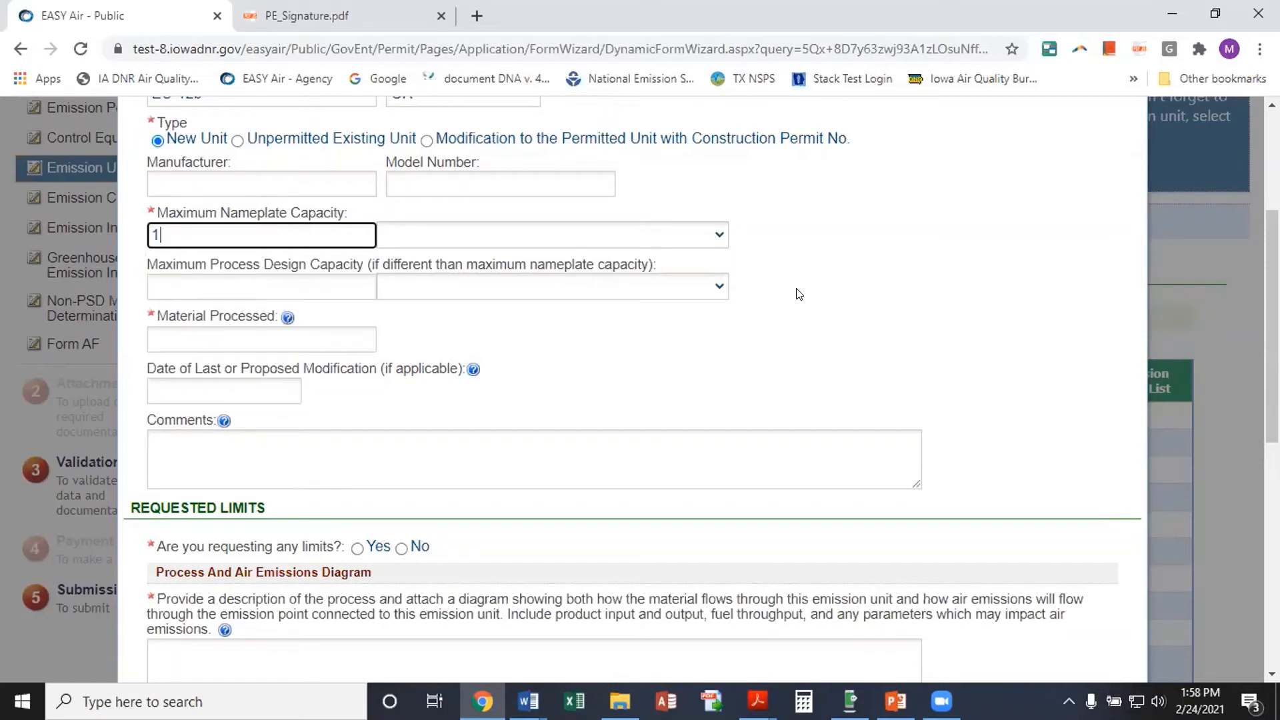
{"action": "type", "text": "00"}
{"action": "left_click", "coordinate": [721, 238]}
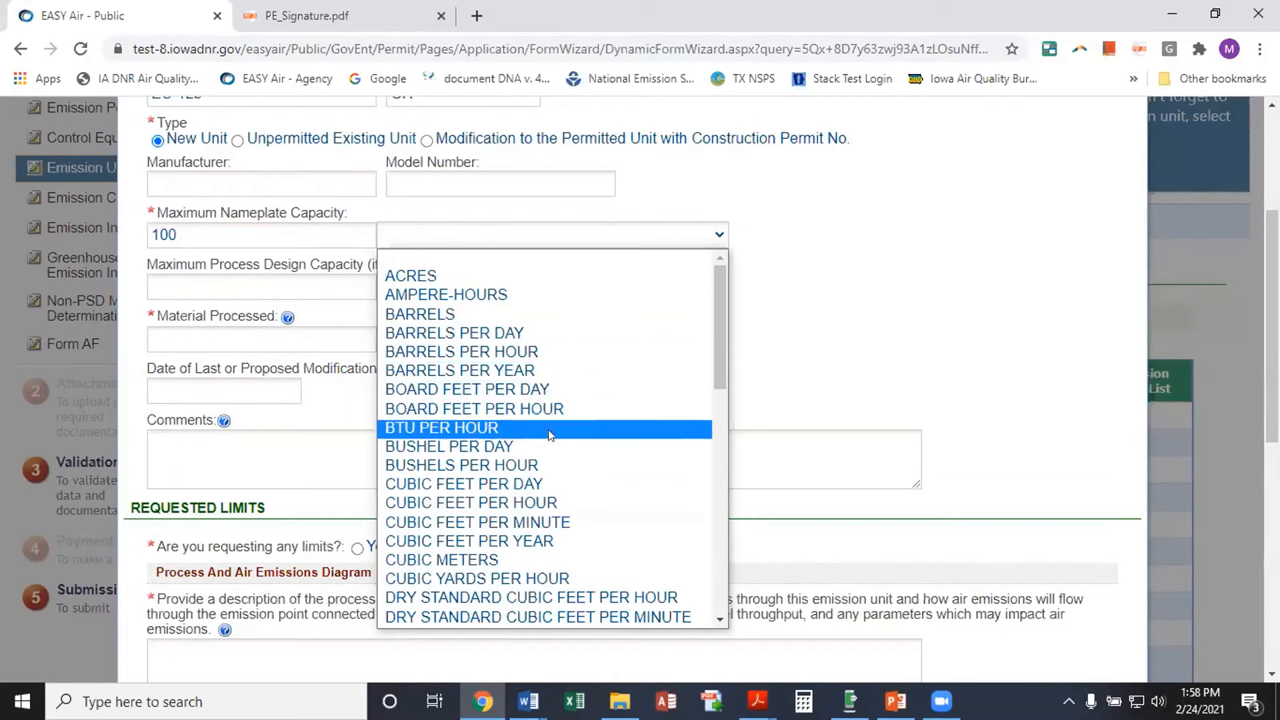
{"action": "left_click", "coordinate": [549, 466]}
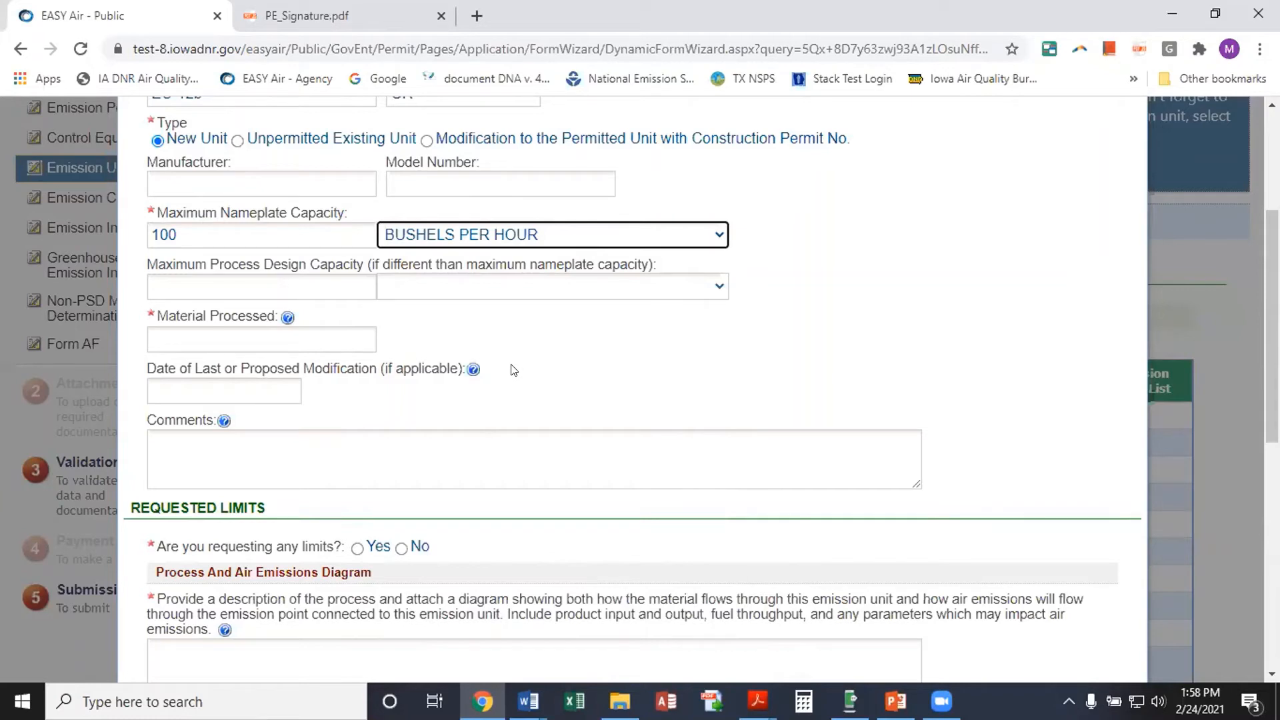
Enter Grain as the material processed and review the remaining form fields
{"action": "left_click", "coordinate": [189, 330]}
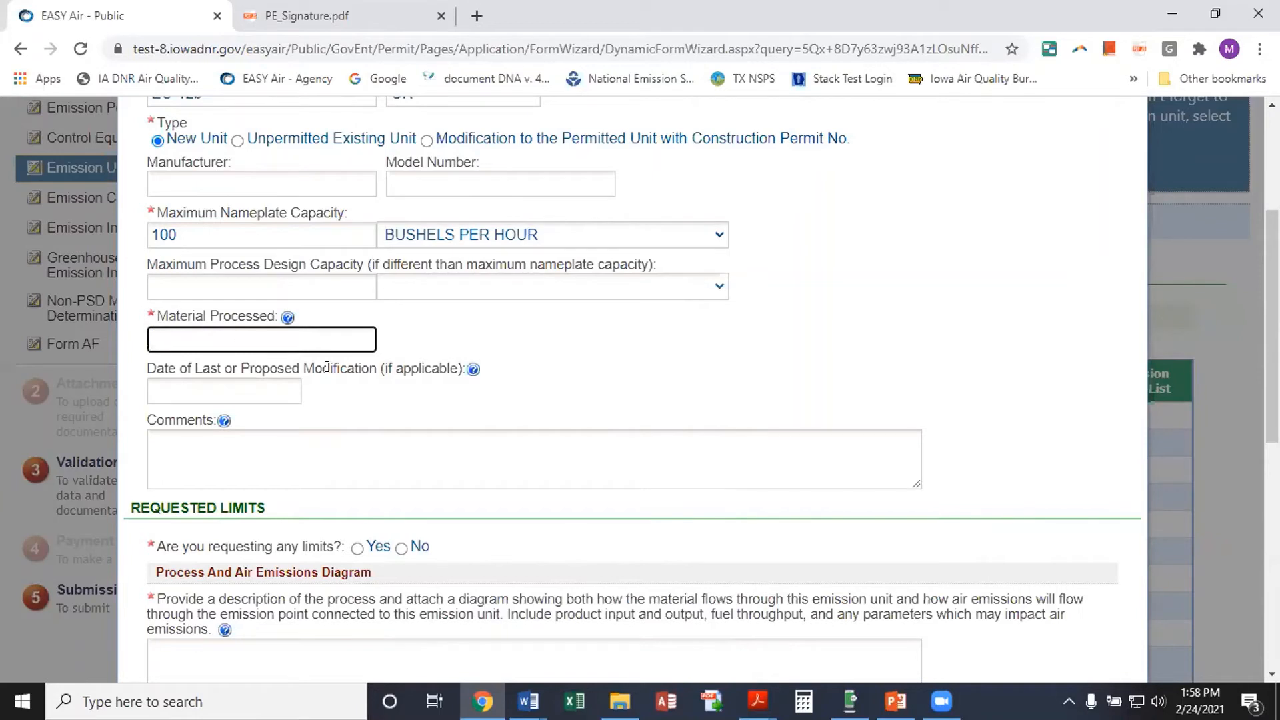
{"action": "type", "text": "Grain"}
{"action": "scroll", "coordinate": [366, 388], "scroll_direction": "down", "scroll_amount": 1}
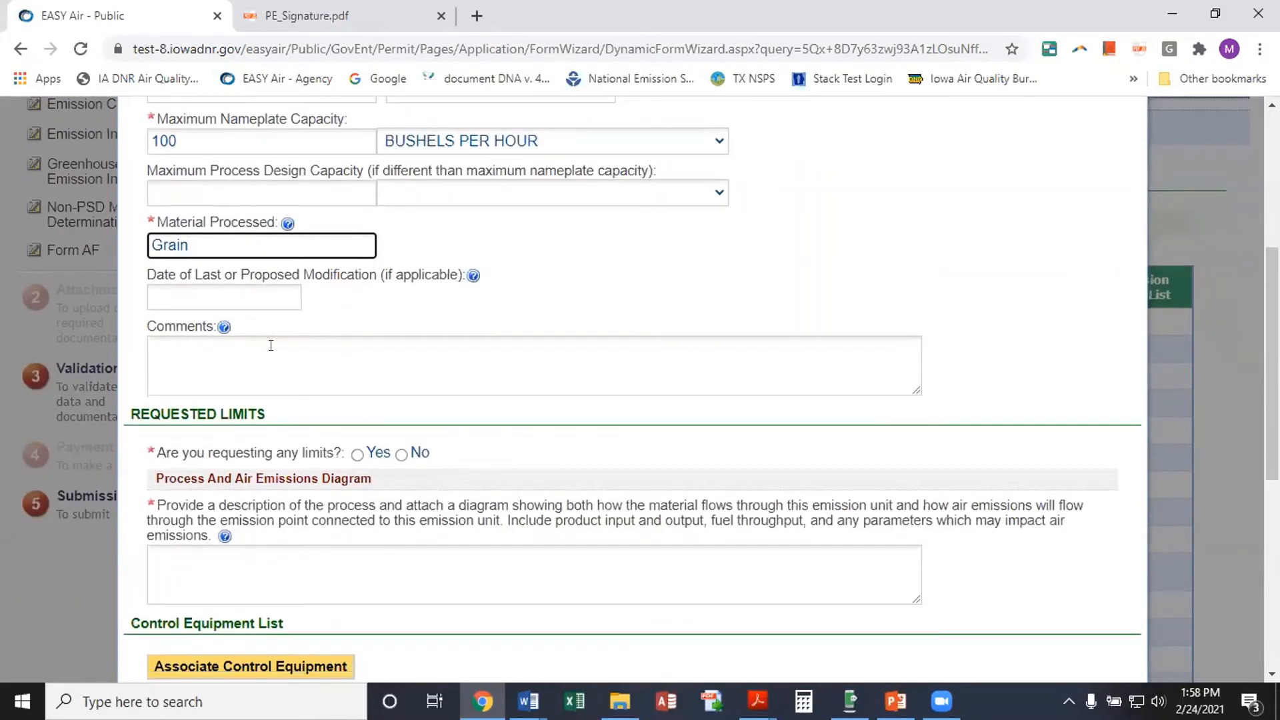
{"action": "scroll", "coordinate": [709, 171], "scroll_direction": "up", "scroll_amount": 1}
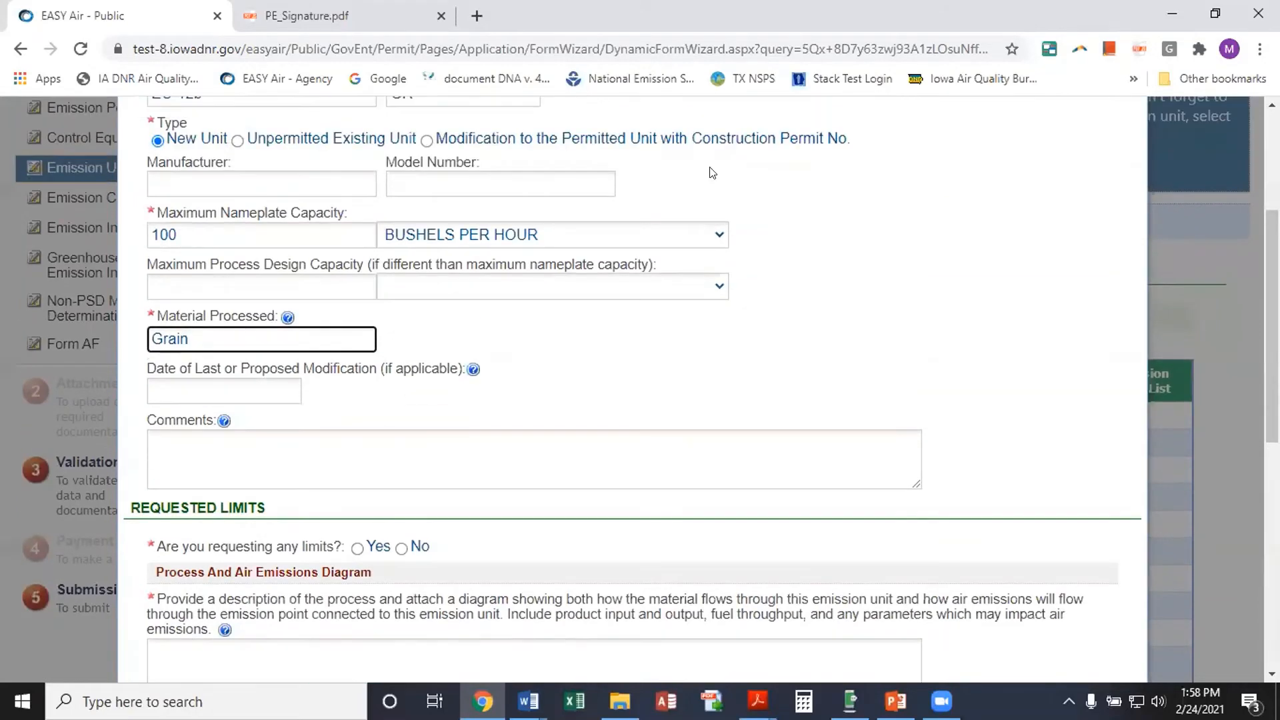
{"action": "scroll", "coordinate": [612, 315], "scroll_direction": "up", "scroll_amount": 2}
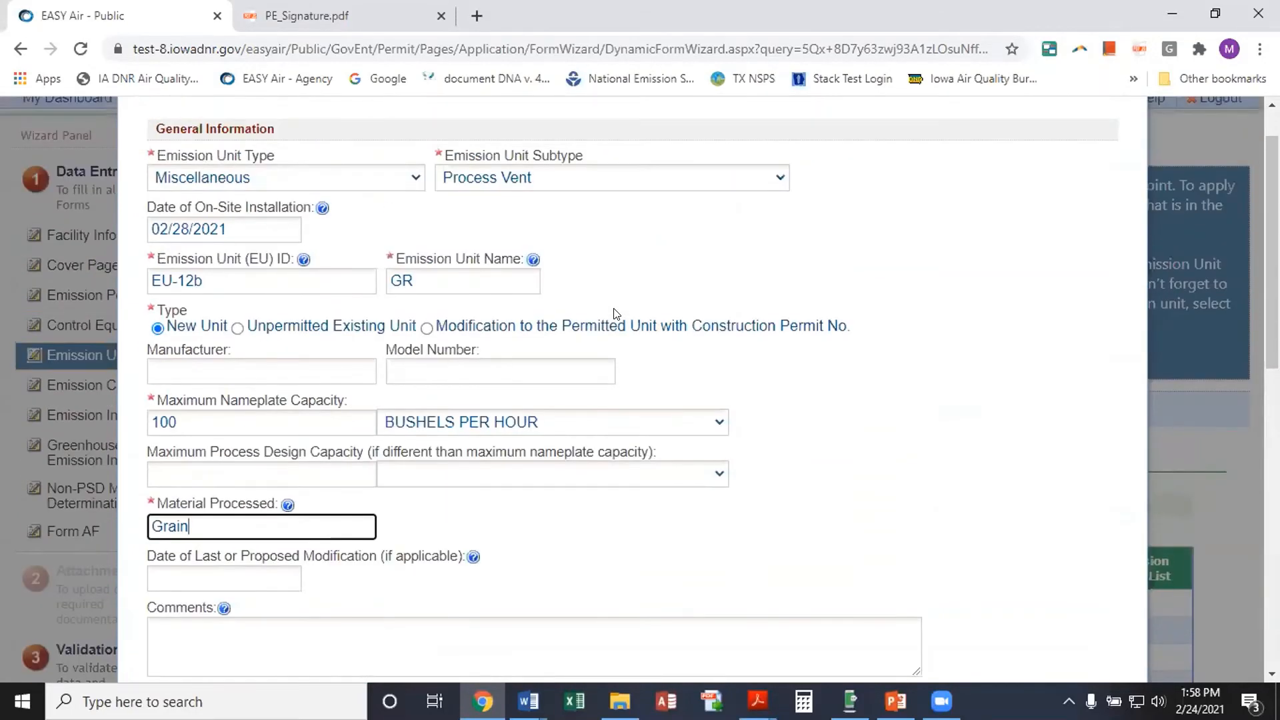
{"action": "scroll", "coordinate": [614, 314], "scroll_direction": "down", "scroll_amount": 2}
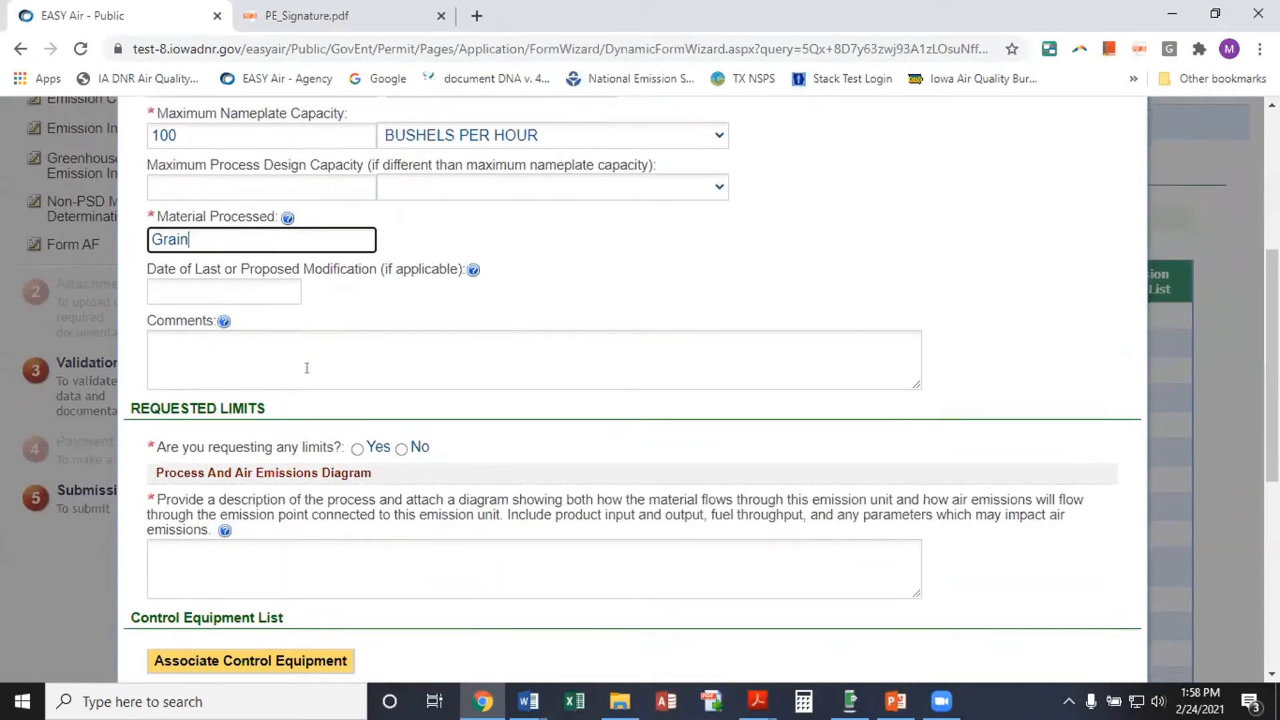
{"action": "scroll", "coordinate": [311, 360], "scroll_direction": "down", "scroll_amount": 1}
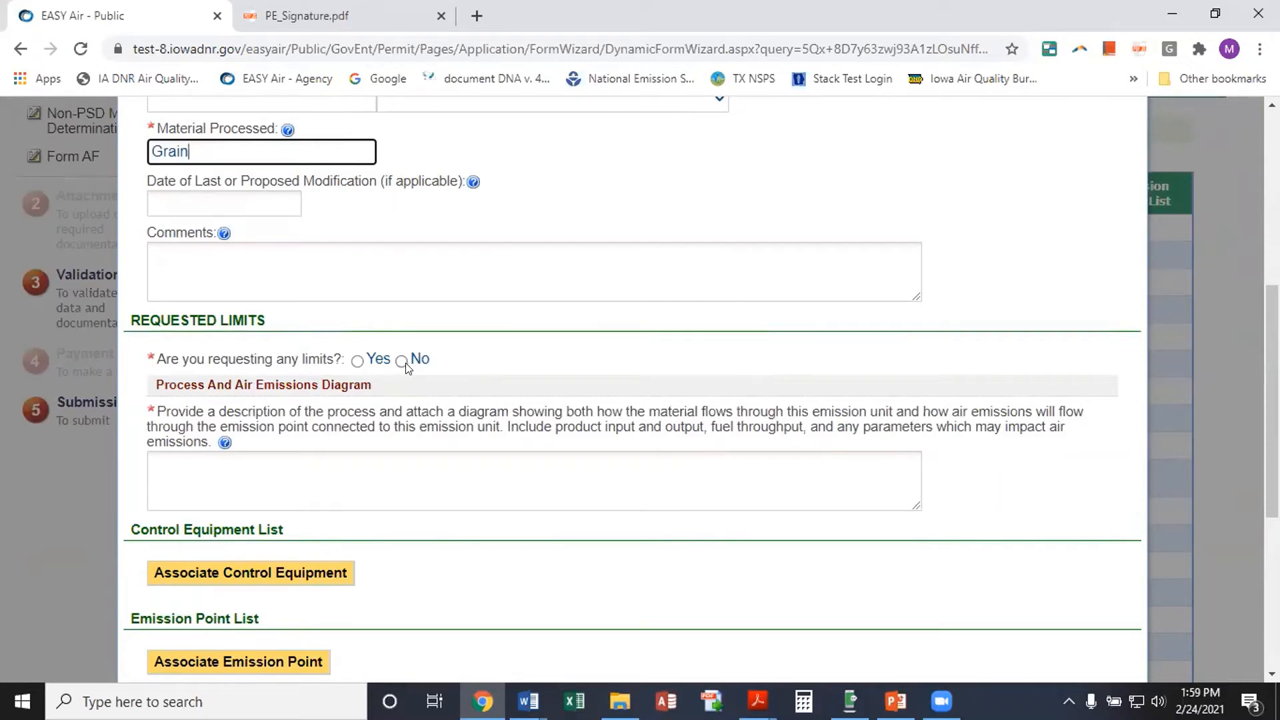
Answer Yes to requesting limits and set the operation hour limit to 2000 hours/year
{"action": "left_click", "coordinate": [356, 360]}
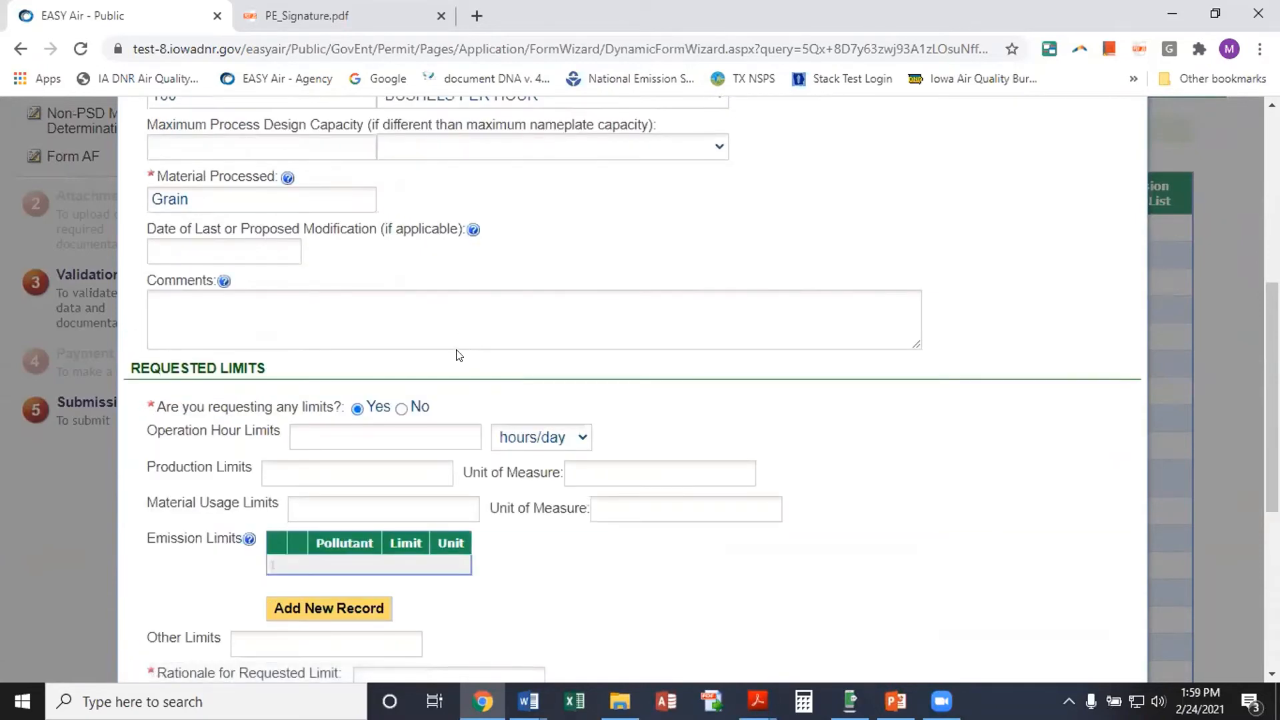
{"action": "scroll", "coordinate": [453, 352], "scroll_direction": "down", "scroll_amount": 2}
{"action": "scroll", "coordinate": [277, 308], "scroll_direction": "down", "scroll_amount": 1}
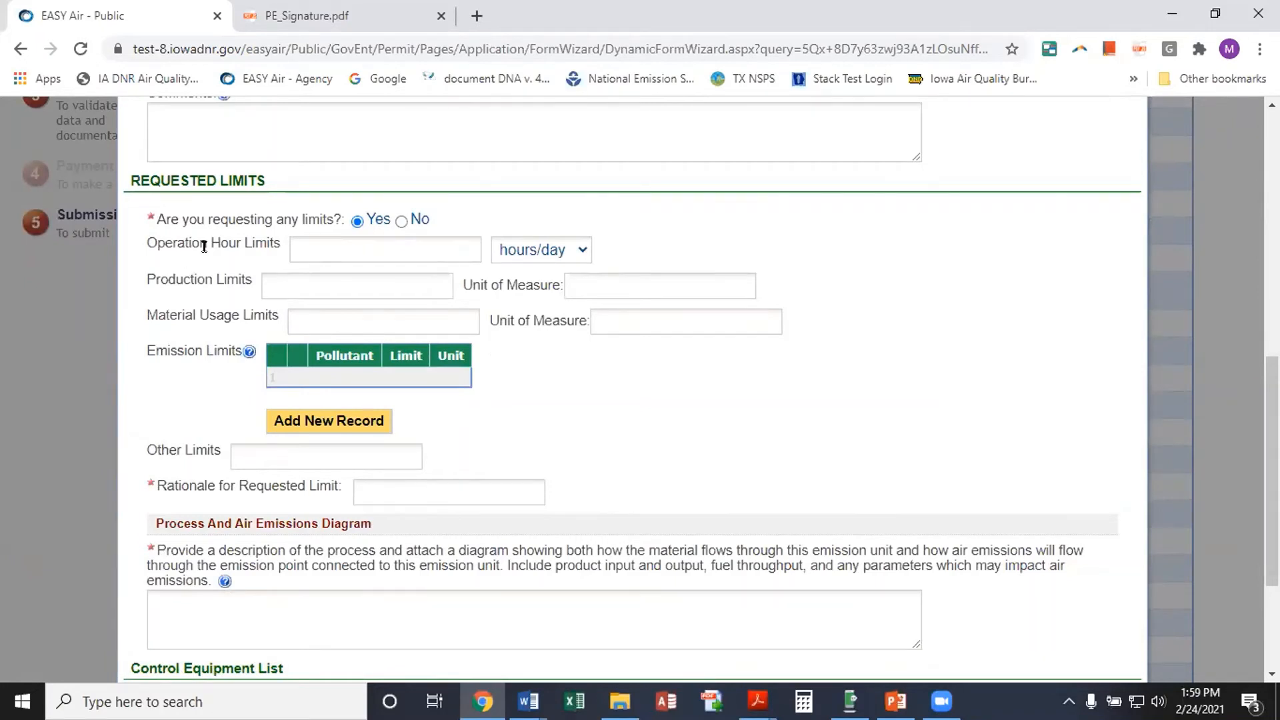
{"action": "left_click", "coordinate": [311, 241]}
{"action": "type", "text": "2000"}
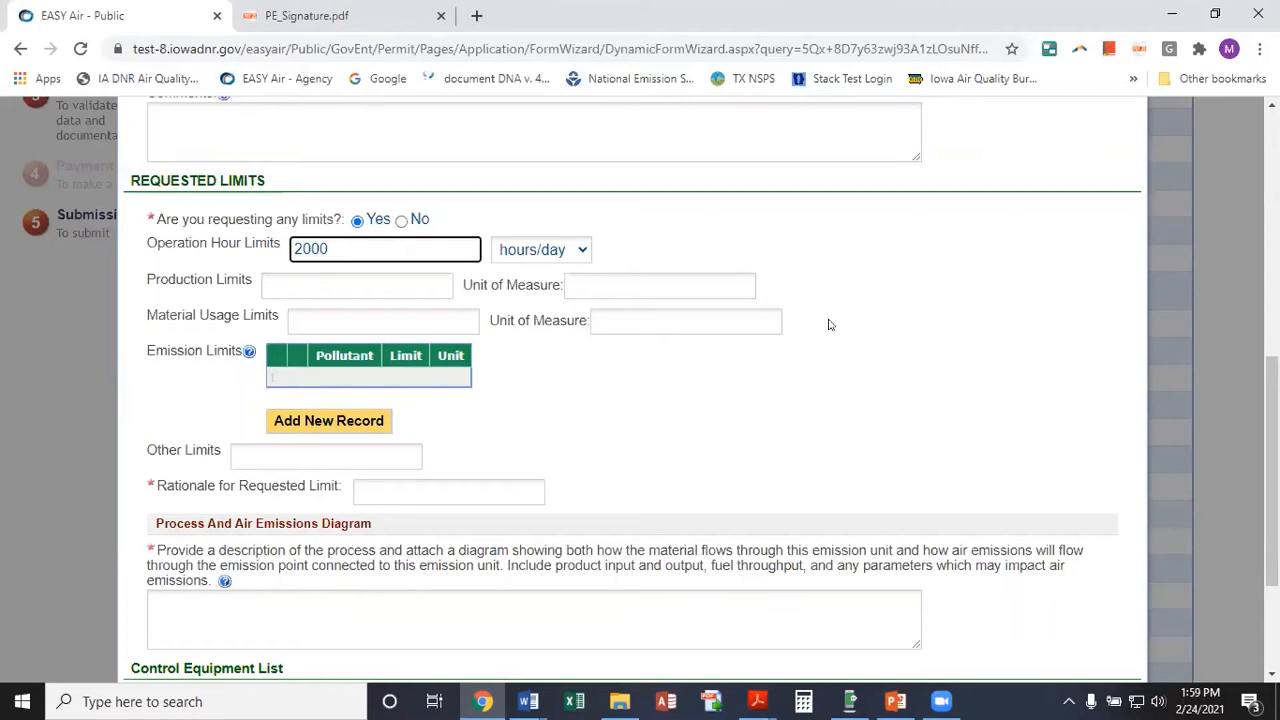
{"action": "left_click", "coordinate": [581, 252]}
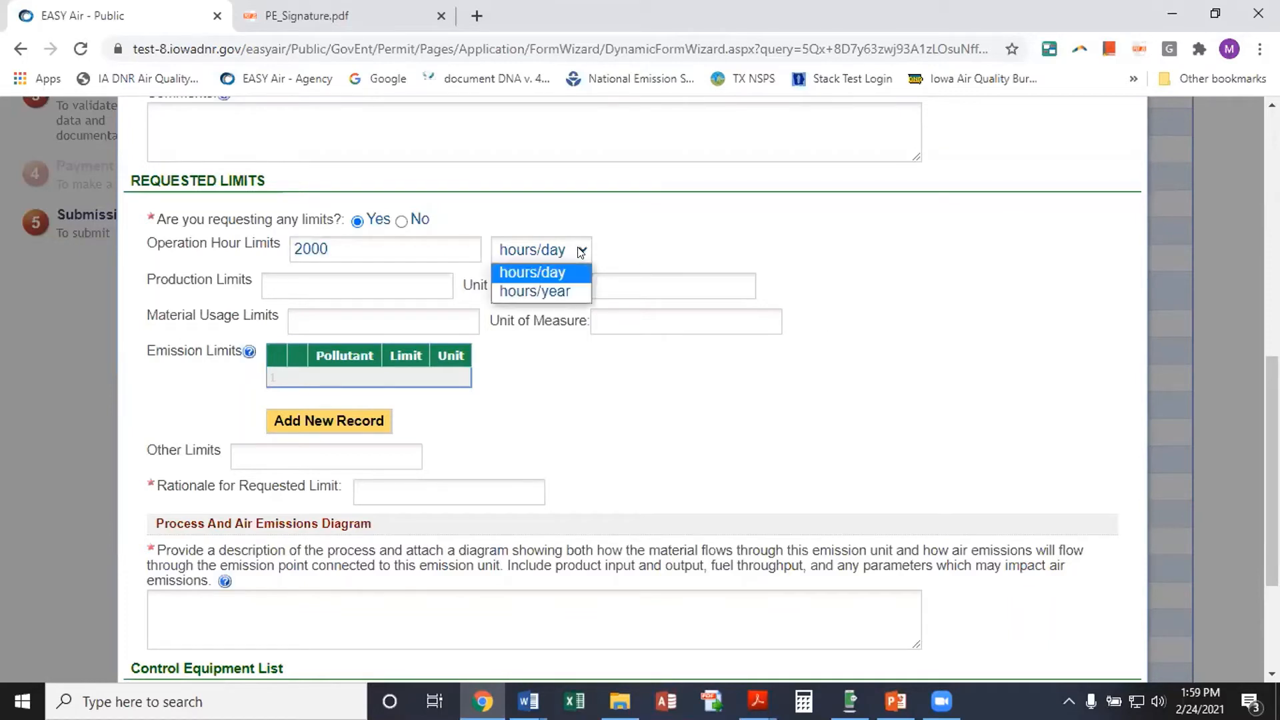
{"action": "left_click", "coordinate": [562, 287]}
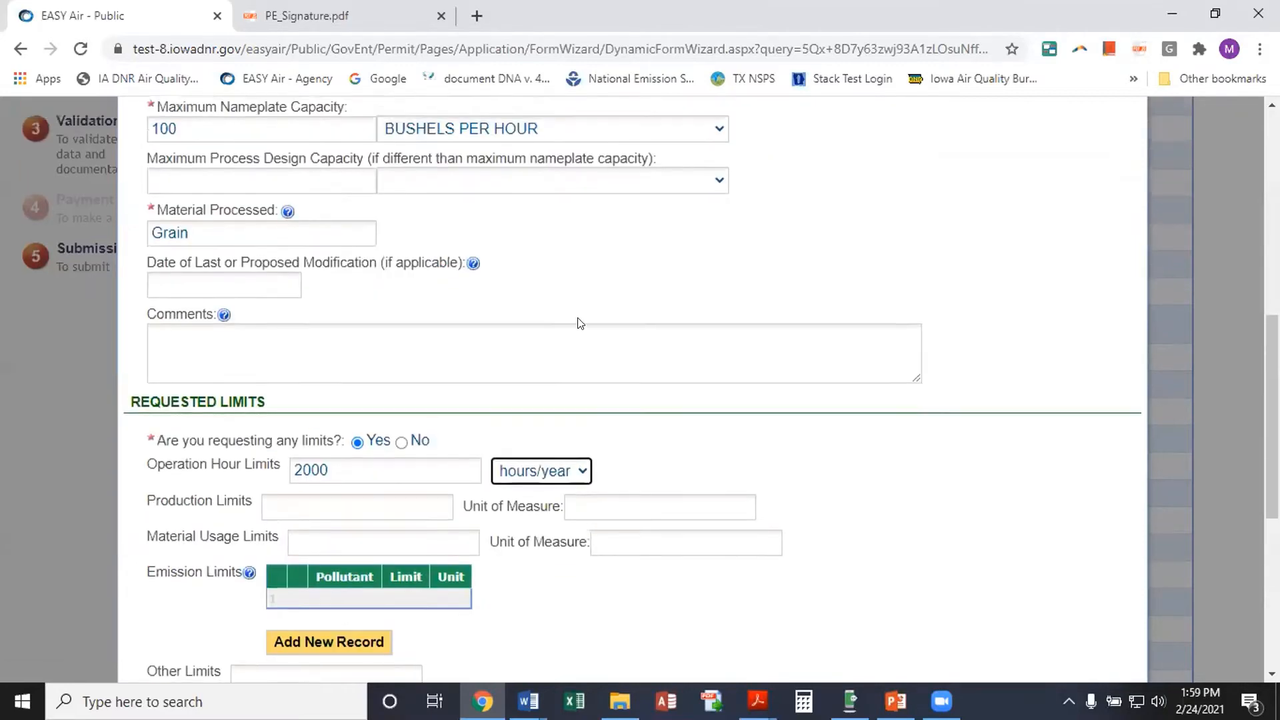
{"action": "scroll", "coordinate": [600, 300], "scroll_direction": "up", "scroll_amount": 4}
{"action": "scroll", "coordinate": [485, 371], "scroll_direction": "down", "scroll_amount": 1}
{"action": "scroll", "coordinate": [484, 371], "scroll_direction": "down", "scroll_amount": 4}
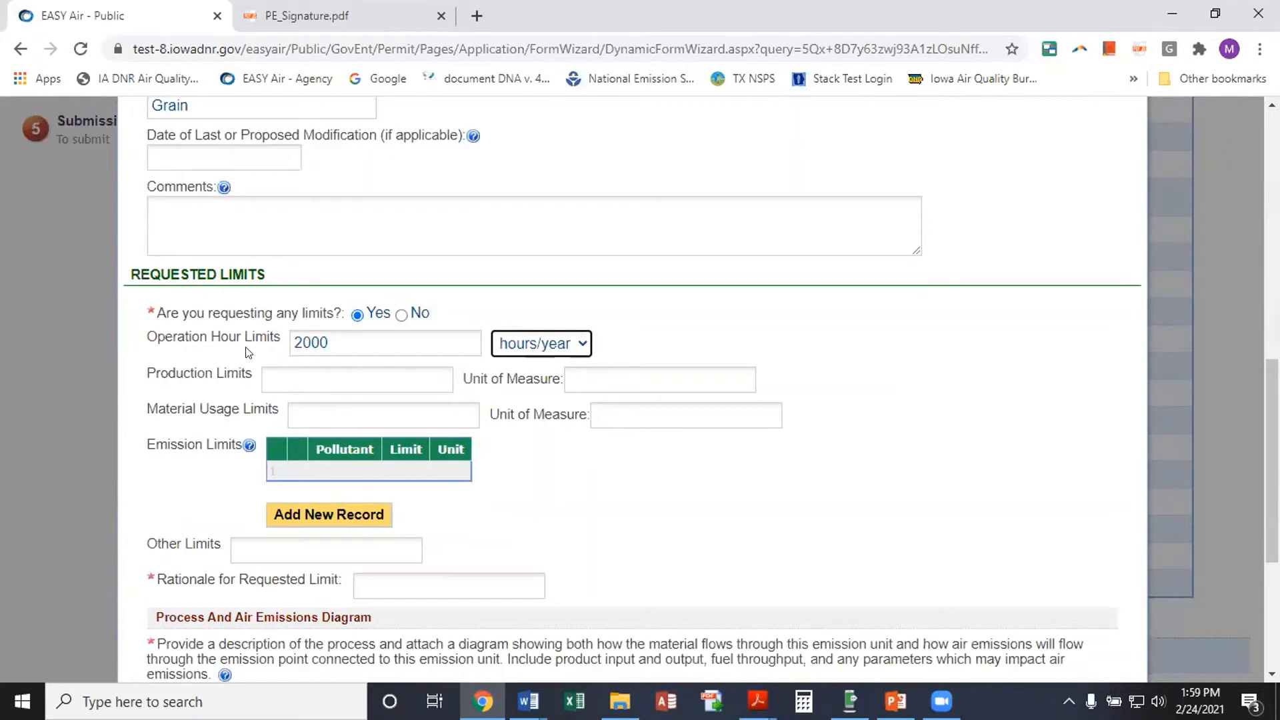
{"action": "scroll", "coordinate": [591, 492], "scroll_direction": "down", "scroll_amount": 1}
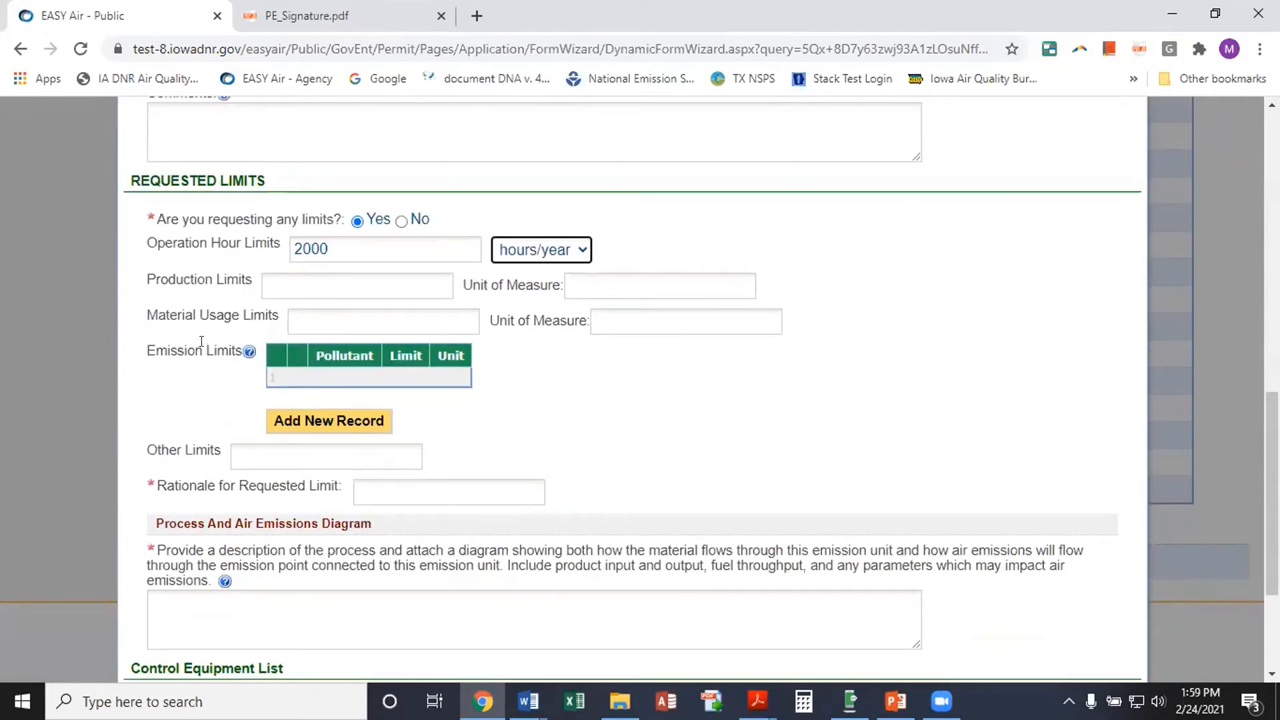
Add and save an Emission Limits row for Total PM at 3.0 lb/hr
{"action": "left_click", "coordinate": [304, 421]}
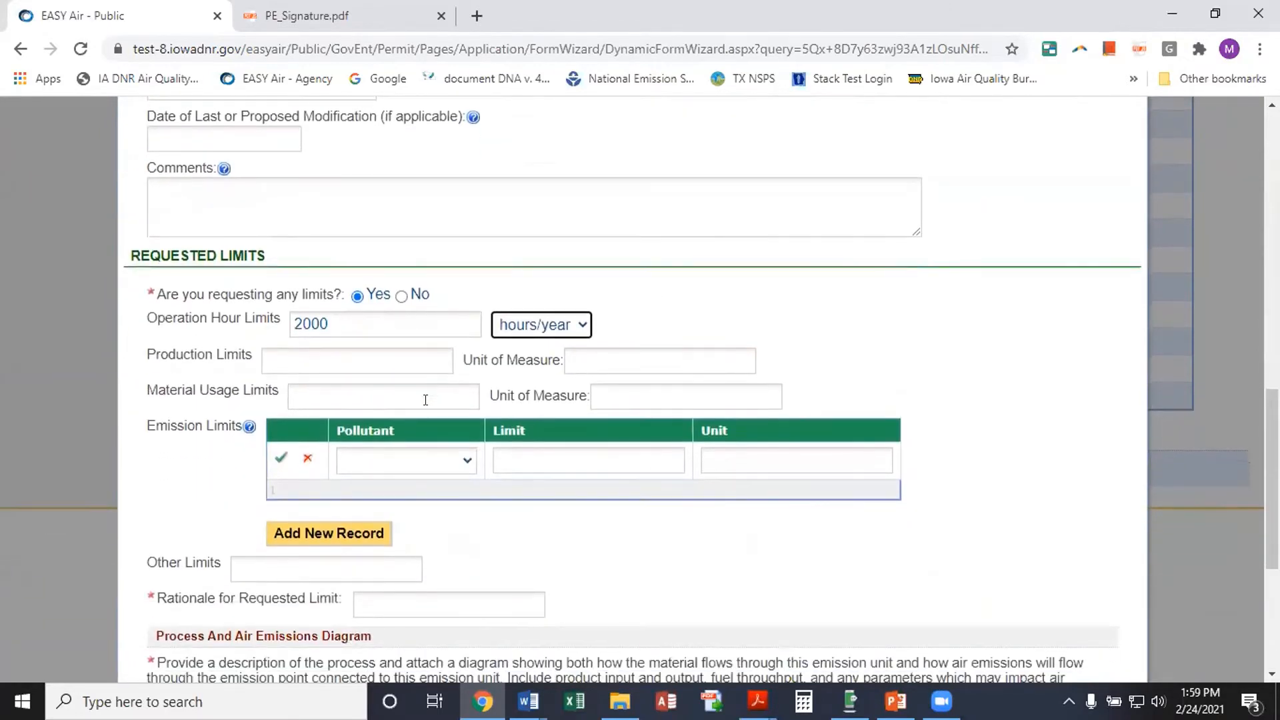
{"action": "left_click", "coordinate": [460, 467]}
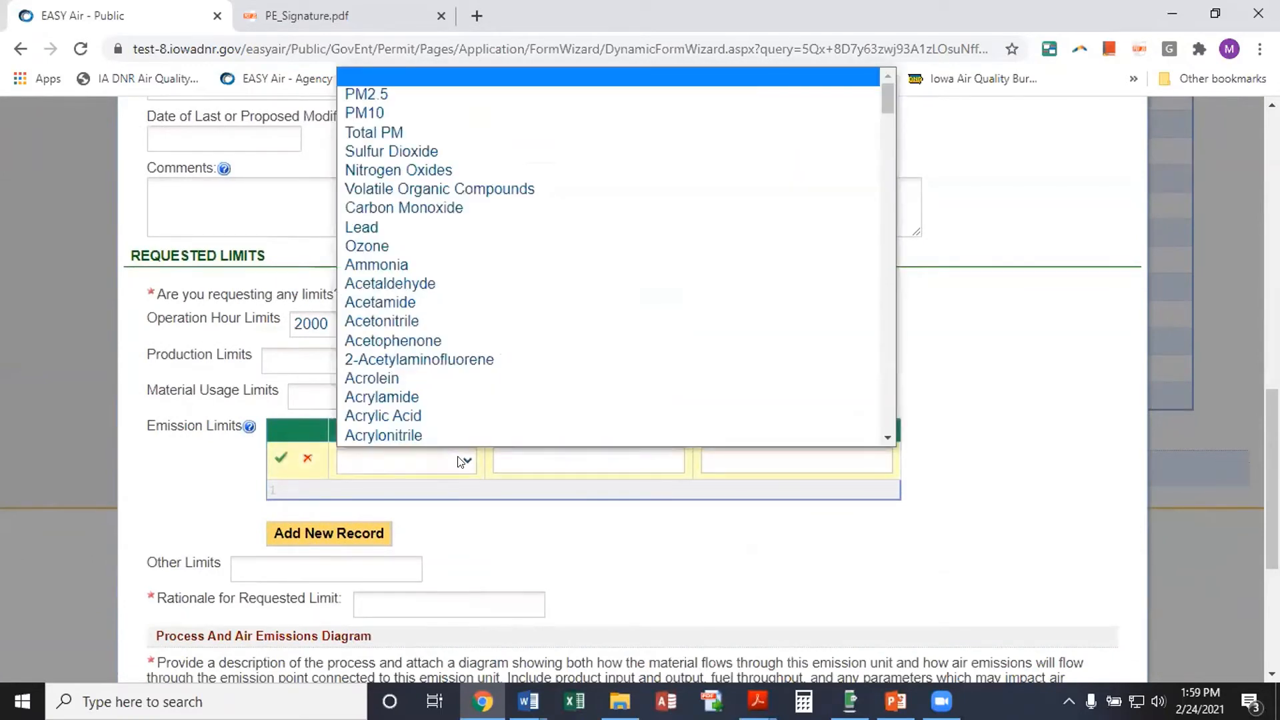
{"action": "left_click", "coordinate": [420, 131]}
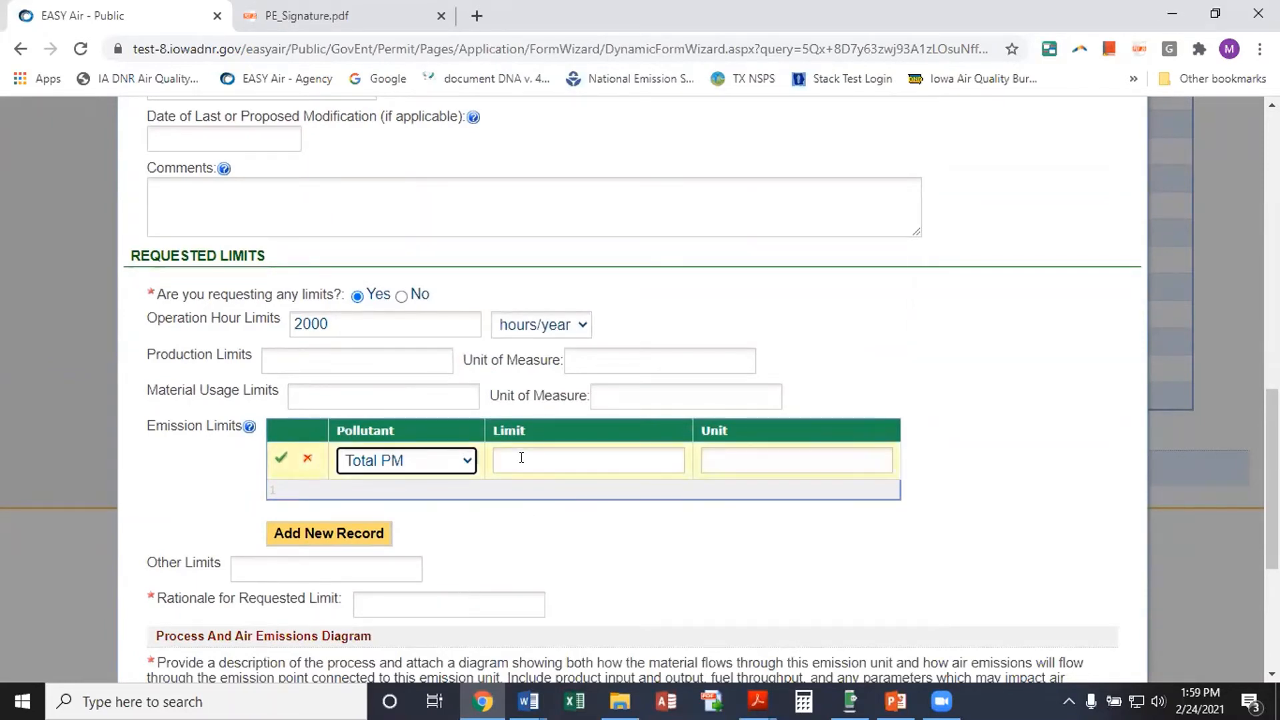
{"action": "left_click", "coordinate": [499, 460]}
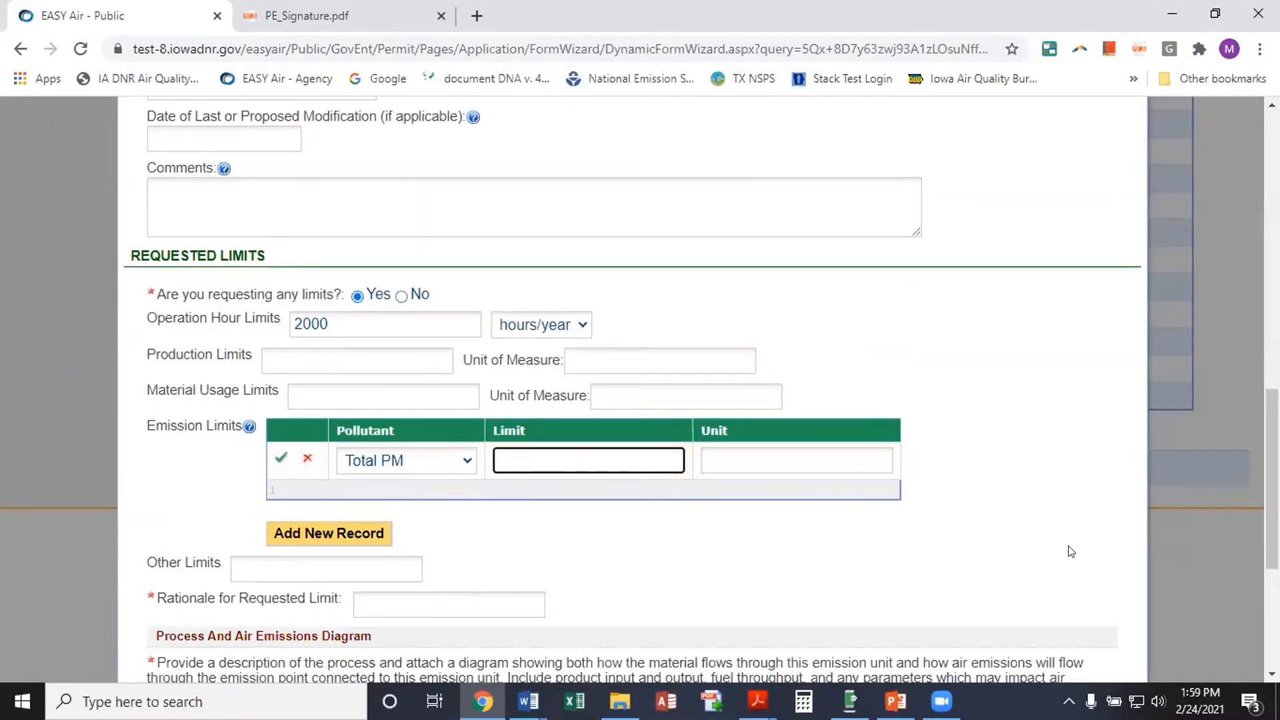
{"action": "type", "text": "3.0"}
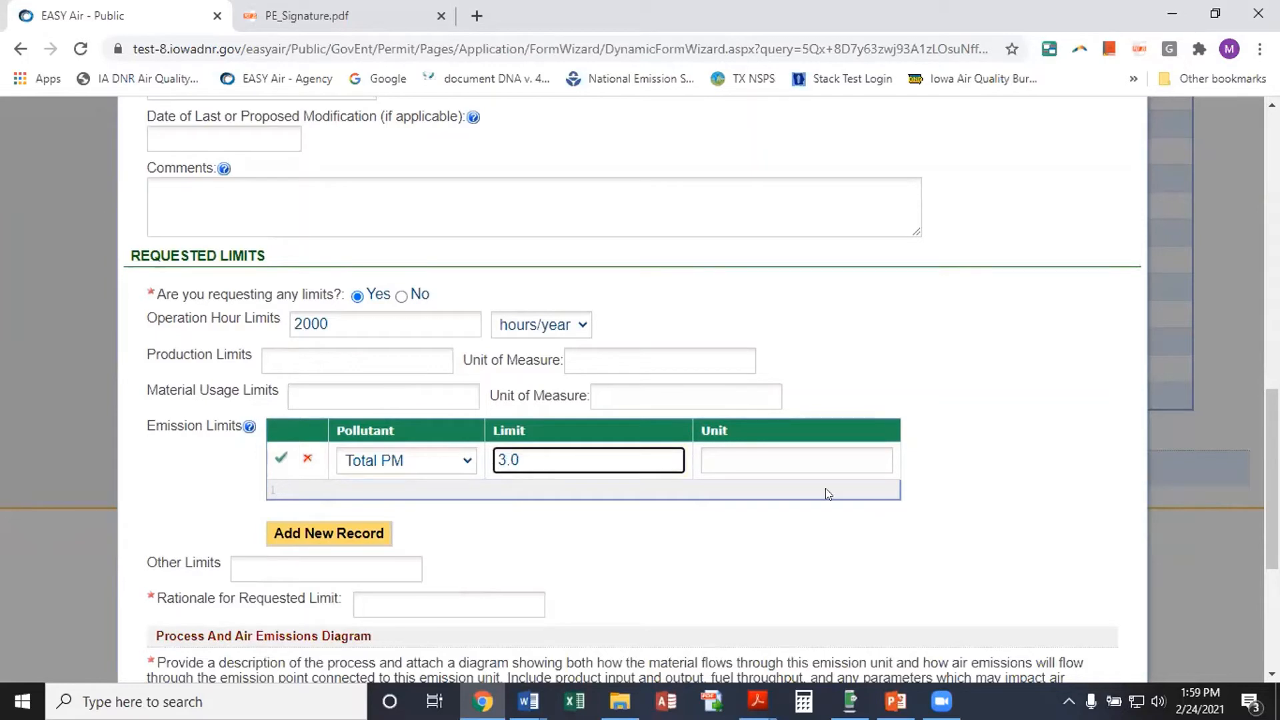
{"action": "left_click", "coordinate": [764, 459]}
{"action": "type", "text": "lb"}
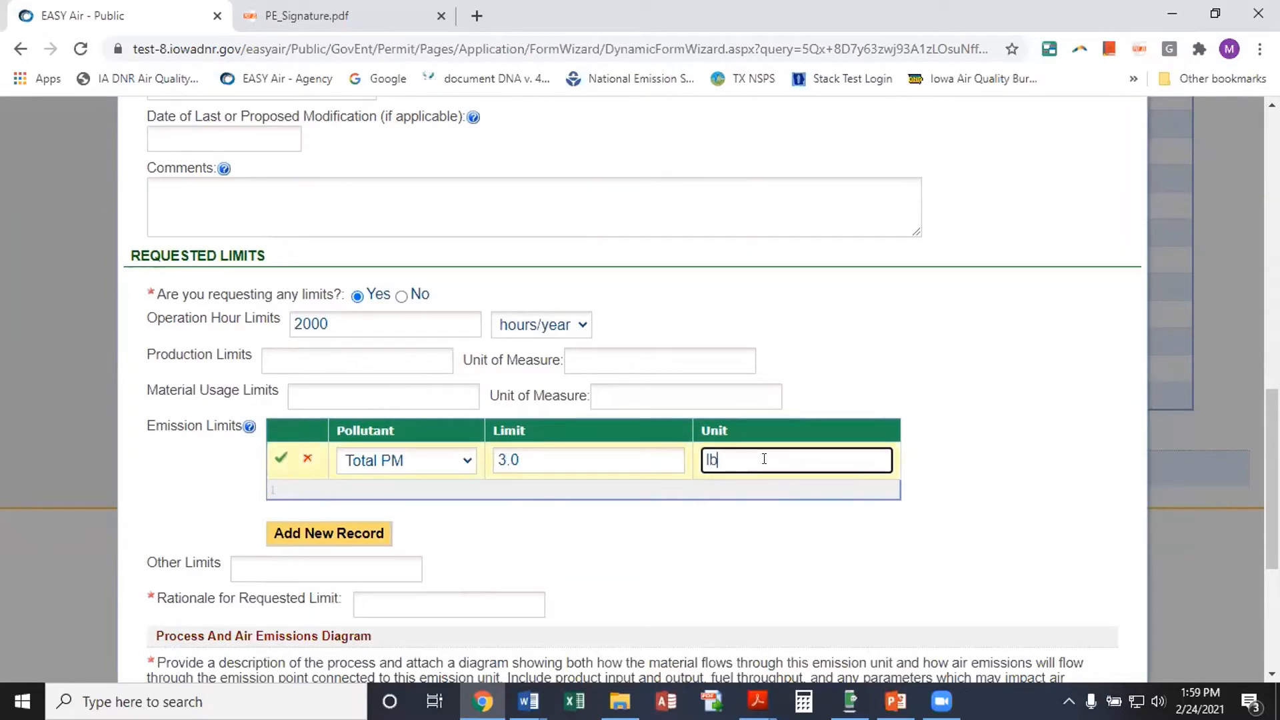
{"action": "type", "text": "/hr"}
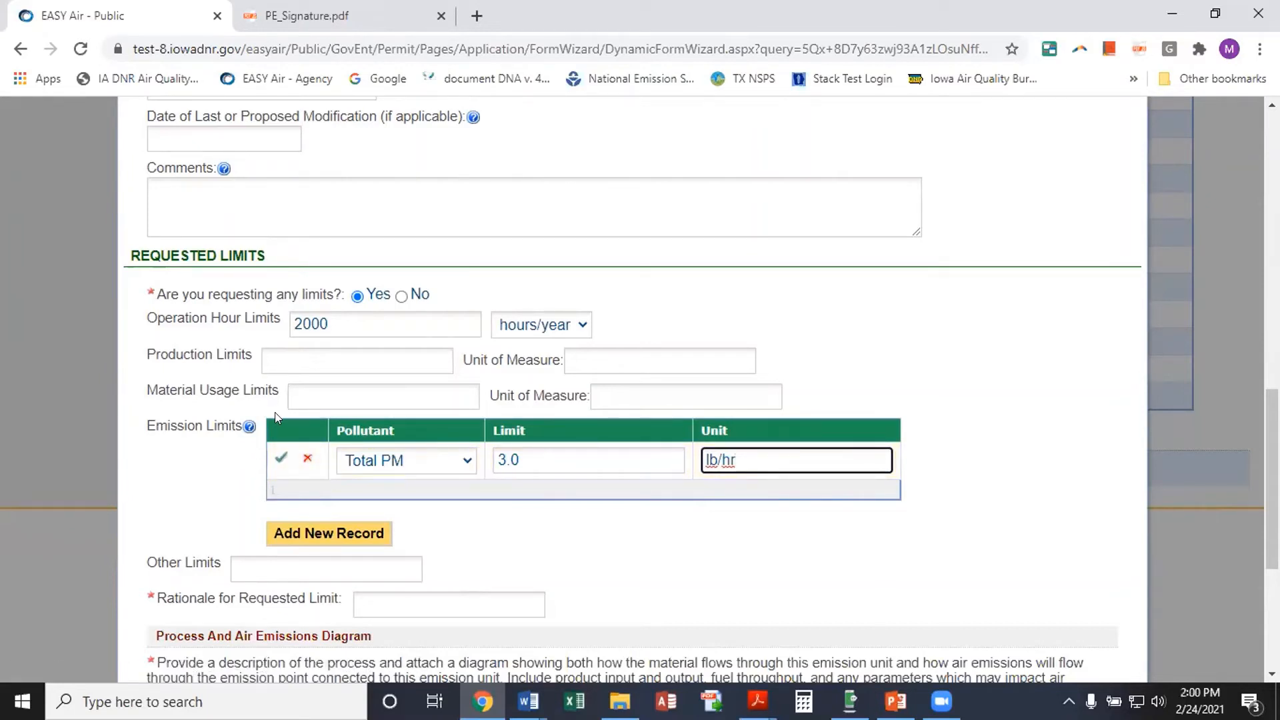
{"action": "left_click", "coordinate": [280, 459]}
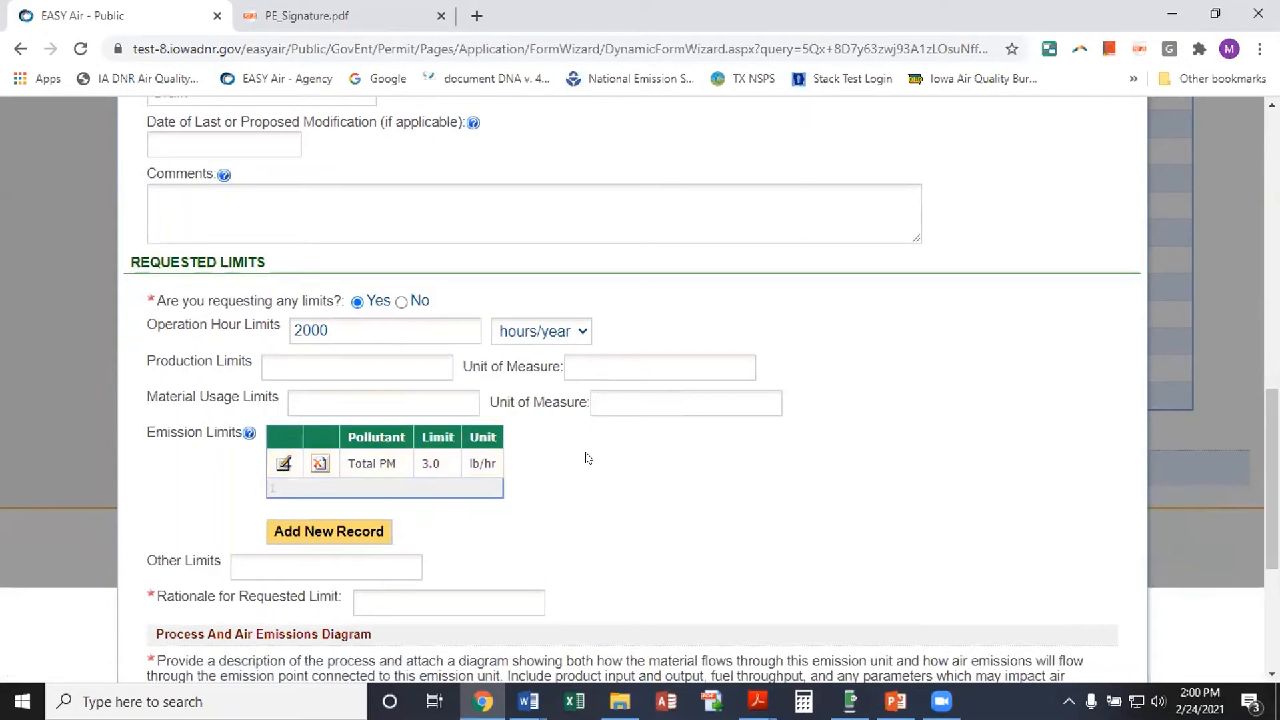
{"action": "scroll", "coordinate": [588, 501], "scroll_direction": "down", "scroll_amount": 1}
{"action": "scroll", "coordinate": [588, 501], "scroll_direction": "down", "scroll_amount": 3}
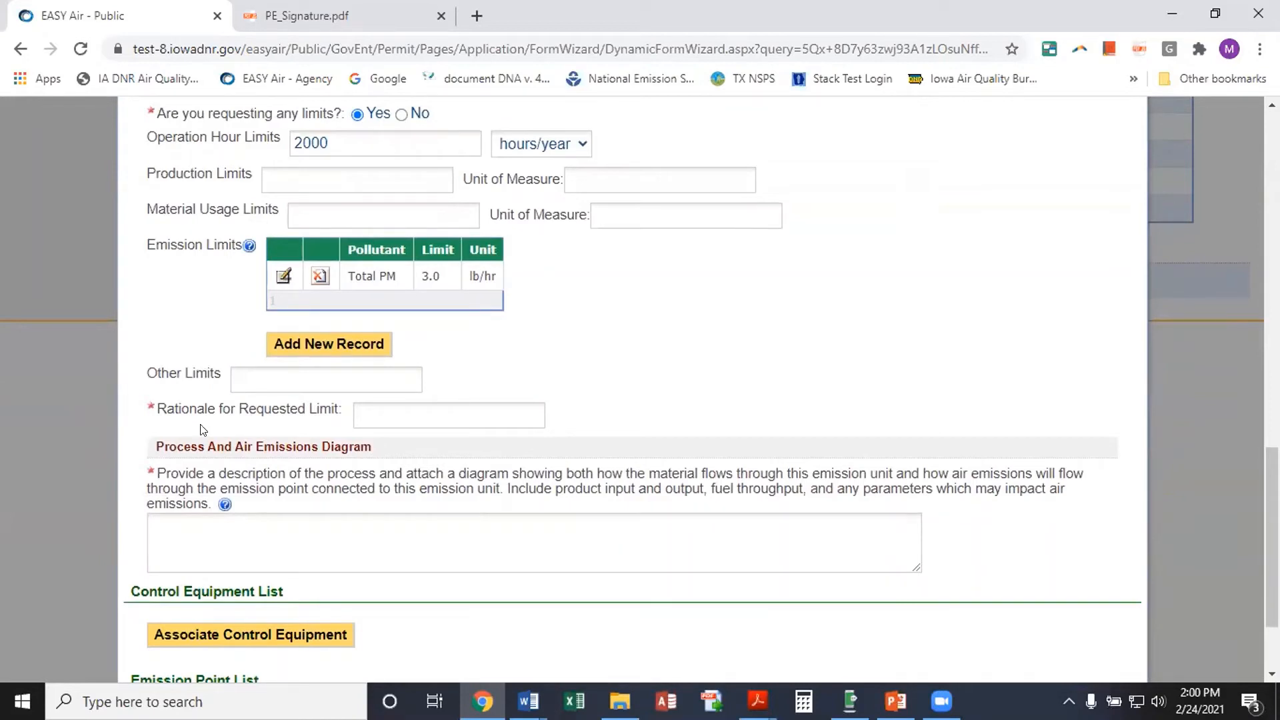
Enter SM as the limit rationale and PFD as the process description
{"action": "left_click", "coordinate": [428, 404]}
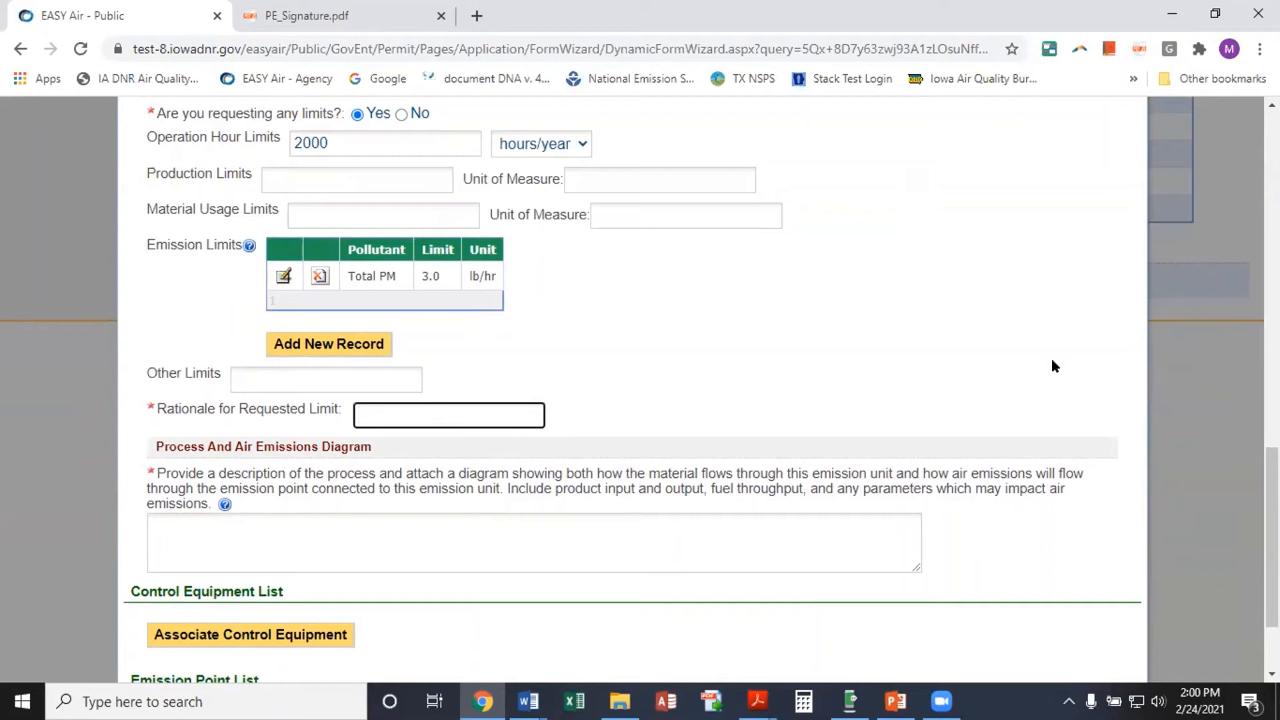
{"action": "type", "text": "SM"}
{"action": "scroll", "coordinate": [673, 369], "scroll_direction": "down", "scroll_amount": 2}
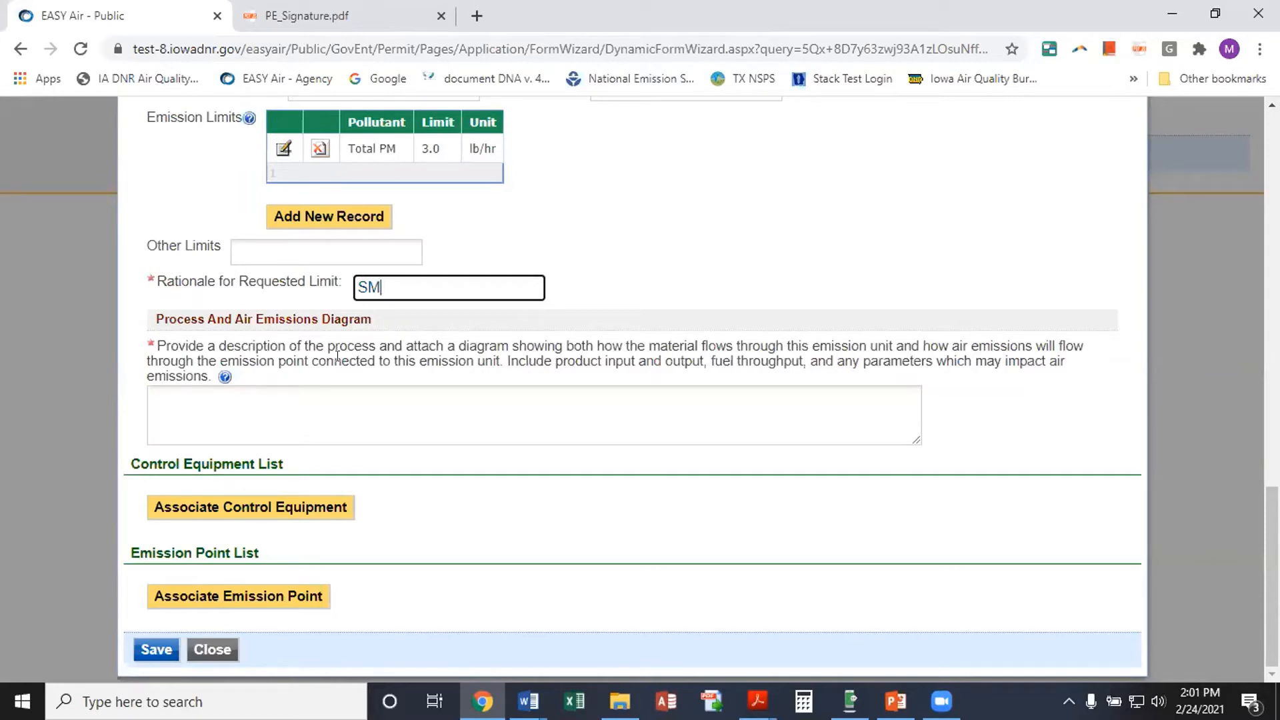
{"action": "left_click", "coordinate": [206, 403]}
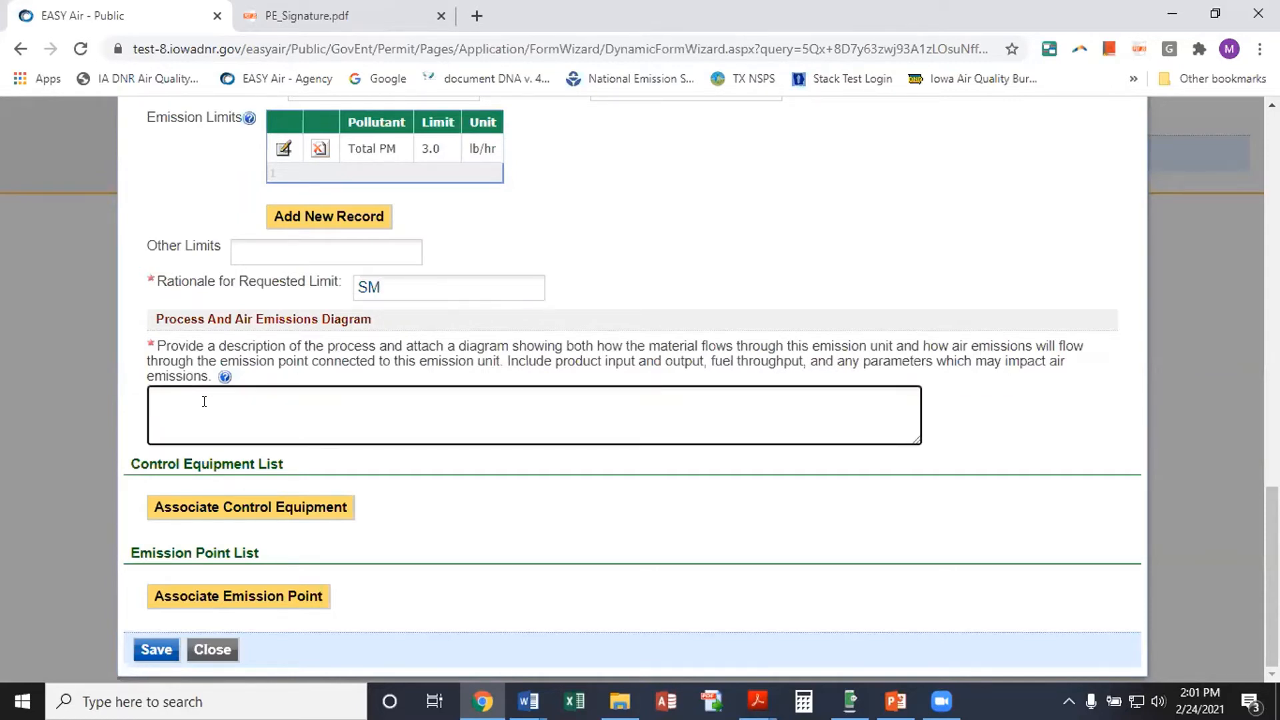
{"action": "type", "text": "PFD"}
Associate control equipment CE-12b with the emission unit
{"action": "left_click", "coordinate": [259, 511]}
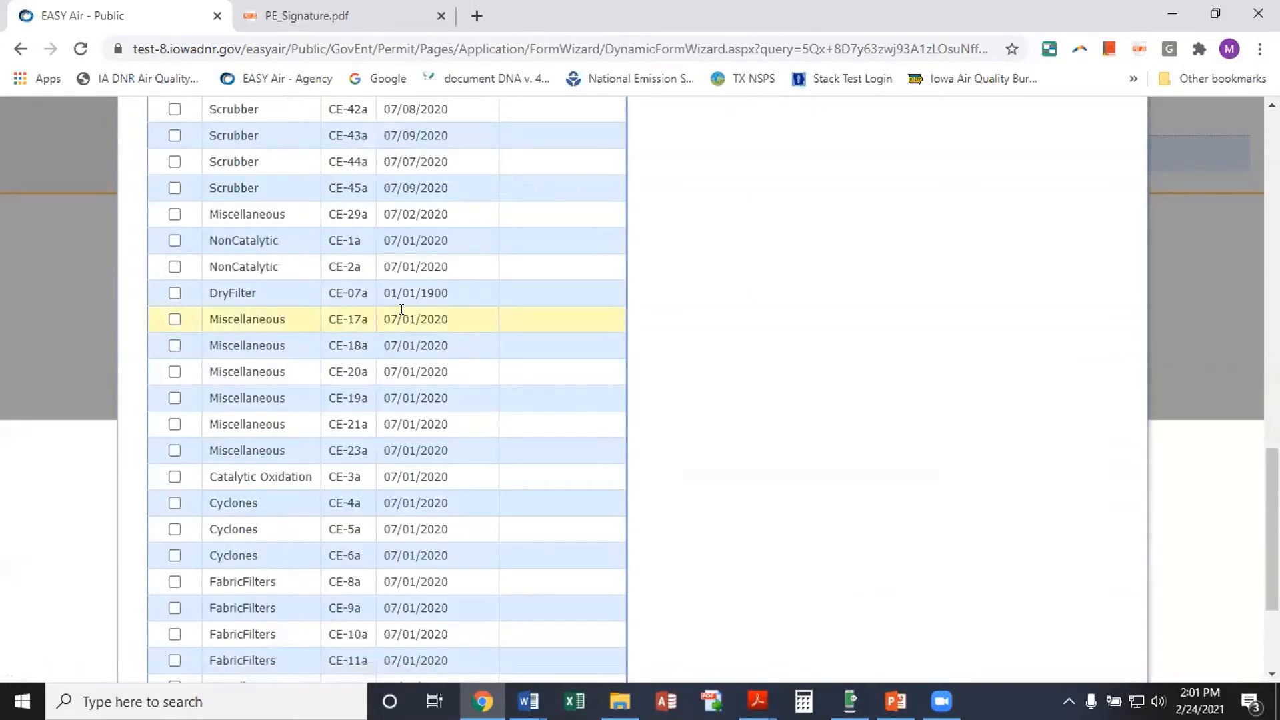
{"action": "scroll", "coordinate": [380, 306], "scroll_direction": "down", "scroll_amount": 3}
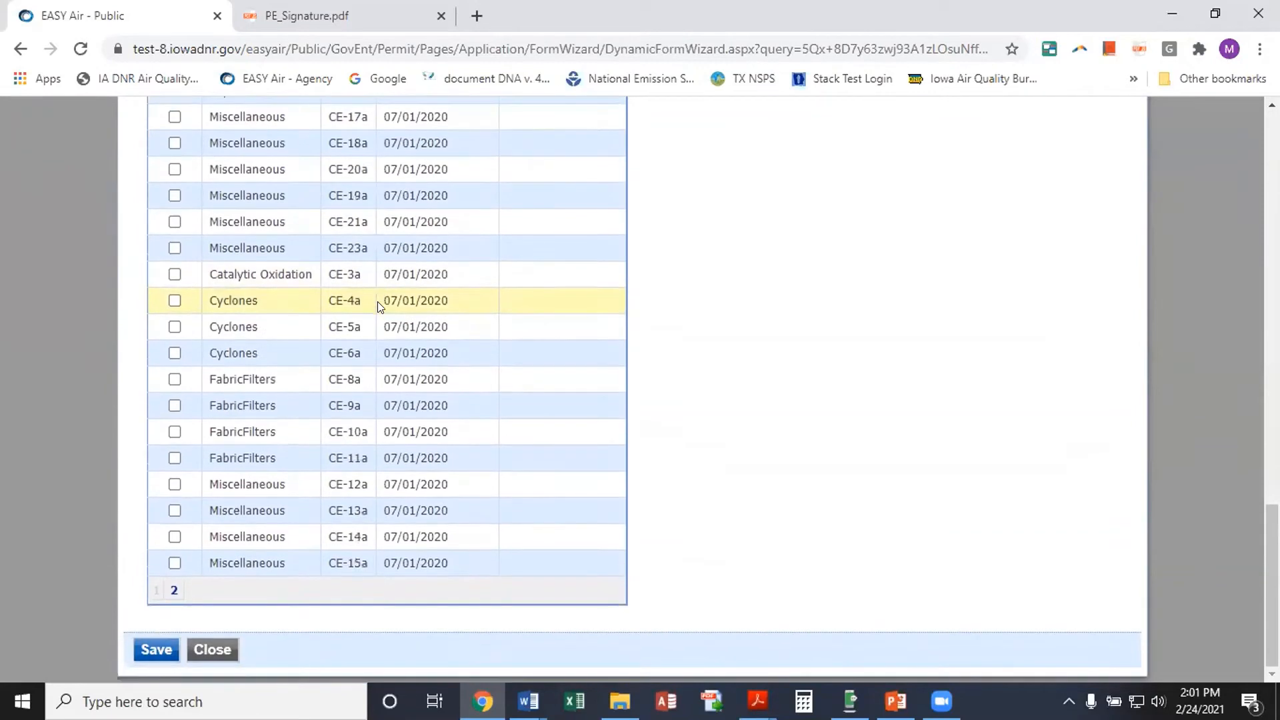
{"action": "left_click", "coordinate": [174, 590]}
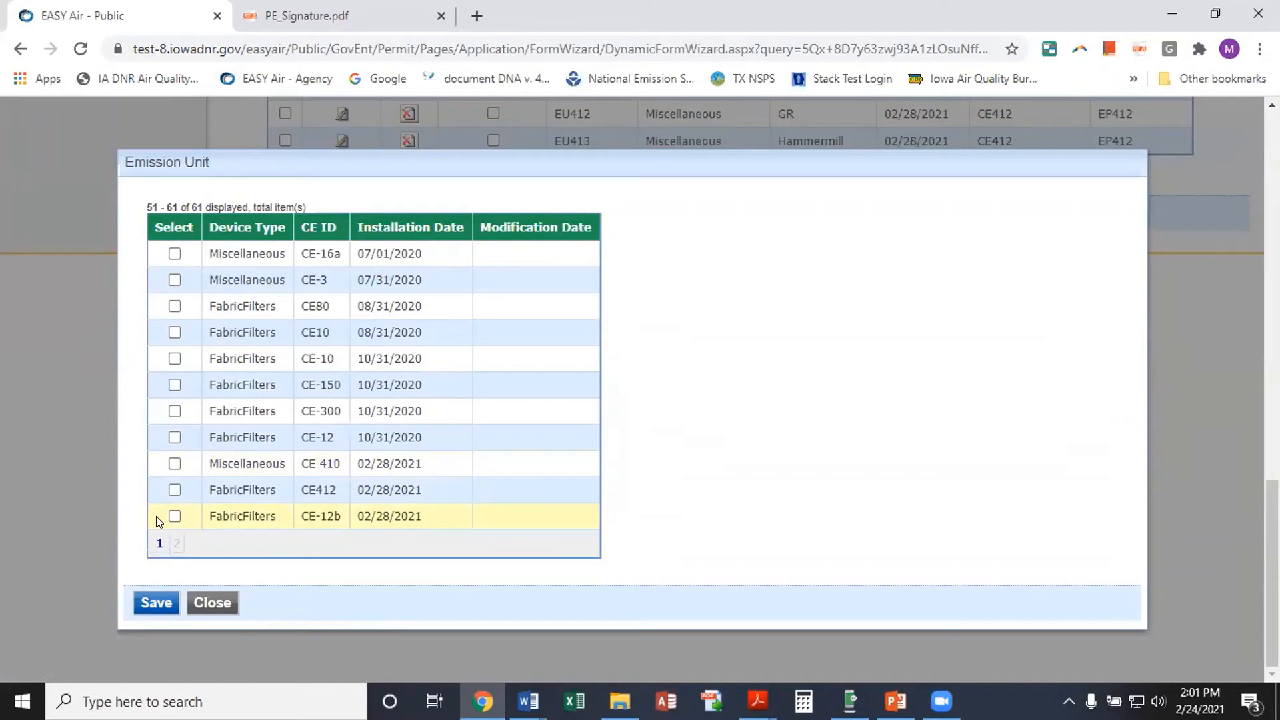
{"action": "left_click", "coordinate": [174, 516]}
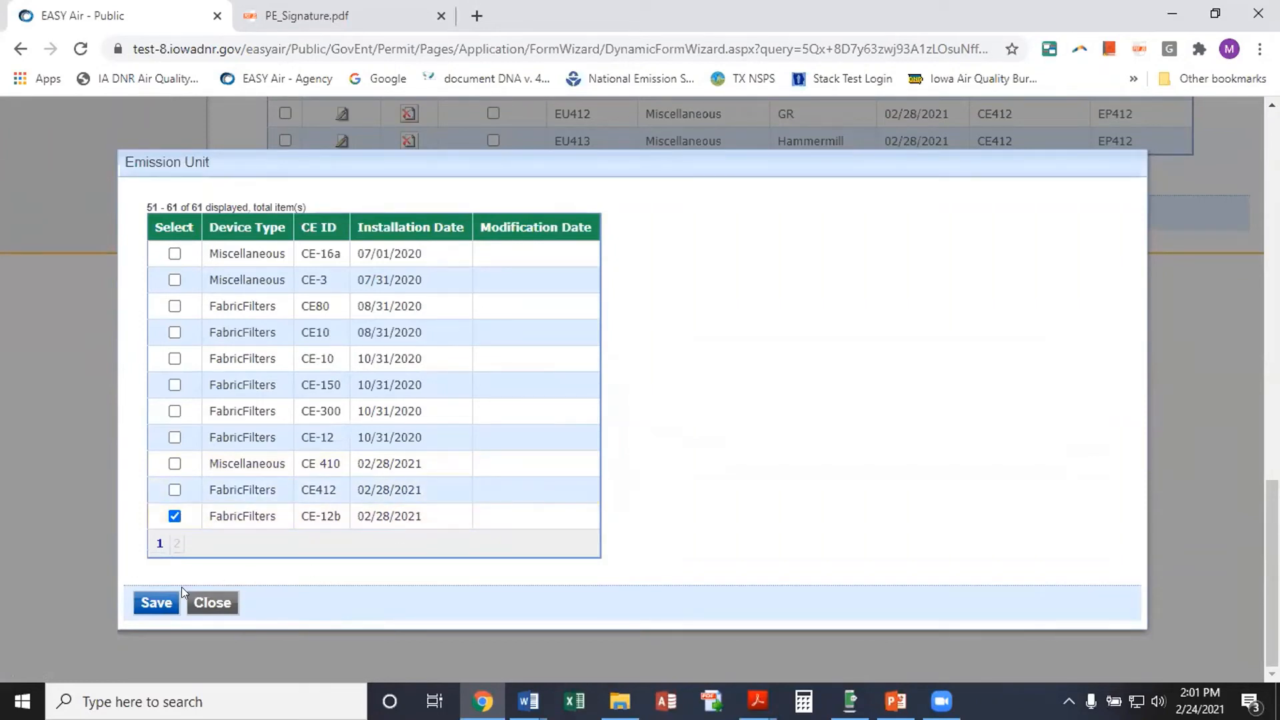
{"action": "left_click", "coordinate": [157, 600]}
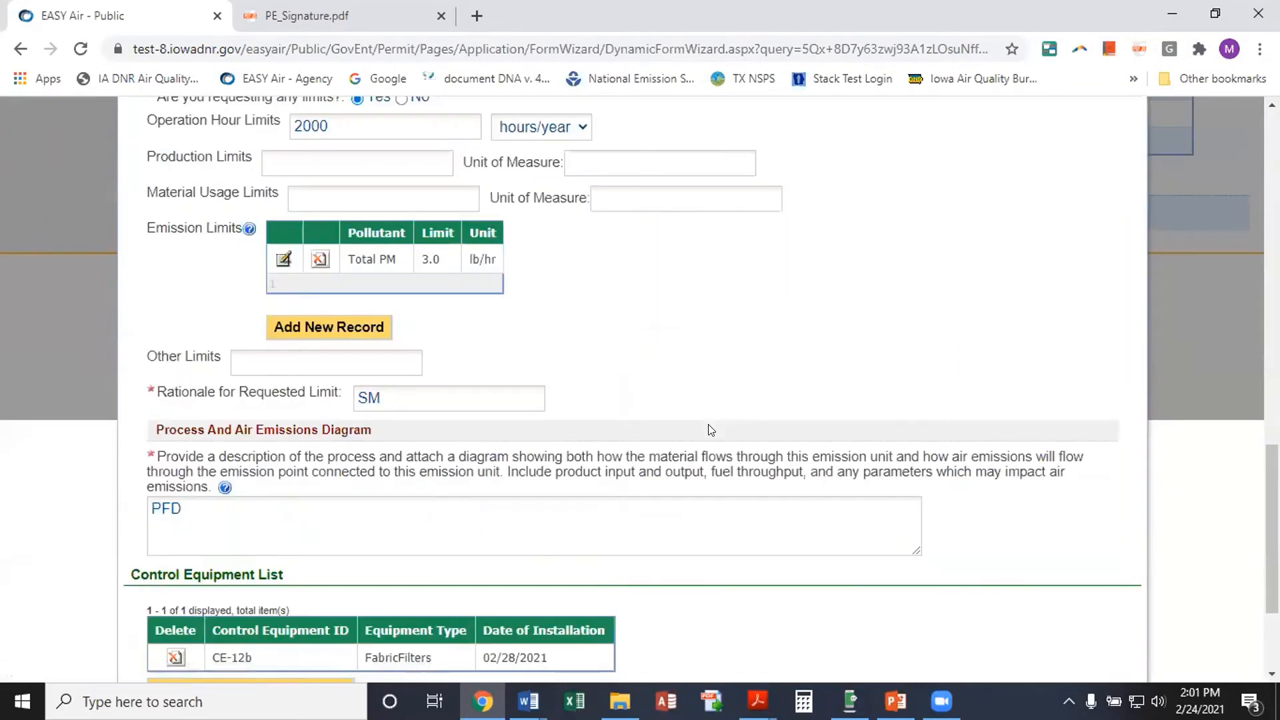
{"action": "scroll", "coordinate": [704, 413], "scroll_direction": "down", "scroll_amount": 2}
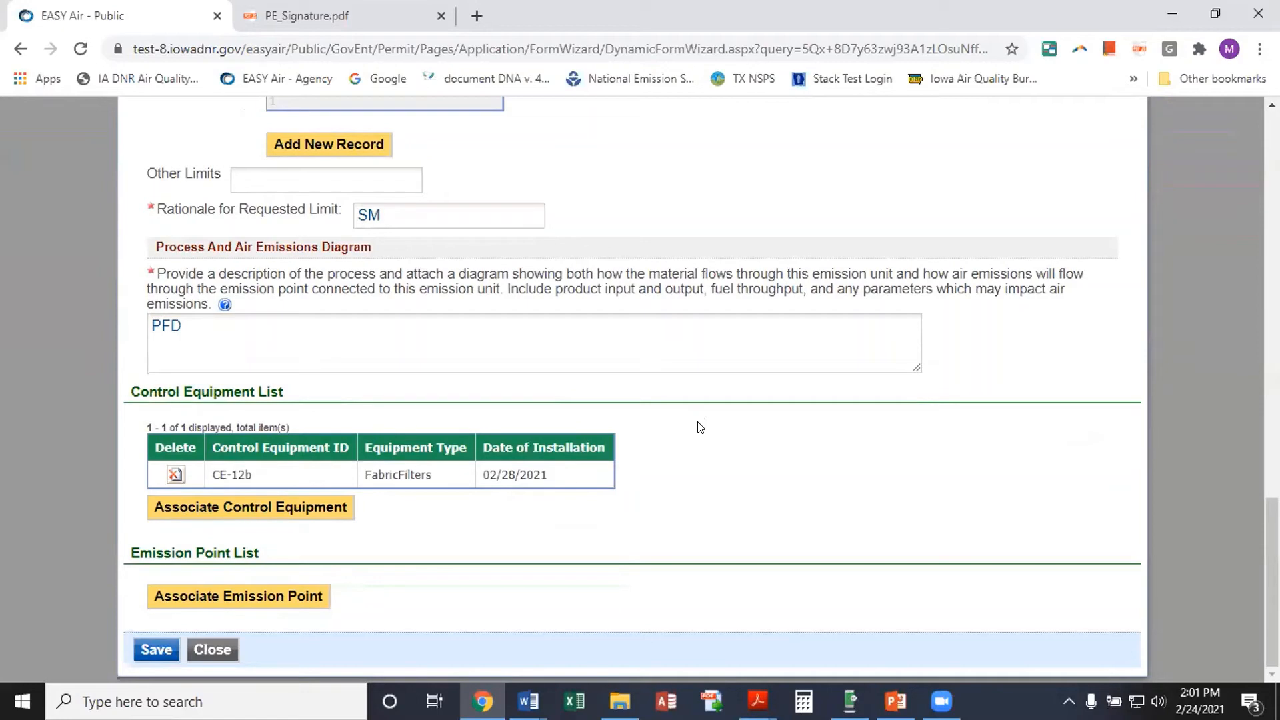
Associate emission point EU 12a with the emission unit and save
{"action": "left_click", "coordinate": [244, 596]}
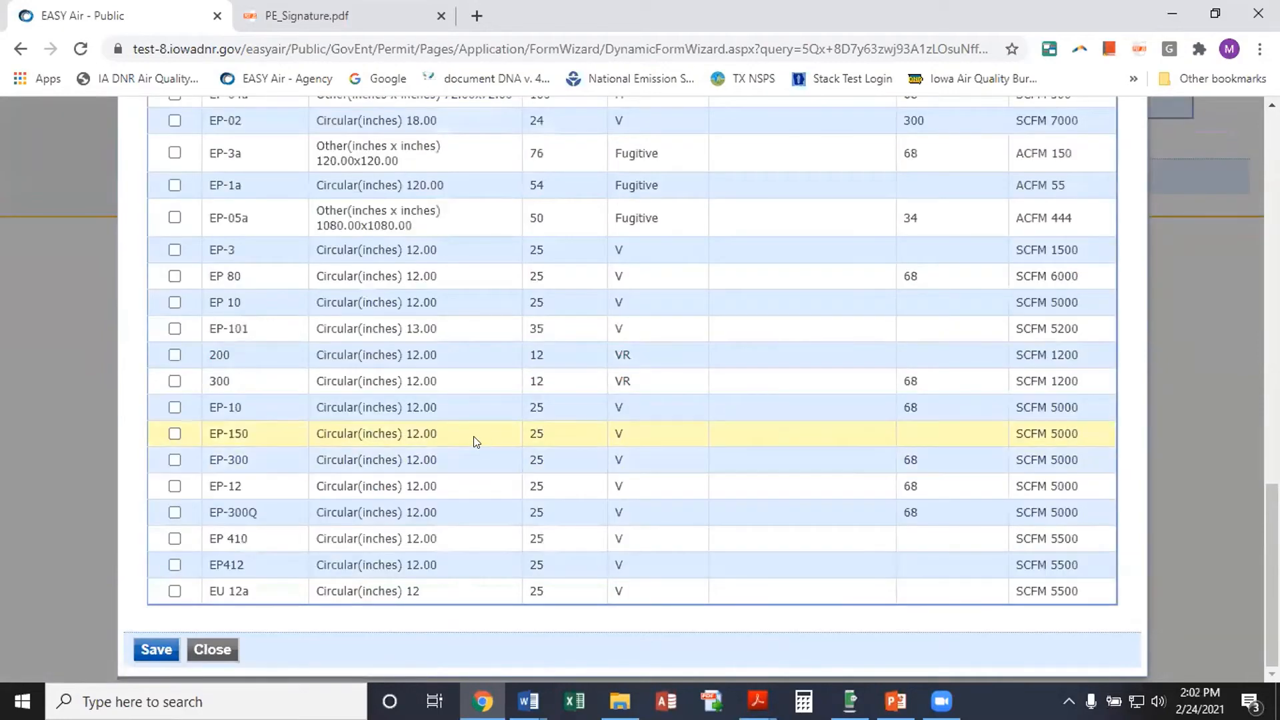
{"action": "left_click", "coordinate": [174, 591]}
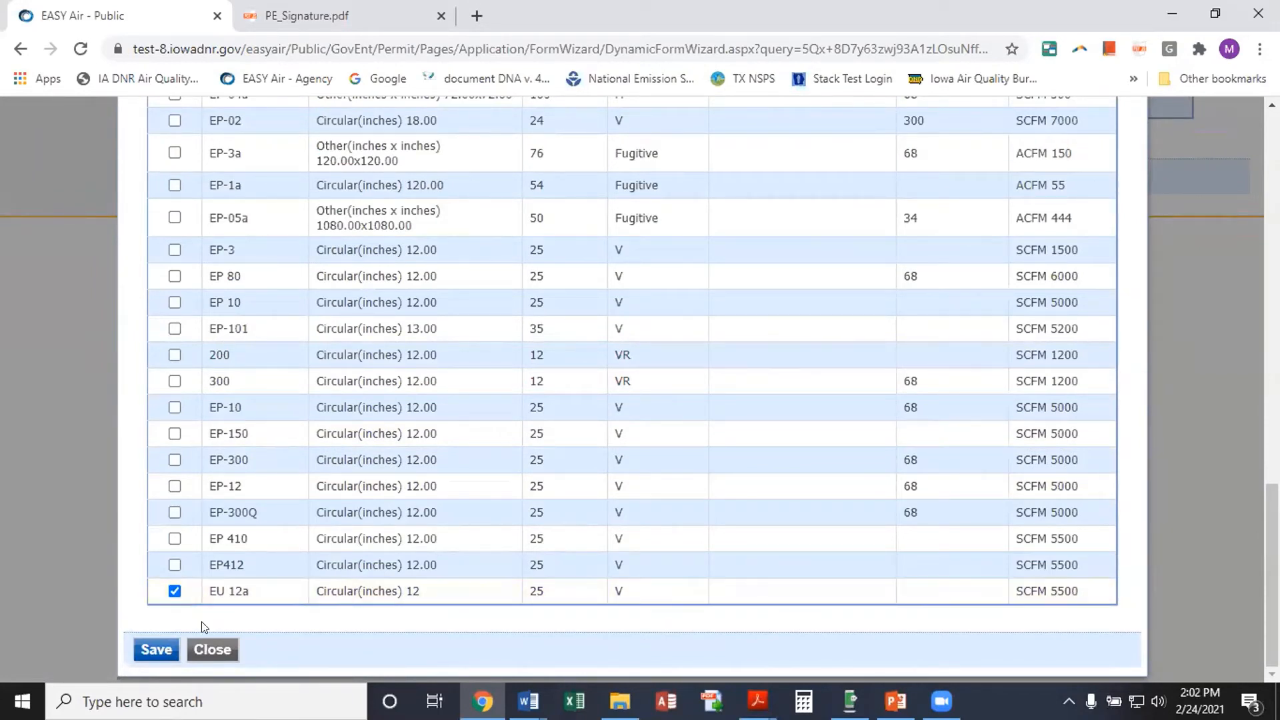
{"action": "left_click", "coordinate": [157, 646]}
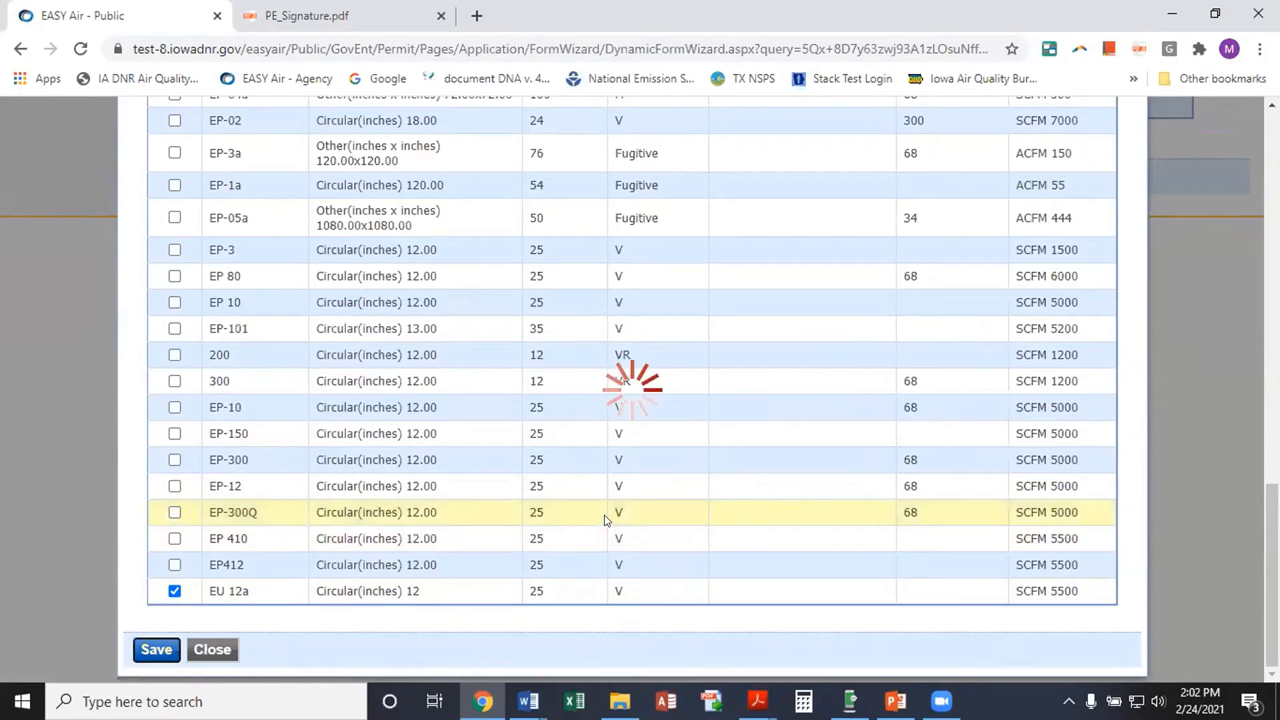
{"action": "scroll", "coordinate": [634, 475], "scroll_direction": "down", "scroll_amount": 1}
{"action": "scroll", "coordinate": [634, 475], "scroll_direction": "down", "scroll_amount": 2}
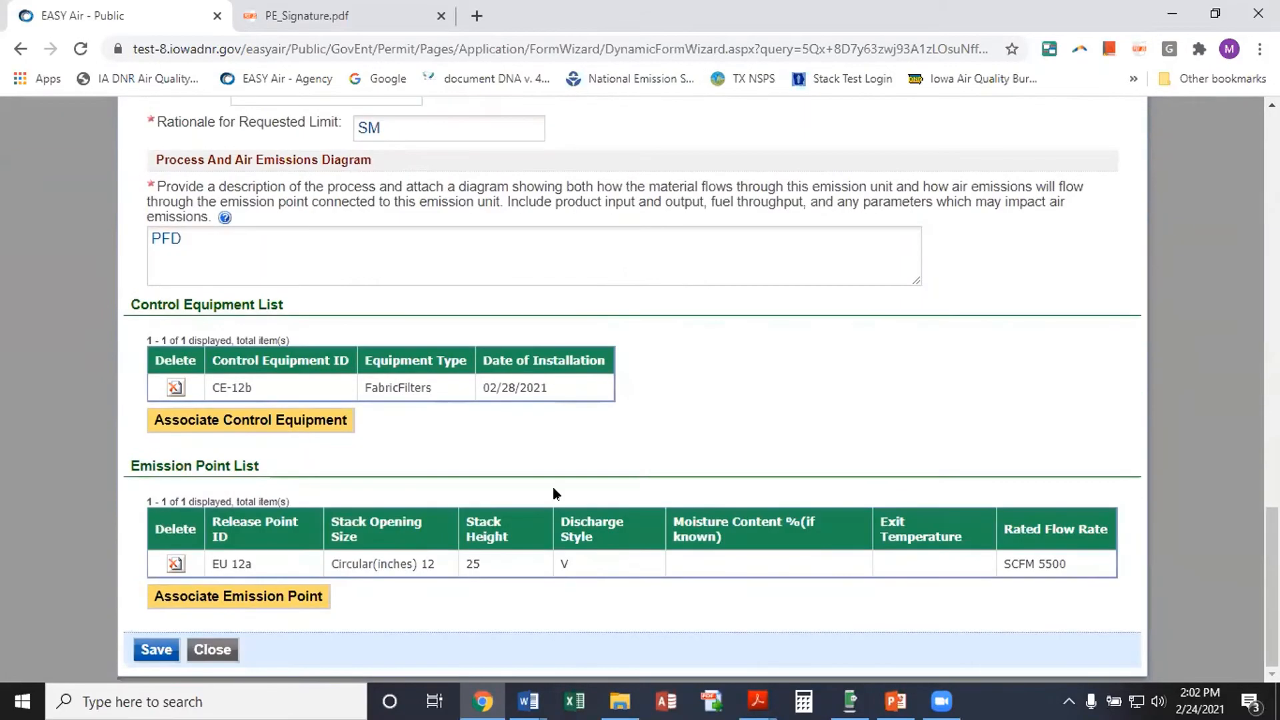
Save the EU-12b emission unit form again after its validation errors, then close it
{"action": "left_click", "coordinate": [155, 648]}
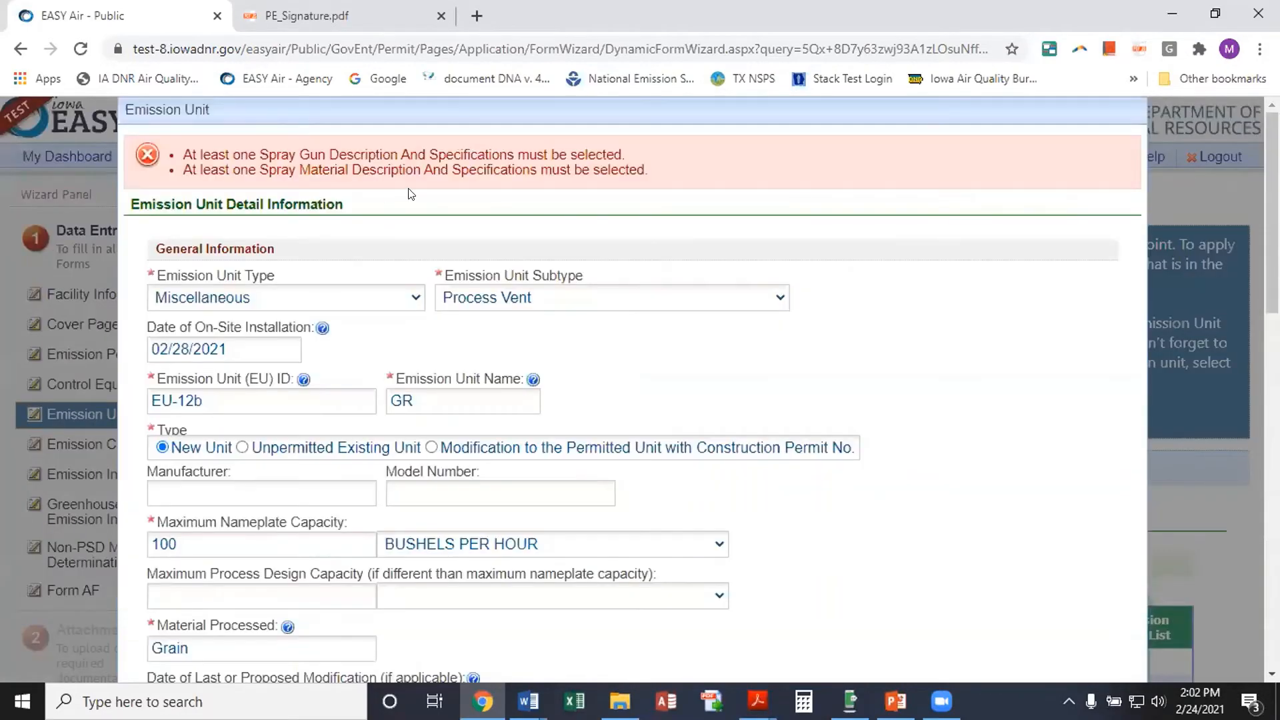
{"action": "scroll", "coordinate": [470, 328], "scroll_direction": "down", "scroll_amount": 1}
{"action": "scroll", "coordinate": [471, 335], "scroll_direction": "up", "scroll_amount": 1}
{"action": "scroll", "coordinate": [347, 323], "scroll_direction": "down", "scroll_amount": 10}
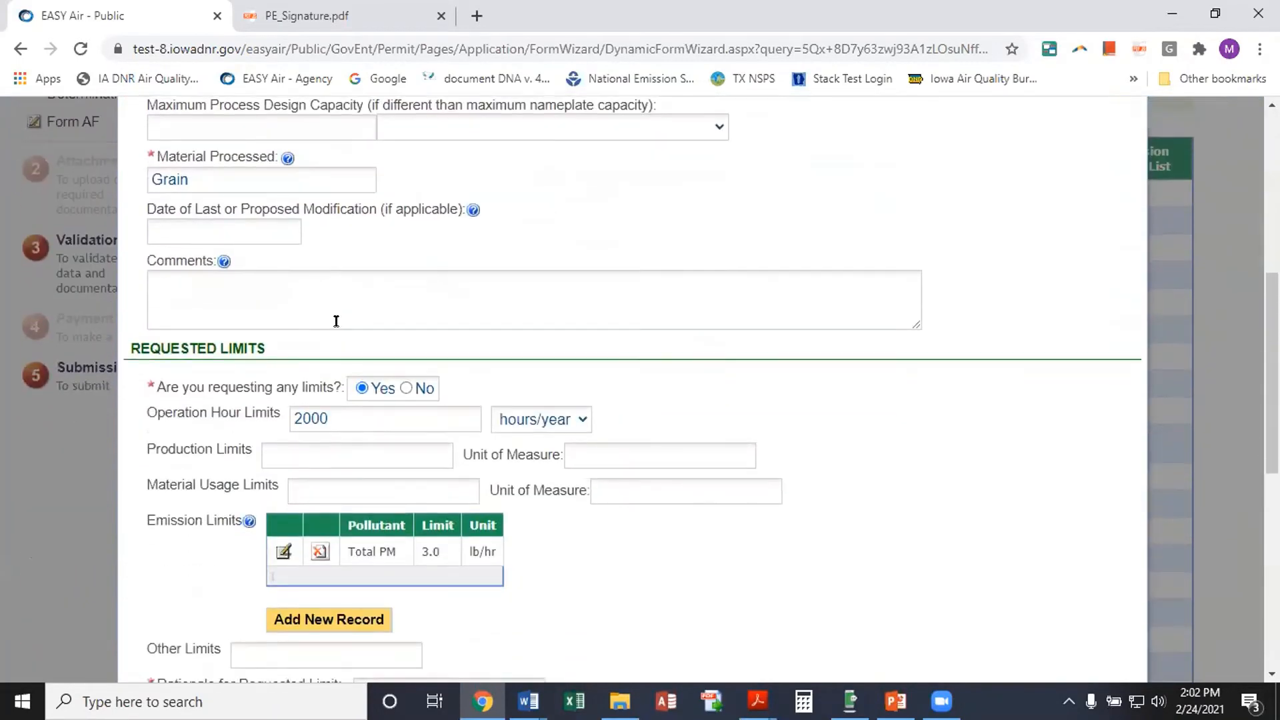
{"action": "scroll", "coordinate": [335, 321], "scroll_direction": "down", "scroll_amount": 4}
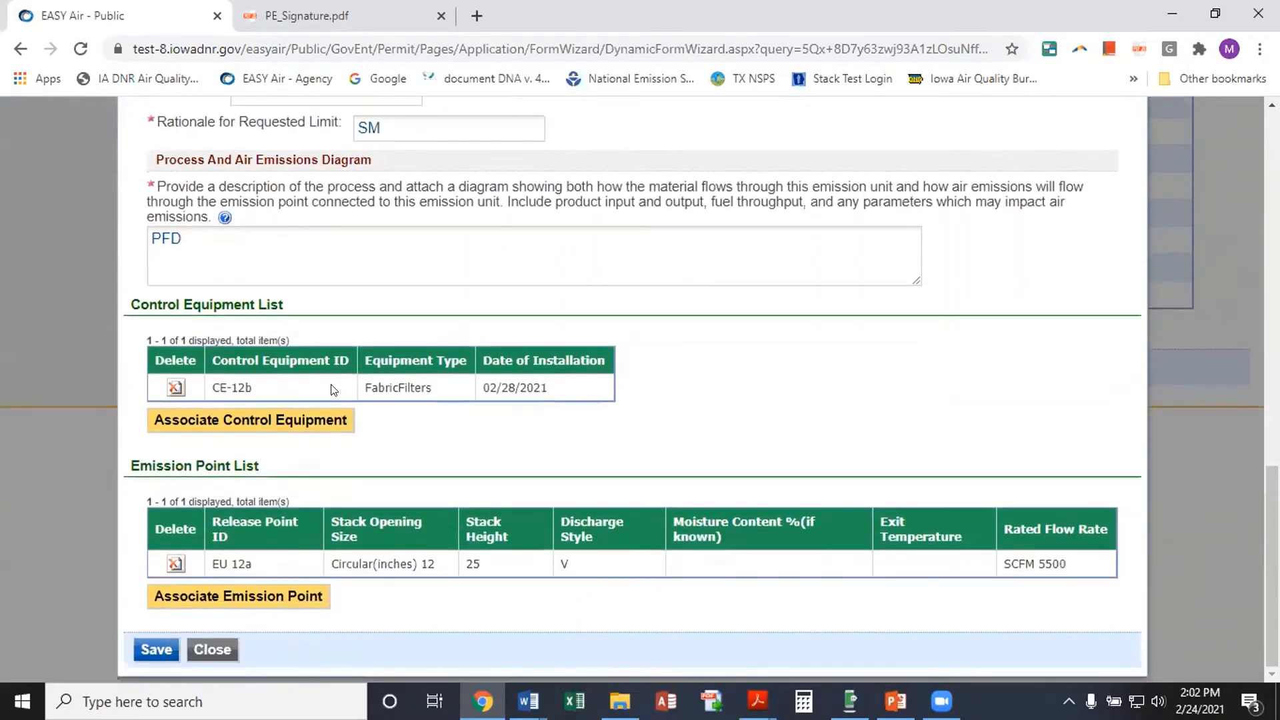
{"action": "left_click", "coordinate": [157, 651]}
{"action": "scroll", "coordinate": [306, 520], "scroll_direction": "down", "scroll_amount": 12}
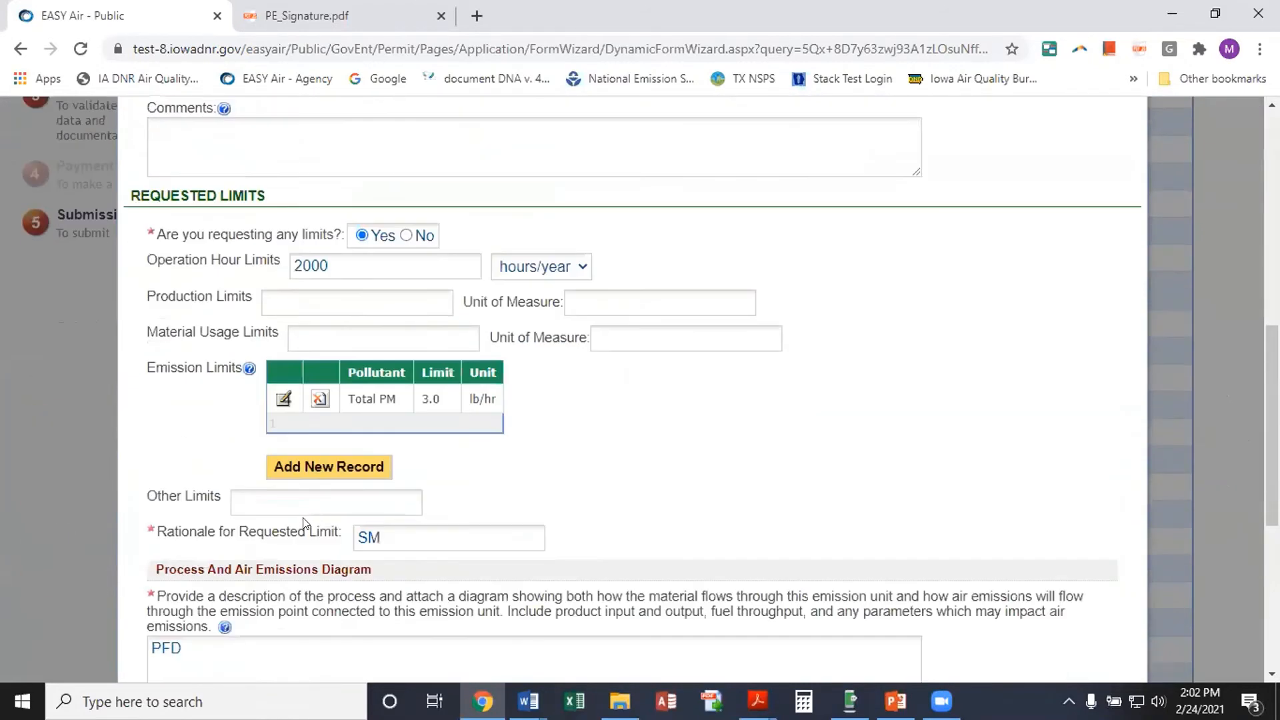
{"action": "scroll", "coordinate": [295, 531], "scroll_direction": "down", "scroll_amount": 2}
{"action": "left_click", "coordinate": [212, 650]}
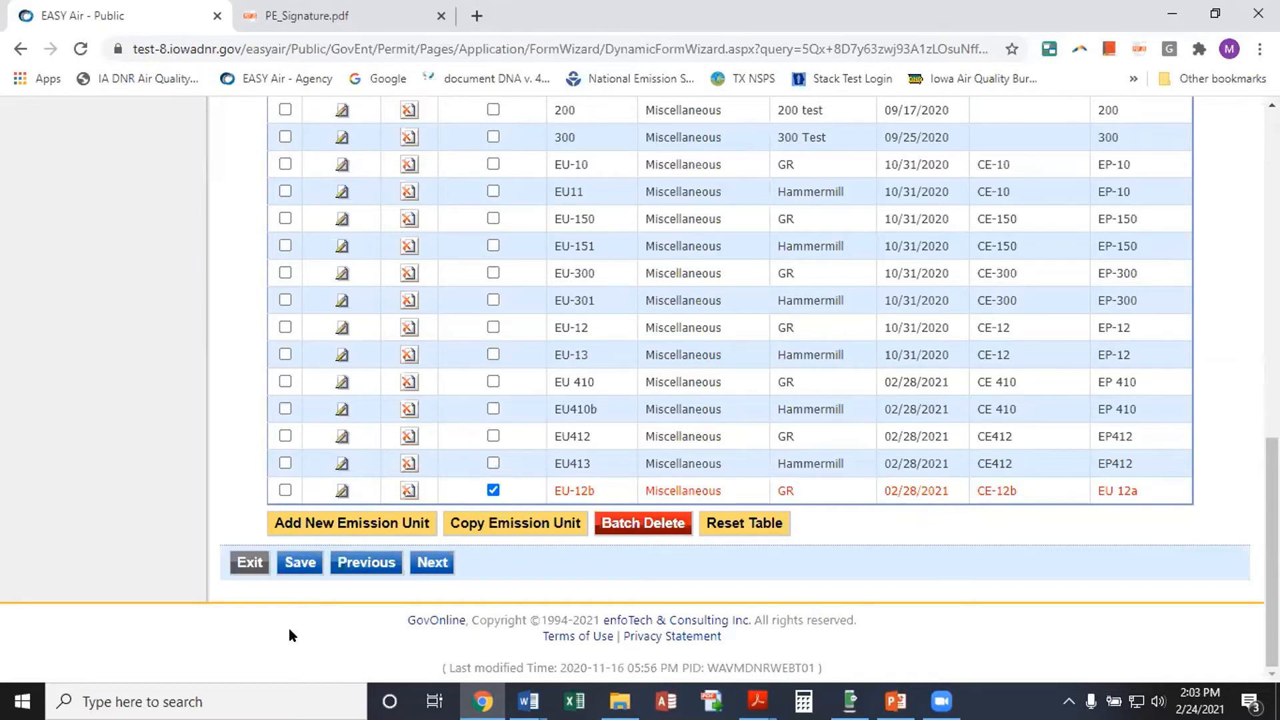
Add a new emission calculation for EU 12a (GR) using the Emission Factors methodology
{"action": "left_click", "coordinate": [430, 563]}
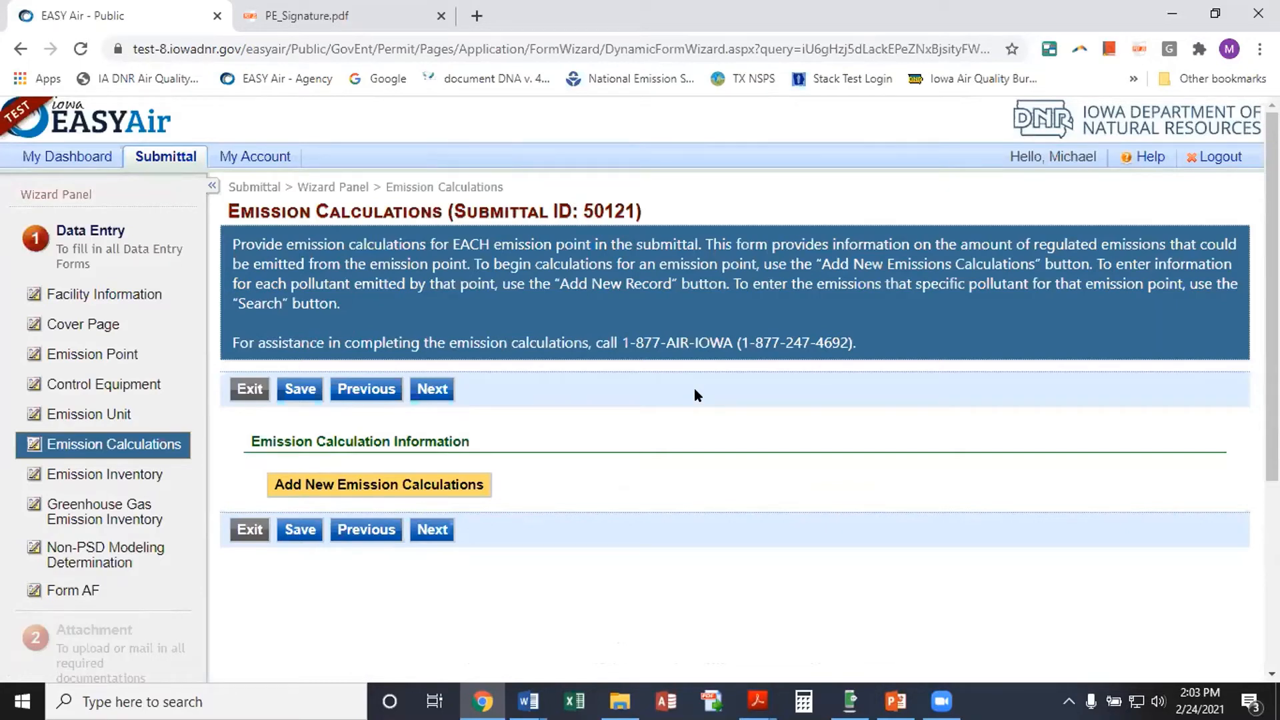
{"action": "left_click", "coordinate": [347, 485]}
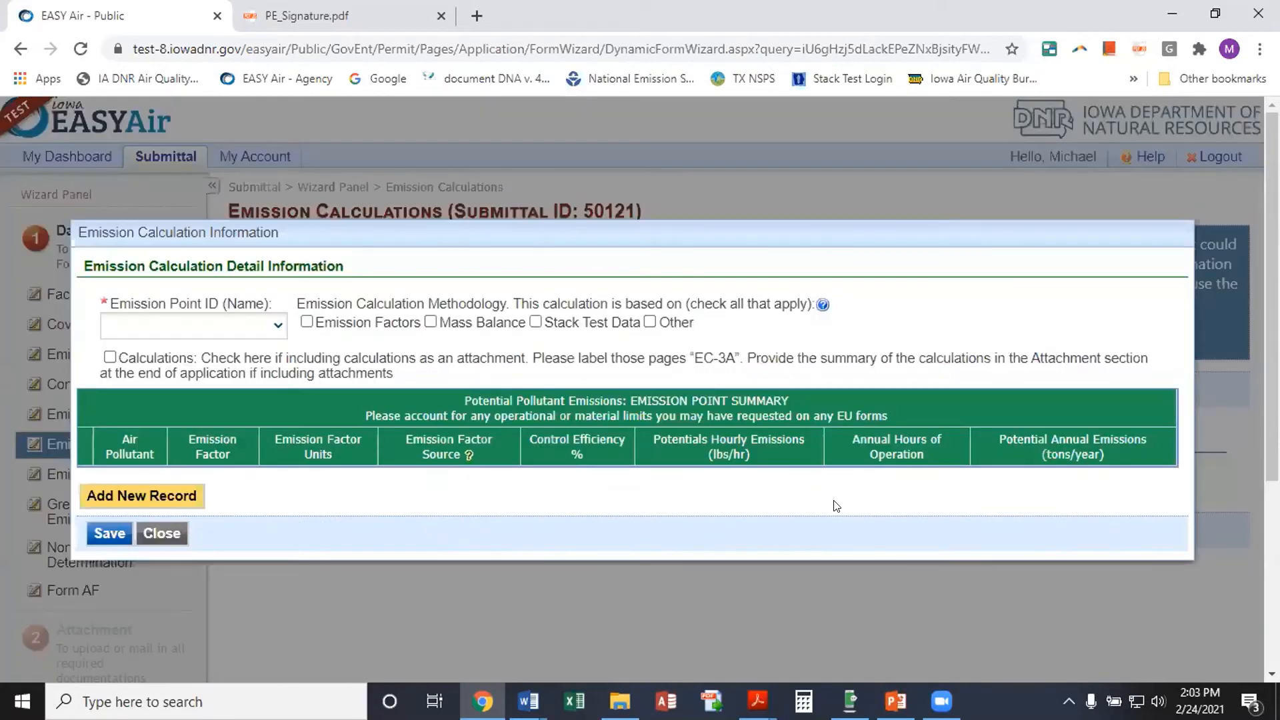
{"action": "left_click", "coordinate": [278, 326]}
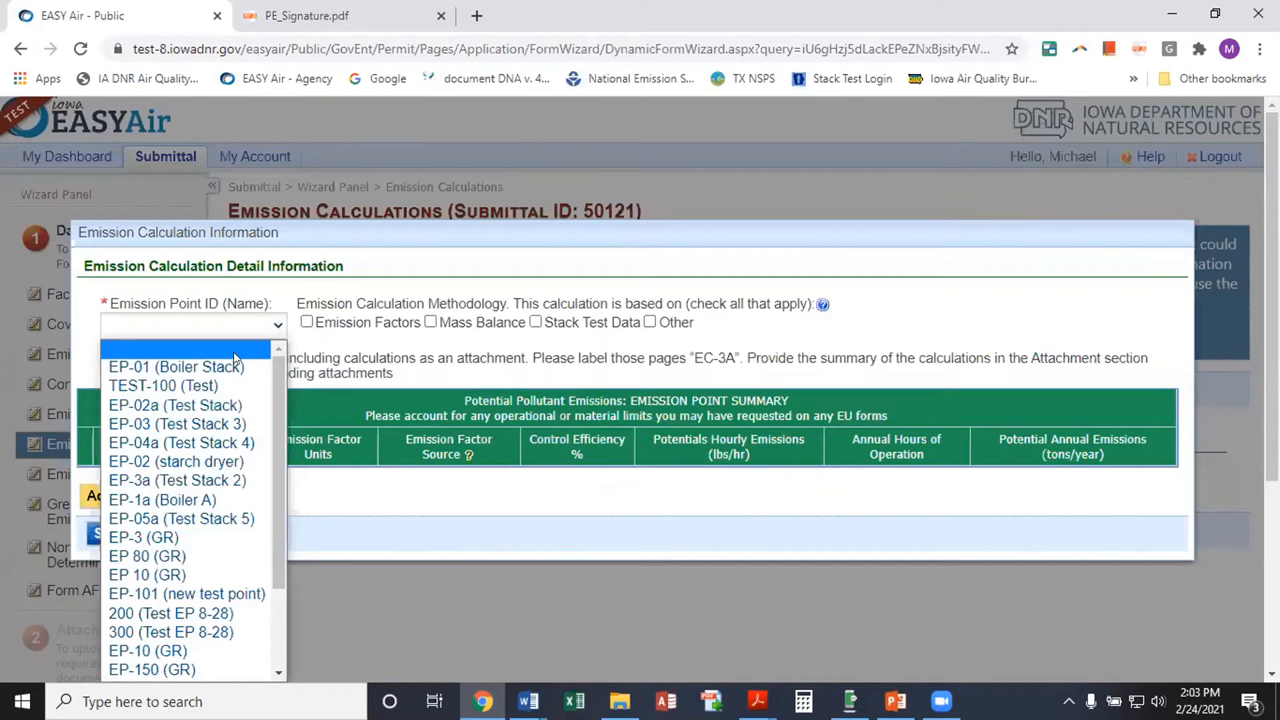
{"action": "scroll", "coordinate": [242, 620], "scroll_direction": "down", "scroll_amount": 2}
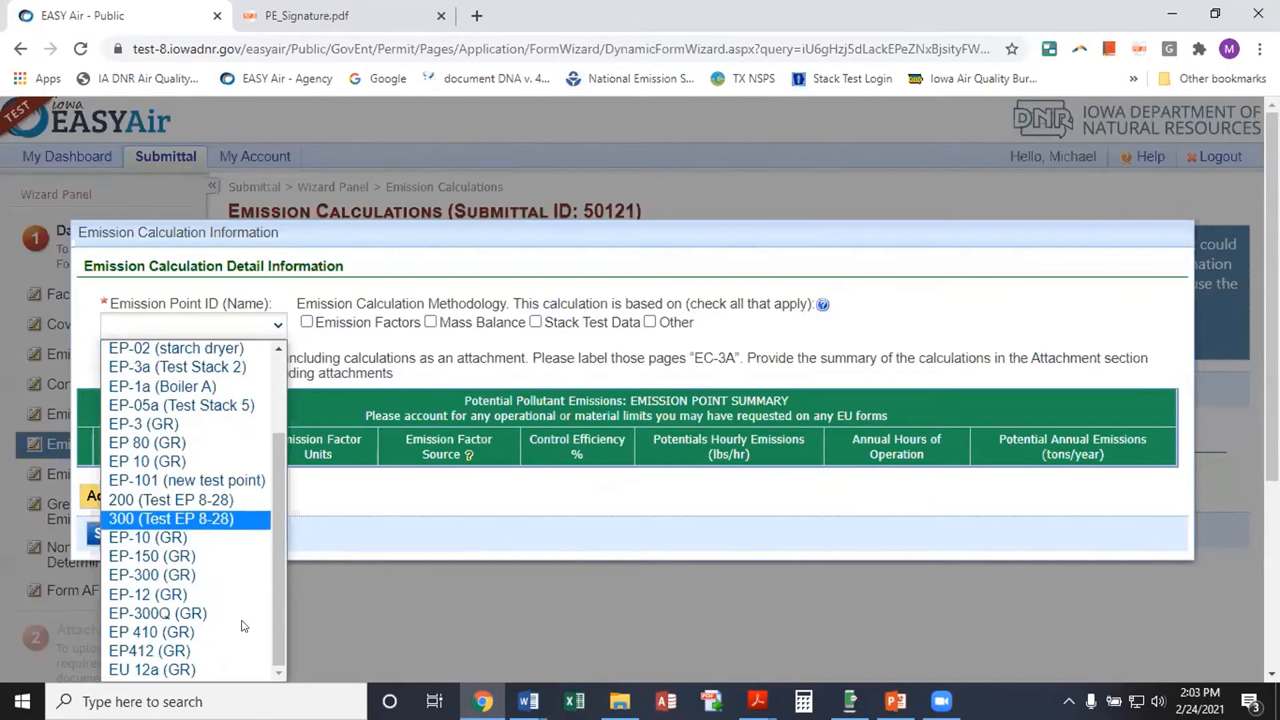
{"action": "left_click", "coordinate": [159, 668]}
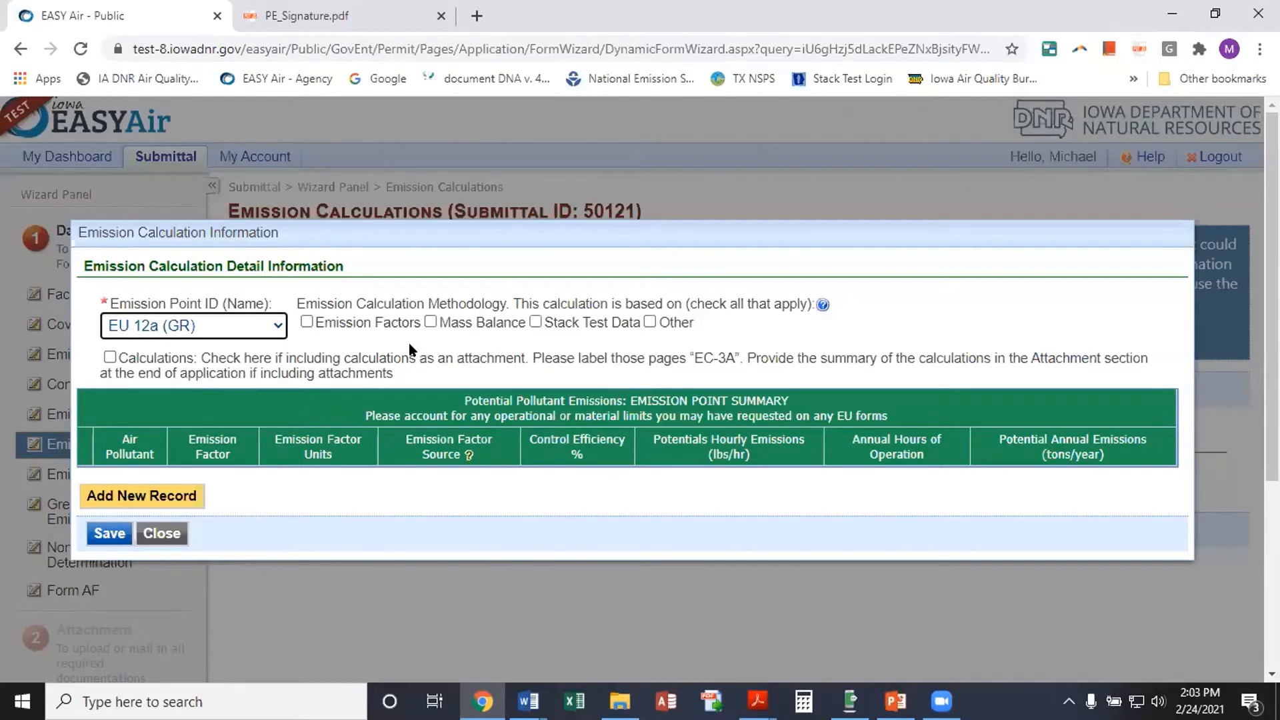
{"action": "left_click", "coordinate": [306, 322]}
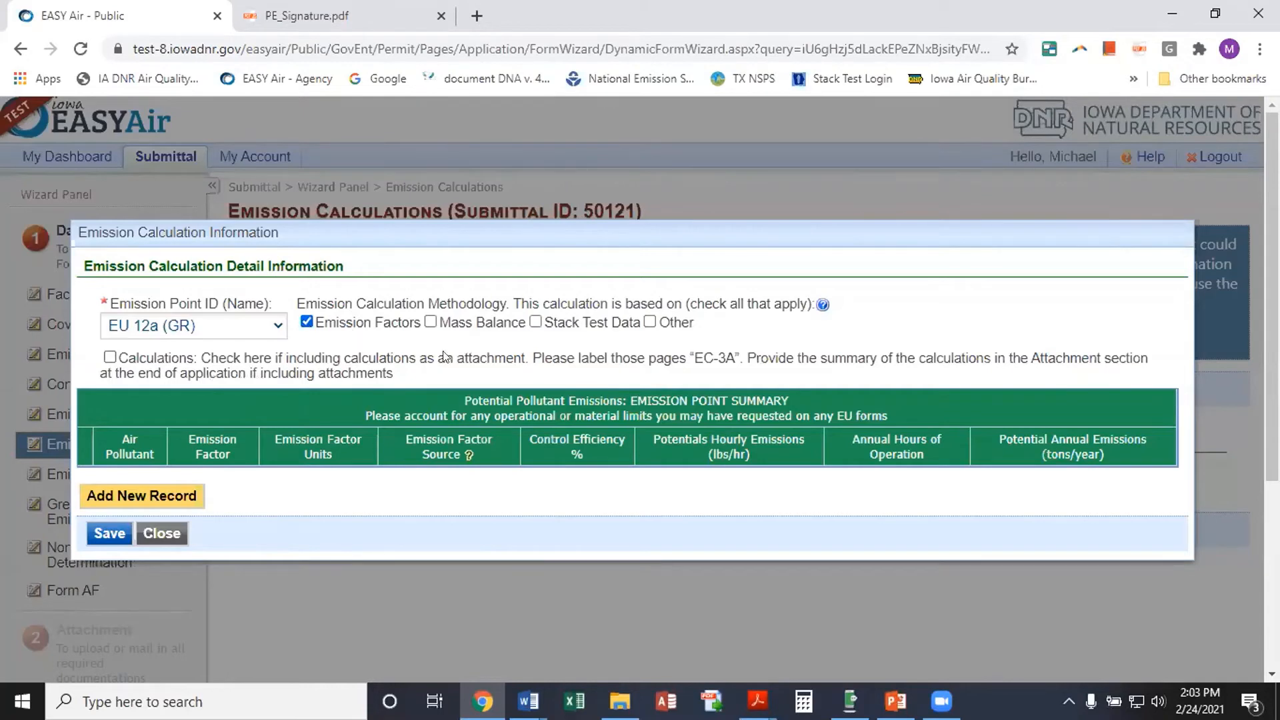
Search pollutants for PM and add PM-PRI (Total PM) to the calculation
{"action": "scroll", "coordinate": [377, 338], "scroll_direction": "down", "scroll_amount": 1}
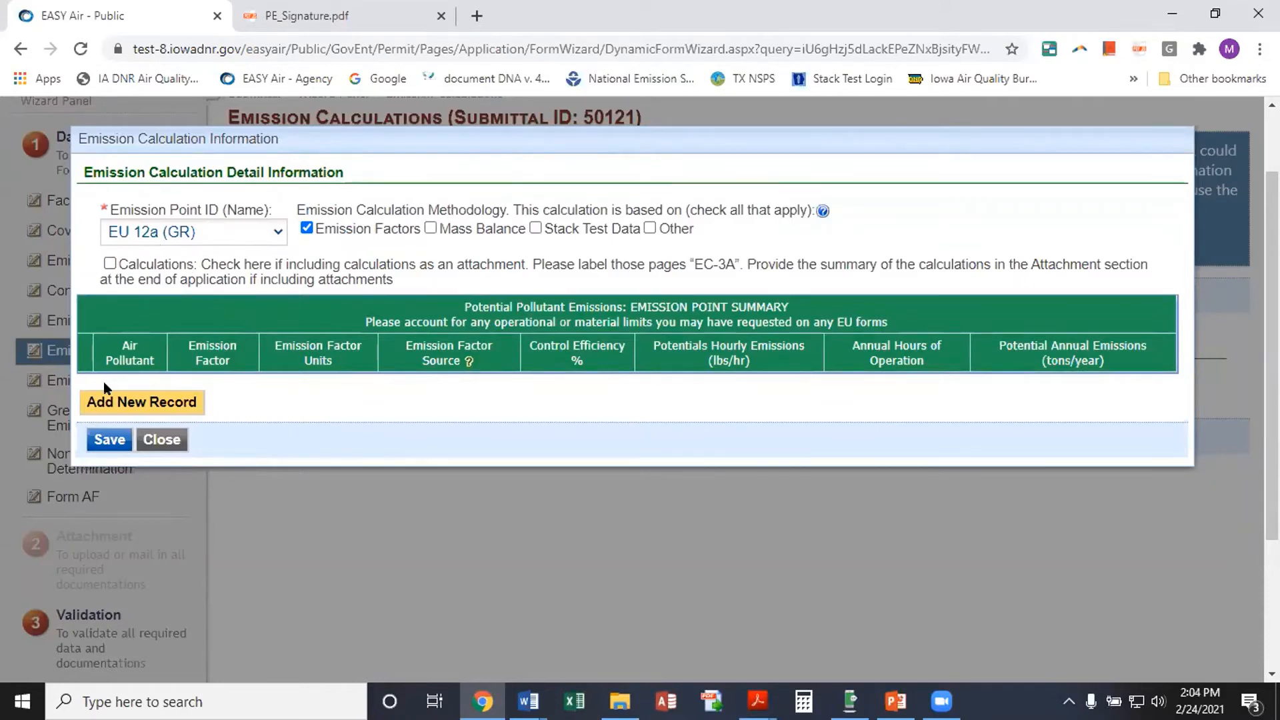
{"action": "left_click", "coordinate": [127, 402]}
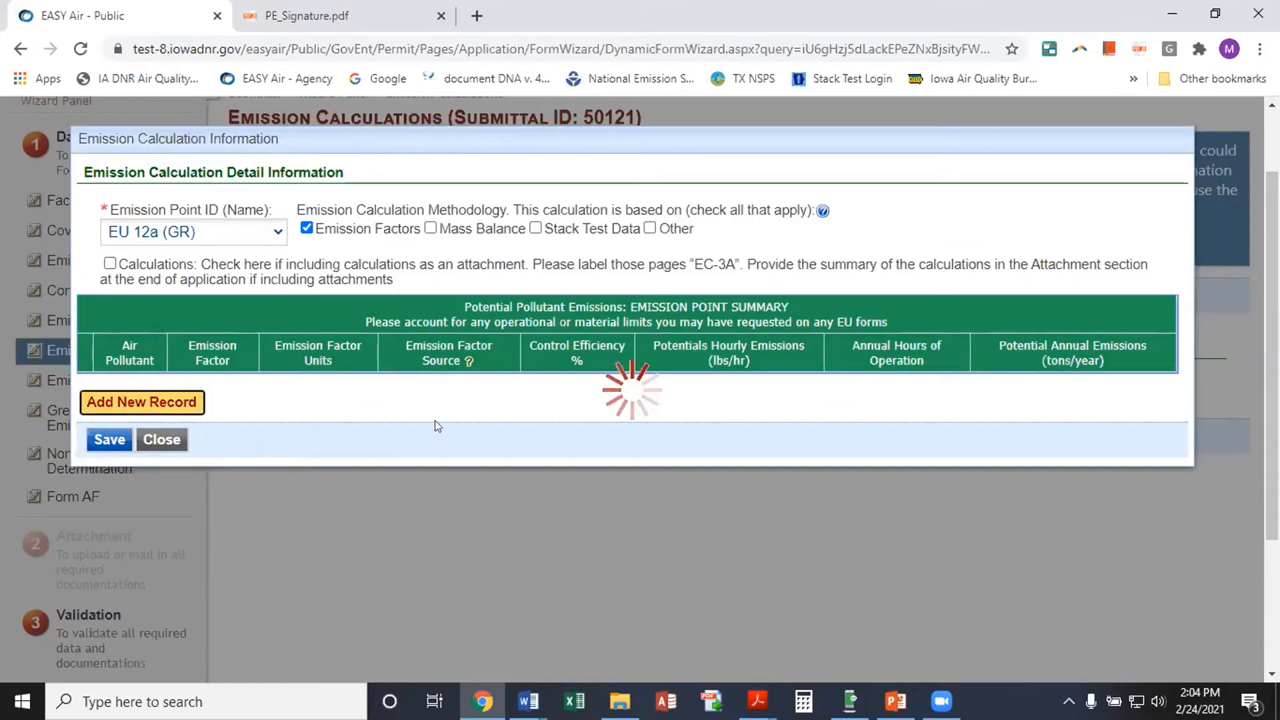
{"action": "scroll", "coordinate": [293, 411], "scroll_direction": "down", "scroll_amount": 1}
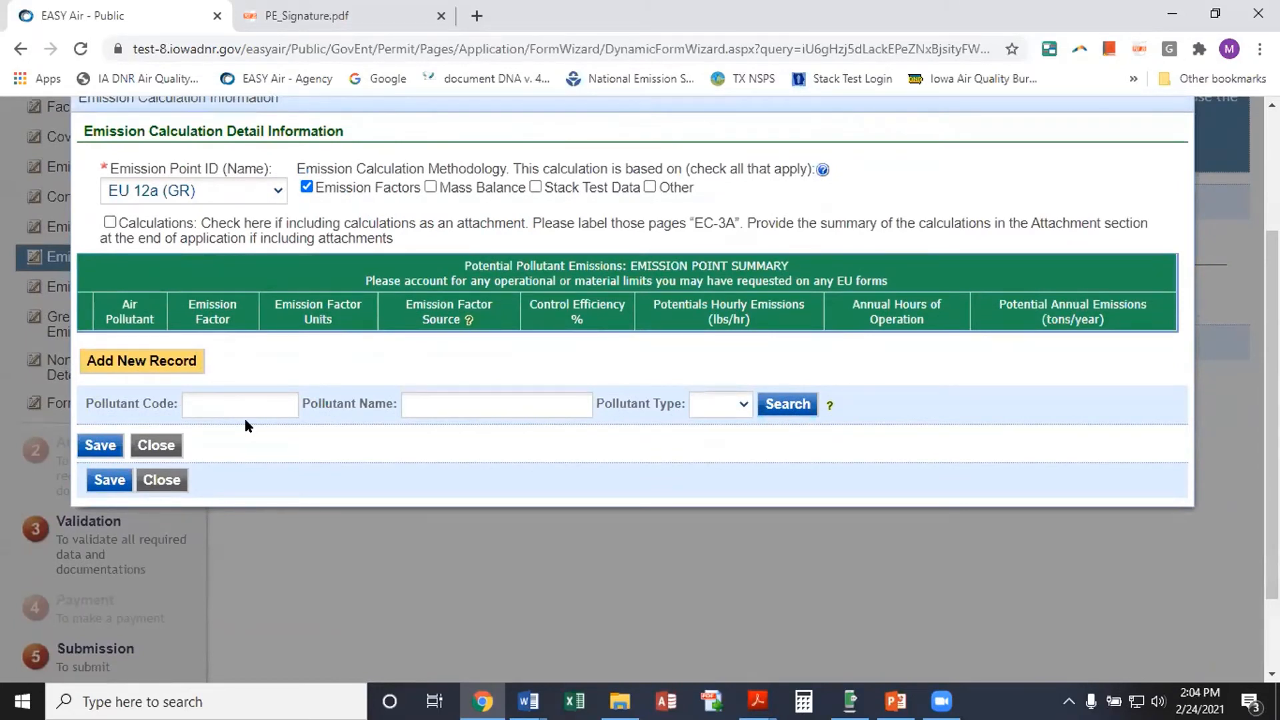
{"action": "left_click", "coordinate": [418, 401]}
{"action": "type", "text": "P"}
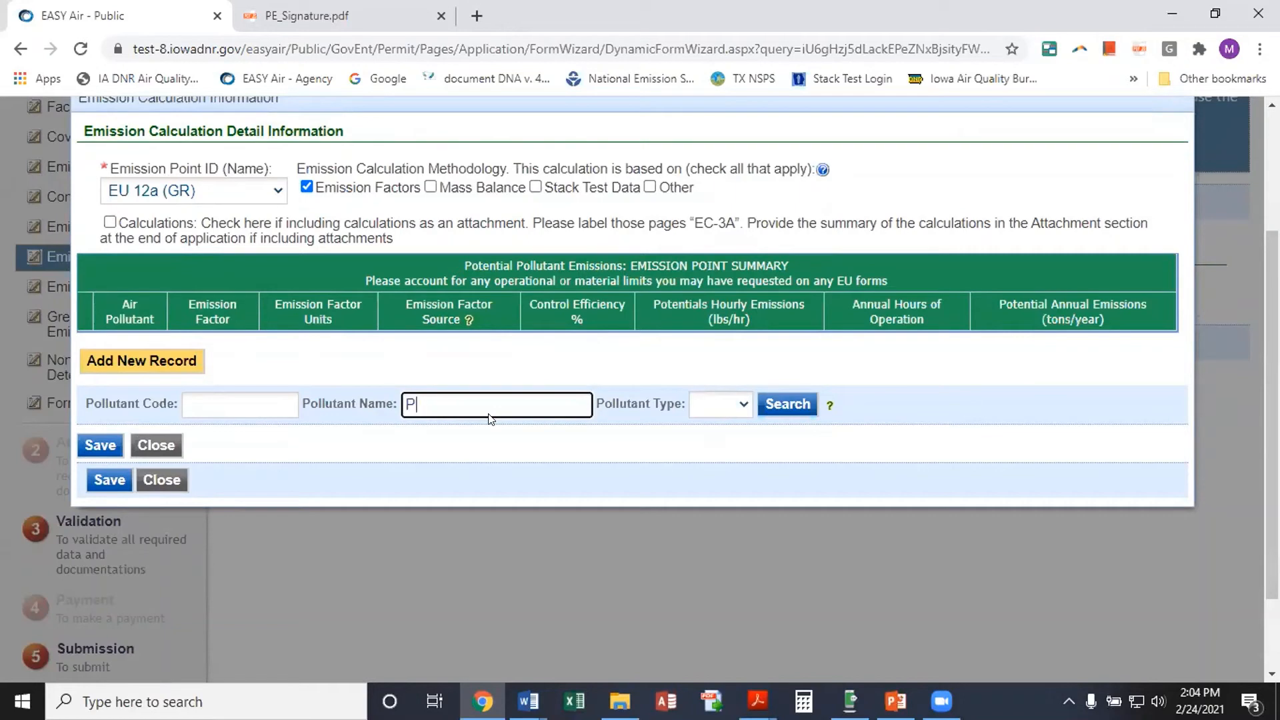
{"action": "type", "text": "M"}
{"action": "left_click", "coordinate": [775, 403]}
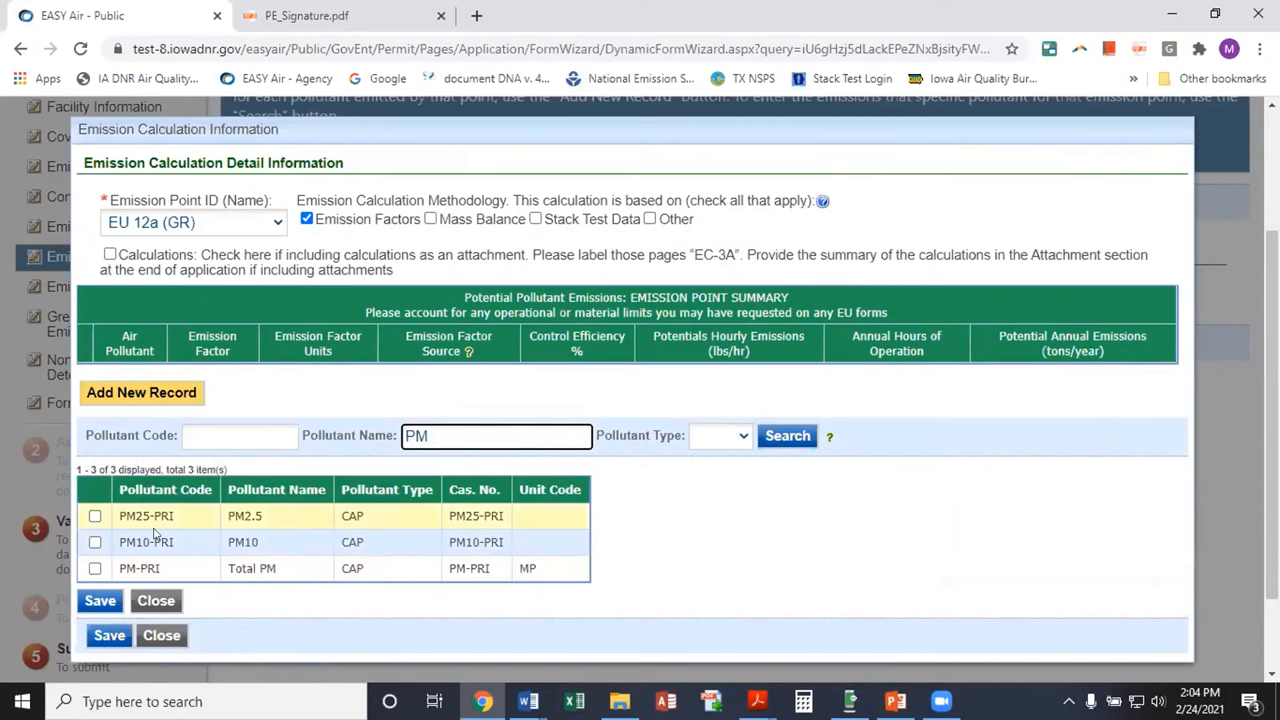
{"action": "left_click", "coordinate": [91, 570]}
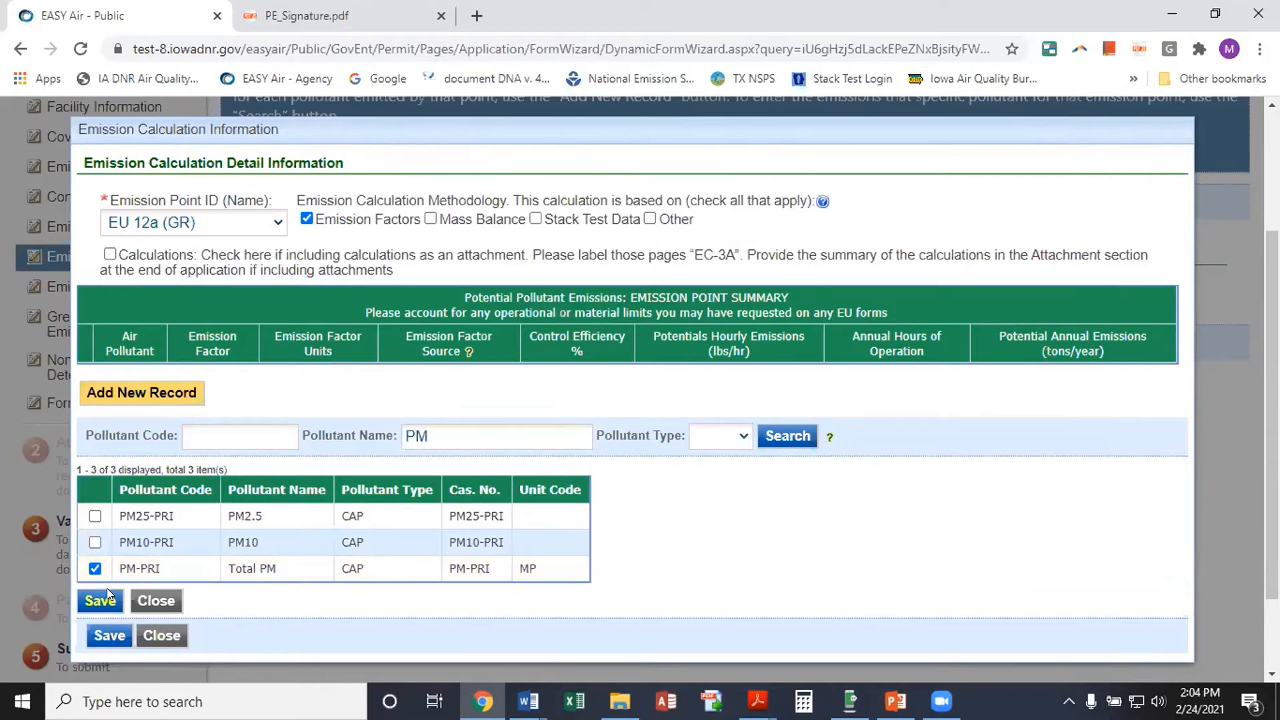
{"action": "left_click", "coordinate": [96, 601]}
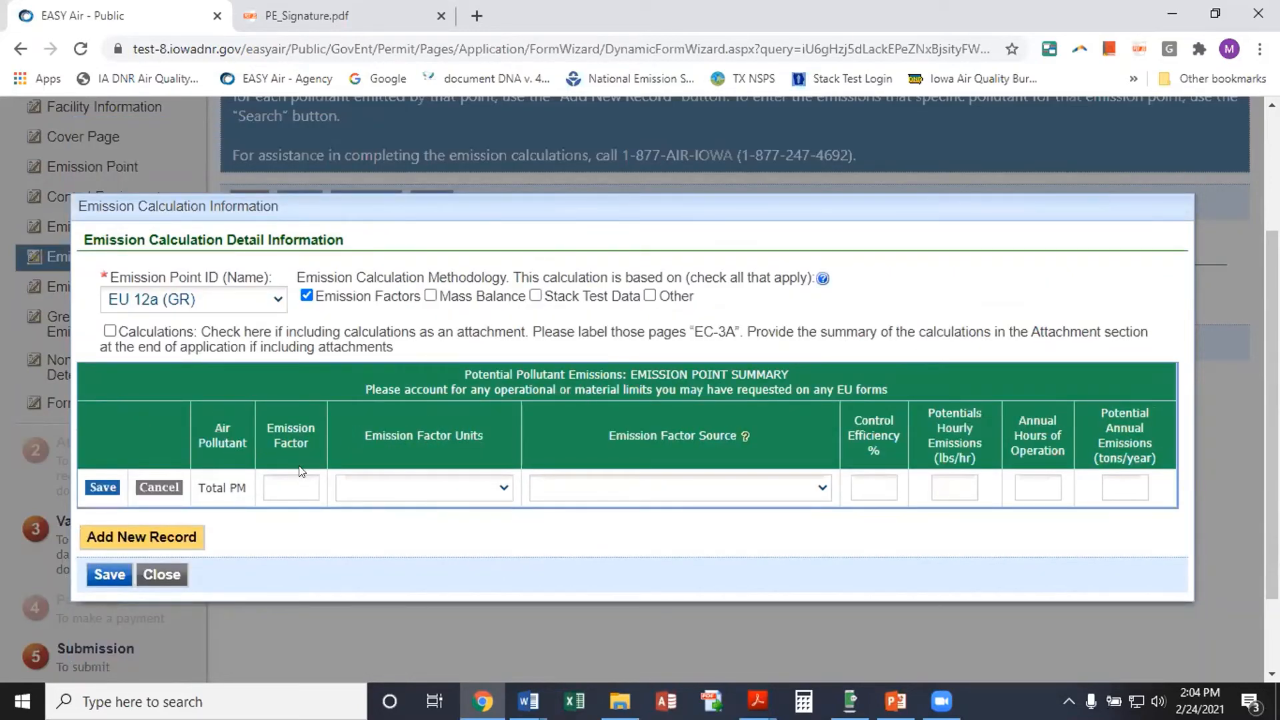
Give Total PM a 1.0 LB/BUSHEL US EPA emission factor with 98% control efficiency
{"action": "left_click", "coordinate": [268, 487]}
{"action": "type", "text": "1.0"}
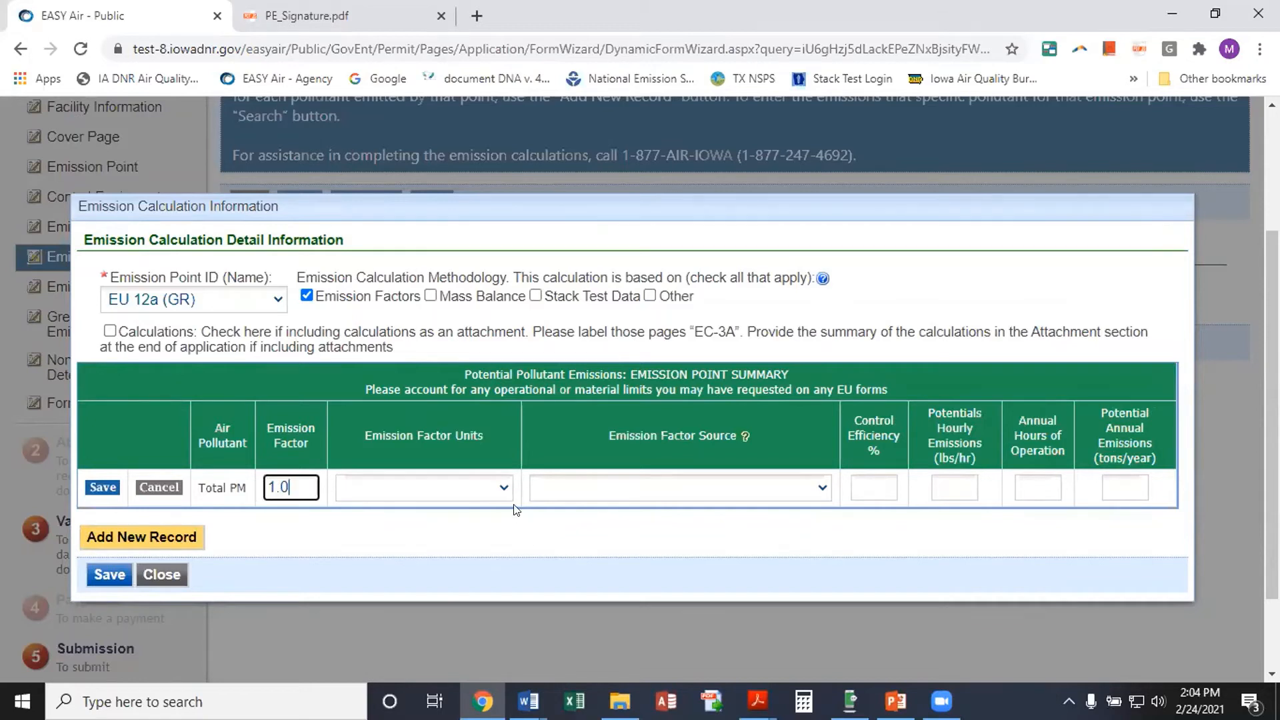
{"action": "left_click", "coordinate": [501, 487]}
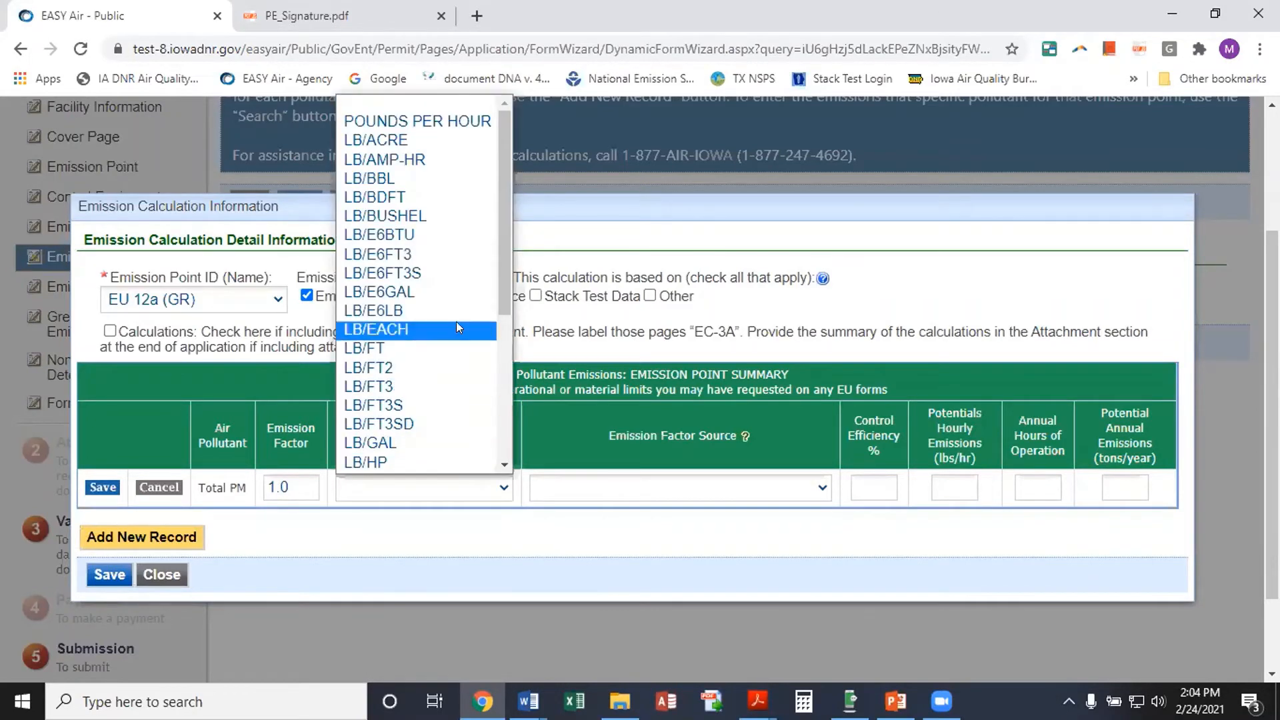
{"action": "left_click", "coordinate": [421, 216]}
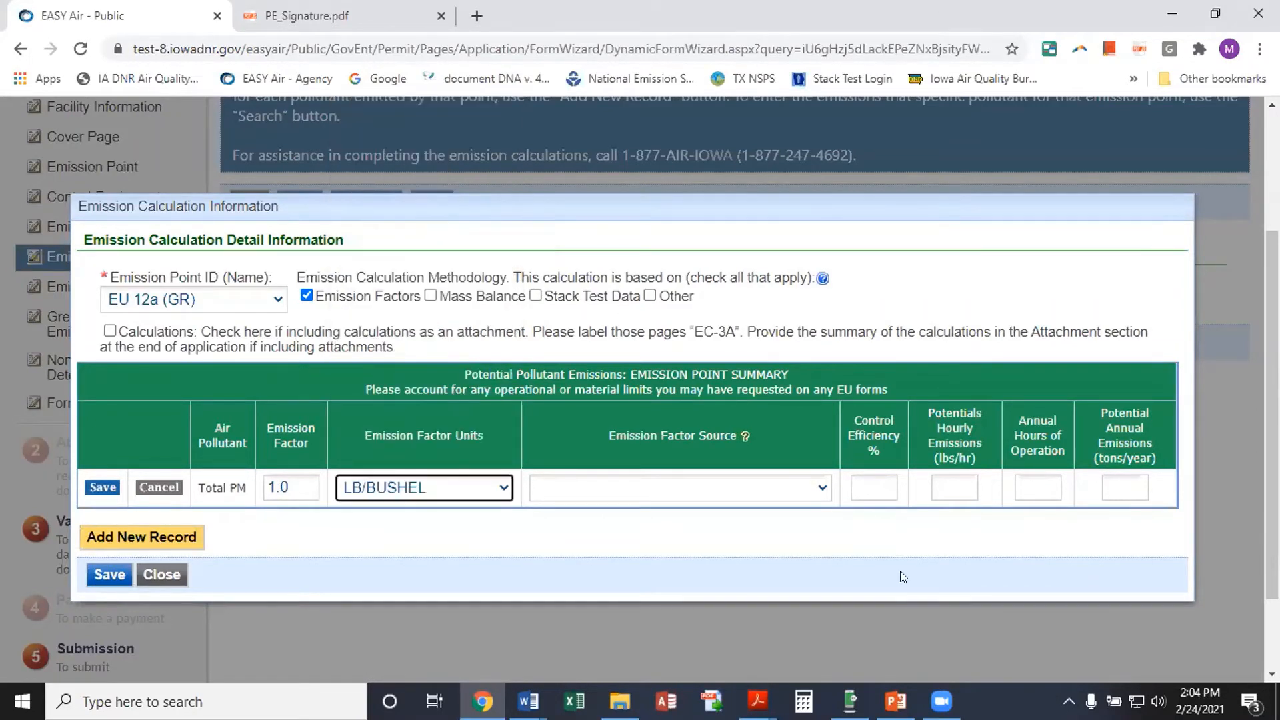
{"action": "left_click", "coordinate": [820, 491]}
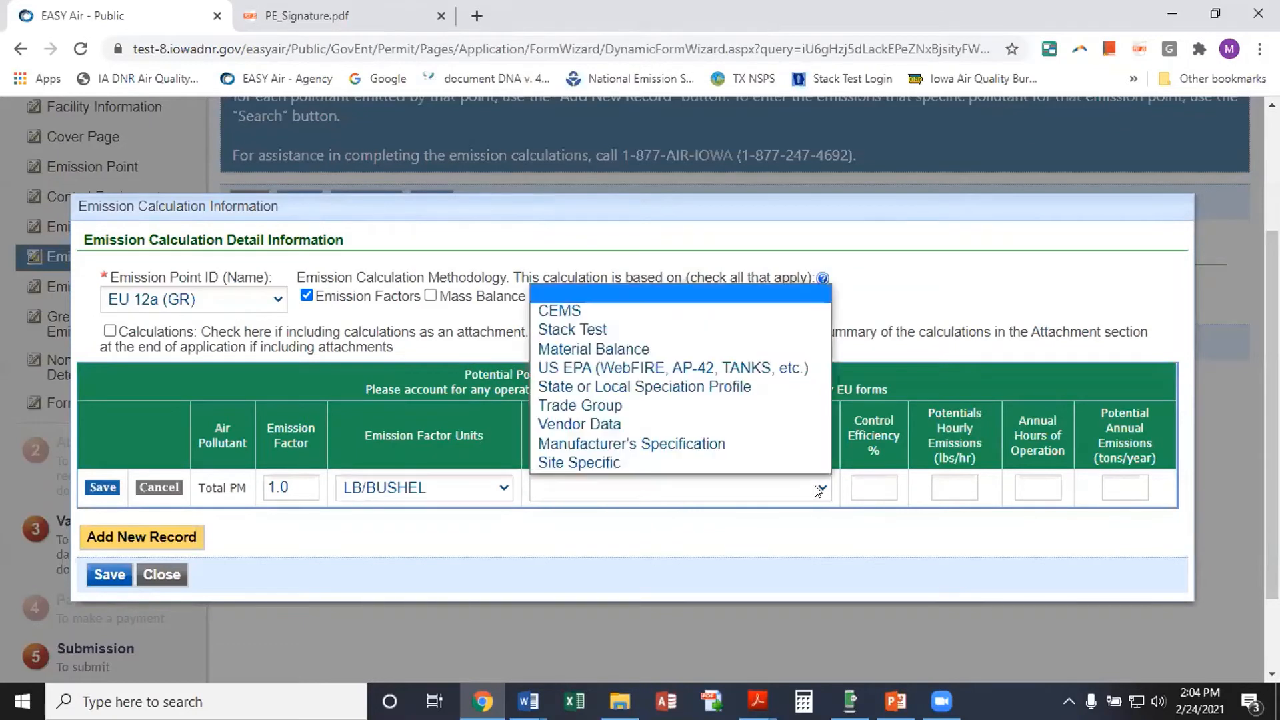
{"action": "left_click", "coordinate": [706, 367]}
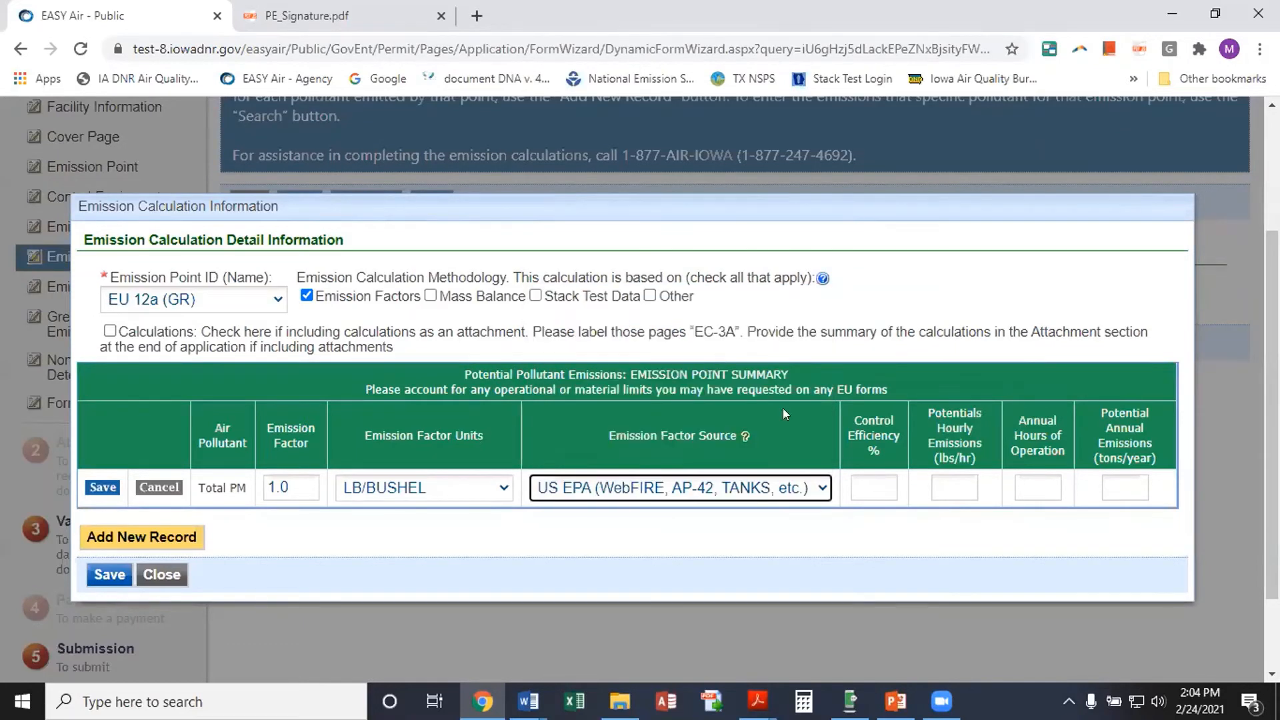
{"action": "left_click", "coordinate": [894, 489]}
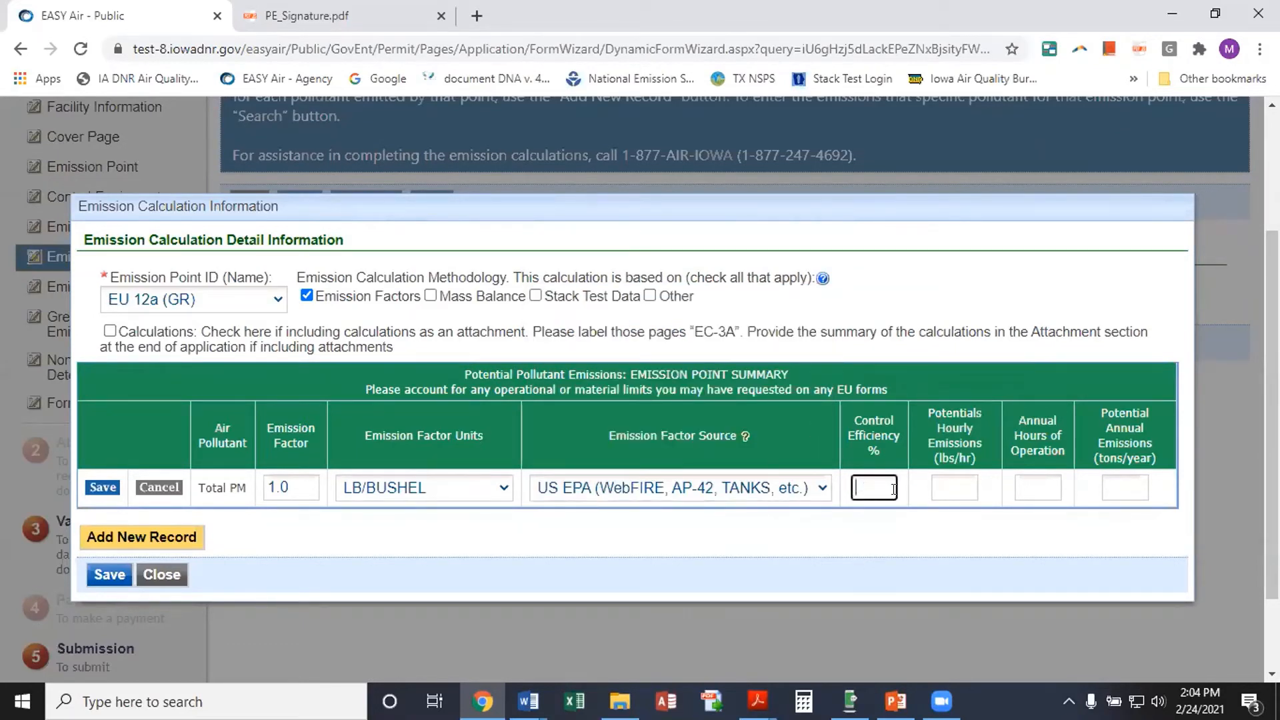
{"action": "type", "text": "98"}
Enter 1.0 hourly emissions, 2000 annual hours, 1.0 potential annual emissions, and save the calculation
{"action": "left_click", "coordinate": [944, 488]}
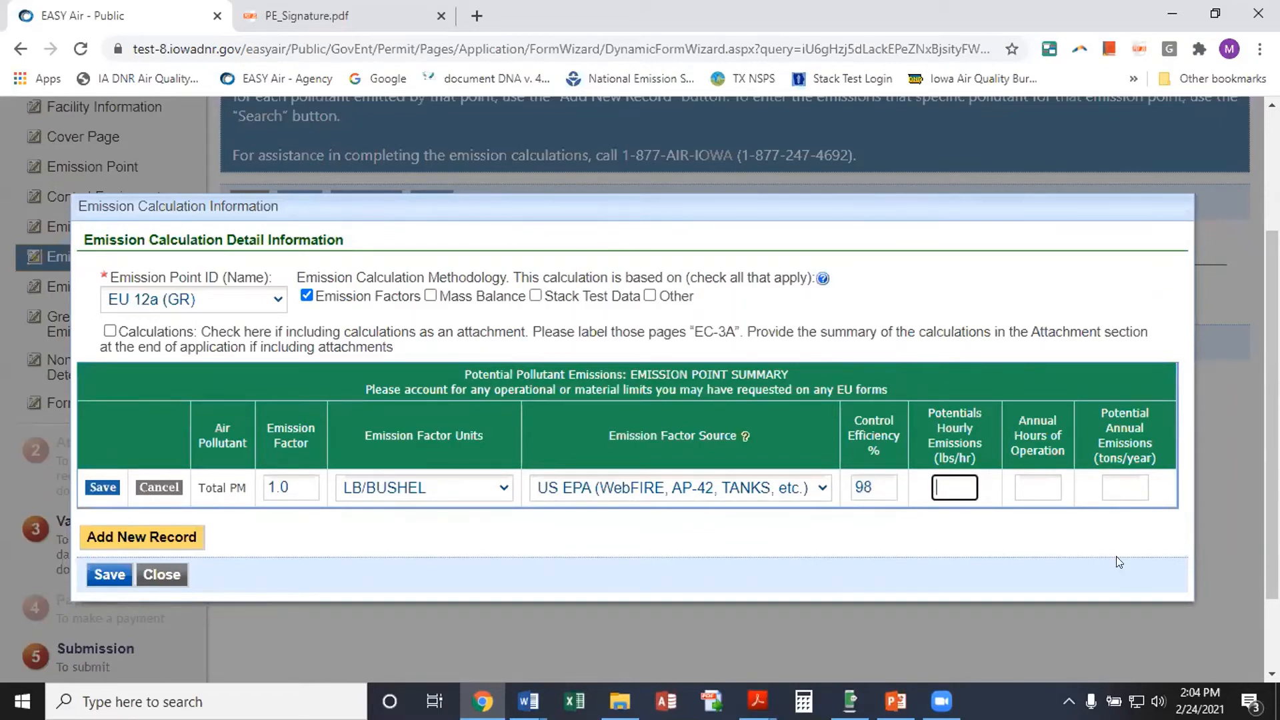
{"action": "type", "text": "1.0"}
{"action": "left_click", "coordinate": [1017, 488]}
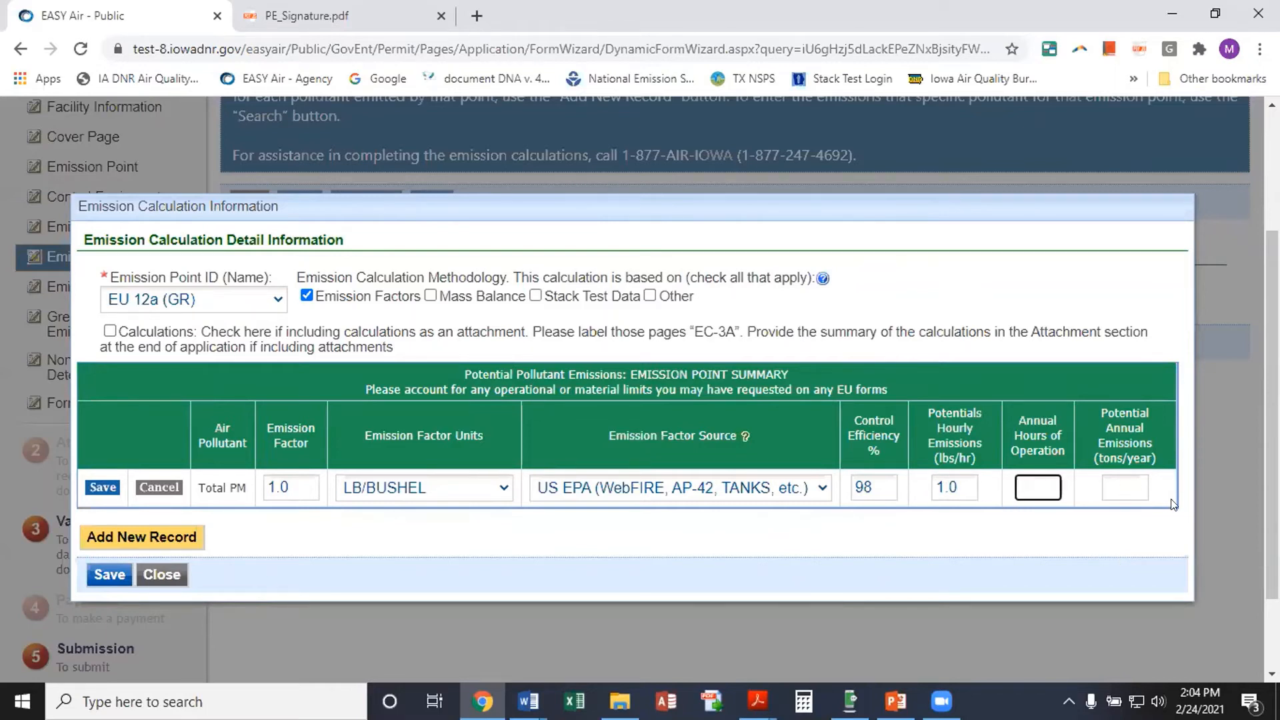
{"action": "type", "text": "2000"}
{"action": "left_click", "coordinate": [1110, 489]}
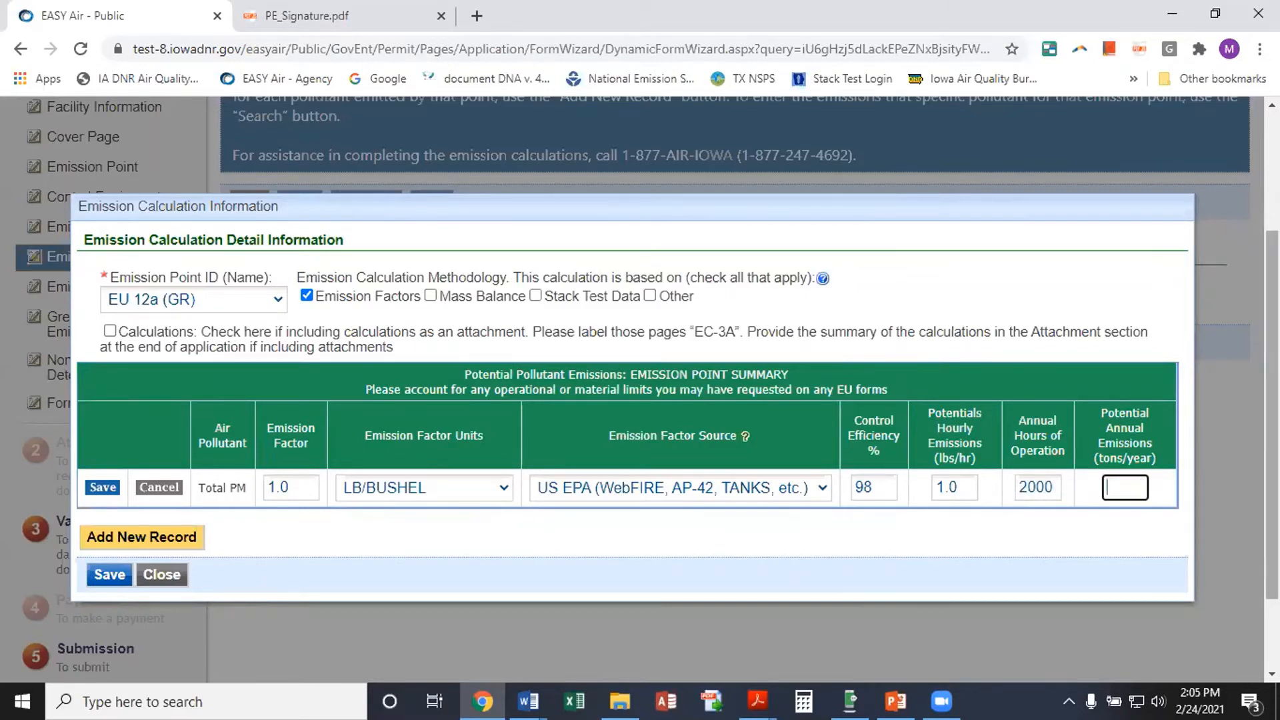
{"action": "type", "text": "1.0"}
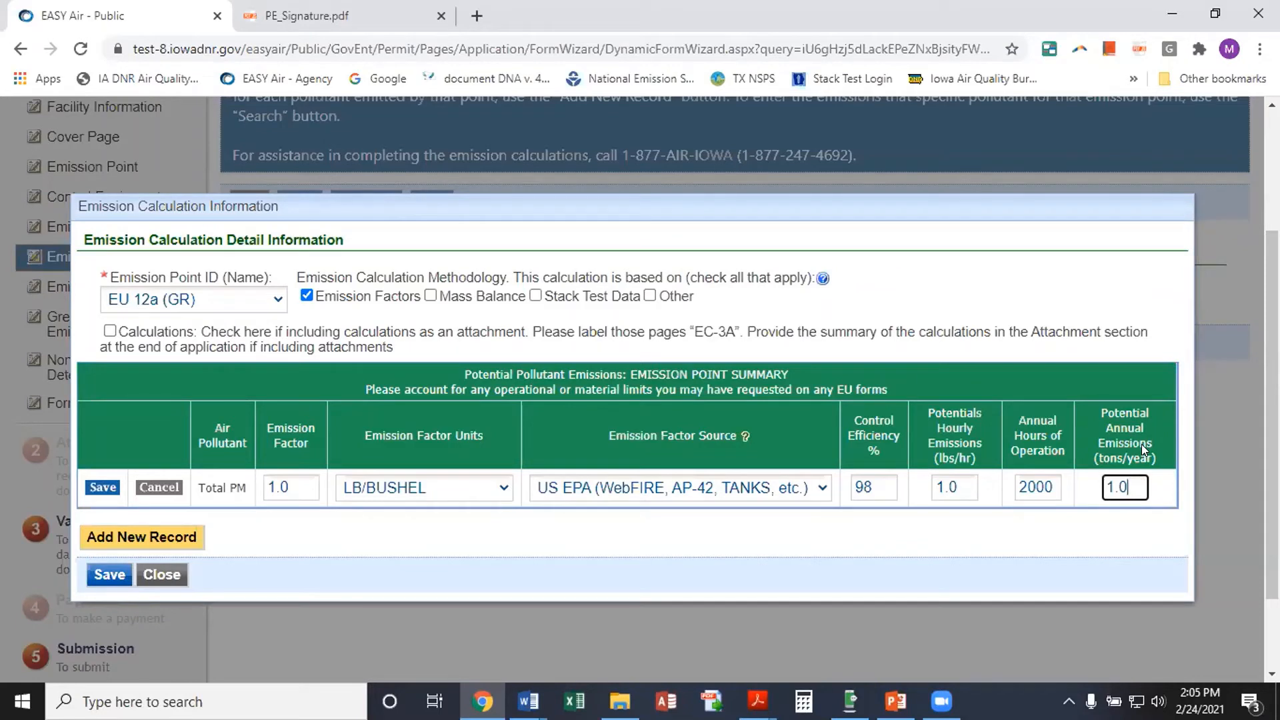
{"action": "left_click", "coordinate": [102, 488]}
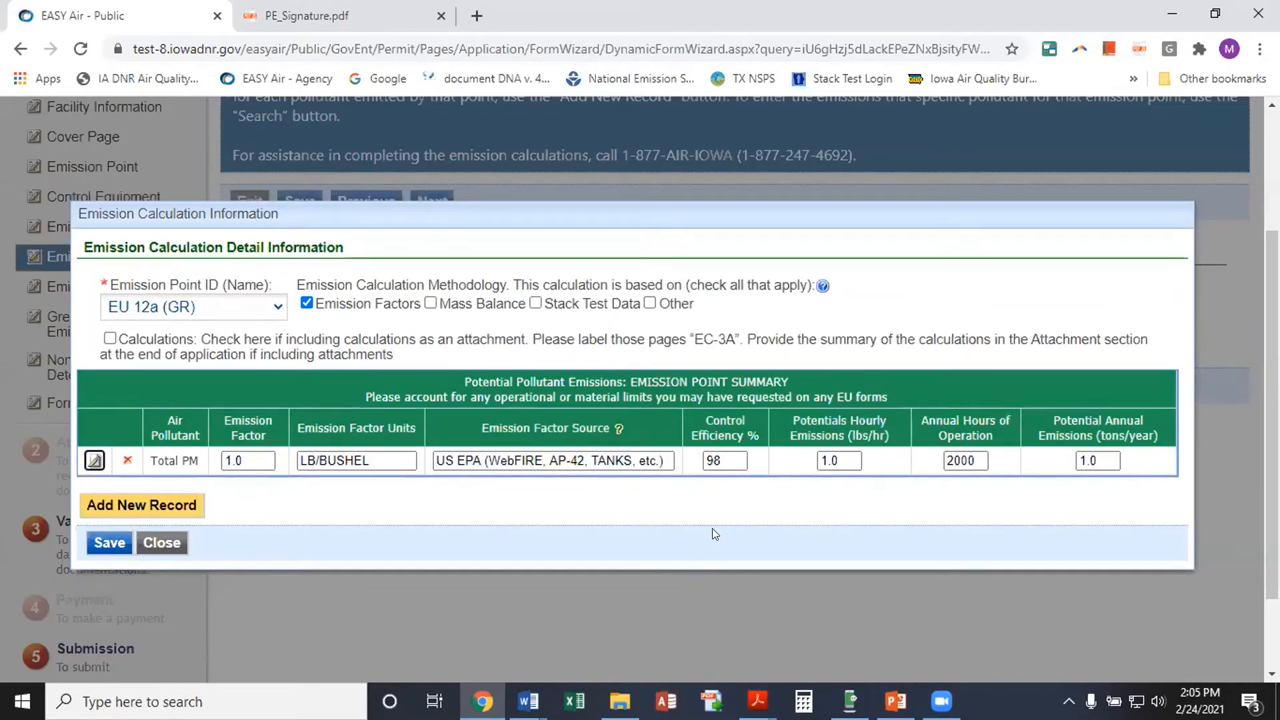
{"action": "left_click", "coordinate": [100, 543]}
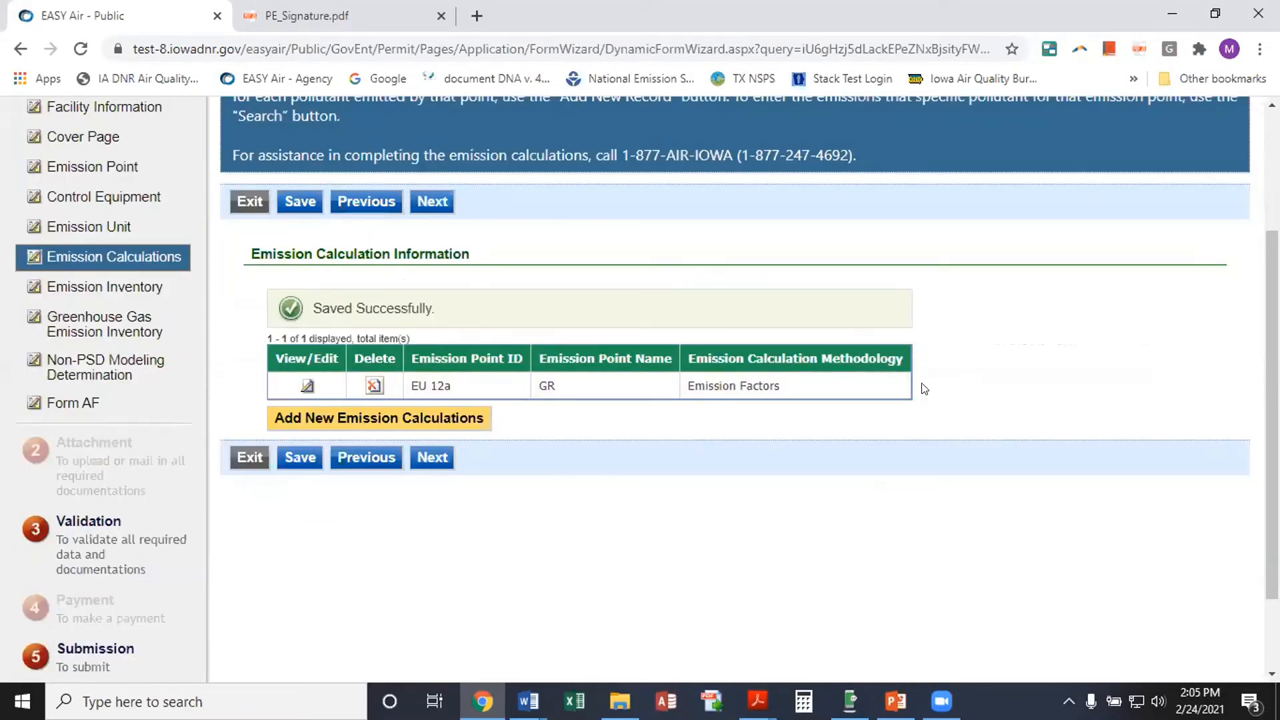
Advance to the Emission Inventory page for submittal 50121
{"action": "left_click", "coordinate": [436, 457]}
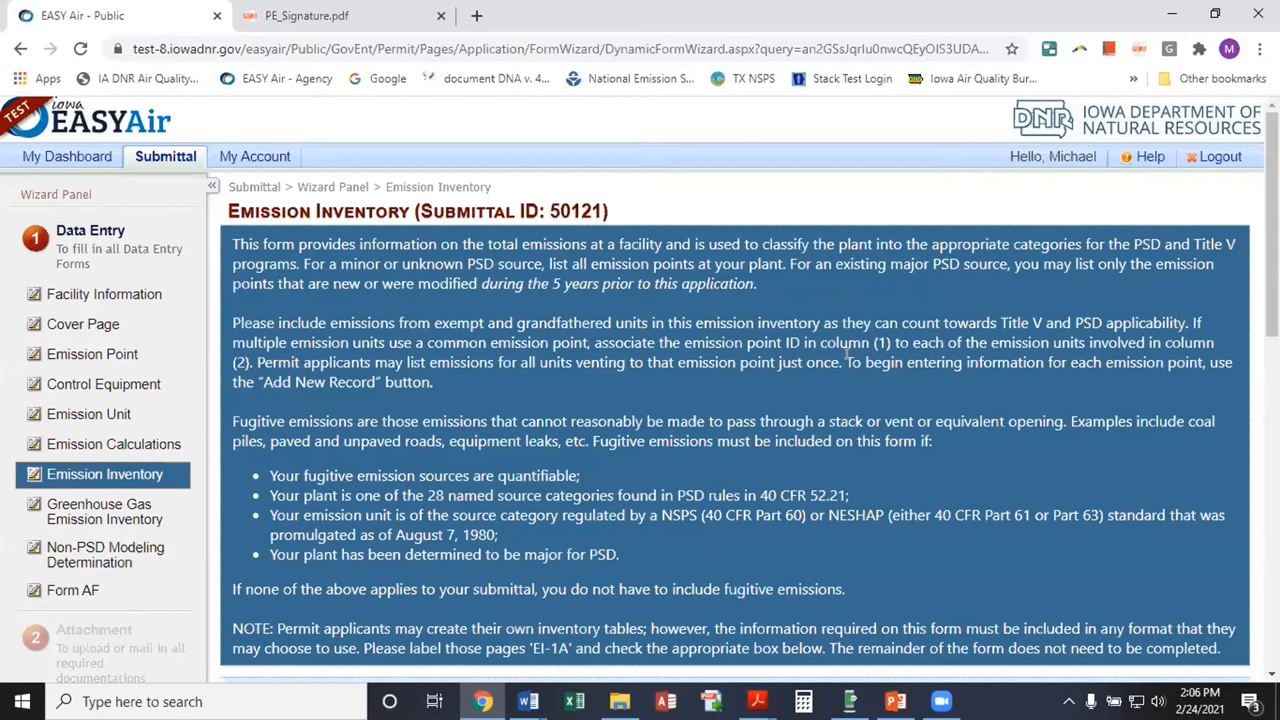
Choose No for attaching the emission inventory separately and select Minor as the PSD classification
{"action": "scroll", "coordinate": [604, 384], "scroll_direction": "down", "scroll_amount": 5}
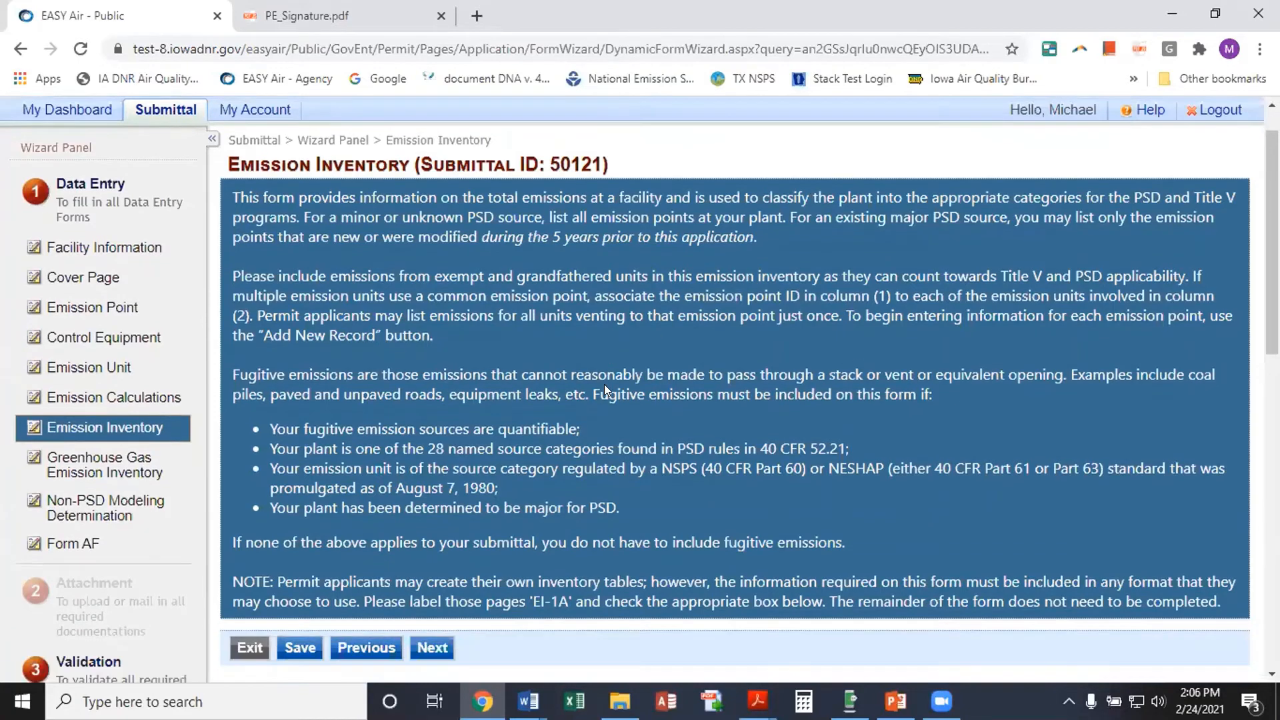
{"action": "scroll", "coordinate": [605, 389], "scroll_direction": "down", "scroll_amount": 1}
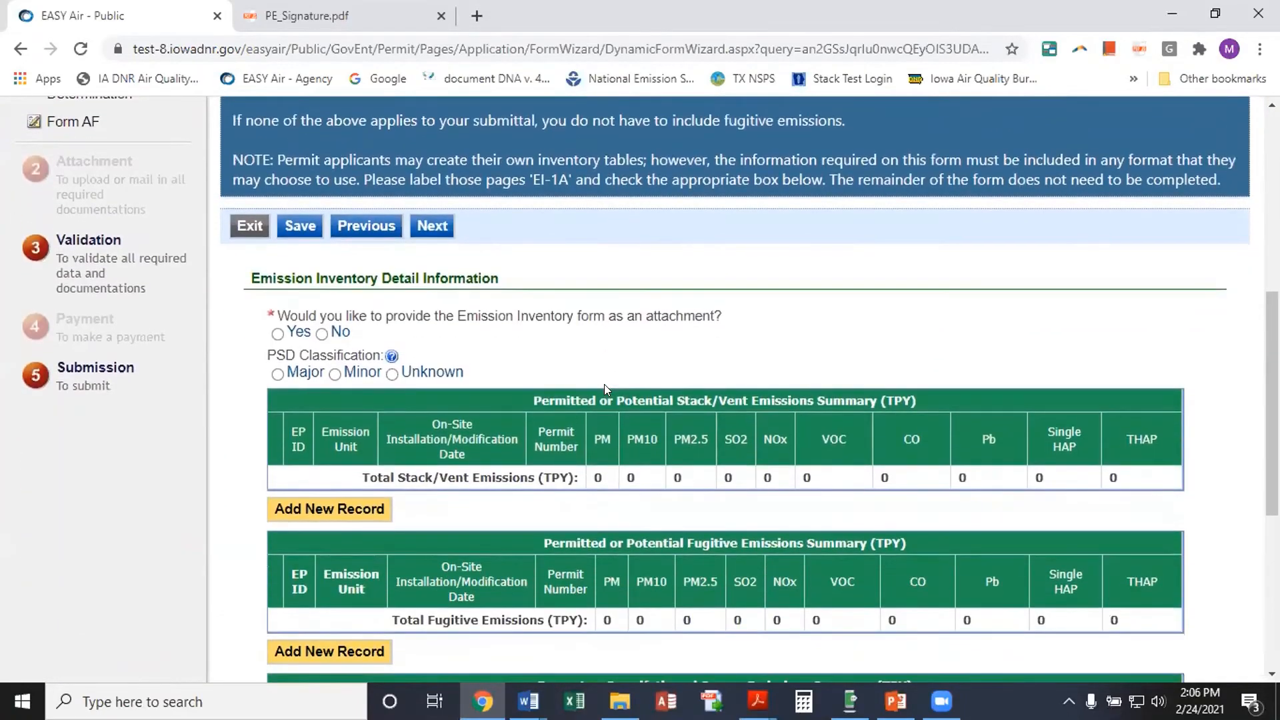
{"action": "scroll", "coordinate": [606, 389], "scroll_direction": "down", "scroll_amount": 1}
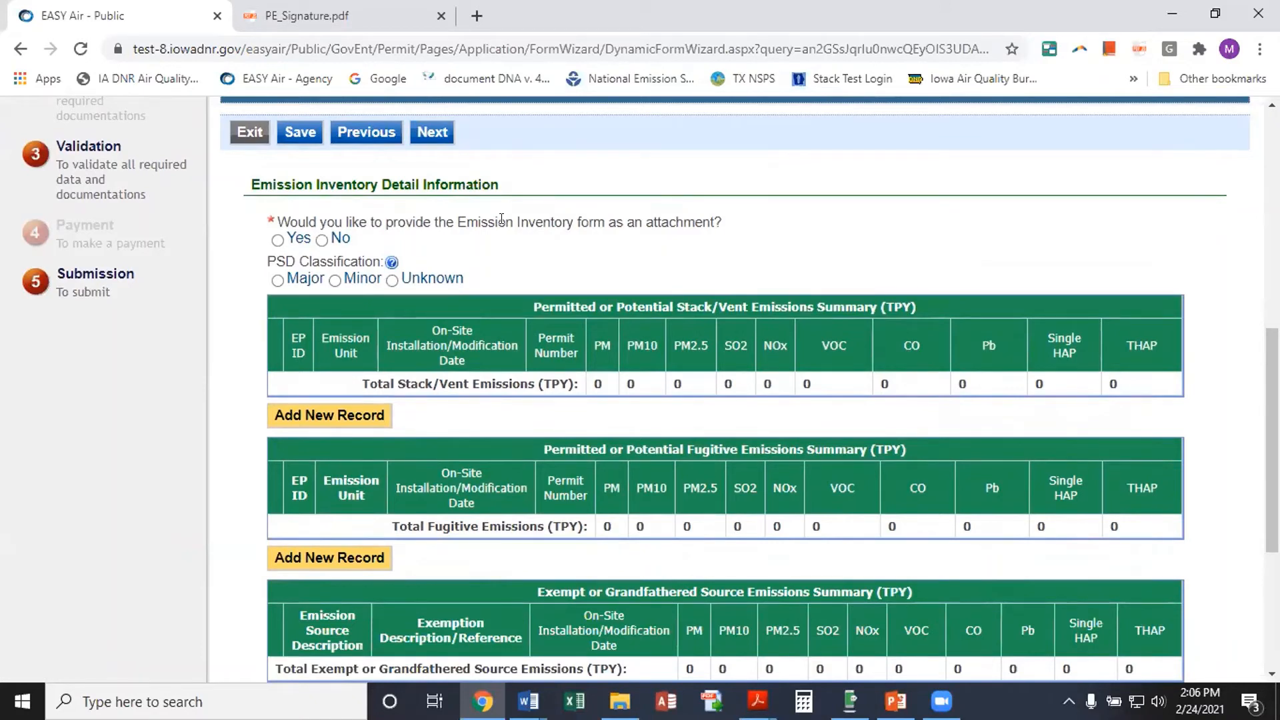
{"action": "left_click", "coordinate": [322, 240]}
{"action": "left_click", "coordinate": [335, 280]}
{"action": "scroll", "coordinate": [568, 264], "scroll_direction": "down", "scroll_amount": 1}
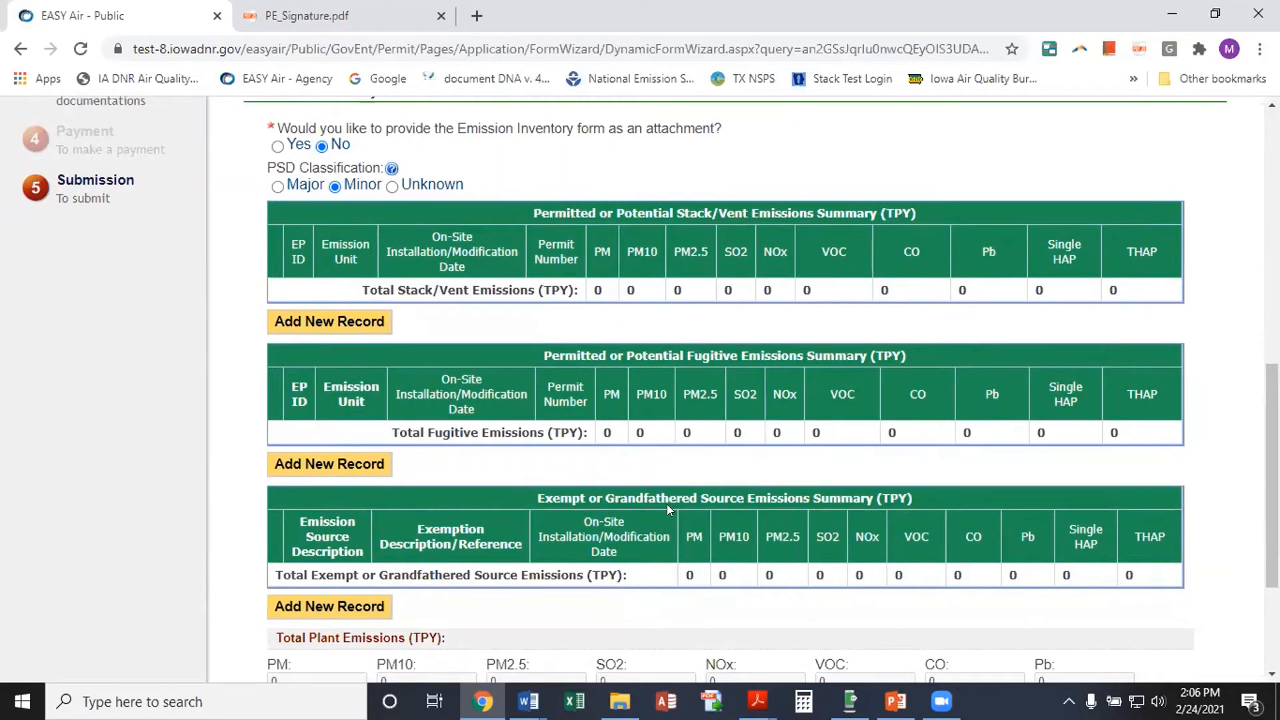
Add a new stack/vent record for EU 12a, unit GR(ID: EU-12b), dated 02/28/2021
{"action": "left_click", "coordinate": [301, 322]}
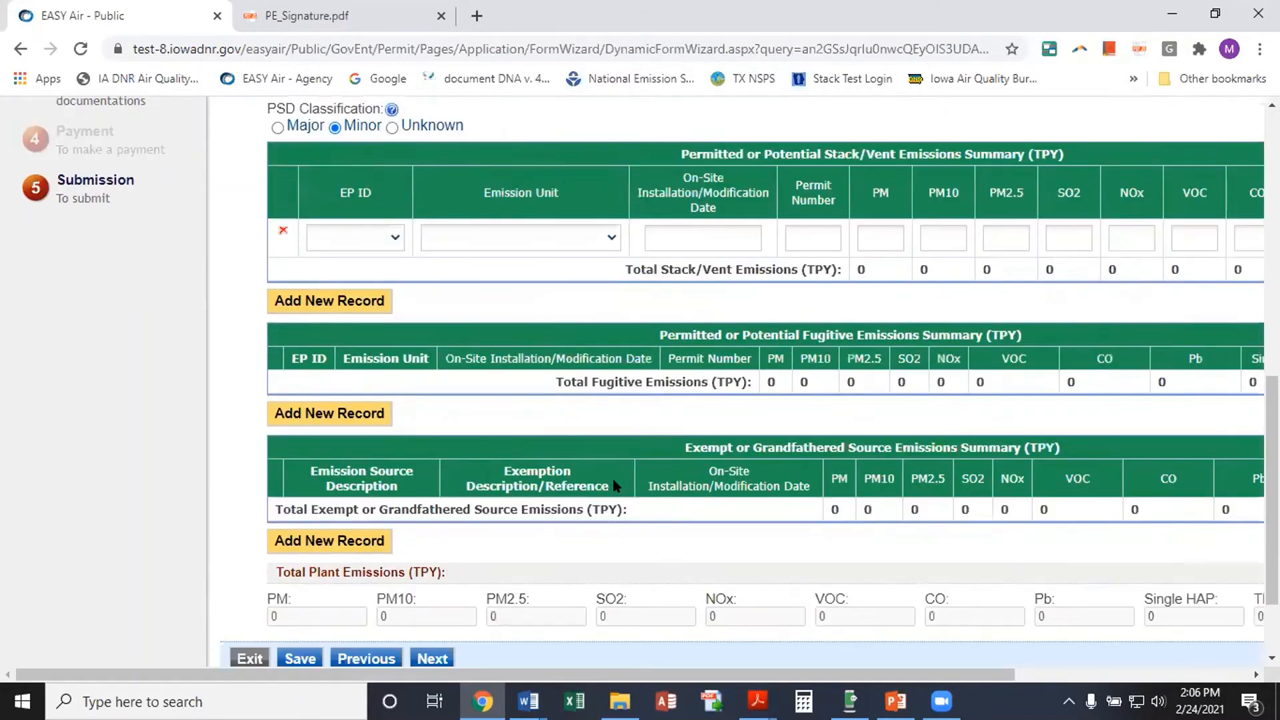
{"action": "mouse_move", "coordinate": [538, 462]}
{"action": "left_click", "coordinate": [396, 237]}
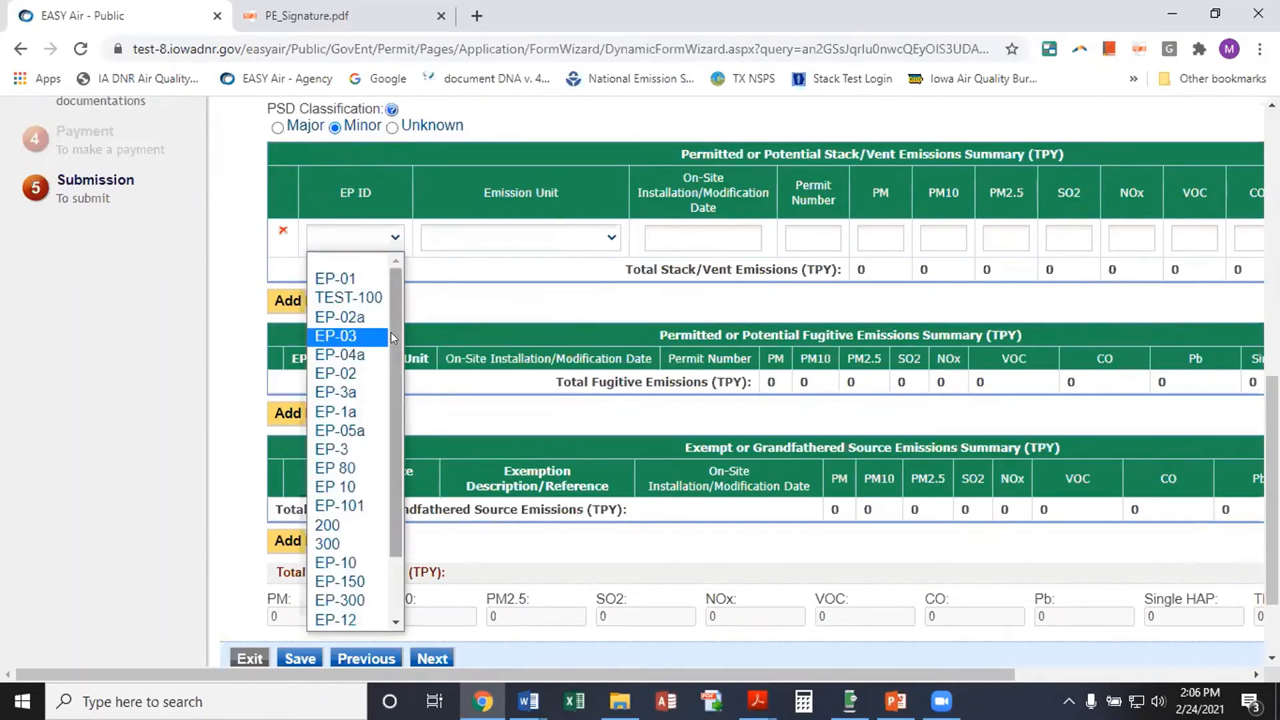
{"action": "left_click_drag", "start_coordinate": [390, 332], "coordinate": [390, 438]}
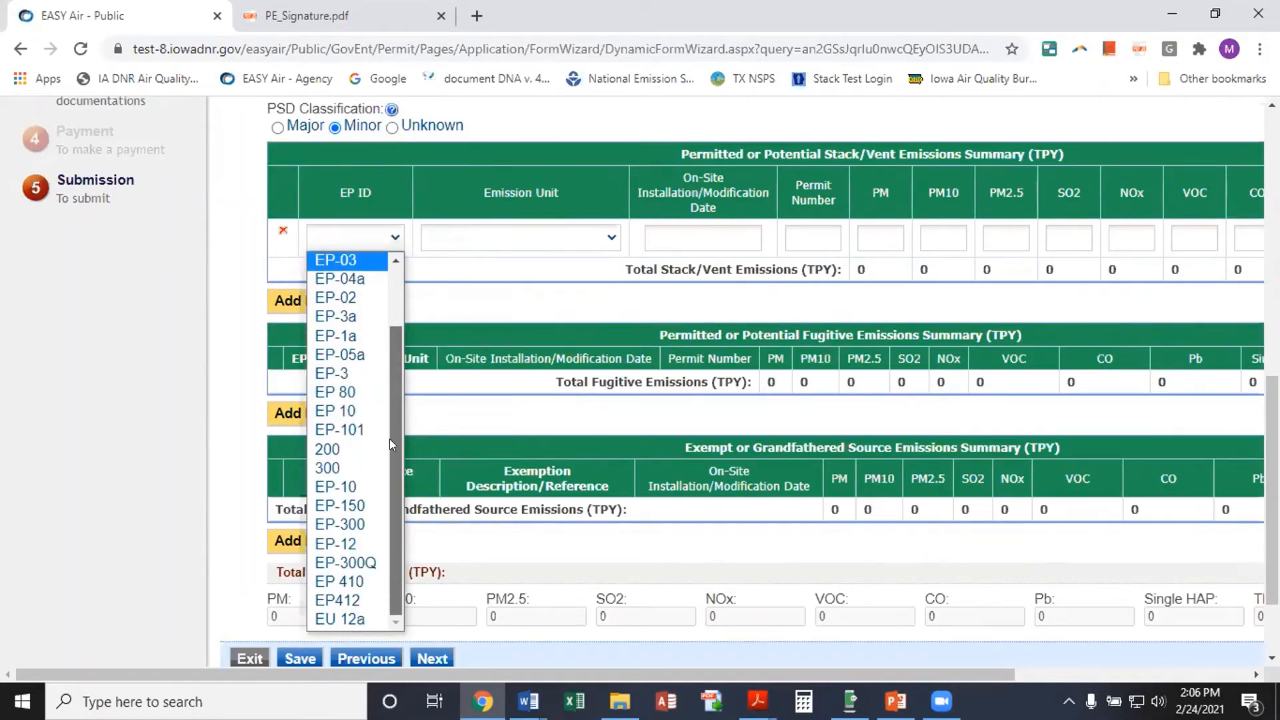
{"action": "left_click", "coordinate": [334, 618]}
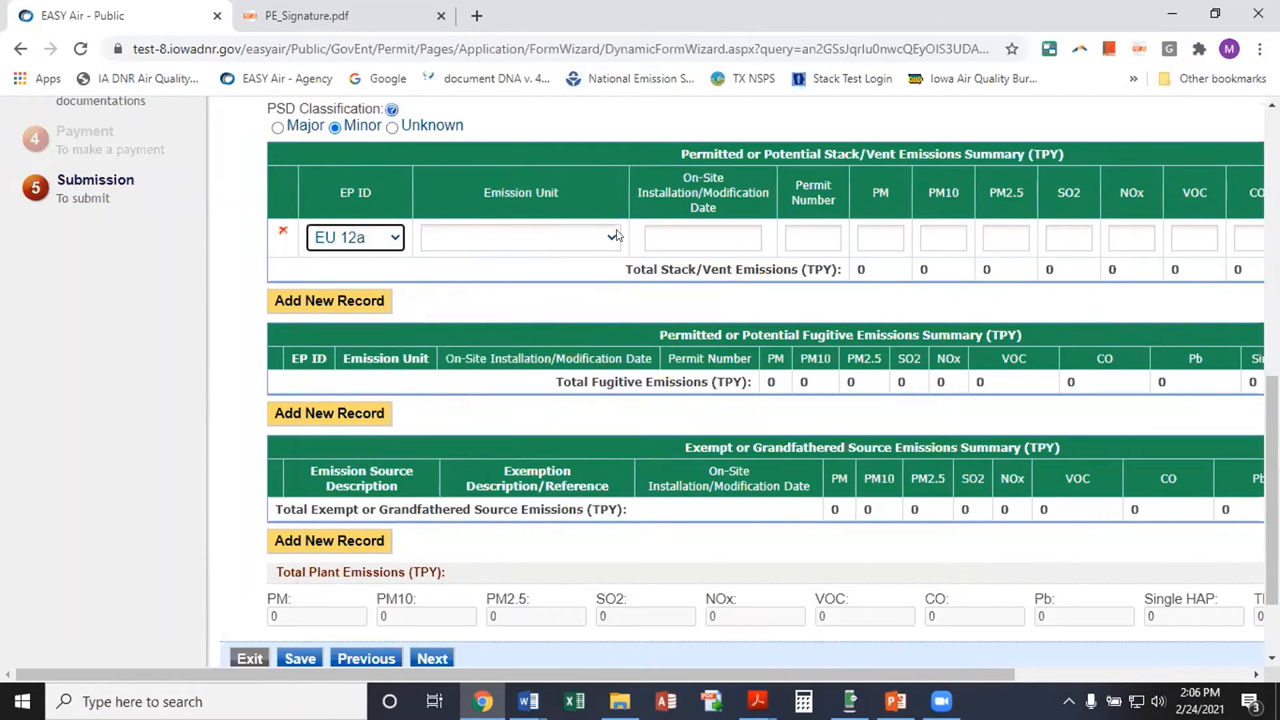
{"action": "left_click", "coordinate": [611, 238]}
{"action": "scroll", "coordinate": [514, 373], "scroll_direction": "down", "scroll_amount": 2}
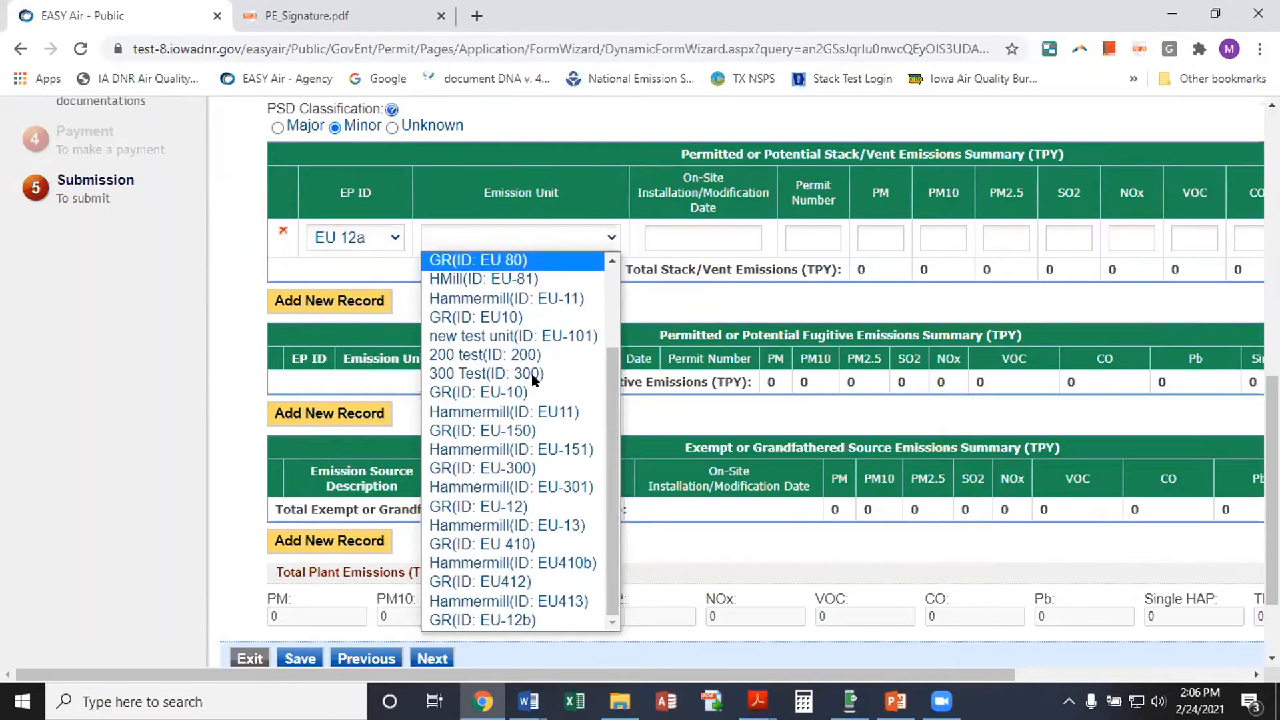
{"action": "left_click", "coordinate": [532, 620]}
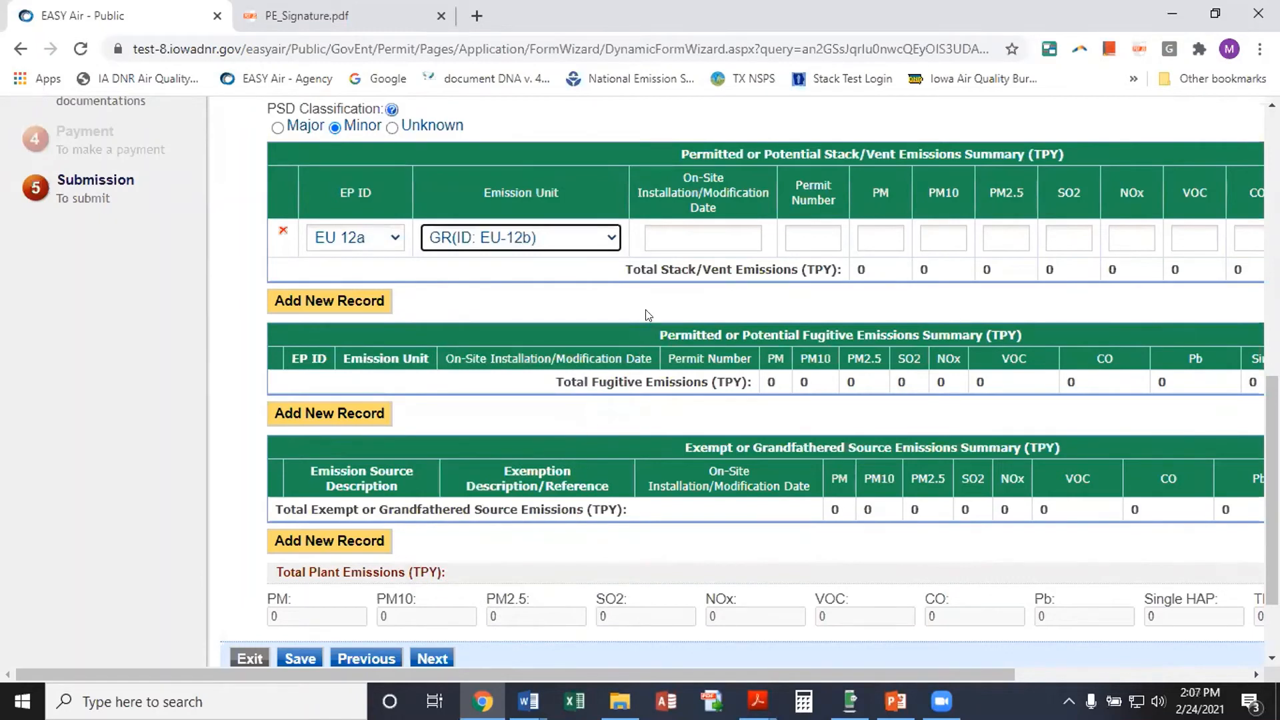
{"action": "left_click", "coordinate": [660, 233]}
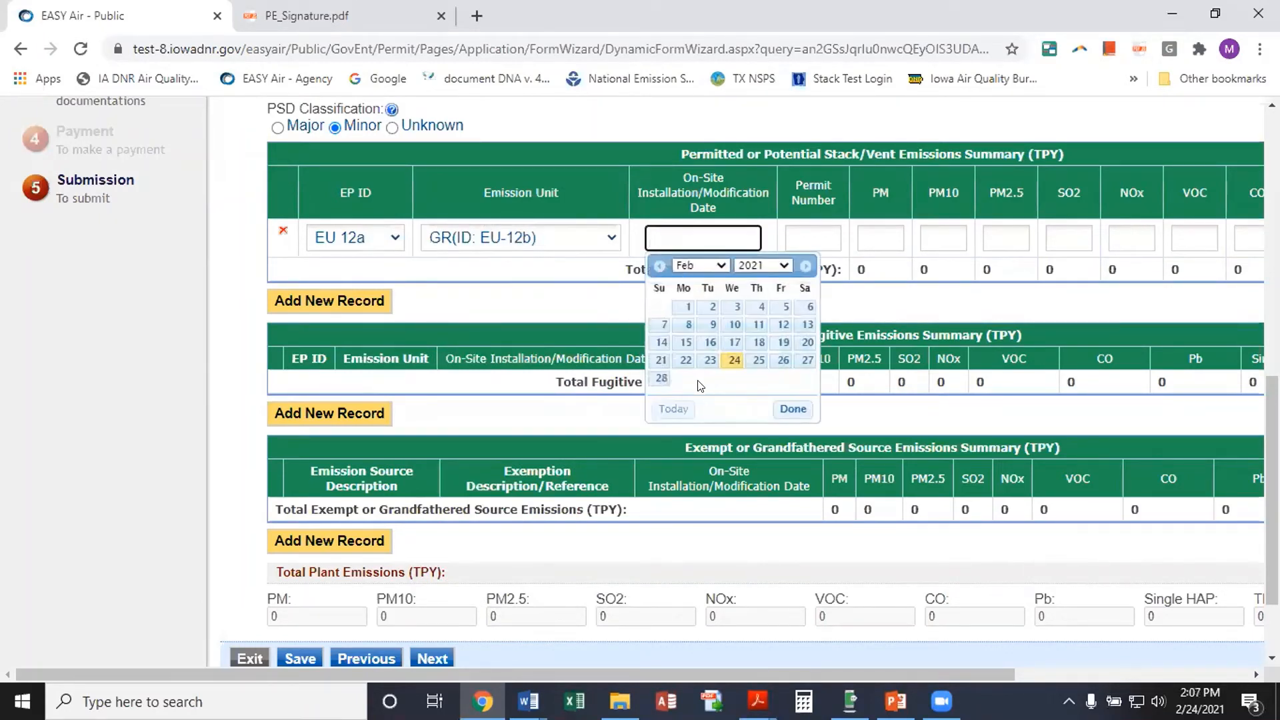
{"action": "left_click", "coordinate": [659, 378]}
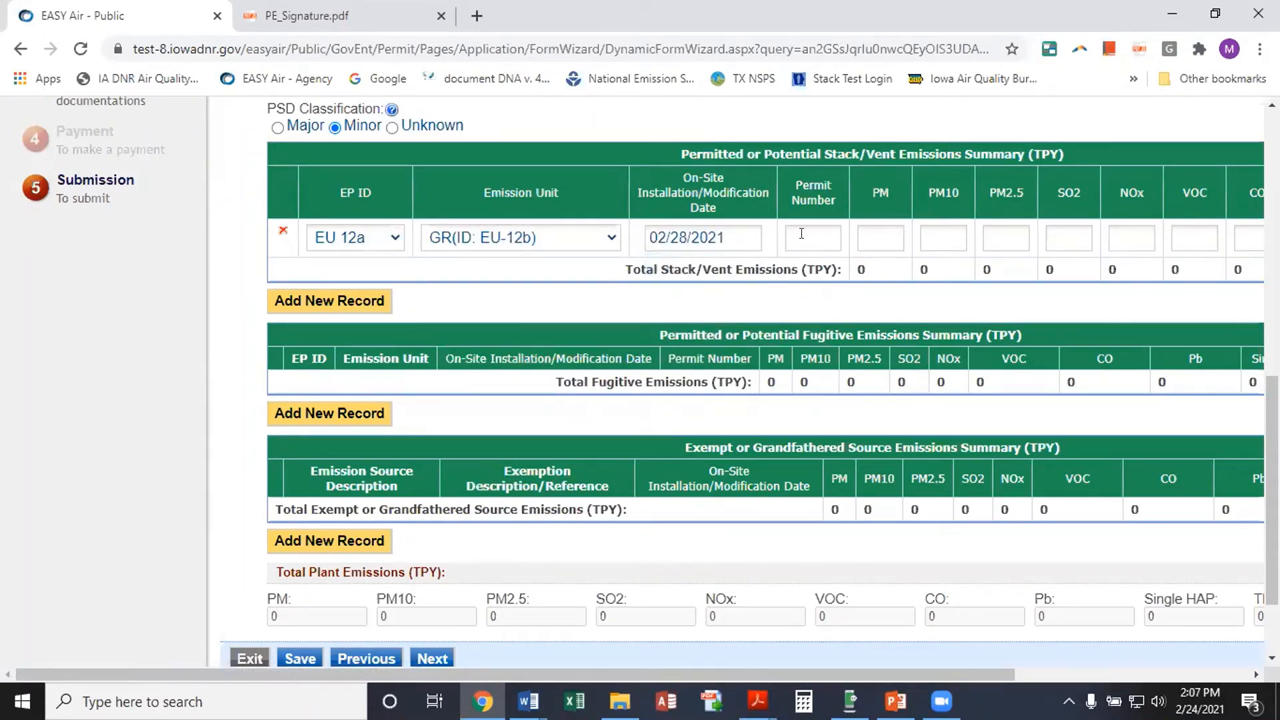
Enter permit number TBD and 3.0 for PM, PM10 and PM2.5 in the new row
{"action": "left_click", "coordinate": [801, 234]}
{"action": "type", "text": "TBD"}
{"action": "left_click", "coordinate": [861, 235]}
{"action": "type", "text": "3.0"}
{"action": "left_click", "coordinate": [928, 237]}
{"action": "type", "text": "3.0"}
{"action": "left_click", "coordinate": [986, 225]}
{"action": "type", "text": "3.0"}
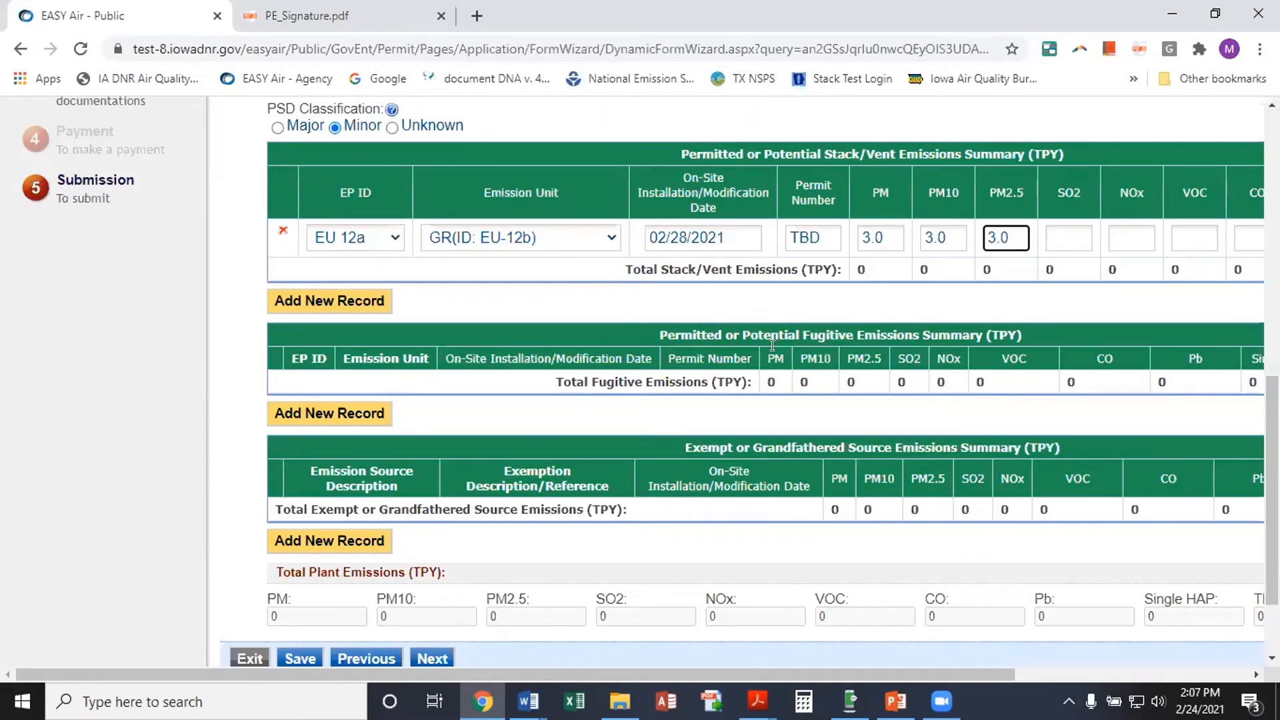
Save the inventory and confirm stack/vent and Total Plant Emissions show 3.0 TPY for PM, PM10, PM2.5
{"action": "scroll", "coordinate": [772, 344], "scroll_direction": "up", "scroll_amount": 10}
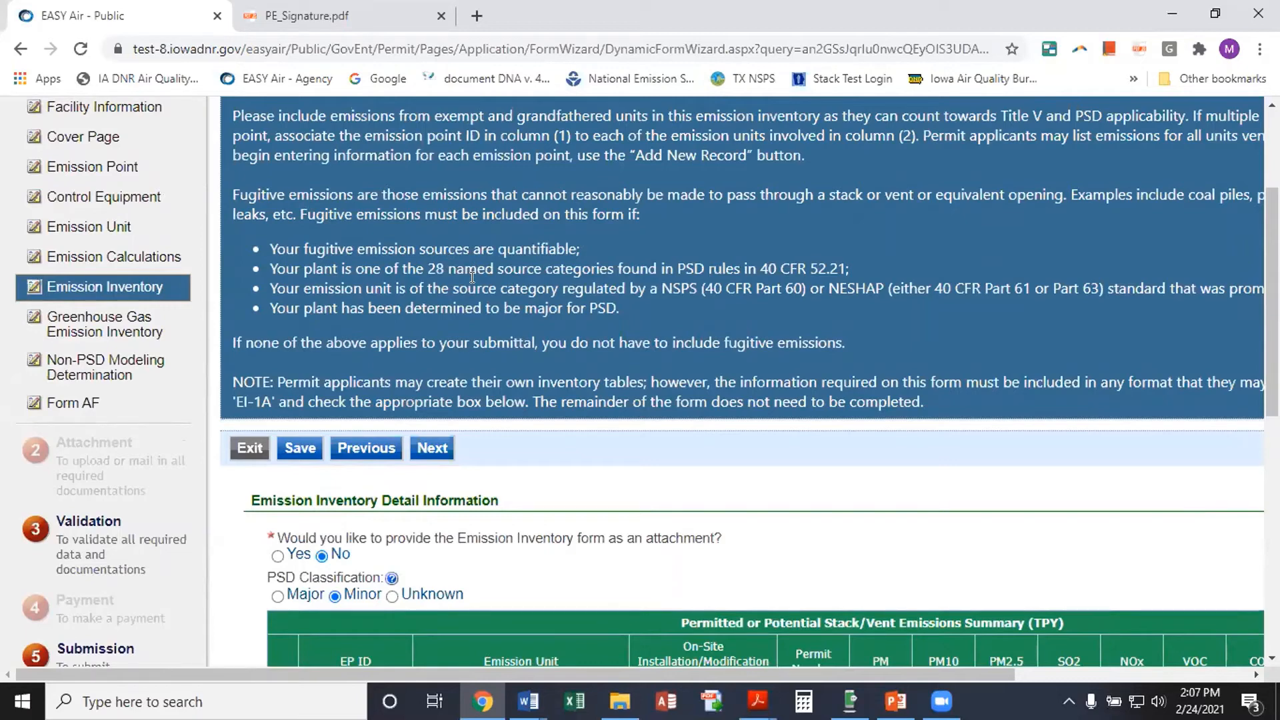
{"action": "scroll", "coordinate": [473, 277], "scroll_direction": "down", "scroll_amount": 7}
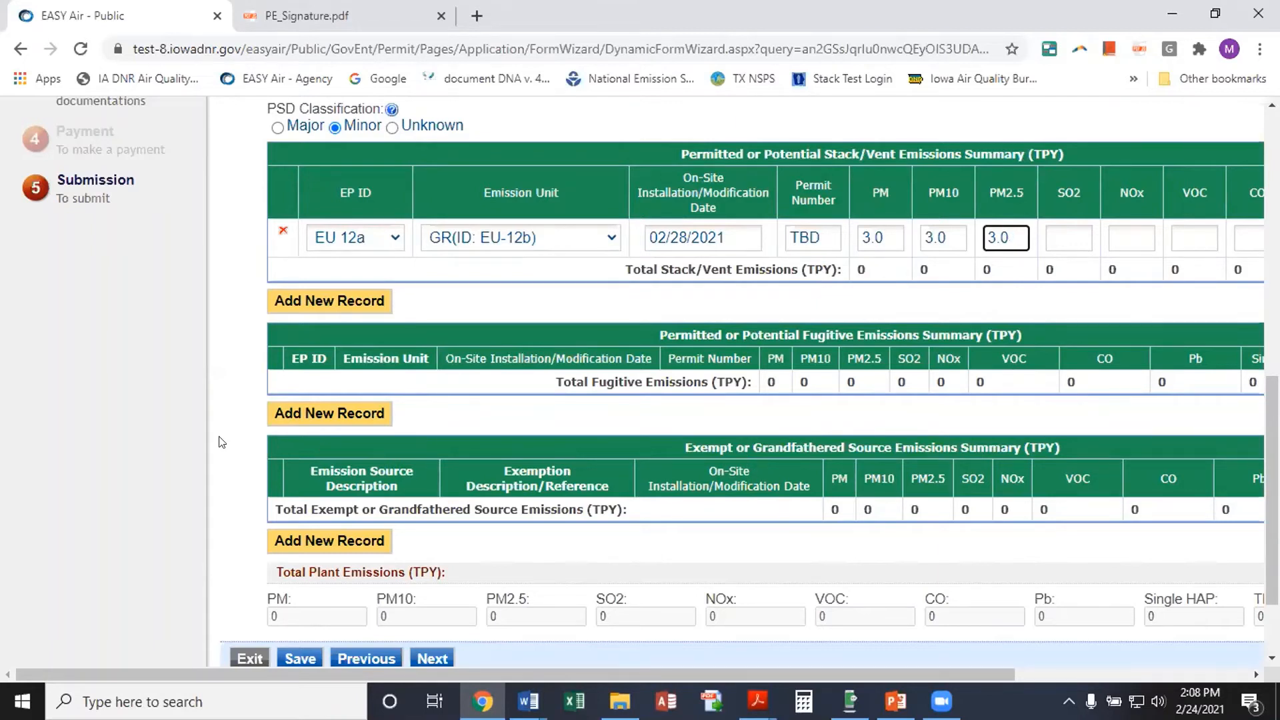
{"action": "scroll", "coordinate": [224, 441], "scroll_direction": "down", "scroll_amount": 3}
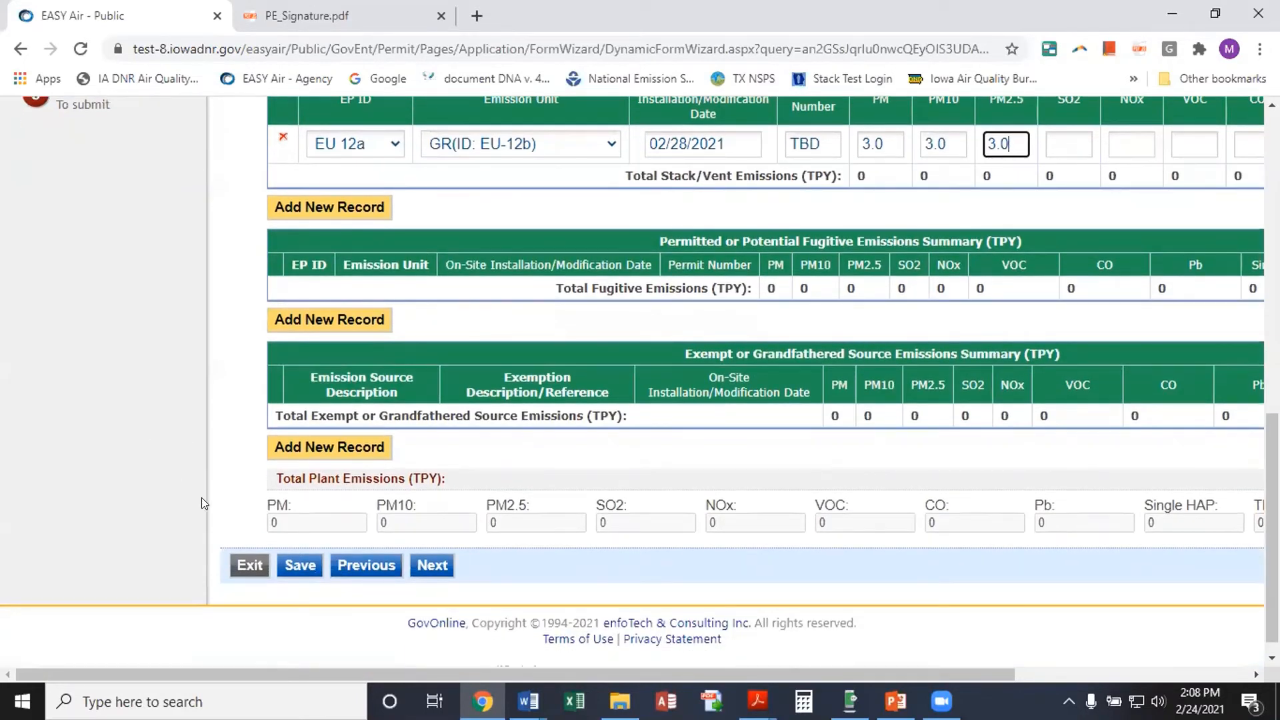
{"action": "left_click", "coordinate": [301, 566]}
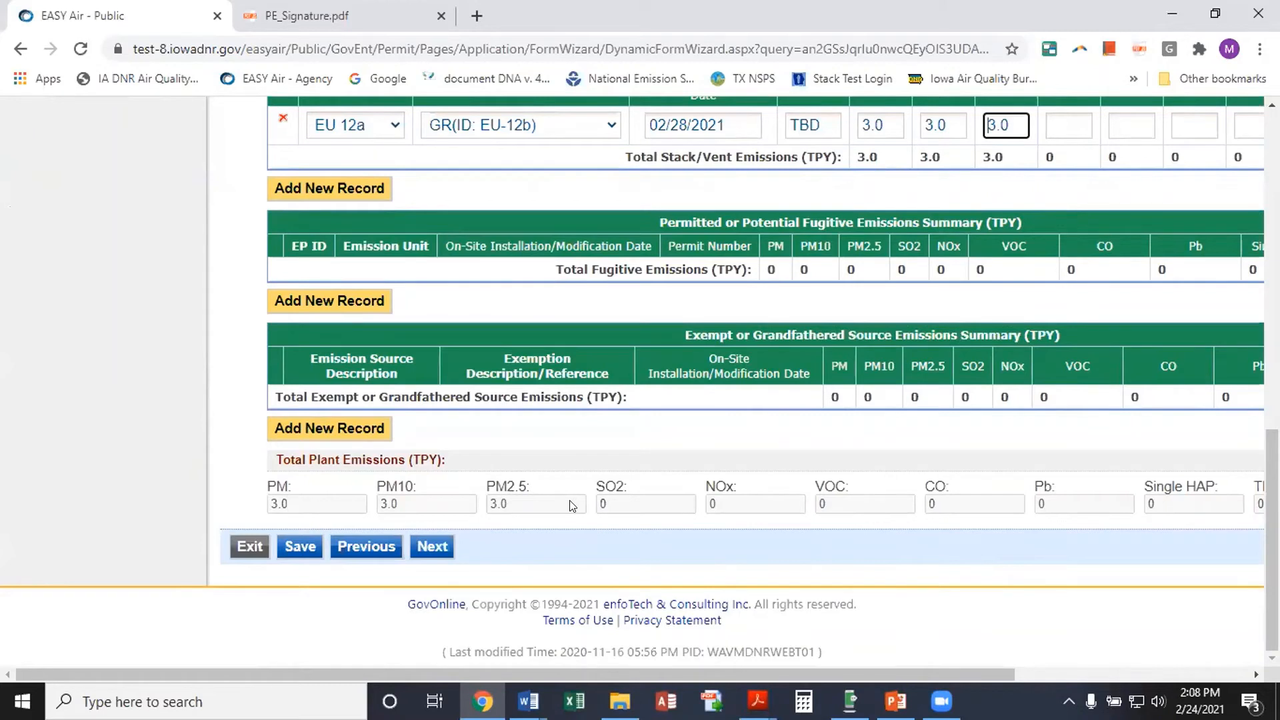
{"action": "scroll", "coordinate": [570, 505], "scroll_direction": "up", "scroll_amount": 2}
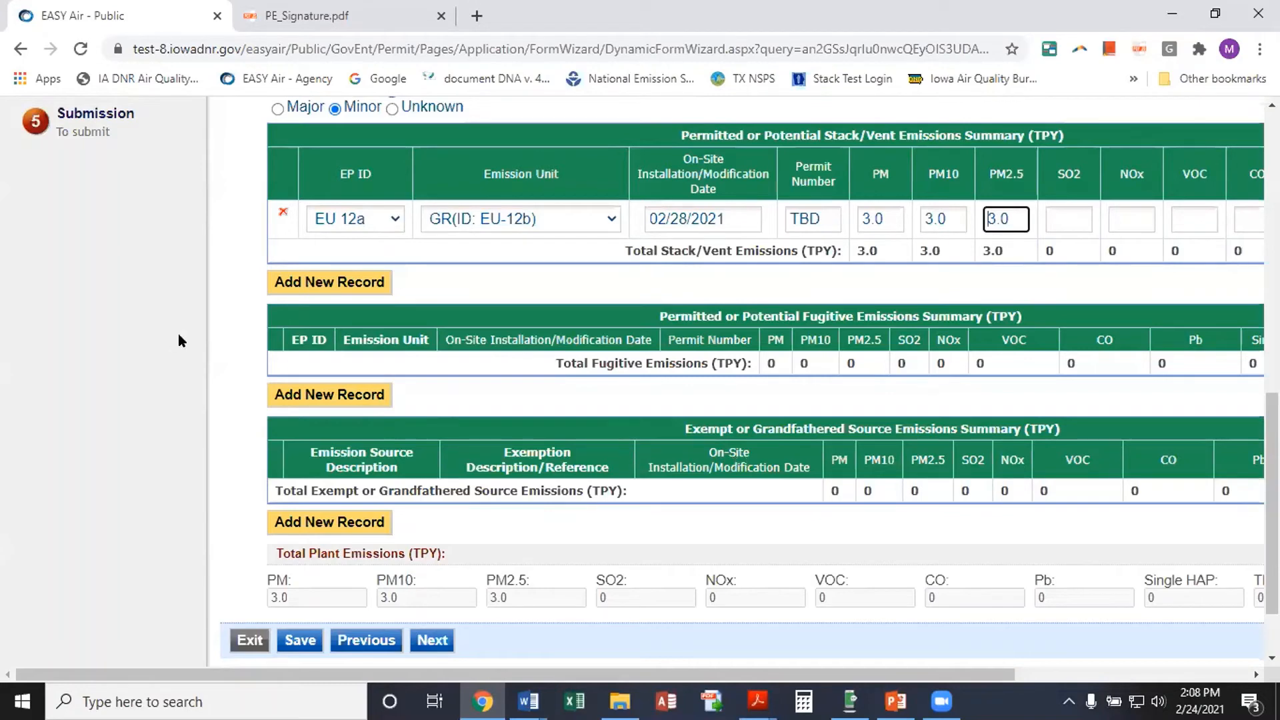
{"action": "scroll", "coordinate": [178, 333], "scroll_direction": "up", "scroll_amount": 2}
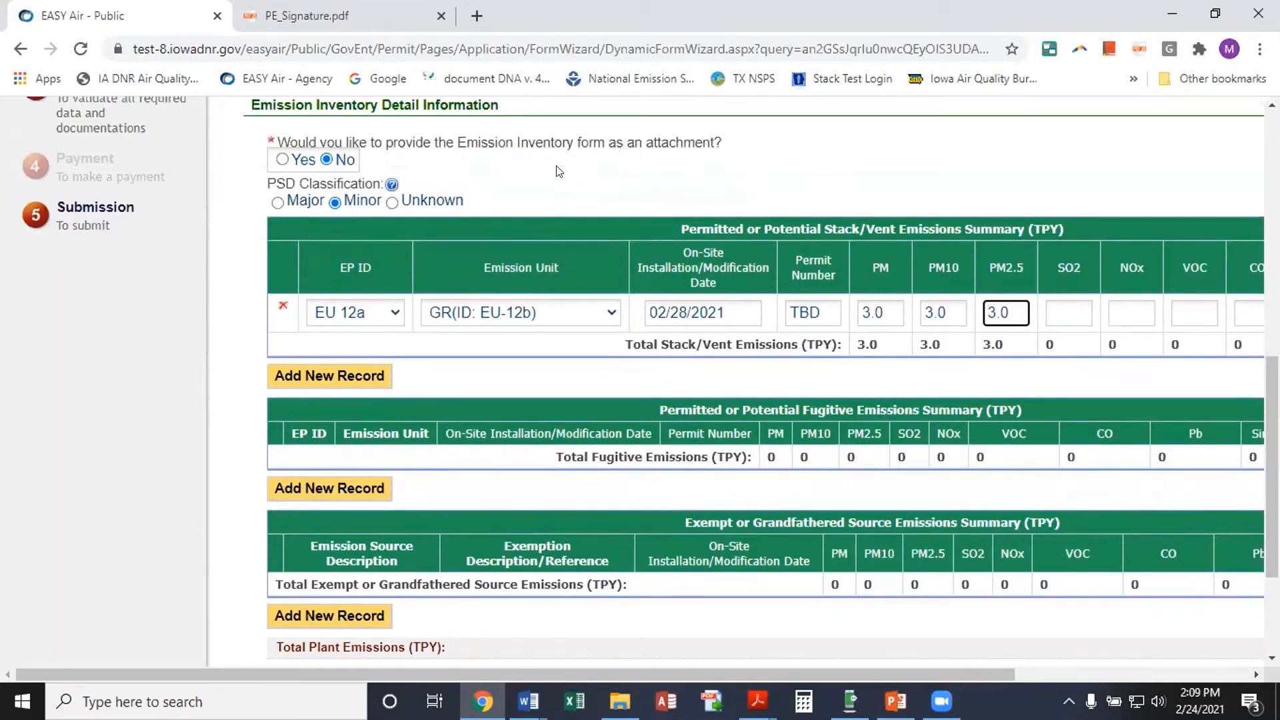
{"action": "scroll", "coordinate": [540, 170], "scroll_direction": "down", "scroll_amount": 2}
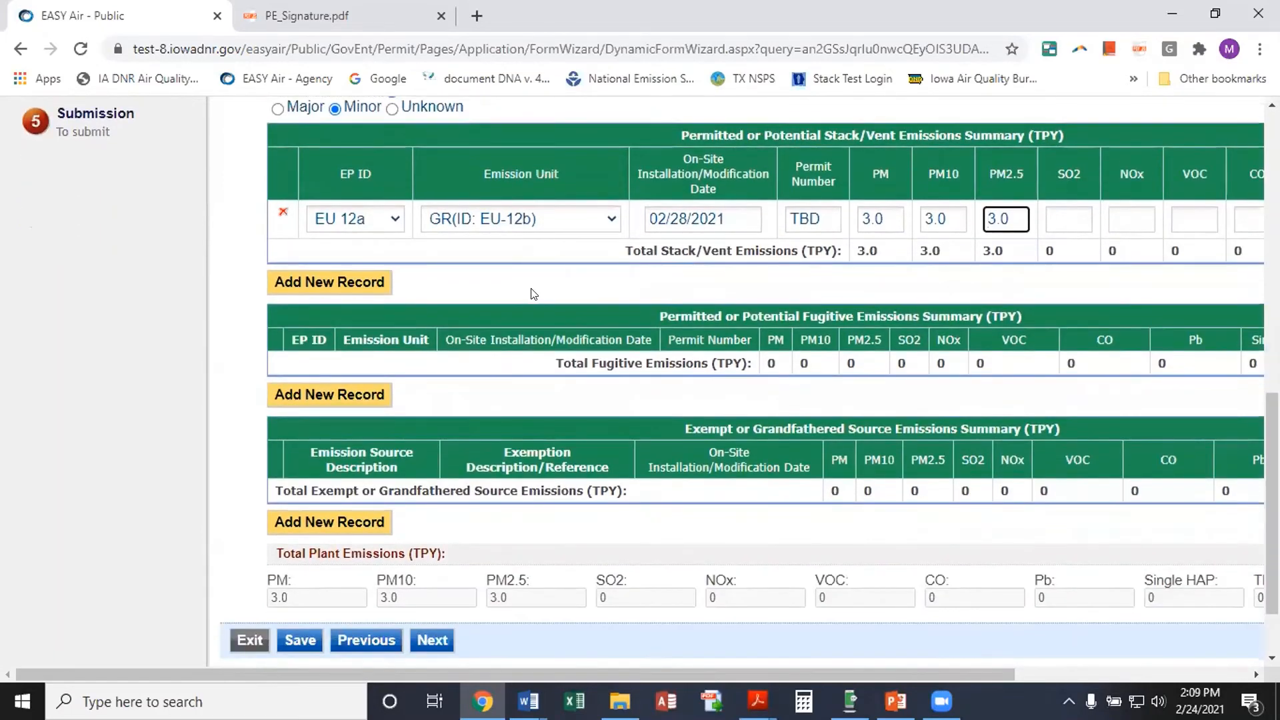
{"action": "scroll", "coordinate": [533, 293], "scroll_direction": "down", "scroll_amount": 2}
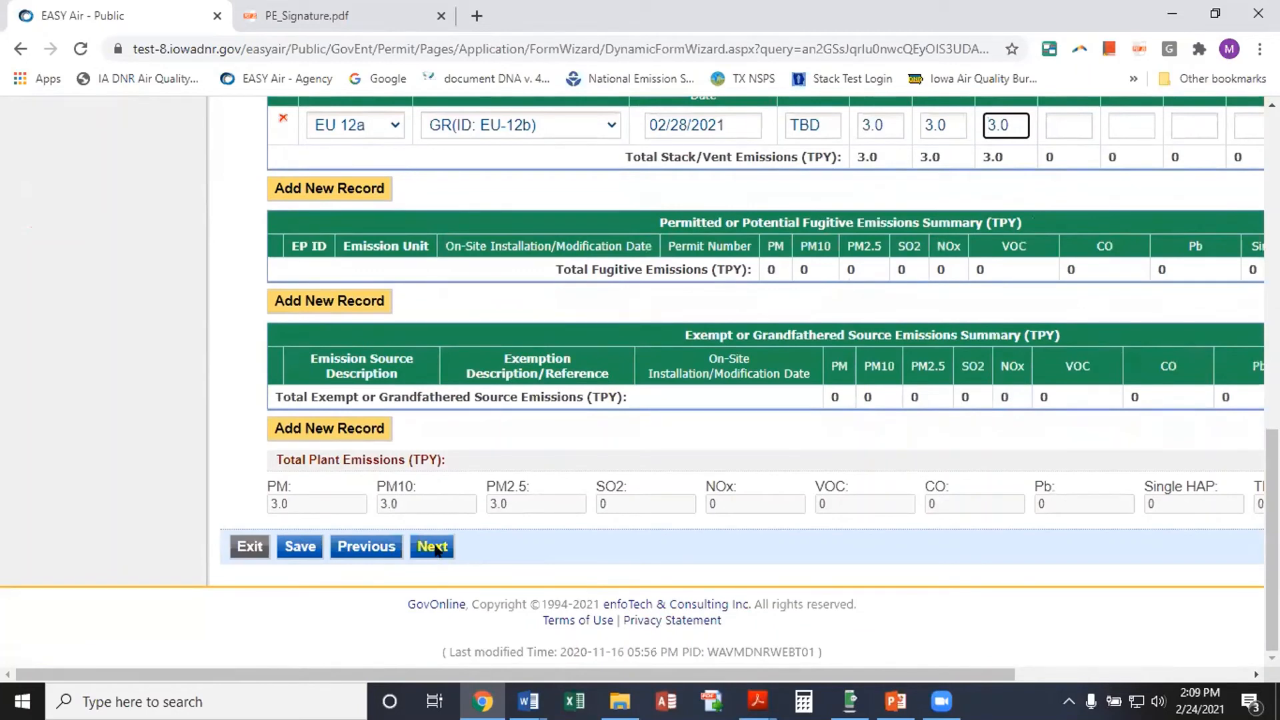
Advance to the Greenhouse Gas Emission Inventory page, then return to Emission Calculations via the Wizard Panel
{"action": "left_click", "coordinate": [432, 547]}
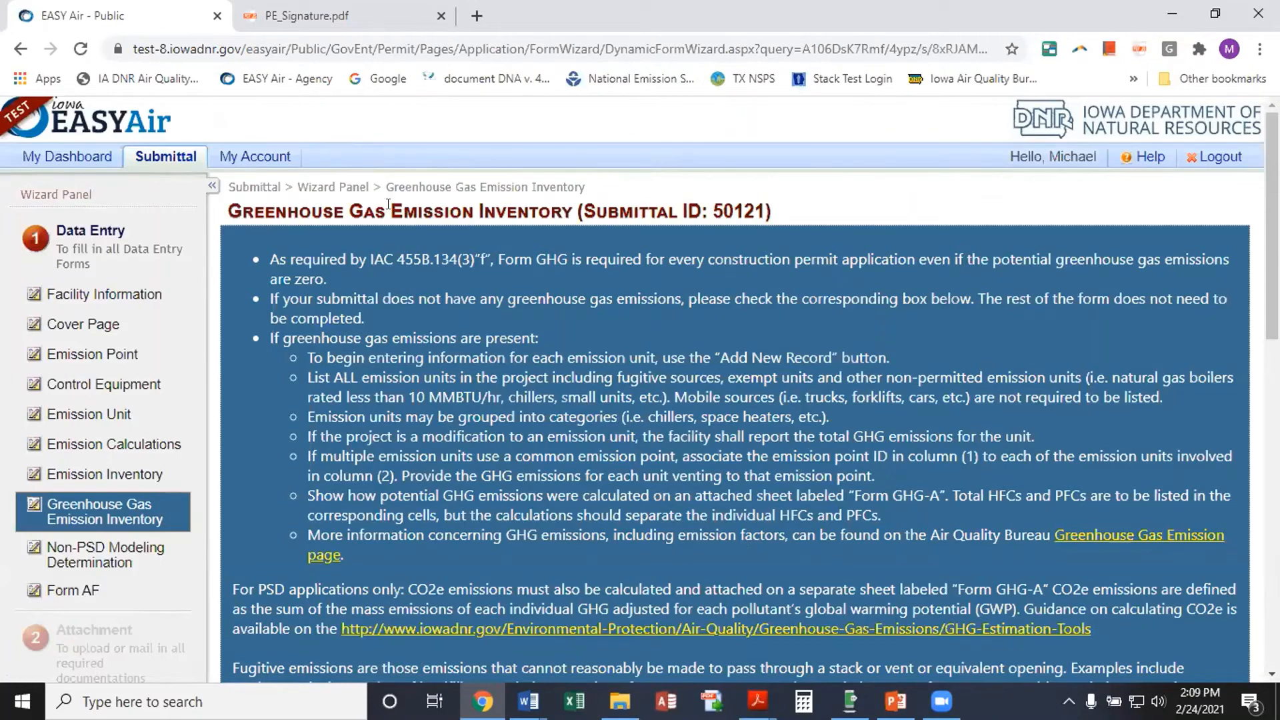
{"action": "left_click", "coordinate": [175, 444]}
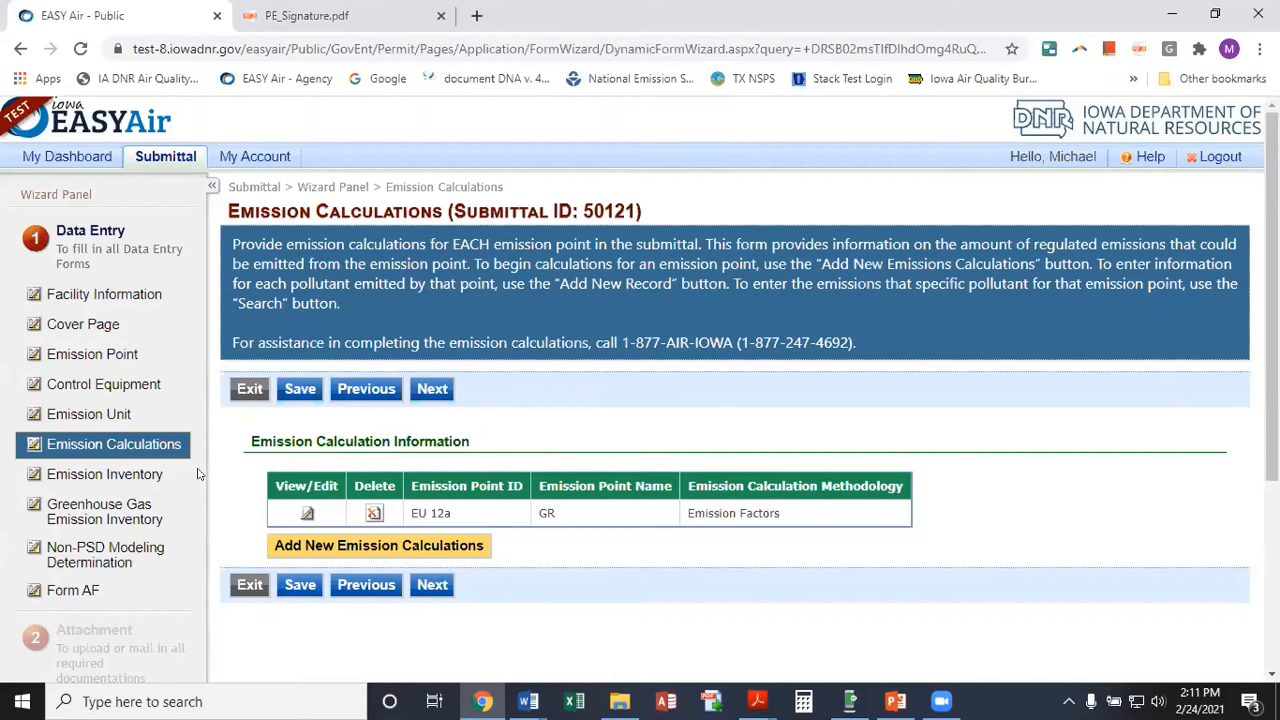
Open the Greenhouse Gas Emission Inventory form and scroll down to its declaration checkbox
{"action": "left_click", "coordinate": [103, 512]}
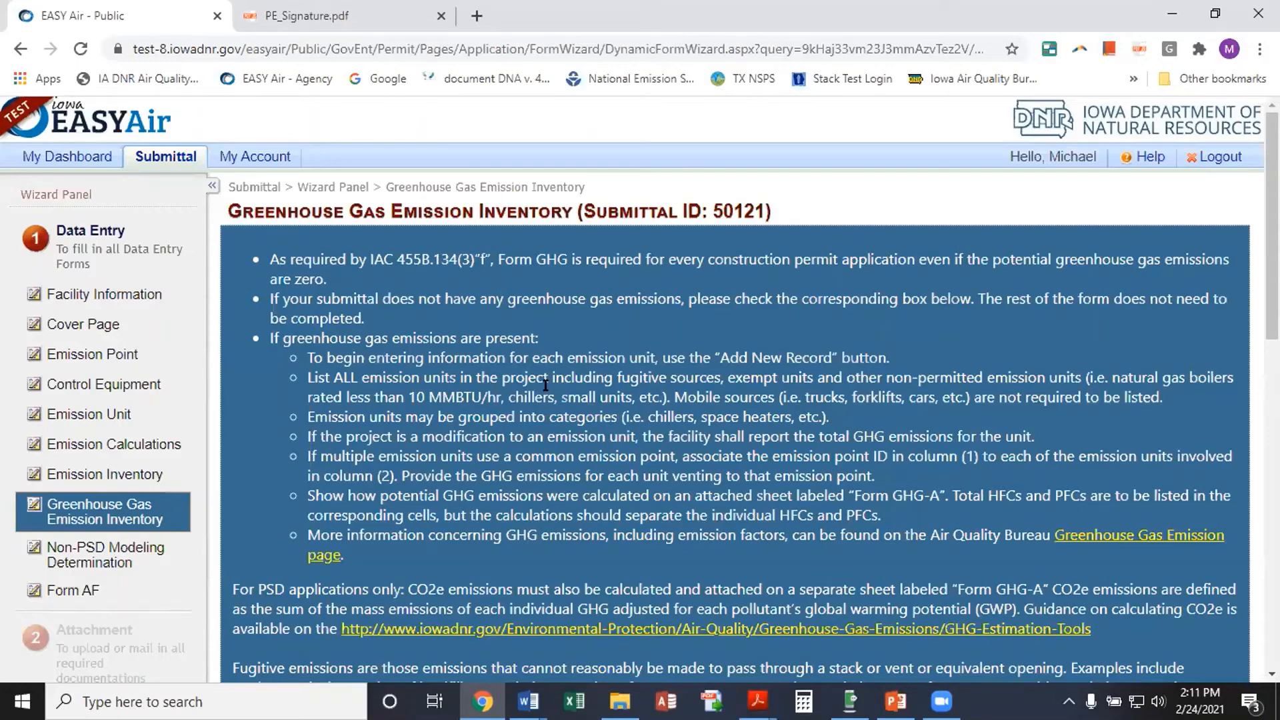
{"action": "scroll", "coordinate": [546, 412], "scroll_direction": "down", "scroll_amount": 1}
{"action": "scroll", "coordinate": [545, 412], "scroll_direction": "down", "scroll_amount": 3}
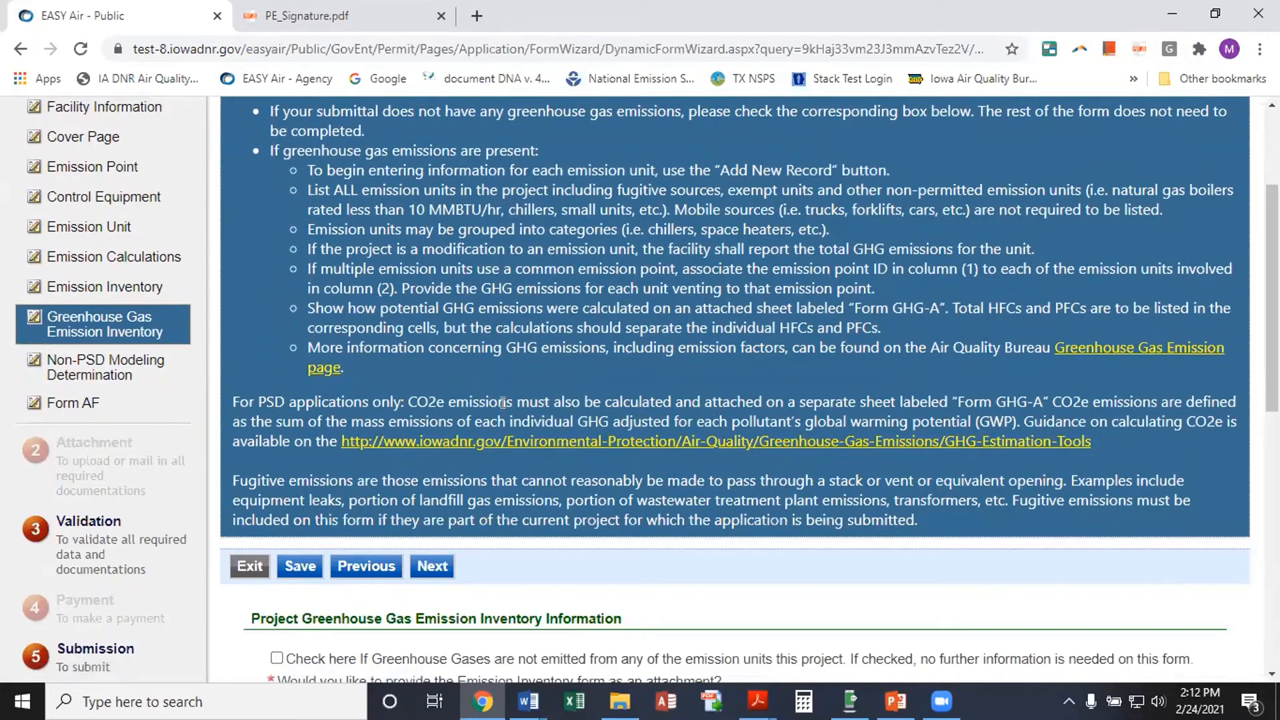
{"action": "scroll", "coordinate": [623, 391], "scroll_direction": "down", "scroll_amount": 1}
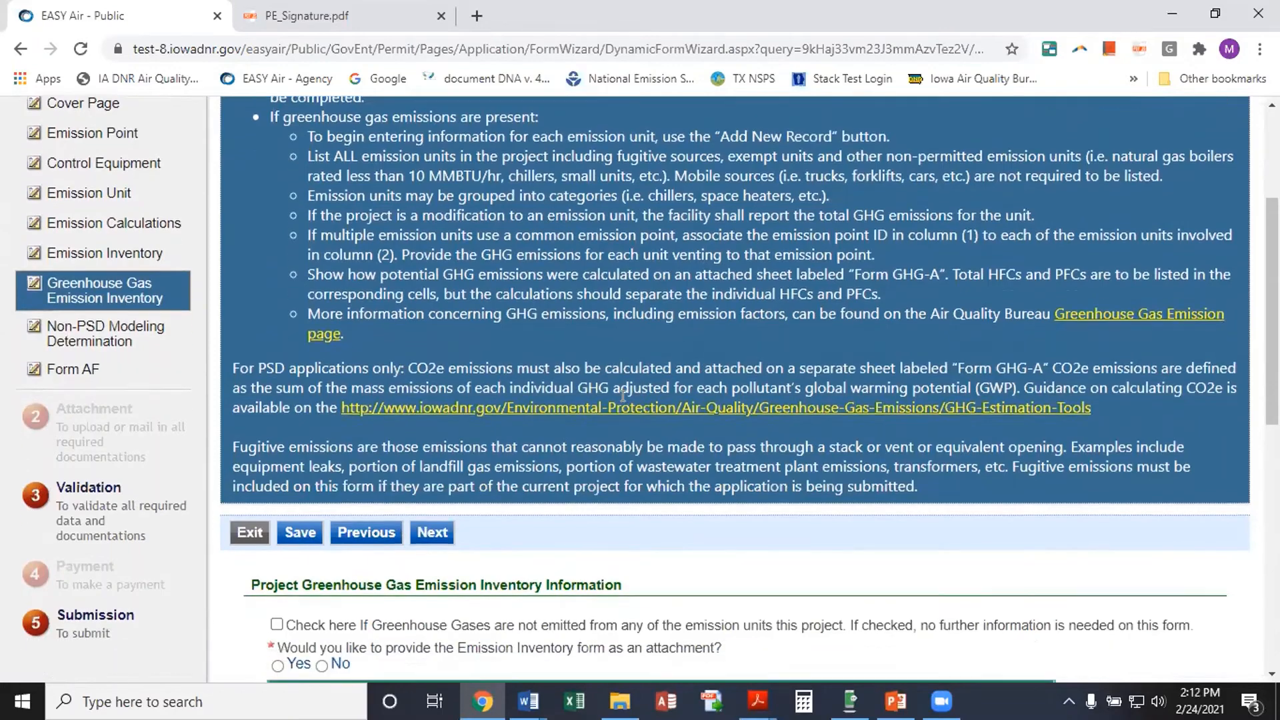
{"action": "scroll", "coordinate": [622, 391], "scroll_direction": "down", "scroll_amount": 3}
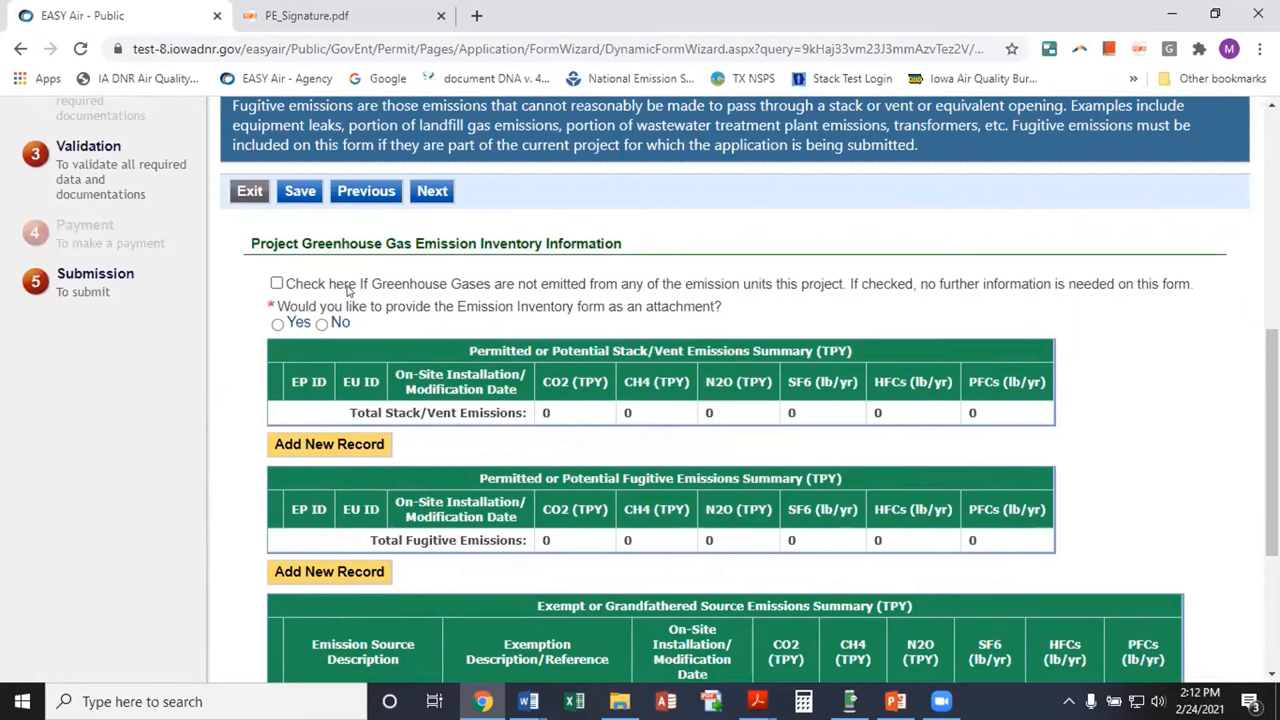
Tick 'Check here if Greenhouse Gases are not emitted' and advance to Non-PSD Modeling Determination
{"action": "left_click", "coordinate": [294, 282]}
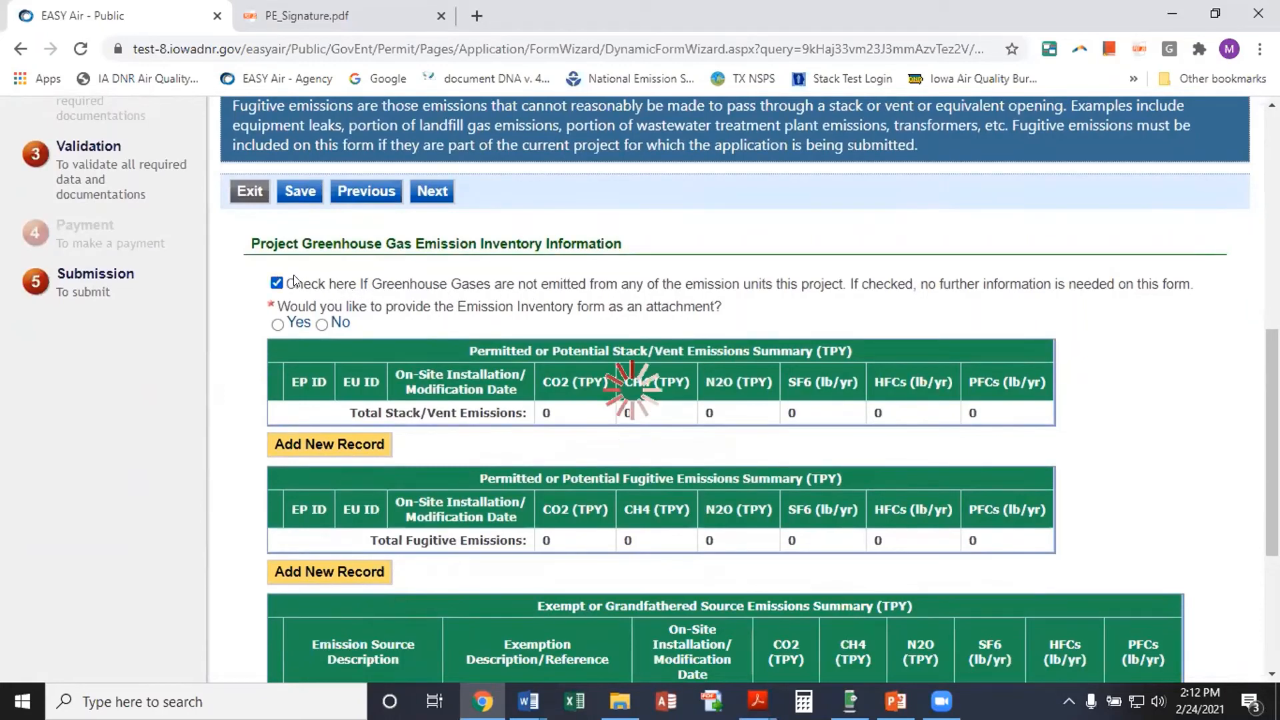
{"action": "left_click", "coordinate": [277, 281]}
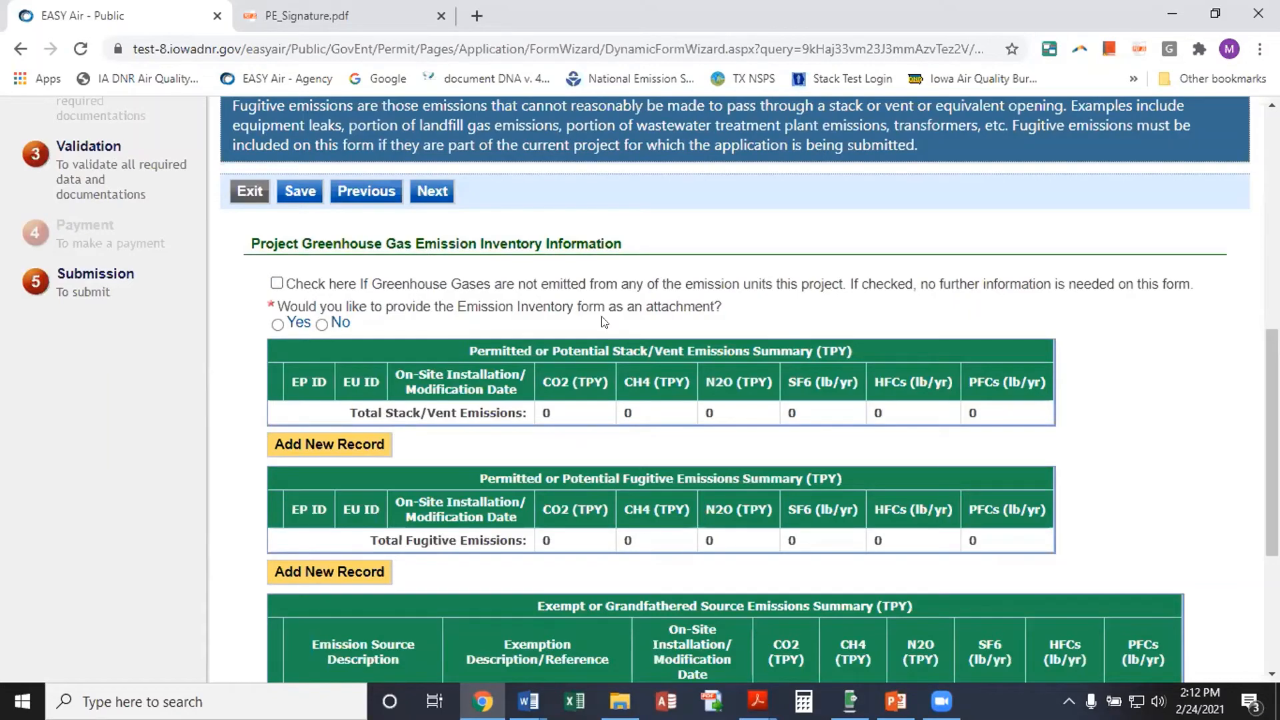
{"action": "scroll", "coordinate": [696, 298], "scroll_direction": "down", "scroll_amount": 1}
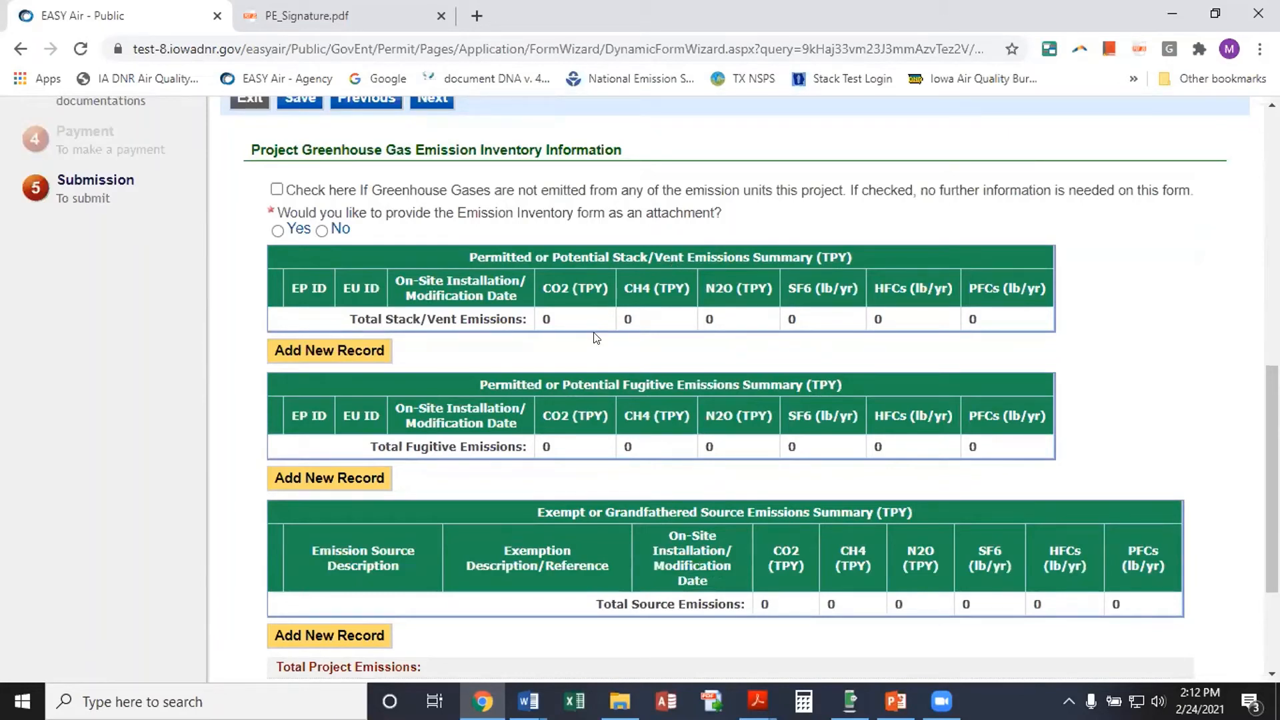
{"action": "scroll", "coordinate": [593, 345], "scroll_direction": "down", "scroll_amount": 1}
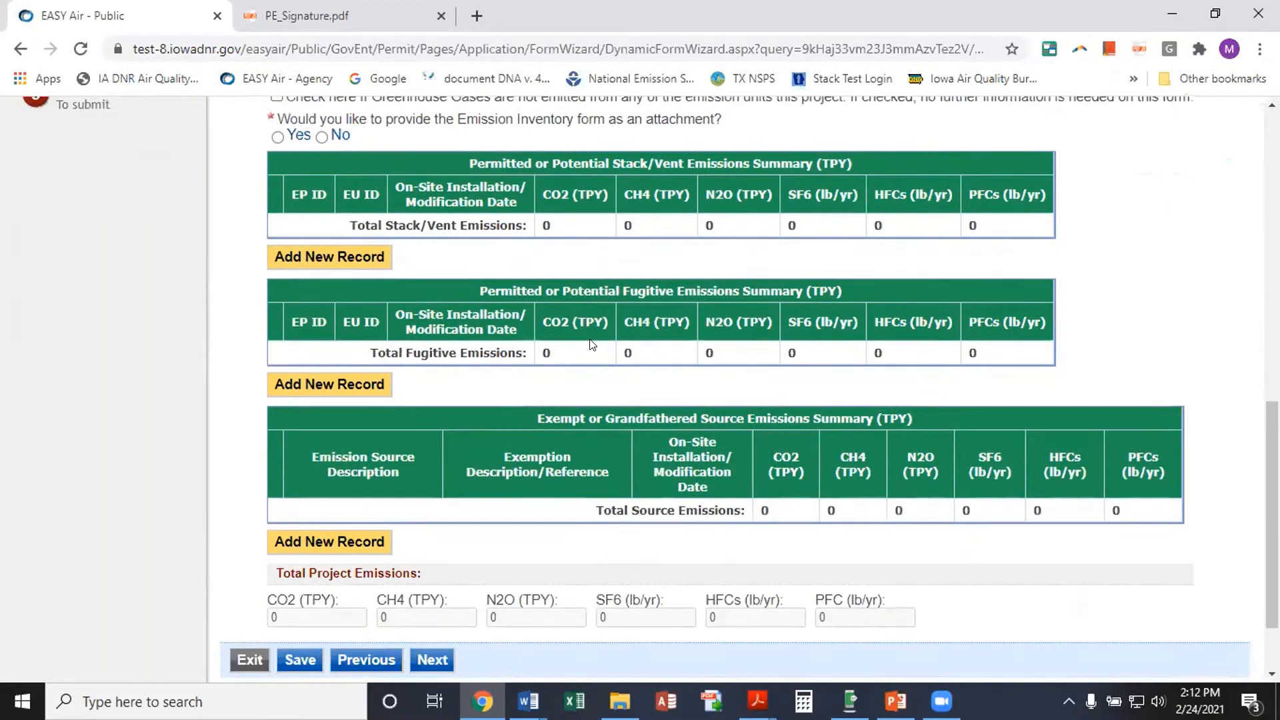
{"action": "scroll", "coordinate": [591, 344], "scroll_direction": "up", "scroll_amount": 2}
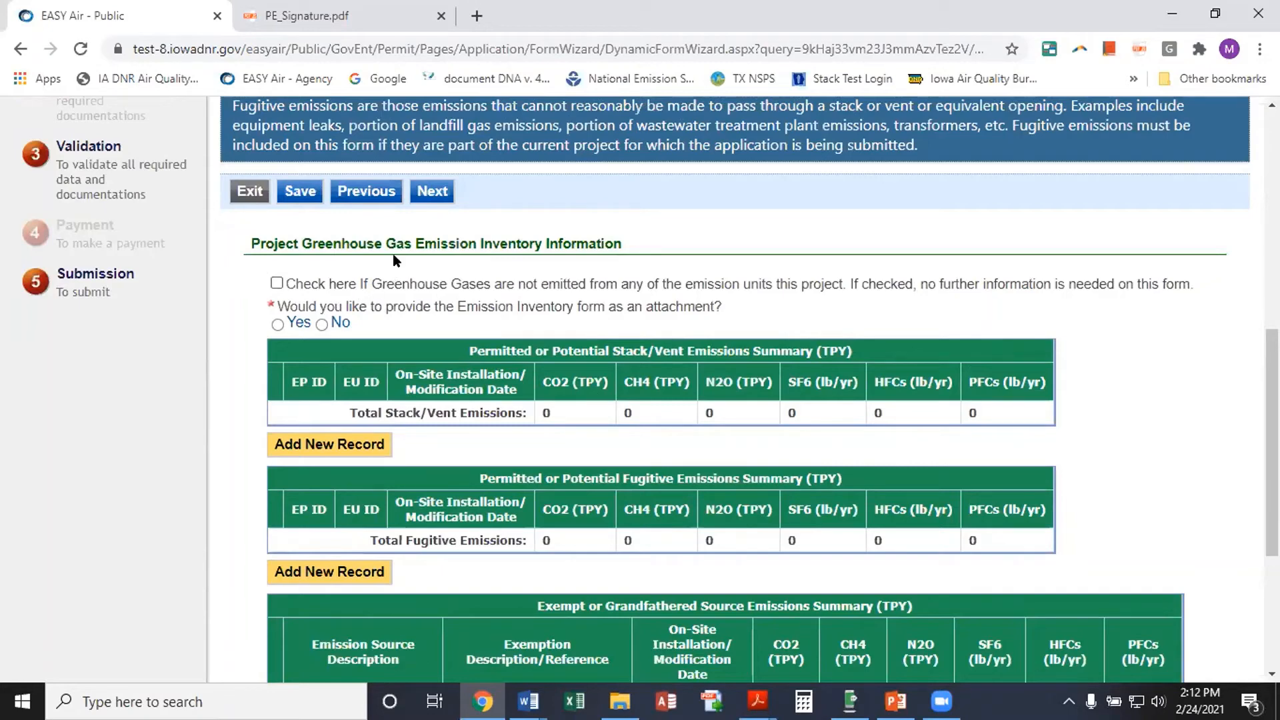
{"action": "left_click", "coordinate": [277, 283]}
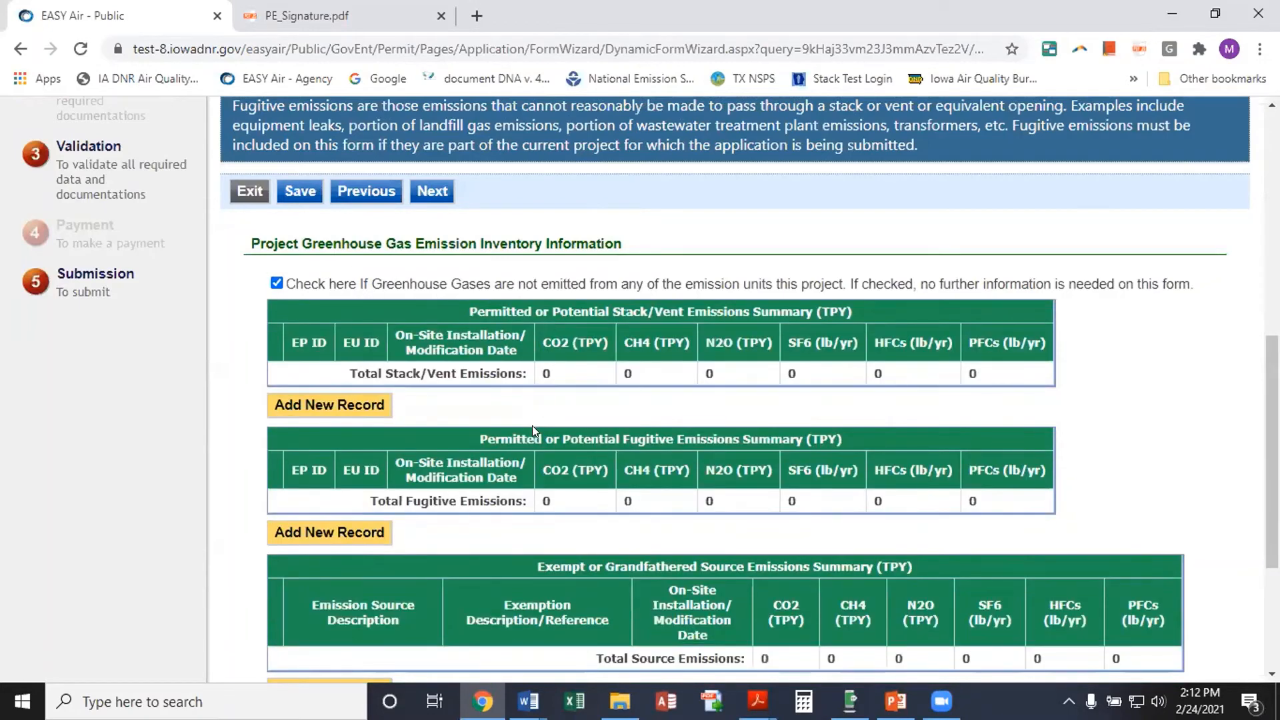
{"action": "left_click", "coordinate": [433, 193]}
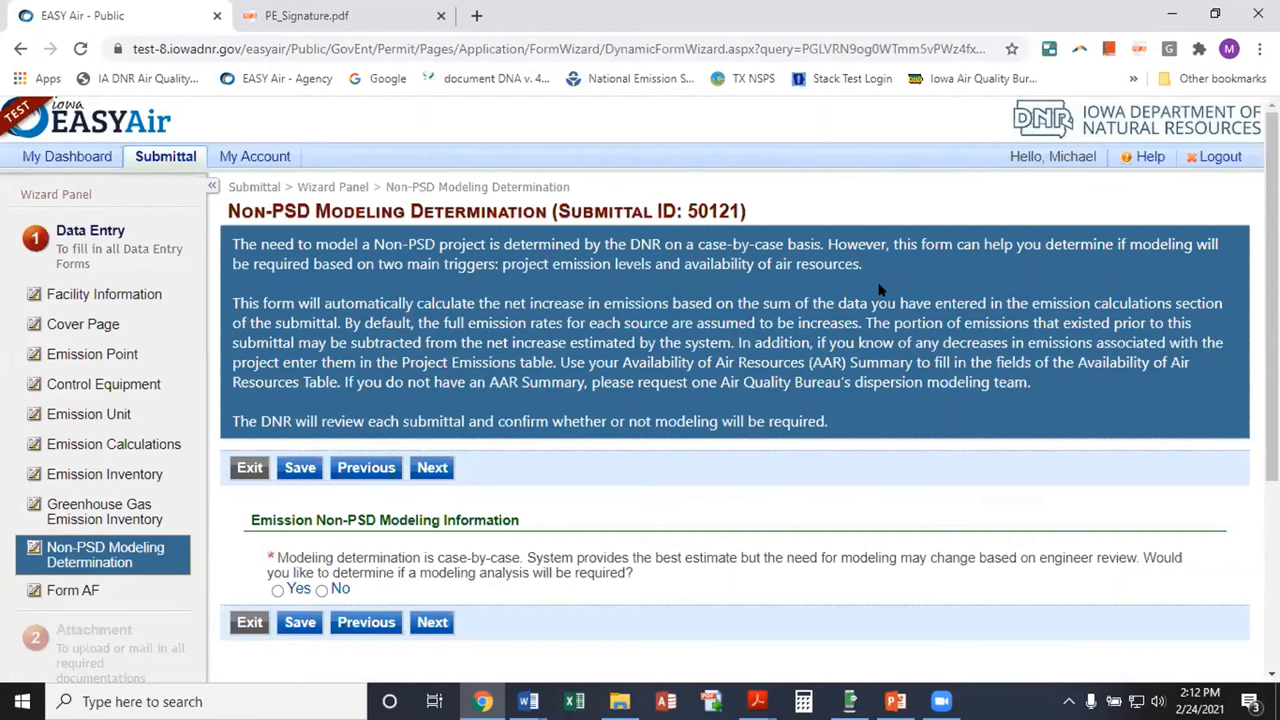
Answer Yes to a modeling determination and review the new tables, whose project emission totals read 0
{"action": "scroll", "coordinate": [735, 407], "scroll_direction": "down", "scroll_amount": 1}
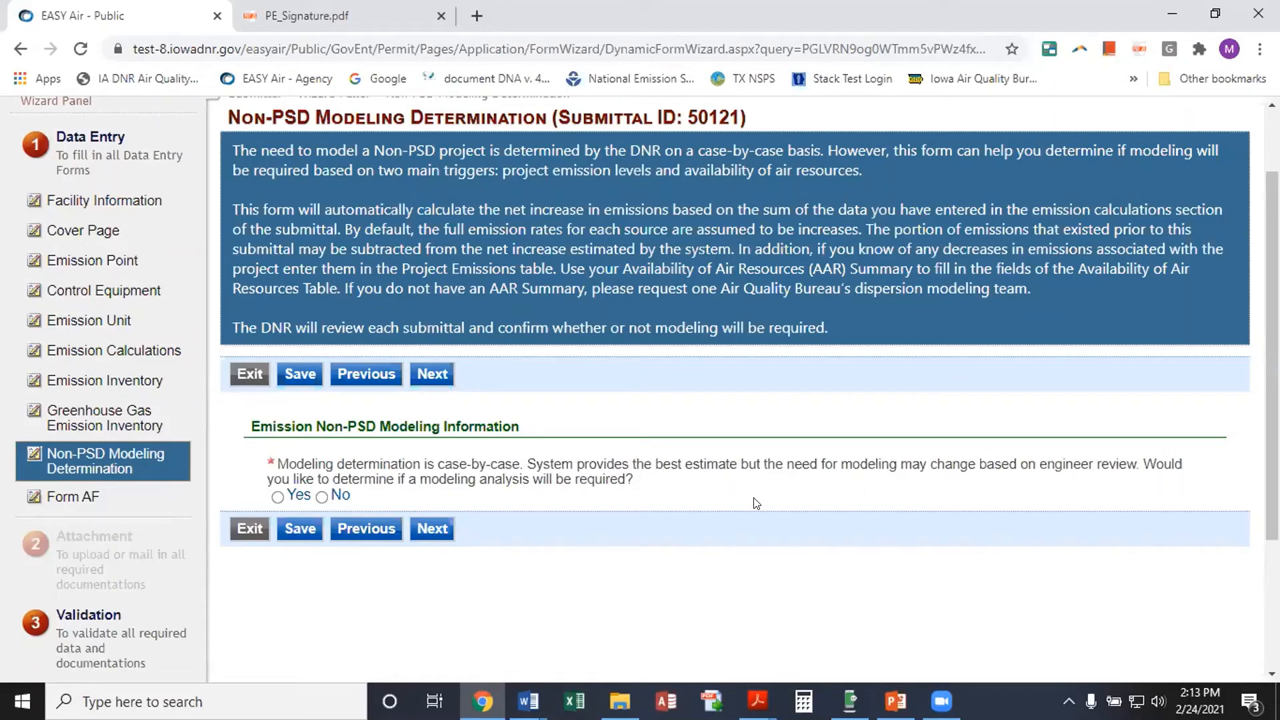
{"action": "left_click", "coordinate": [277, 496]}
{"action": "scroll", "coordinate": [722, 471], "scroll_direction": "down", "scroll_amount": 4}
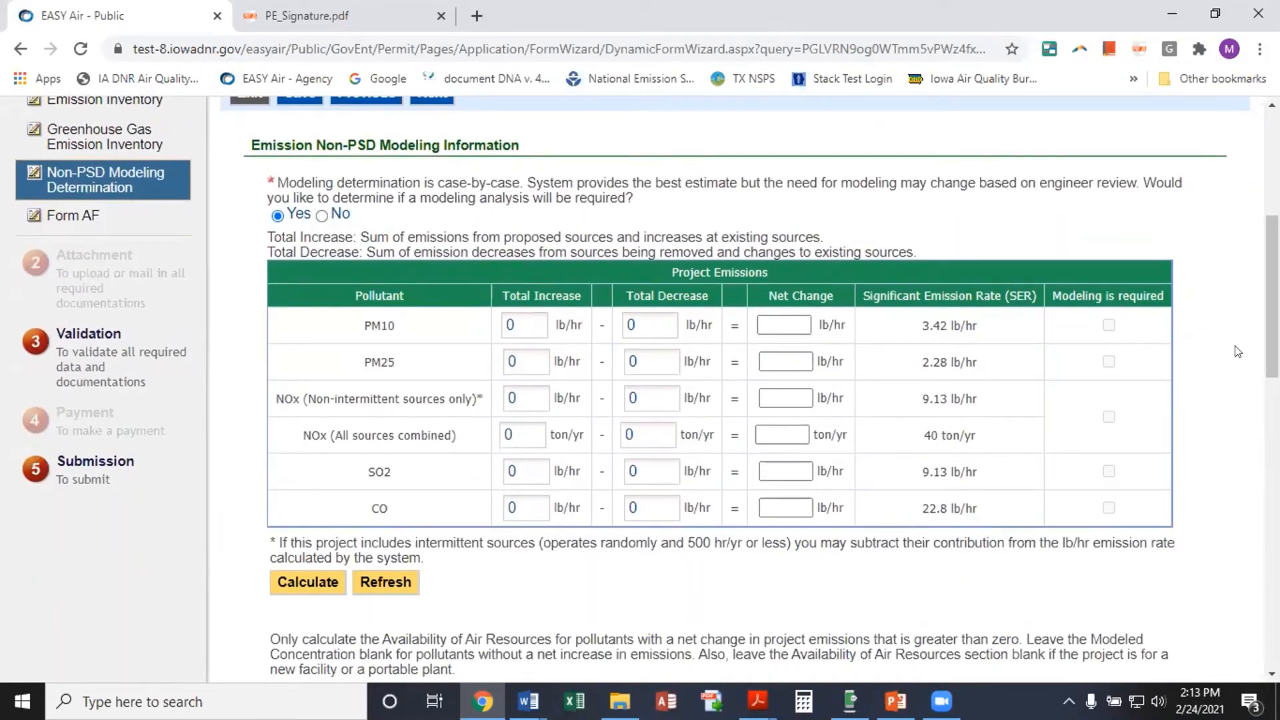
{"action": "scroll", "coordinate": [1211, 270], "scroll_direction": "down", "scroll_amount": 2}
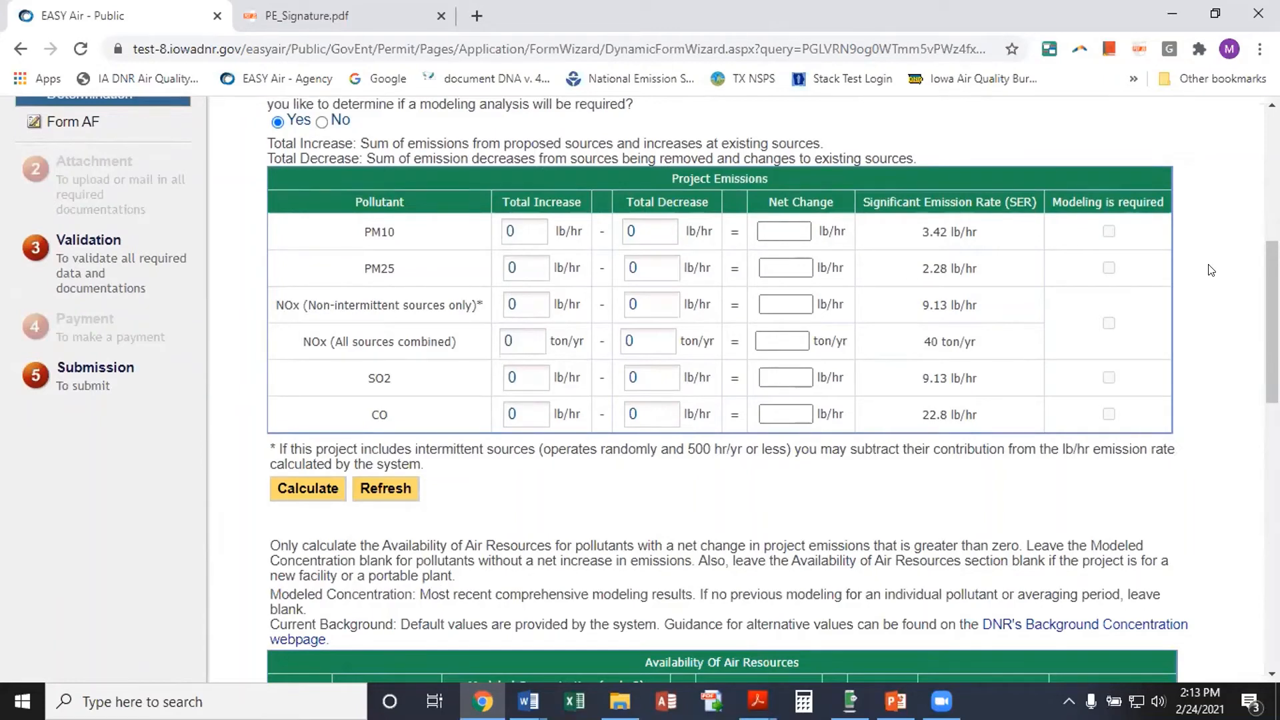
{"action": "scroll", "coordinate": [1212, 270], "scroll_direction": "down", "scroll_amount": 4}
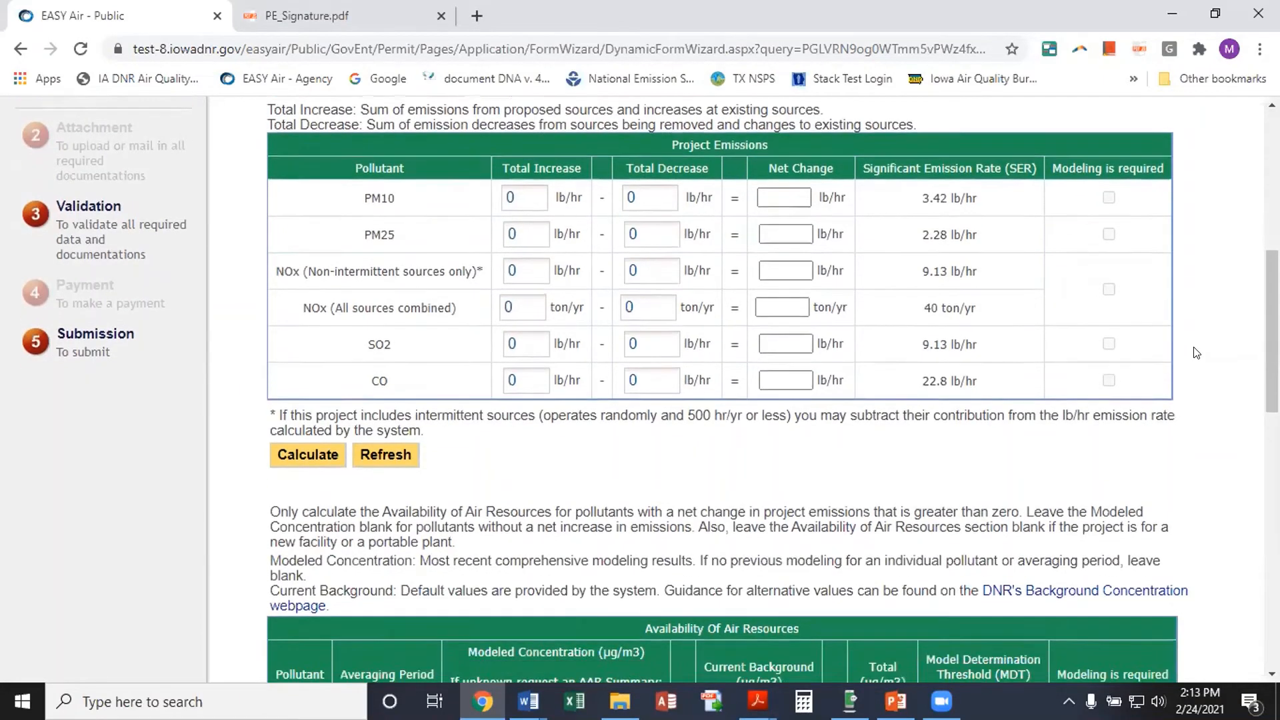
{"action": "scroll", "coordinate": [1196, 356], "scroll_direction": "down", "scroll_amount": 3}
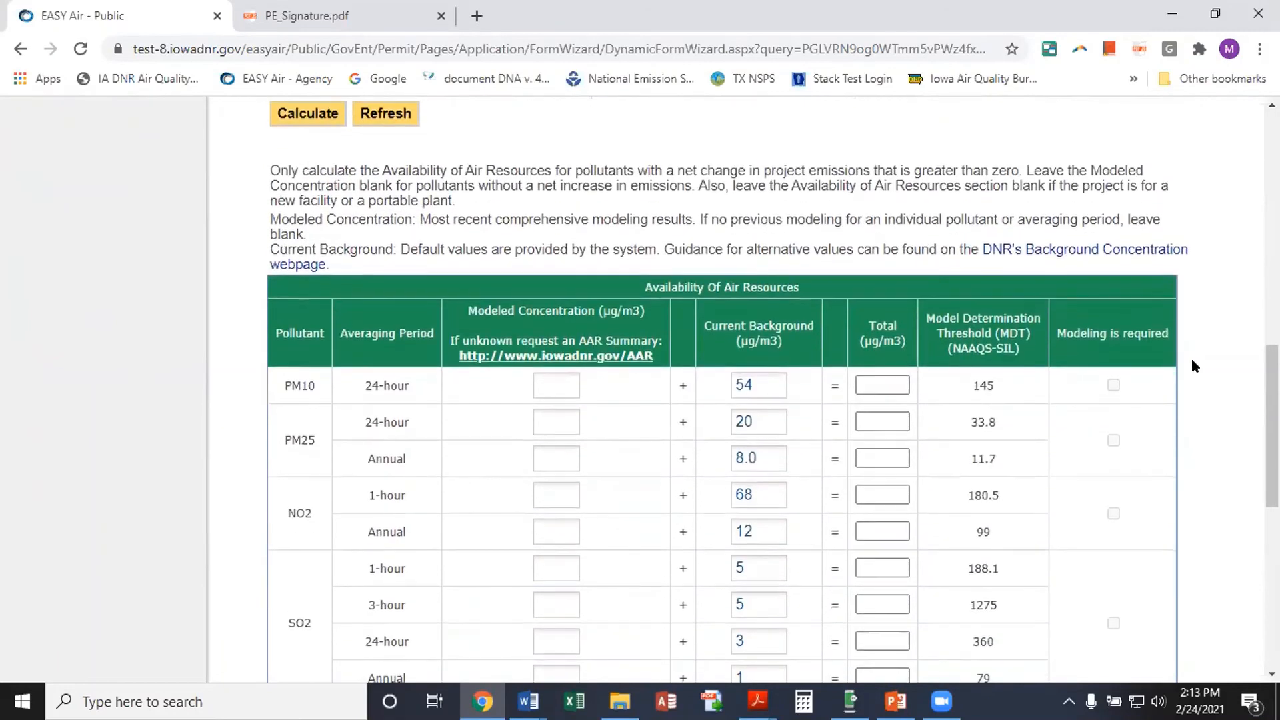
{"action": "scroll", "coordinate": [1194, 364], "scroll_direction": "down", "scroll_amount": 1}
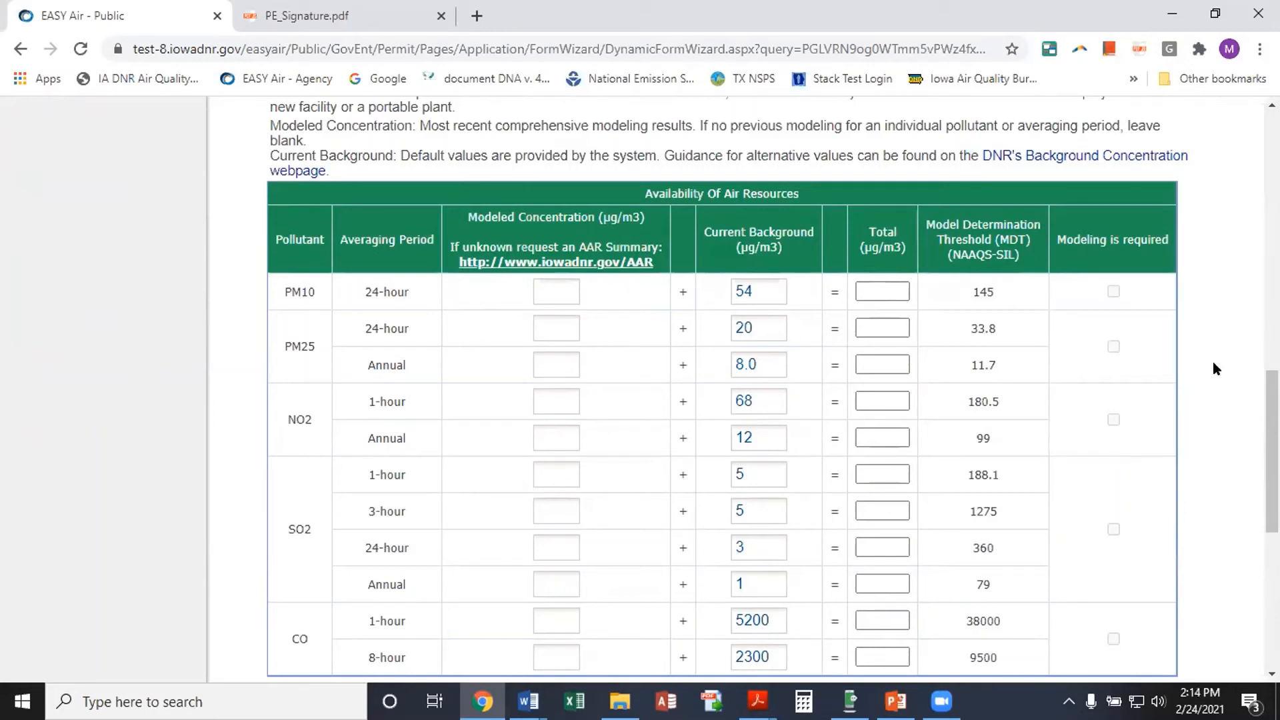
{"action": "scroll", "coordinate": [1213, 363], "scroll_direction": "up", "scroll_amount": 6}
{"action": "scroll", "coordinate": [1214, 368], "scroll_direction": "up", "scroll_amount": 2}
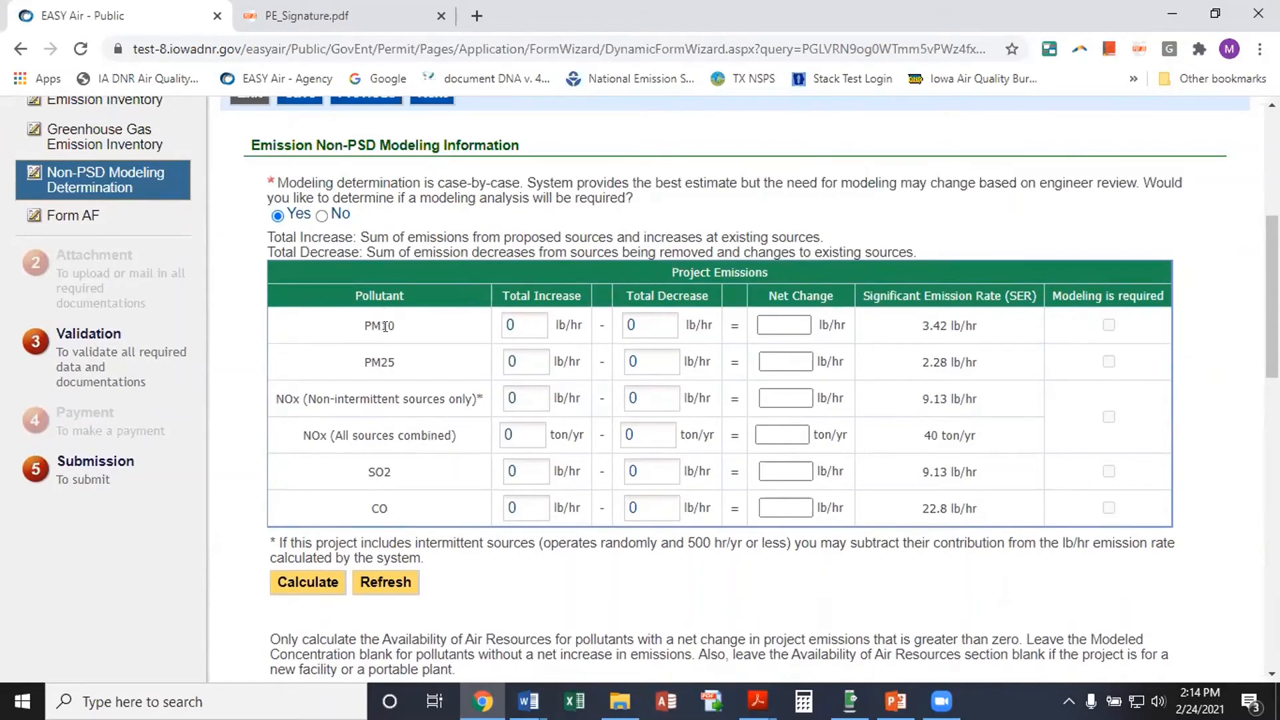
Enter a 3.0 lb/hr total increase for PM10 and PM25 and calculate the net changes
{"action": "double_click", "coordinate": [510, 324]}
{"action": "type", "text": "3.0"}
{"action": "key", "text": "Tab"}
{"action": "type", "text": "3.0"}
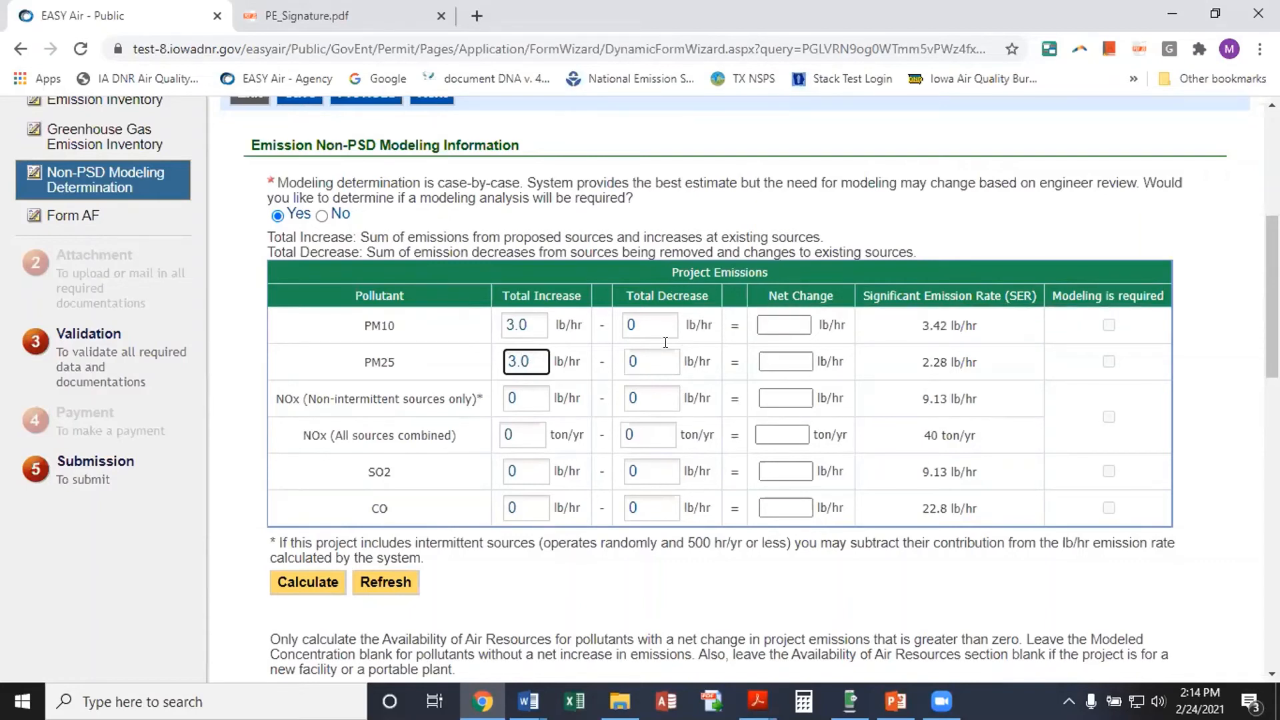
{"action": "left_click", "coordinate": [300, 579]}
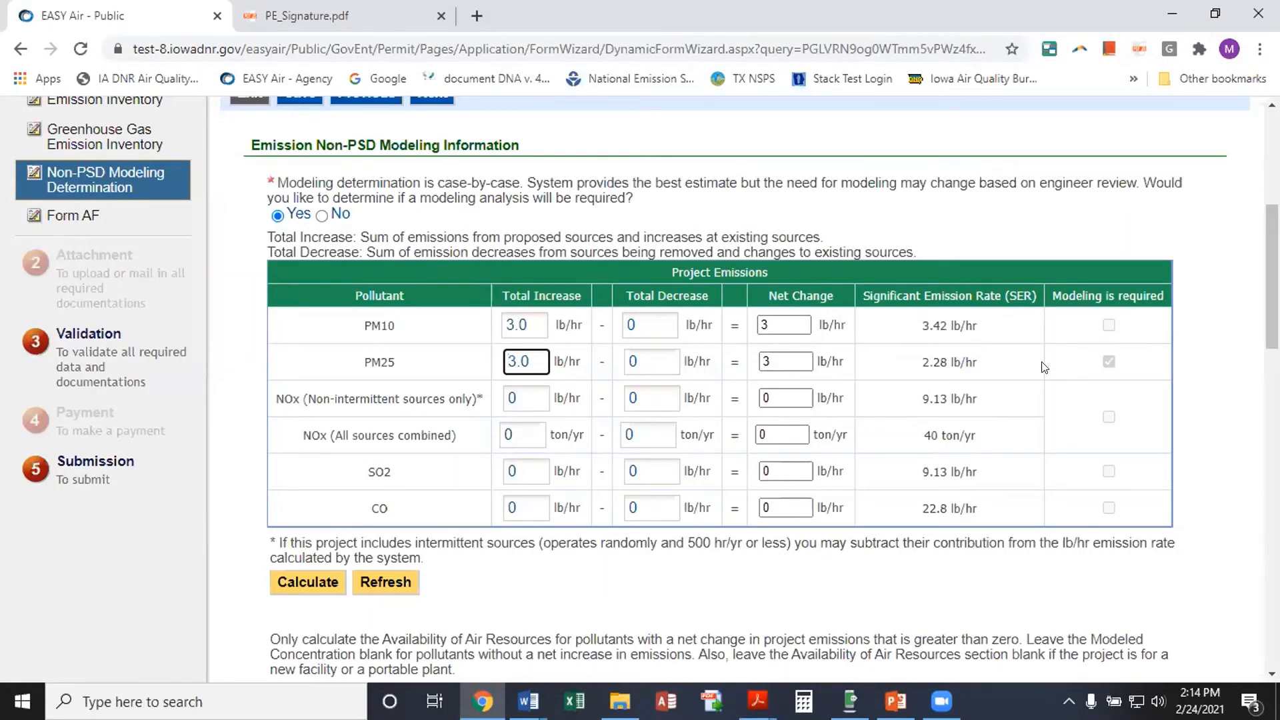
{"action": "scroll", "coordinate": [1044, 366], "scroll_direction": "down", "scroll_amount": 3}
{"action": "scroll", "coordinate": [1044, 367], "scroll_direction": "down", "scroll_amount": 5}
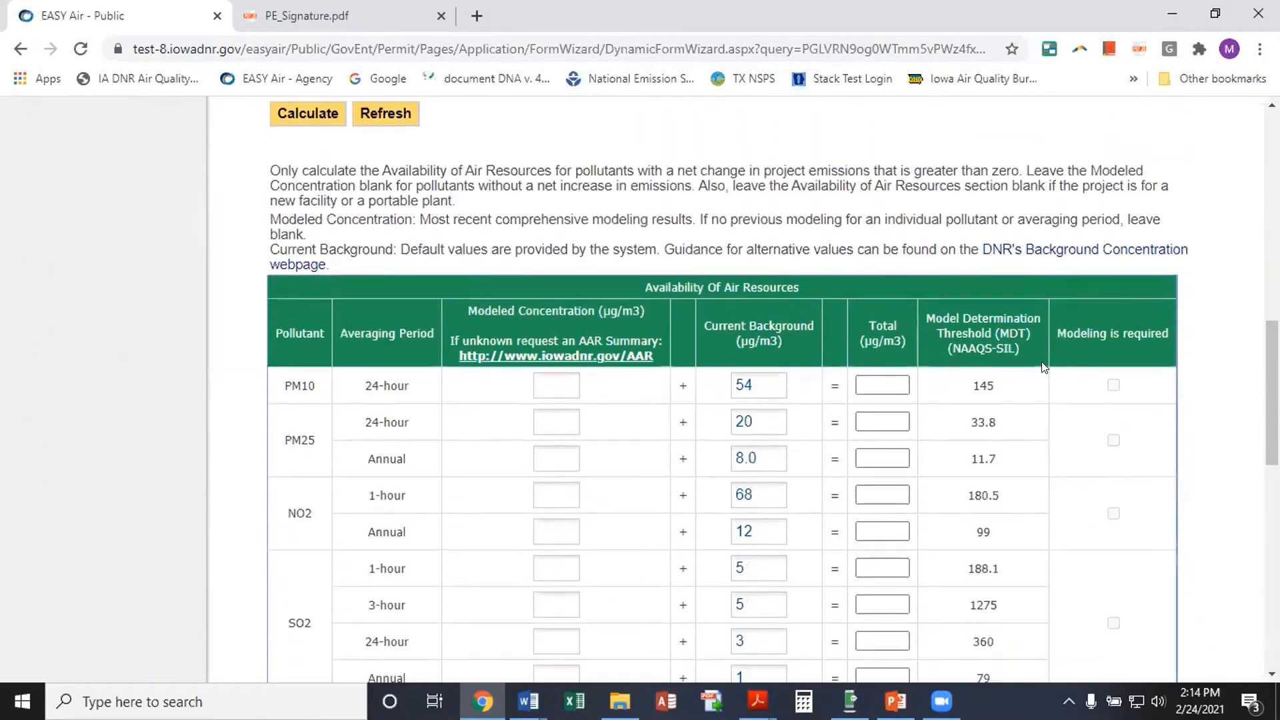
{"action": "scroll", "coordinate": [1044, 368], "scroll_direction": "down", "scroll_amount": 1}
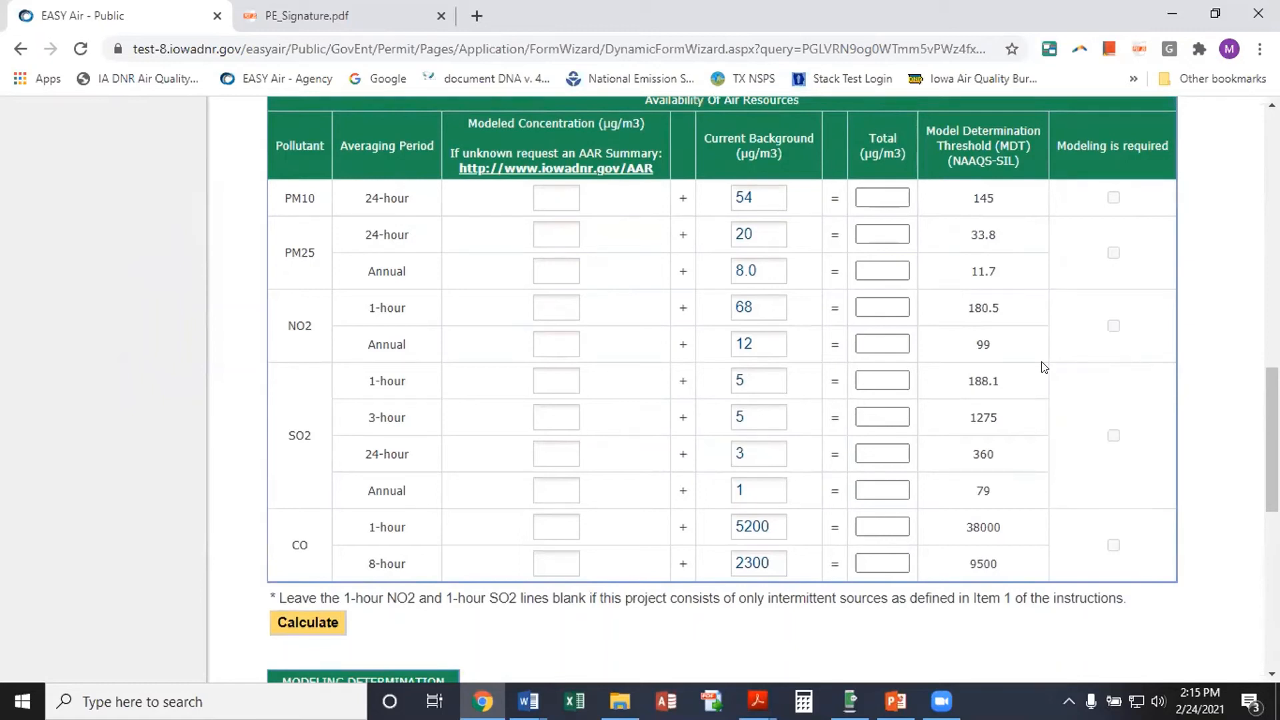
Open the Iowa DNR Availability of Air Resources page and review its FAQs and AAR Summary request form
{"action": "left_click", "coordinate": [576, 173]}
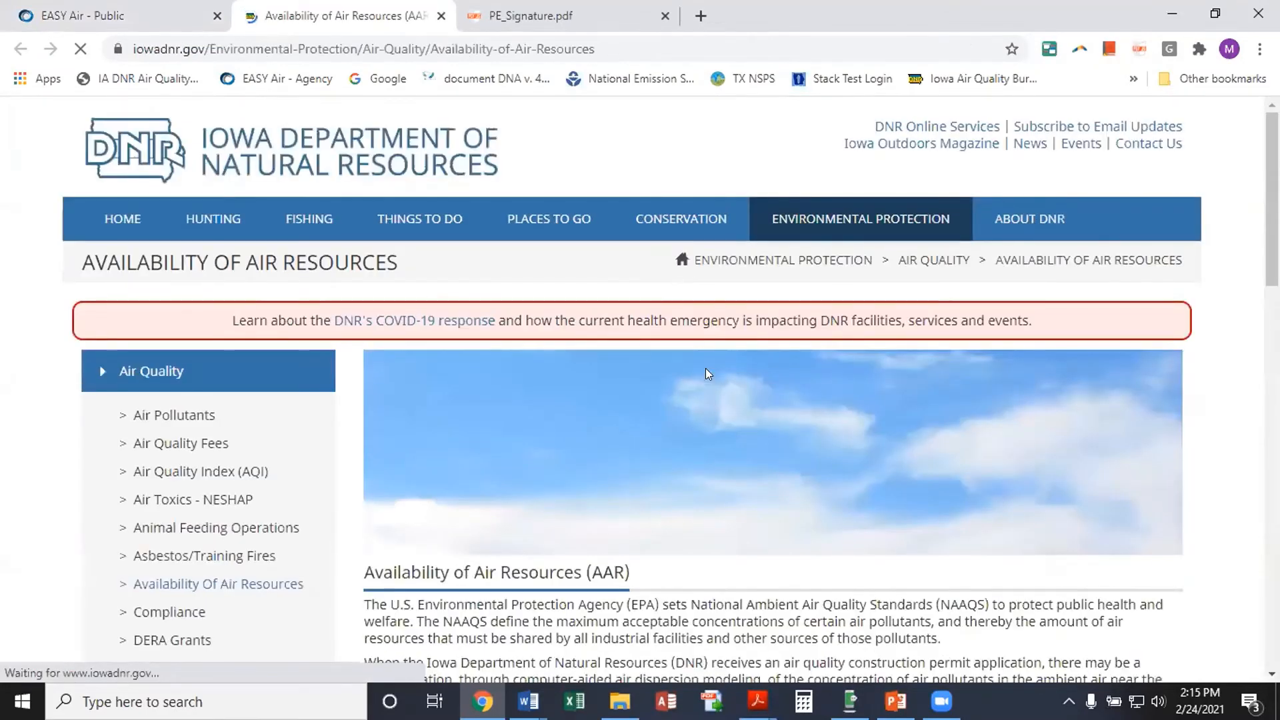
{"action": "scroll", "coordinate": [767, 460], "scroll_direction": "down", "scroll_amount": 2}
{"action": "scroll", "coordinate": [785, 475], "scroll_direction": "down", "scroll_amount": 10}
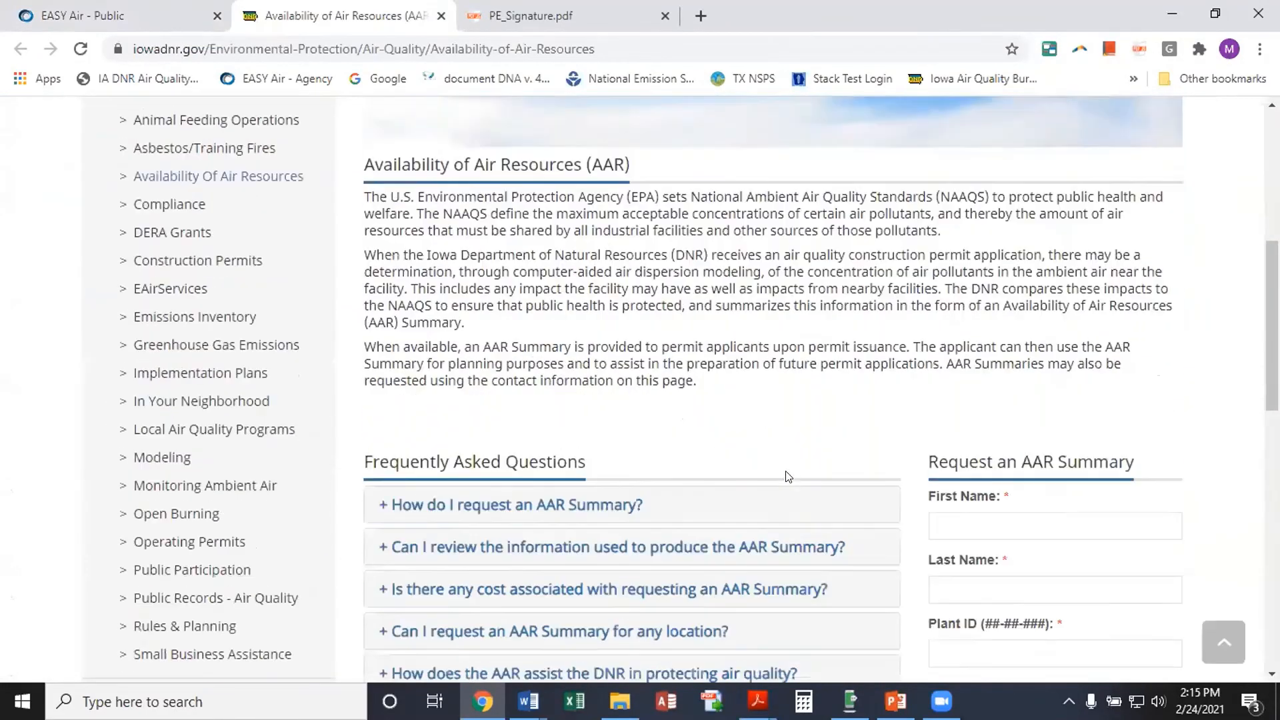
{"action": "scroll", "coordinate": [1002, 311], "scroll_direction": "up", "scroll_amount": 2}
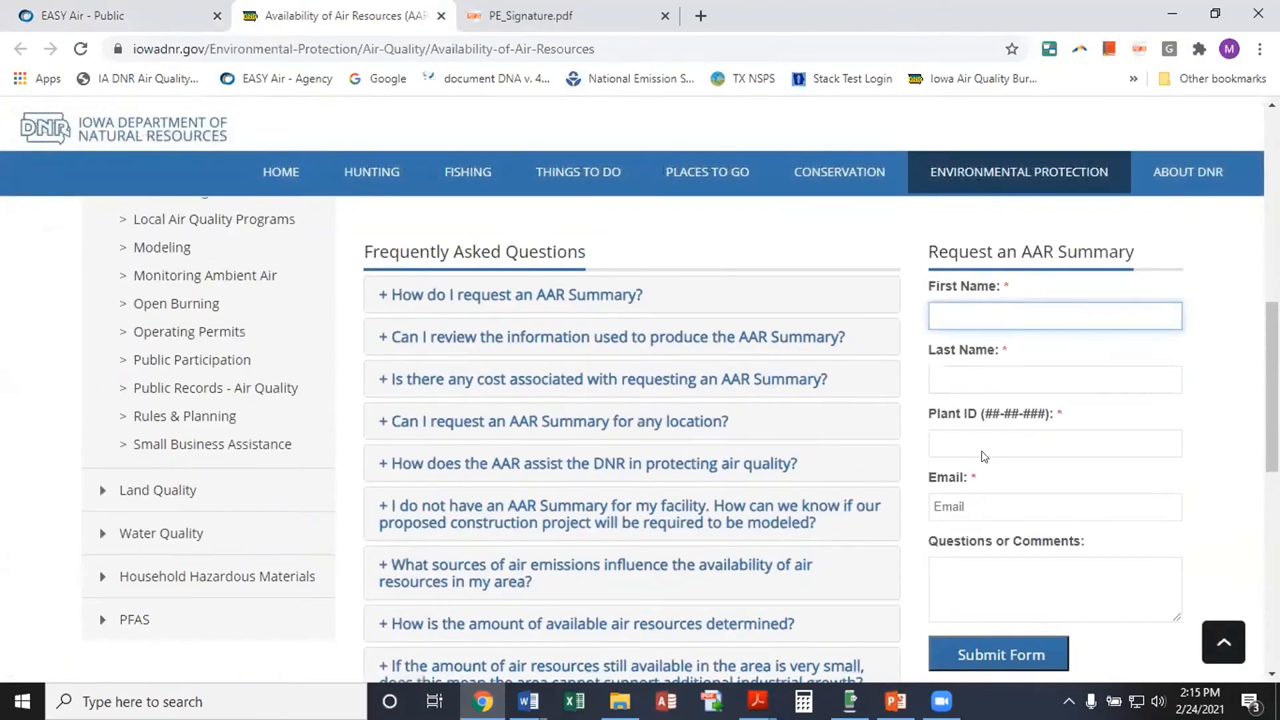
{"action": "scroll", "coordinate": [1123, 494], "scroll_direction": "down", "scroll_amount": 1}
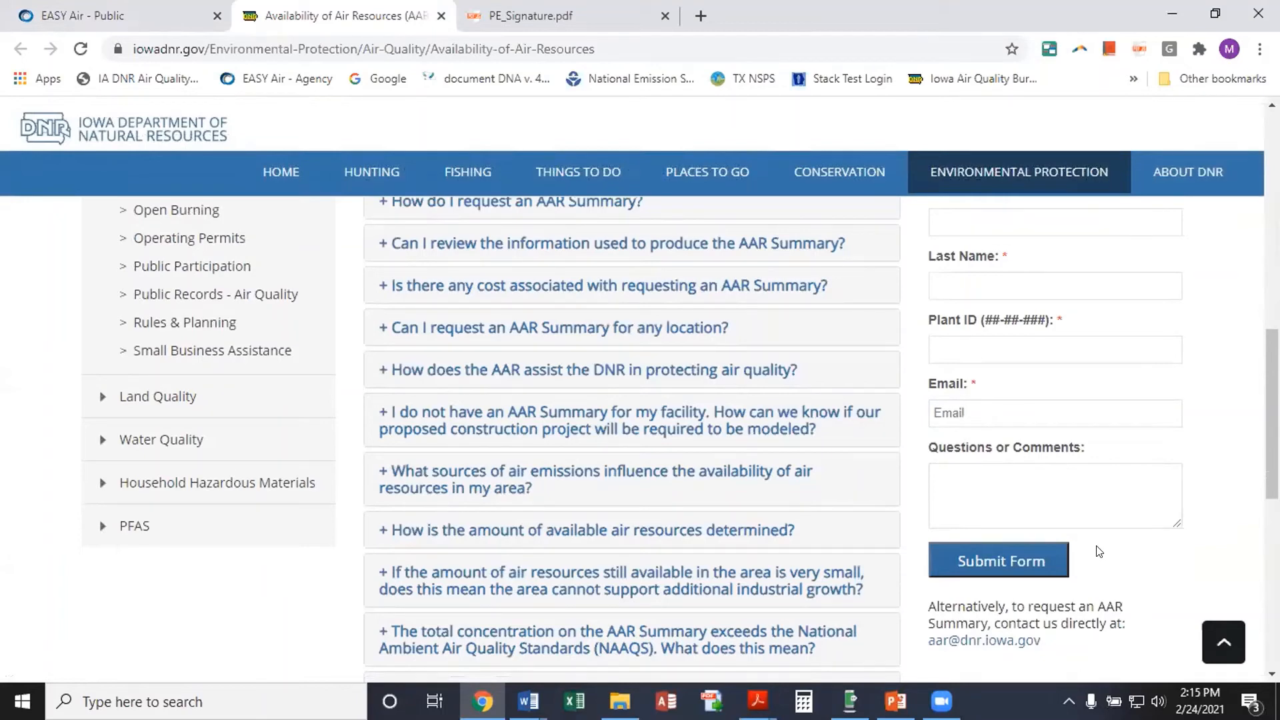
{"action": "scroll", "coordinate": [756, 513], "scroll_direction": "up", "scroll_amount": 1}
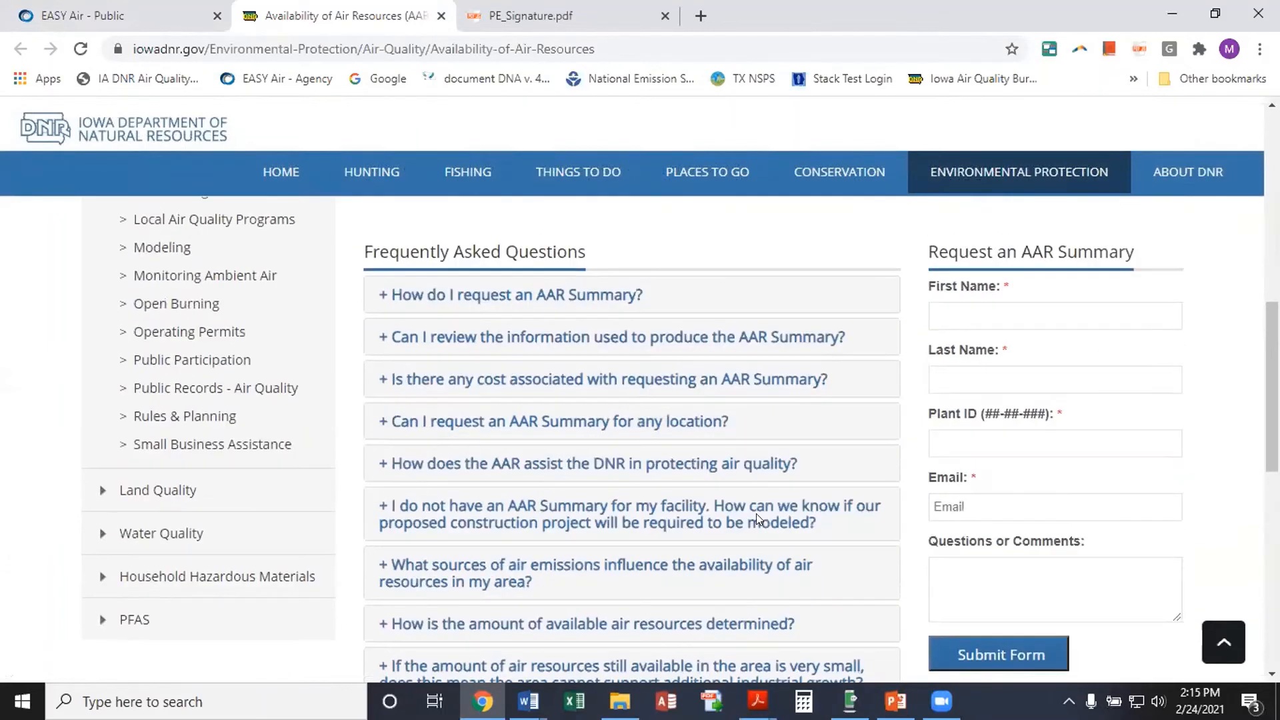
{"action": "scroll", "coordinate": [757, 515], "scroll_direction": "up", "scroll_amount": 1}
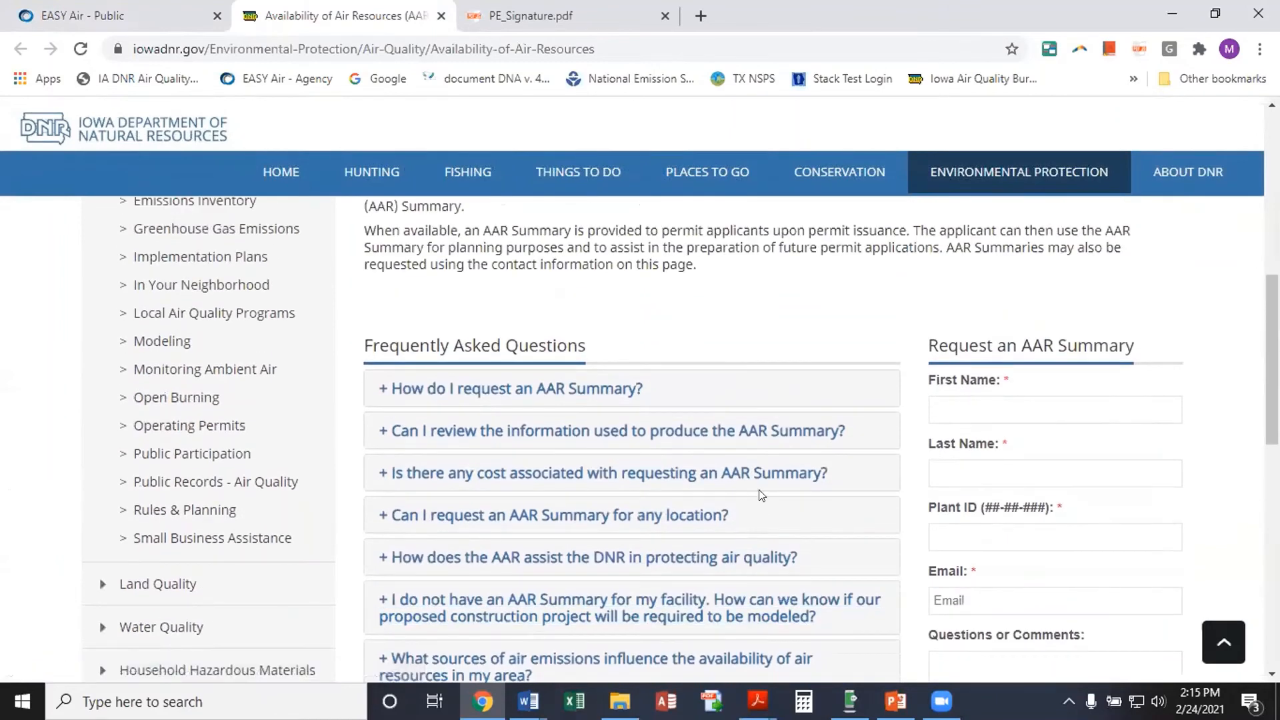
Back in EASY Air, enter modeled concentrations: PM10 24-hour 95, PM25 24-hour 10, PM25 annual 1
{"action": "left_click", "coordinate": [98, 12]}
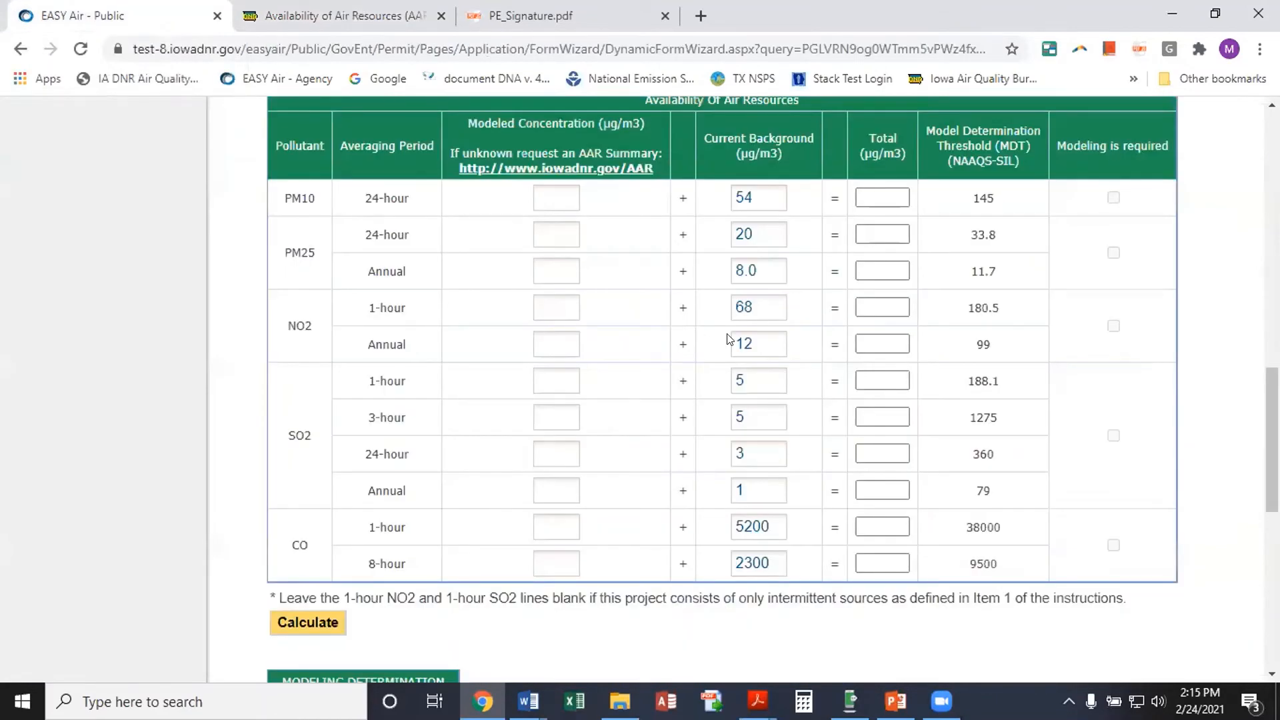
{"action": "left_click", "coordinate": [537, 198]}
{"action": "type", "text": "95"}
{"action": "left_click", "coordinate": [537, 233]}
{"action": "type", "text": "10"}
{"action": "left_click", "coordinate": [536, 268]}
{"action": "type", "text": "1"}
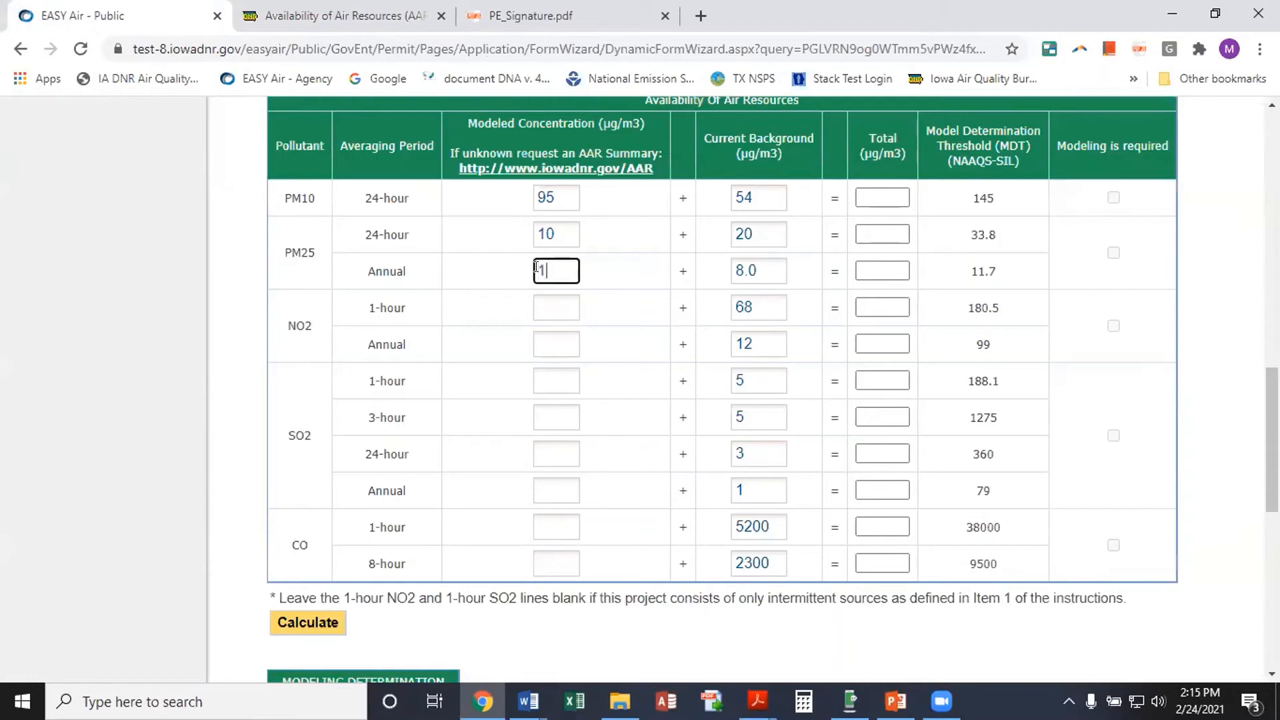
Calculate the total concentrations, which flag PM10 (149) and PM25 (30, 9) for modeling
{"action": "left_click", "coordinate": [305, 619]}
{"action": "scroll", "coordinate": [678, 427], "scroll_direction": "down", "scroll_amount": 1}
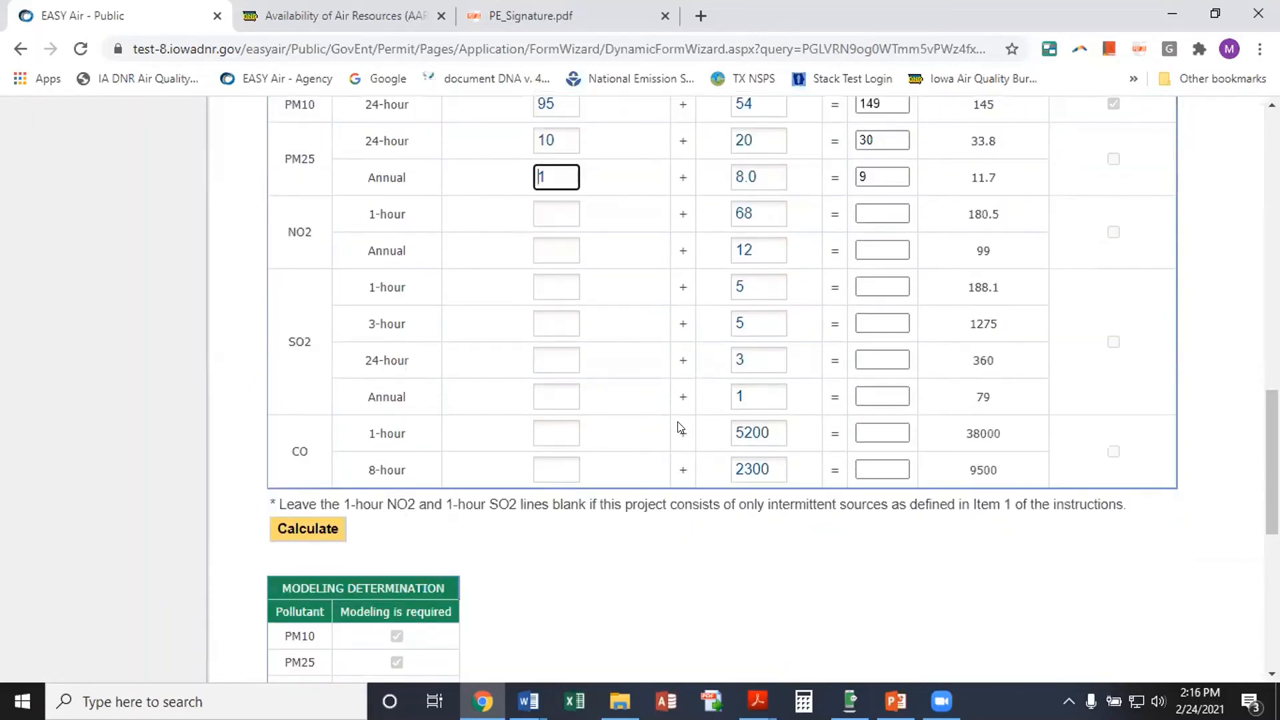
{"action": "scroll", "coordinate": [678, 426], "scroll_direction": "down", "scroll_amount": 3}
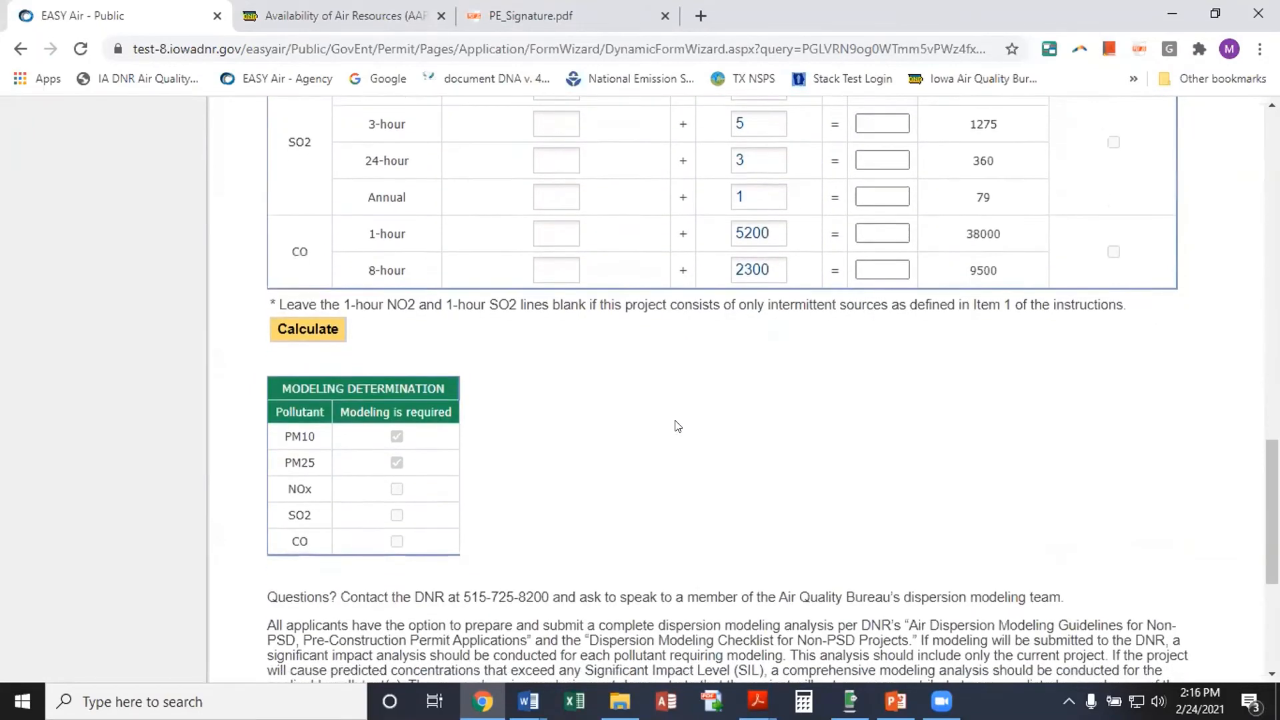
{"action": "scroll", "coordinate": [679, 426], "scroll_direction": "down", "scroll_amount": 1}
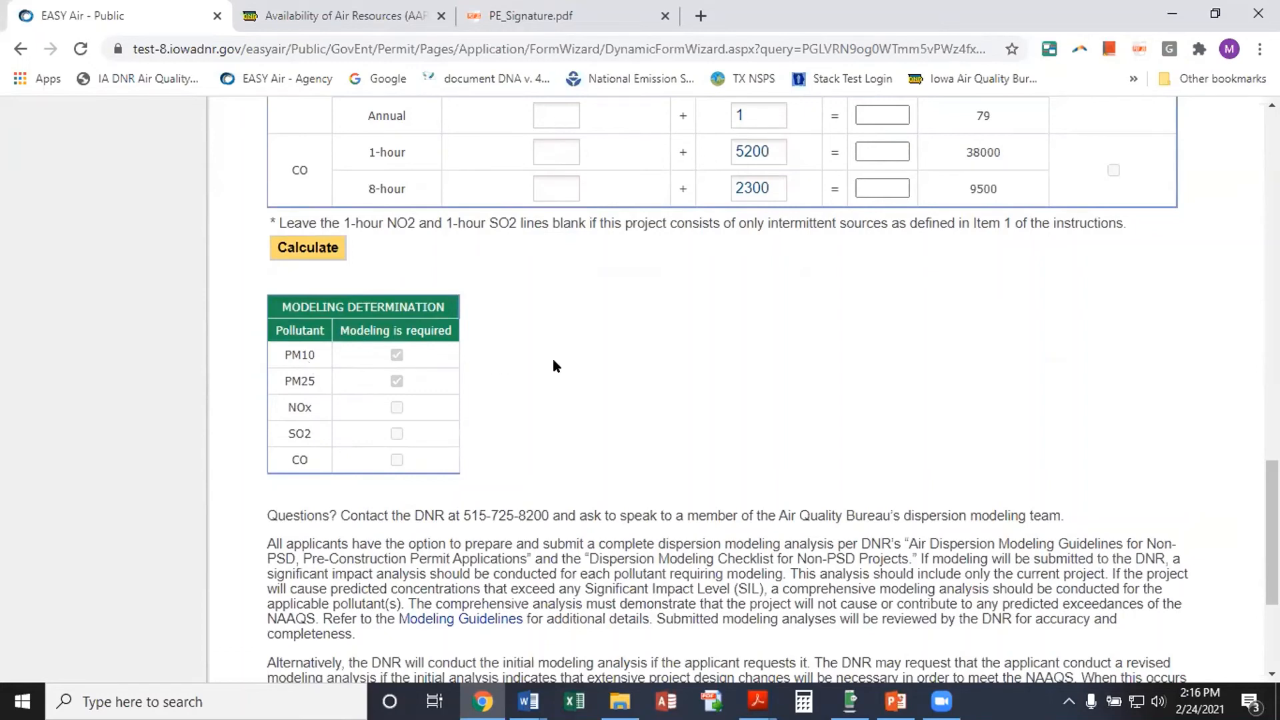
{"action": "scroll", "coordinate": [553, 366], "scroll_direction": "down", "scroll_amount": 3}
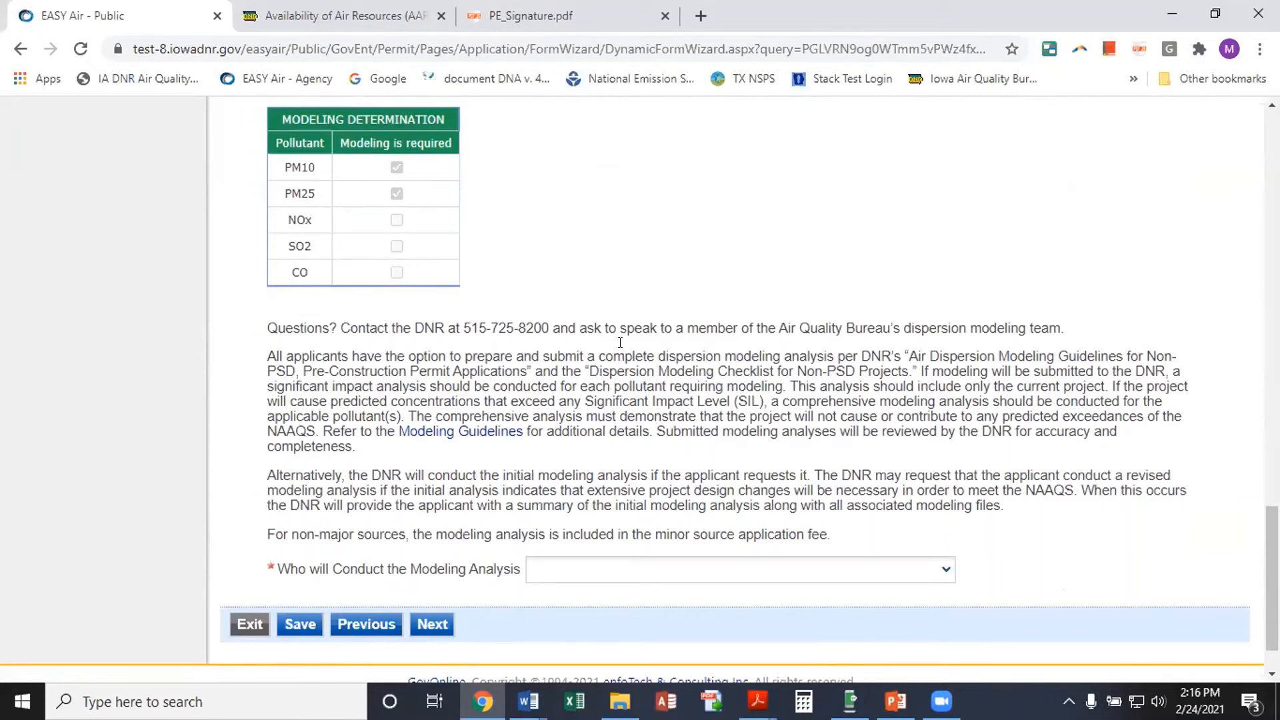
Set who conducts the modeling to 'I request that the DNR conducts the initial modeling analysis'
{"action": "scroll", "coordinate": [630, 345], "scroll_direction": "down", "scroll_amount": 1}
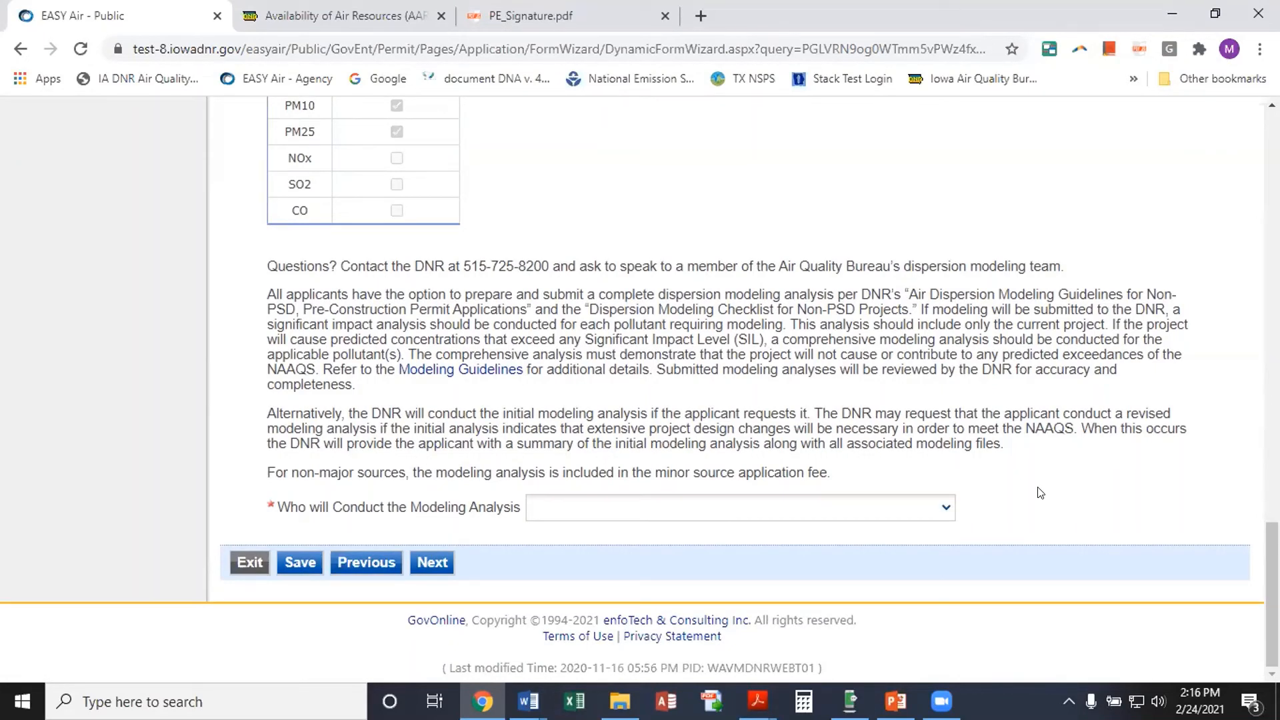
{"action": "left_click", "coordinate": [950, 511]}
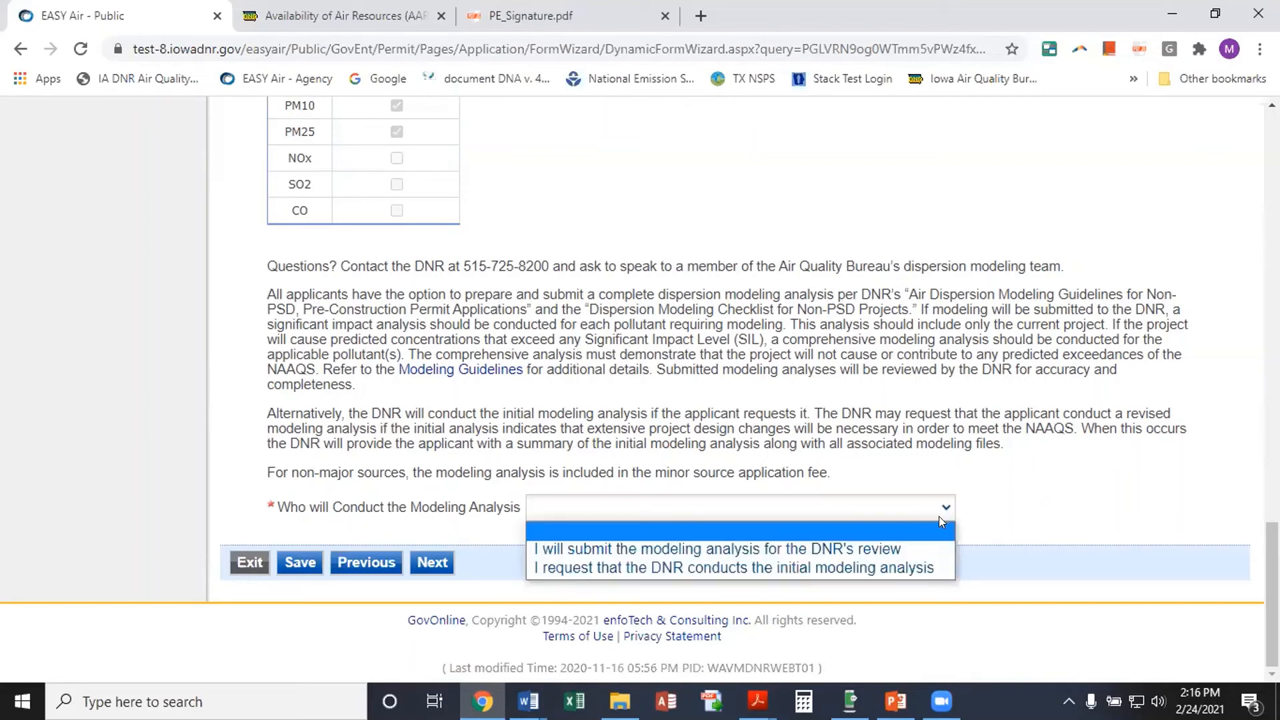
{"action": "left_click", "coordinate": [931, 565]}
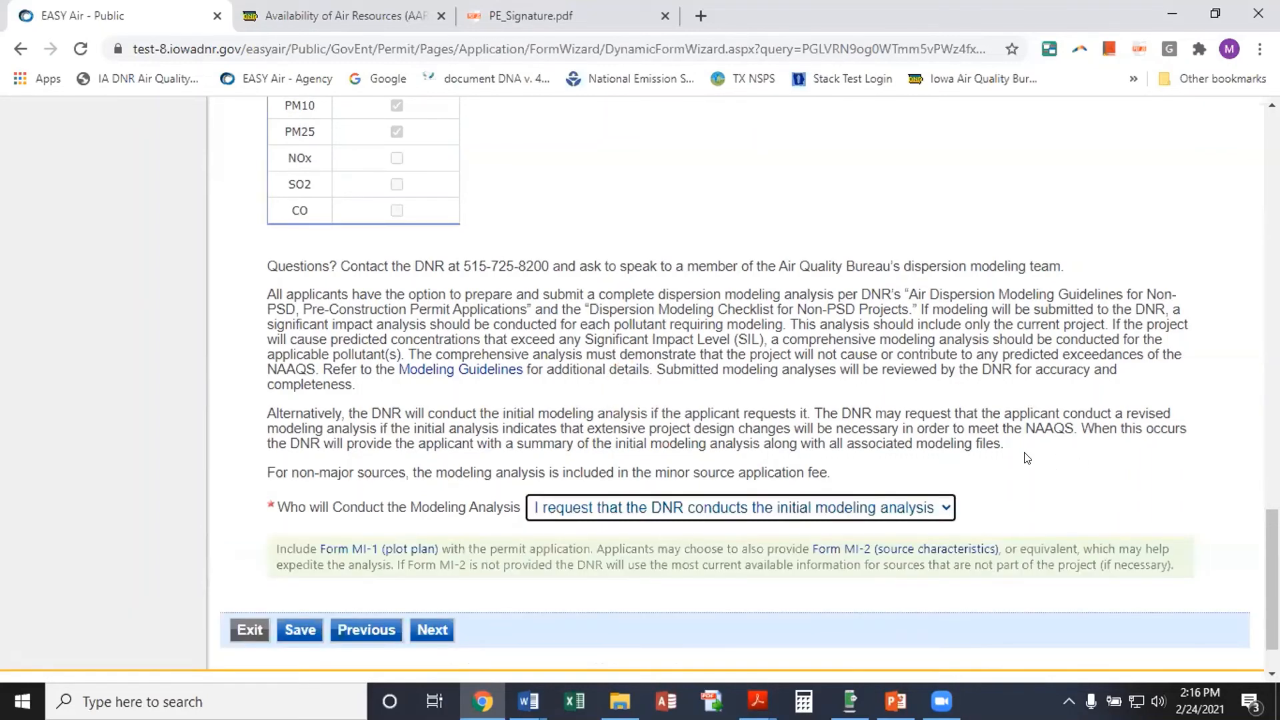
{"action": "scroll", "coordinate": [1027, 461], "scroll_direction": "down", "scroll_amount": 1}
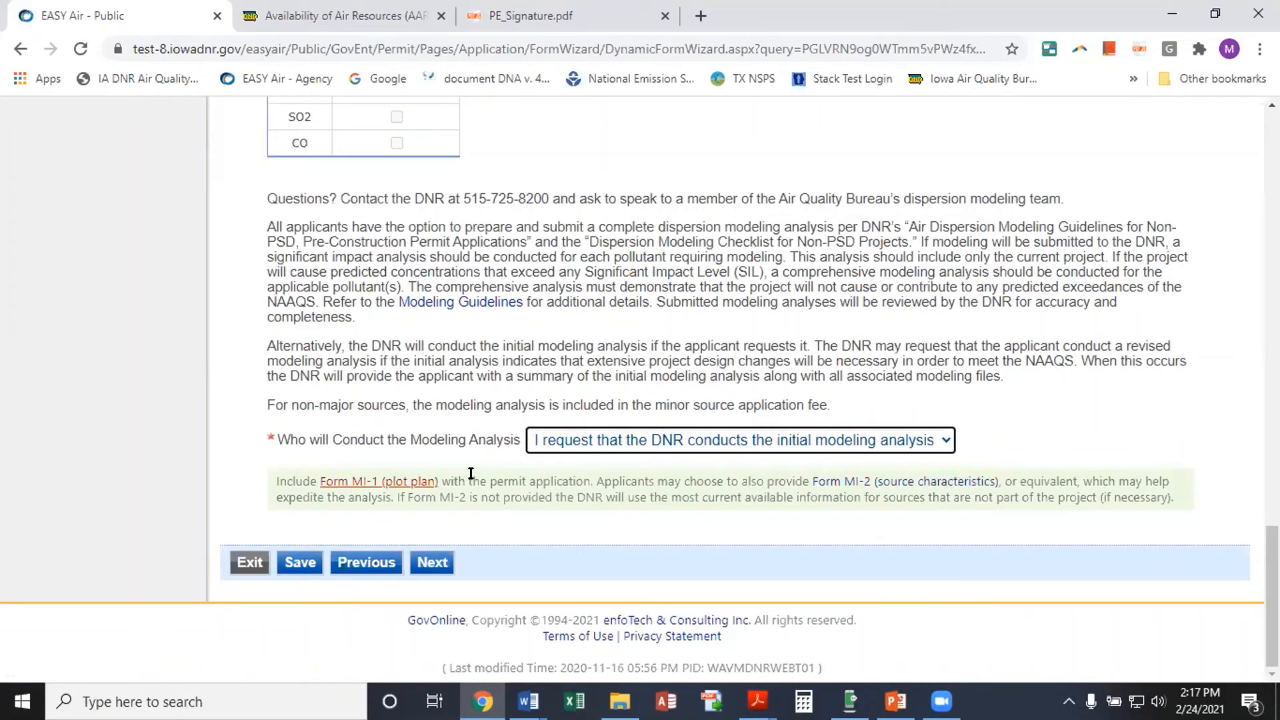
Move past the modeling determination form and skip Form AF, which applies to major sources only
{"action": "left_click", "coordinate": [433, 563]}
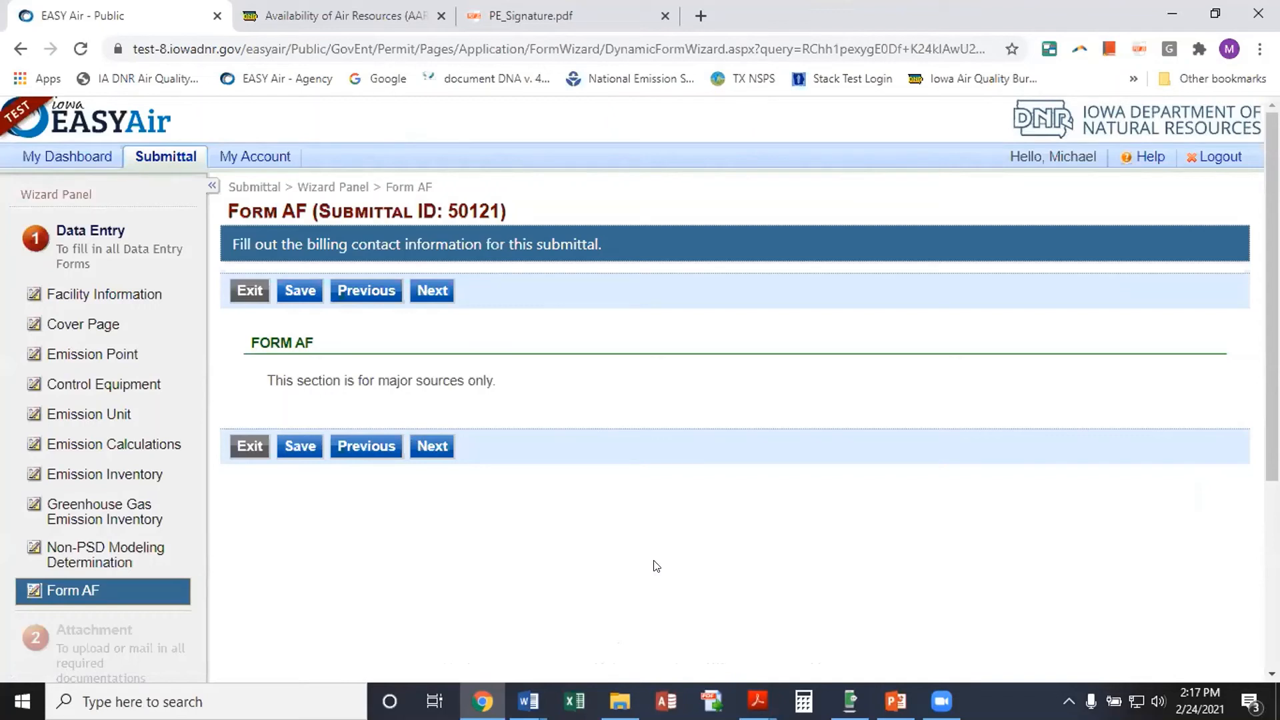
{"action": "left_click", "coordinate": [429, 447]}
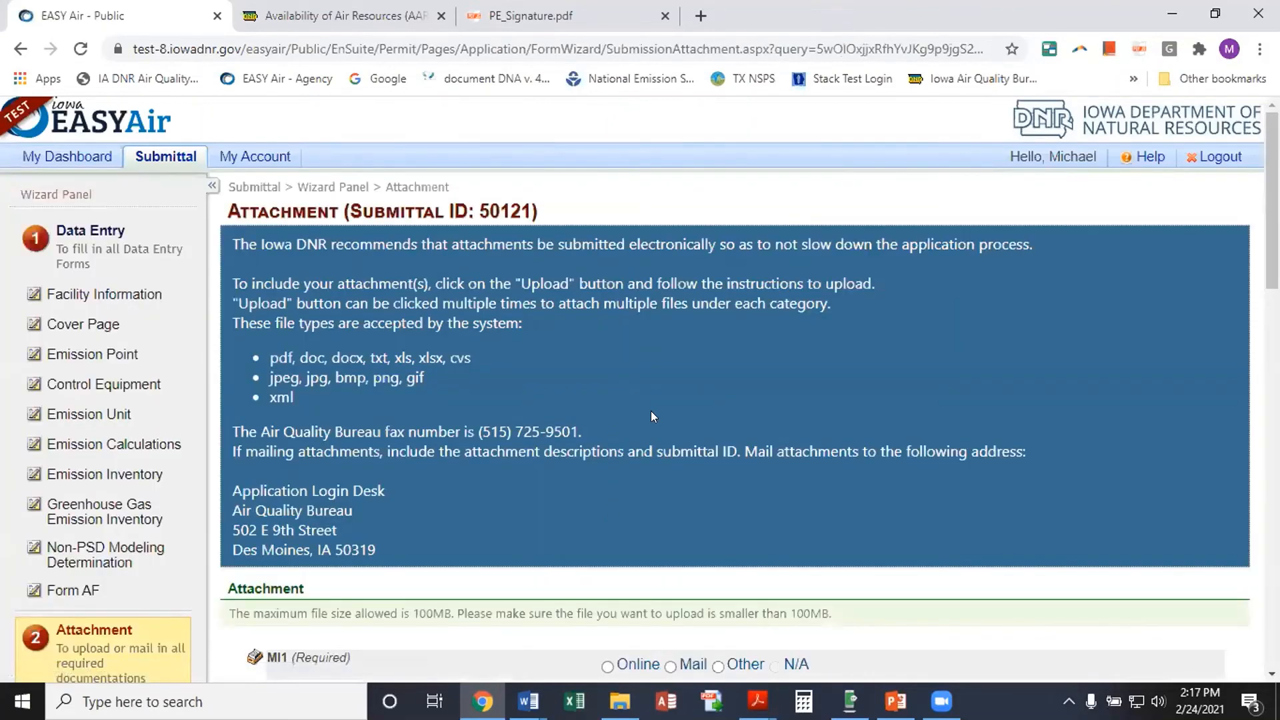
Scroll through the attachment categories and back up to the required MI1 row
{"action": "scroll", "coordinate": [651, 411], "scroll_direction": "down", "scroll_amount": 1}
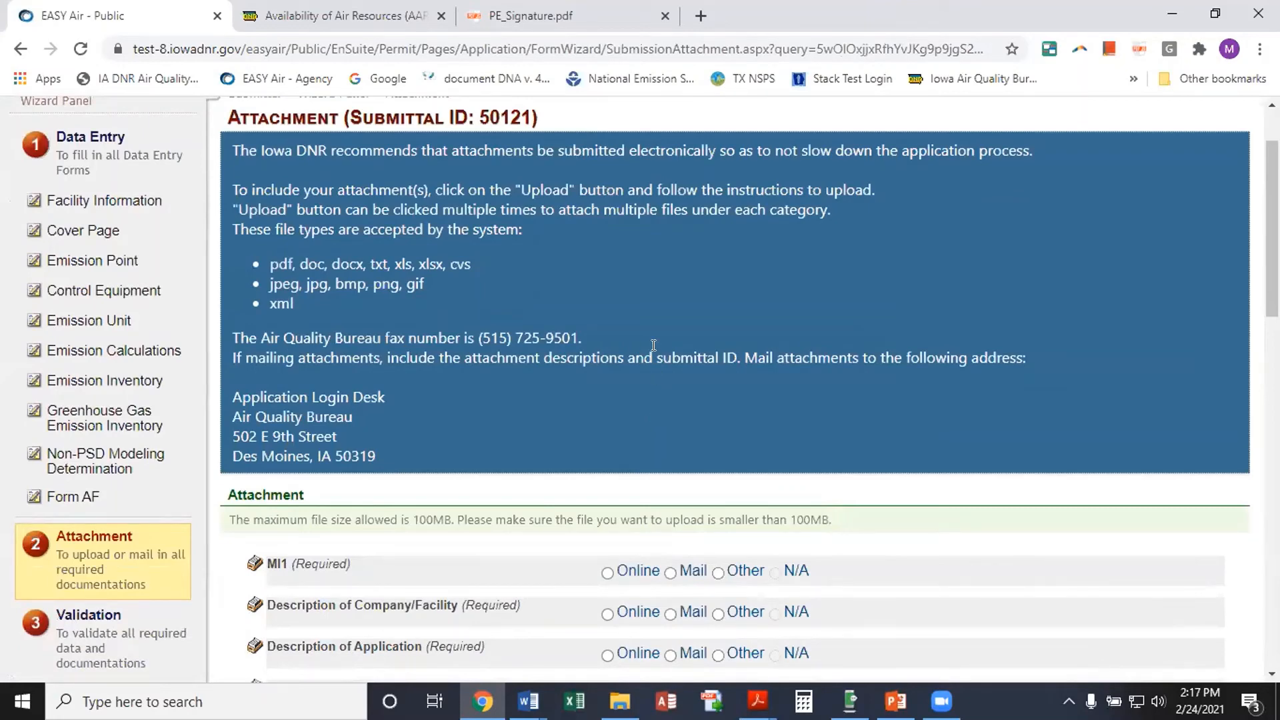
{"action": "scroll", "coordinate": [652, 341], "scroll_direction": "down", "scroll_amount": 2}
{"action": "scroll", "coordinate": [512, 585], "scroll_direction": "down", "scroll_amount": 5}
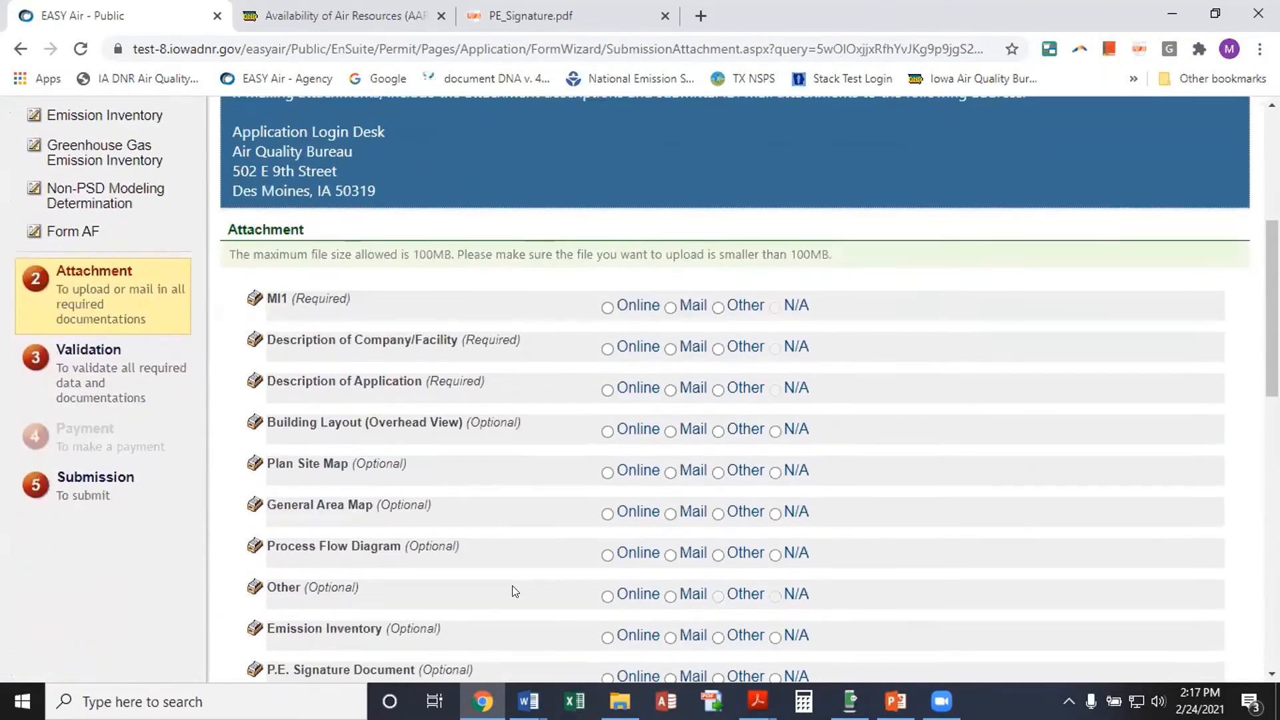
{"action": "scroll", "coordinate": [508, 581], "scroll_direction": "down", "scroll_amount": 4}
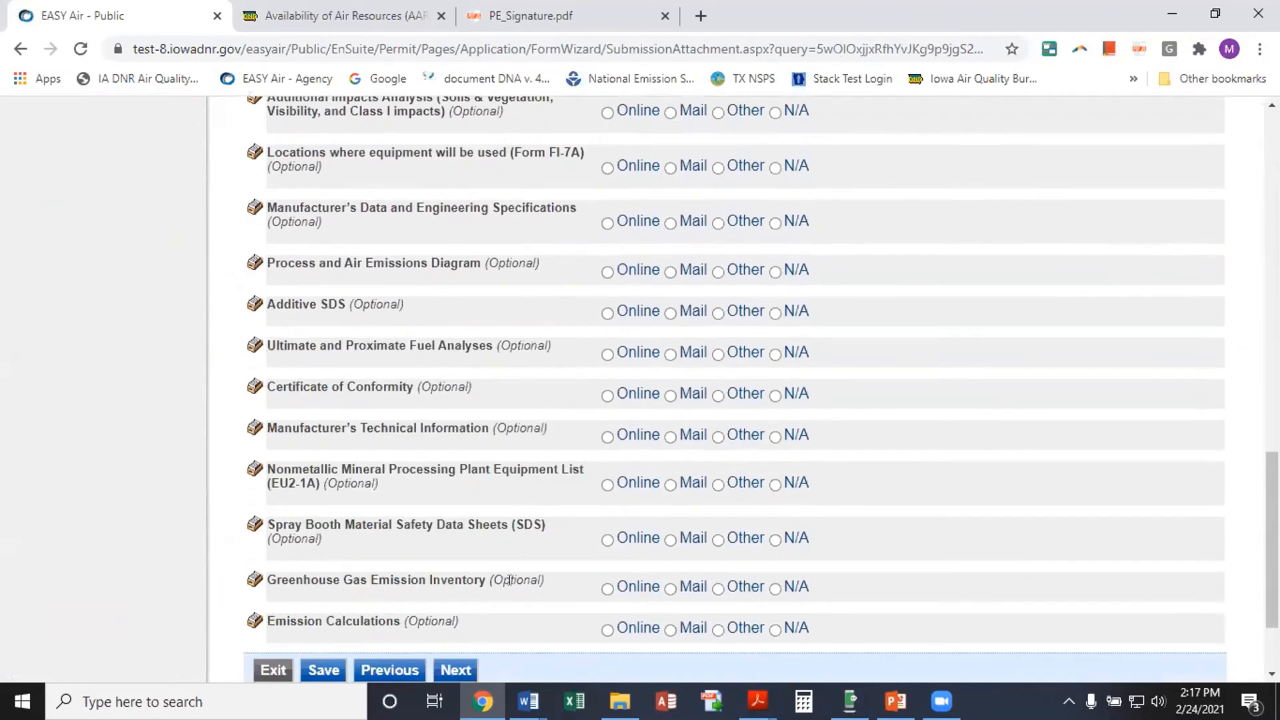
{"action": "scroll", "coordinate": [509, 581], "scroll_direction": "up", "scroll_amount": 6}
{"action": "scroll", "coordinate": [509, 580], "scroll_direction": "up", "scroll_amount": 2}
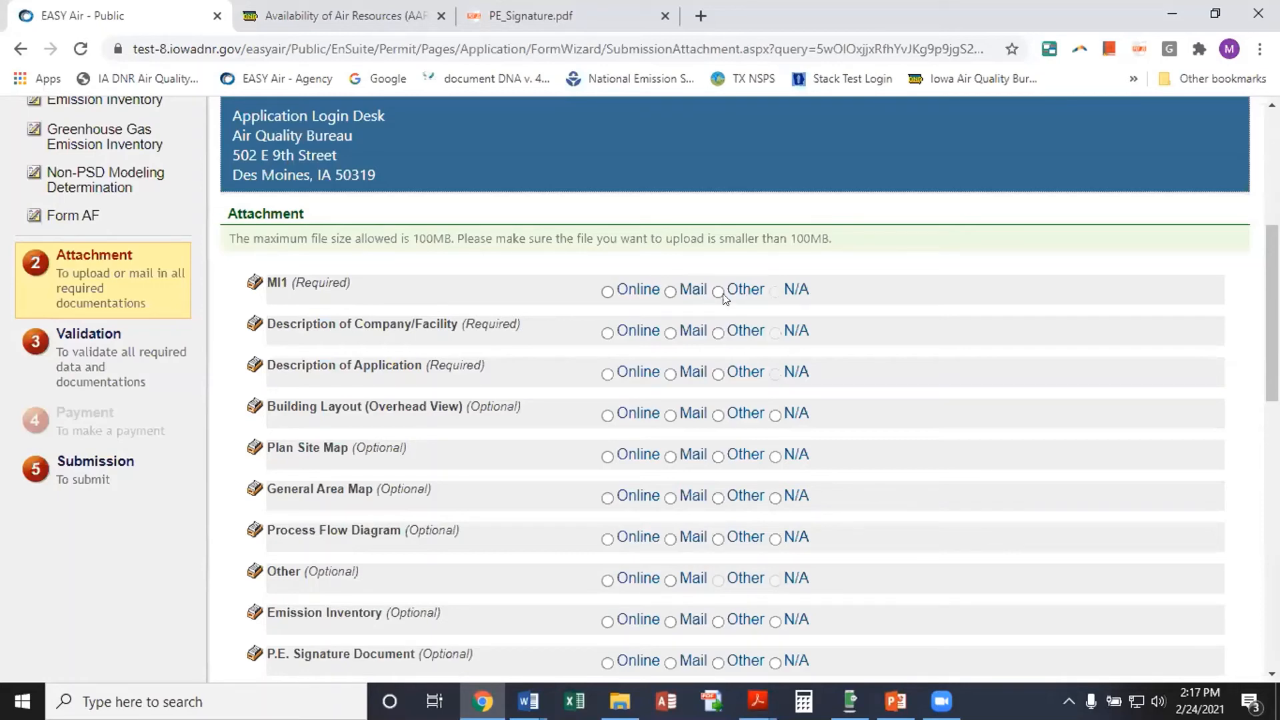
Upload MI-1.xlsx online as the required MI1 attachment and save it
{"action": "left_click", "coordinate": [608, 292]}
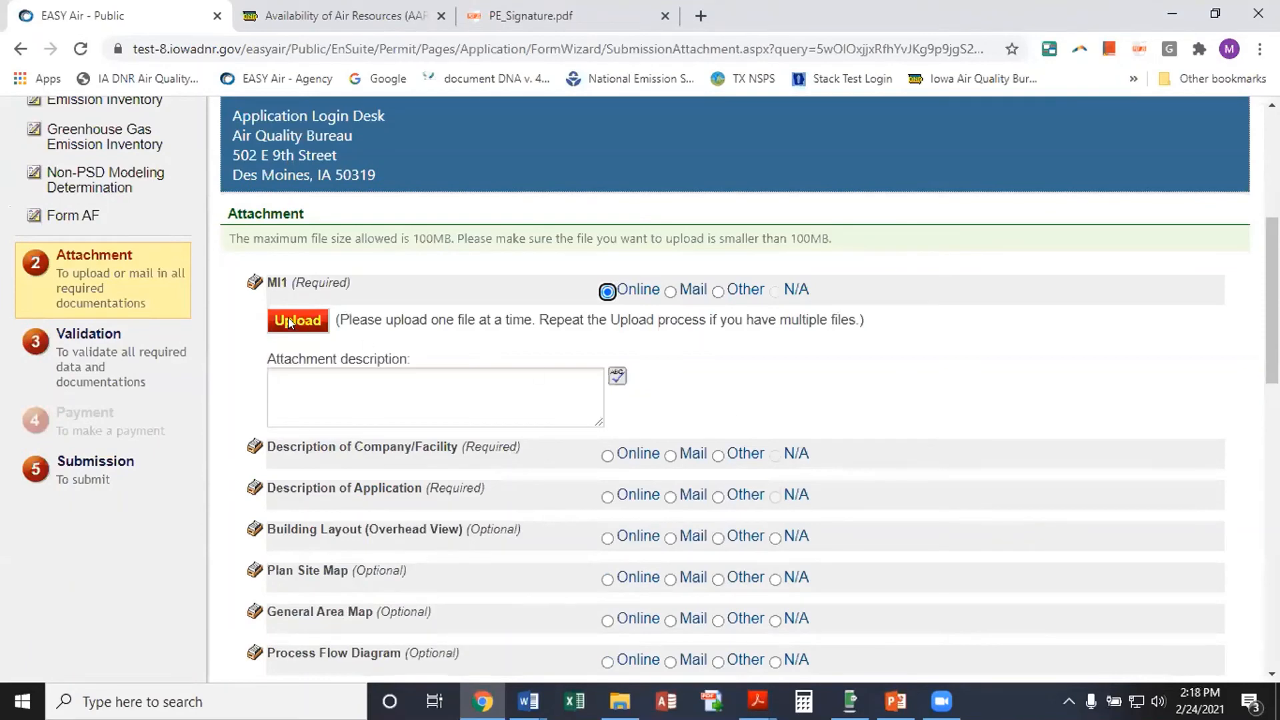
{"action": "left_click", "coordinate": [288, 319]}
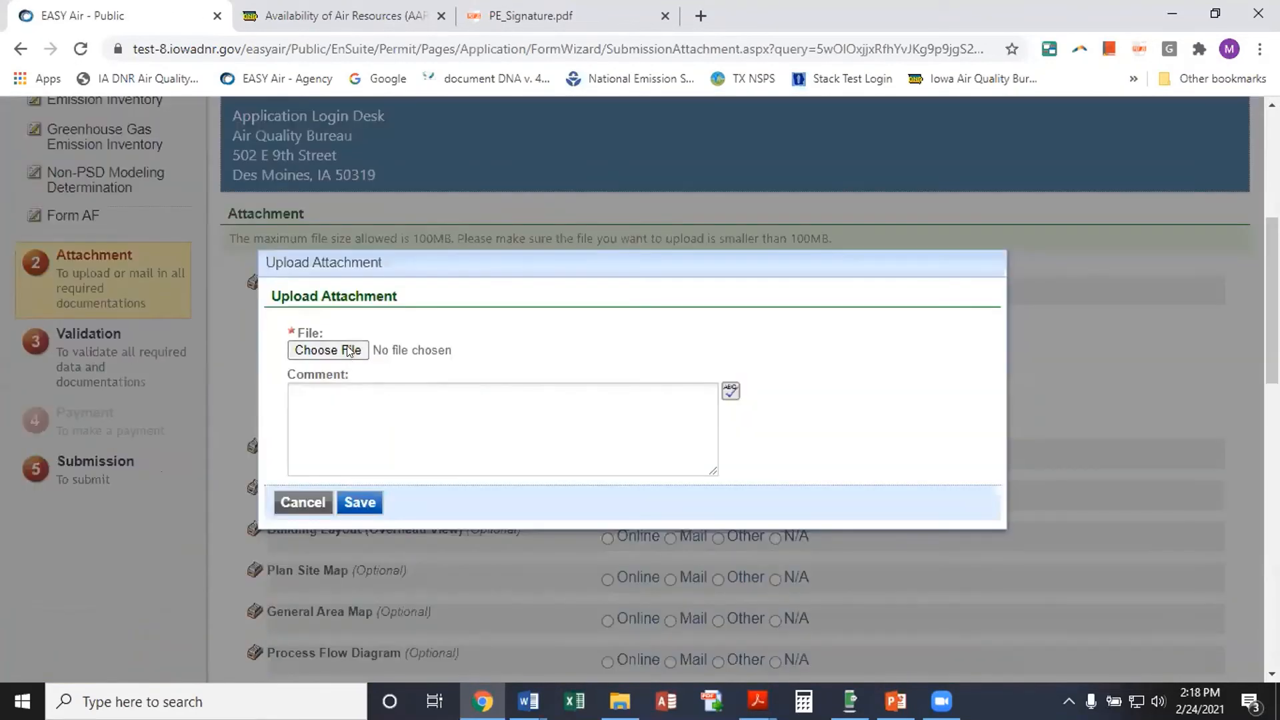
{"action": "left_click", "coordinate": [349, 350]}
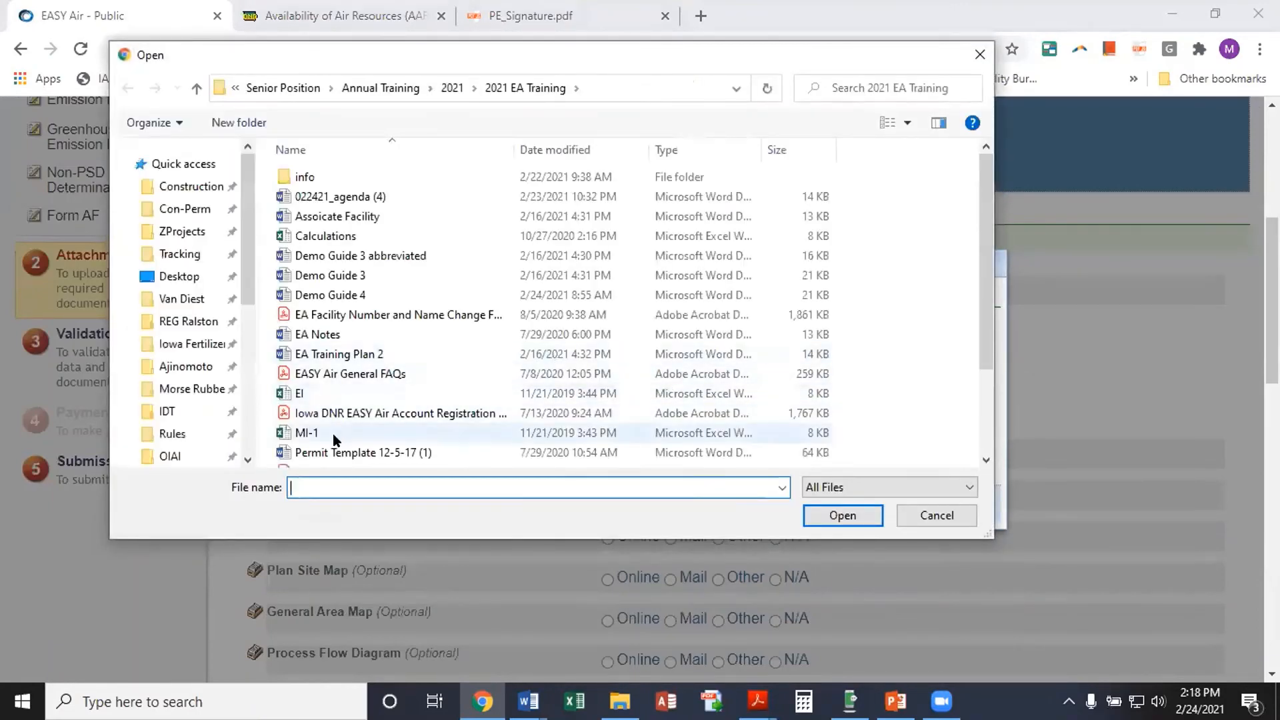
{"action": "left_click", "coordinate": [303, 431]}
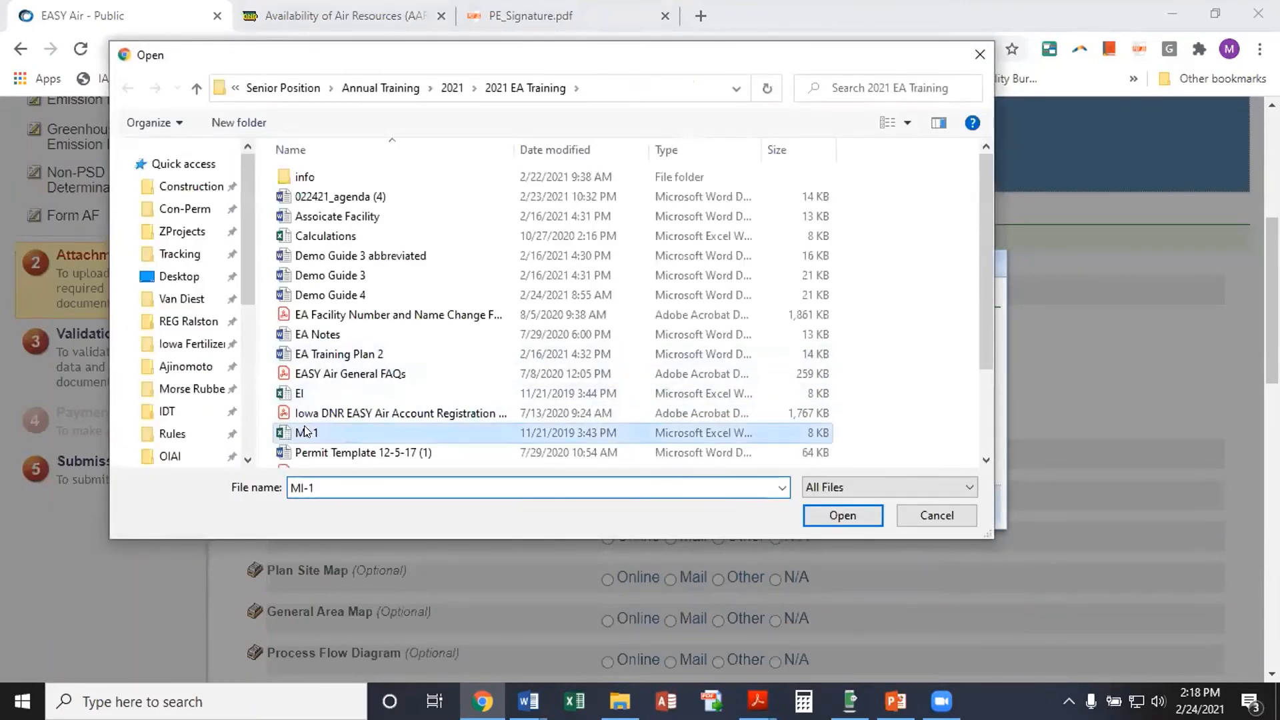
{"action": "left_click", "coordinate": [845, 515]}
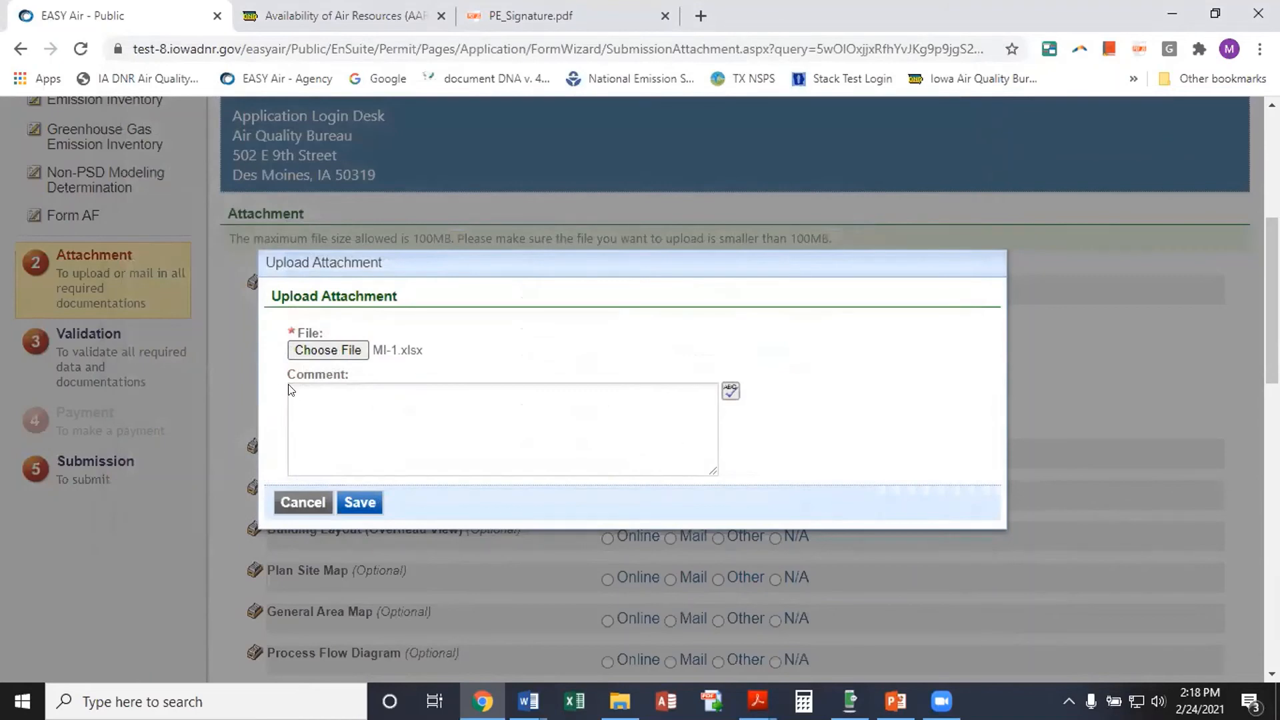
{"action": "left_click", "coordinate": [353, 503]}
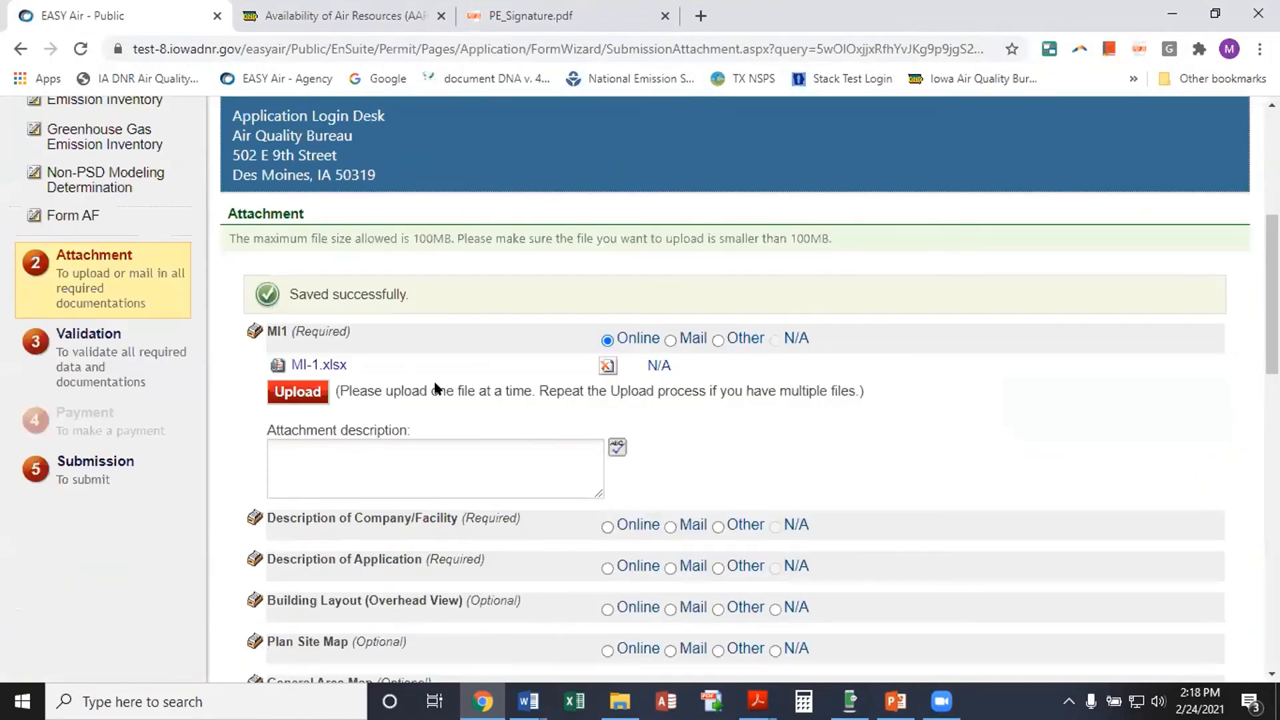
{"action": "scroll", "coordinate": [579, 440], "scroll_direction": "down", "scroll_amount": 1}
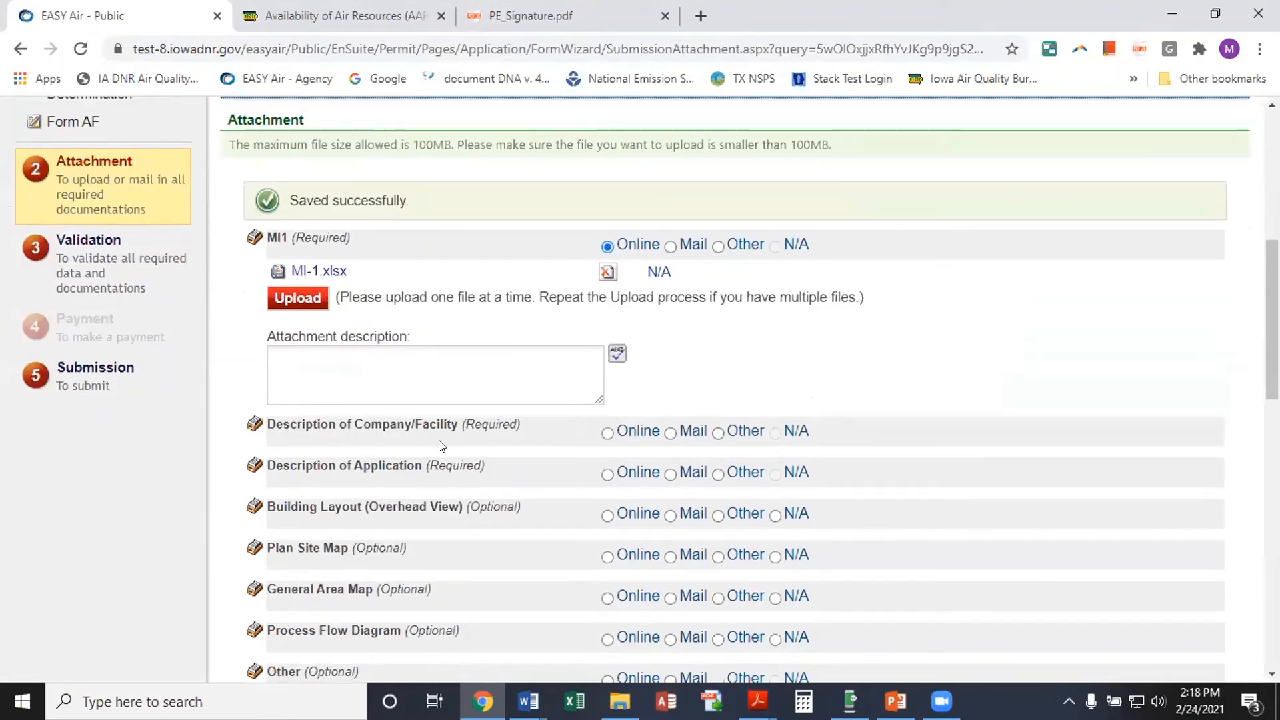
Set Description of Company/Facility and Description of Application to Mail, then review the remaining optional rows
{"action": "left_click", "coordinate": [671, 434]}
{"action": "scroll", "coordinate": [712, 538], "scroll_direction": "down", "scroll_amount": 1}
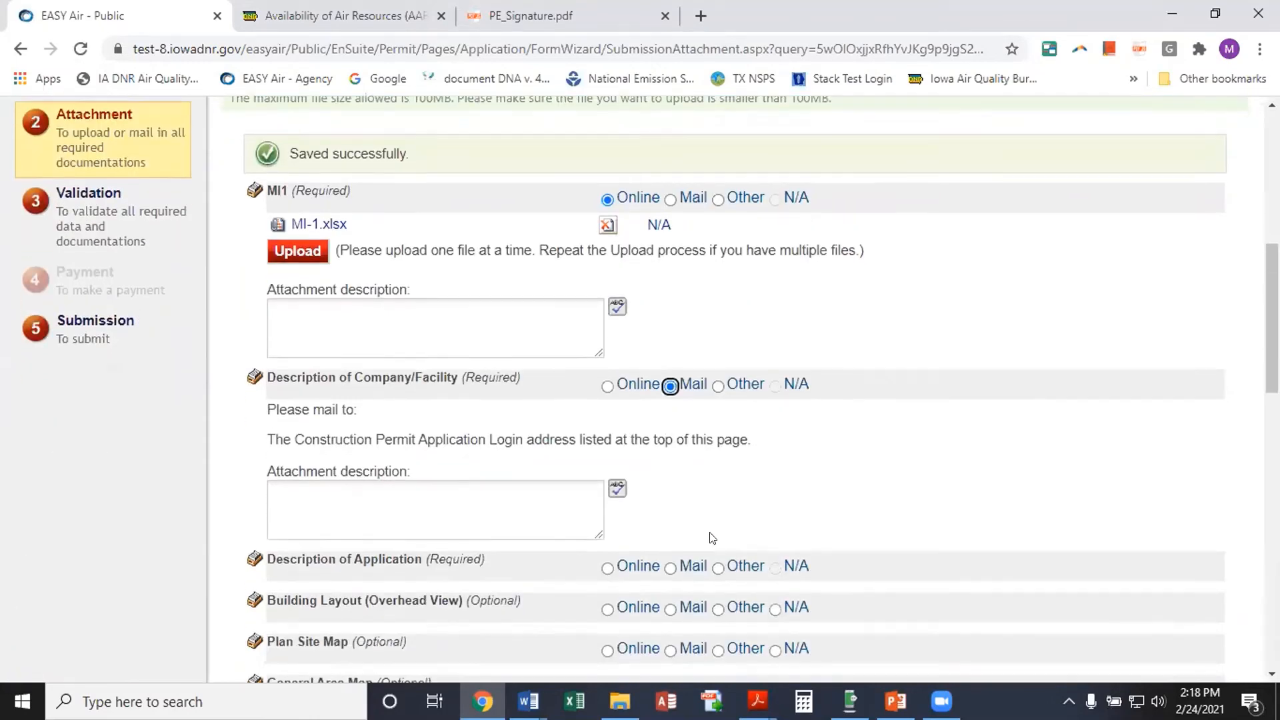
{"action": "left_click", "coordinate": [670, 521]}
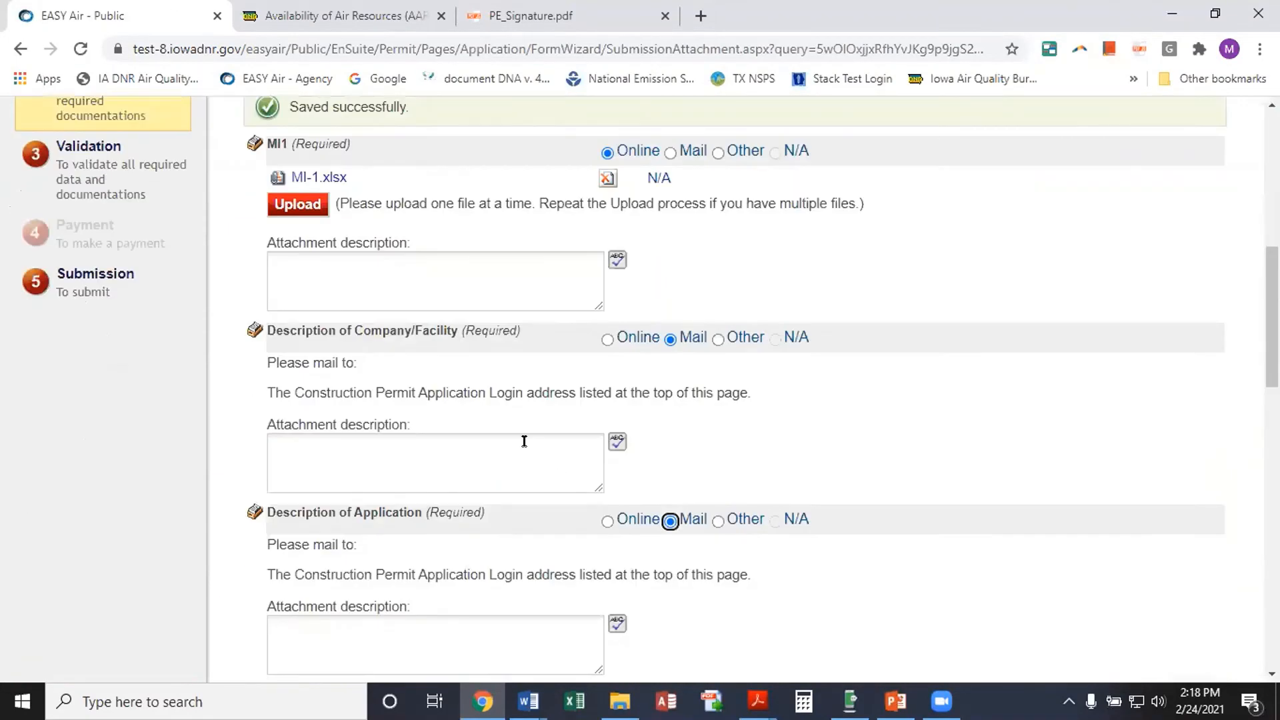
{"action": "scroll", "coordinate": [493, 501], "scroll_direction": "down", "scroll_amount": 2}
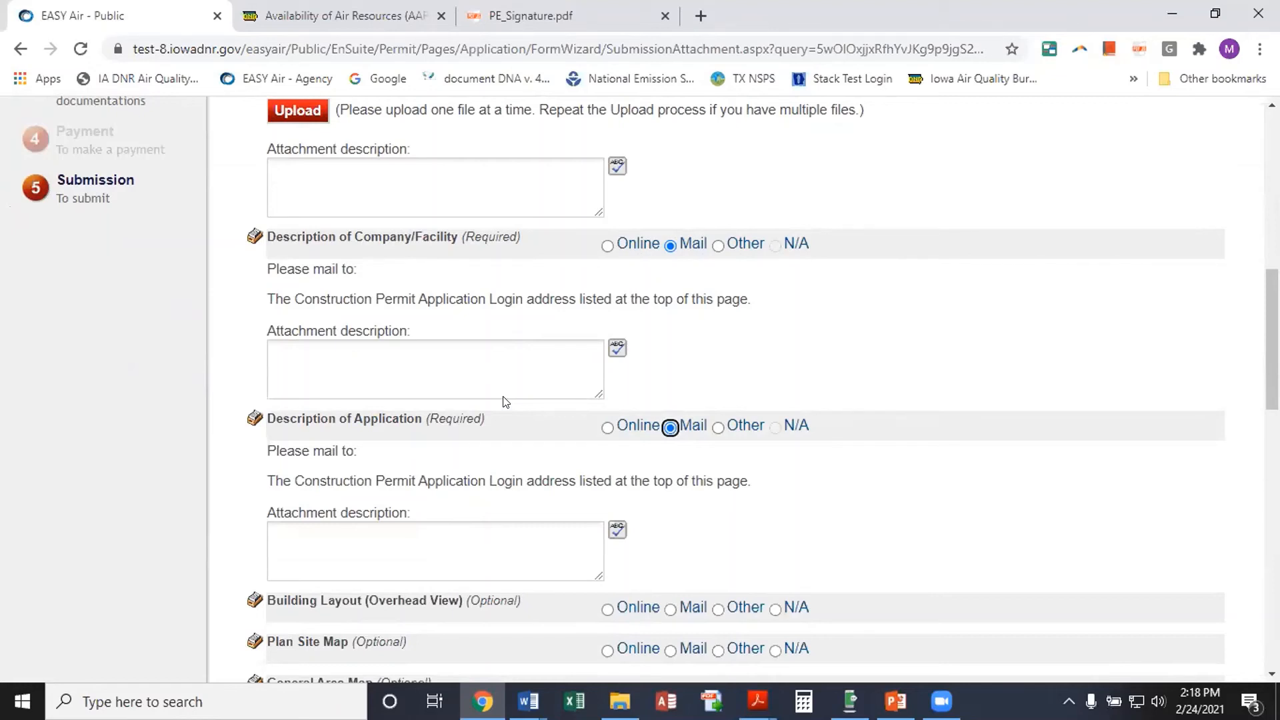
{"action": "scroll", "coordinate": [634, 426], "scroll_direction": "down", "scroll_amount": 1}
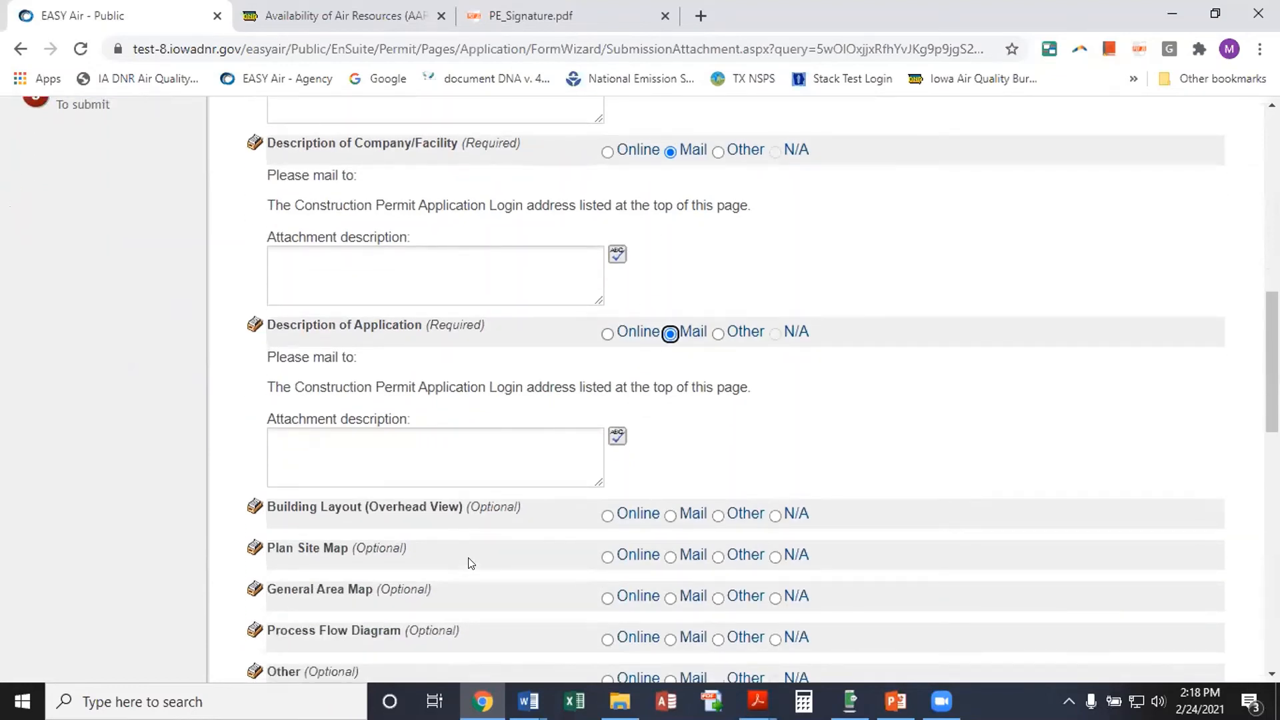
{"action": "scroll", "coordinate": [471, 564], "scroll_direction": "down", "scroll_amount": 1}
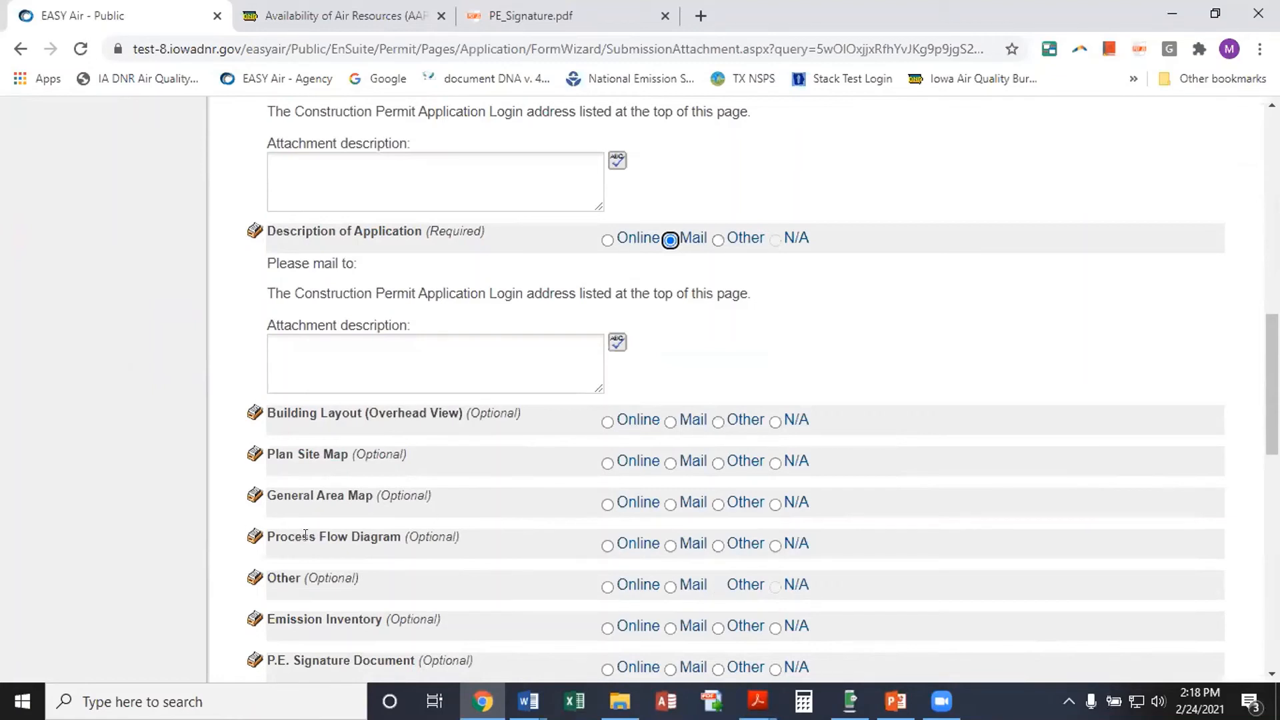
{"action": "scroll", "coordinate": [394, 534], "scroll_direction": "down", "scroll_amount": 1}
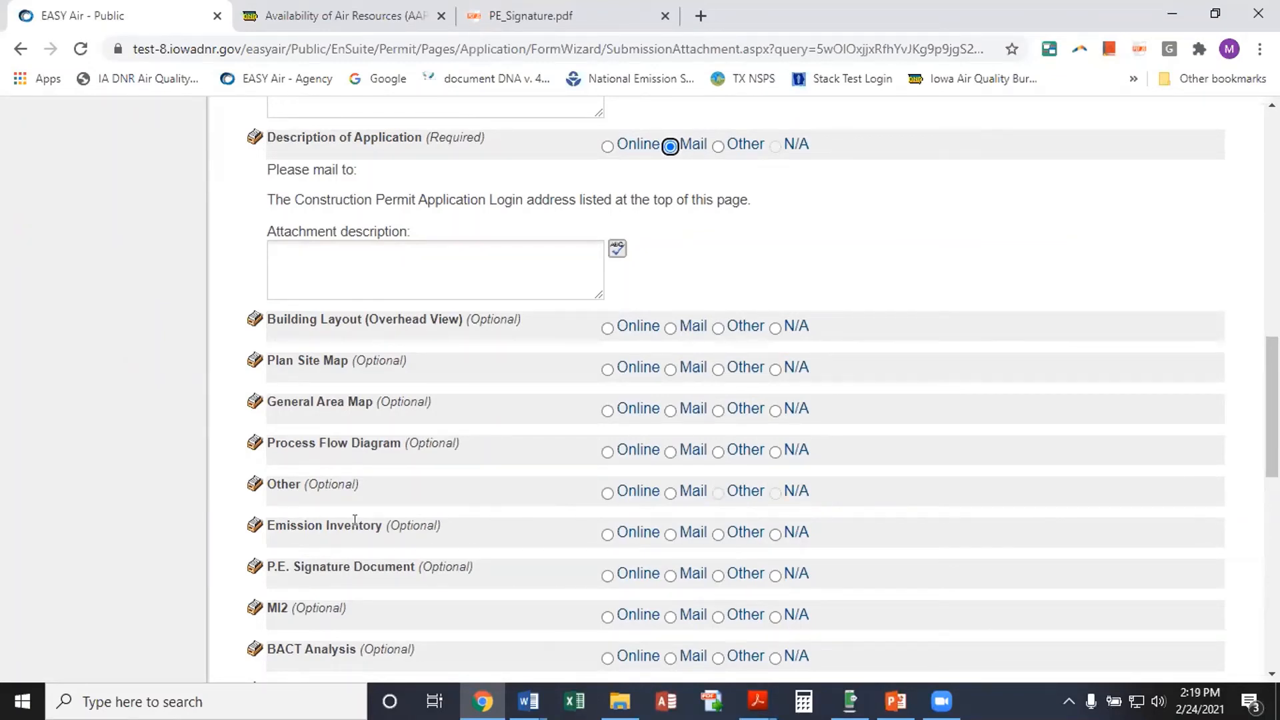
{"action": "scroll", "coordinate": [472, 533], "scroll_direction": "down", "scroll_amount": 1}
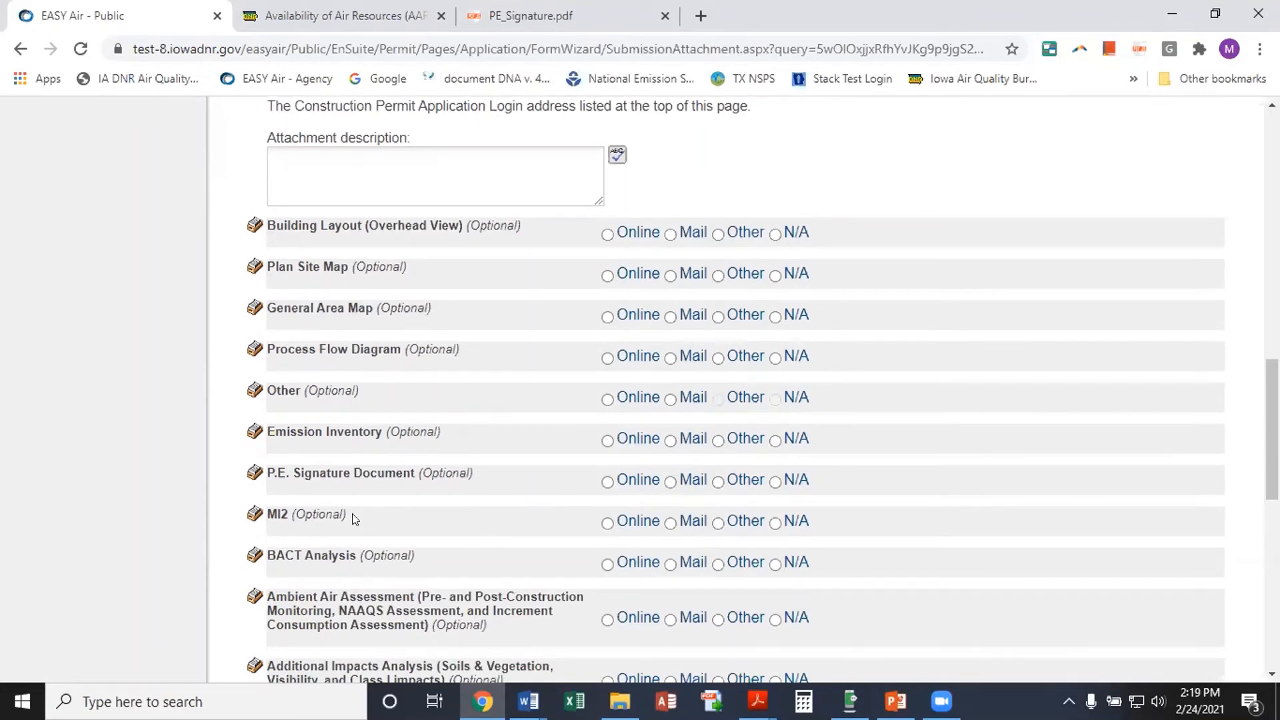
{"action": "scroll", "coordinate": [433, 520], "scroll_direction": "down", "scroll_amount": 1}
{"action": "scroll", "coordinate": [444, 522], "scroll_direction": "down", "scroll_amount": 1}
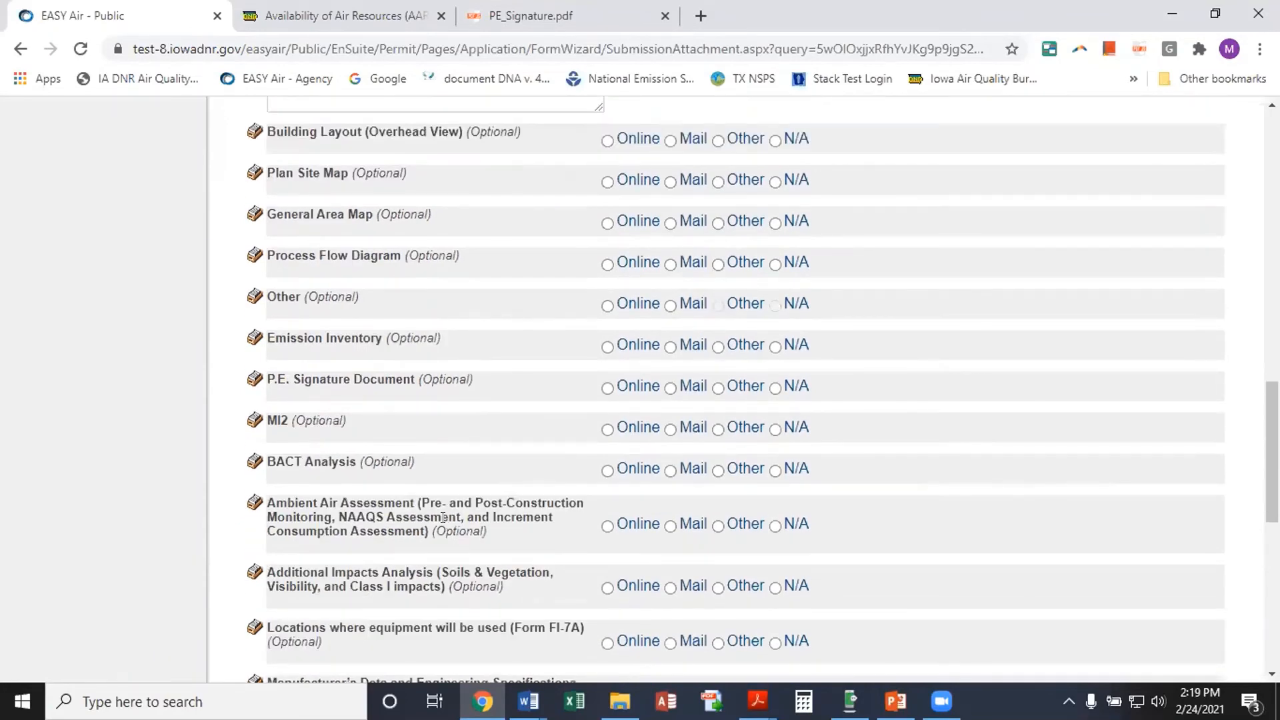
{"action": "scroll", "coordinate": [444, 518], "scroll_direction": "up", "scroll_amount": 4}
{"action": "scroll", "coordinate": [443, 517], "scroll_direction": "up", "scroll_amount": 5}
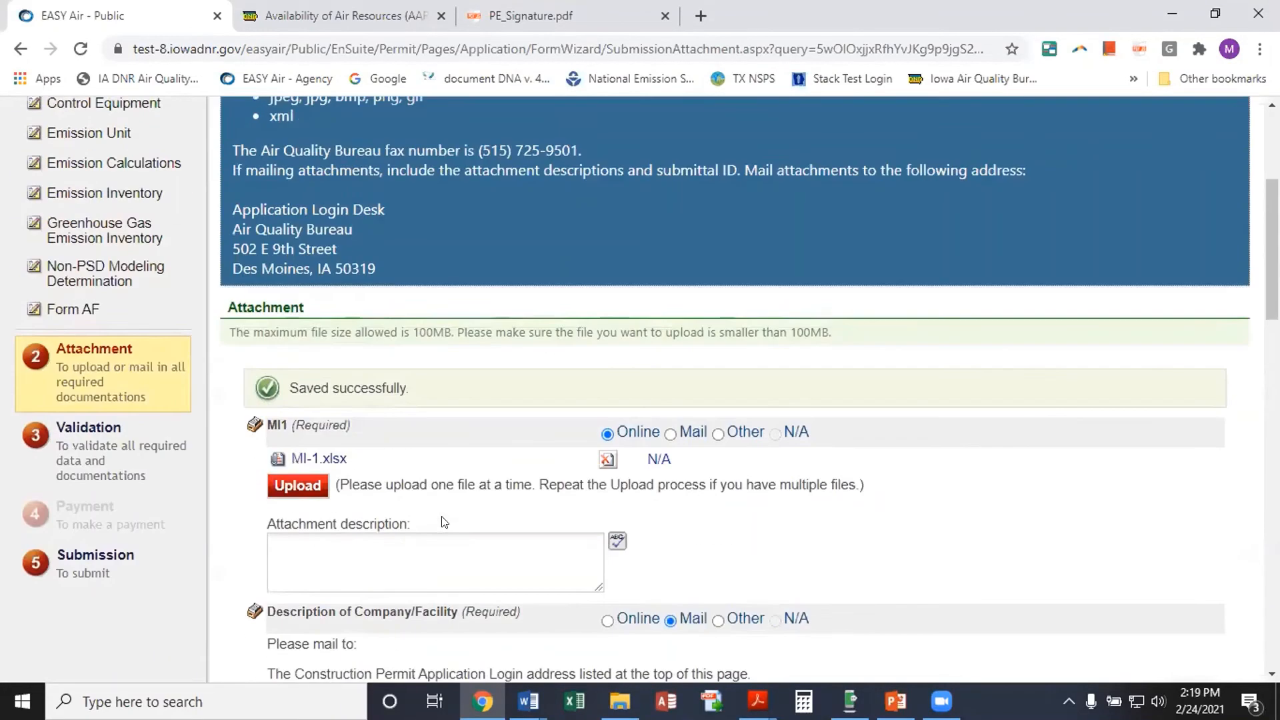
{"action": "scroll", "coordinate": [460, 501], "scroll_direction": "up", "scroll_amount": 3}
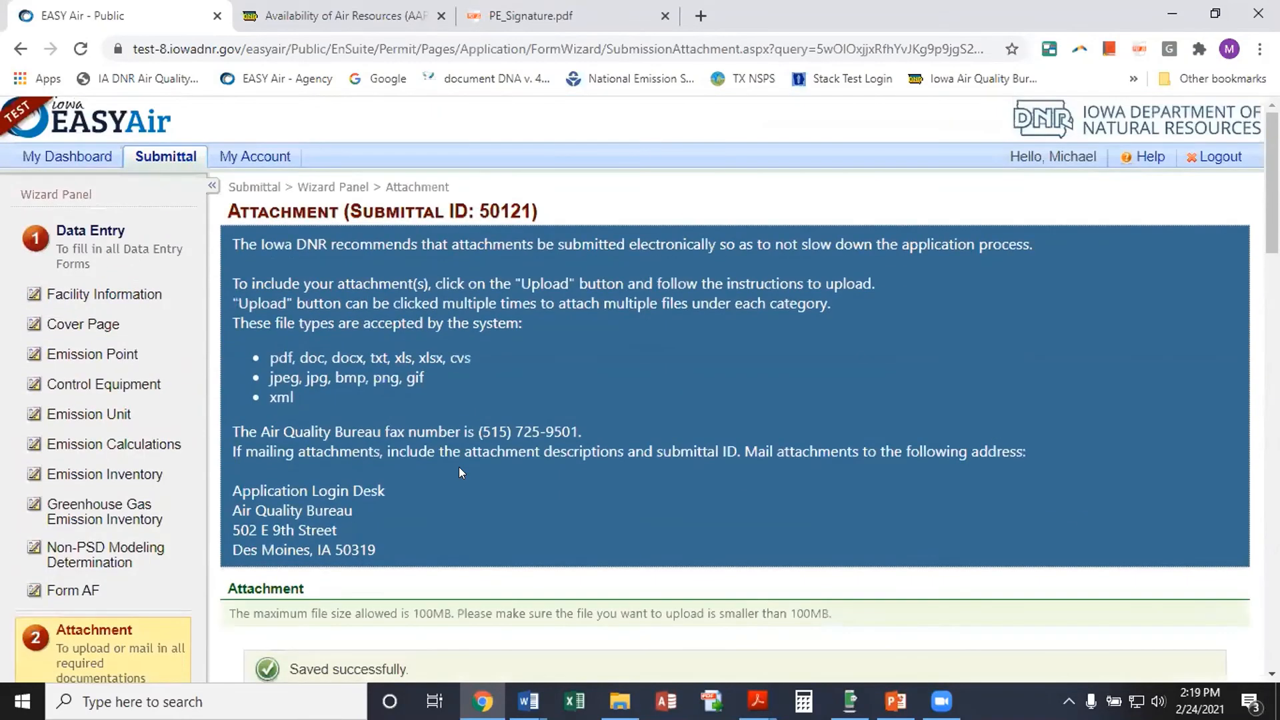
{"action": "scroll", "coordinate": [460, 469], "scroll_direction": "down", "scroll_amount": 7}
{"action": "scroll", "coordinate": [464, 470], "scroll_direction": "down", "scroll_amount": 14}
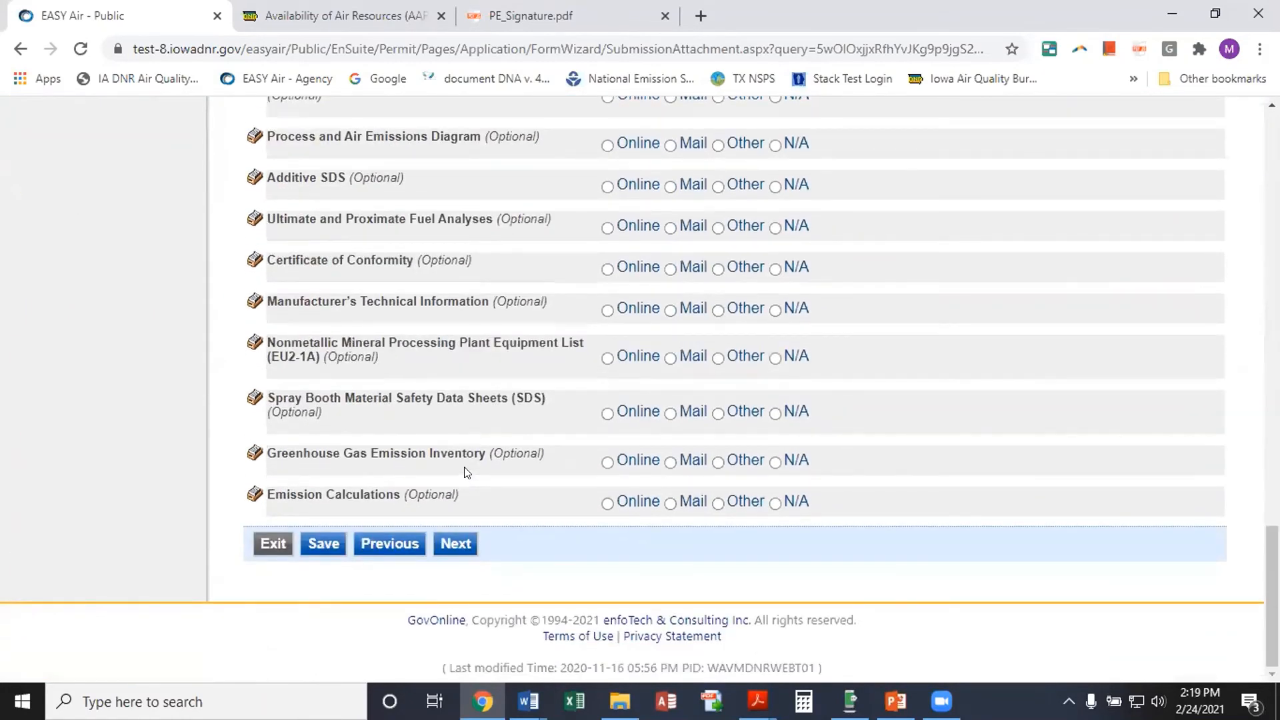
{"action": "left_click", "coordinate": [454, 542]}
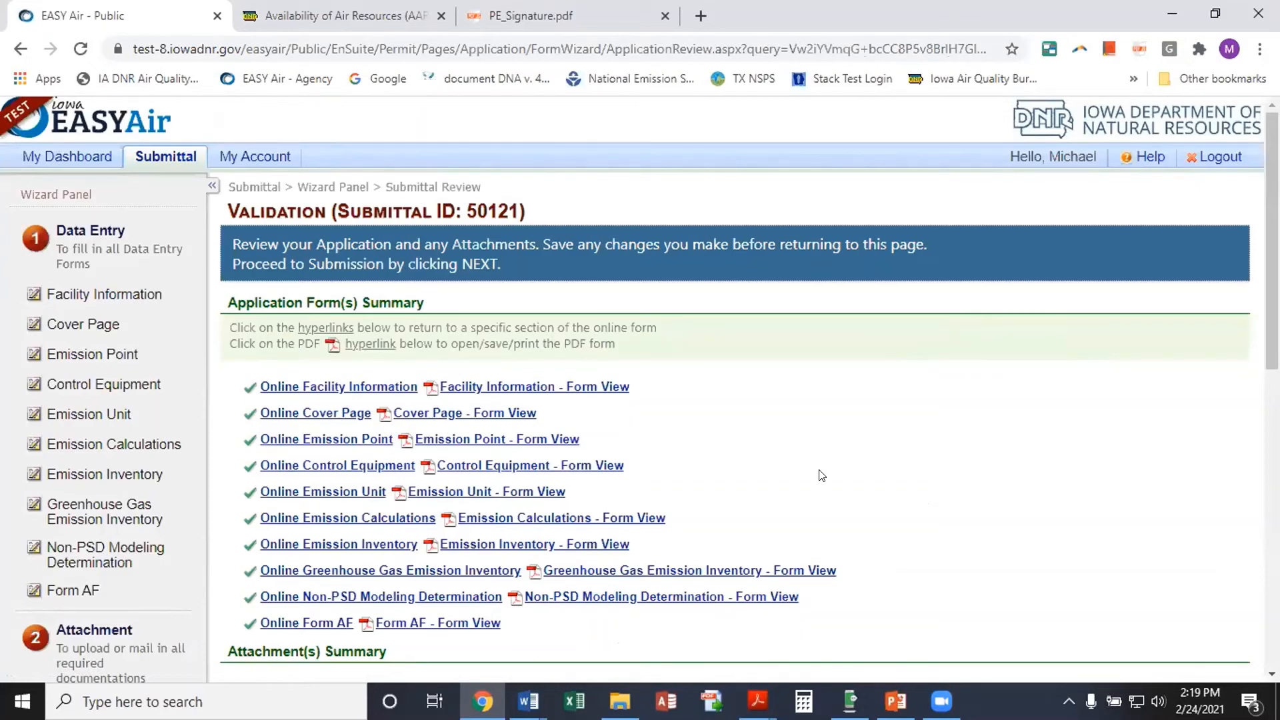
{"action": "scroll", "coordinate": [822, 474], "scroll_direction": "down", "scroll_amount": 1}
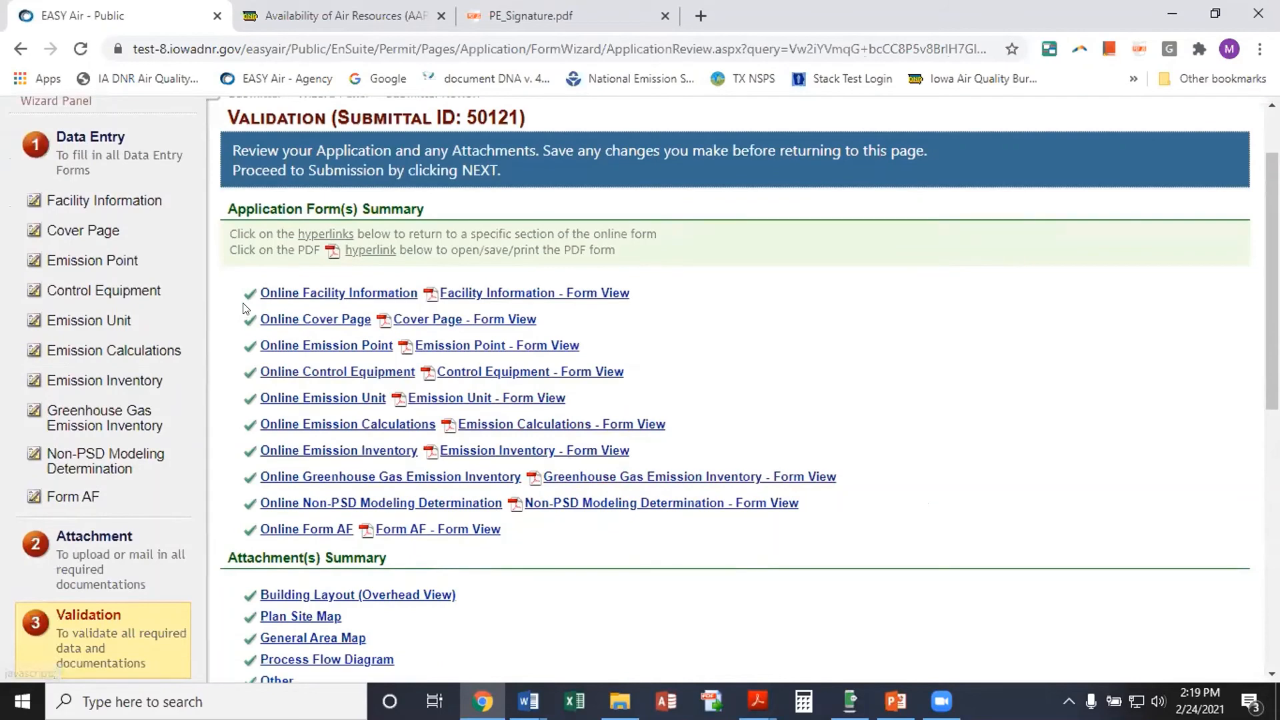
{"action": "scroll", "coordinate": [886, 449], "scroll_direction": "down", "scroll_amount": 5}
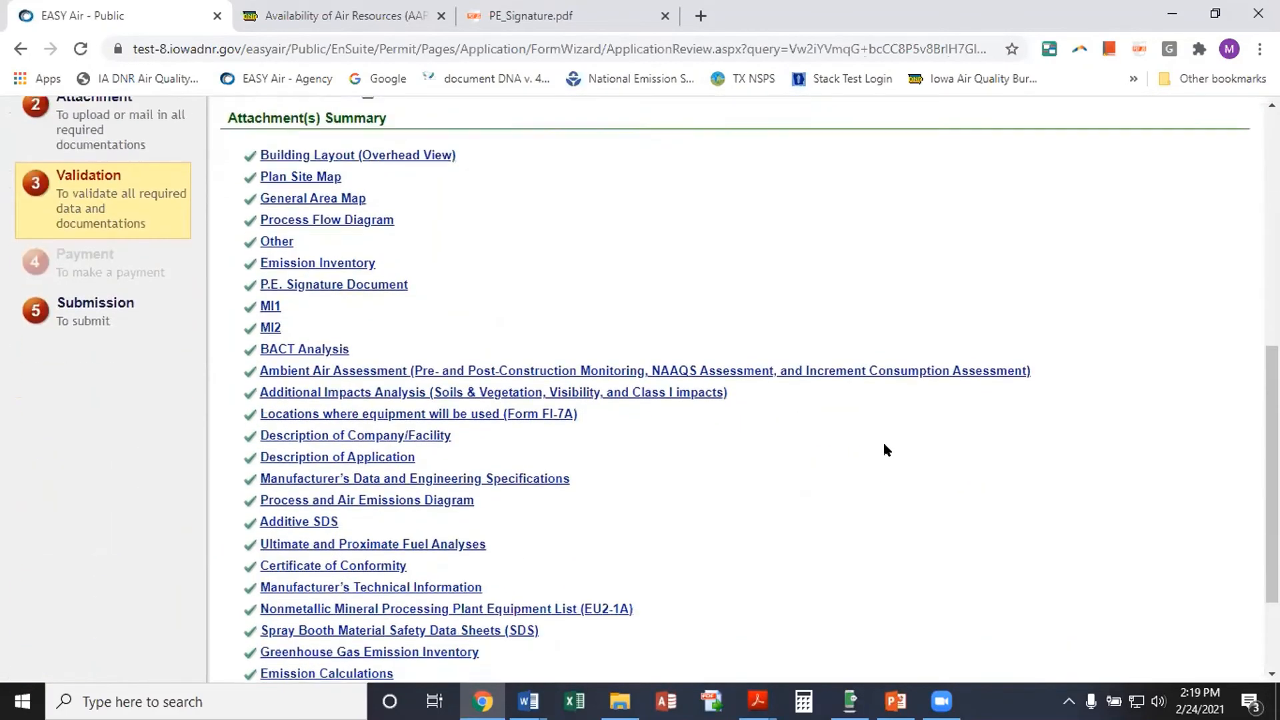
{"action": "scroll", "coordinate": [886, 449], "scroll_direction": "down", "scroll_amount": 2}
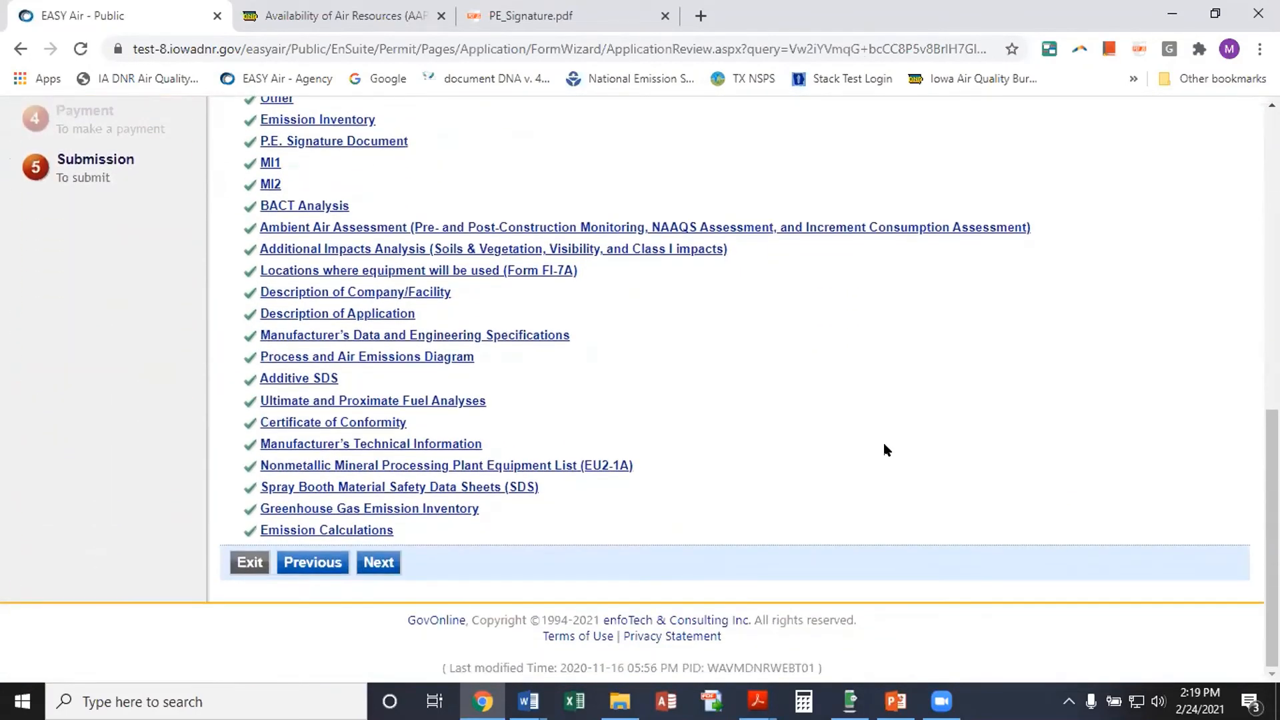
{"action": "scroll", "coordinate": [886, 449], "scroll_direction": "up", "scroll_amount": 3}
{"action": "scroll", "coordinate": [882, 450], "scroll_direction": "down", "scroll_amount": 1}
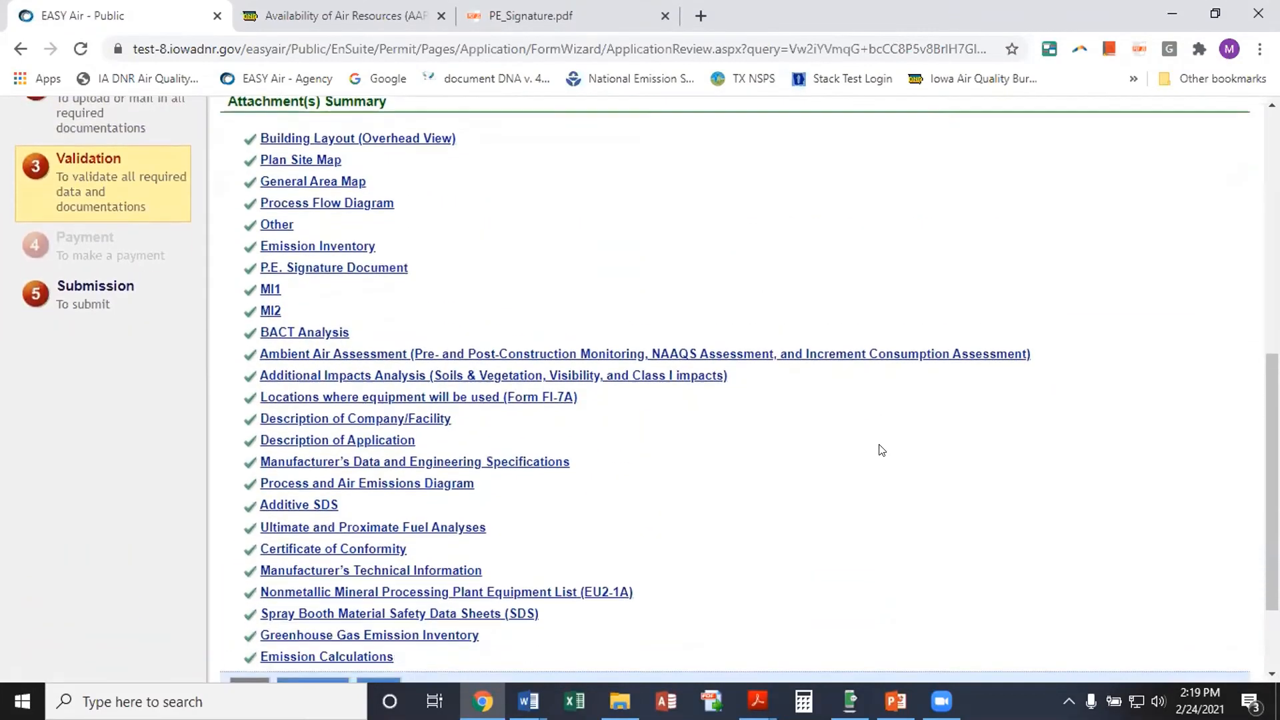
{"action": "scroll", "coordinate": [881, 450], "scroll_direction": "down", "scroll_amount": 1}
Advance from Validation to Payment and view the payment methods without picking one; $385.00 remains due
{"action": "left_click", "coordinate": [379, 656]}
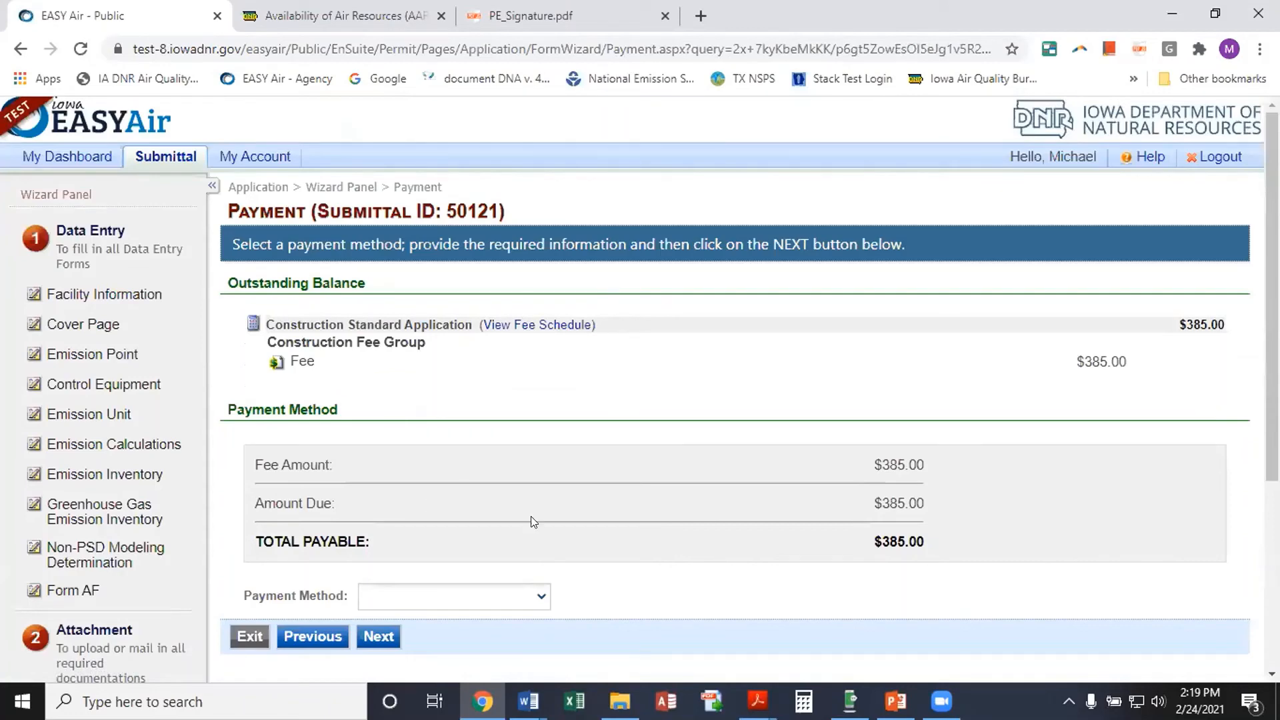
{"action": "scroll", "coordinate": [535, 521], "scroll_direction": "down", "scroll_amount": 3}
{"action": "scroll", "coordinate": [542, 548], "scroll_direction": "up", "scroll_amount": 1}
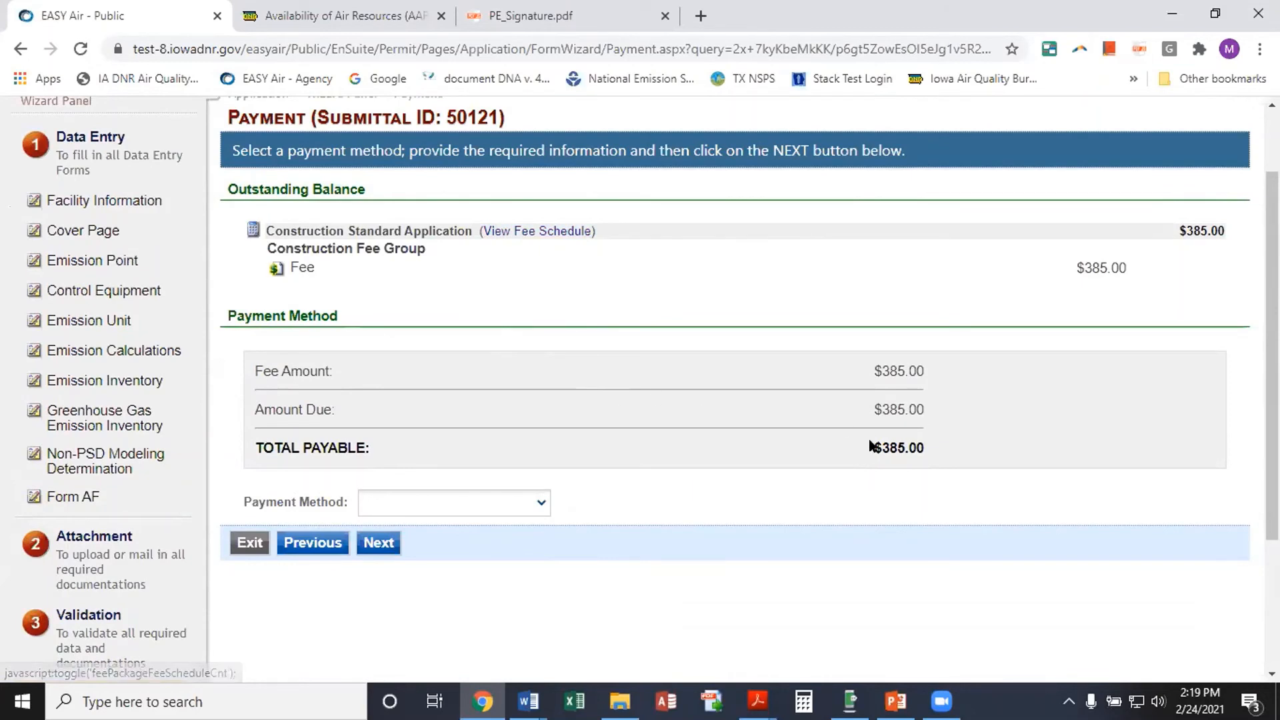
{"action": "left_click", "coordinate": [541, 504]}
{"action": "left_click", "coordinate": [542, 504]}
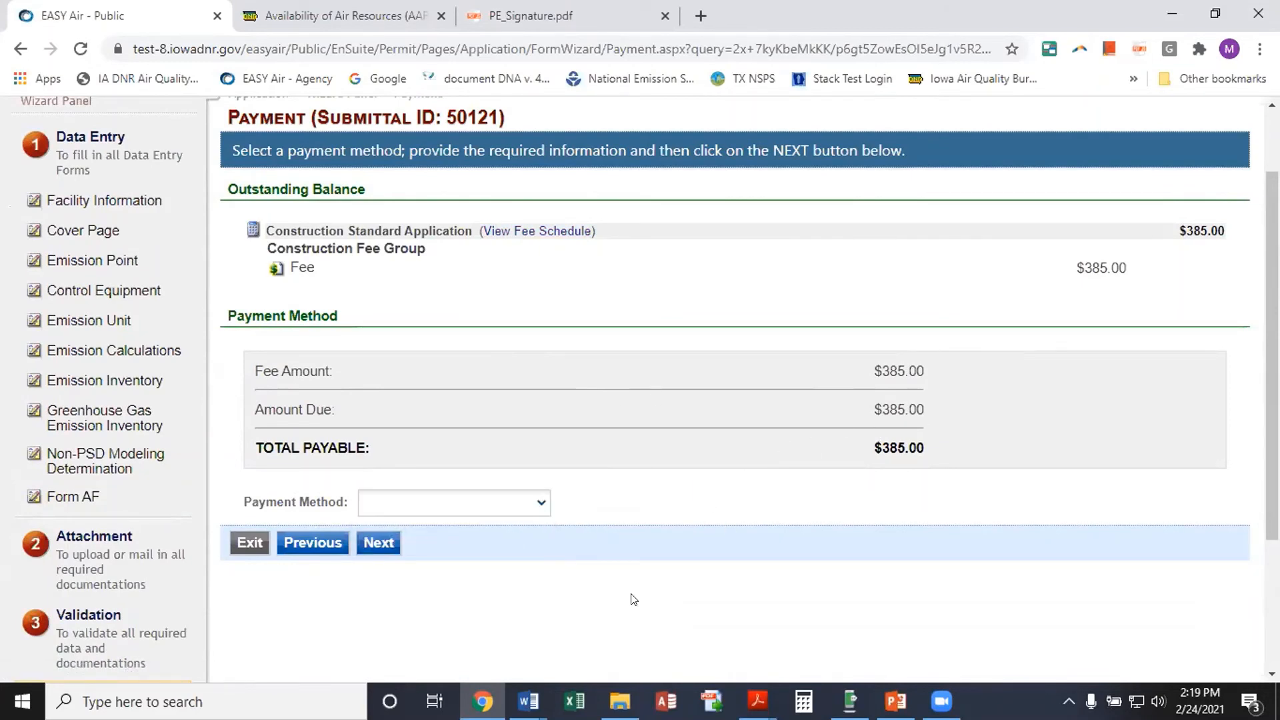
{"action": "scroll", "coordinate": [677, 619], "scroll_direction": "up", "scroll_amount": 2}
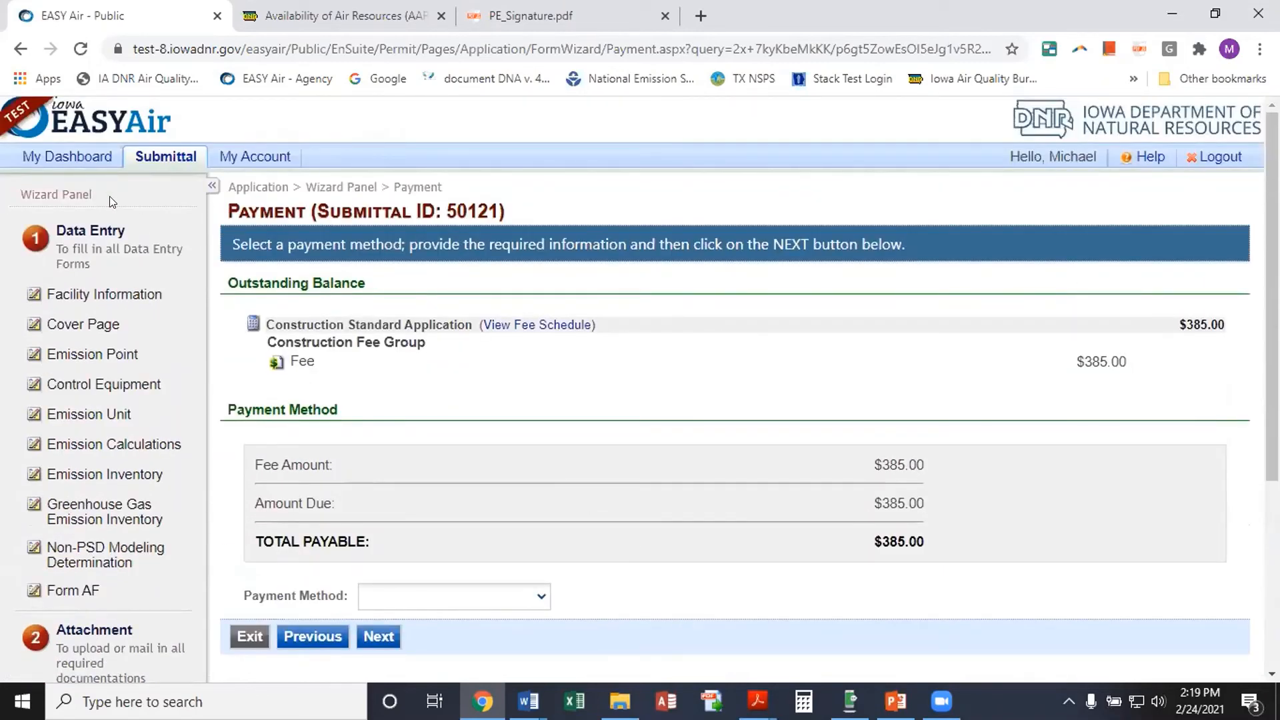
From My Dashboard, open Submittal > Edit Pending Submittals and select the Submittal ID search box
{"action": "left_click", "coordinate": [59, 160]}
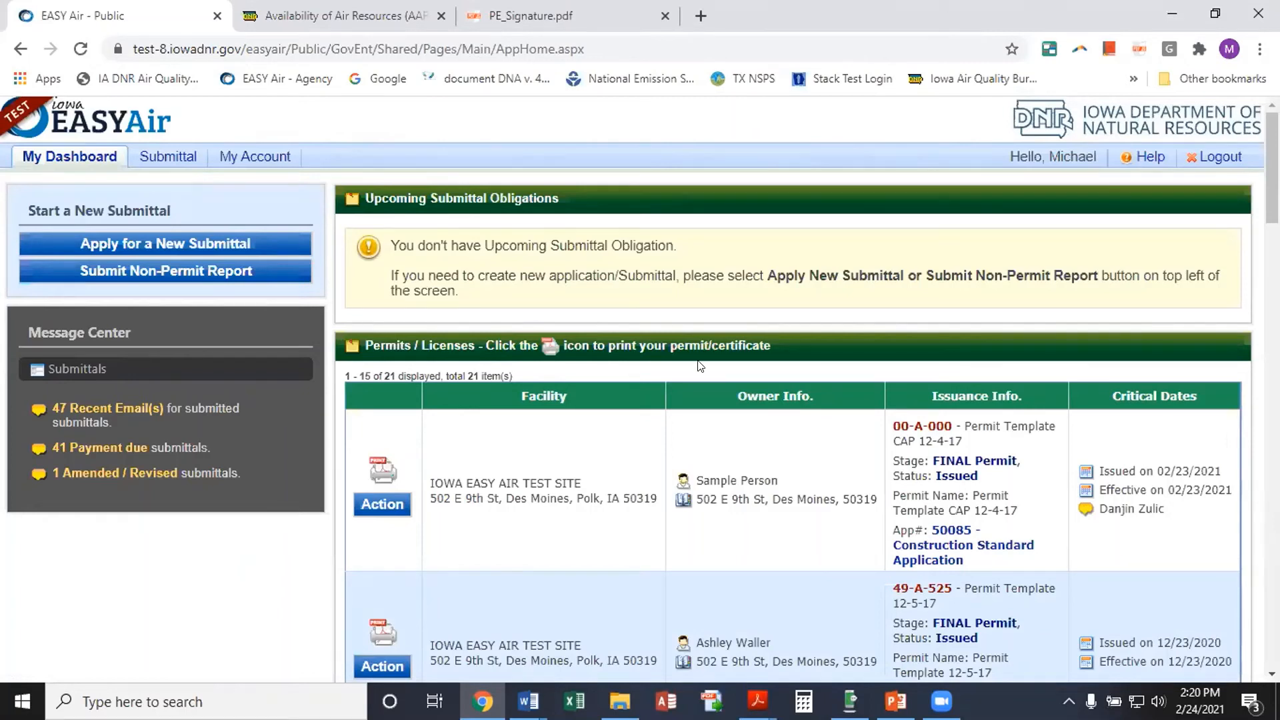
{"action": "mouse_move", "coordinate": [155, 158]}
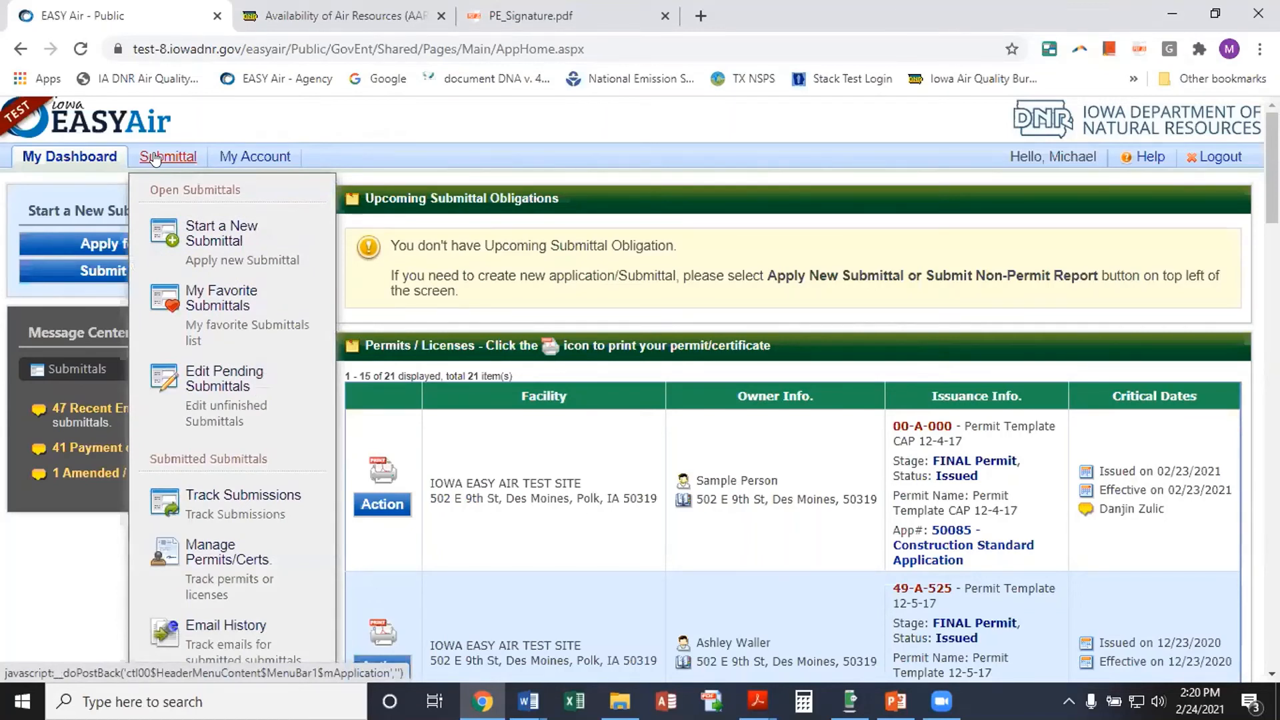
{"action": "left_click", "coordinate": [230, 375]}
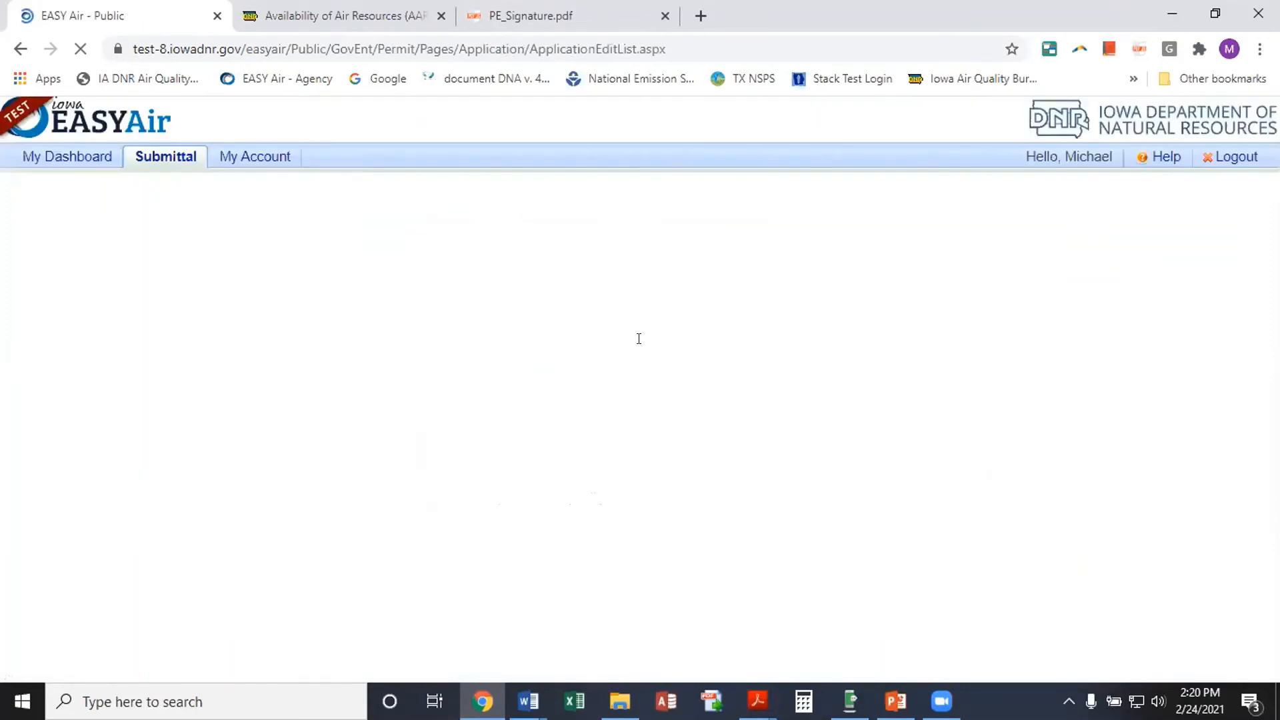
{"action": "scroll", "coordinate": [627, 360], "scroll_direction": "down", "scroll_amount": 3}
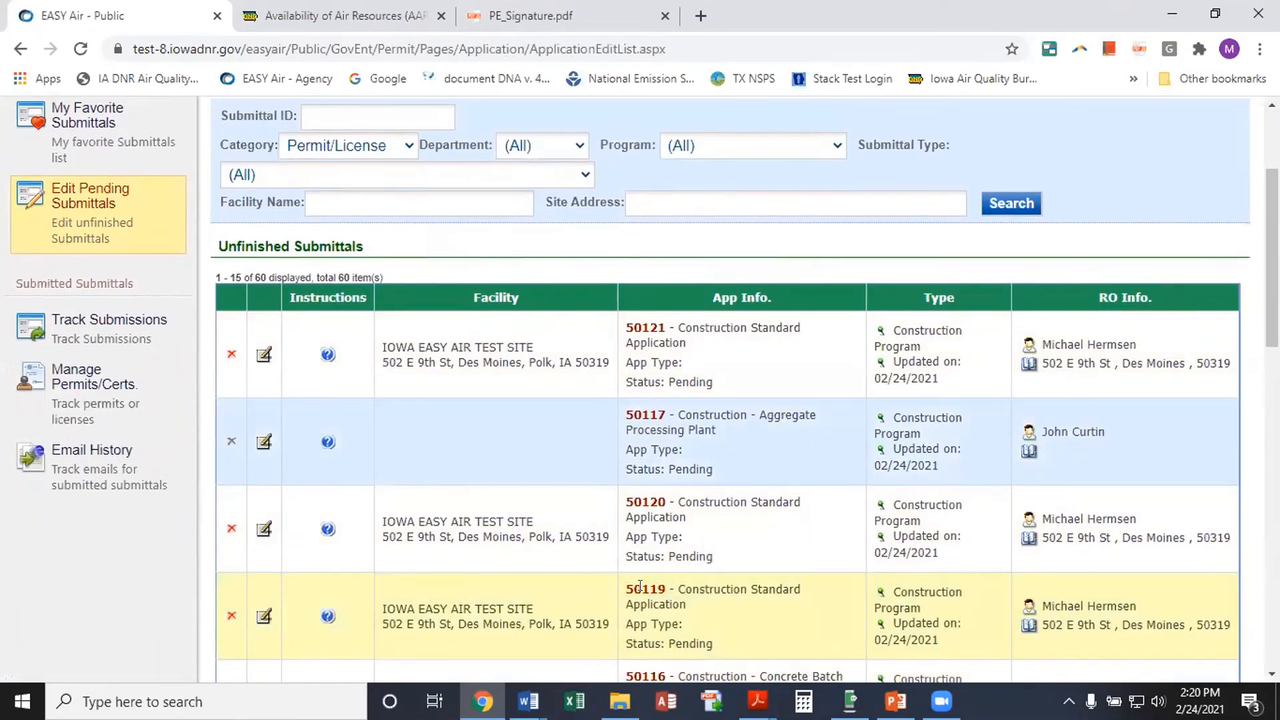
{"action": "scroll", "coordinate": [651, 620], "scroll_direction": "down", "scroll_amount": 1}
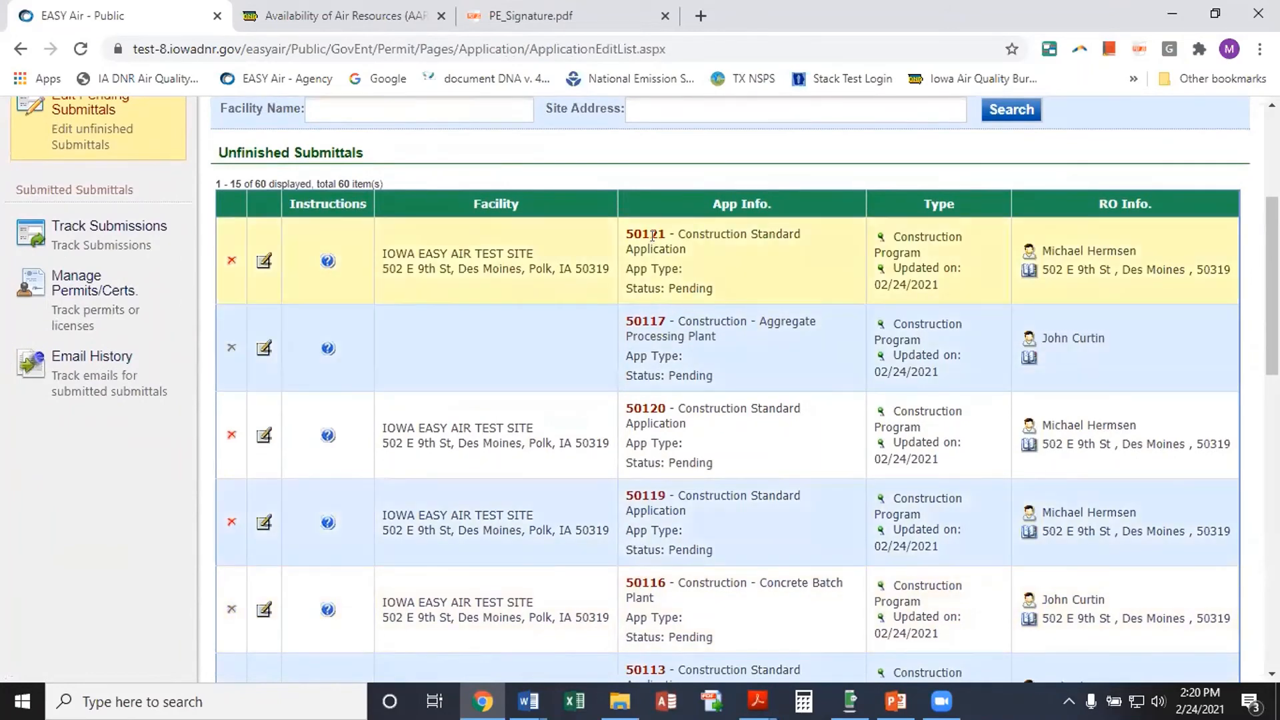
{"action": "scroll", "coordinate": [427, 252], "scroll_direction": "up", "scroll_amount": 3}
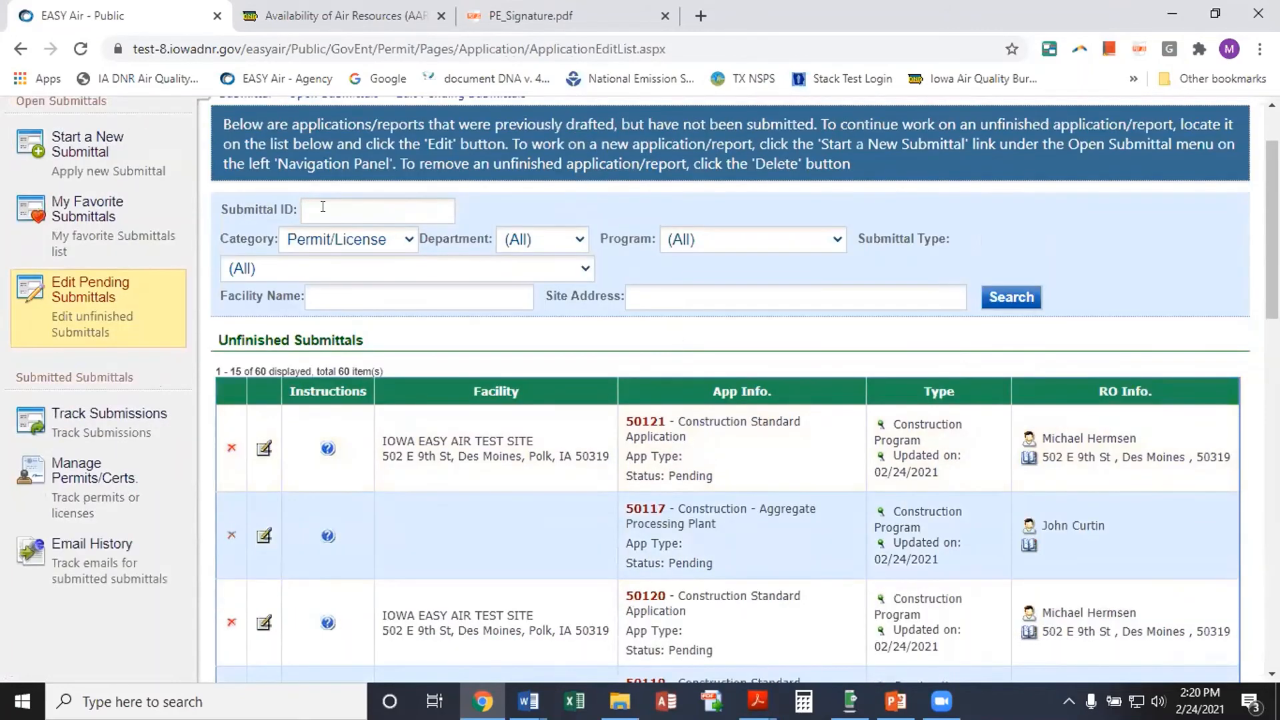
{"action": "left_click", "coordinate": [323, 207]}
Edit submittal 50121 from Unfinished Submittals to open its Facility Information form
{"action": "left_click", "coordinate": [264, 450]}
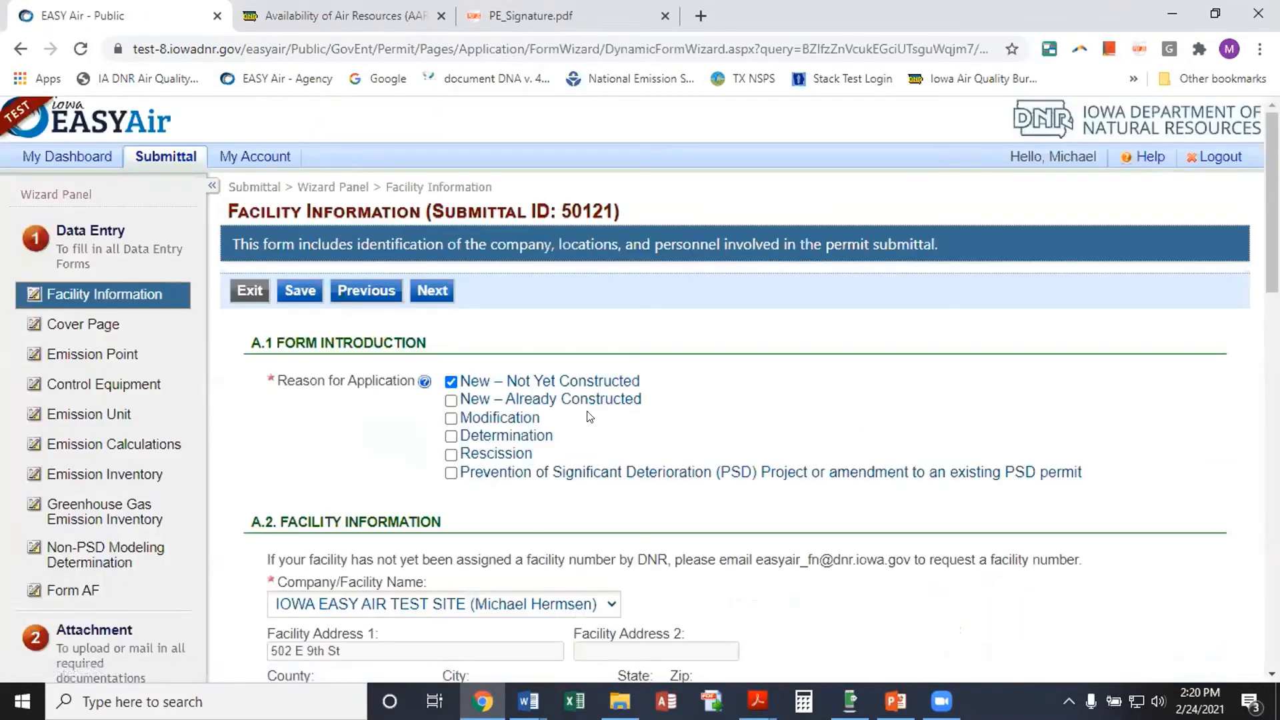
{"action": "scroll", "coordinate": [650, 476], "scroll_direction": "down", "scroll_amount": 1}
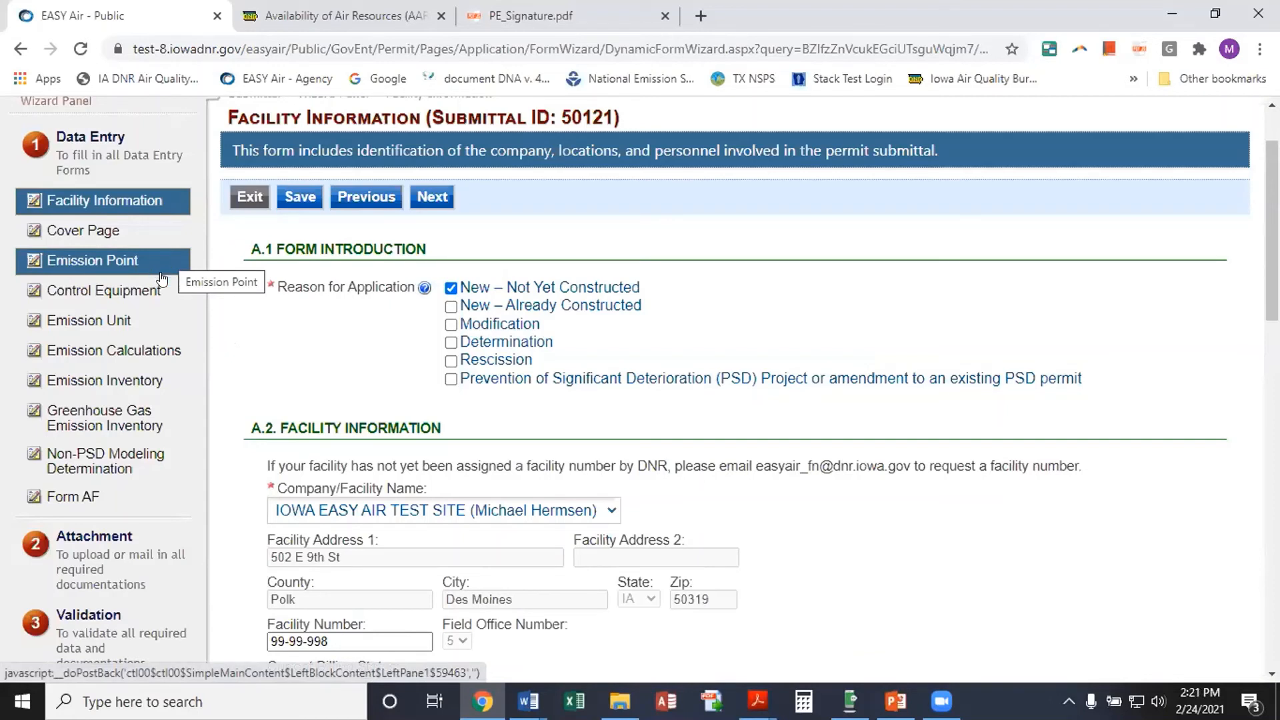
Add a new emission unit of type Miscellaneous, subtype Chipper/Flaker/Hammermill
{"action": "left_click", "coordinate": [142, 320]}
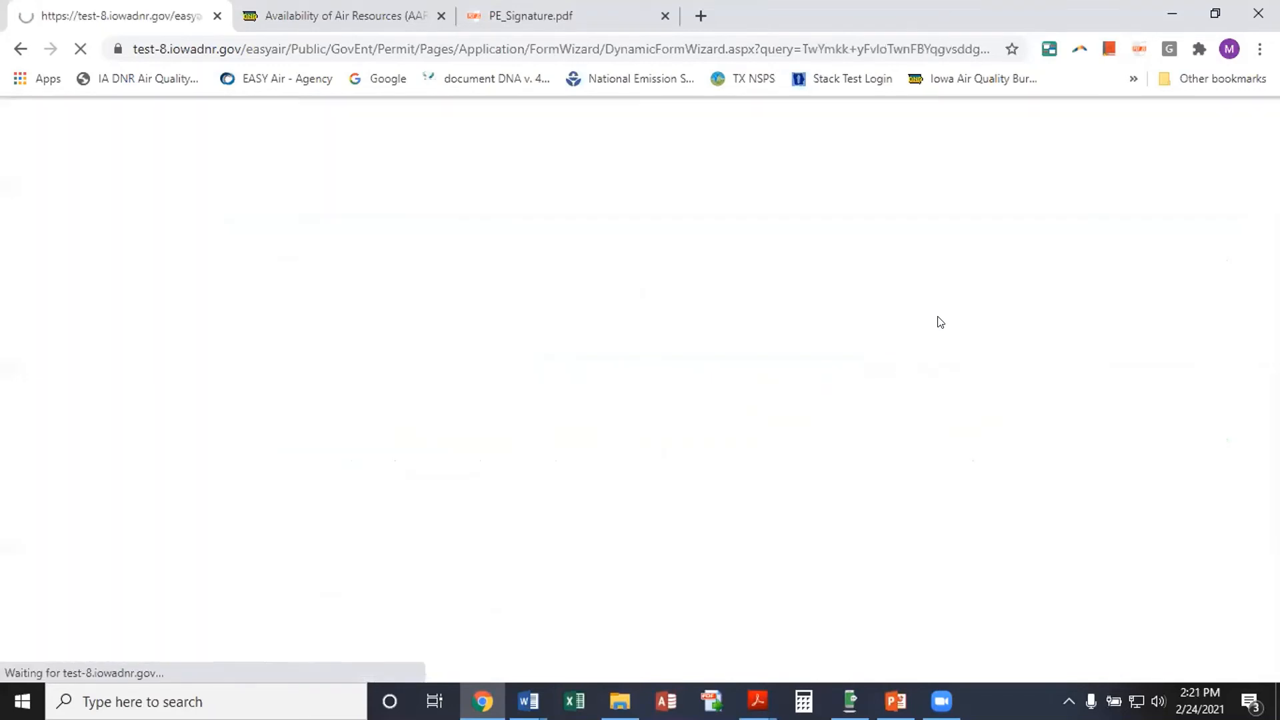
{"action": "scroll", "coordinate": [780, 370], "scroll_direction": "down", "scroll_amount": 3}
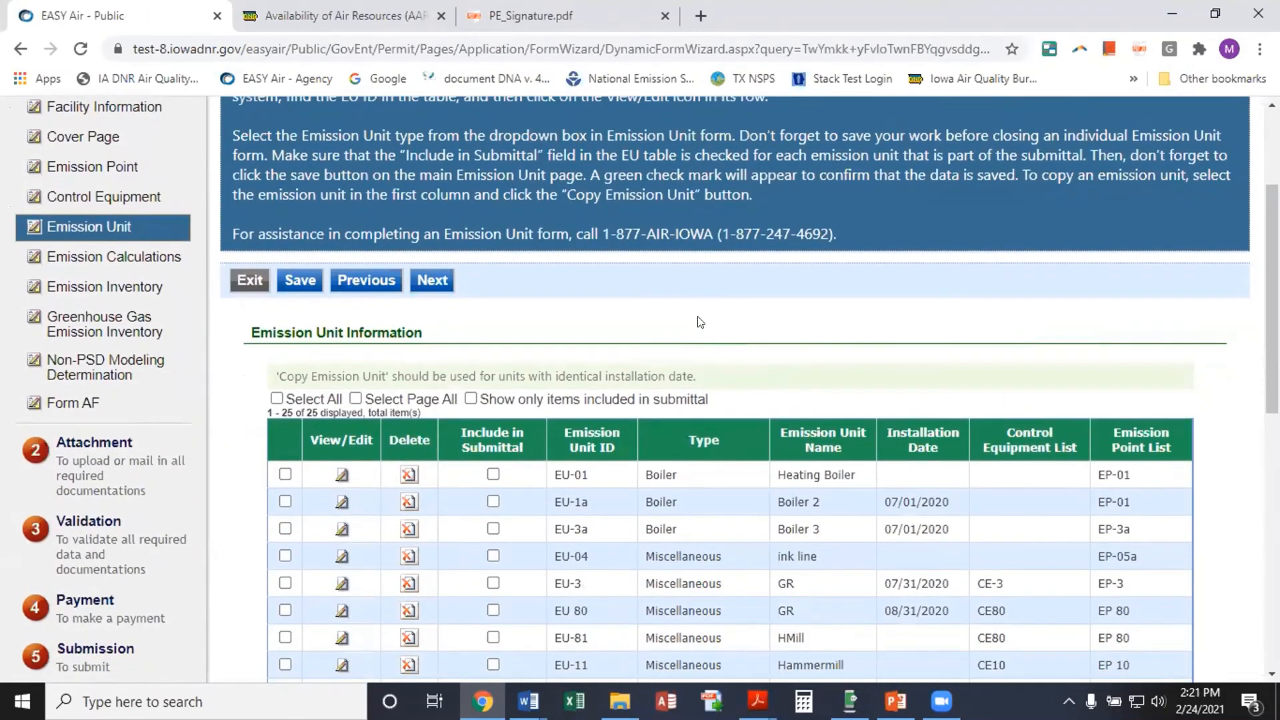
{"action": "scroll", "coordinate": [760, 352], "scroll_direction": "down", "scroll_amount": 7}
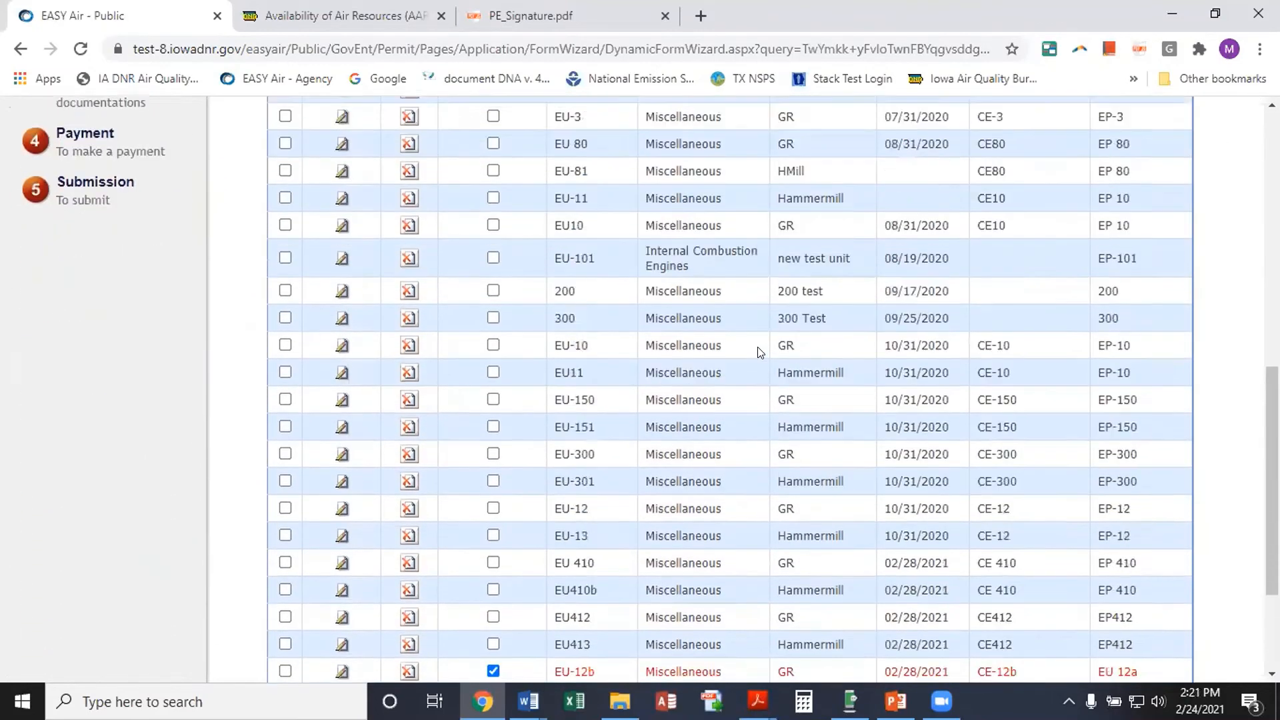
{"action": "scroll", "coordinate": [760, 352], "scroll_direction": "down", "scroll_amount": 3}
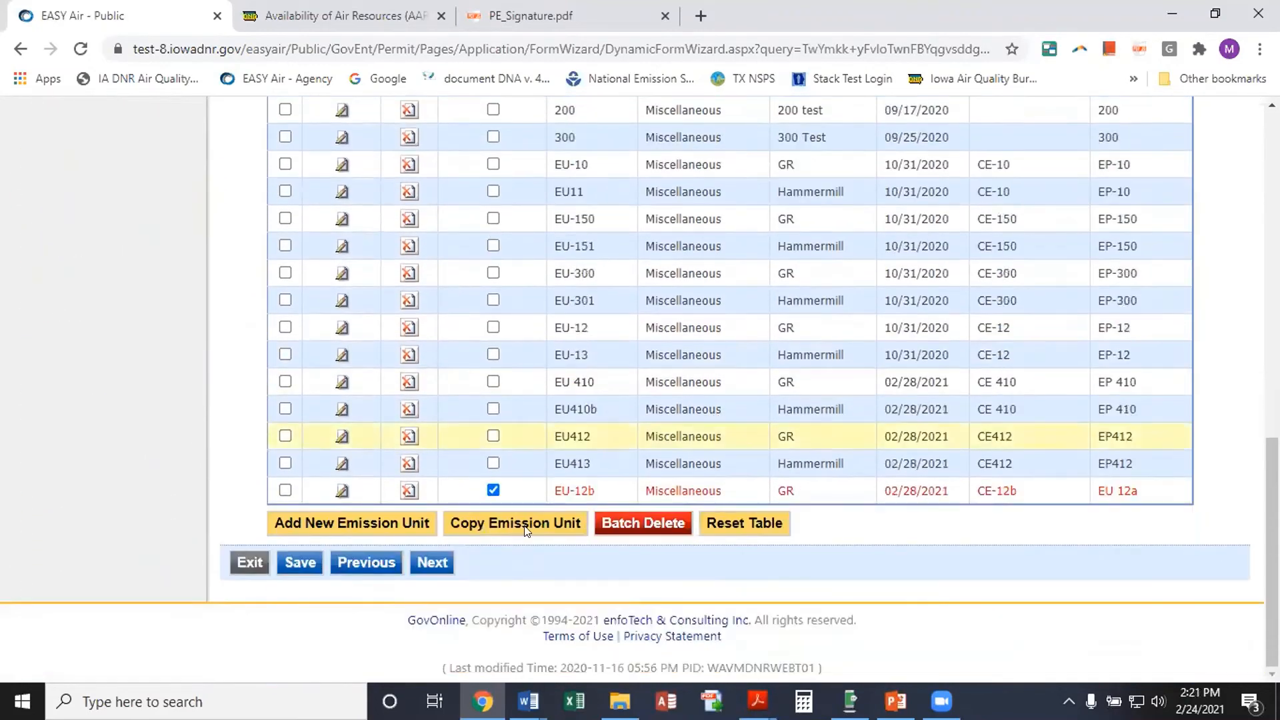
{"action": "left_click", "coordinate": [306, 517]}
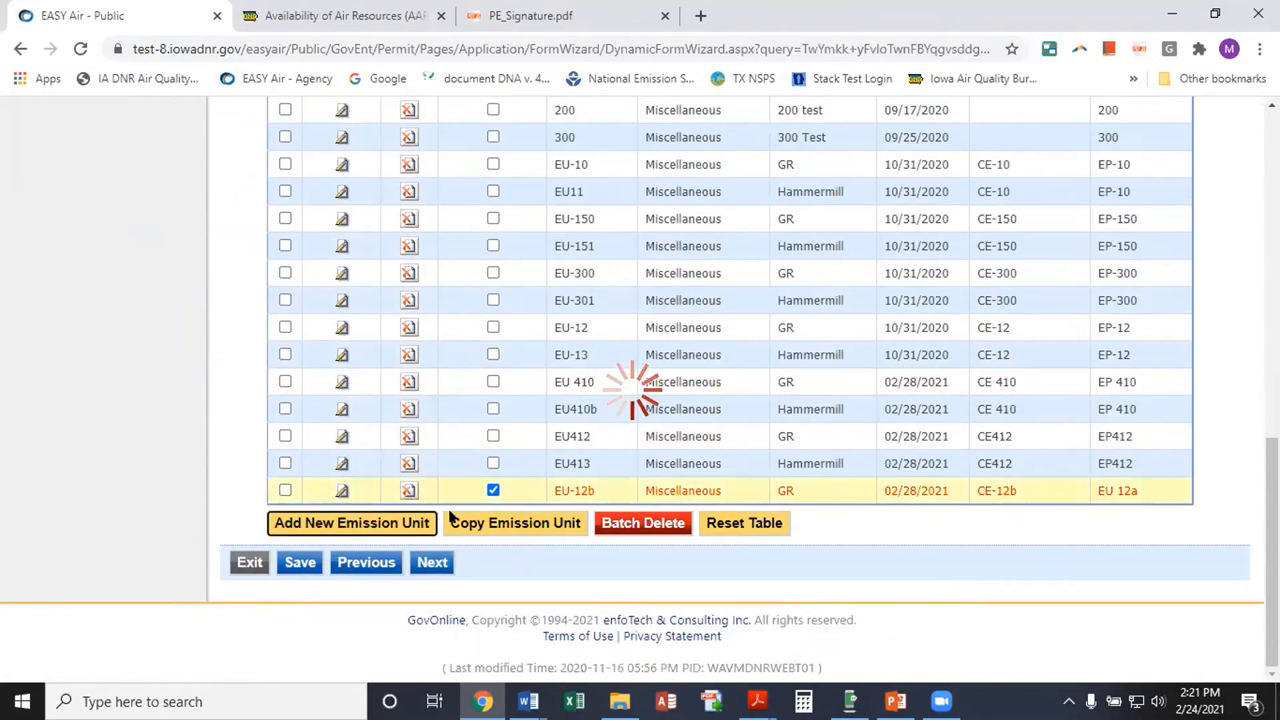
{"action": "scroll", "coordinate": [454, 517], "scroll_direction": "up", "scroll_amount": 3}
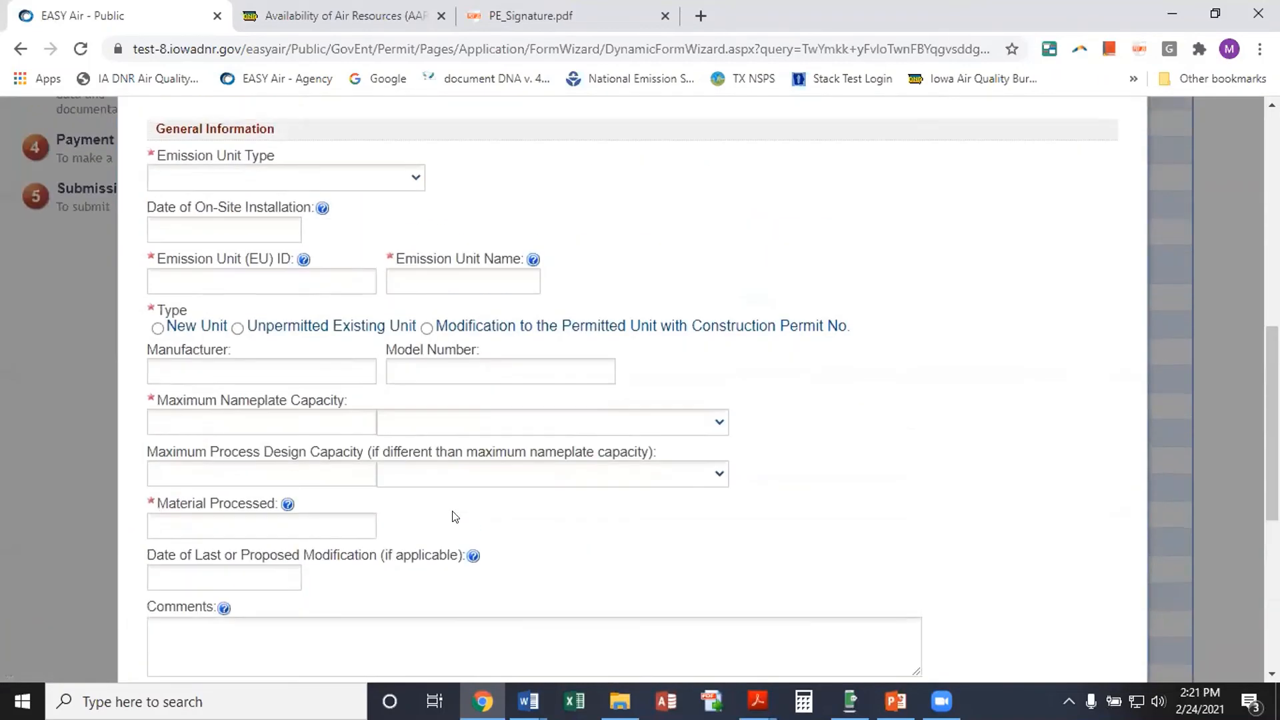
{"action": "left_click", "coordinate": [418, 176]}
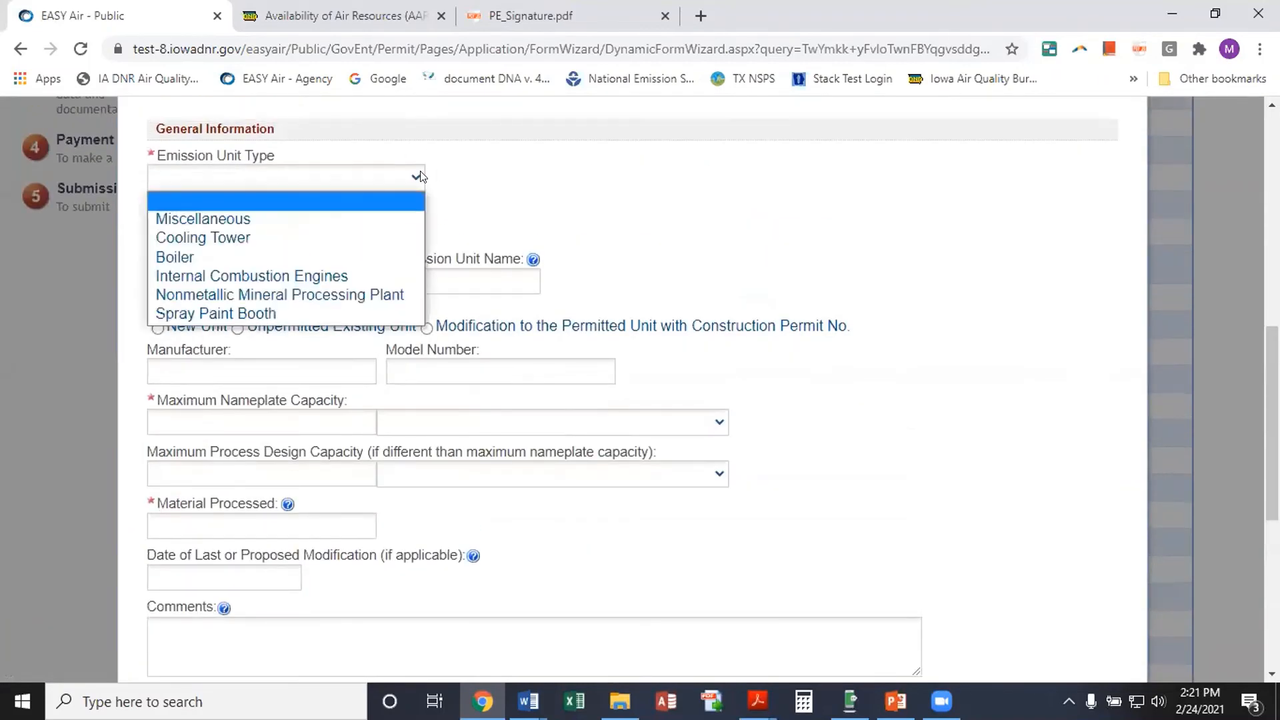
{"action": "left_click", "coordinate": [396, 215]}
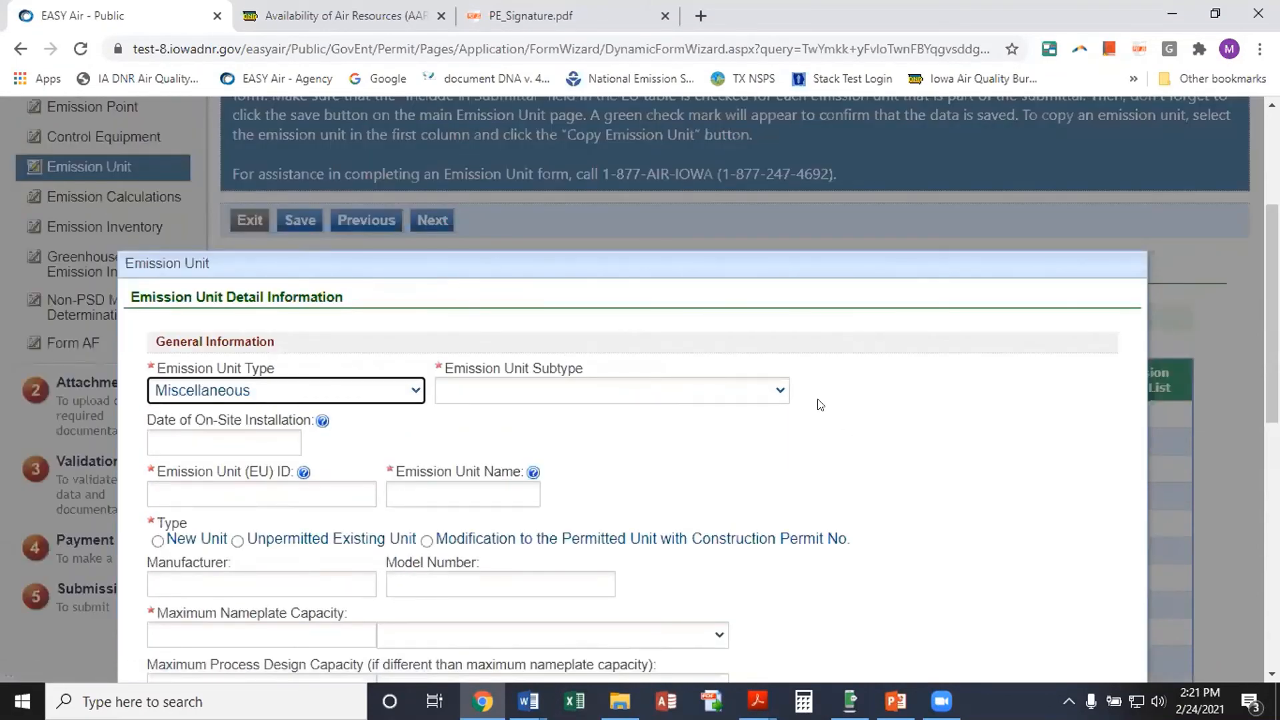
{"action": "left_click", "coordinate": [776, 390]}
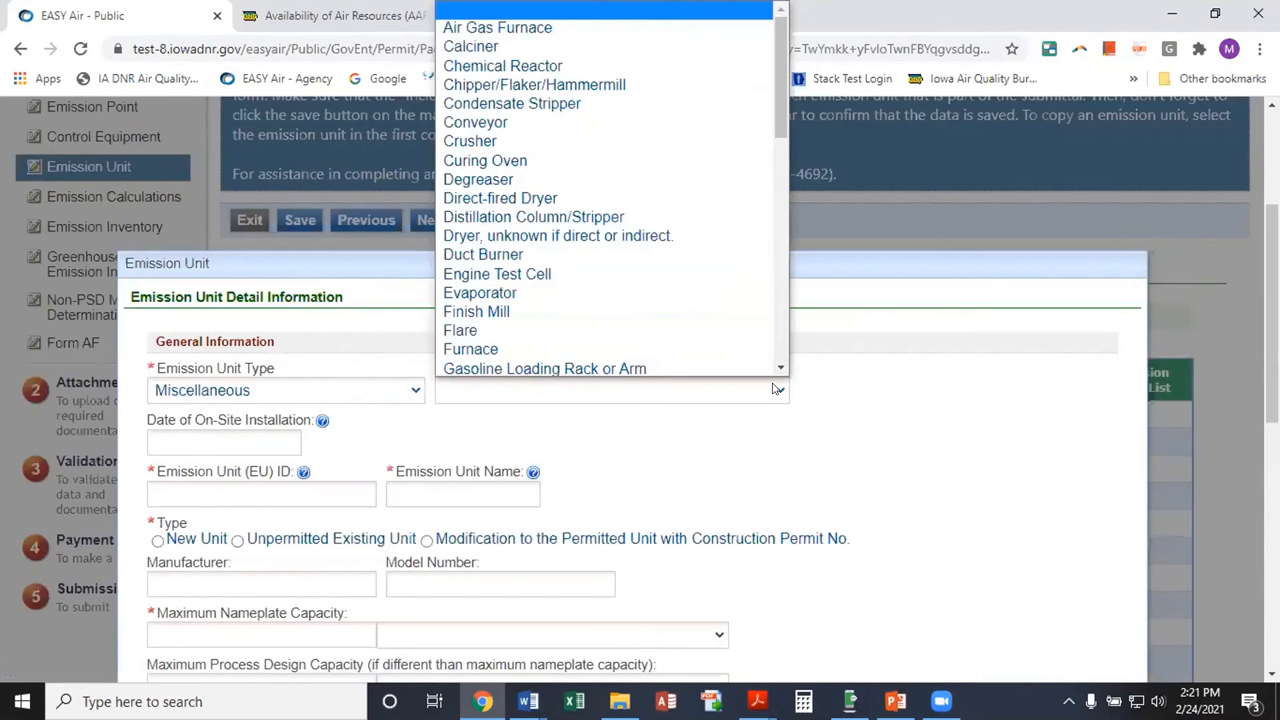
{"action": "left_click", "coordinate": [632, 80]}
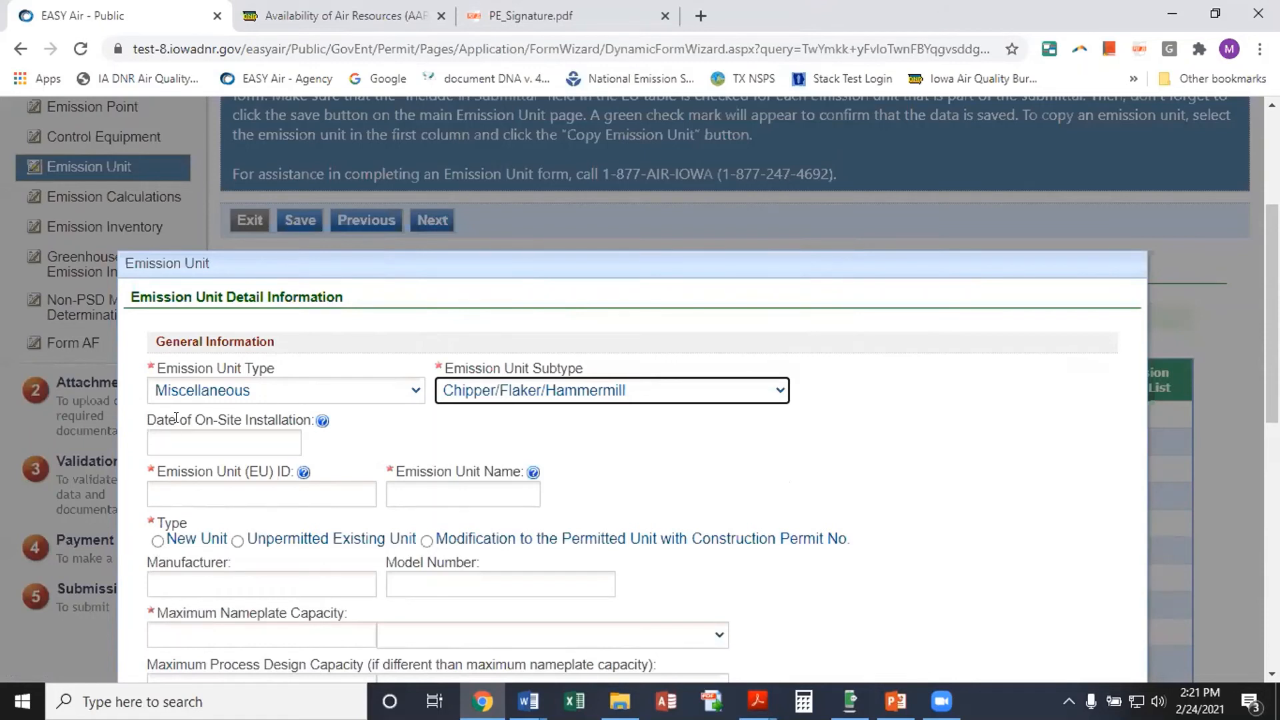
Set installation date 02/28/2021, unit ID EU-13b and name Hammermill
{"action": "left_click", "coordinate": [200, 443]}
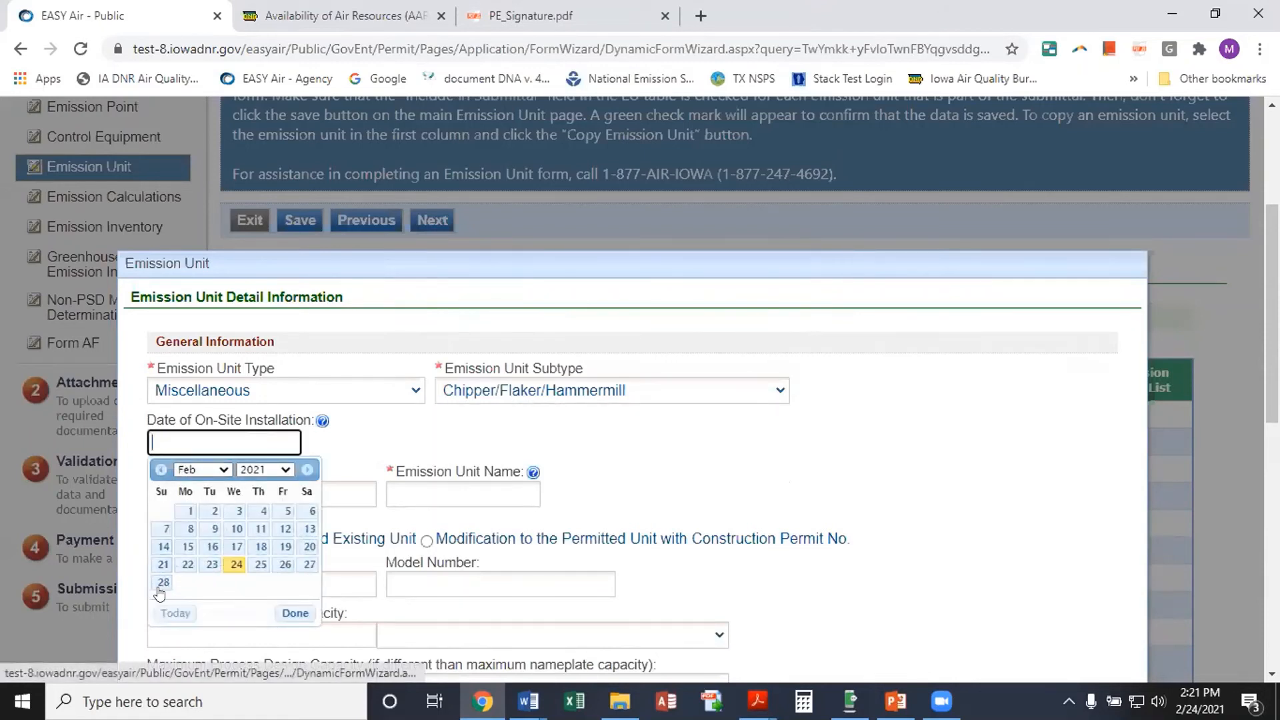
{"action": "left_click", "coordinate": [163, 582]}
{"action": "left_click", "coordinate": [157, 493]}
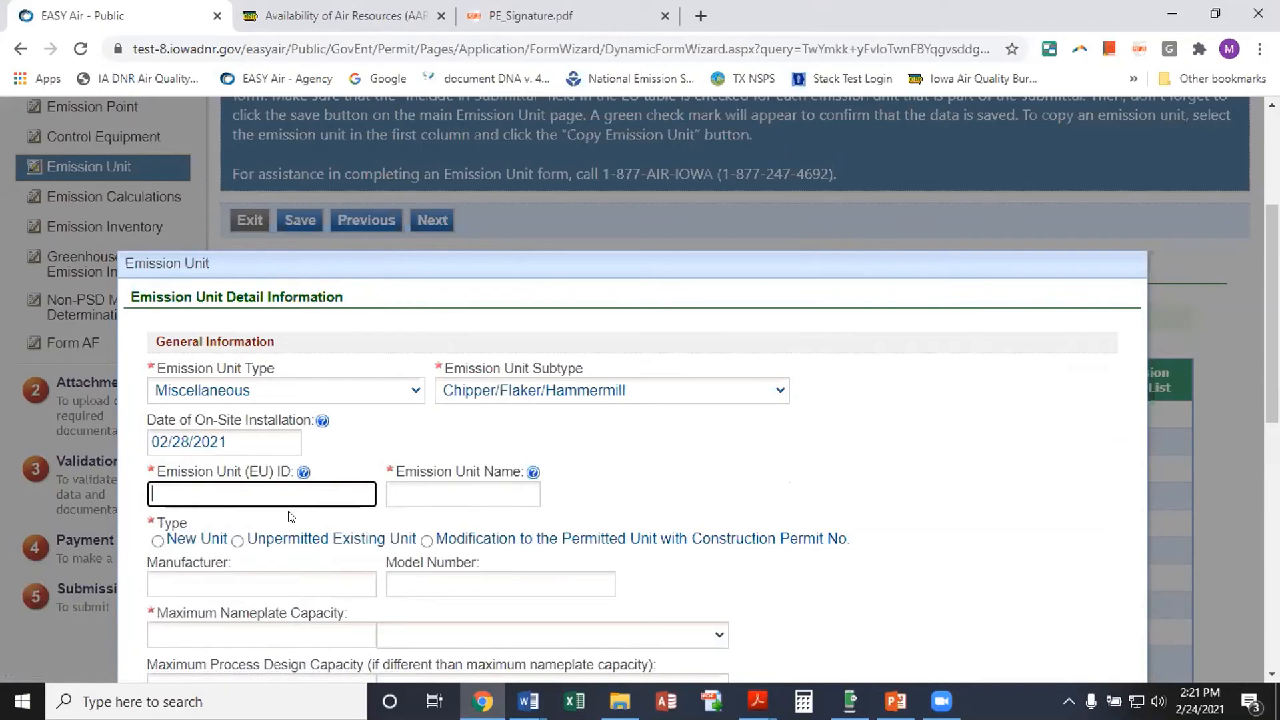
{"action": "type", "text": "EU-13b"}
{"action": "left_click", "coordinate": [445, 494]}
{"action": "type", "text": "Ha"}
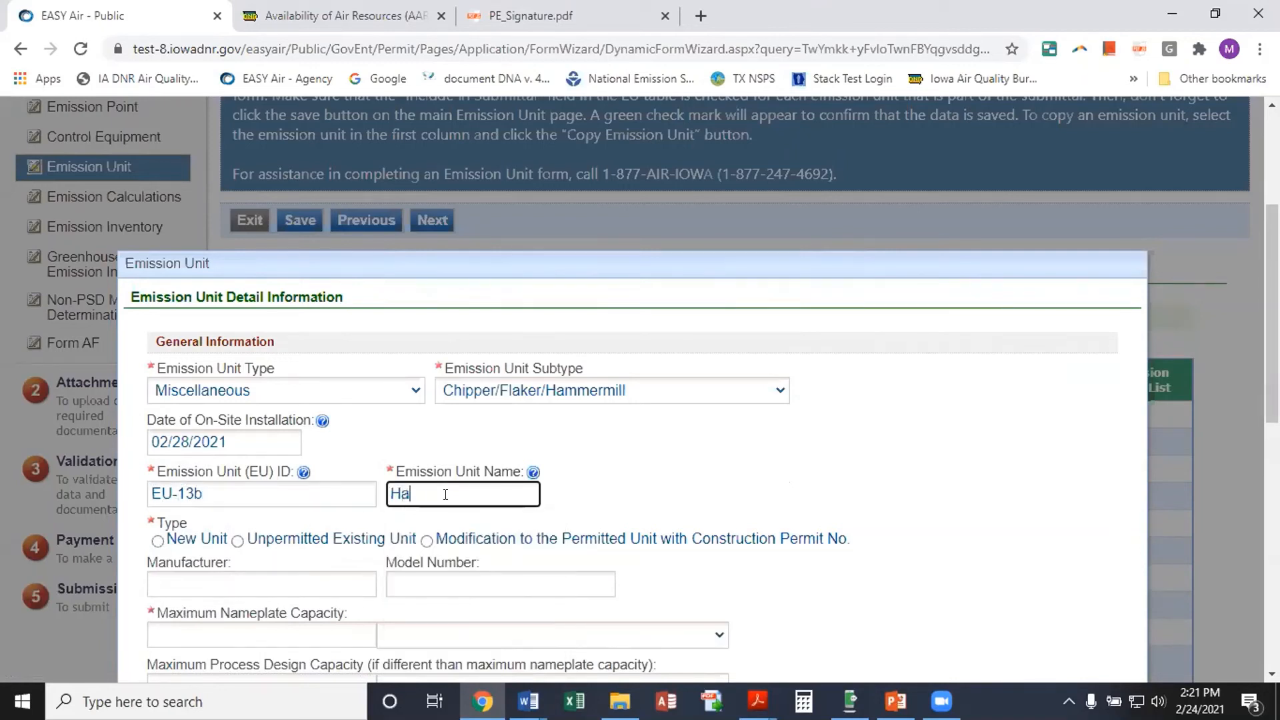
{"action": "type", "text": "mmermill"}
Mark it a New Unit with 100 BUSHELS PER HOUR capacity and material Grain
{"action": "left_click", "coordinate": [157, 541]}
{"action": "scroll", "coordinate": [158, 543], "scroll_direction": "down", "scroll_amount": 6}
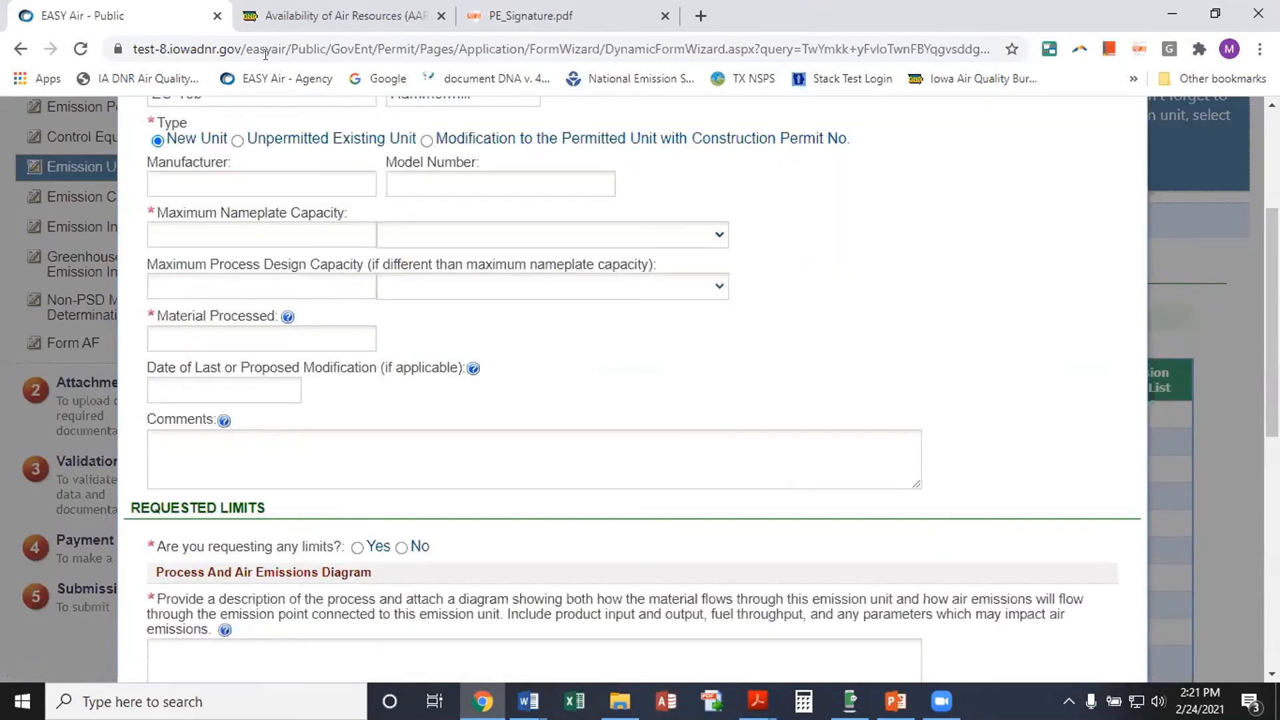
{"action": "left_click", "coordinate": [160, 237]}
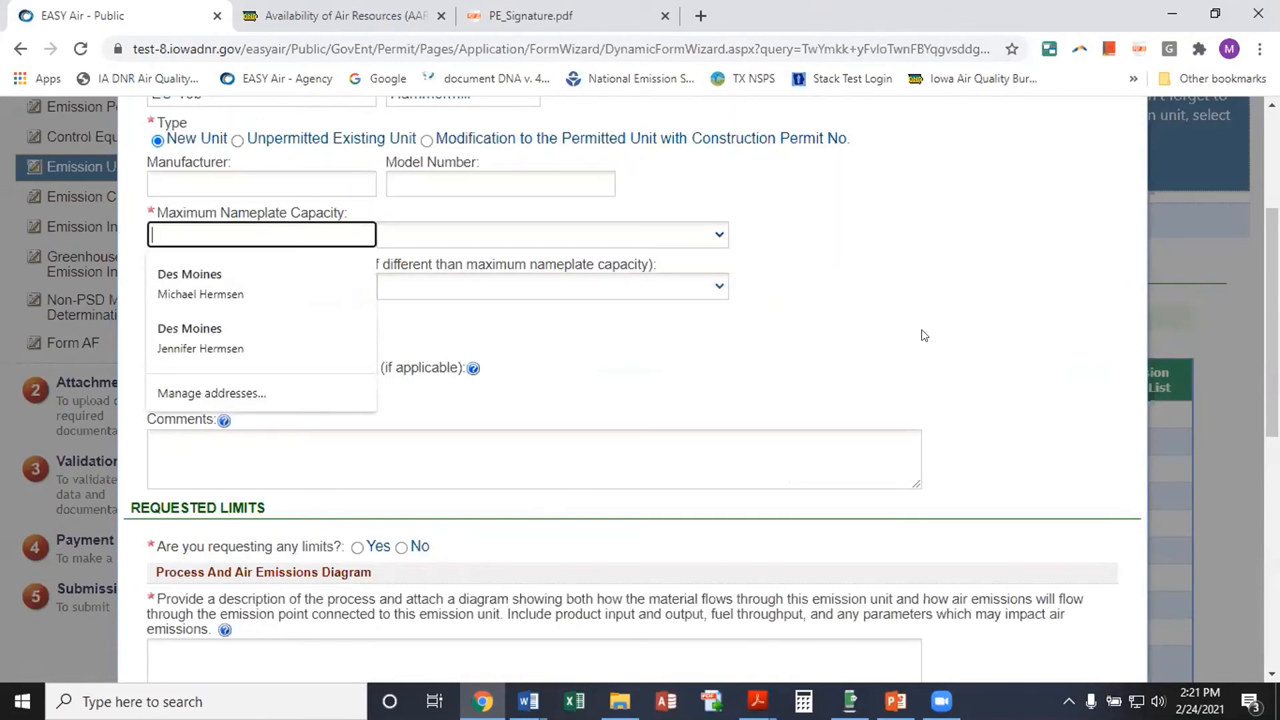
{"action": "type", "text": "100"}
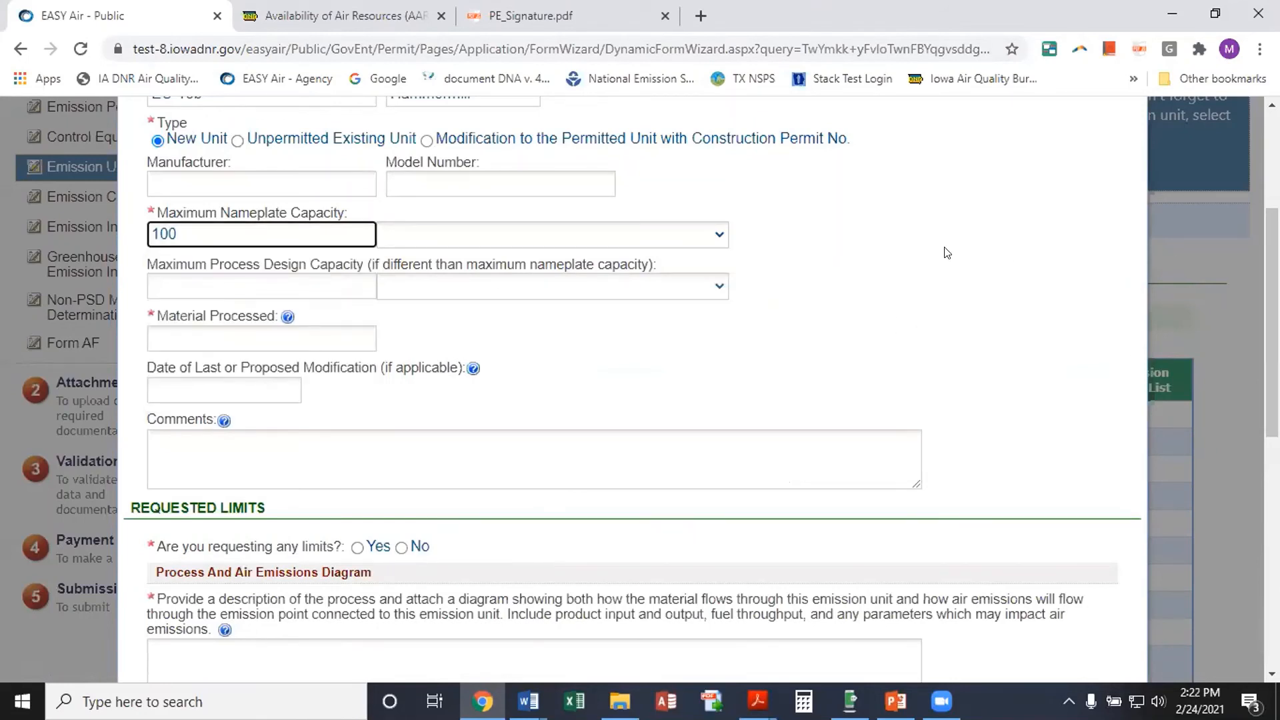
{"action": "left_click", "coordinate": [720, 235]}
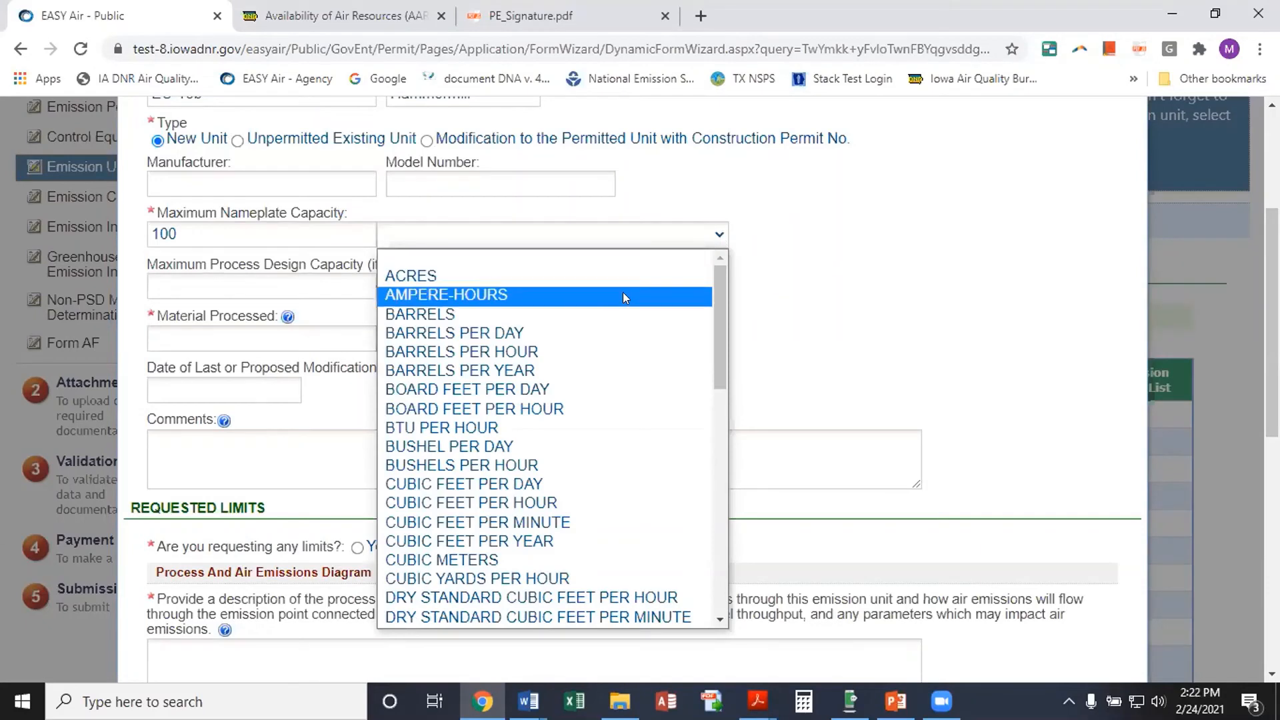
{"action": "left_click", "coordinate": [564, 472]}
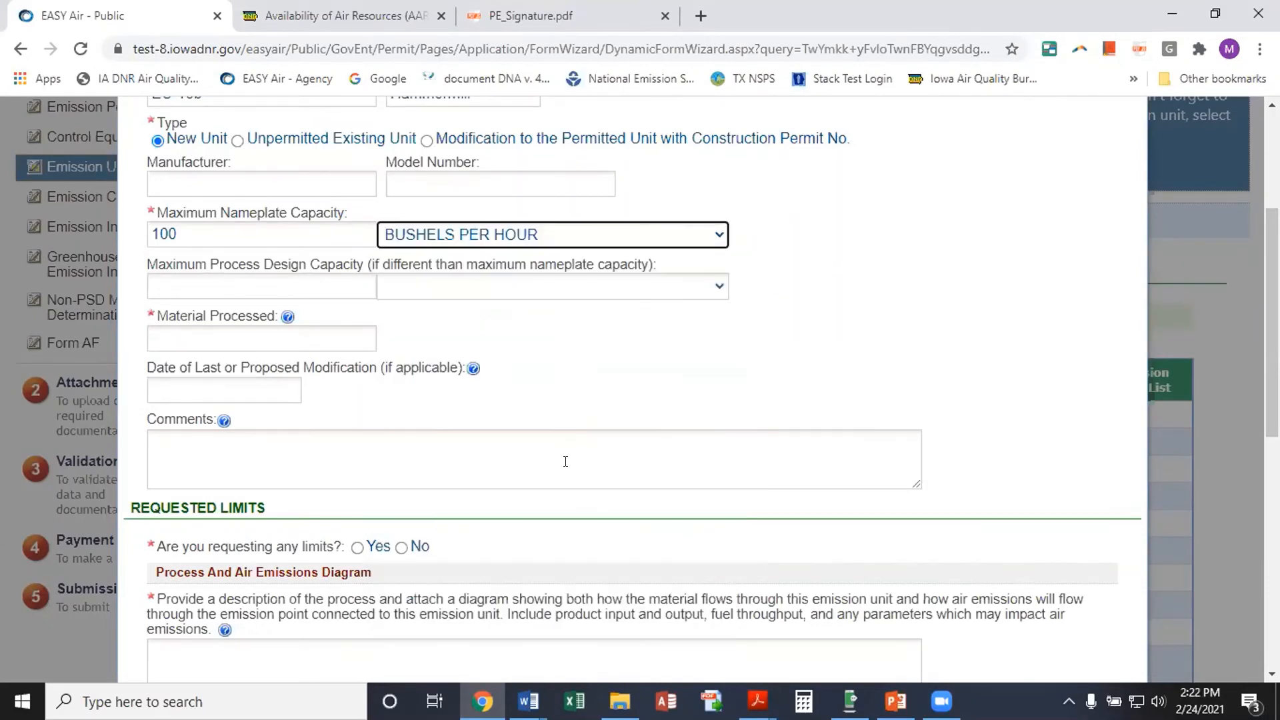
{"action": "left_click", "coordinate": [224, 338]}
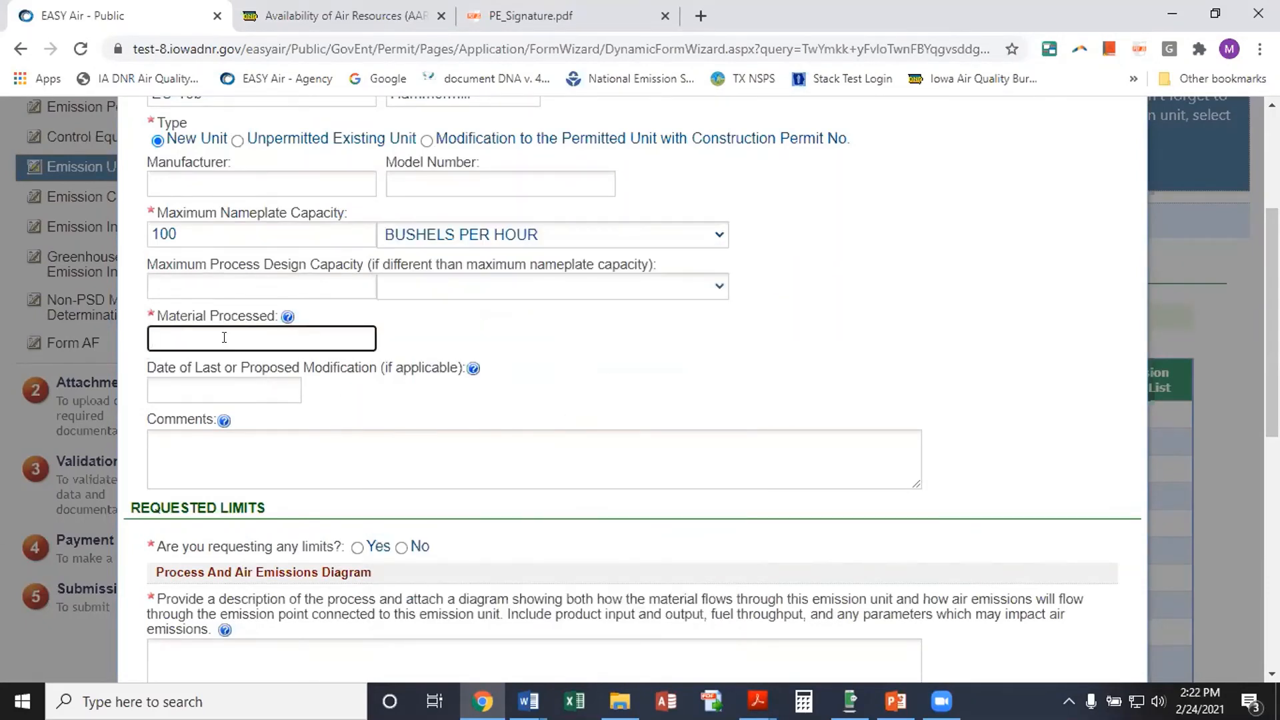
{"action": "type", "text": "Grain"}
Answer No to requested limits and enter process description PFD
{"action": "scroll", "coordinate": [520, 432], "scroll_direction": "down", "scroll_amount": 1}
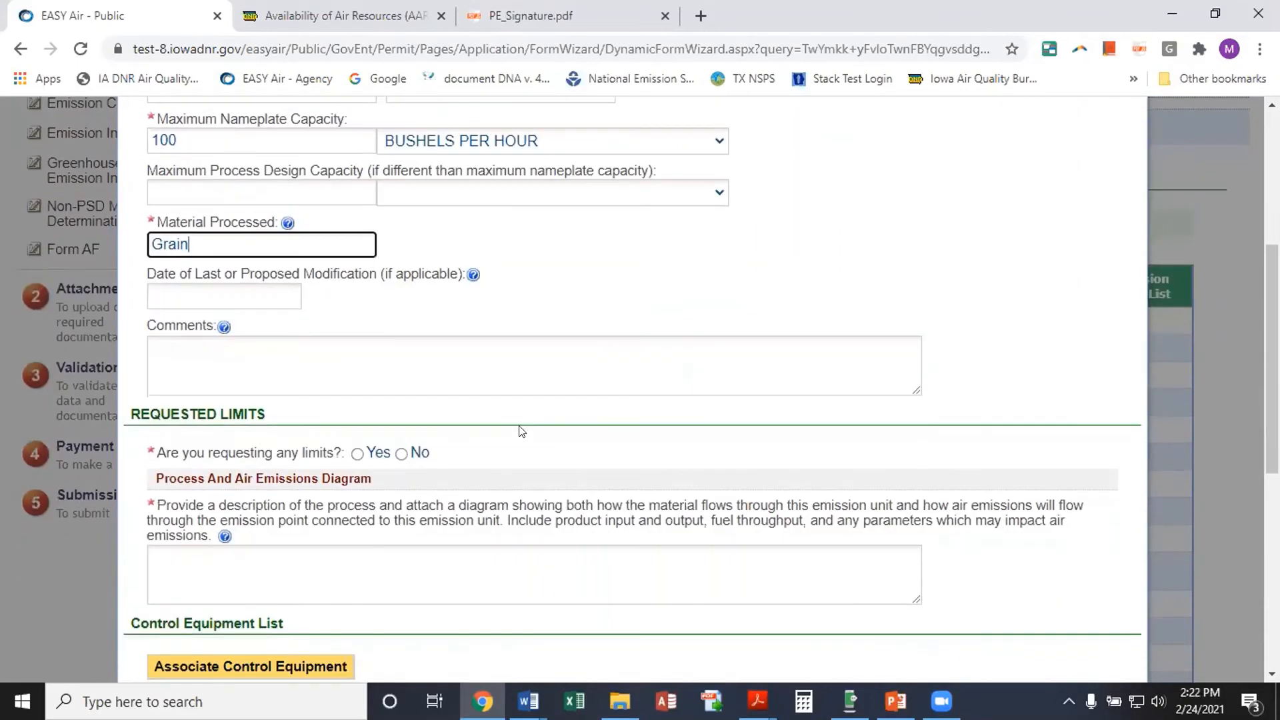
{"action": "scroll", "coordinate": [228, 432], "scroll_direction": "down", "scroll_amount": 1}
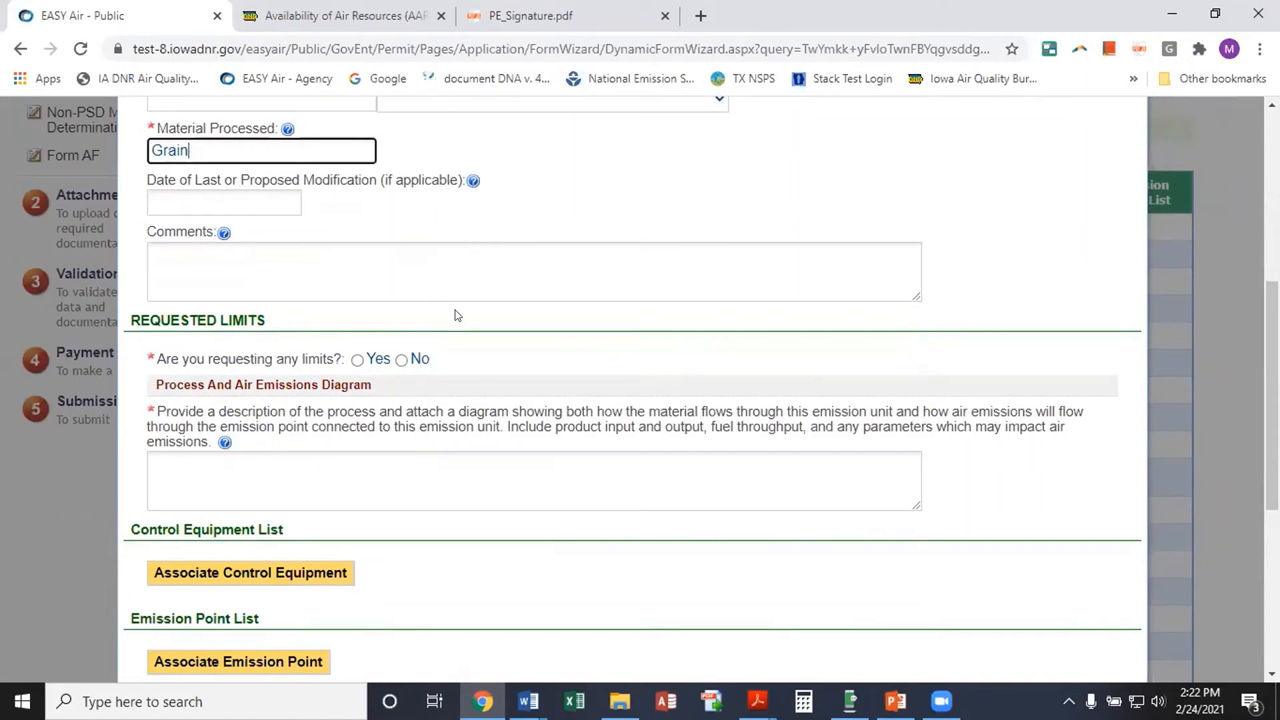
{"action": "left_click", "coordinate": [403, 360]}
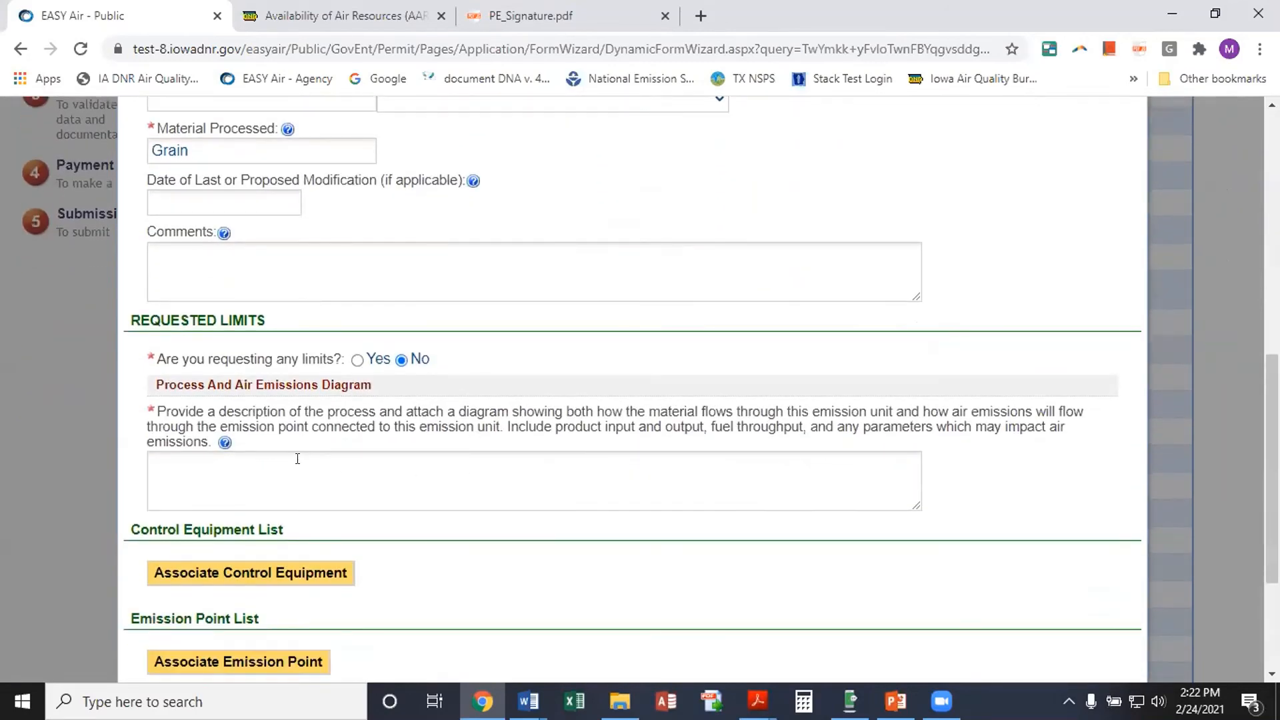
{"action": "left_click", "coordinate": [296, 464]}
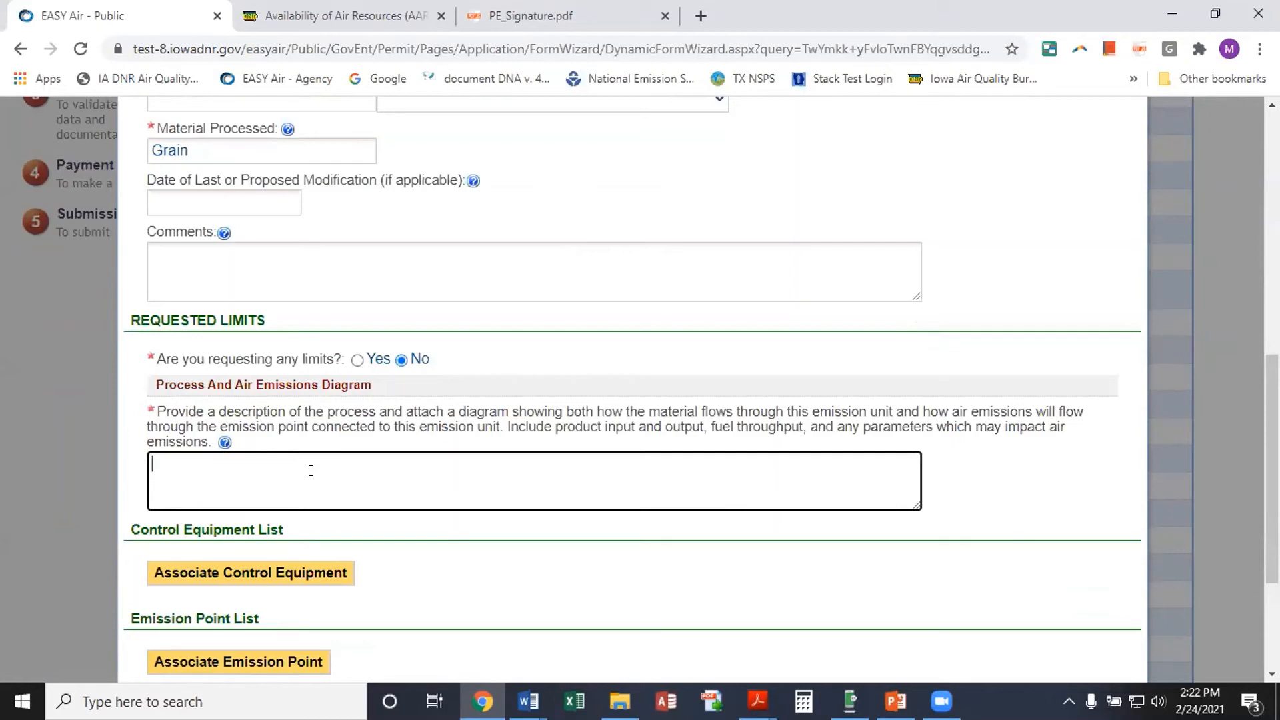
{"action": "type", "text": "PFD"}
{"action": "scroll", "coordinate": [424, 524], "scroll_direction": "down", "scroll_amount": 2}
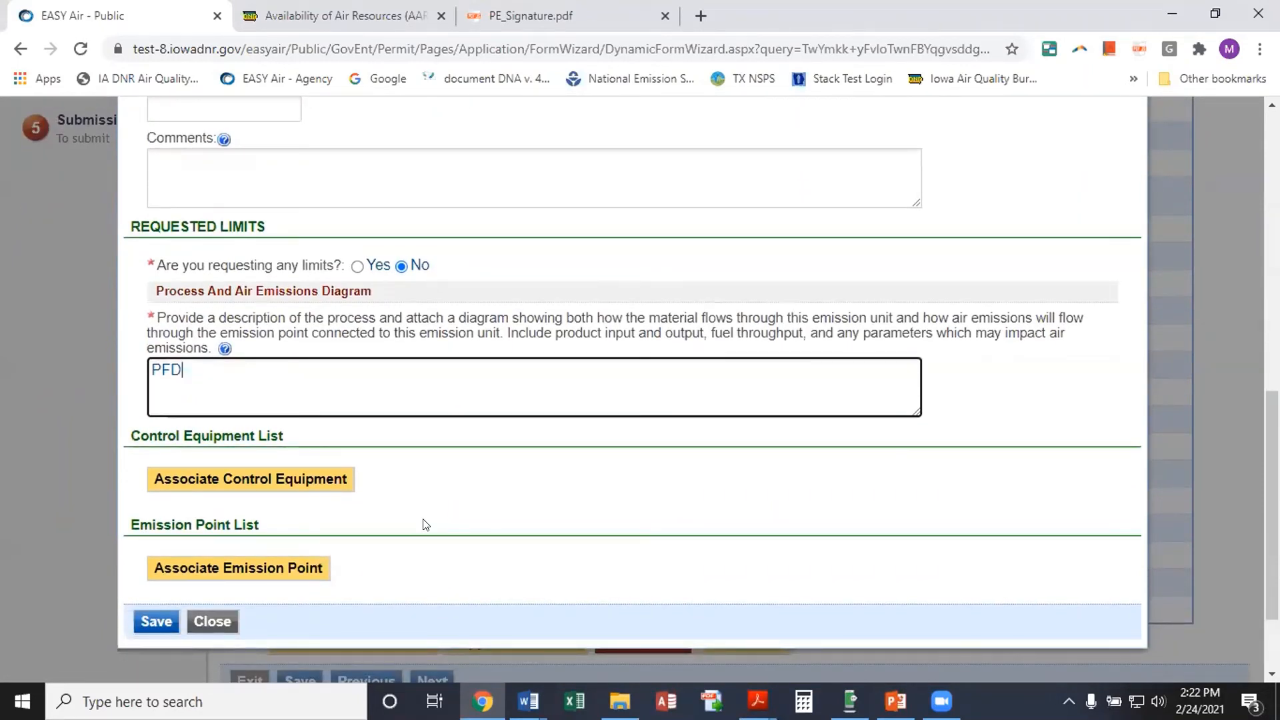
Associate control equipment CE-12b with the emission unit and save
{"action": "left_click", "coordinate": [284, 481]}
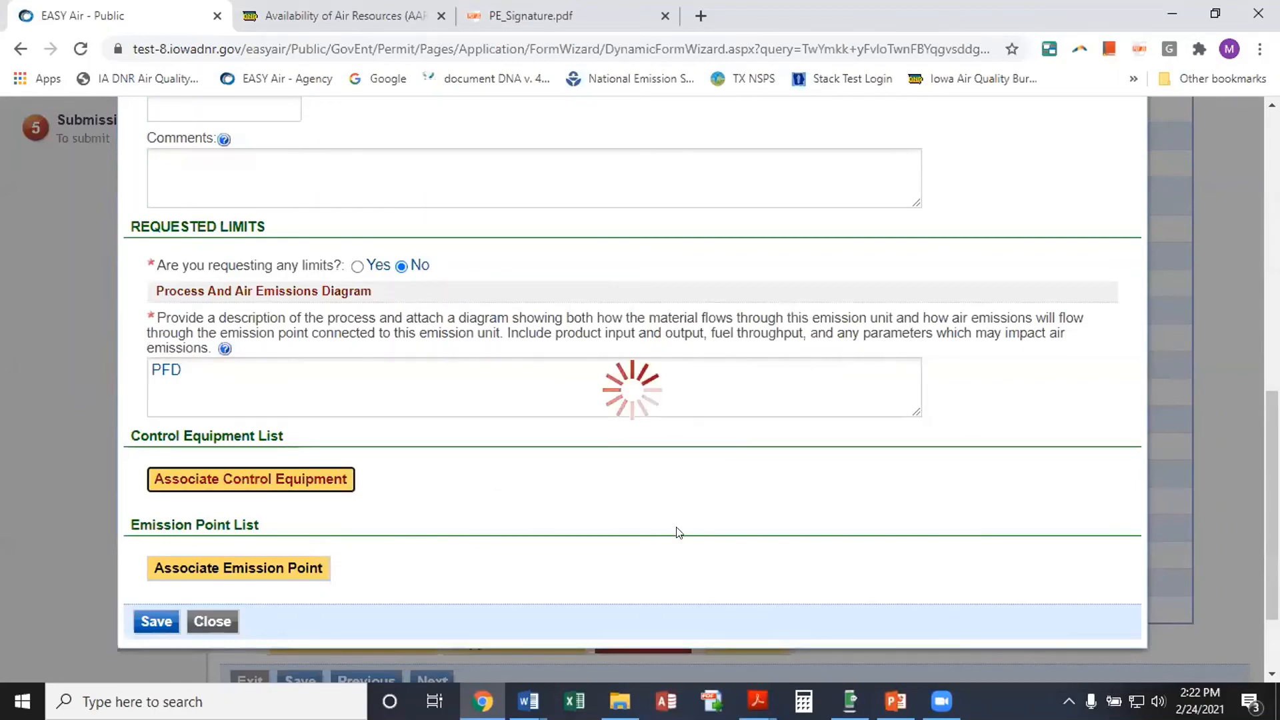
{"action": "scroll", "coordinate": [289, 433], "scroll_direction": "down", "scroll_amount": 6}
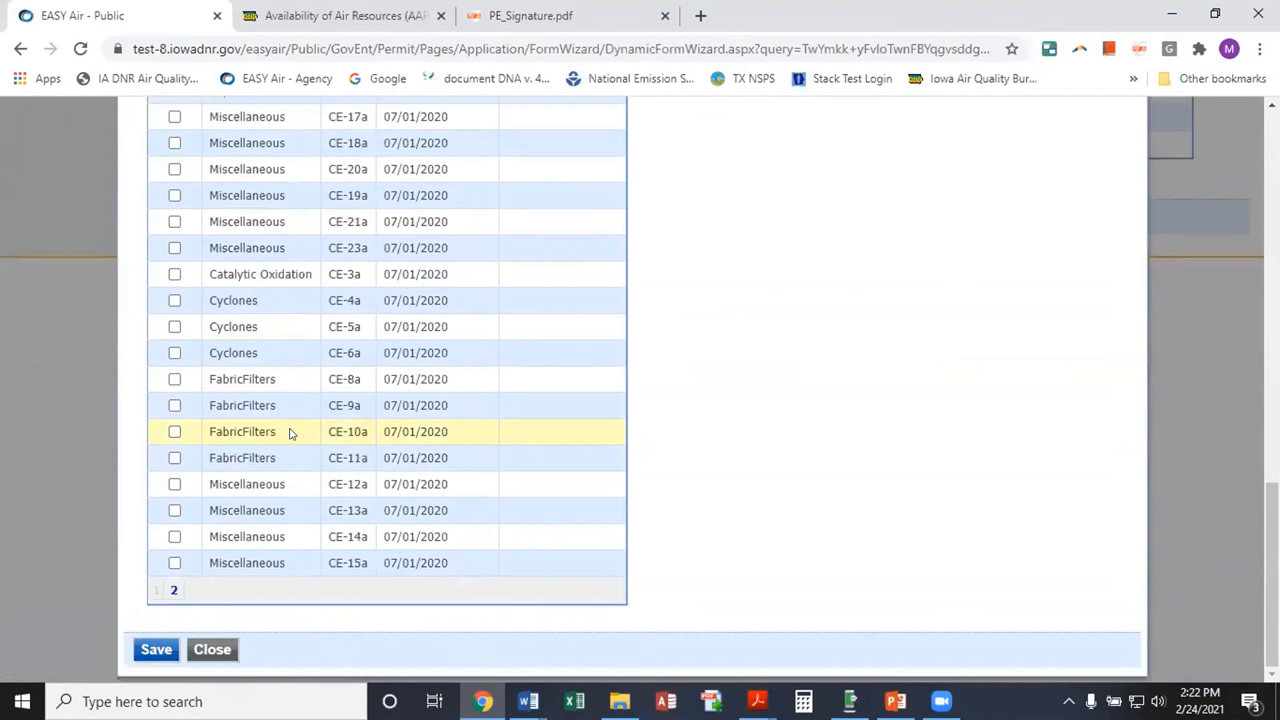
{"action": "left_click", "coordinate": [174, 589]}
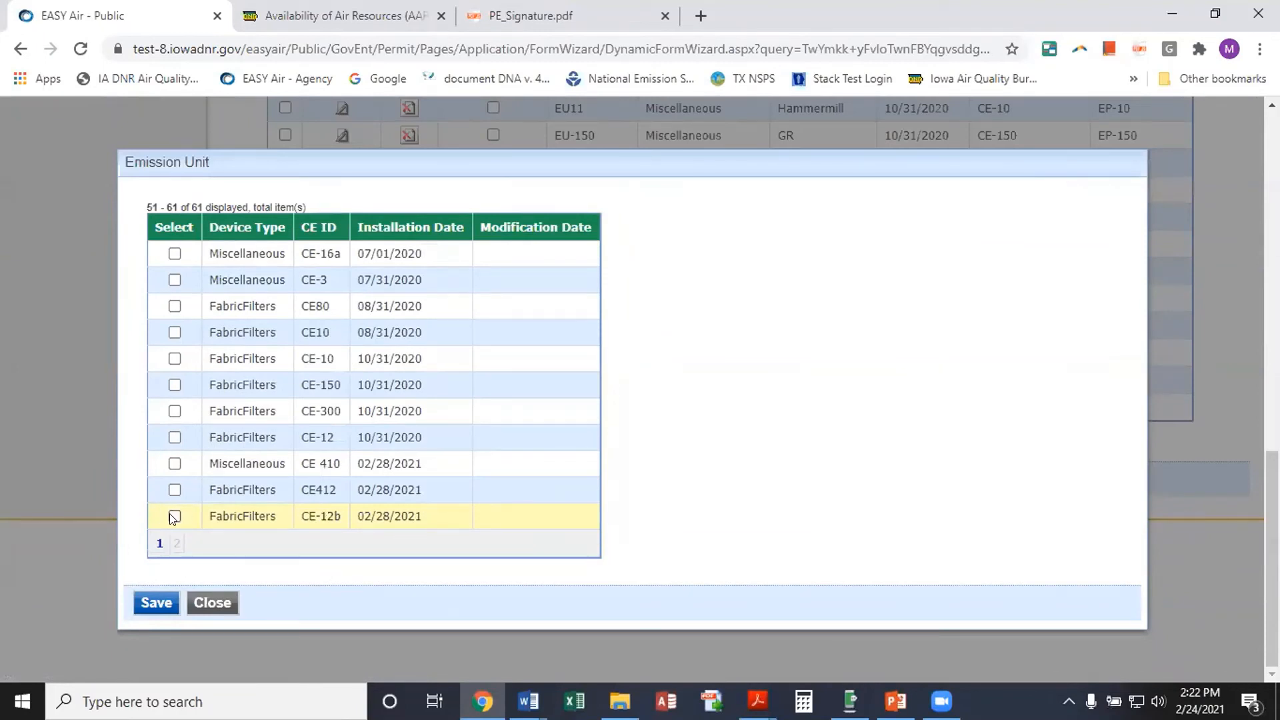
{"action": "left_click", "coordinate": [174, 517]}
{"action": "left_click", "coordinate": [156, 602]}
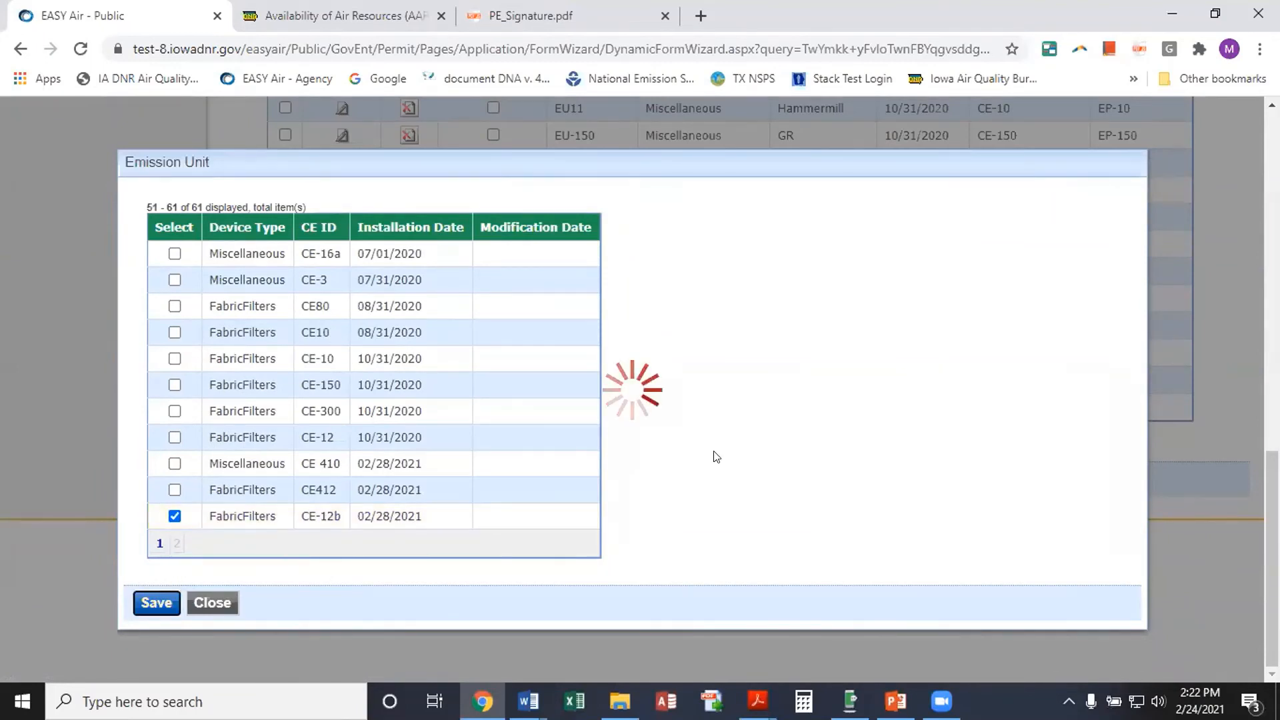
Associate emission point EU 12a with the emission unit and save
{"action": "scroll", "coordinate": [600, 441], "scroll_direction": "down", "scroll_amount": 3}
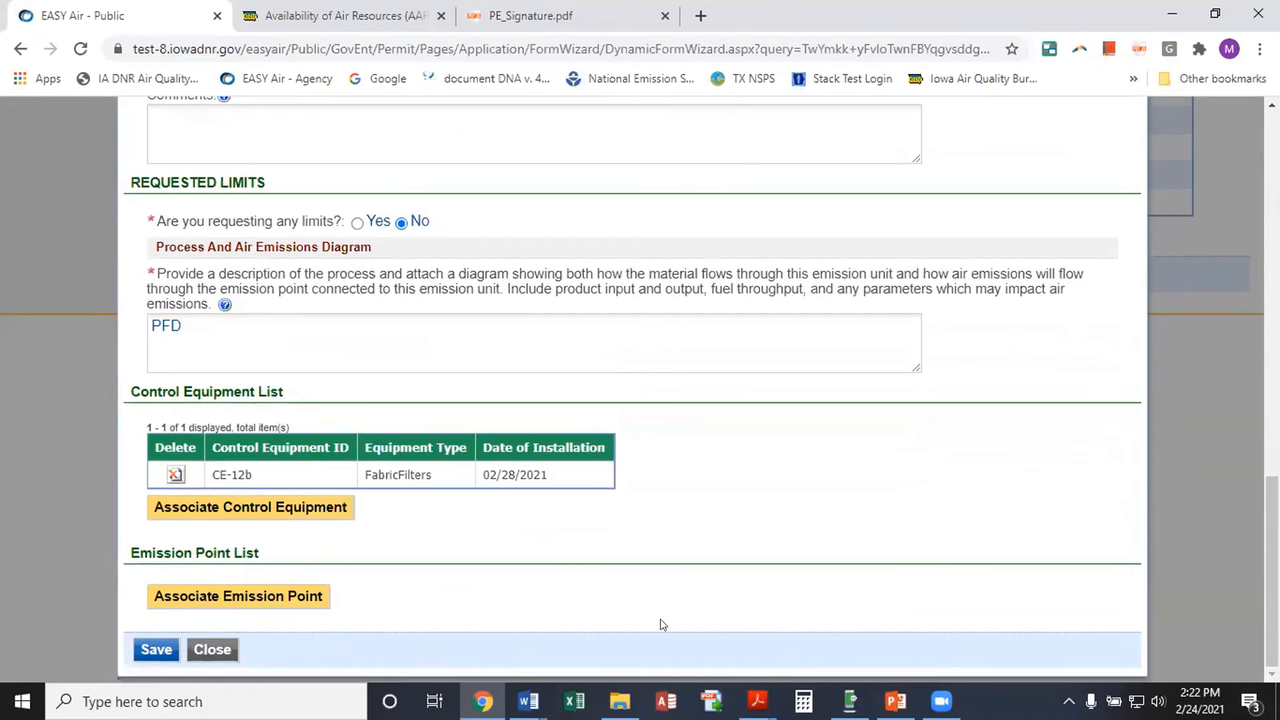
{"action": "left_click", "coordinate": [235, 591]}
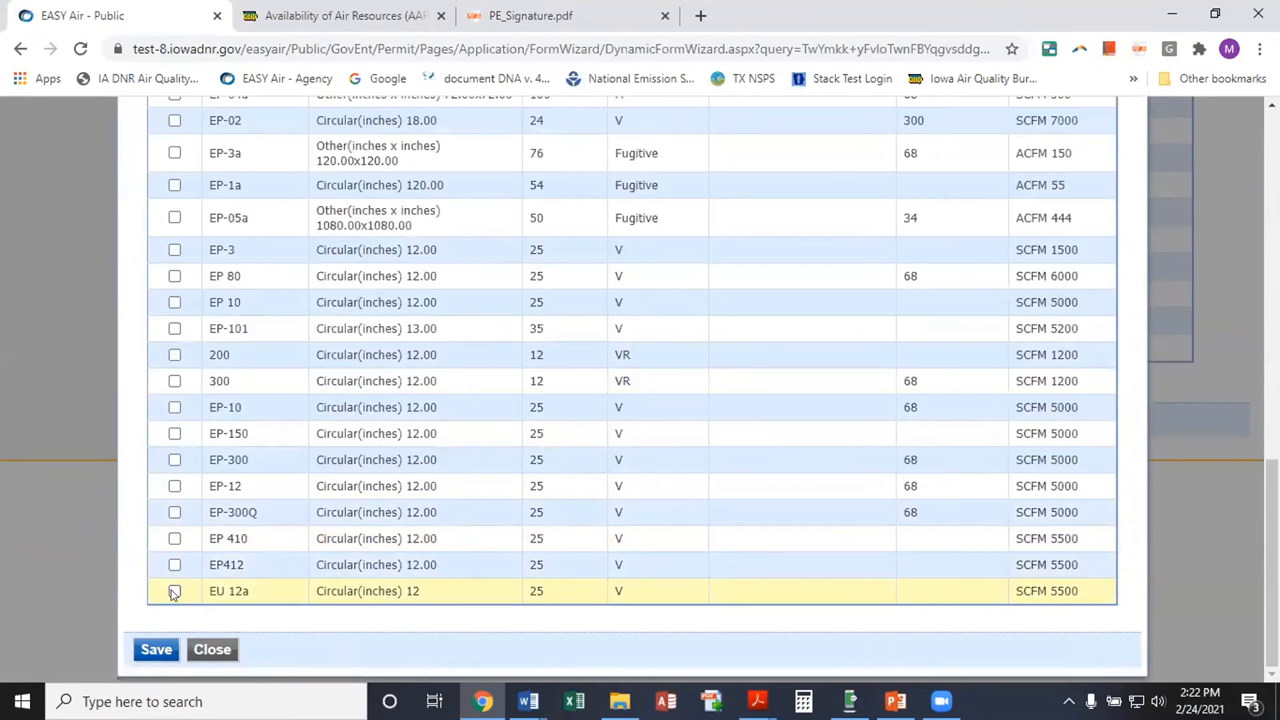
{"action": "left_click", "coordinate": [174, 591]}
{"action": "left_click", "coordinate": [157, 650]}
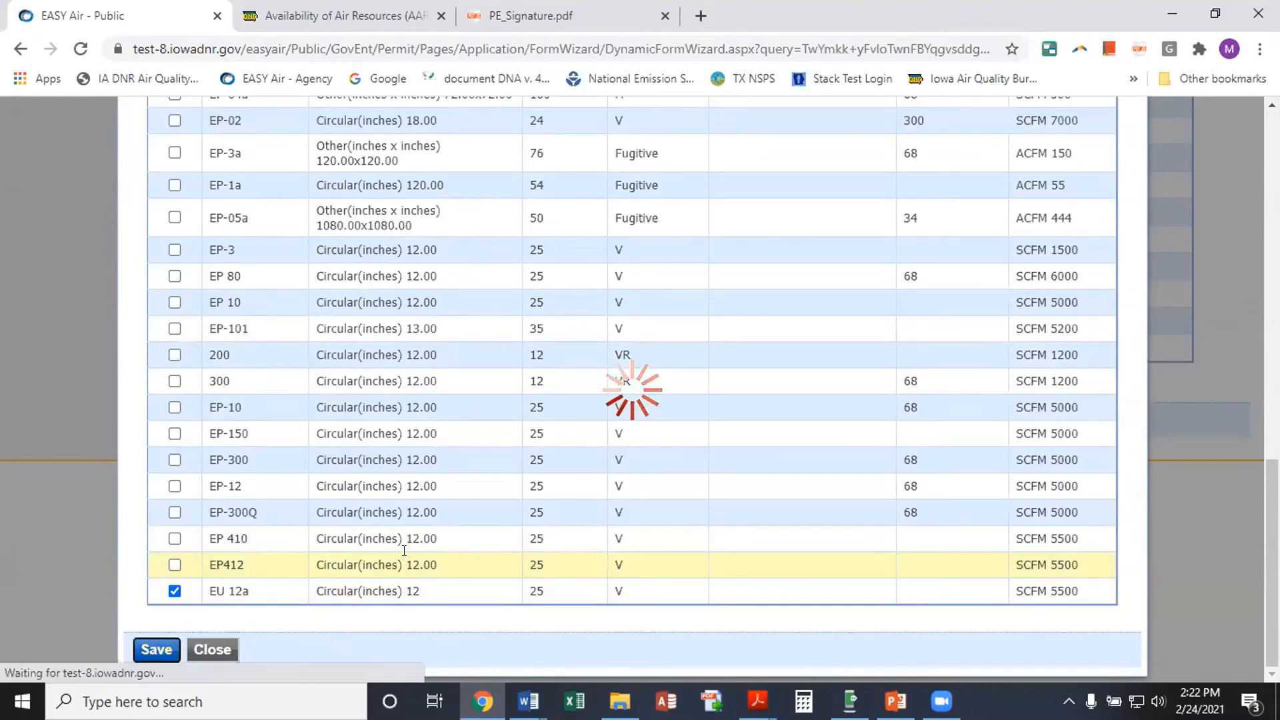
Save and close the EU-13b Hammermill form, returning to the unit table
{"action": "scroll", "coordinate": [393, 490], "scroll_direction": "down", "scroll_amount": 3}
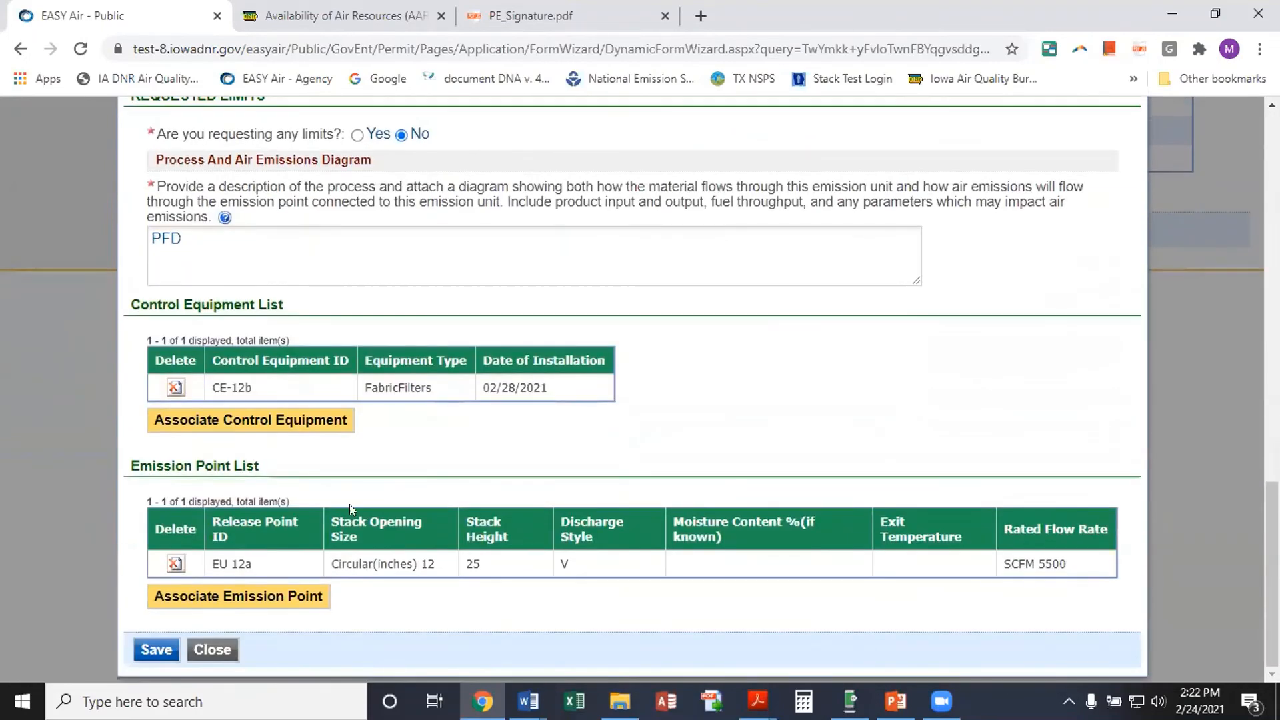
{"action": "left_click", "coordinate": [157, 649]}
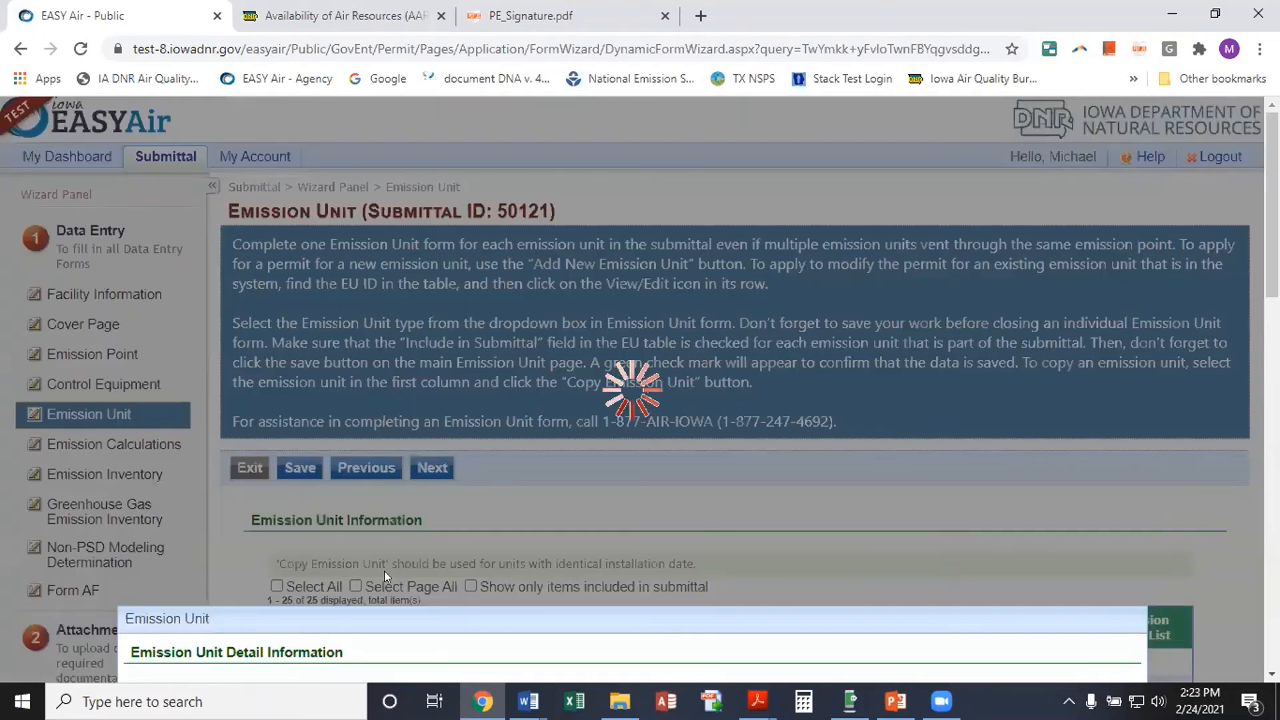
{"action": "scroll", "coordinate": [393, 507], "scroll_direction": "down", "scroll_amount": 1}
{"action": "scroll", "coordinate": [396, 507], "scroll_direction": "down", "scroll_amount": 10}
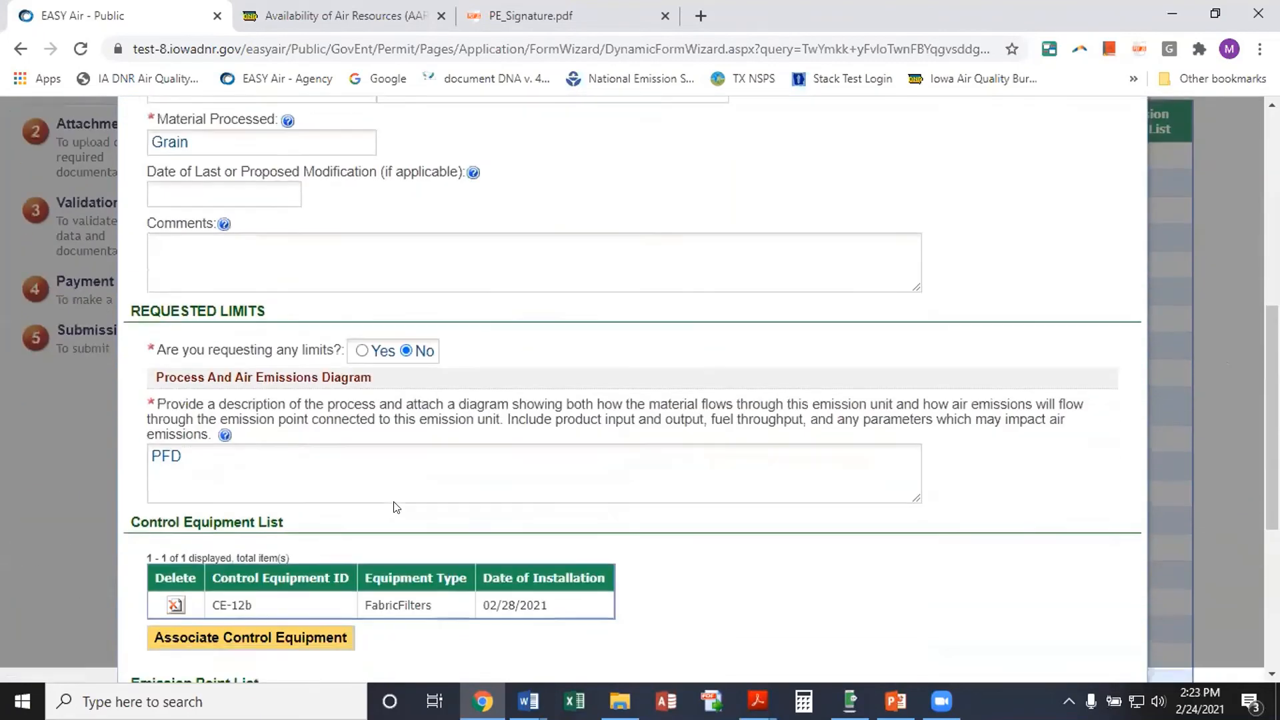
{"action": "left_click", "coordinate": [201, 509]}
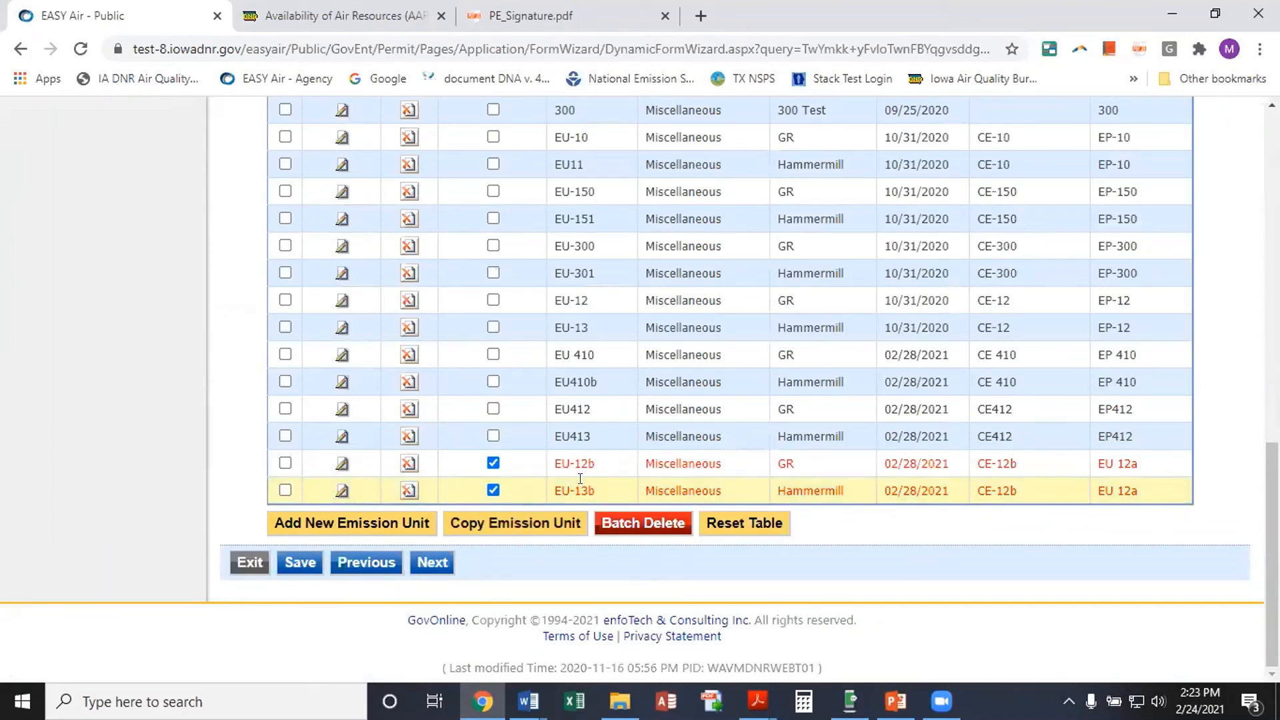
{"action": "scroll", "coordinate": [512, 558], "scroll_direction": "up", "scroll_amount": 3}
{"action": "scroll", "coordinate": [512, 557], "scroll_direction": "down", "scroll_amount": 3}
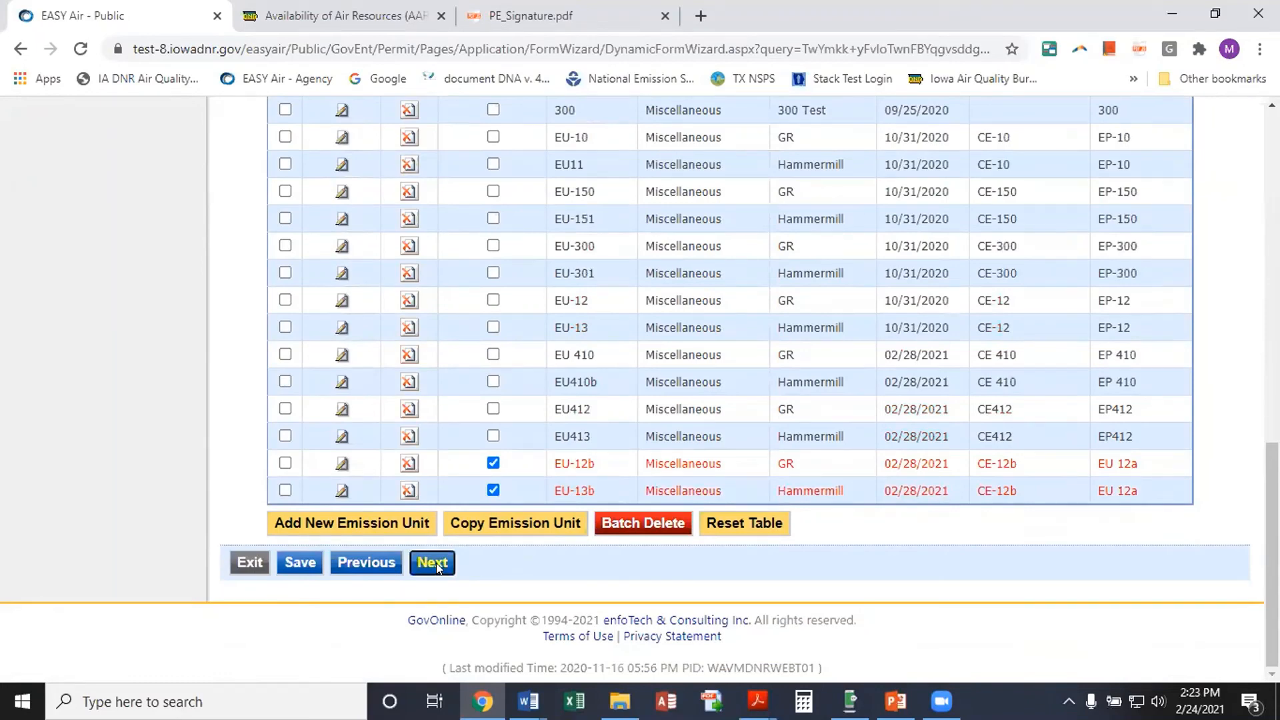
Start a new emission calculation for emission point EU 12a (GR) based on emission factors
{"action": "left_click", "coordinate": [436, 562]}
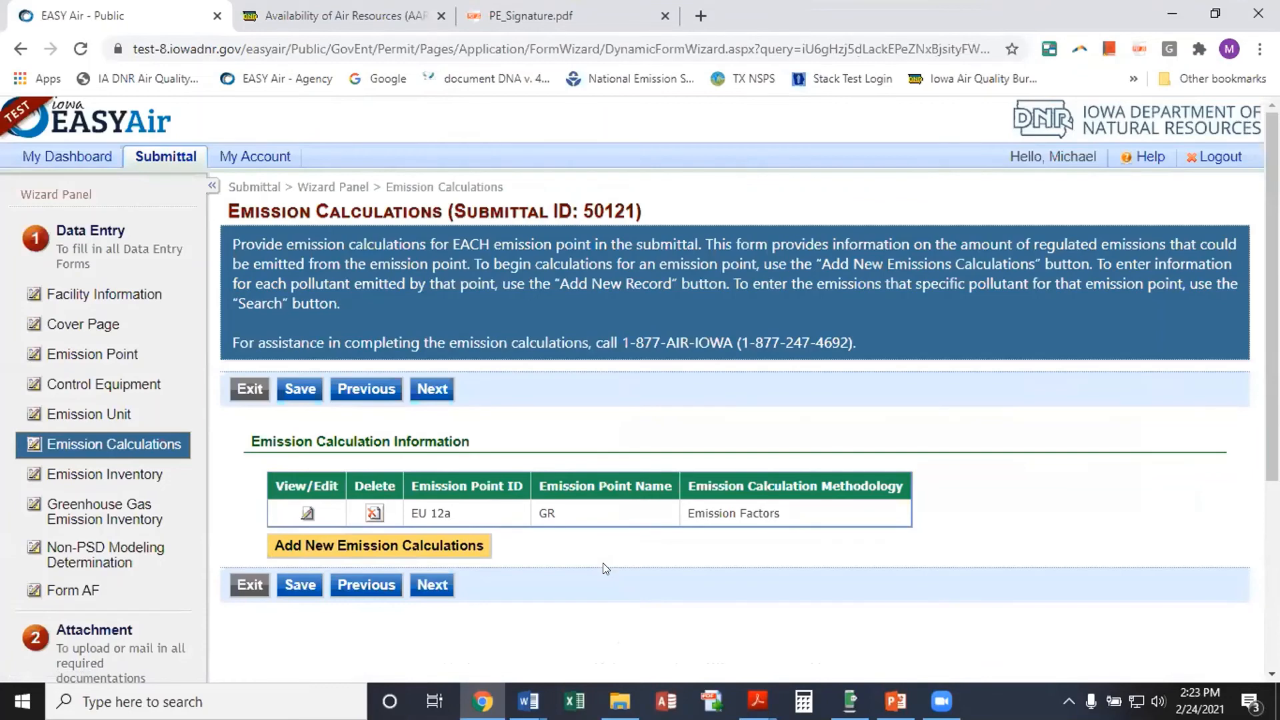
{"action": "left_click", "coordinate": [421, 545]}
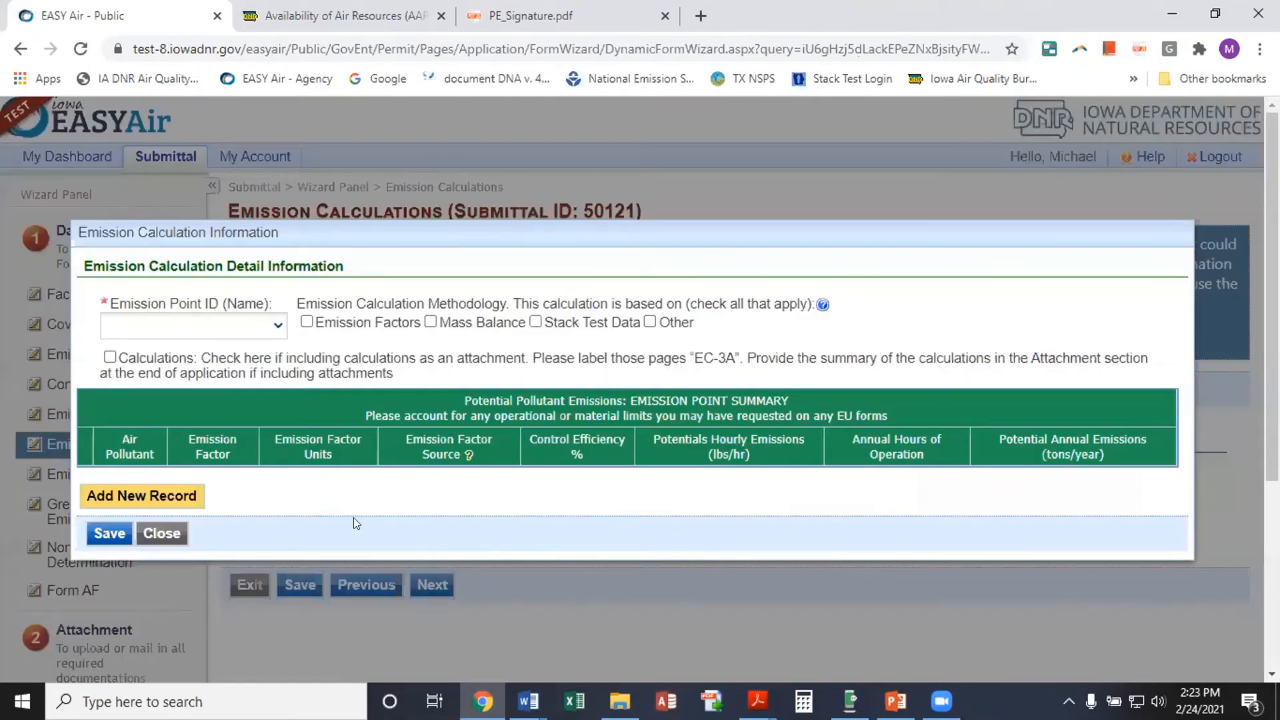
{"action": "left_click", "coordinate": [276, 325]}
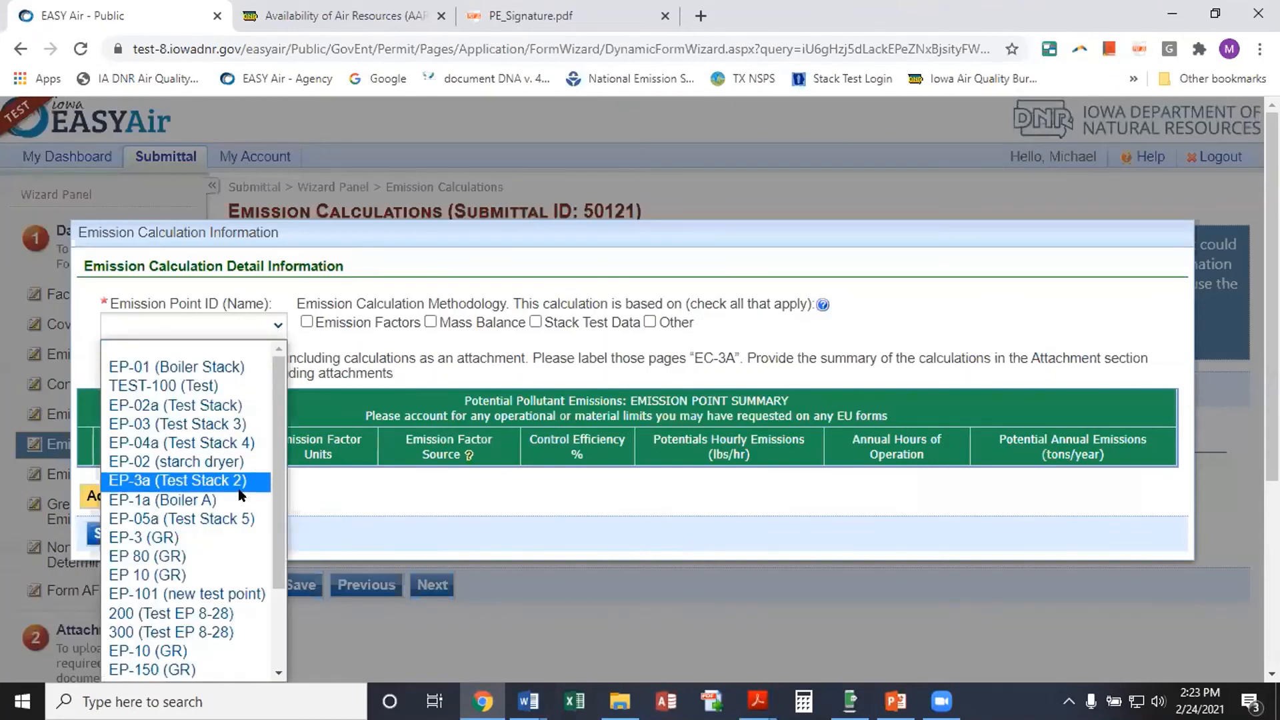
{"action": "scroll", "coordinate": [238, 496], "scroll_direction": "down", "scroll_amount": 2}
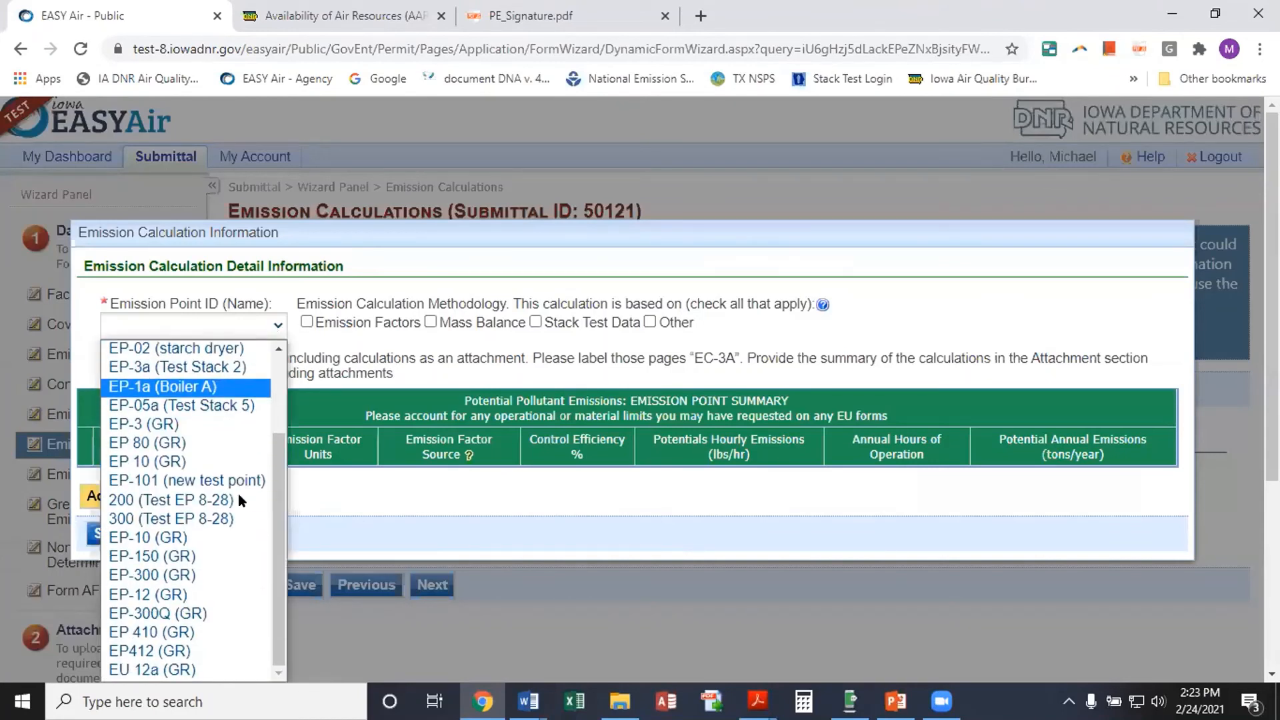
{"action": "left_click", "coordinate": [170, 670]}
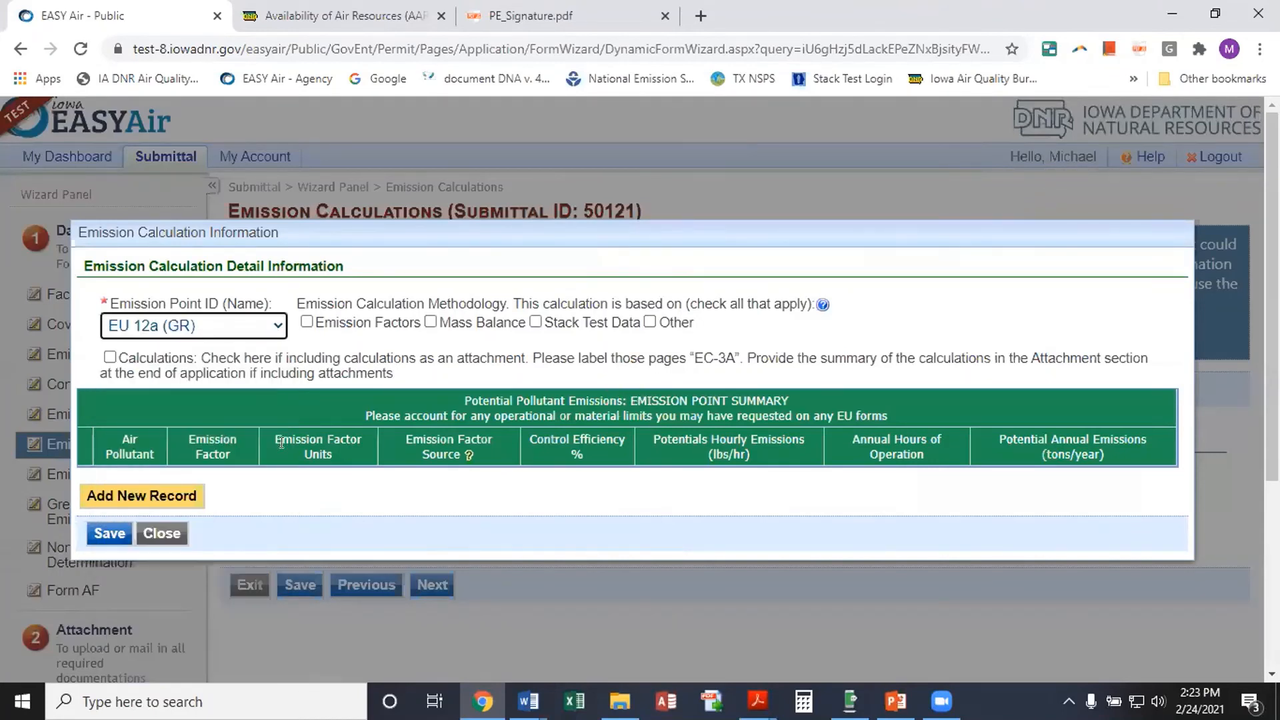
{"action": "left_click", "coordinate": [306, 322]}
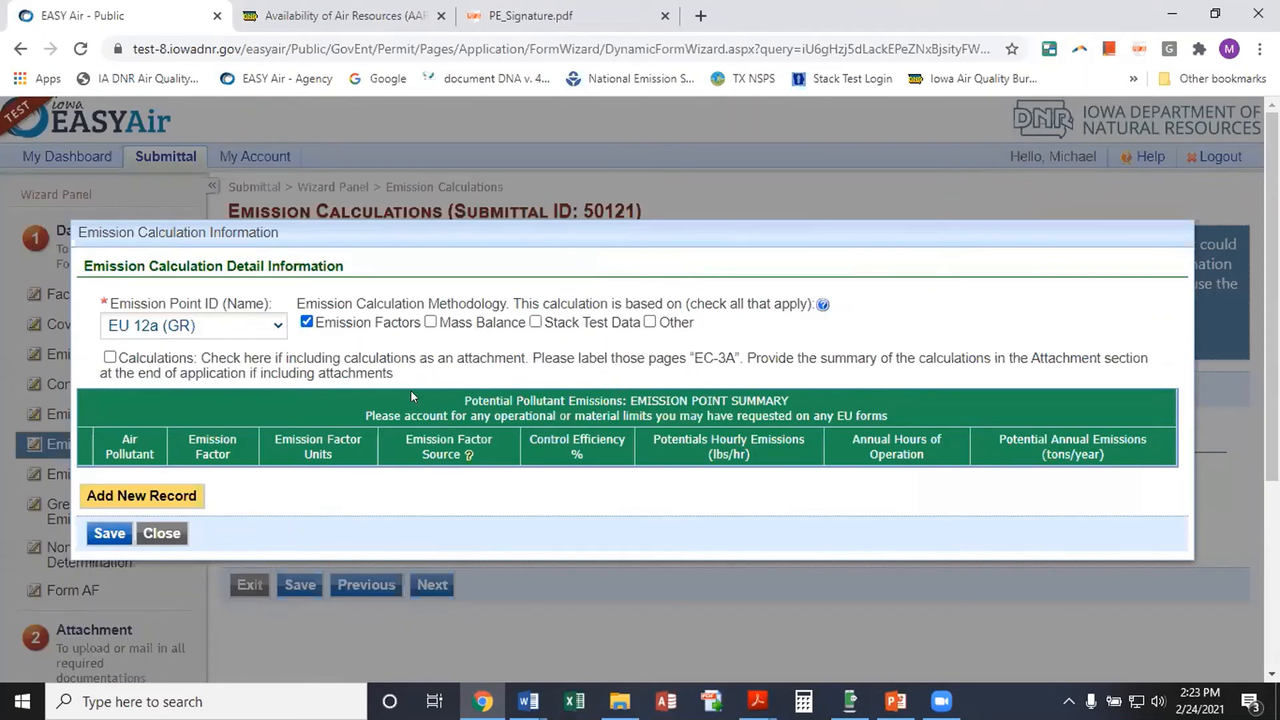
Search for PM and add Total PM as the pollutant record
{"action": "left_click", "coordinate": [143, 497]}
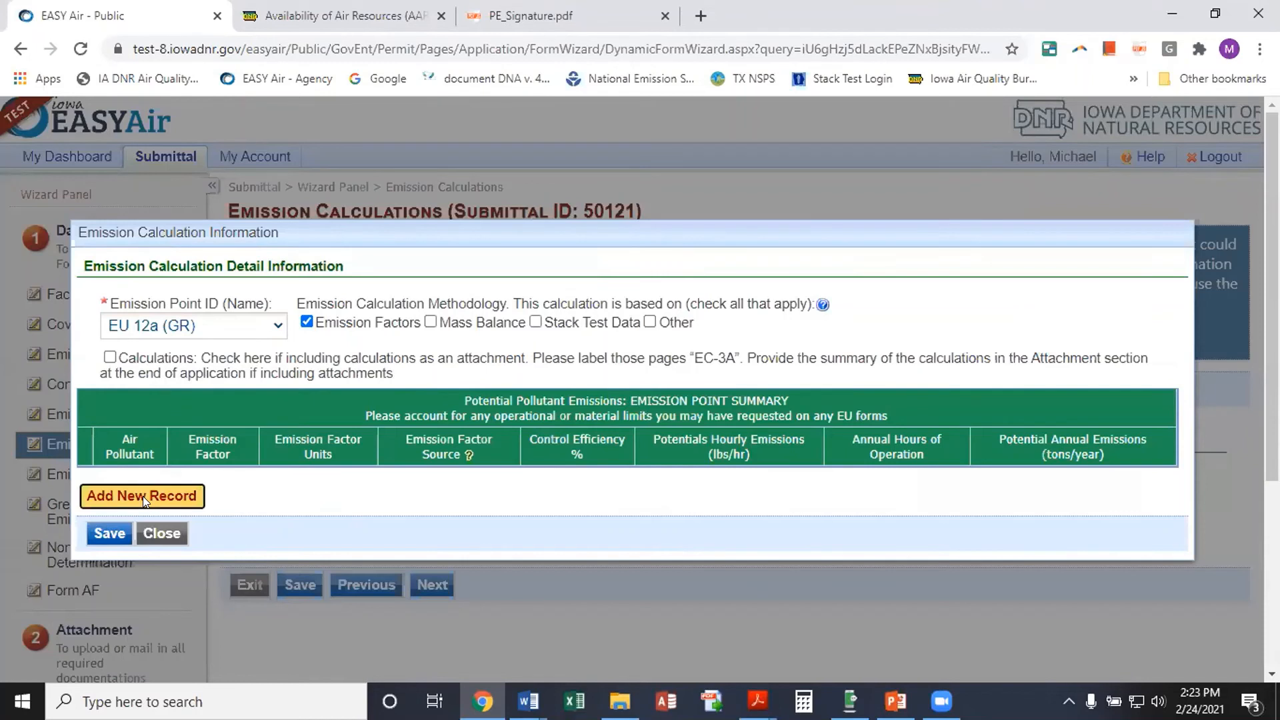
{"action": "left_click", "coordinate": [450, 502]}
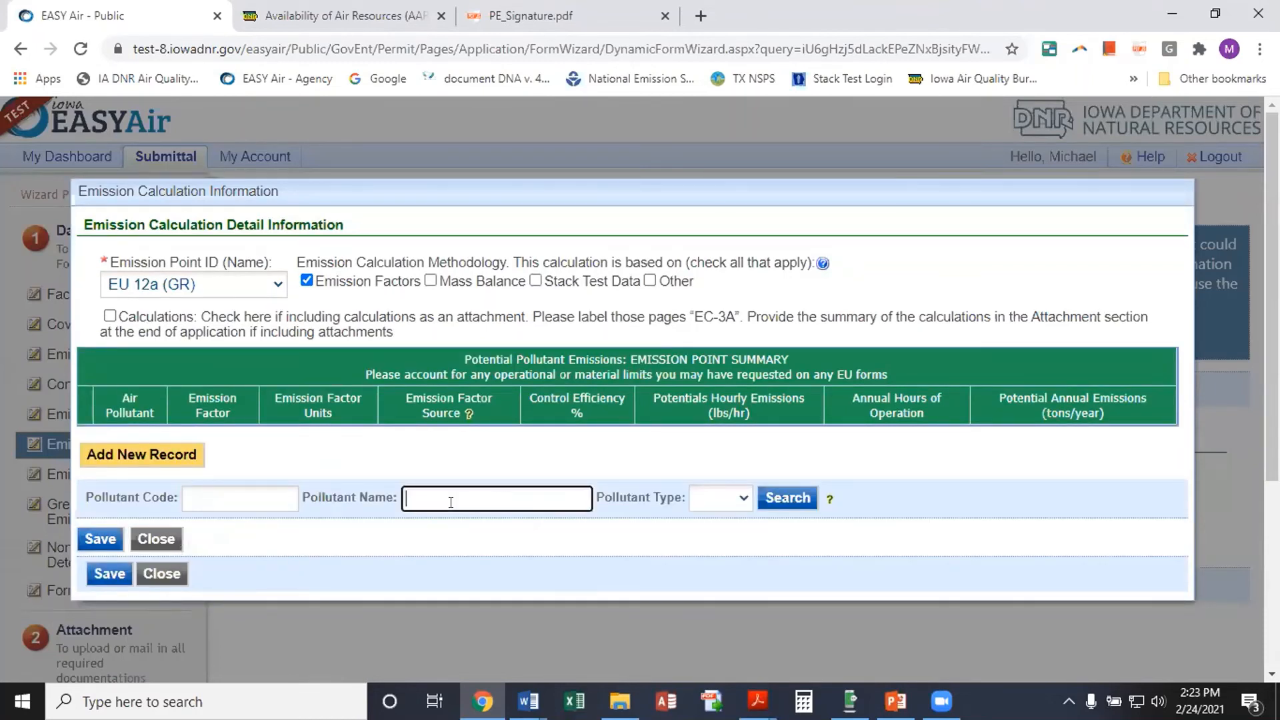
{"action": "type", "text": "PM"}
{"action": "left_click", "coordinate": [781, 497]}
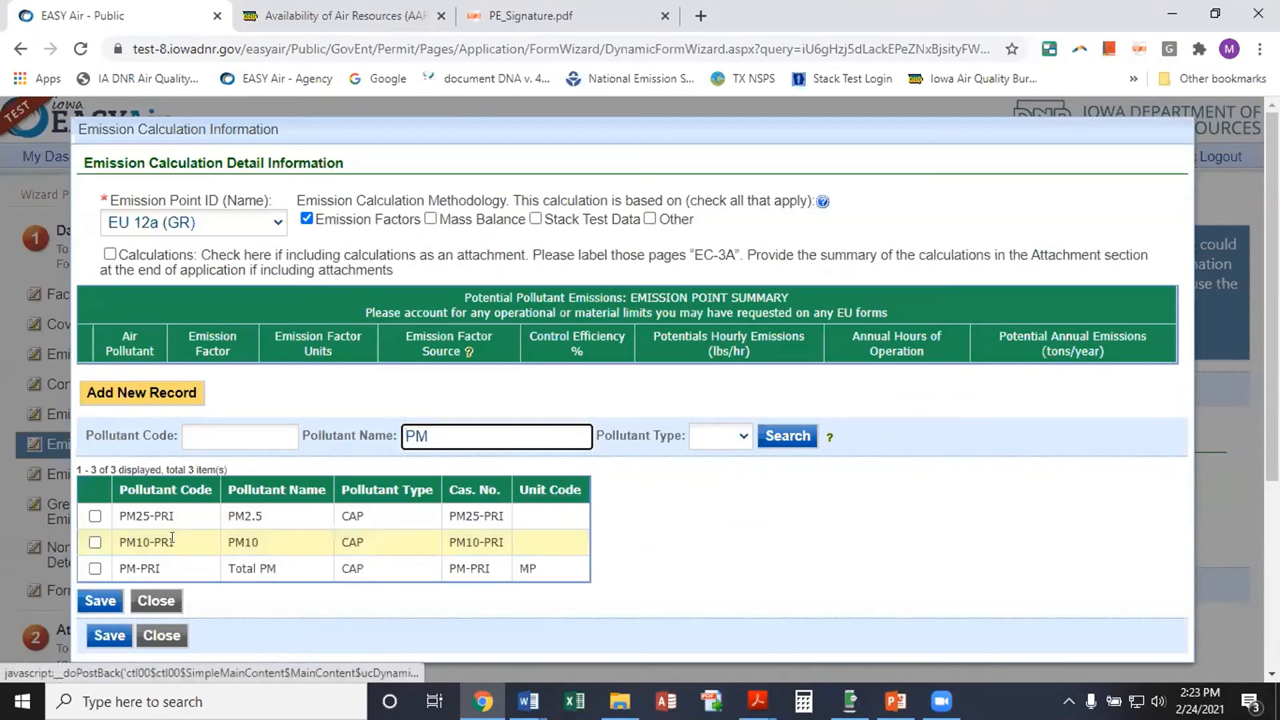
{"action": "left_click", "coordinate": [95, 568]}
{"action": "left_click", "coordinate": [86, 606]}
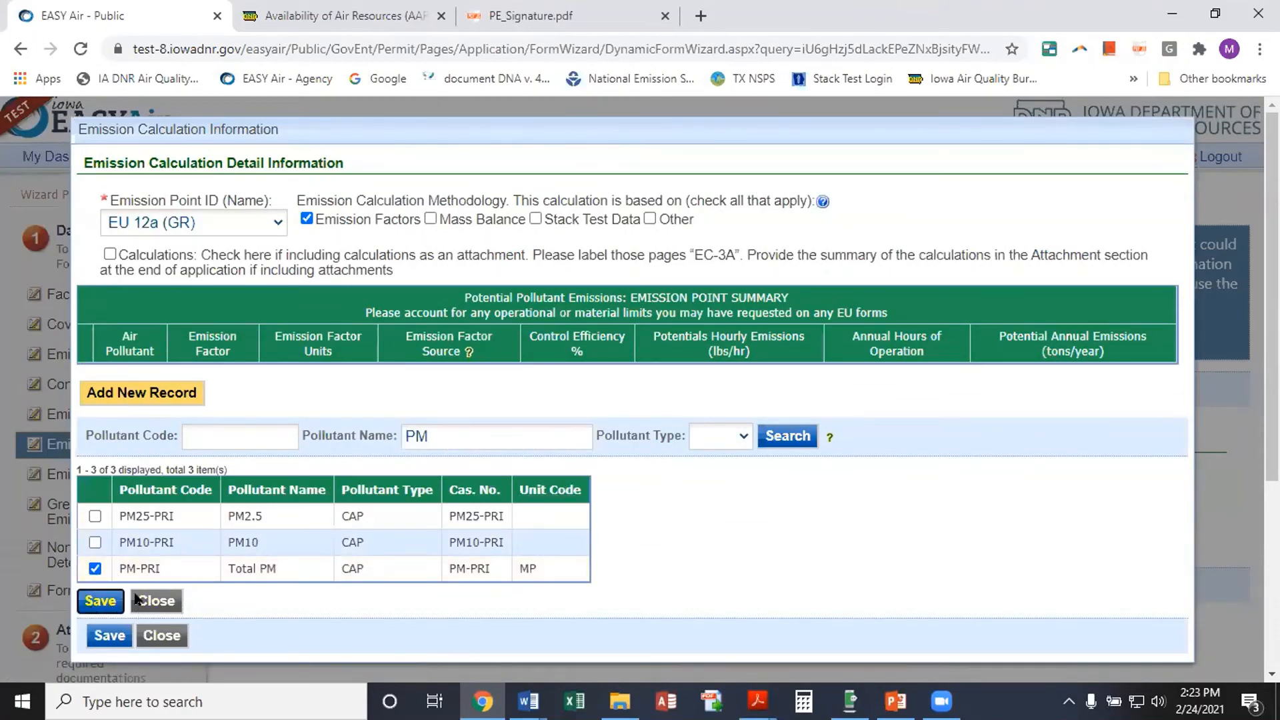
Enter emission factor 1.0 LB/BUSHEL with US EPA as the factor source
{"action": "left_click", "coordinate": [280, 478]}
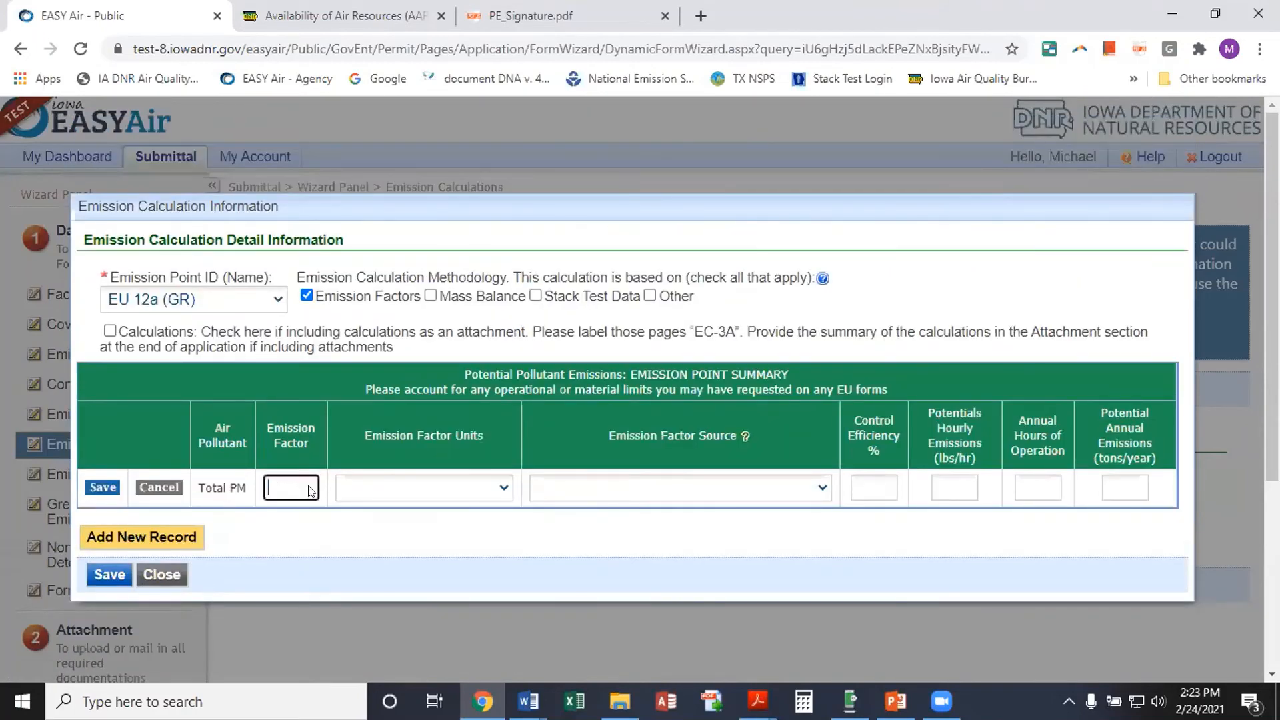
{"action": "type", "text": "1.0"}
{"action": "left_click", "coordinate": [503, 491]}
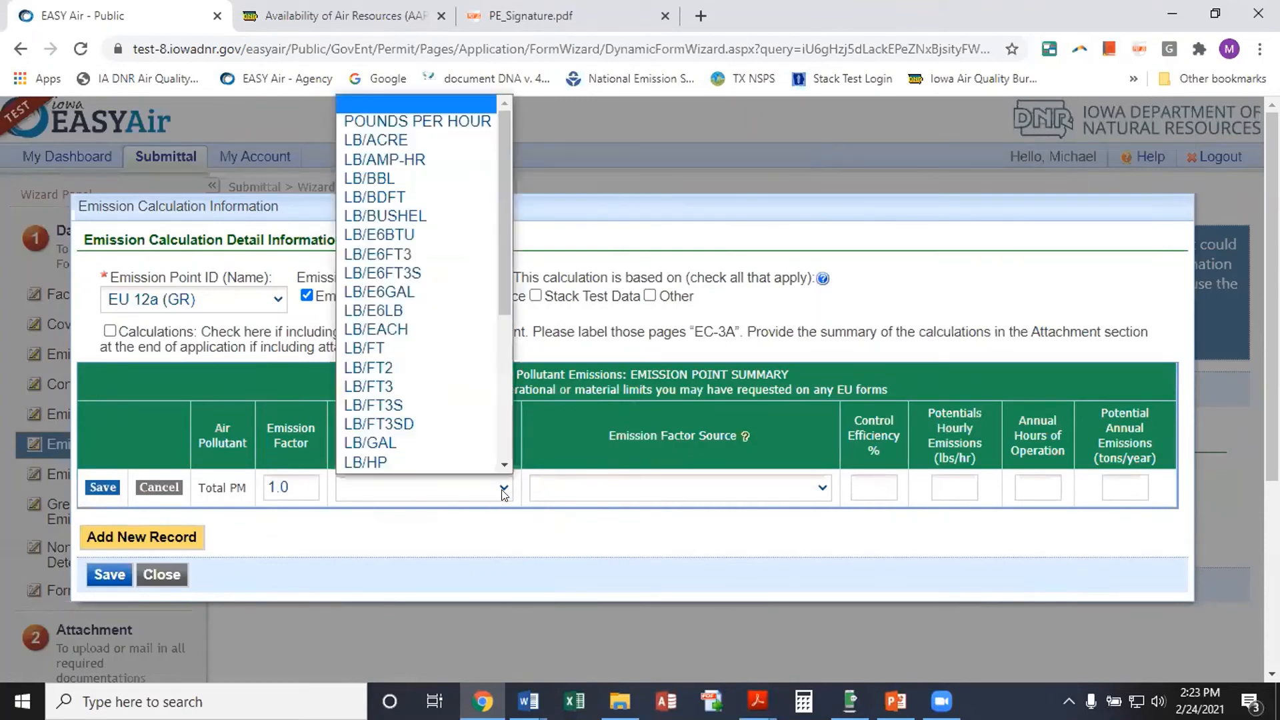
{"action": "left_click", "coordinate": [428, 215]}
{"action": "left_click", "coordinate": [647, 490]}
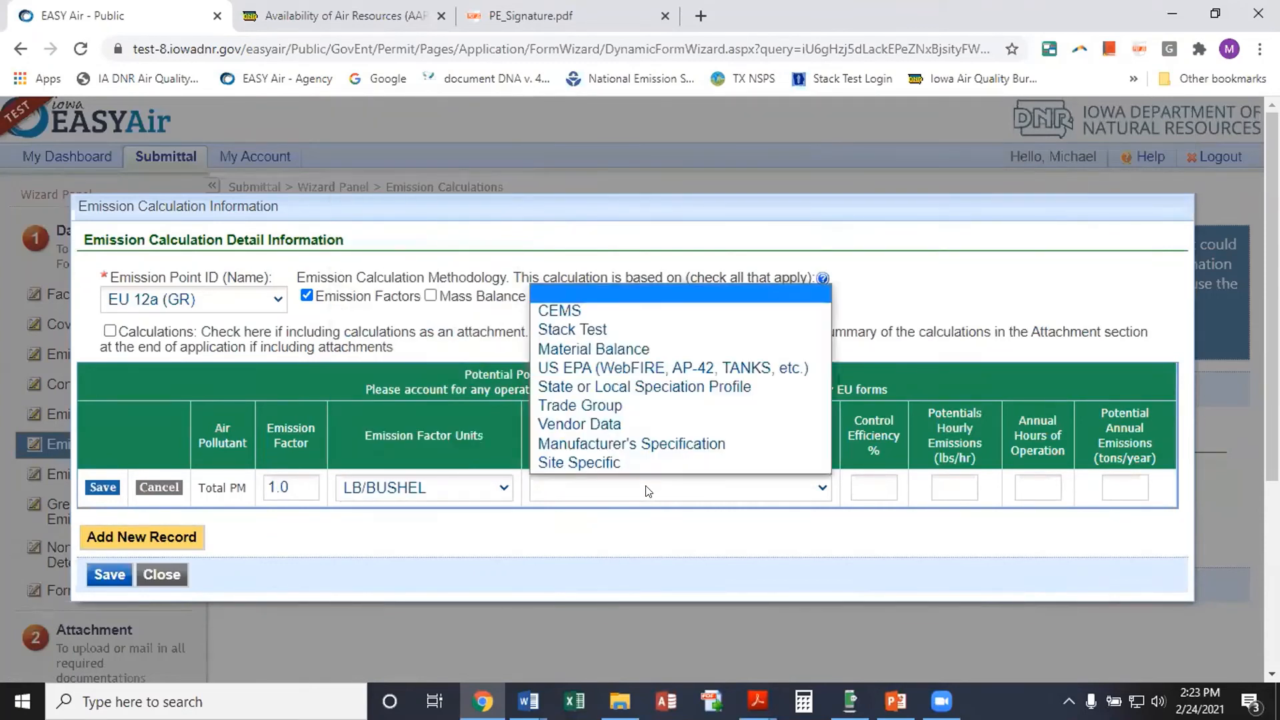
{"action": "left_click", "coordinate": [667, 368]}
Enter 98% control, 1.0 lb/hr, 2000 hours and 1.0 tons/year, then save record and calculation
{"action": "left_click", "coordinate": [873, 487]}
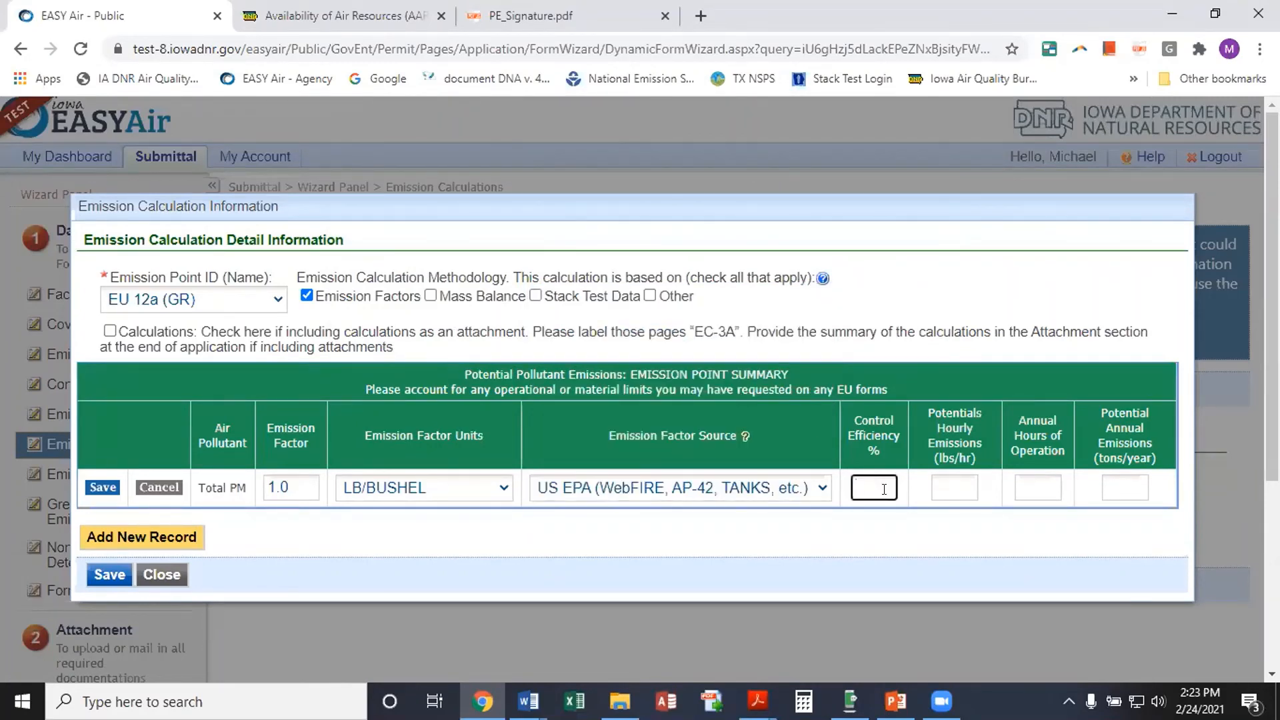
{"action": "type", "text": "98"}
{"action": "key", "text": "Tab"}
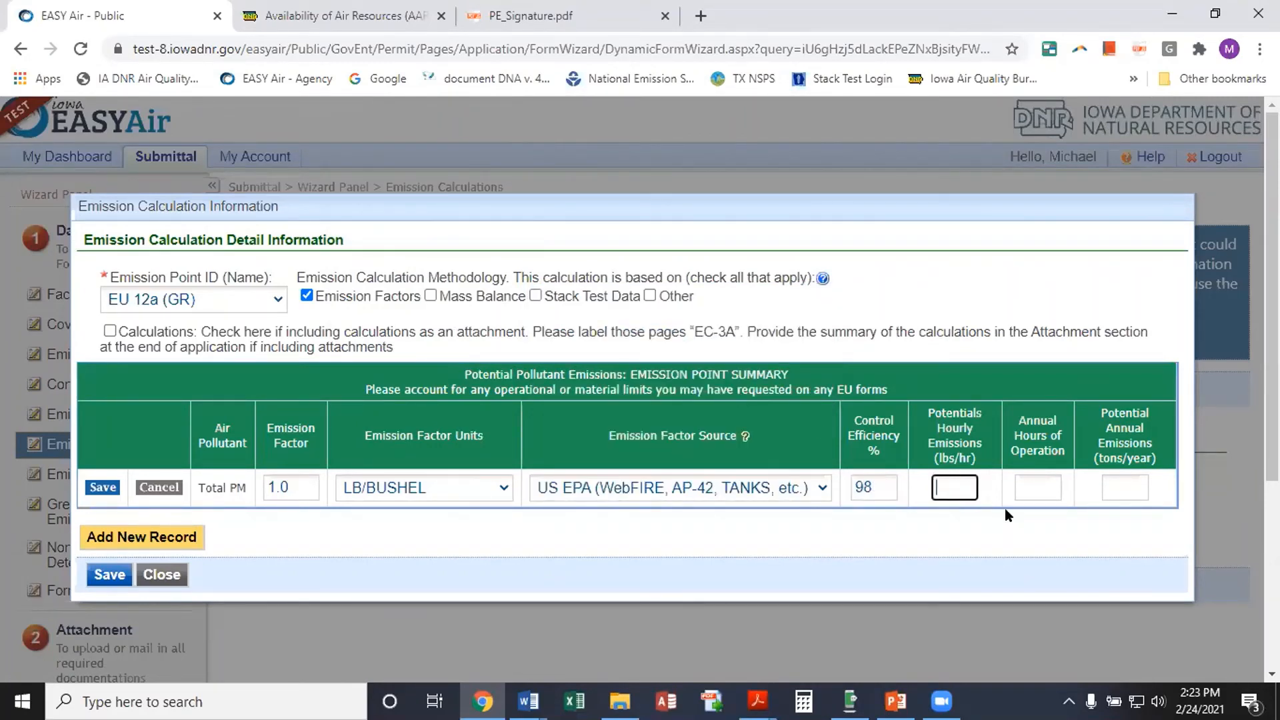
{"action": "type", "text": "1.0"}
{"action": "left_click", "coordinate": [1024, 487]}
{"action": "type", "text": "20"}
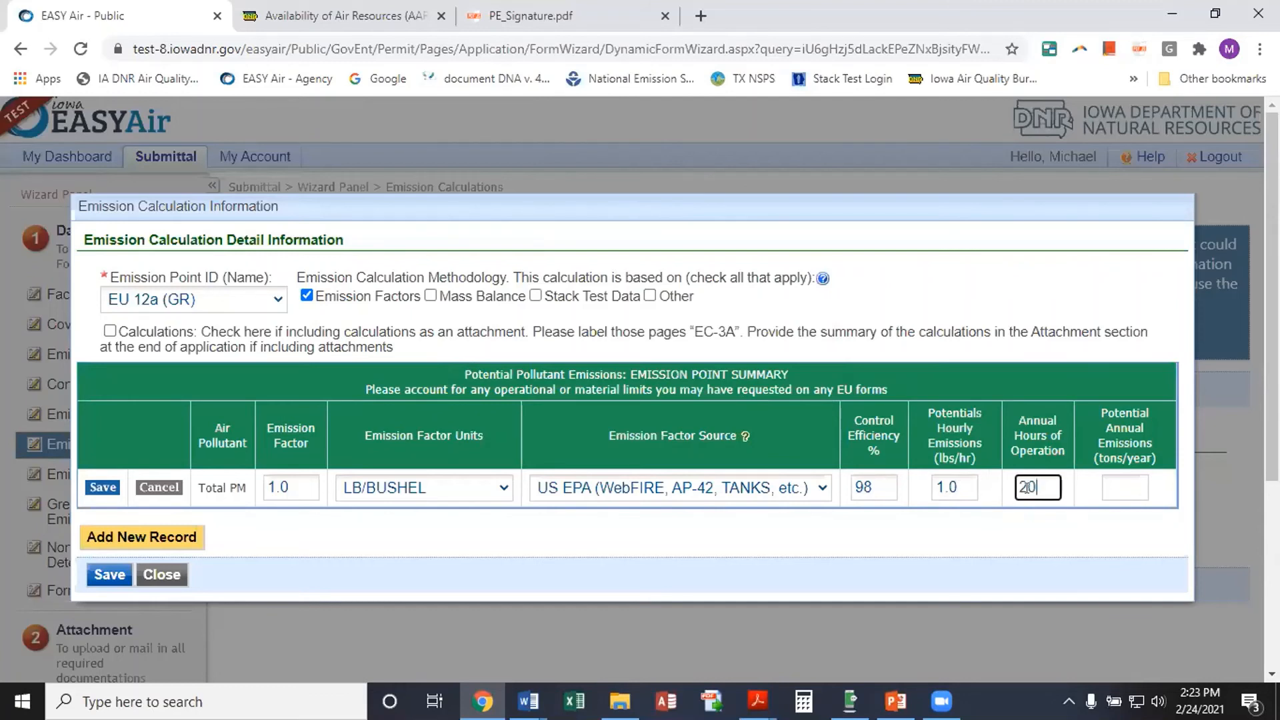
{"action": "type", "text": "00"}
{"action": "left_click", "coordinate": [1138, 492]}
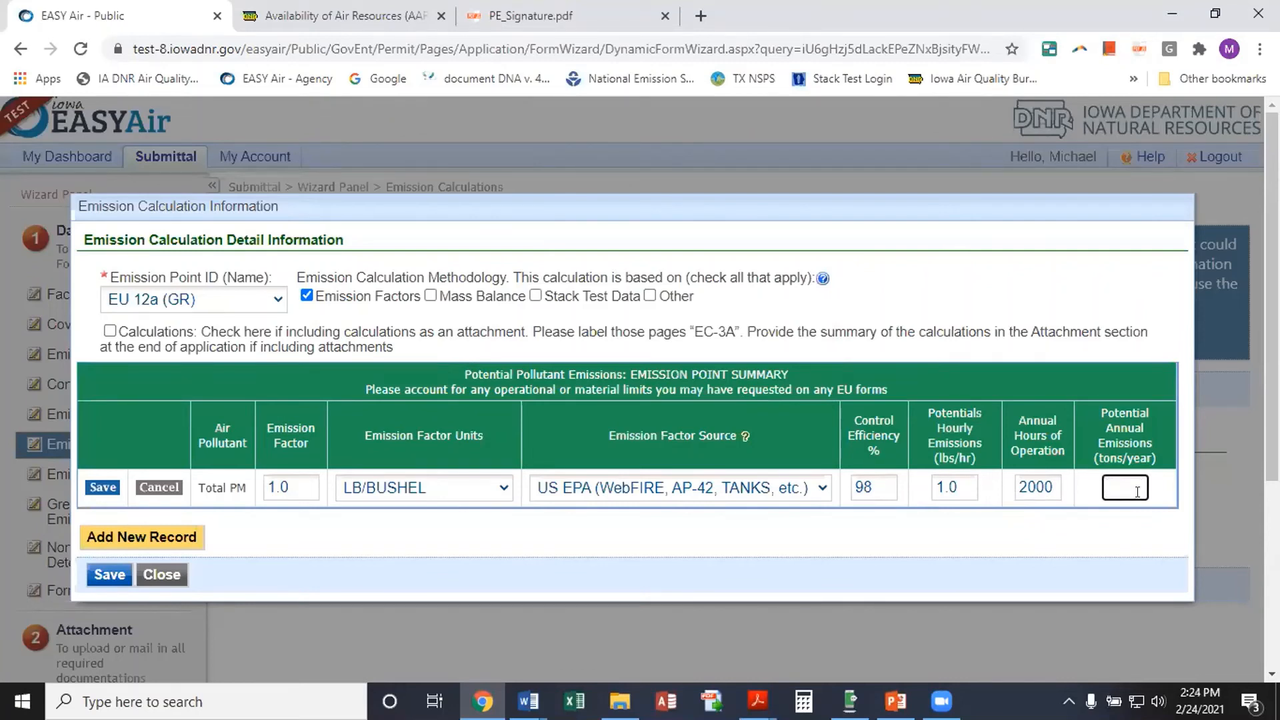
{"action": "type", "text": "1.0"}
{"action": "left_click", "coordinate": [100, 488]}
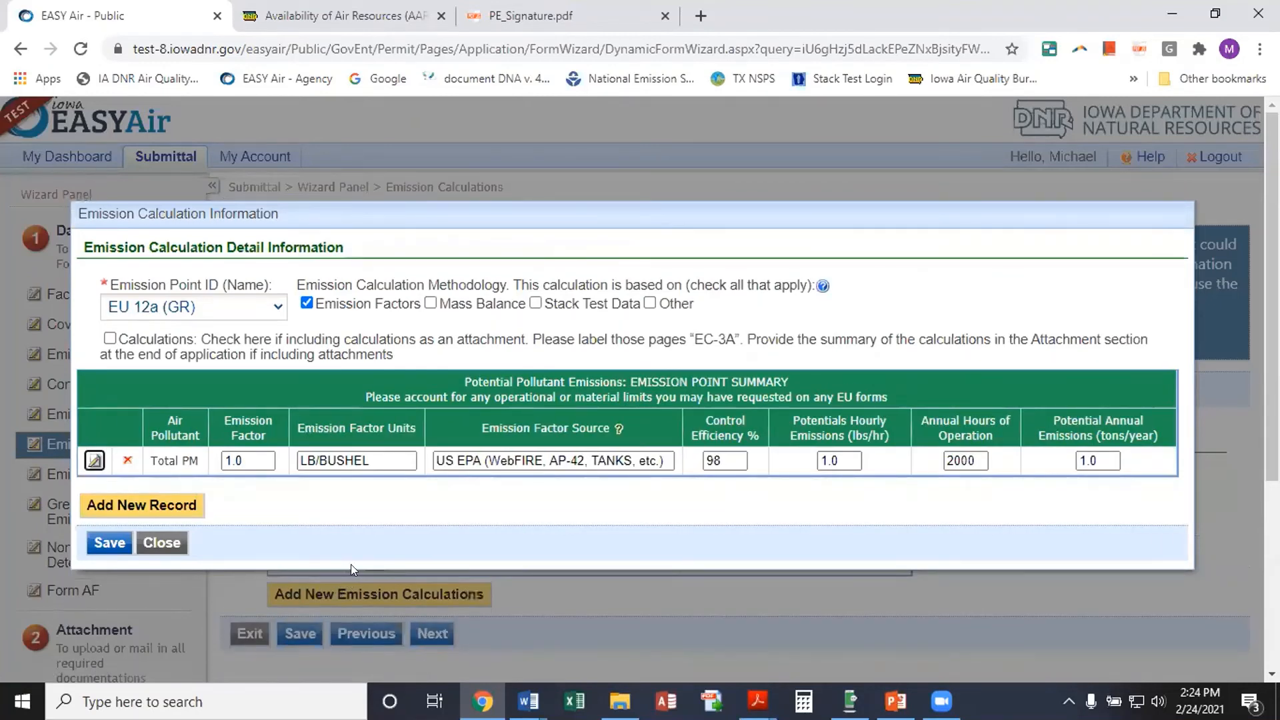
{"action": "left_click", "coordinate": [107, 543]}
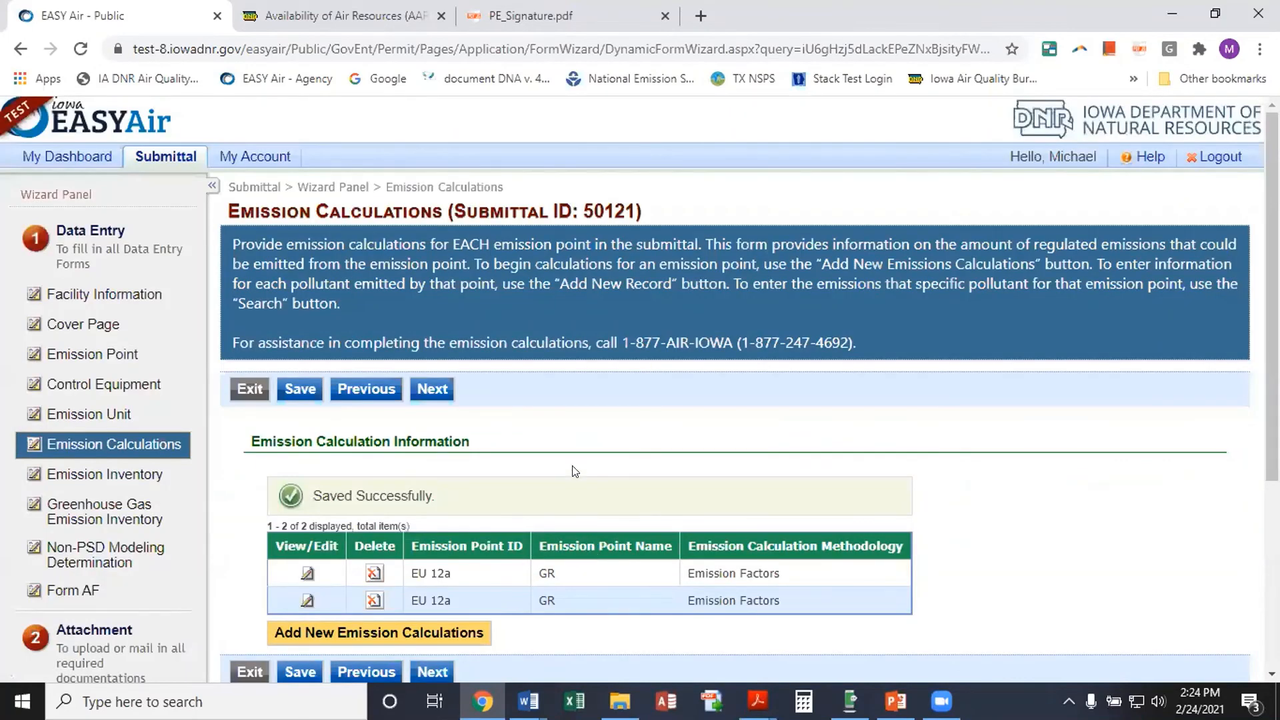
Jump to the Emission Inventory page from the Wizard Panel, confirming with OK
{"action": "scroll", "coordinate": [574, 471], "scroll_direction": "down", "scroll_amount": 2}
{"action": "scroll", "coordinate": [573, 472], "scroll_direction": "down", "scroll_amount": 1}
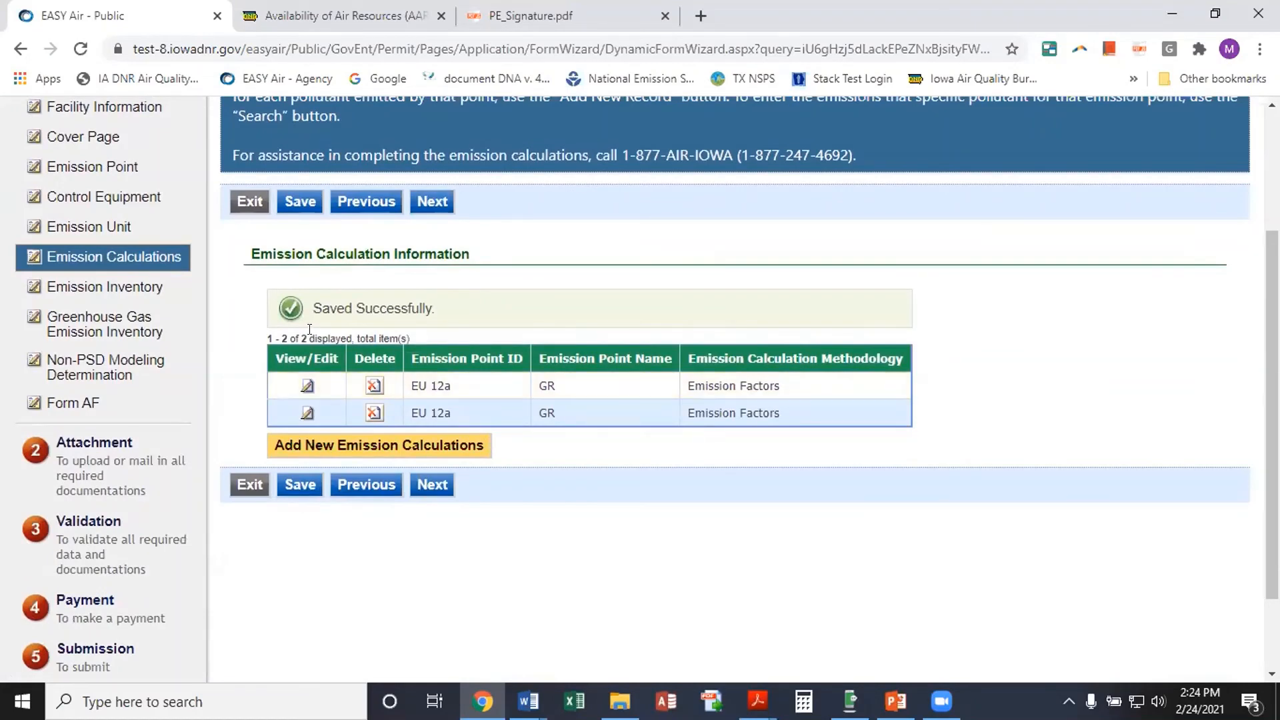
{"action": "left_click", "coordinate": [159, 290]}
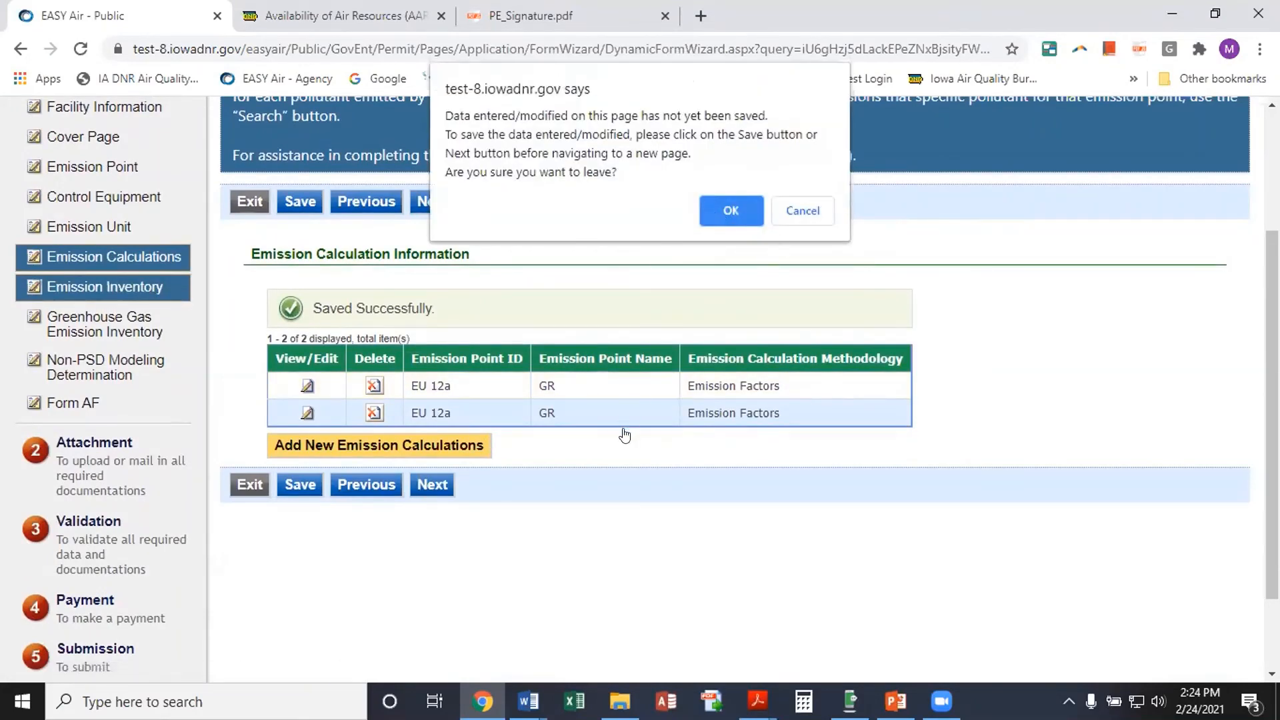
{"action": "left_click", "coordinate": [727, 198]}
{"action": "scroll", "coordinate": [453, 448], "scroll_direction": "down", "scroll_amount": 5}
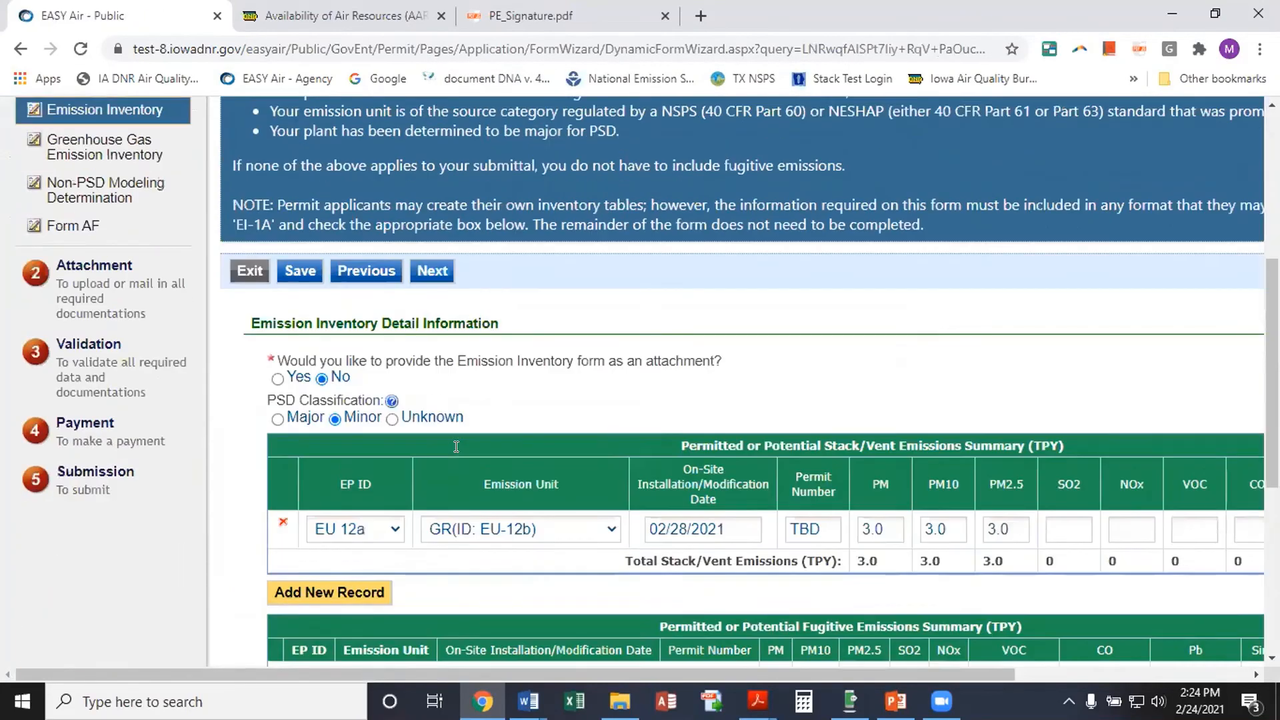
{"action": "scroll", "coordinate": [454, 450], "scroll_direction": "up", "scroll_amount": 6}
{"action": "scroll", "coordinate": [456, 446], "scroll_direction": "down", "scroll_amount": 1}
{"action": "scroll", "coordinate": [457, 447], "scroll_direction": "down", "scroll_amount": 5}
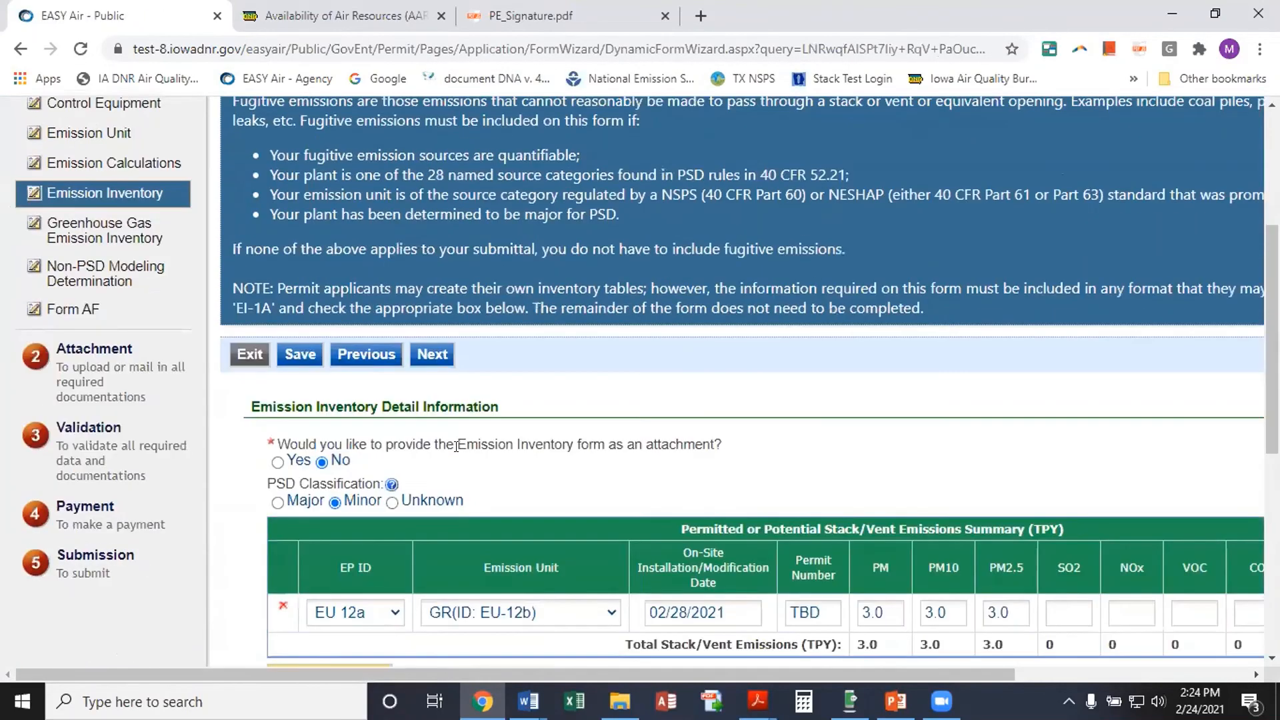
{"action": "scroll", "coordinate": [466, 515], "scroll_direction": "up", "scroll_amount": 1}
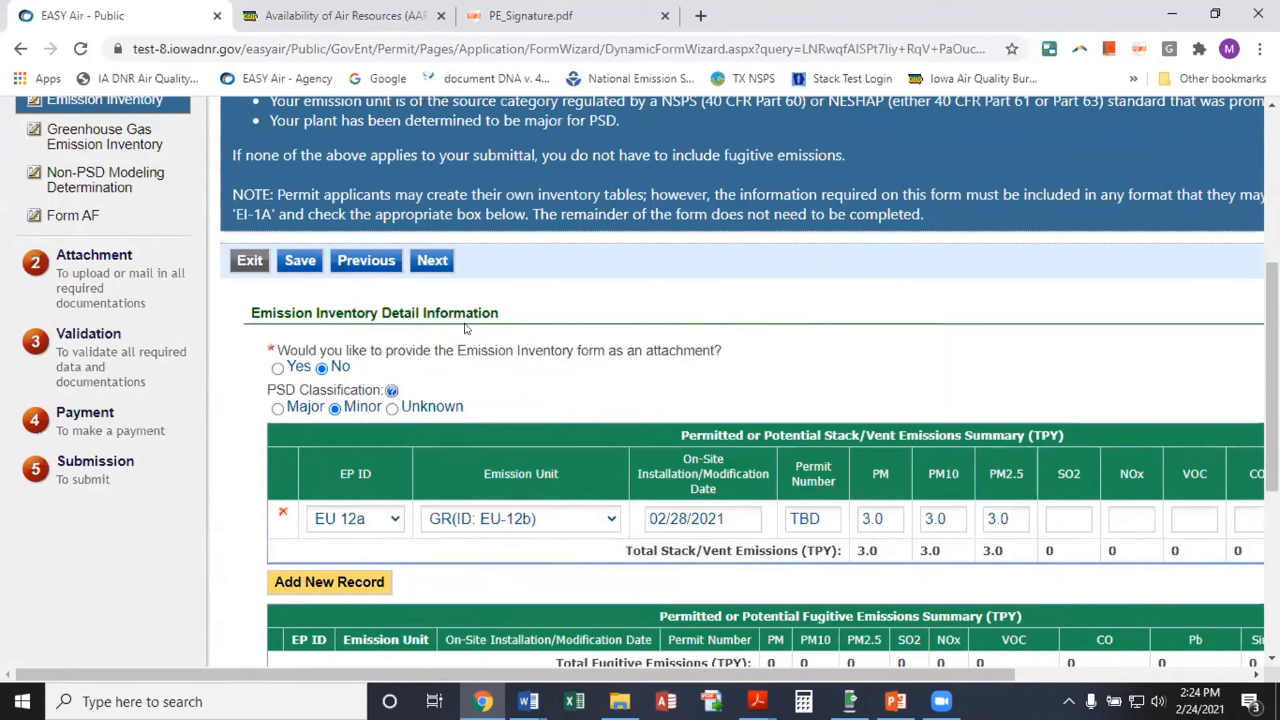
Continue through Greenhouse Gas, Non-PSD Modeling, Form AF and Attachment pages to Validation
{"action": "left_click", "coordinate": [427, 260]}
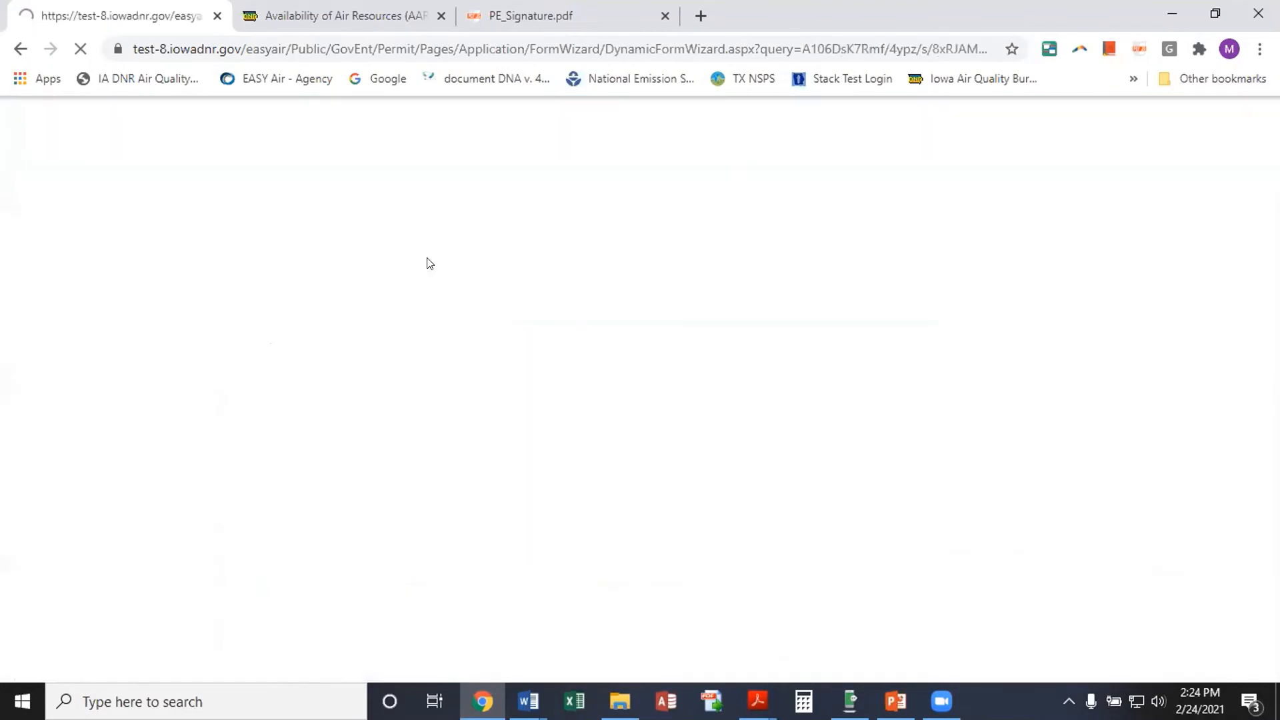
{"action": "scroll", "coordinate": [463, 329], "scroll_direction": "down", "scroll_amount": 7}
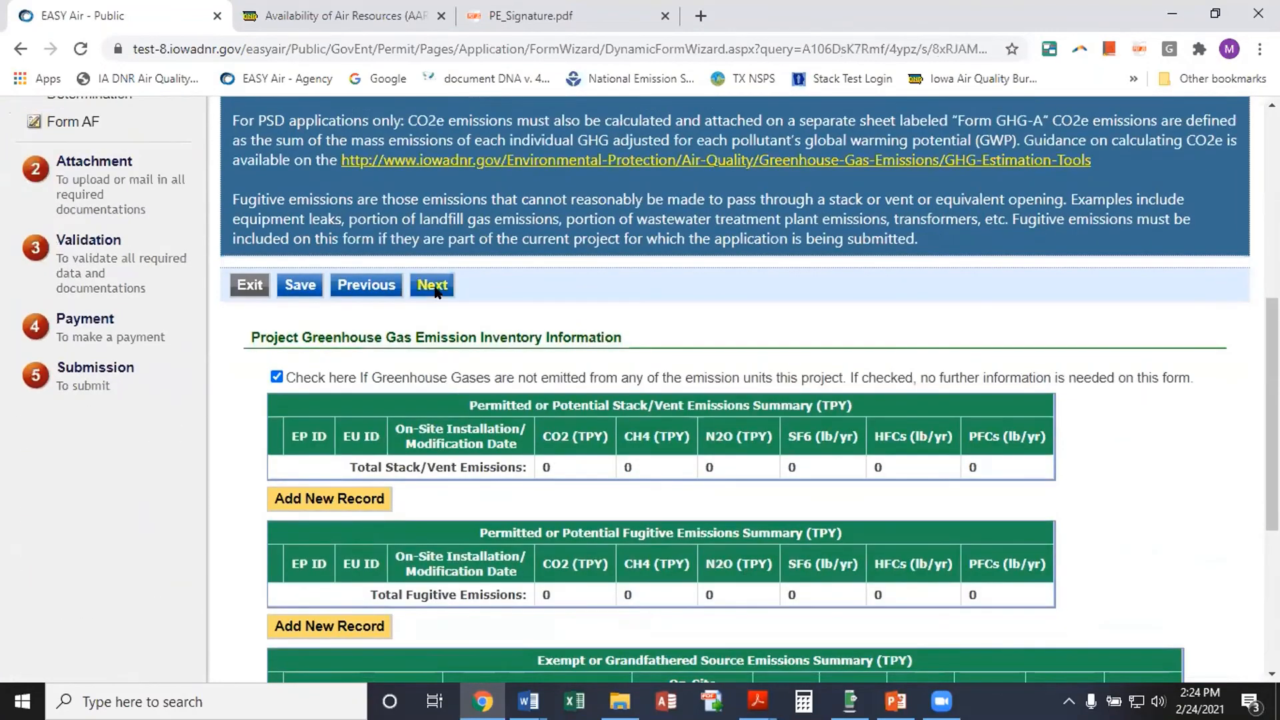
{"action": "left_click", "coordinate": [433, 286]}
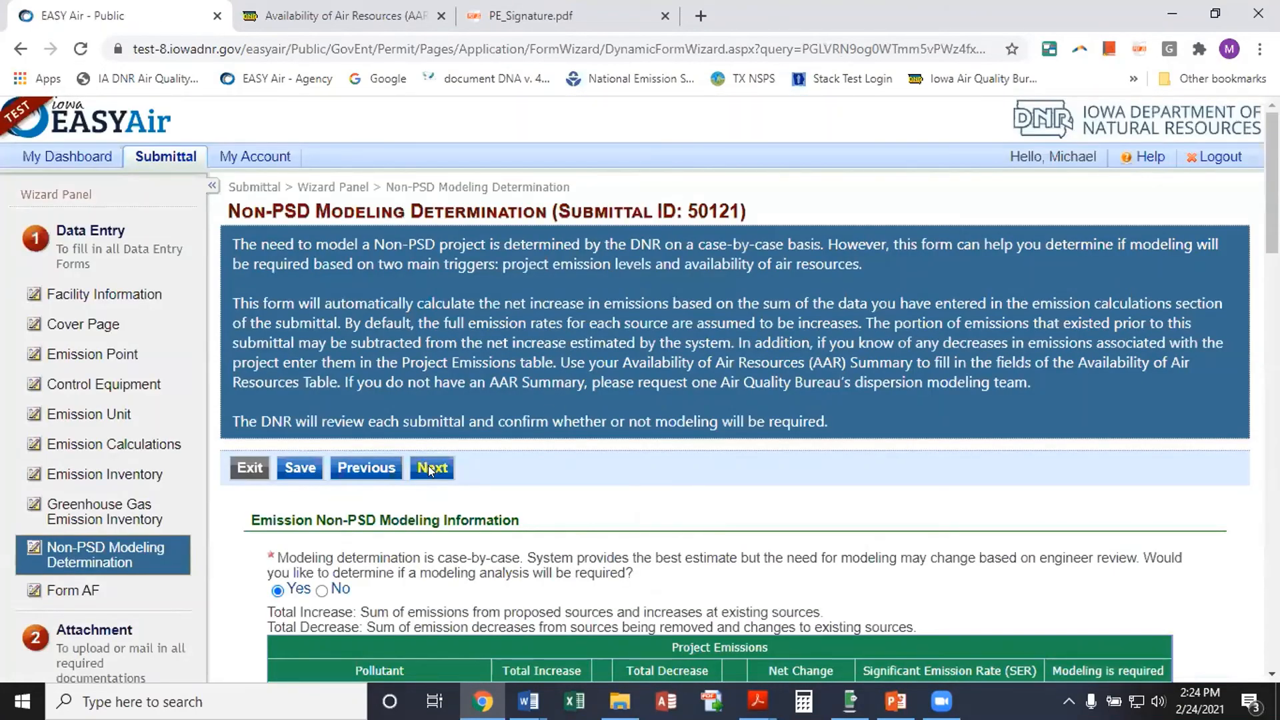
{"action": "left_click", "coordinate": [430, 470]}
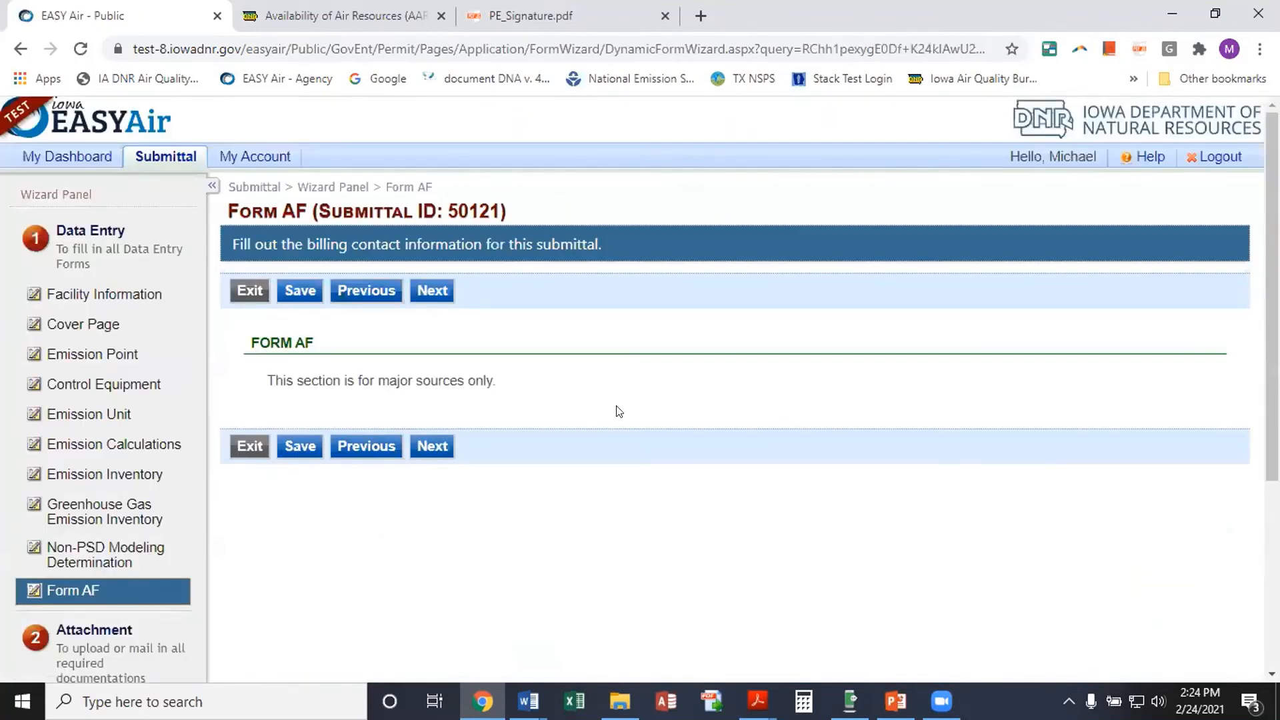
{"action": "left_click", "coordinate": [432, 446]}
{"action": "scroll", "coordinate": [488, 484], "scroll_direction": "down", "scroll_amount": 1}
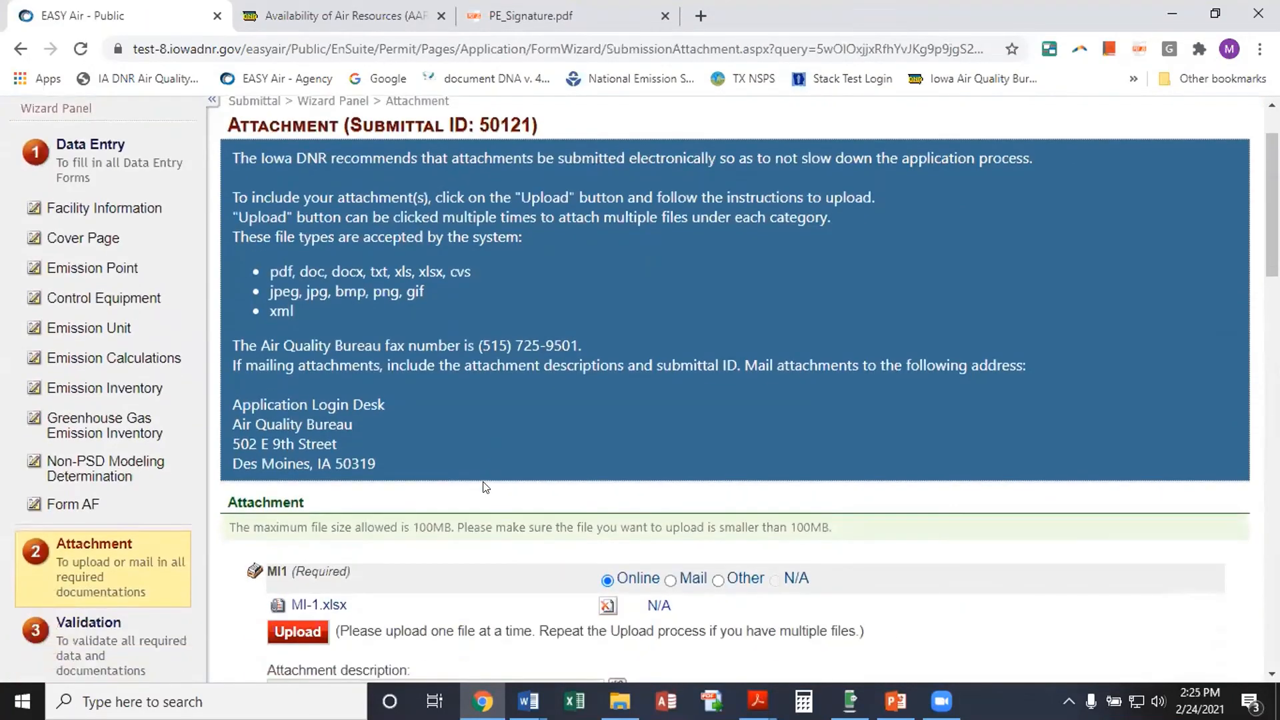
{"action": "scroll", "coordinate": [483, 487], "scroll_direction": "down", "scroll_amount": 1}
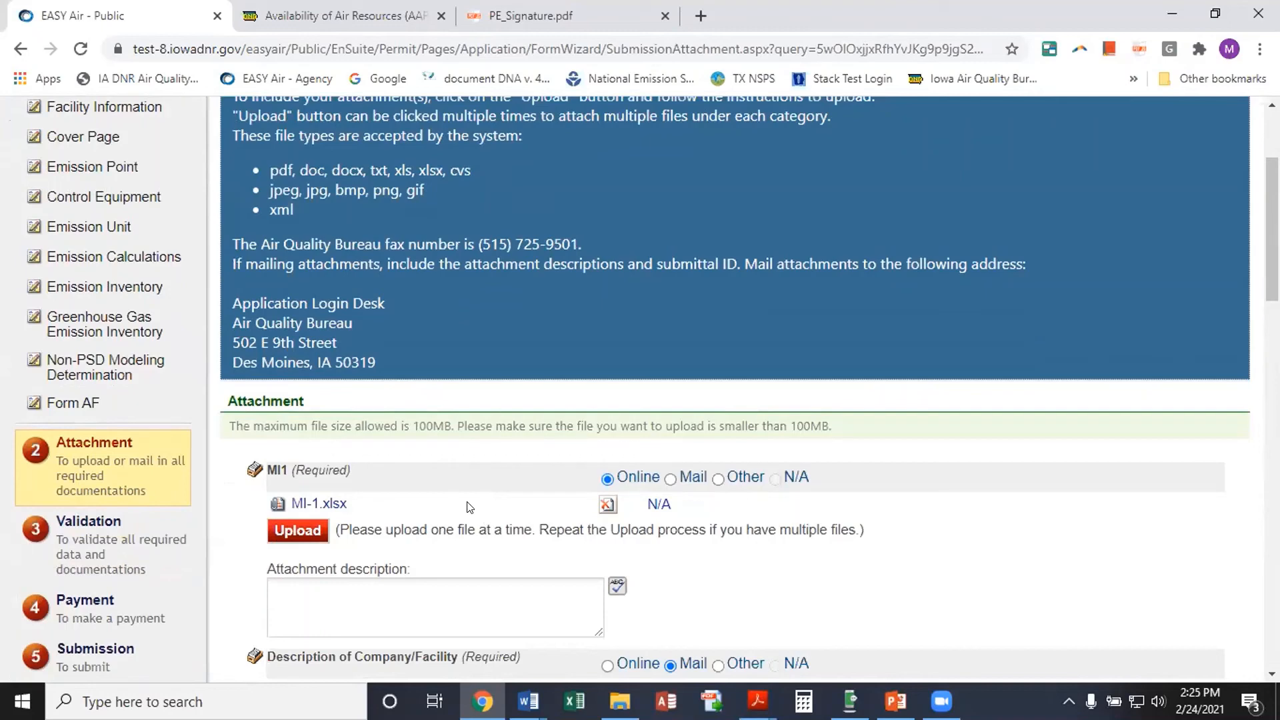
{"action": "scroll", "coordinate": [441, 504], "scroll_direction": "down", "scroll_amount": 15}
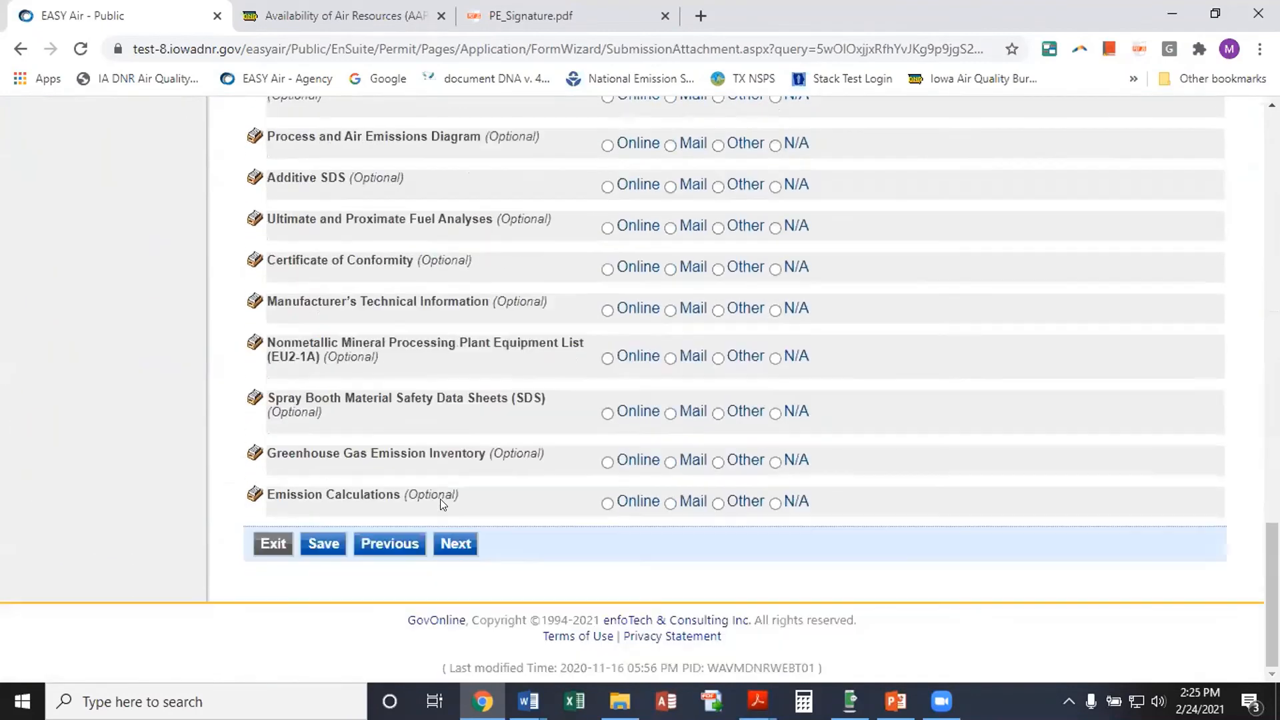
{"action": "left_click", "coordinate": [459, 543]}
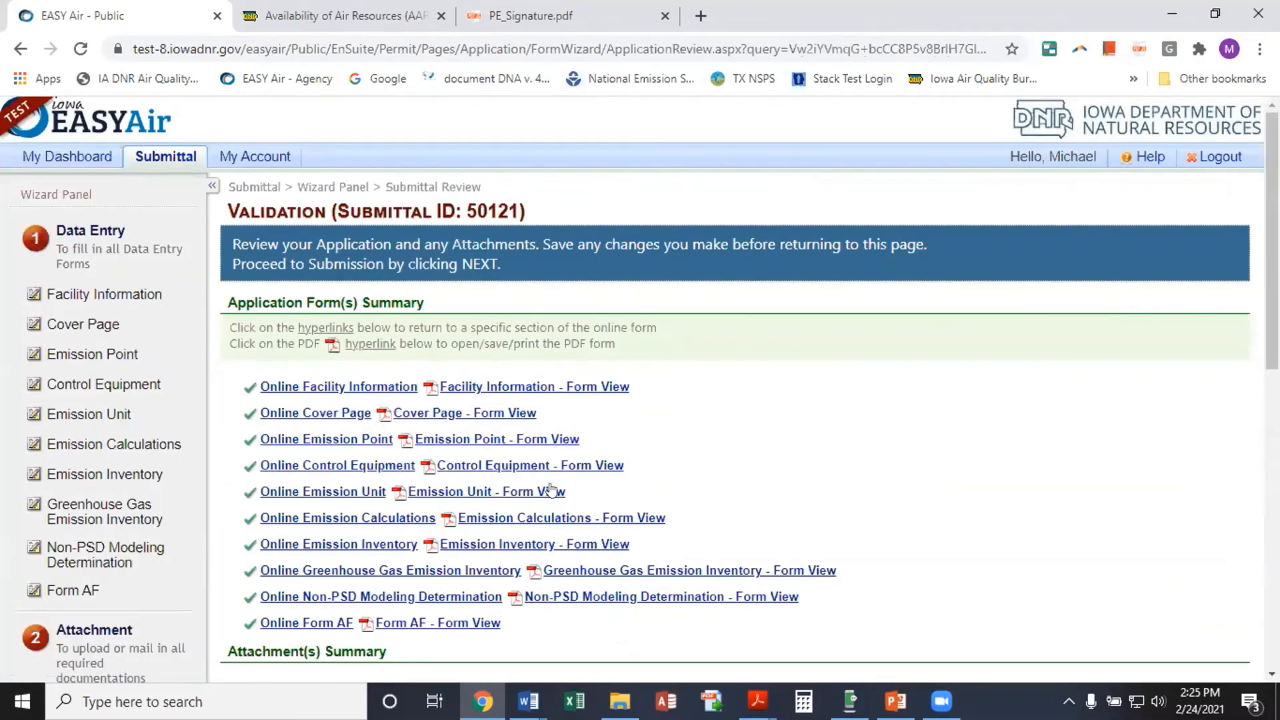
{"action": "scroll", "coordinate": [485, 459], "scroll_direction": "down", "scroll_amount": 10}
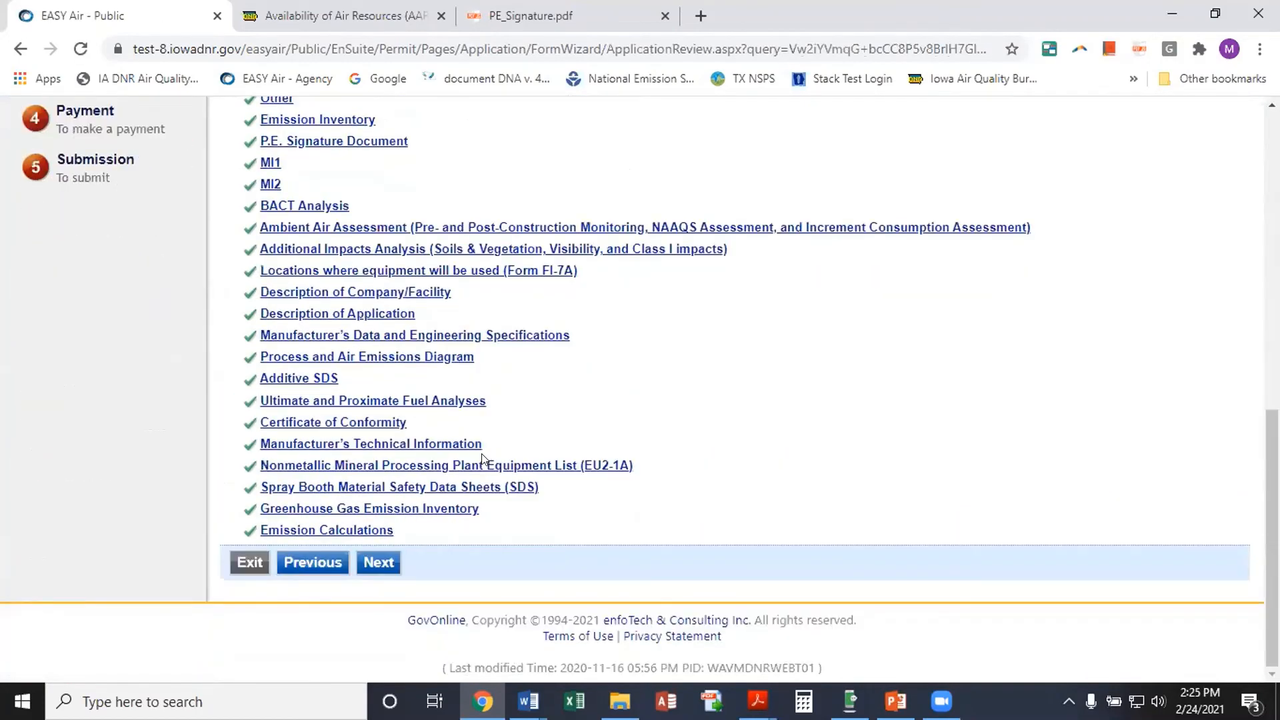
Go past Validation, choose Check as the Payment Method, and proceed to Submit Application
{"action": "left_click", "coordinate": [383, 564]}
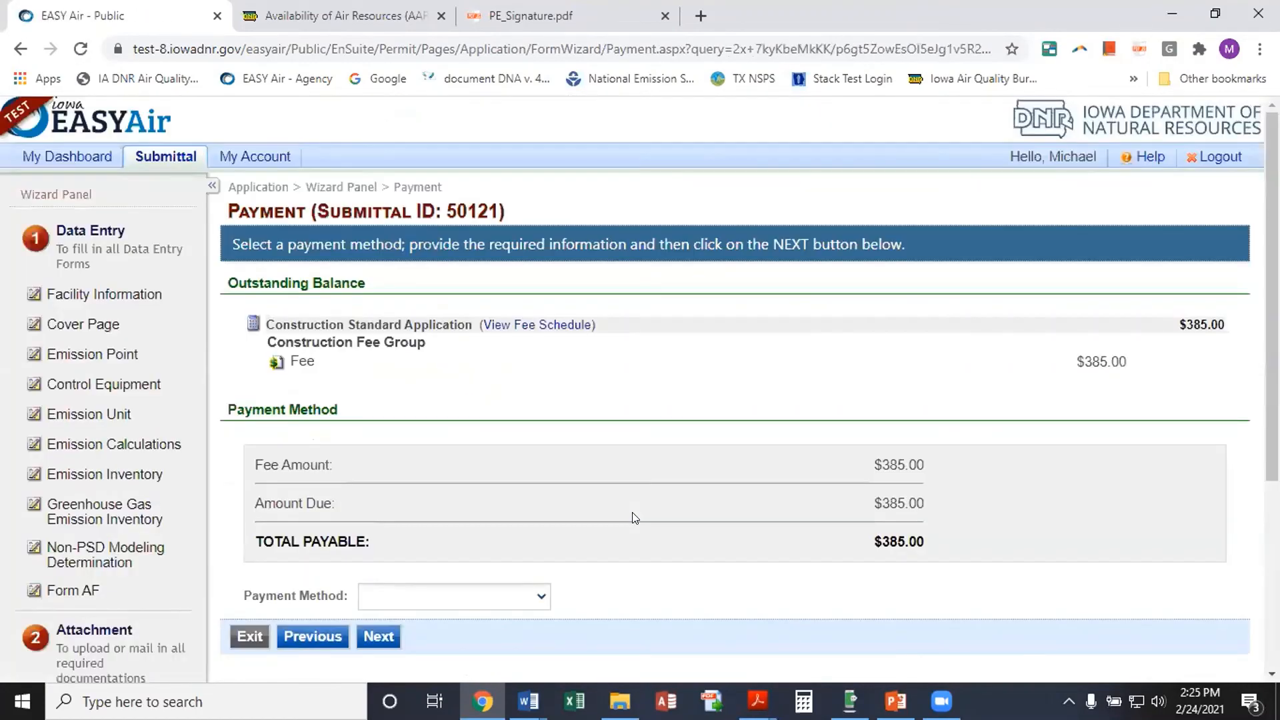
{"action": "scroll", "coordinate": [577, 471], "scroll_direction": "down", "scroll_amount": 2}
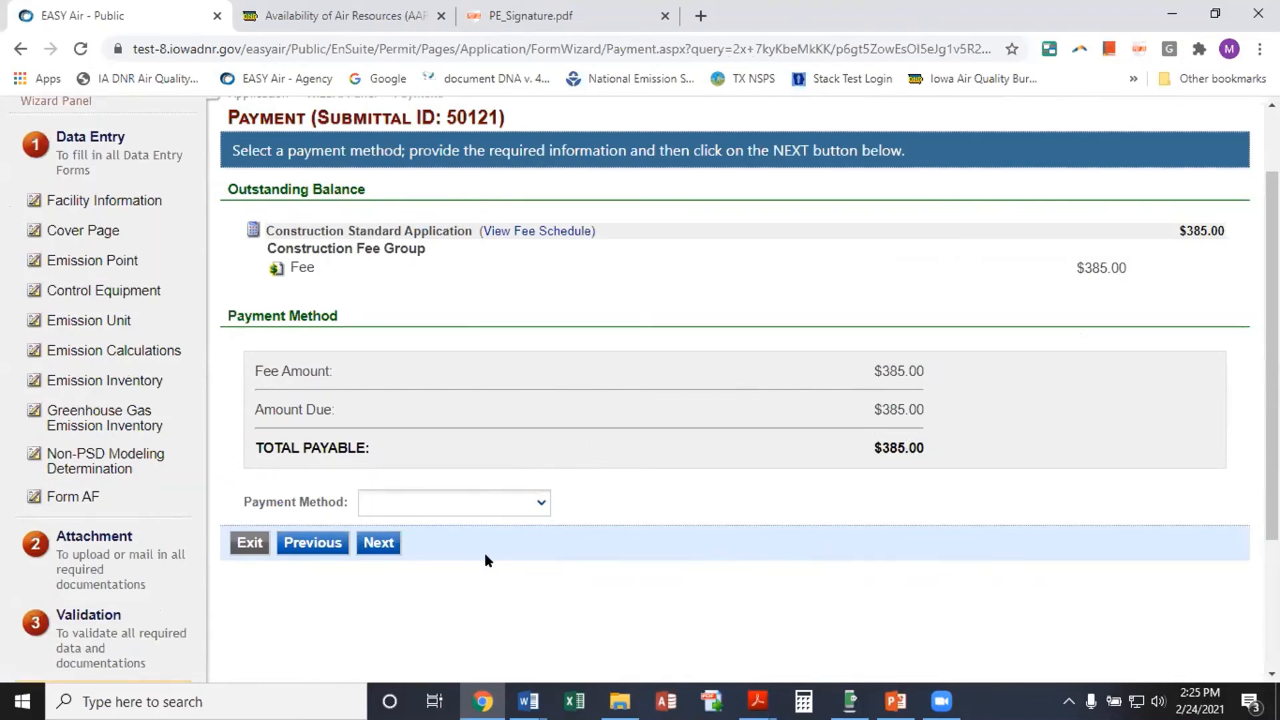
{"action": "left_click", "coordinate": [542, 505]}
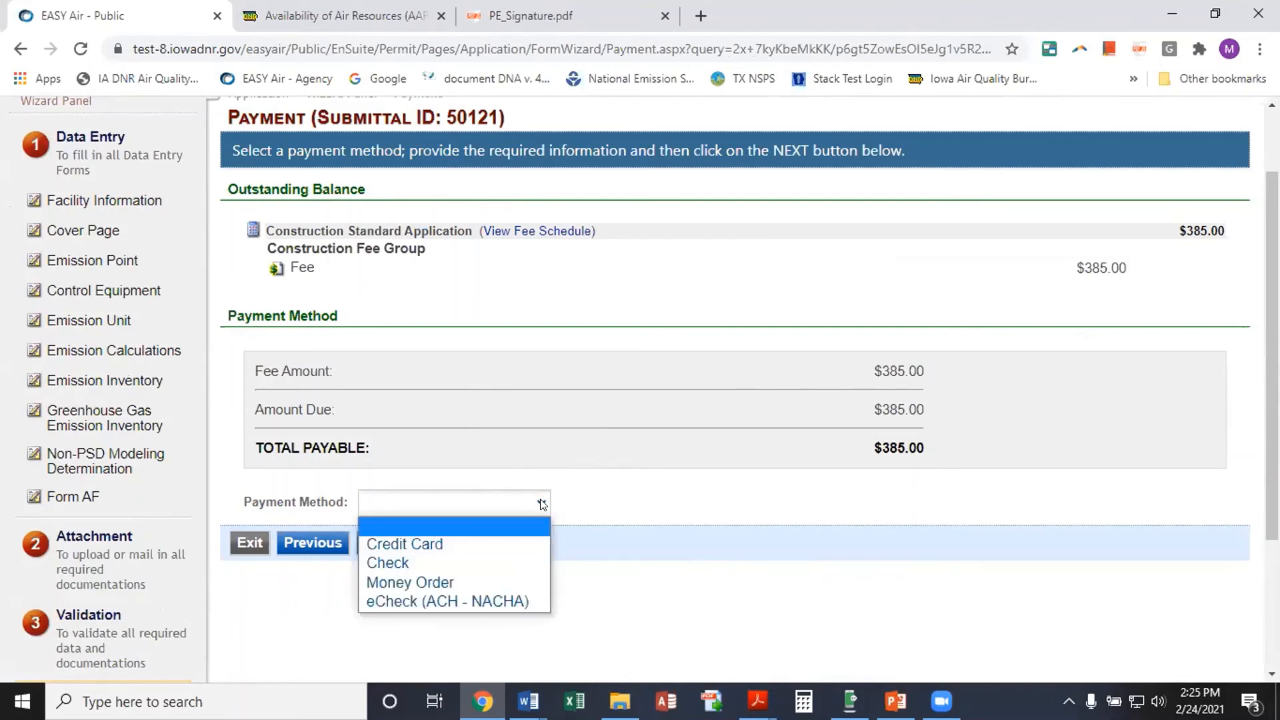
{"action": "left_click", "coordinate": [420, 562]}
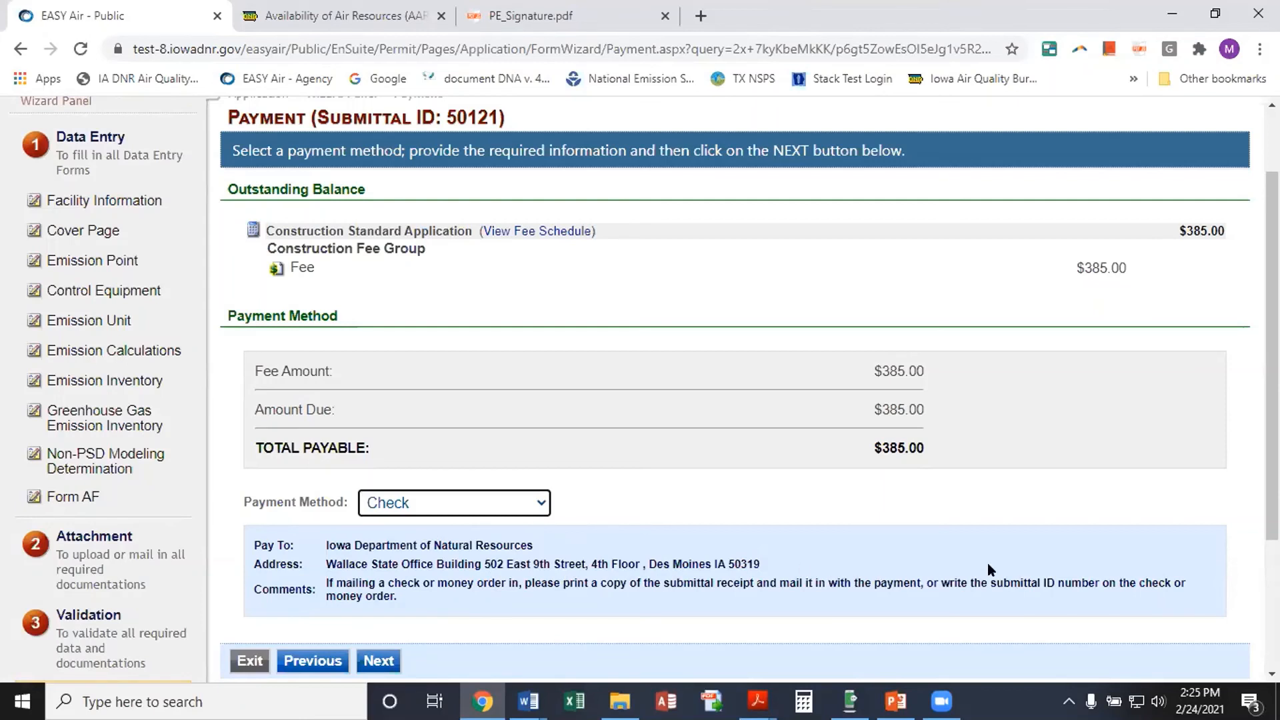
{"action": "scroll", "coordinate": [497, 579], "scroll_direction": "down", "scroll_amount": 1}
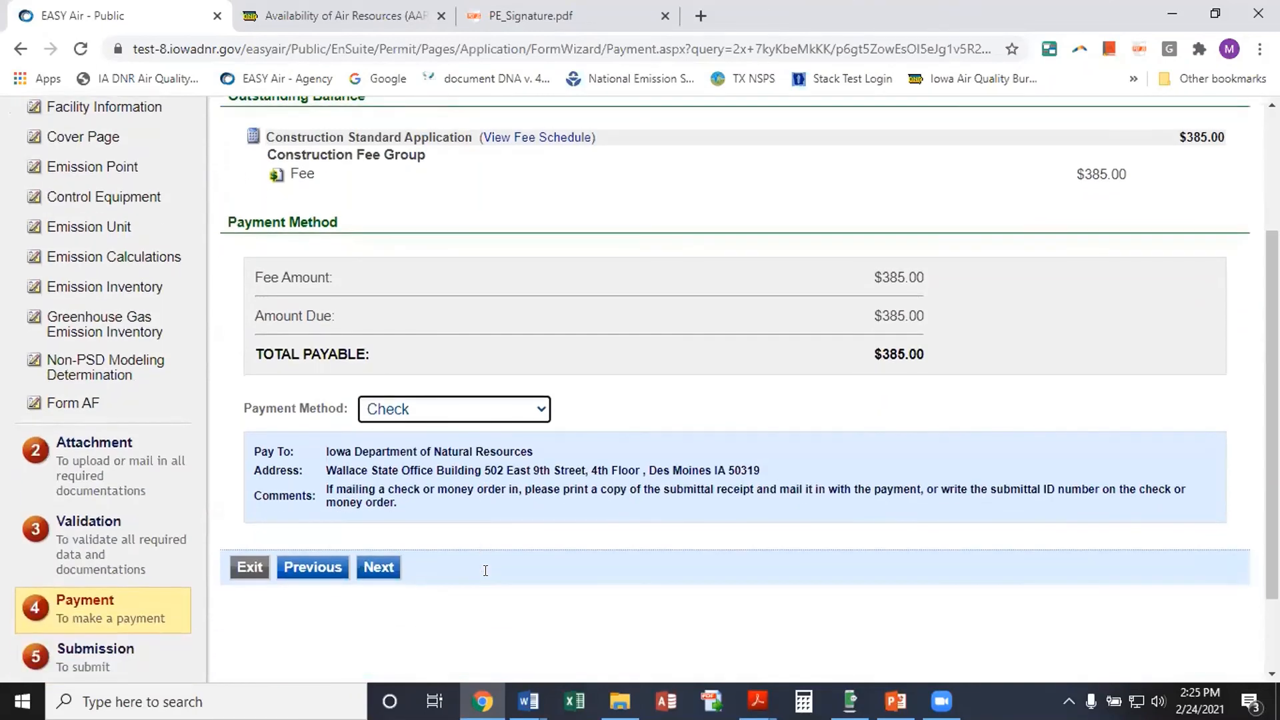
{"action": "left_click", "coordinate": [376, 568]}
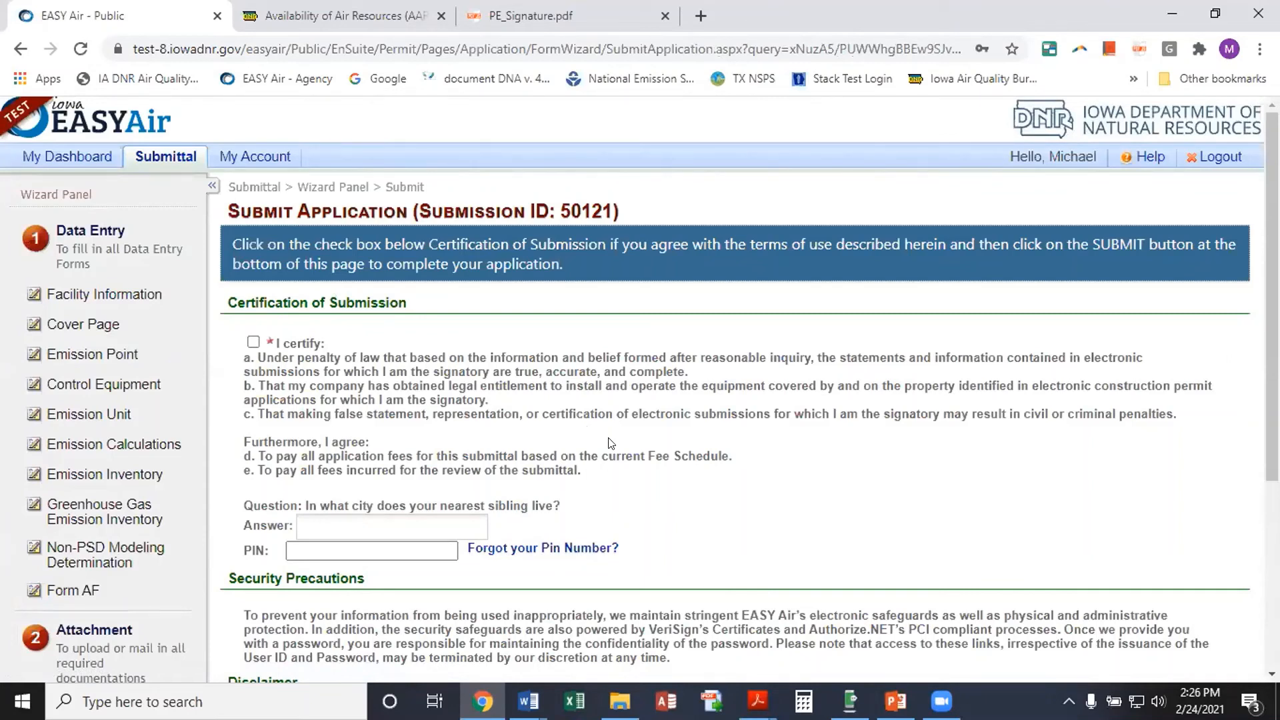
Tick the certification, enter the security answer and account PIN, and submit application 50121
{"action": "left_click", "coordinate": [253, 342]}
{"action": "scroll", "coordinate": [404, 403], "scroll_direction": "down", "scroll_amount": 1}
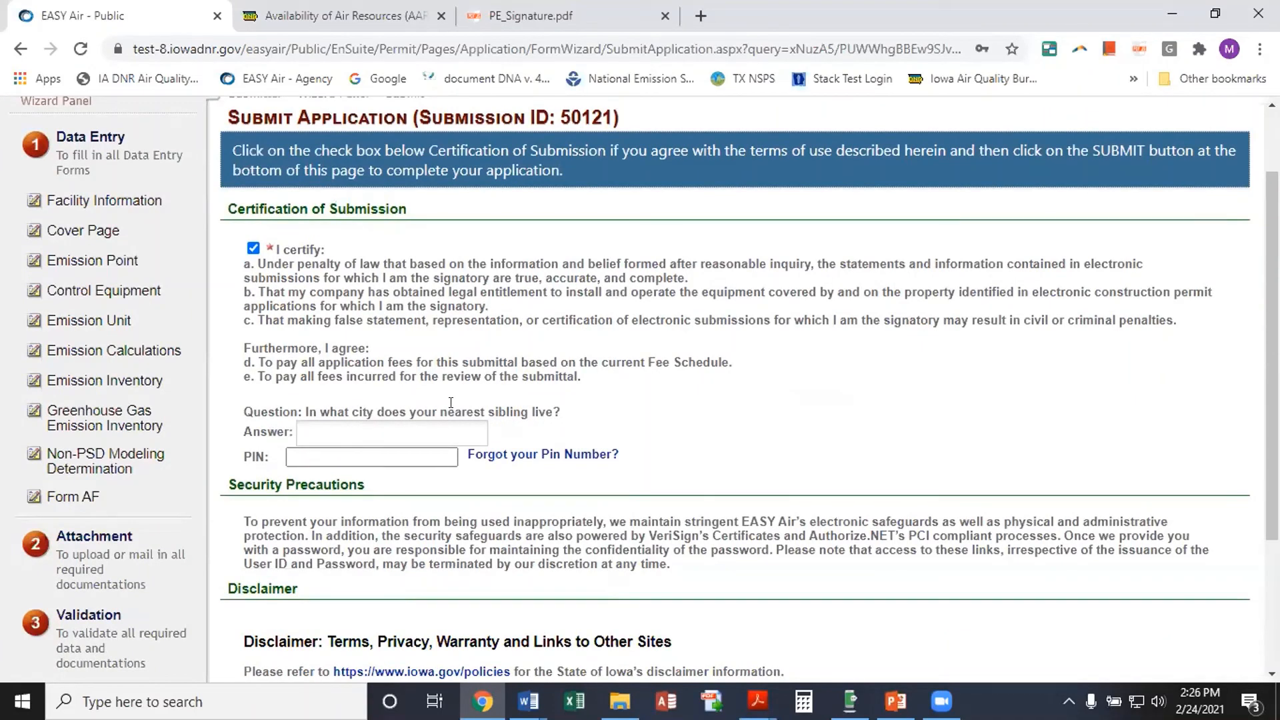
{"action": "left_click", "coordinate": [433, 432]}
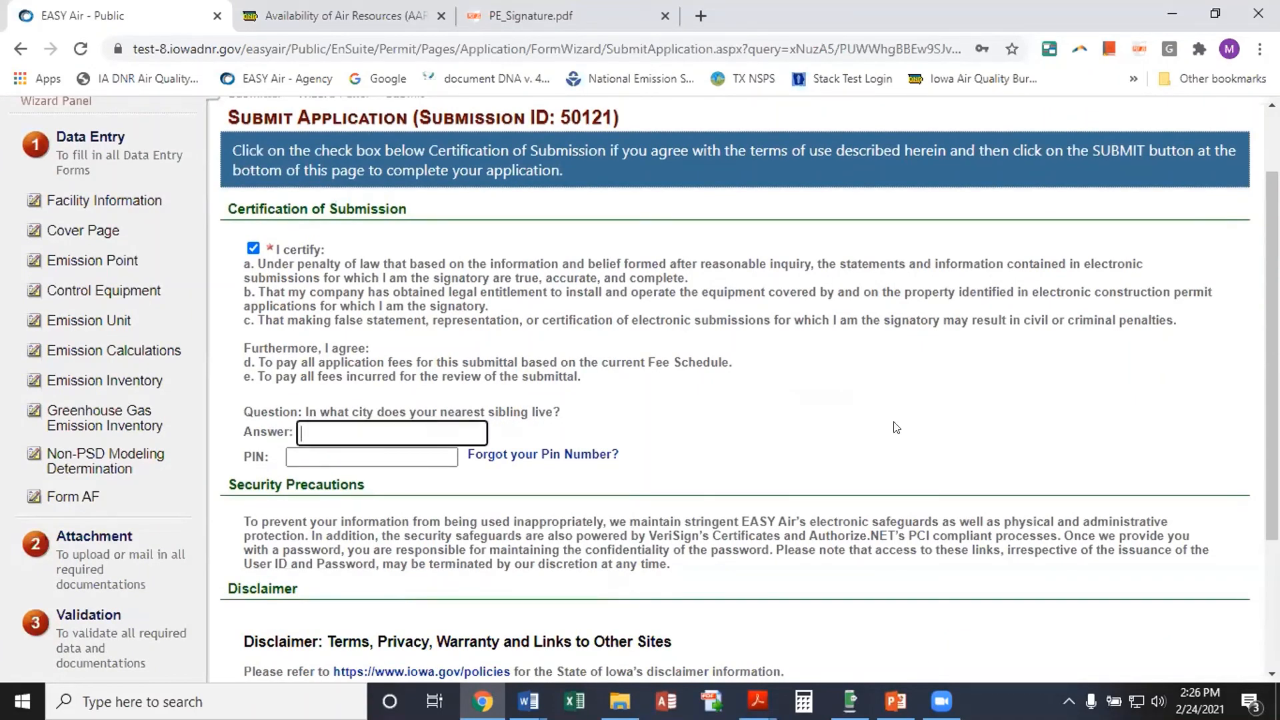
{"action": "left_click", "coordinate": [410, 460]}
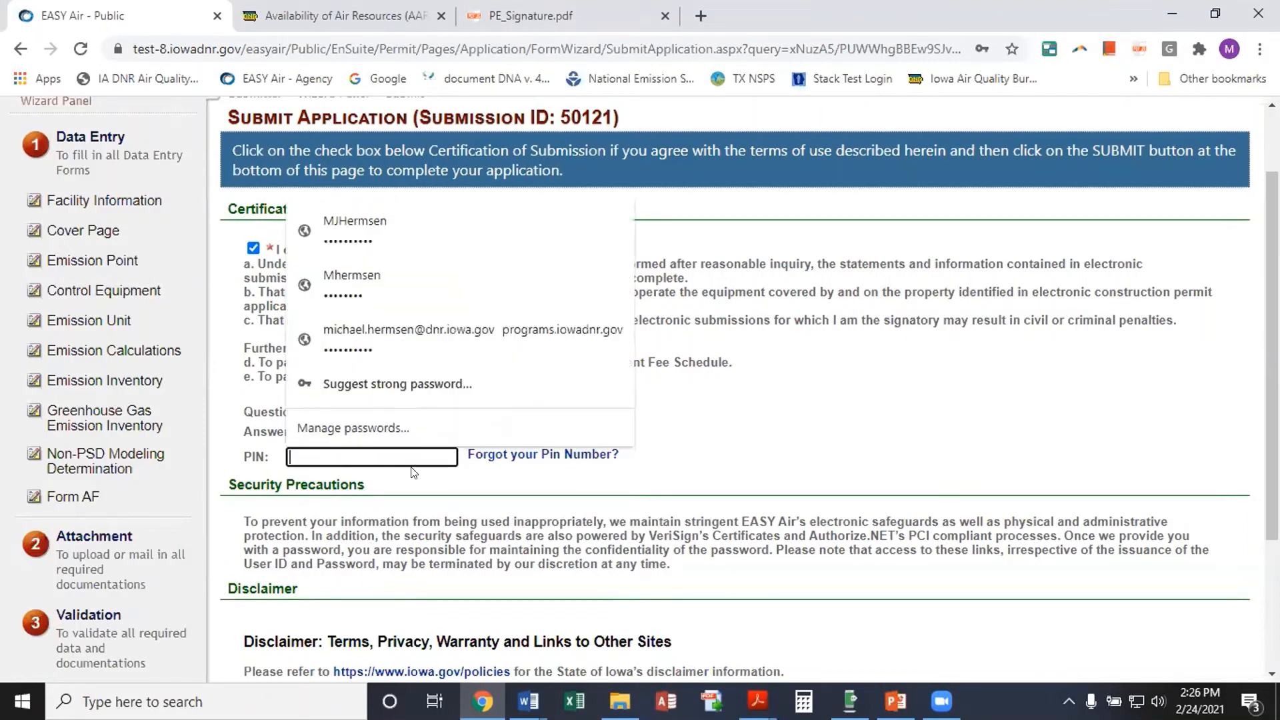
{"action": "type", "text": "****"}
{"action": "scroll", "coordinate": [403, 523], "scroll_direction": "down", "scroll_amount": 3}
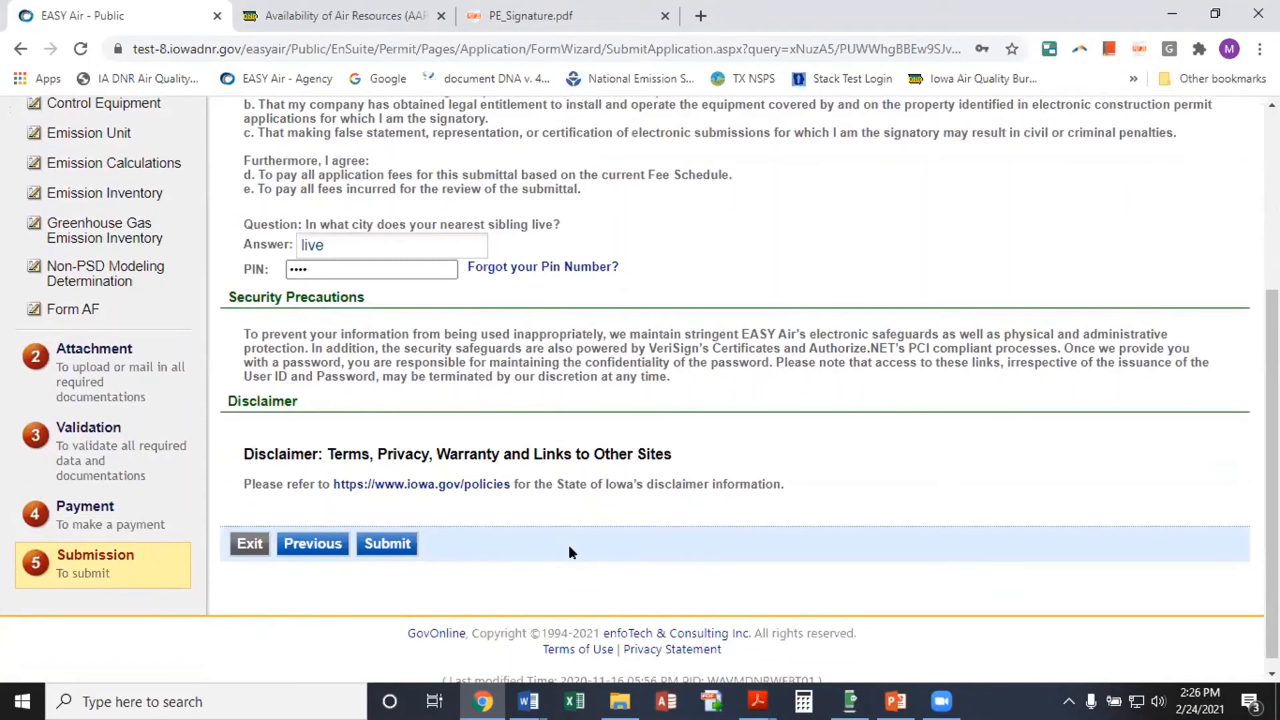
{"action": "left_click", "coordinate": [390, 543]}
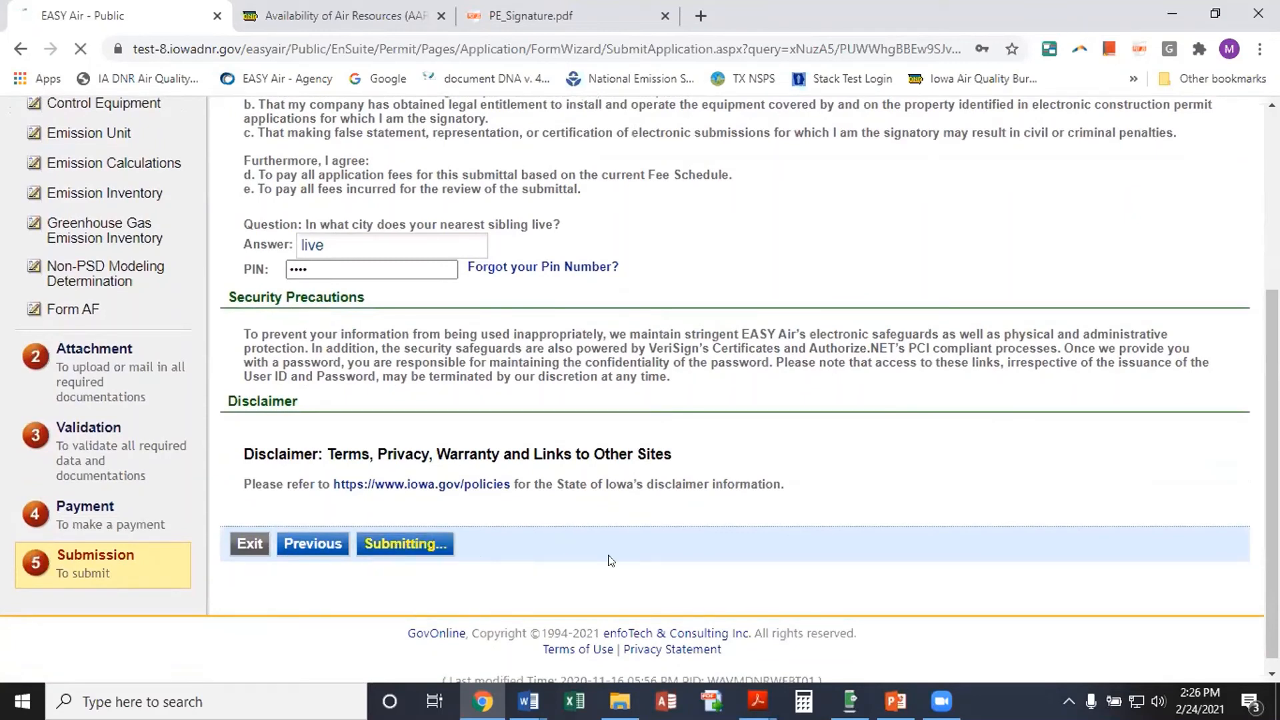